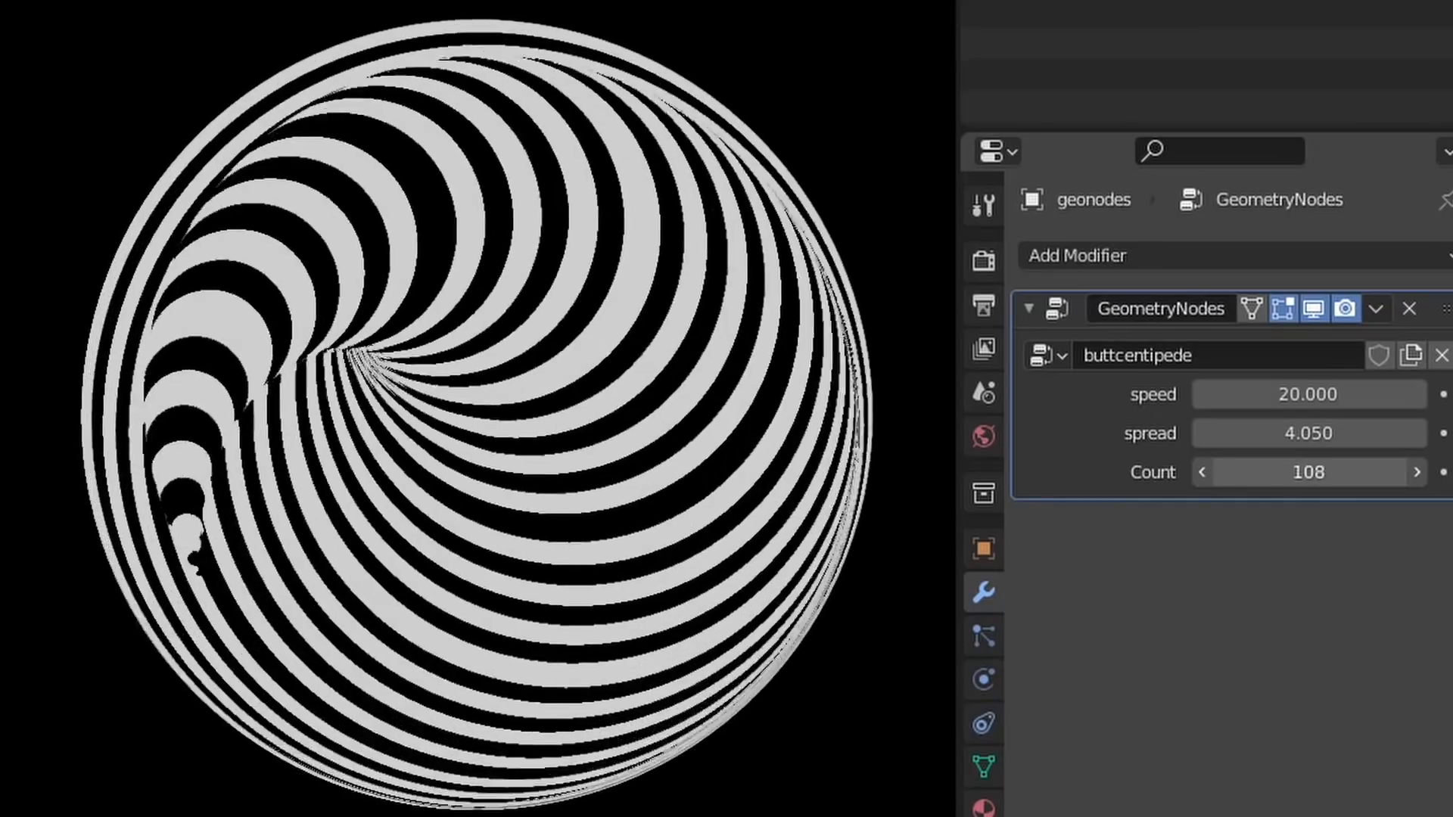
Step: Try speeds of 2, -5 and -20 on the buttcentipede modifier, and reduce its spread
{"action": "left_click", "coordinate": [1294, 395]}
{"action": "type", "text": "2"}
{"action": "key", "text": "Return"}
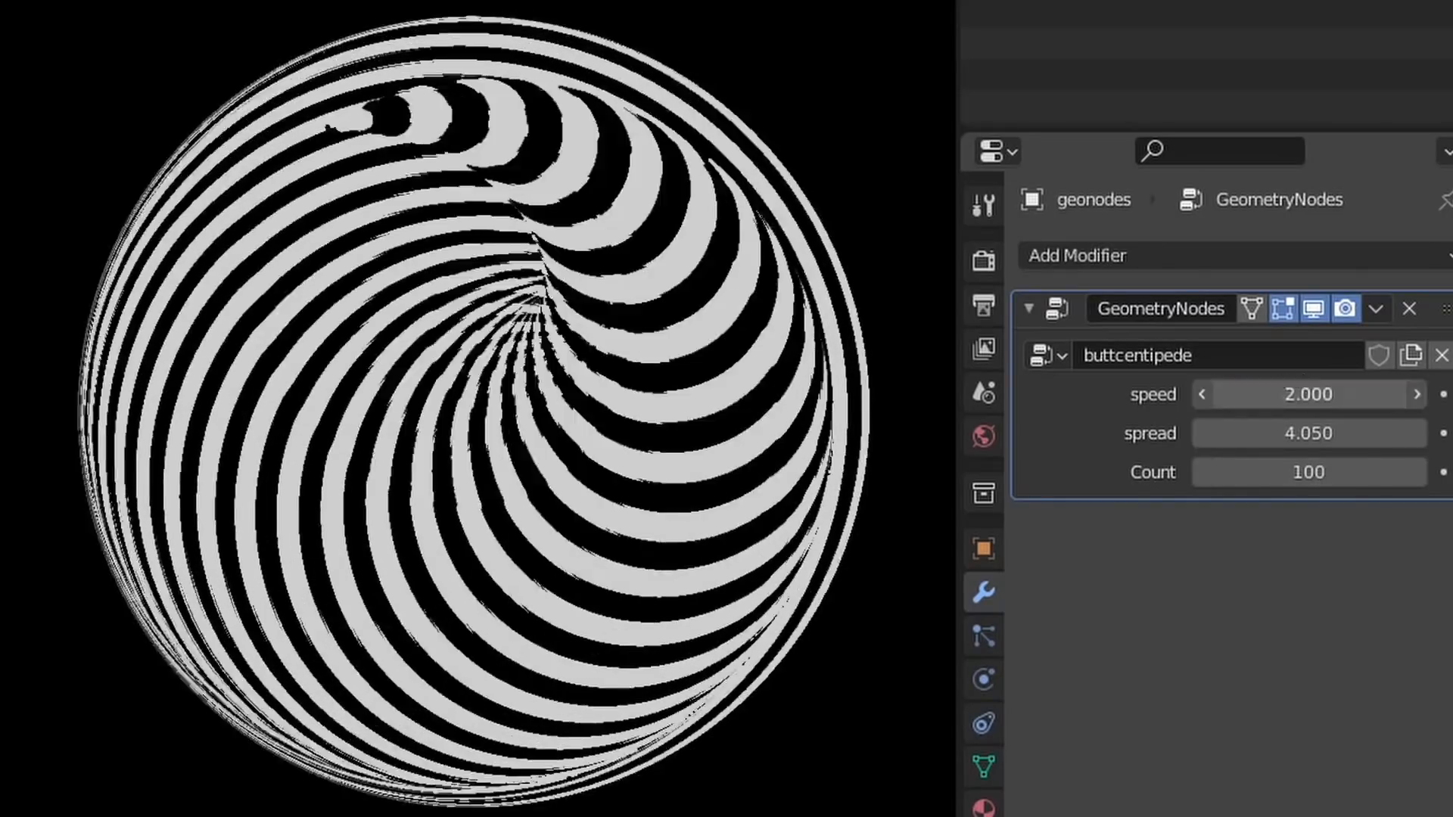
{"action": "left_click", "coordinate": [1294, 395]}
{"action": "type", "text": "-5"}
{"action": "key", "text": "Return"}
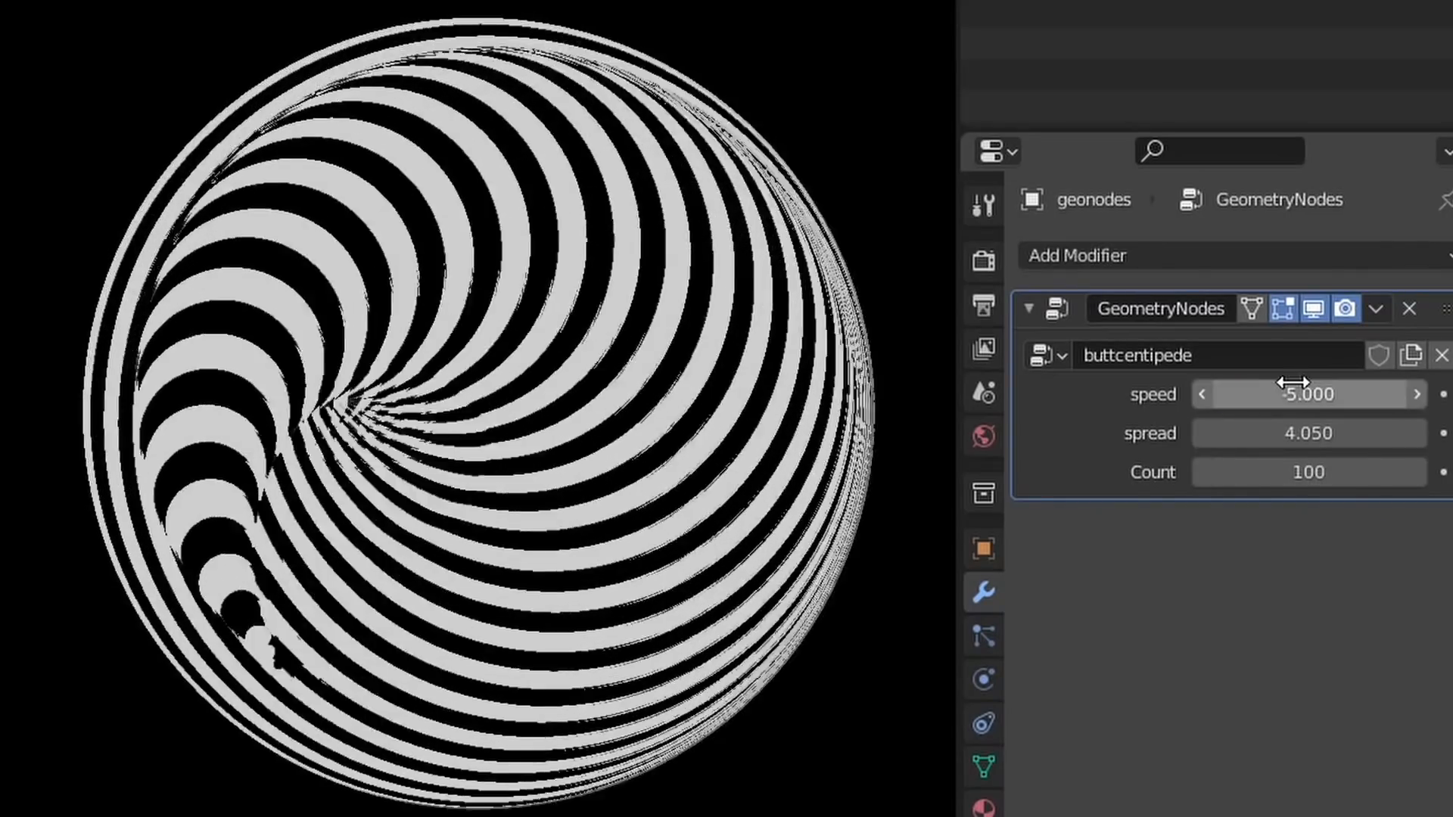
{"action": "left_click", "coordinate": [1293, 395]}
{"action": "type", "text": "-20"}
{"action": "key", "text": "Return"}
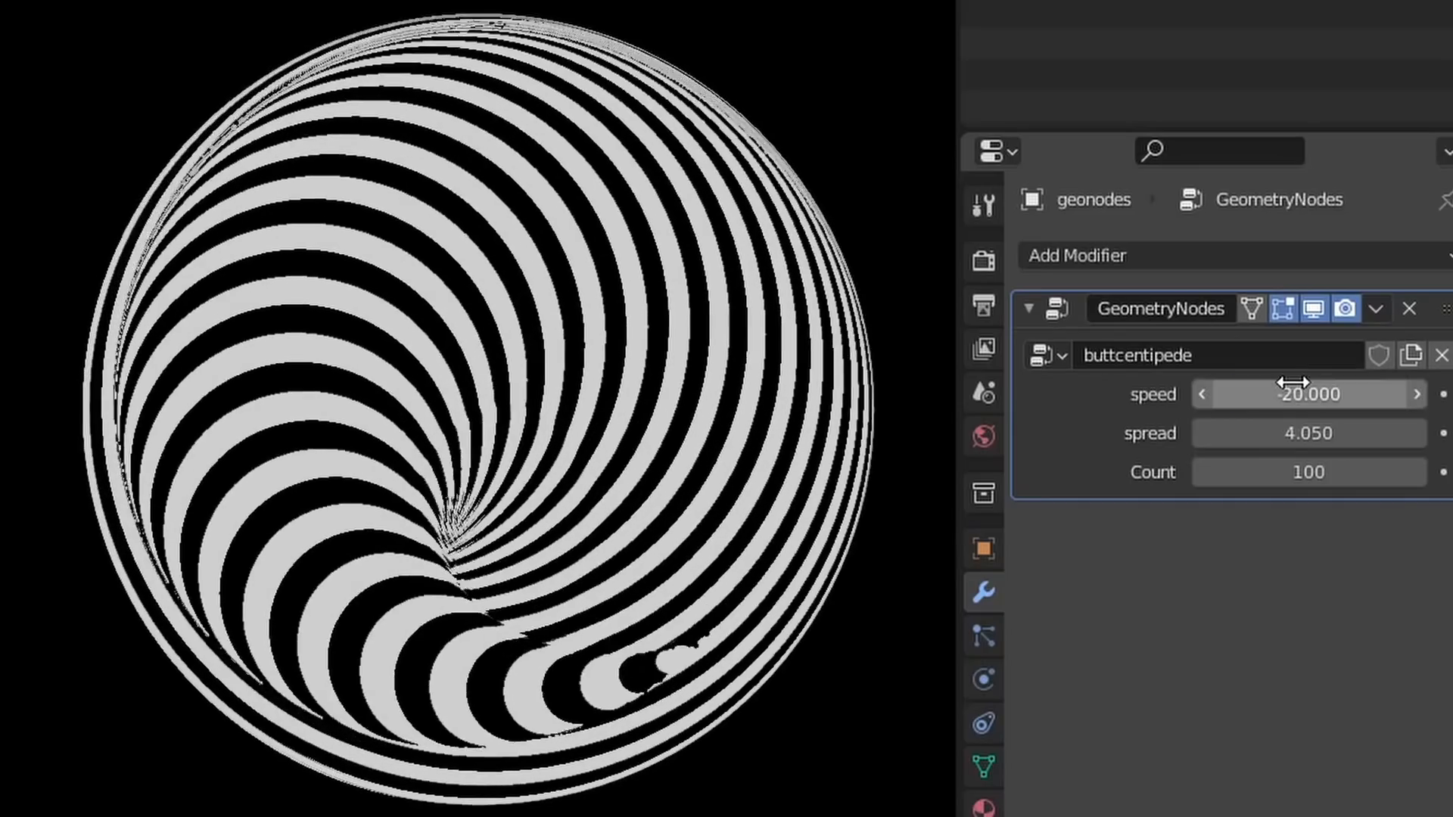
{"action": "left_click_drag", "start_coordinate": [1298, 433], "coordinate": [1208, 433]}
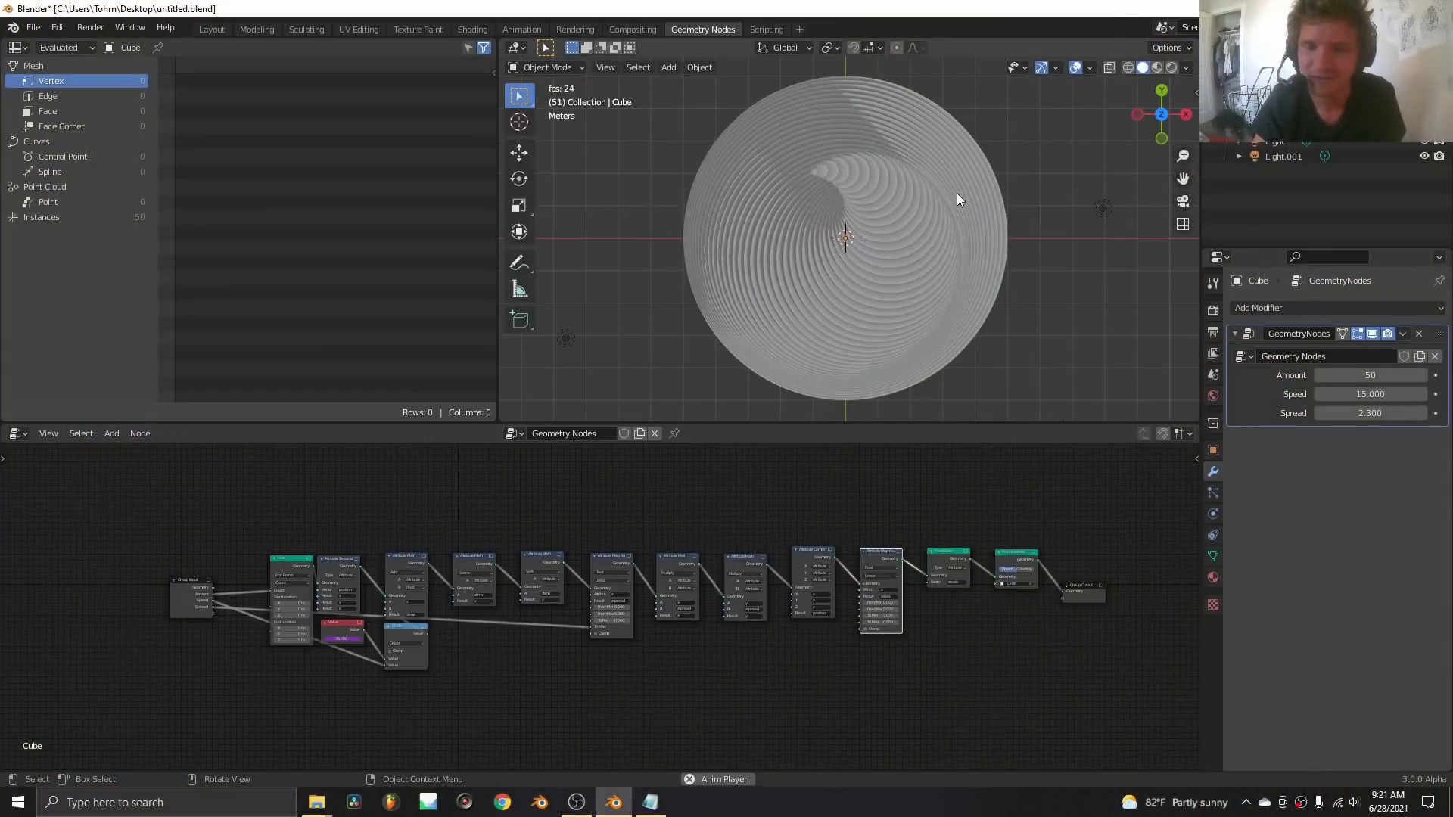
Step: Inspect the animated ringed shape in perspective and from directly above, along with its node chain
{"action": "middle_click_drag", "start_coordinate": [870, 256], "coordinate": [910, 136]}
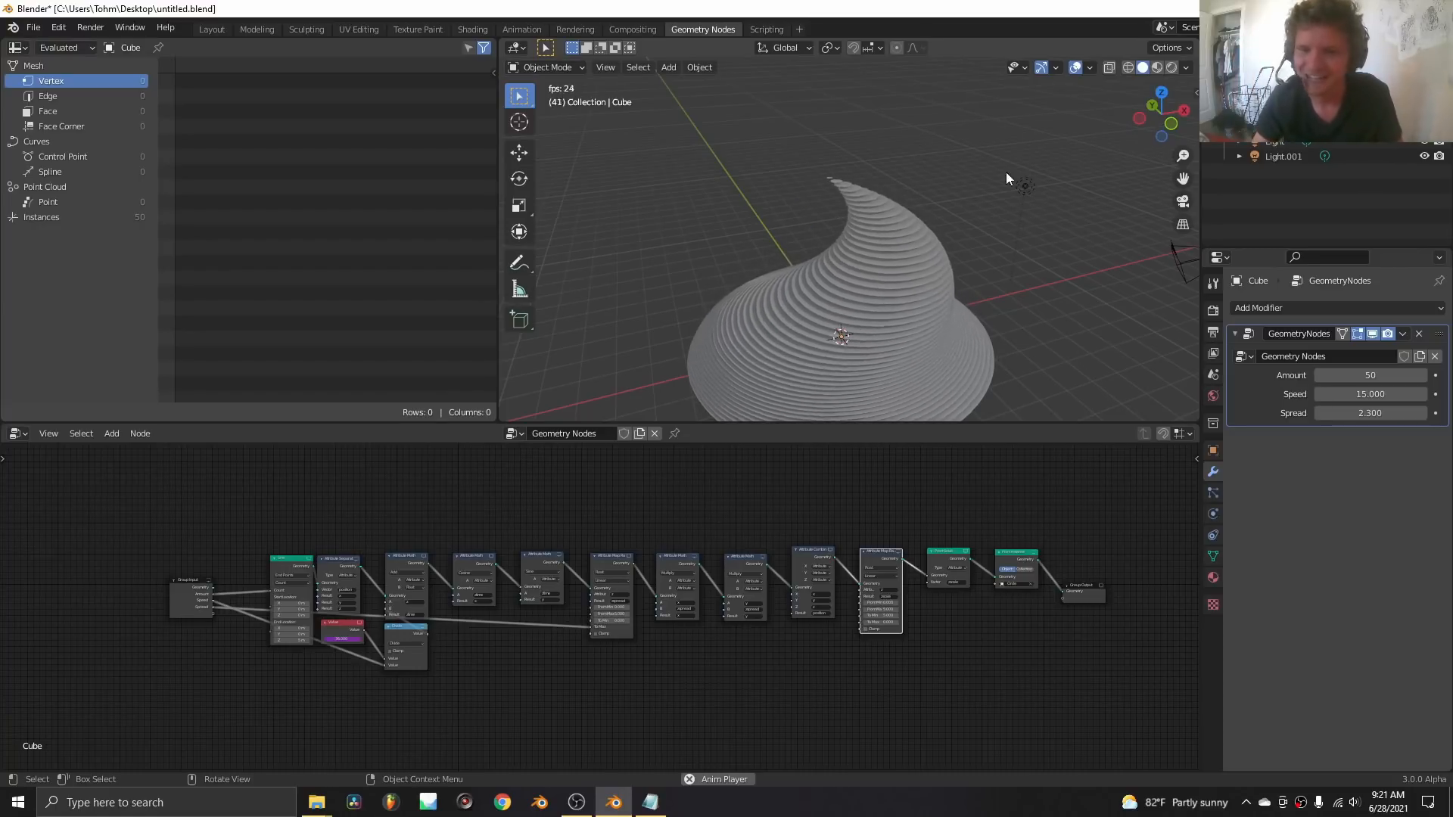
{"action": "scroll", "coordinate": [903, 268], "scroll_direction": "up", "scroll_amount": 1}
{"action": "middle_click_drag", "start_coordinate": [892, 259], "coordinate": [888, 198], "text": "shift"}
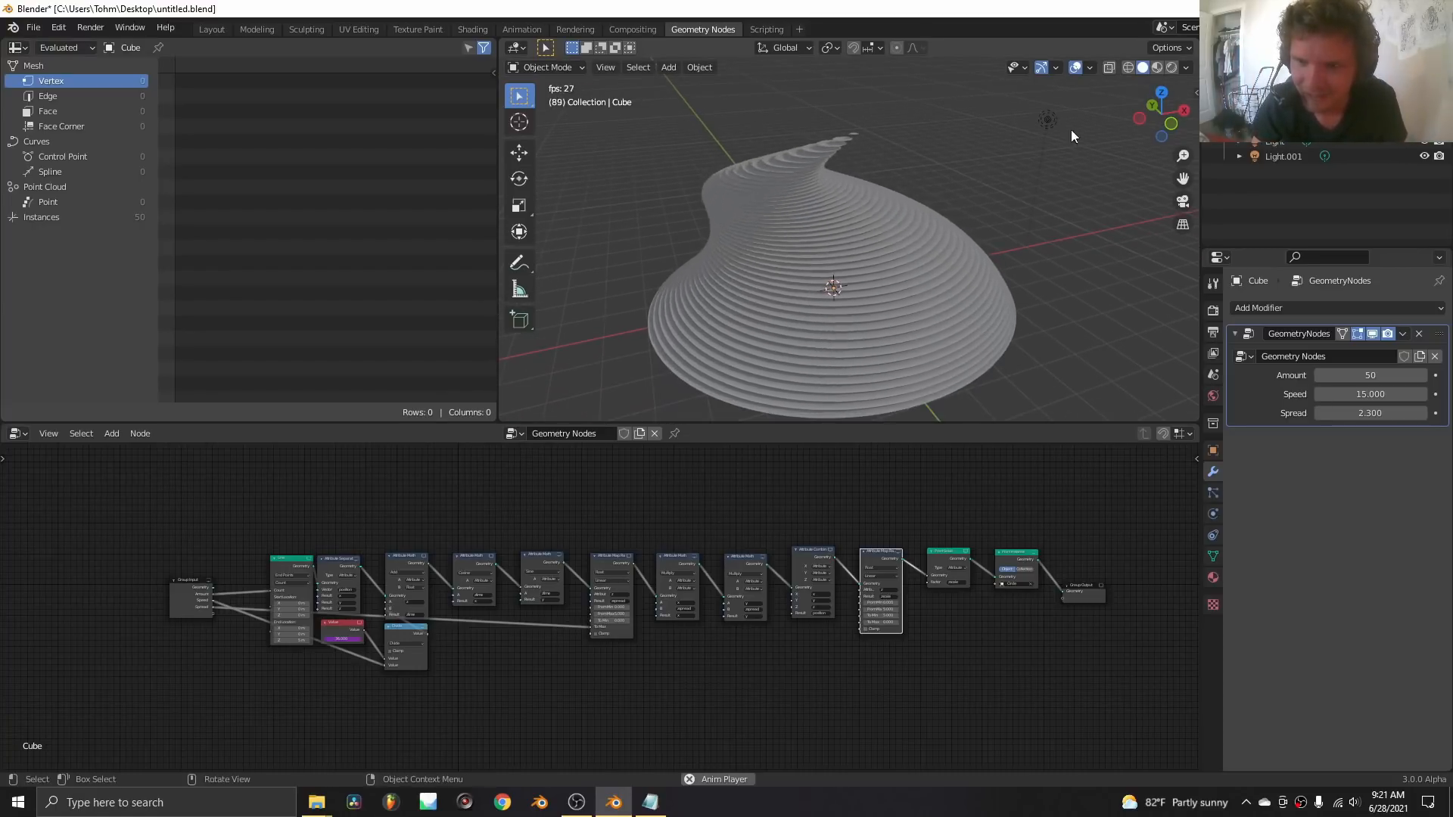
{"action": "left_click", "coordinate": [1166, 93]}
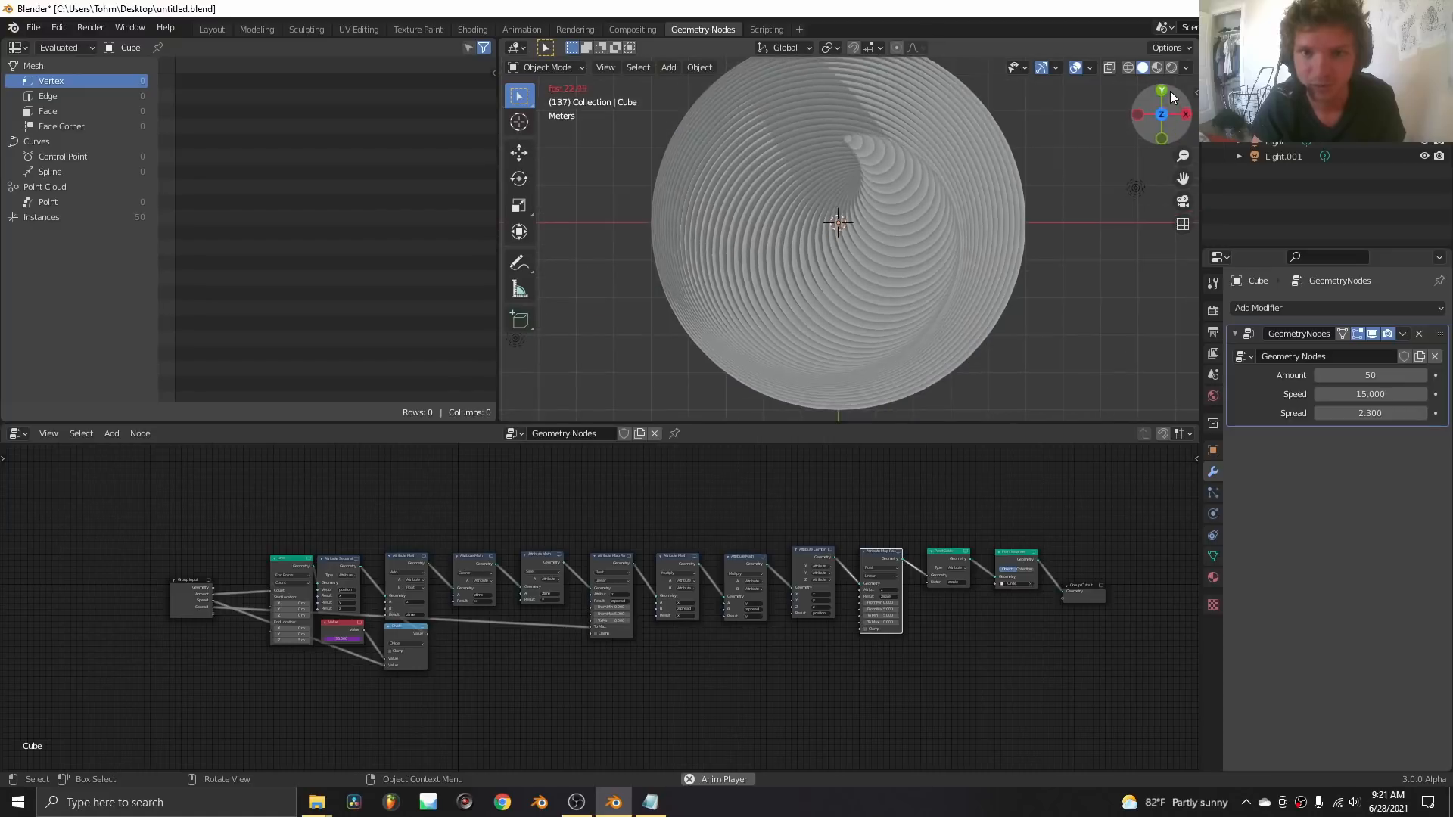
{"action": "middle_click_drag", "start_coordinate": [962, 165], "coordinate": [955, 192], "text": "shift"}
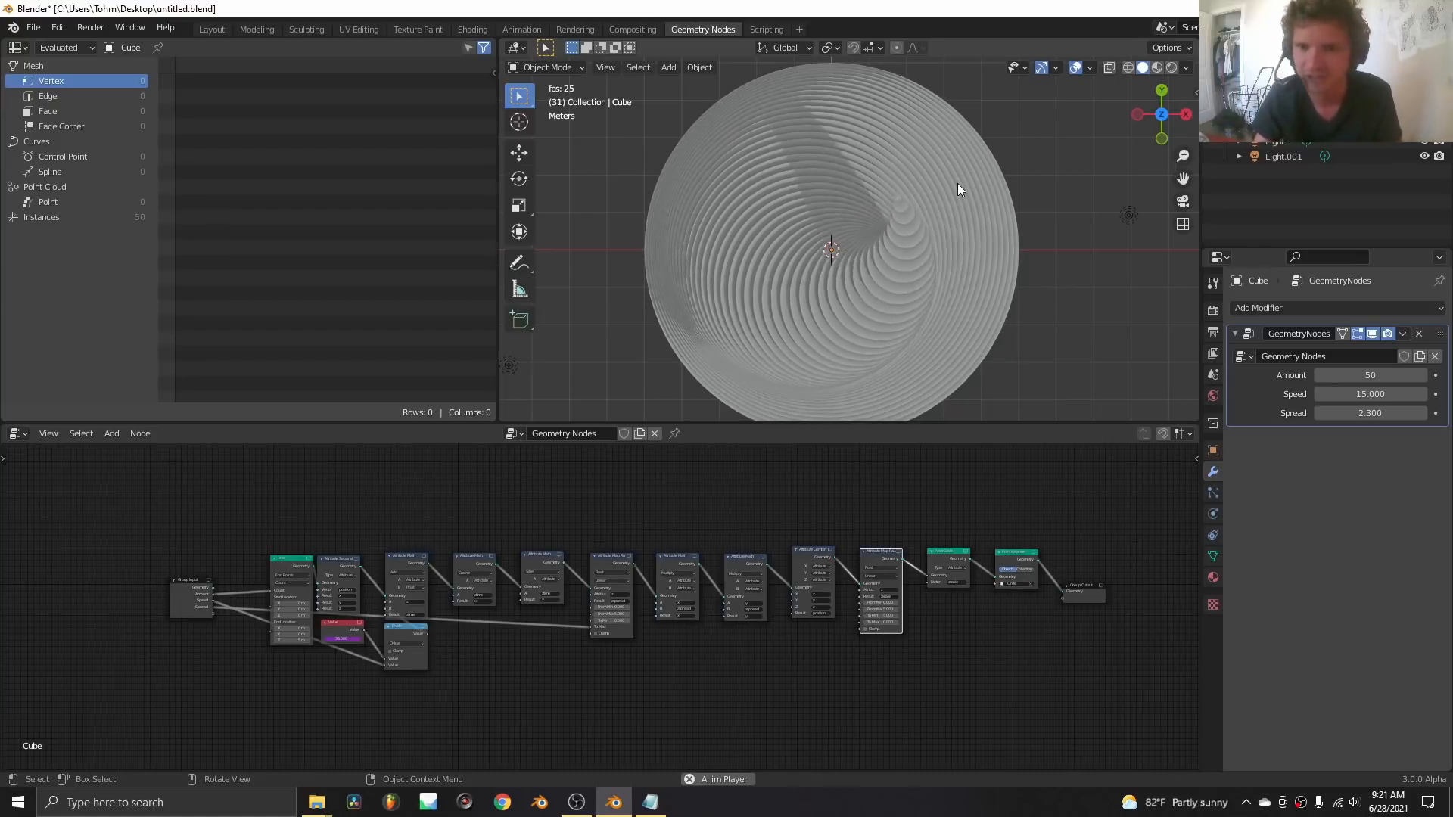
{"action": "scroll", "coordinate": [340, 573], "scroll_direction": "up", "scroll_amount": 2}
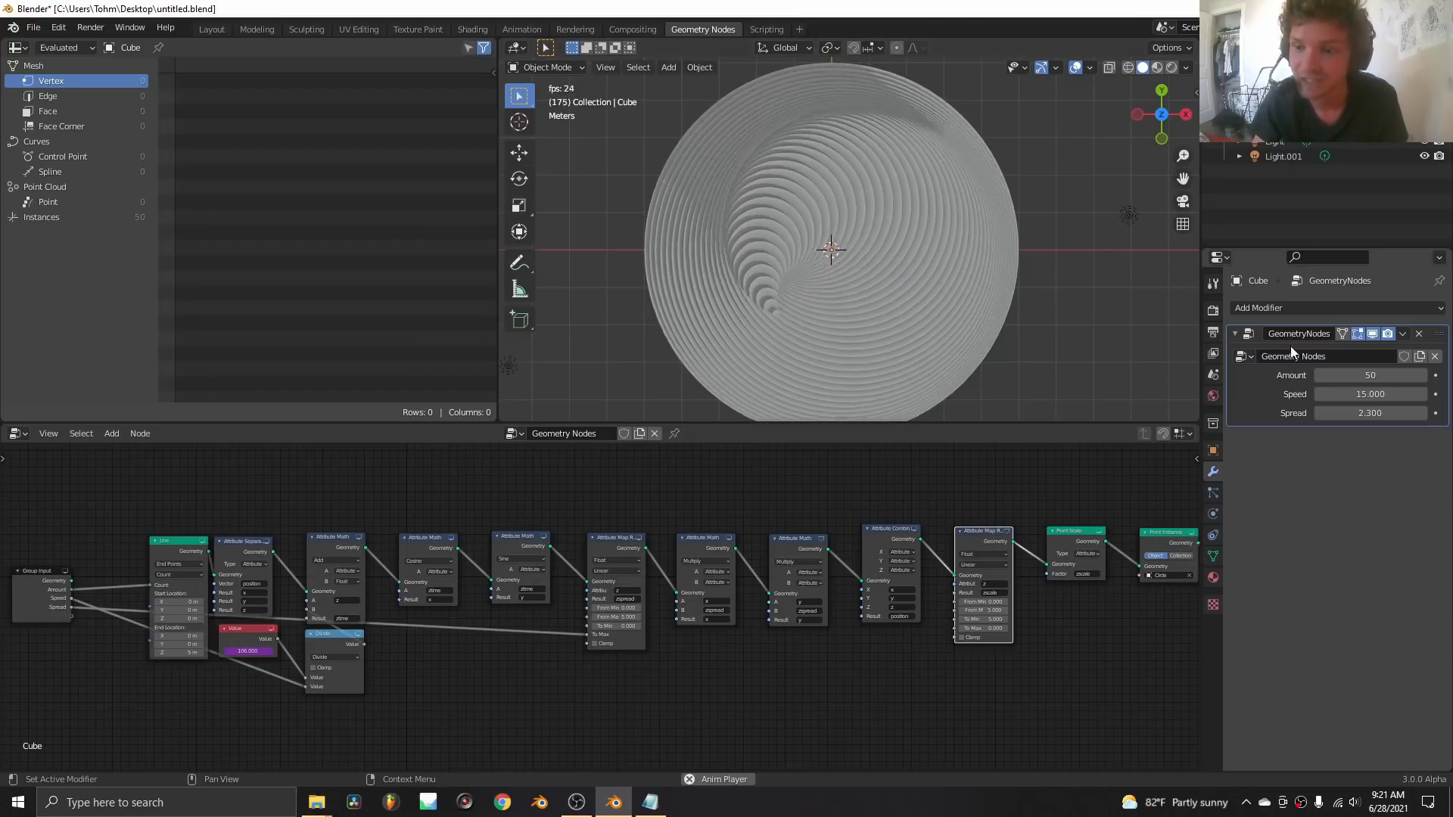
Step: Try an Amount of 10 on the Cube's Geometry Nodes modifier and restore it to 50
{"action": "left_click_drag", "start_coordinate": [1370, 376], "coordinate": [1218, 376]}
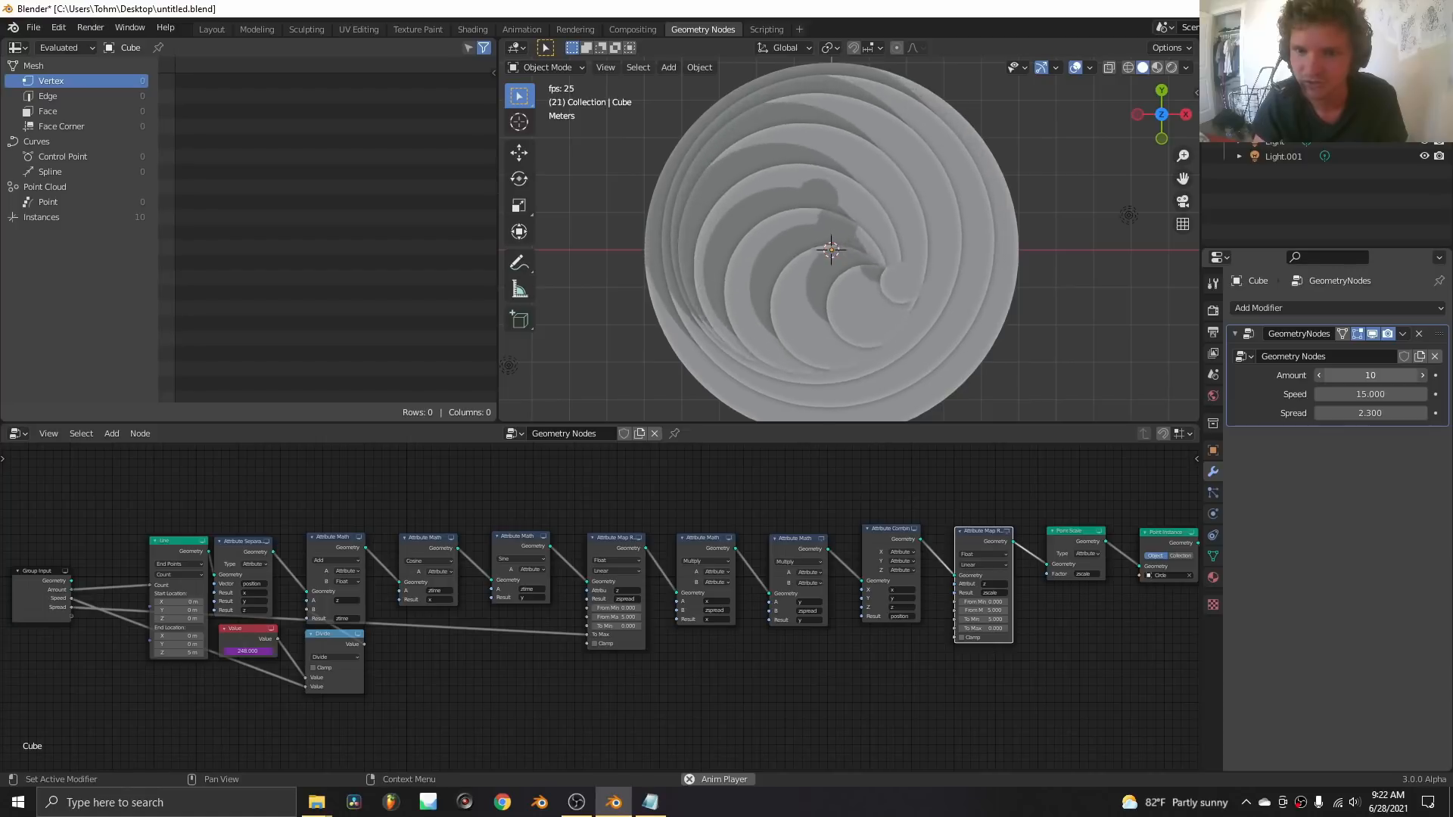
{"action": "left_click", "coordinate": [1377, 375]}
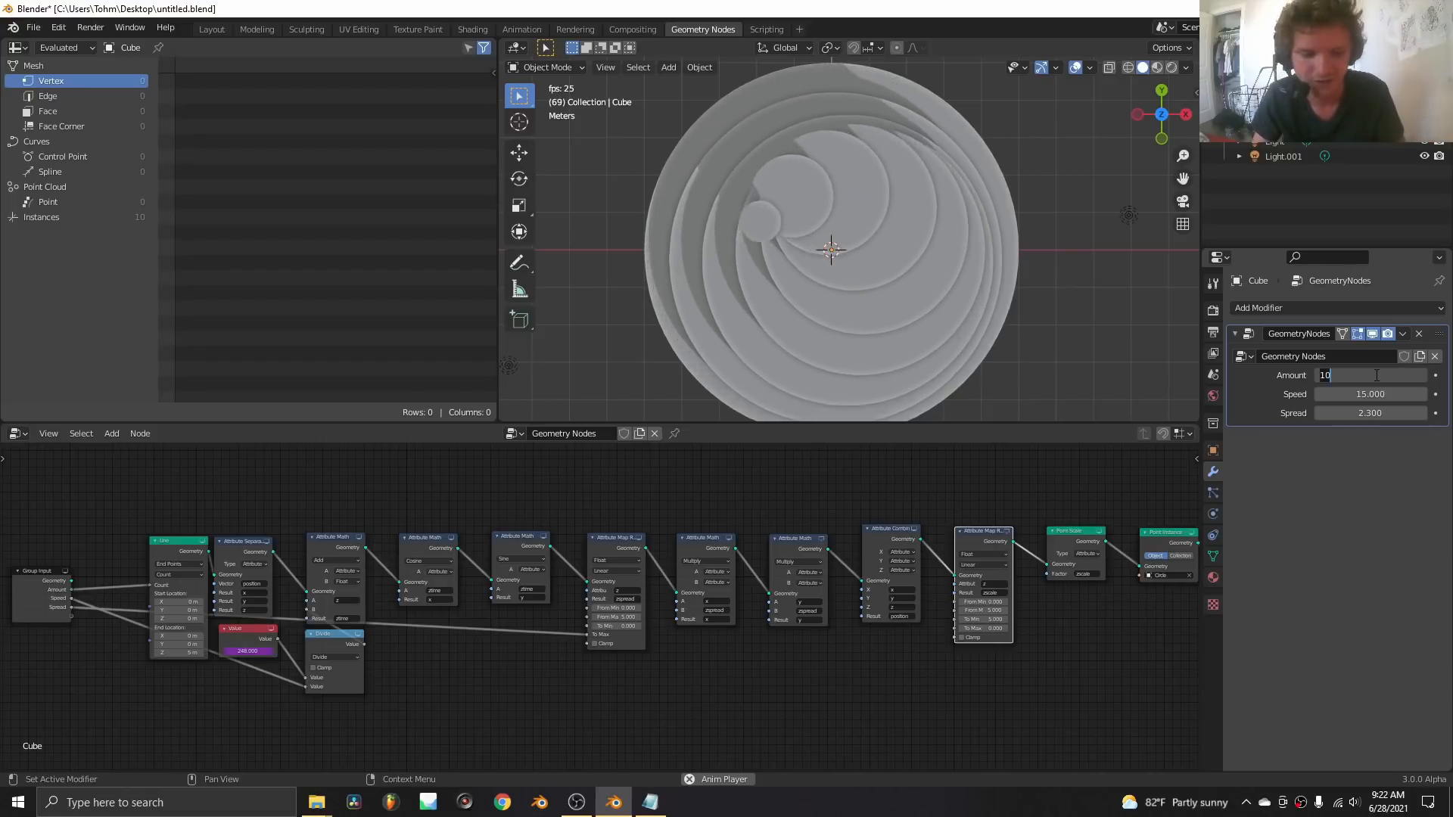
{"action": "type", "text": "50"}
{"action": "key", "text": "Return"}
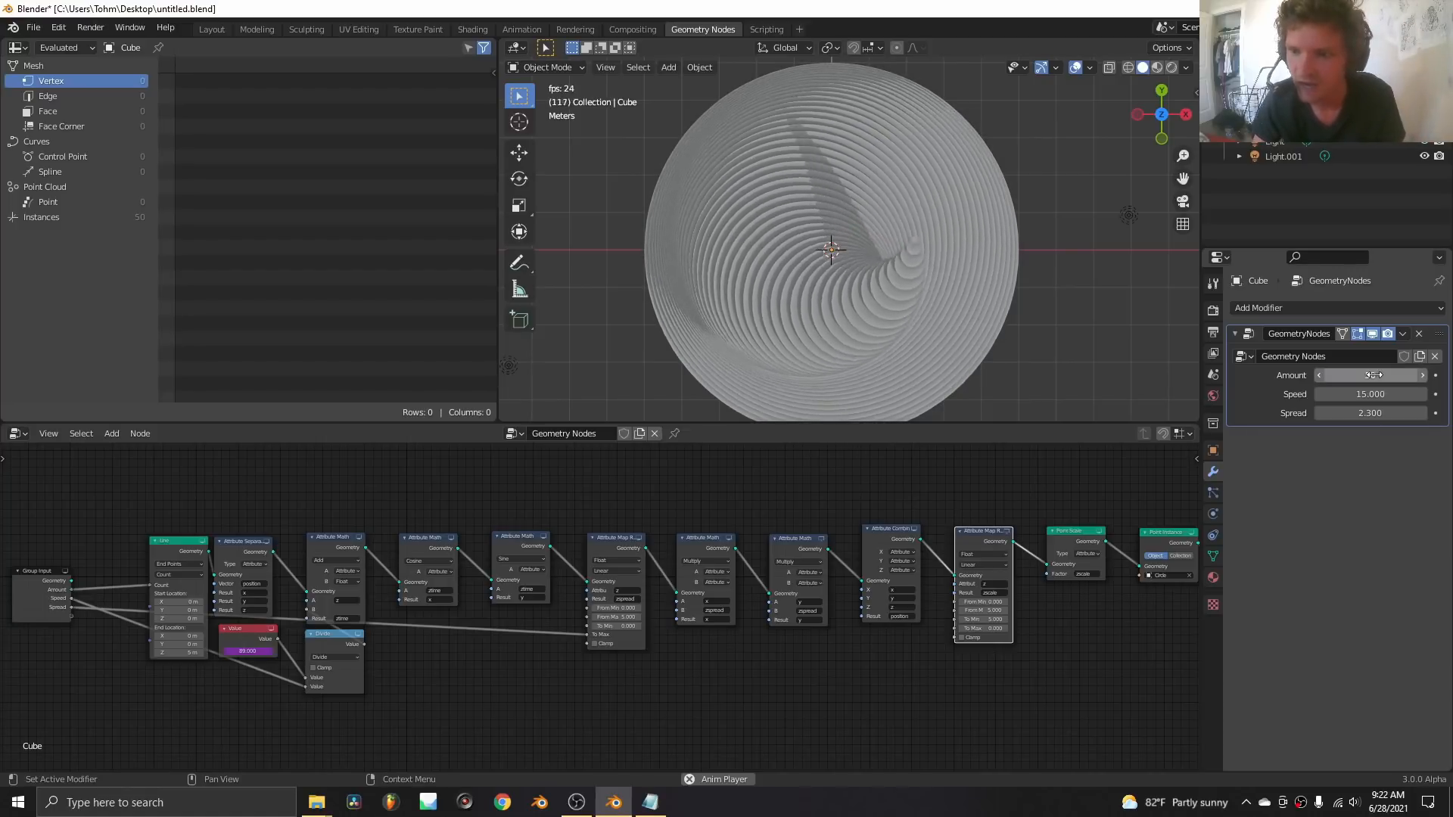
Step: Try Speed values of 40 and 2 on the Cube's Geometry Nodes modifier and settle on 5
{"action": "left_click", "coordinate": [1360, 395]}
{"action": "type", "text": "40"}
{"action": "key", "text": "Return"}
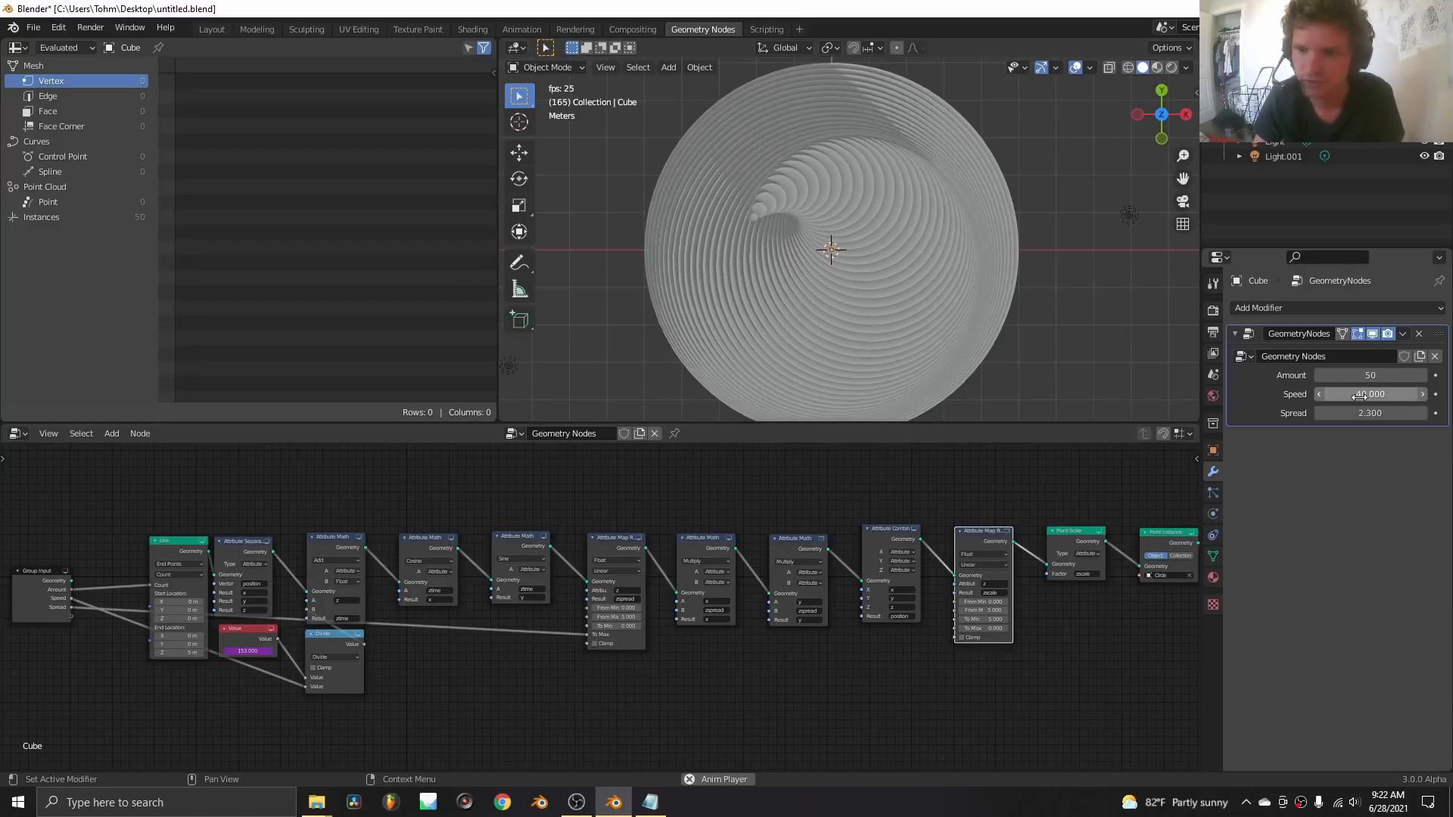
{"action": "left_click", "coordinate": [1360, 394]}
{"action": "type", "text": "2.0"}
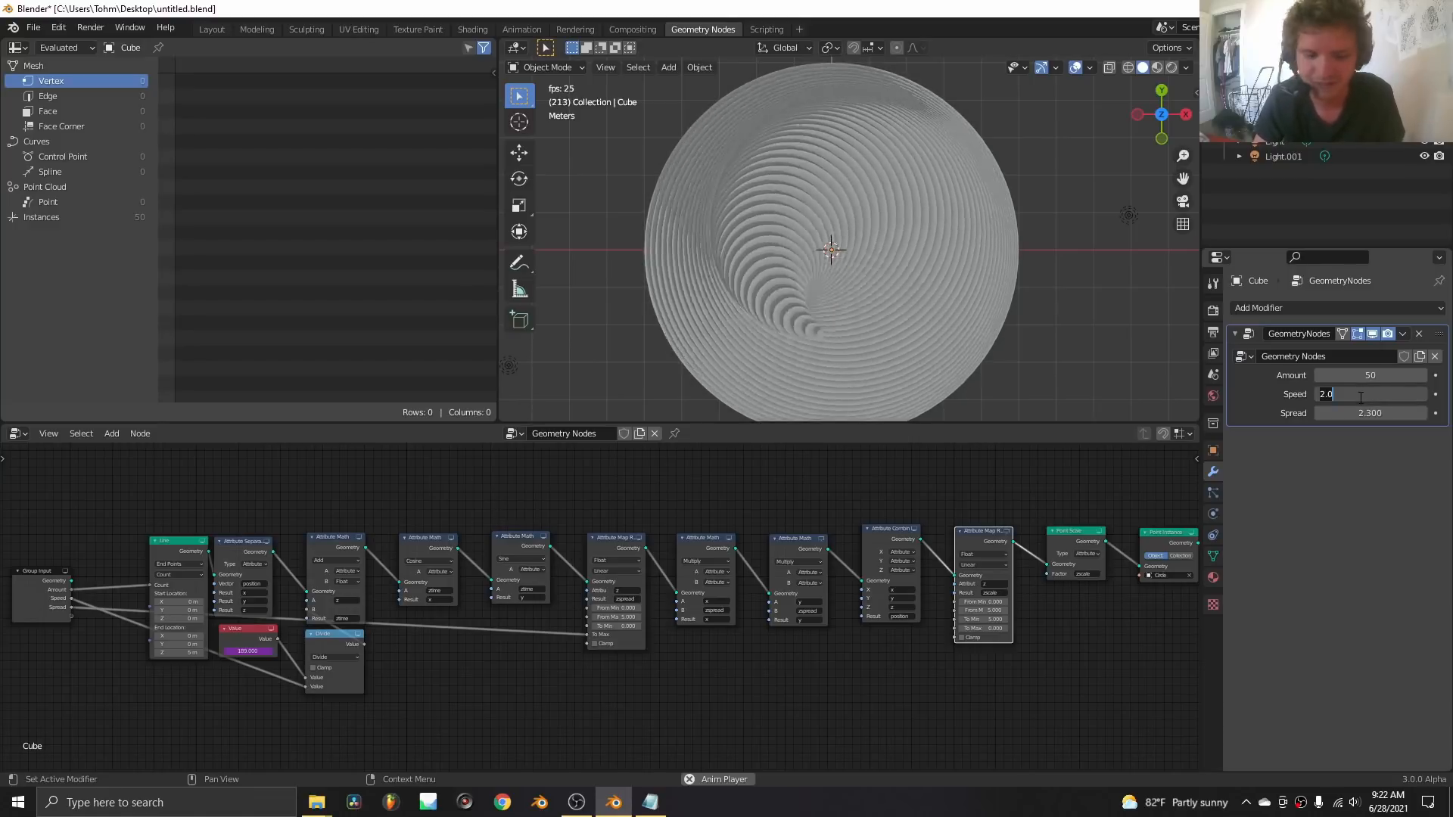
{"action": "key", "text": "Return"}
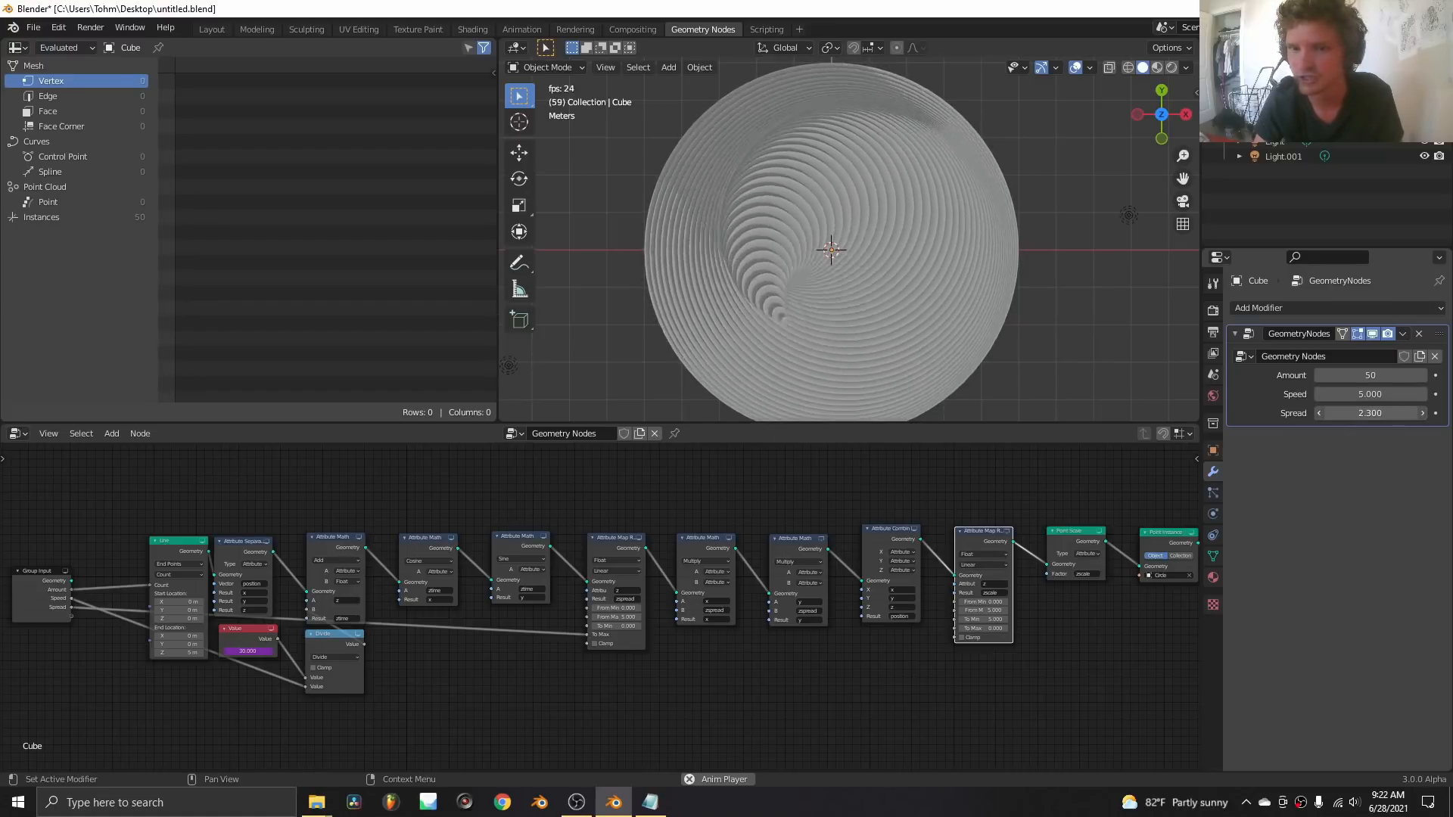
Step: Raise the modifier's Spread to 4.58, try about 7.67, and bring it back to 4.58
{"action": "left_click_drag", "start_coordinate": [1369, 413], "coordinate": [1441, 413]}
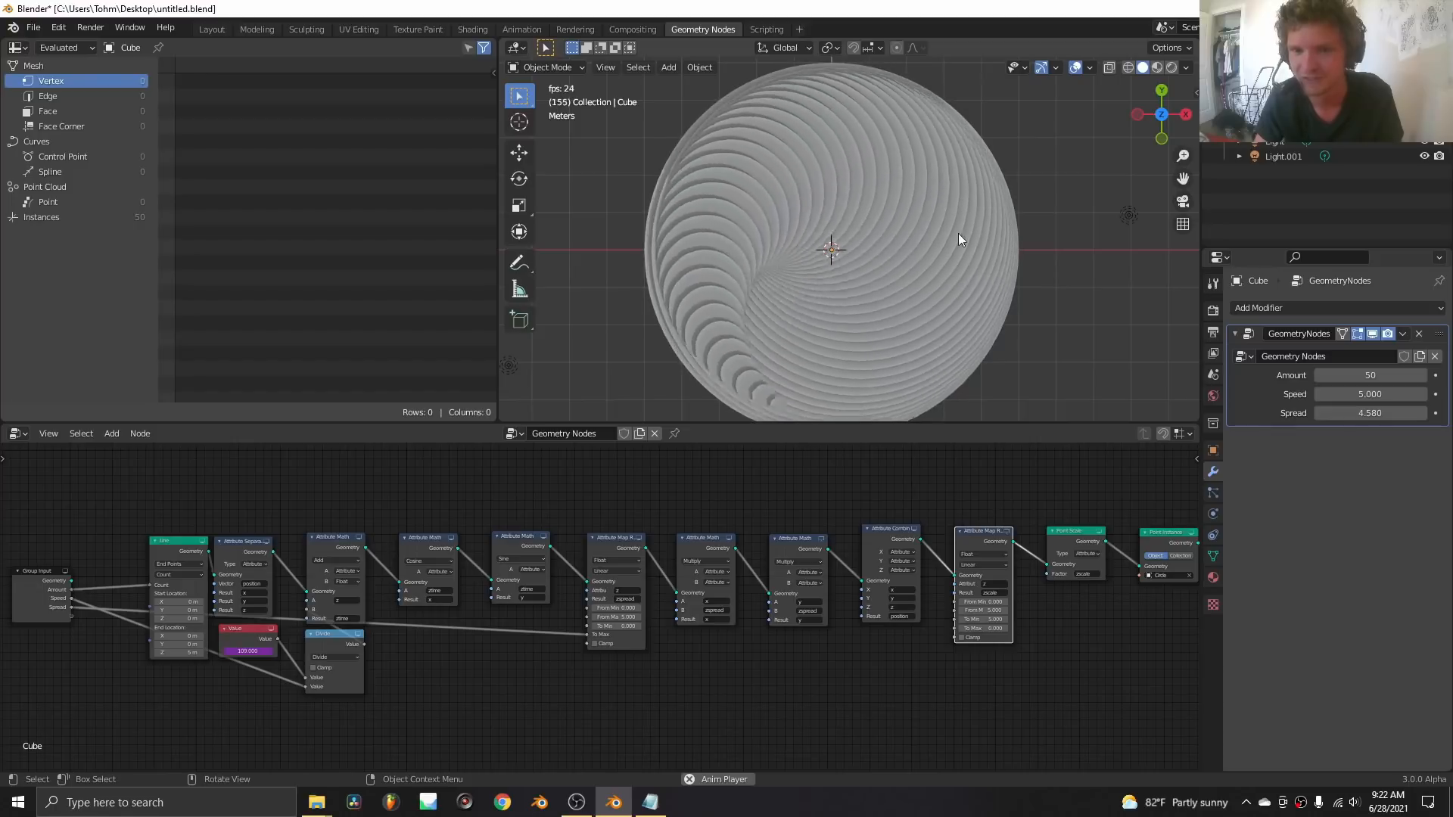
{"action": "scroll", "coordinate": [884, 133], "scroll_direction": "down", "scroll_amount": 2}
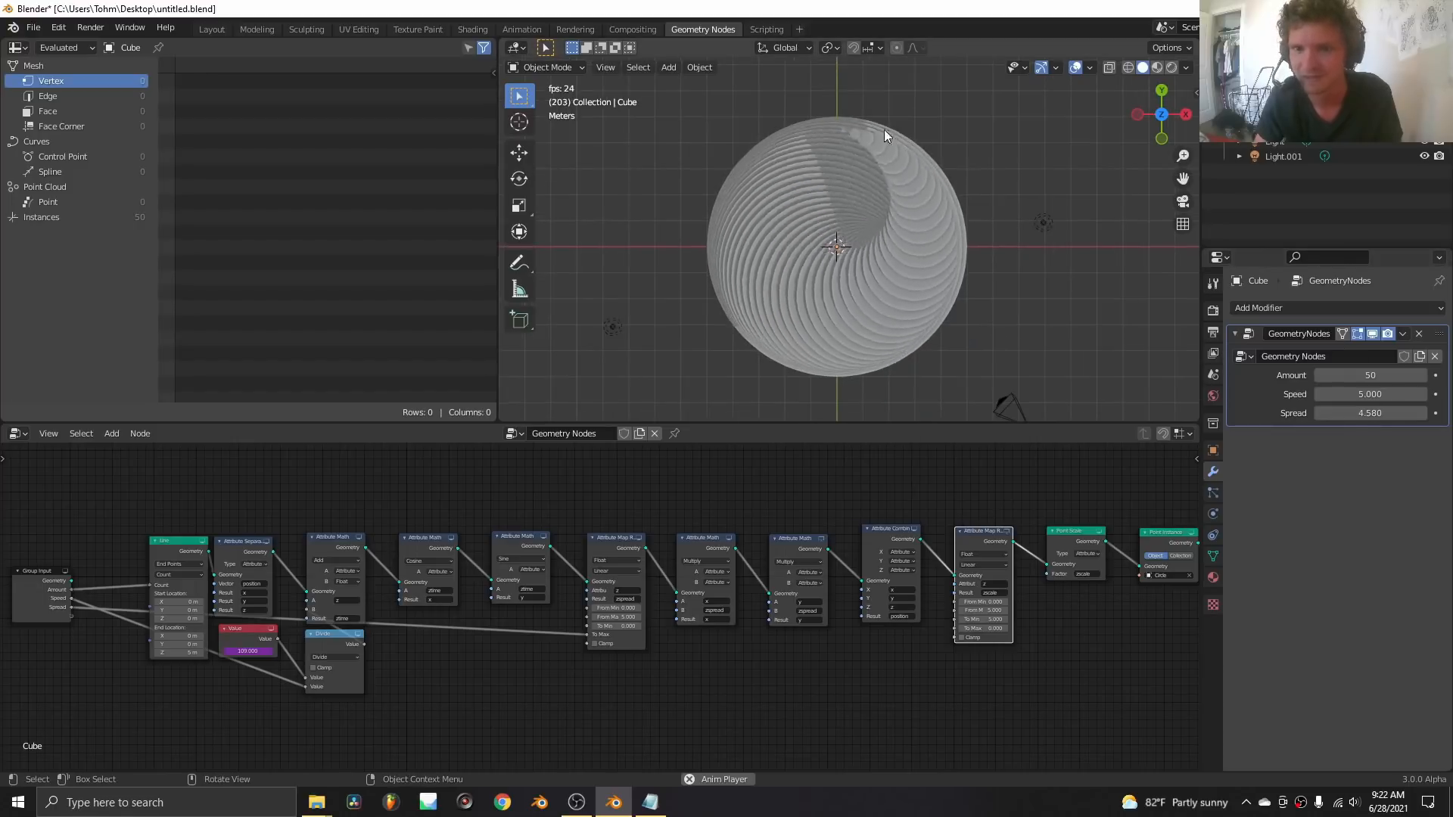
{"action": "left_click_drag", "start_coordinate": [1370, 413], "coordinate": [1415, 414]}
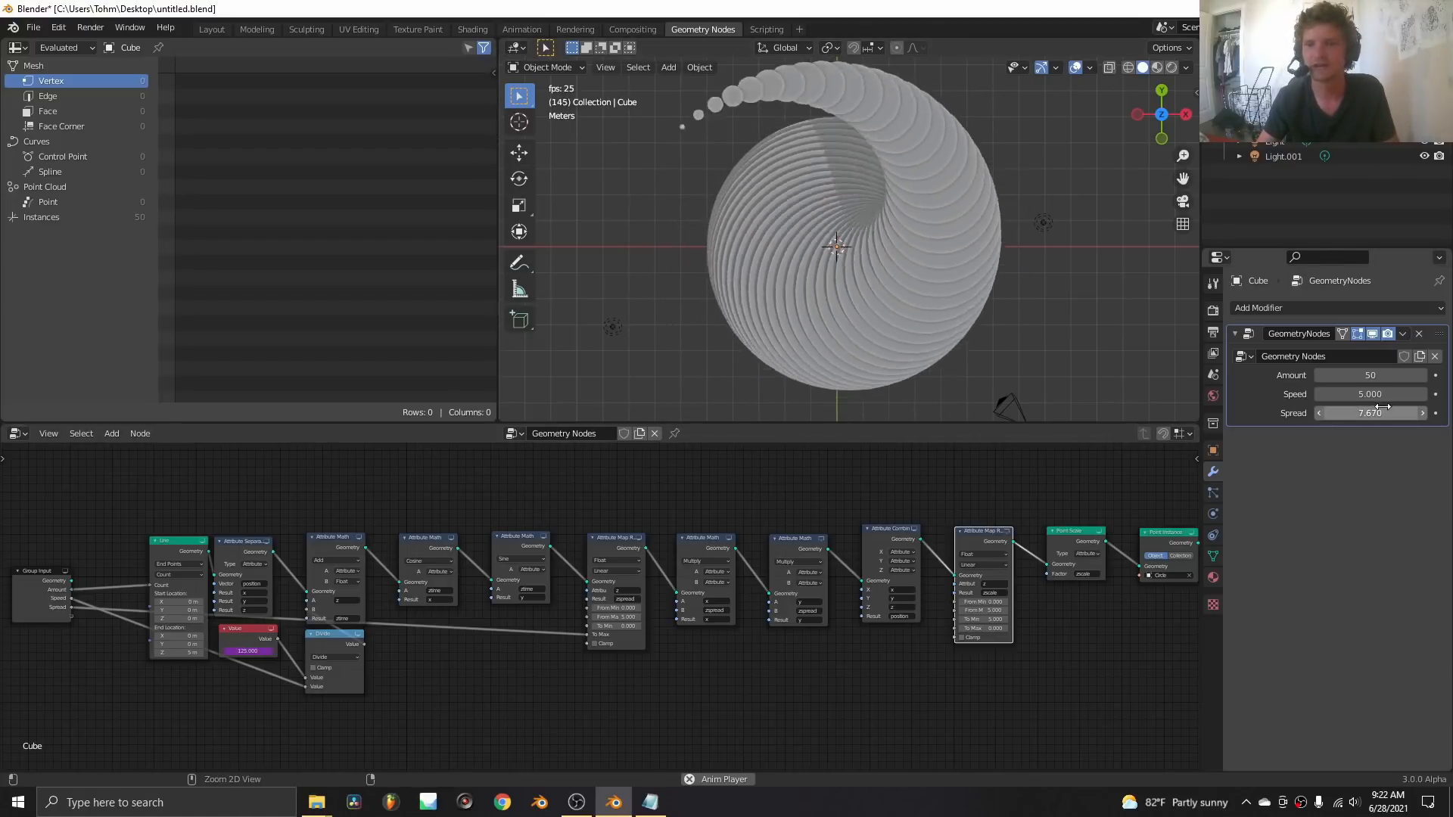
{"action": "left_click_drag", "start_coordinate": [1383, 414], "coordinate": [1354, 413]}
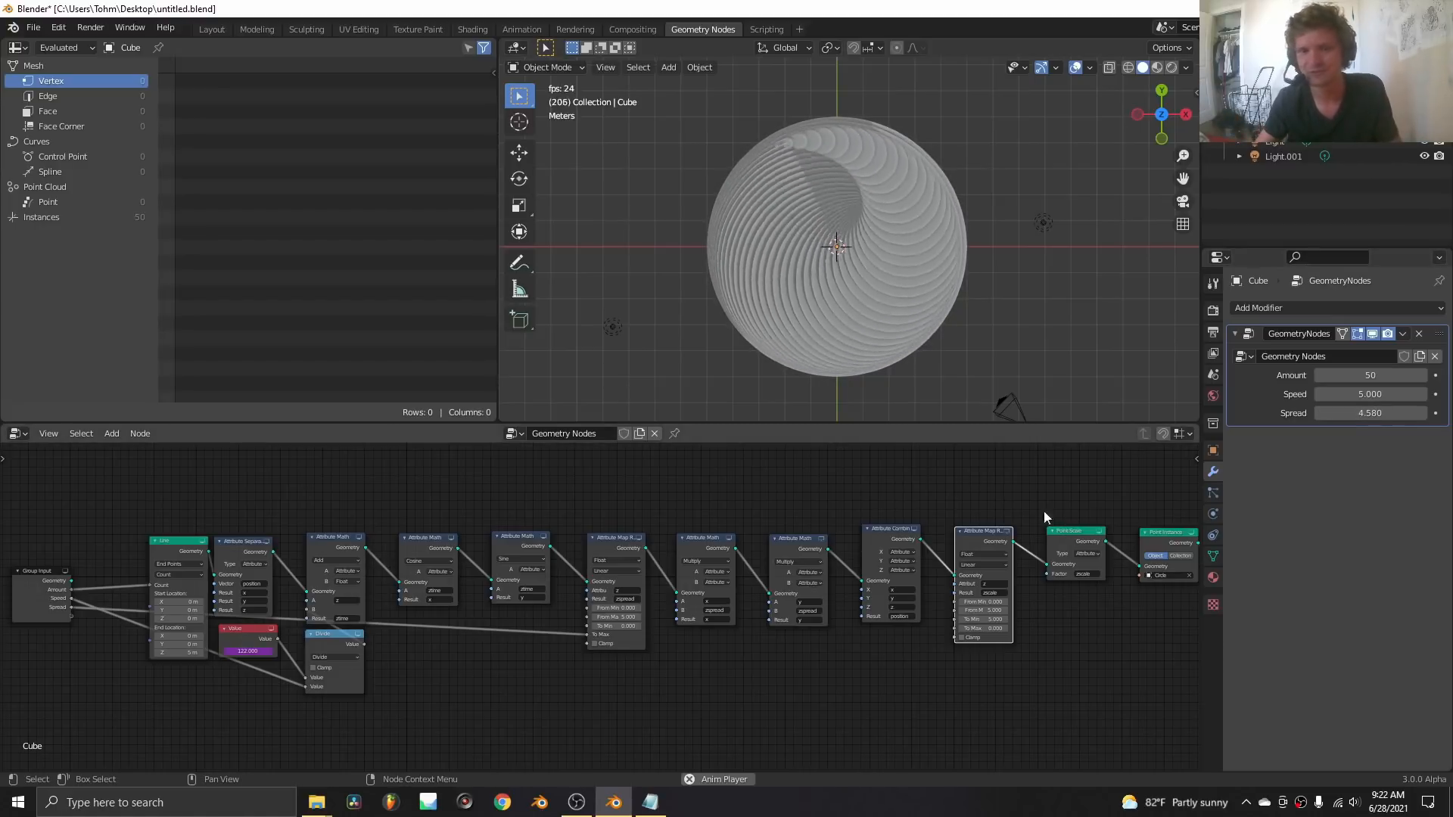
Step: Start a new General file without saving the changes to the current one
{"action": "key", "text": "ctrl+n"}
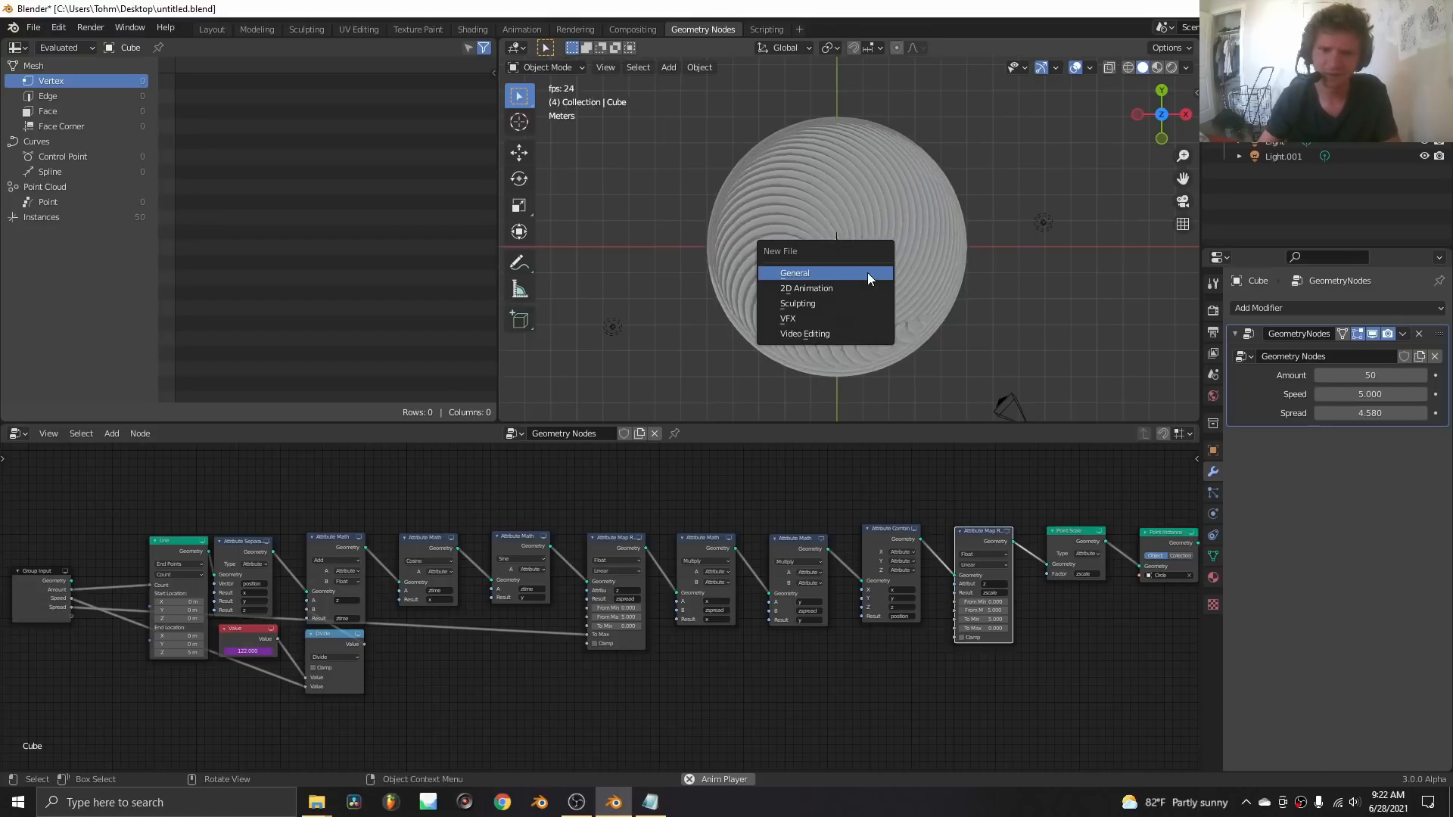
{"action": "left_click", "coordinate": [867, 272]}
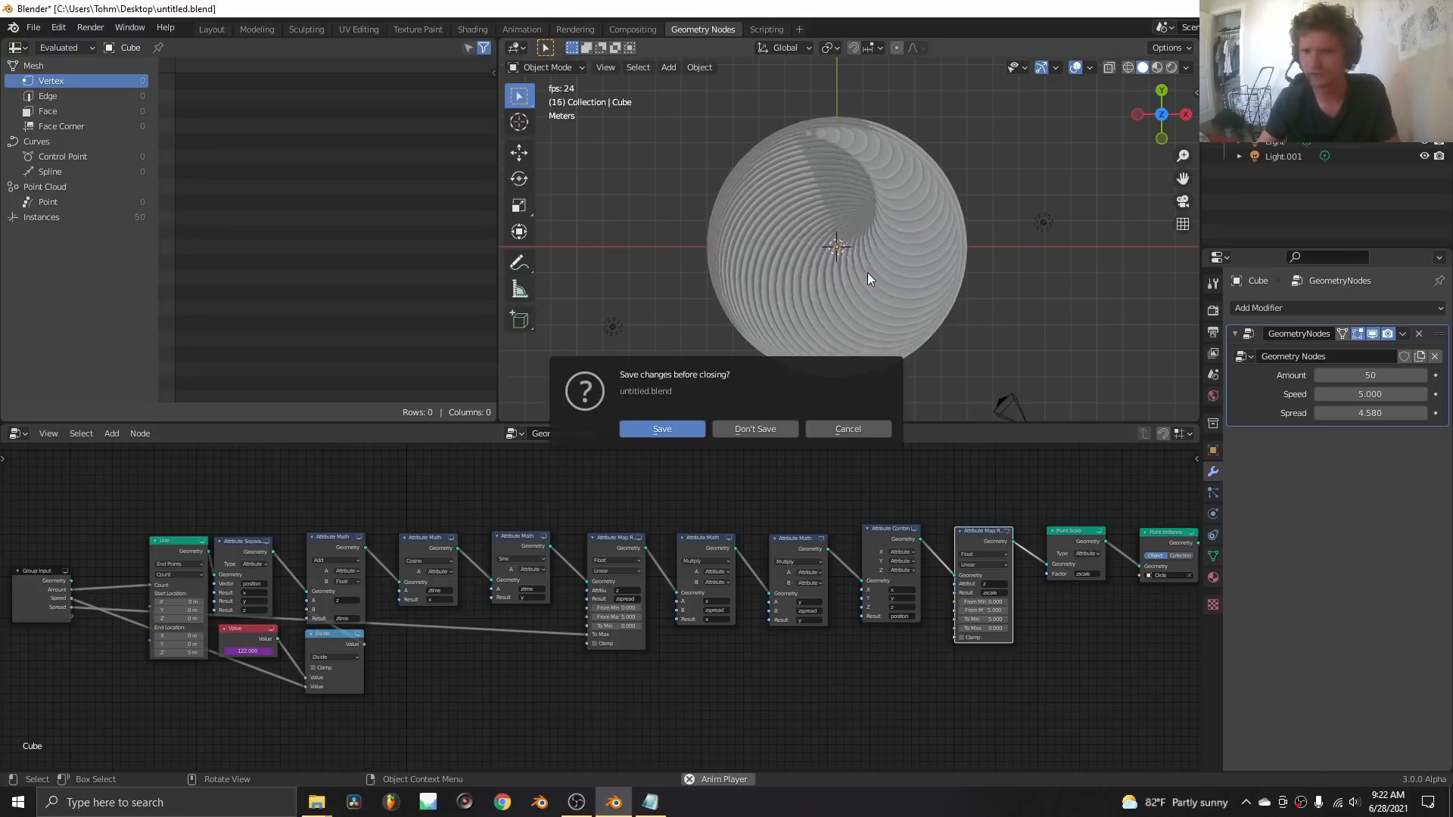
{"action": "left_click", "coordinate": [752, 429]}
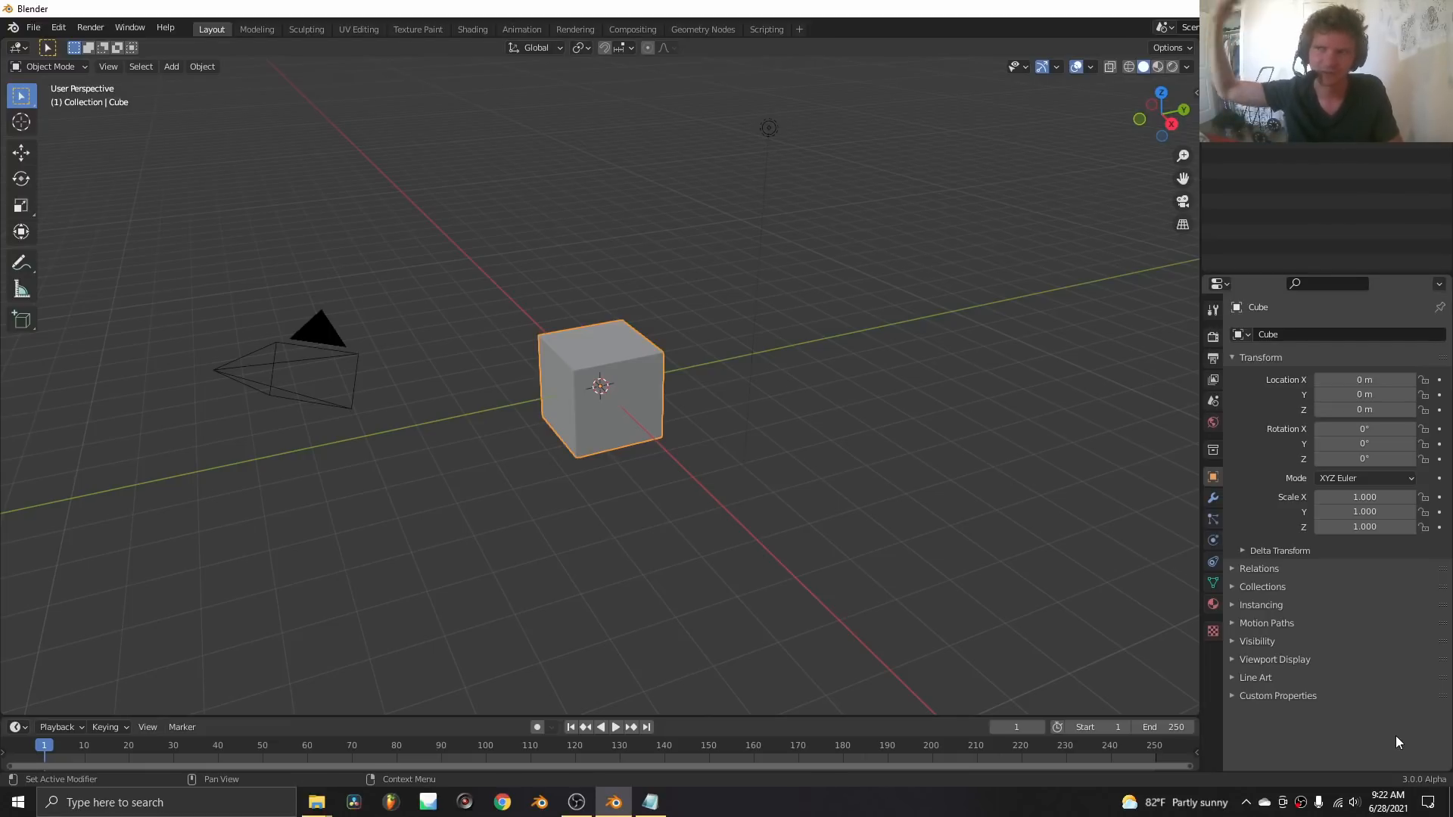
Step: Make the program window fullscreen and switch to the Geometry Nodes workspace
{"action": "key", "text": "q"}
{"action": "left_click", "coordinate": [626, 348]}
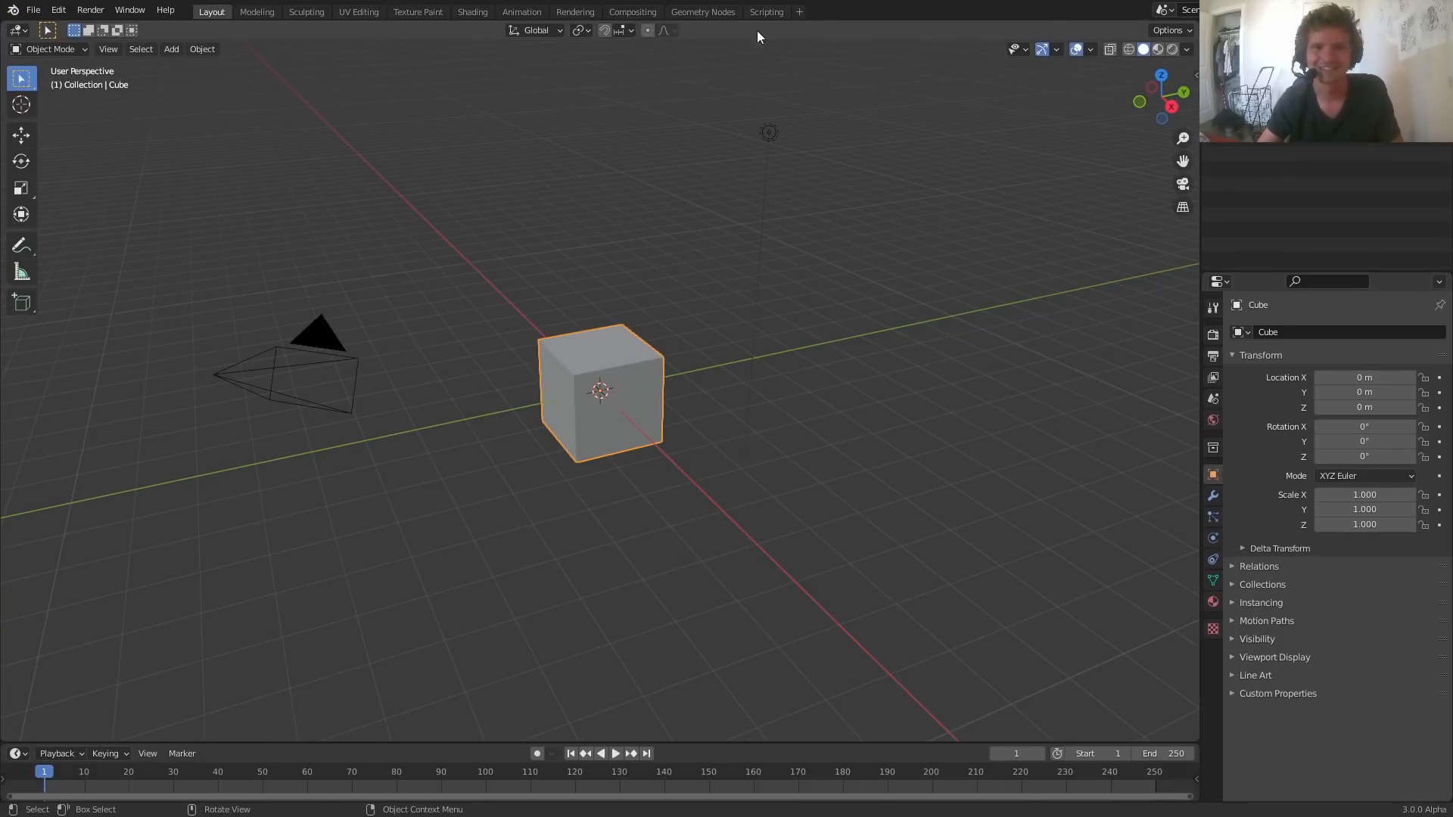
{"action": "left_click", "coordinate": [713, 13]}
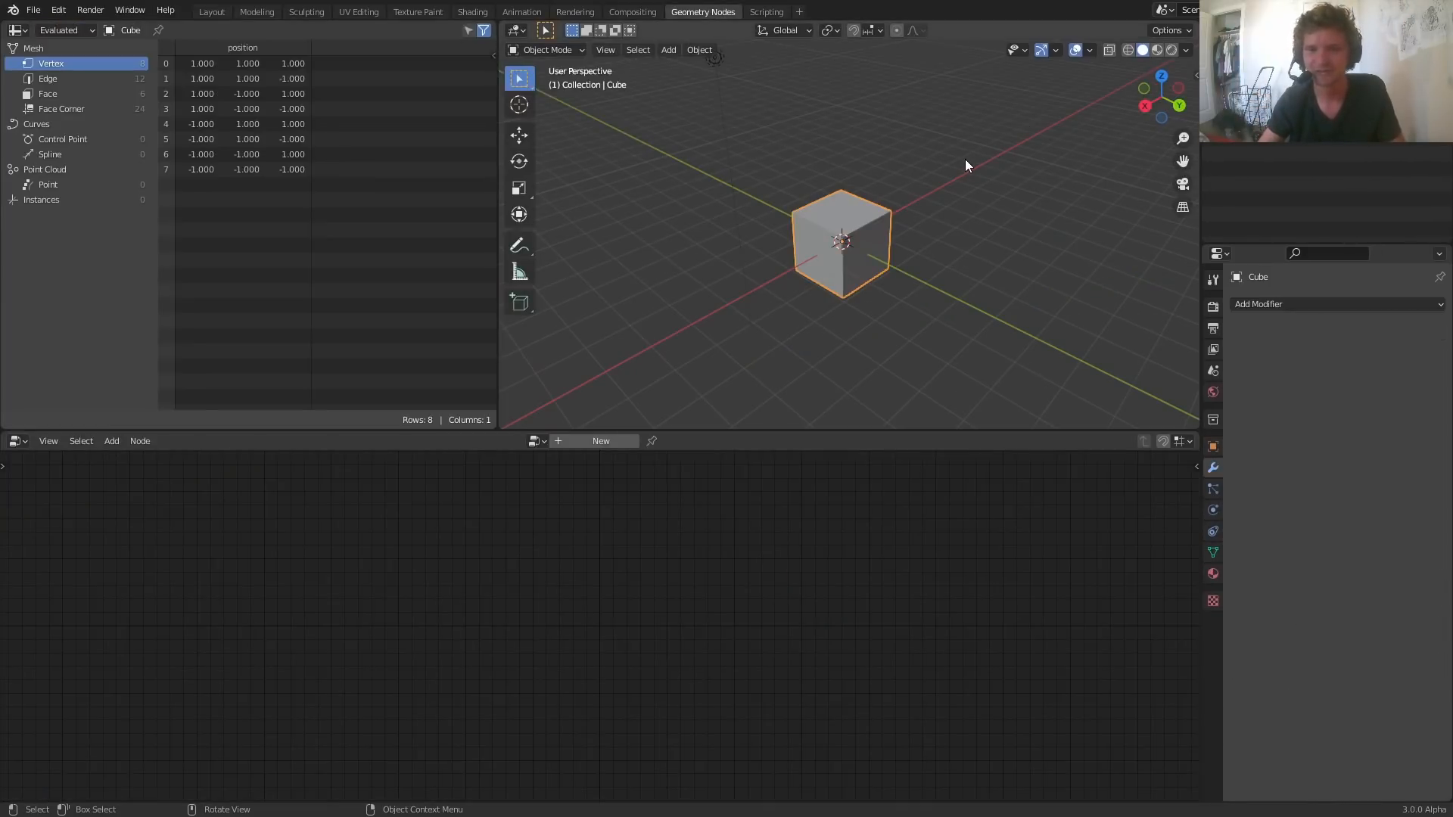
Step: Create a new geometry node tree on the default cube and name it buttcentipede
{"action": "middle_click_drag", "start_coordinate": [763, 228], "coordinate": [771, 208]}
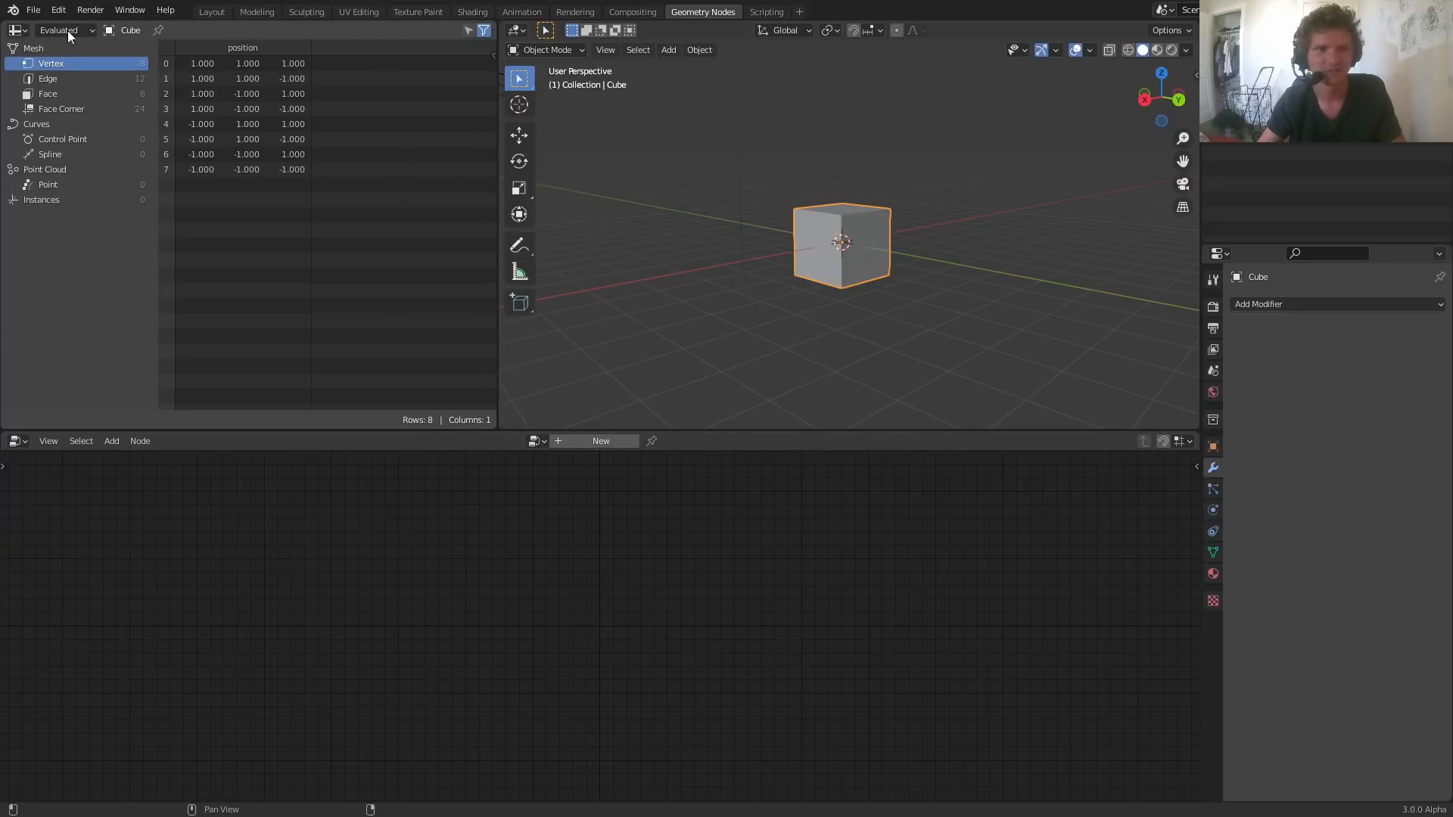
{"action": "left_click", "coordinate": [17, 30]}
{"action": "left_click", "coordinate": [472, 143]}
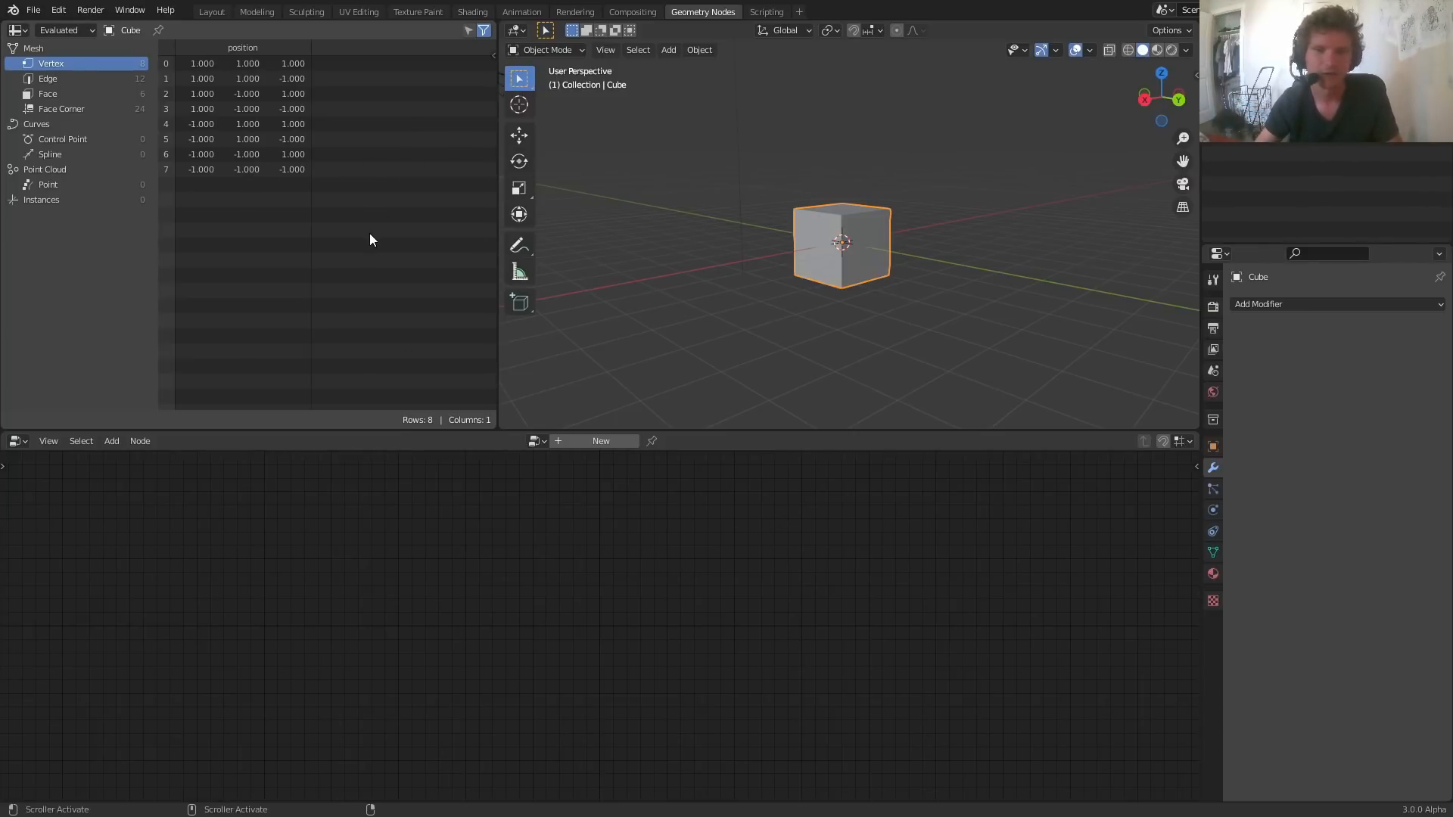
{"action": "scroll", "coordinate": [845, 262], "scroll_direction": "up", "scroll_amount": 2}
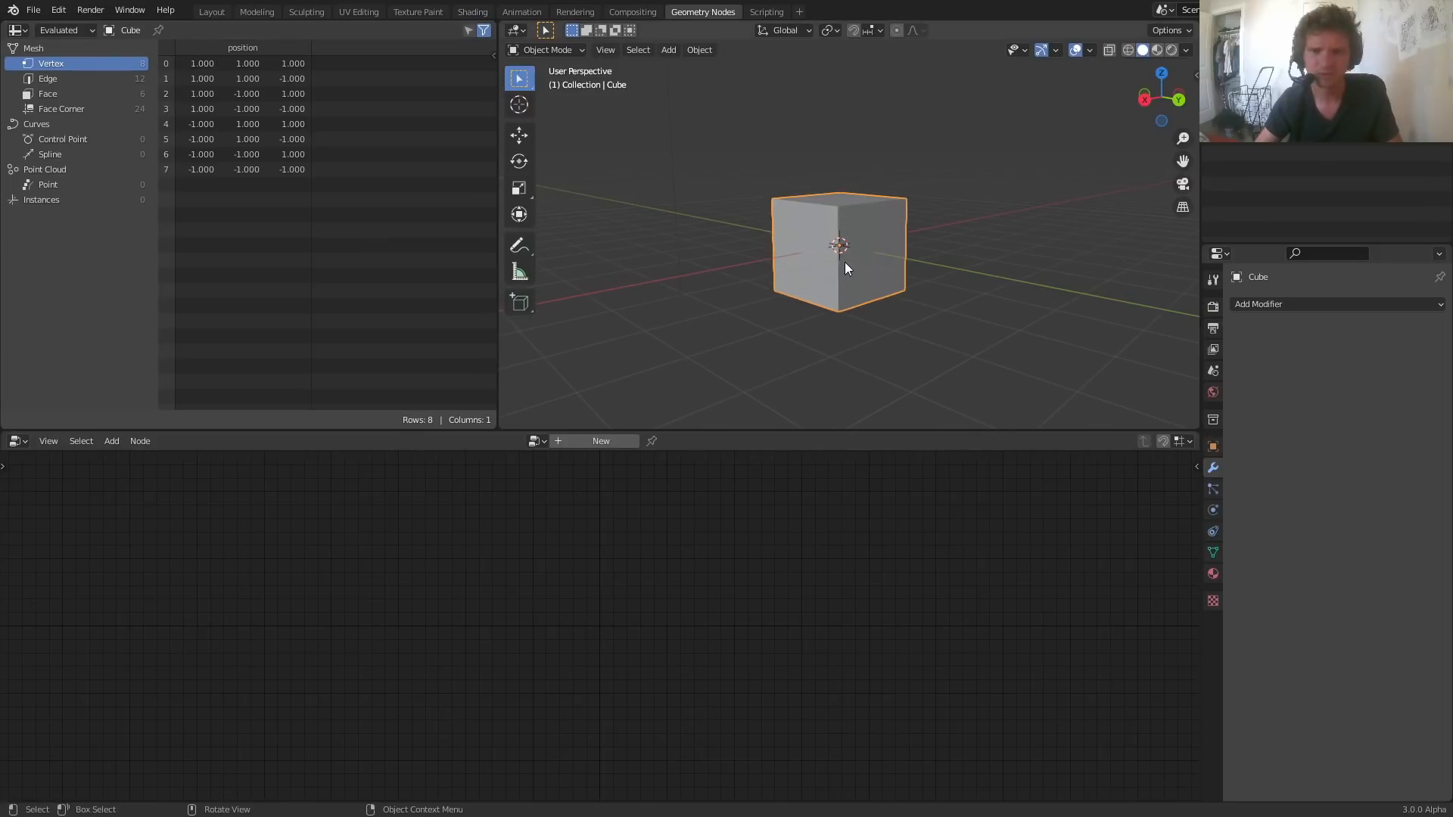
{"action": "left_click", "coordinate": [602, 442]}
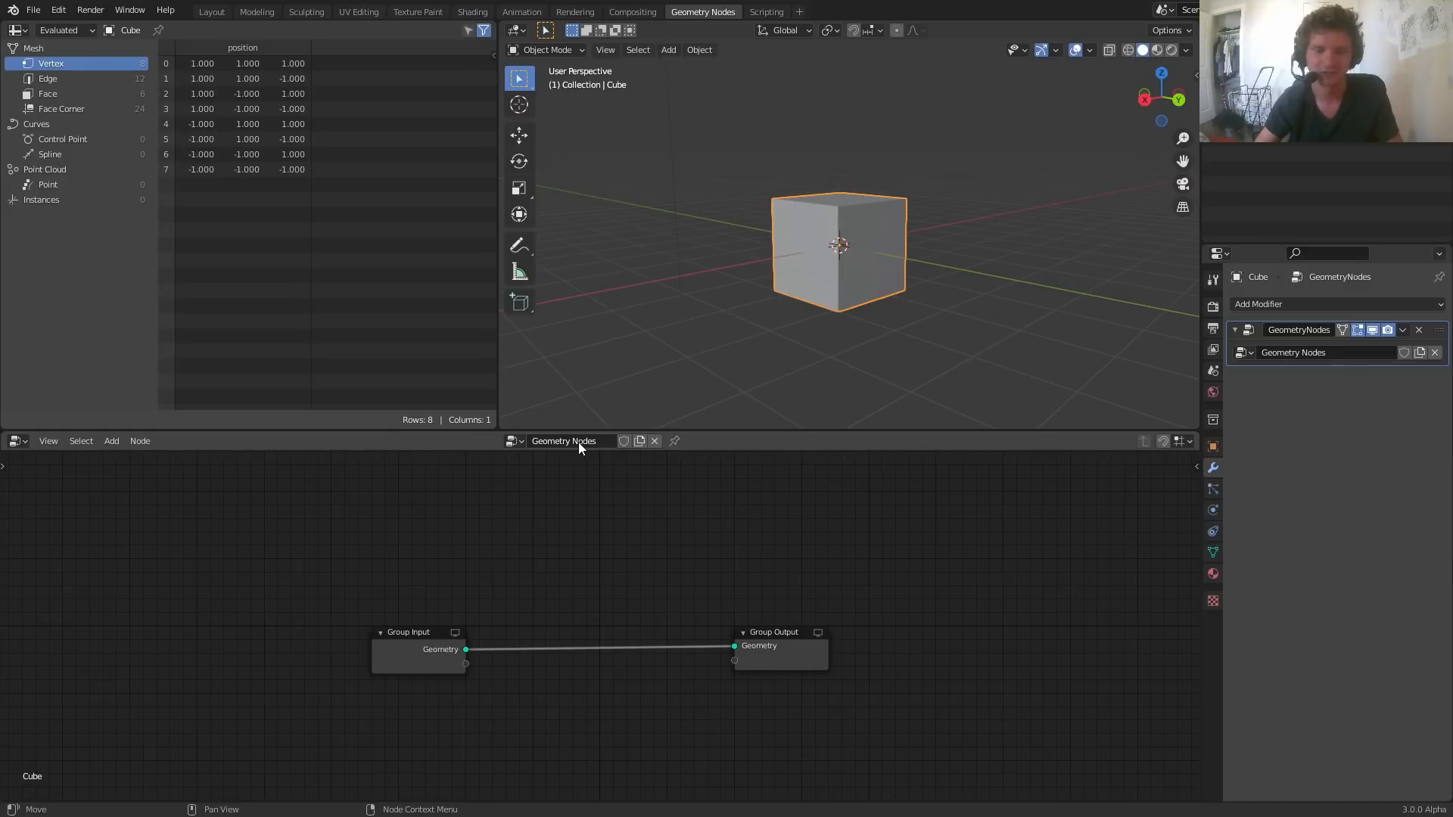
{"action": "double_click", "coordinate": [578, 442]}
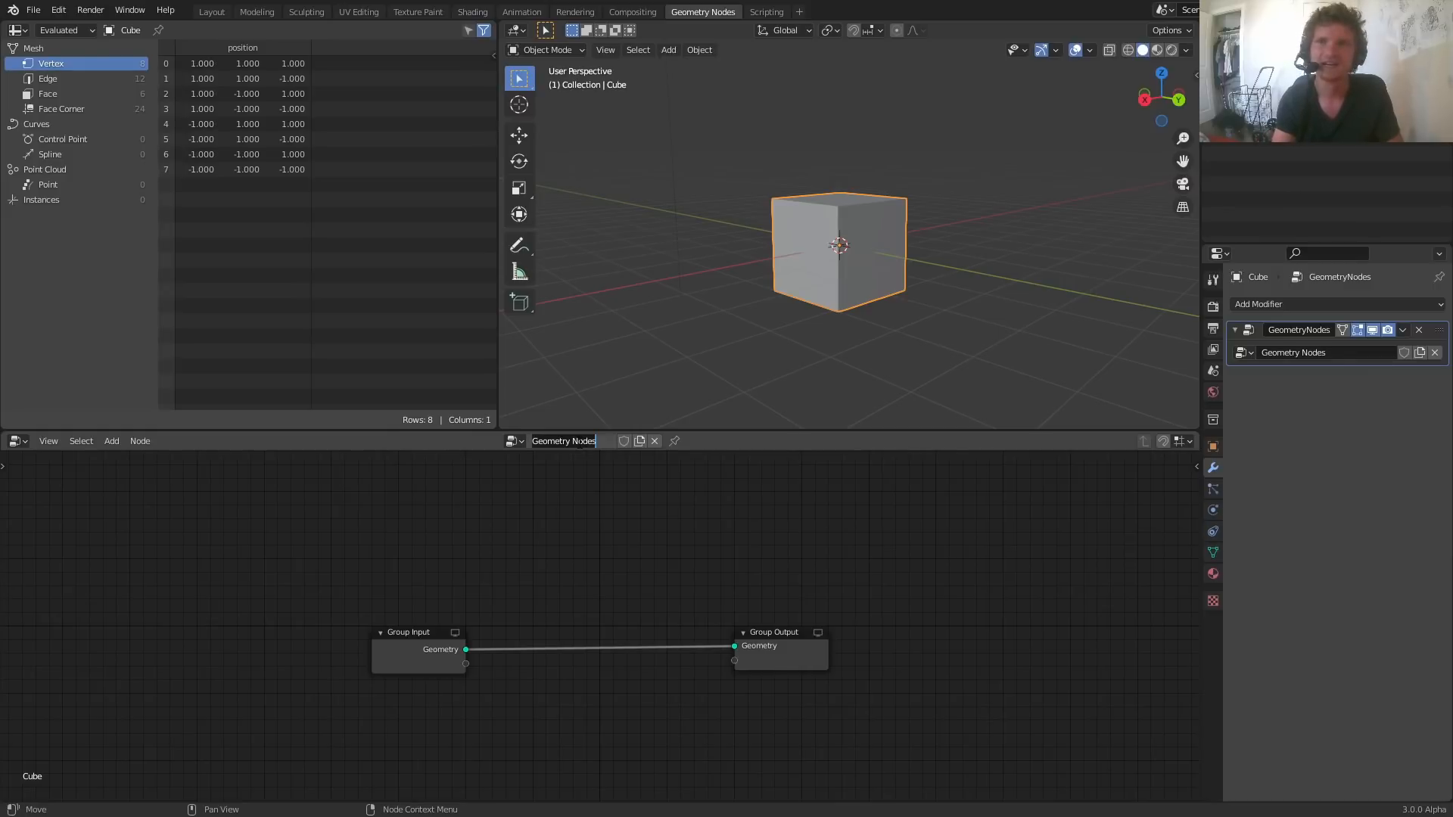
{"action": "type", "text": "buttcentipede"}
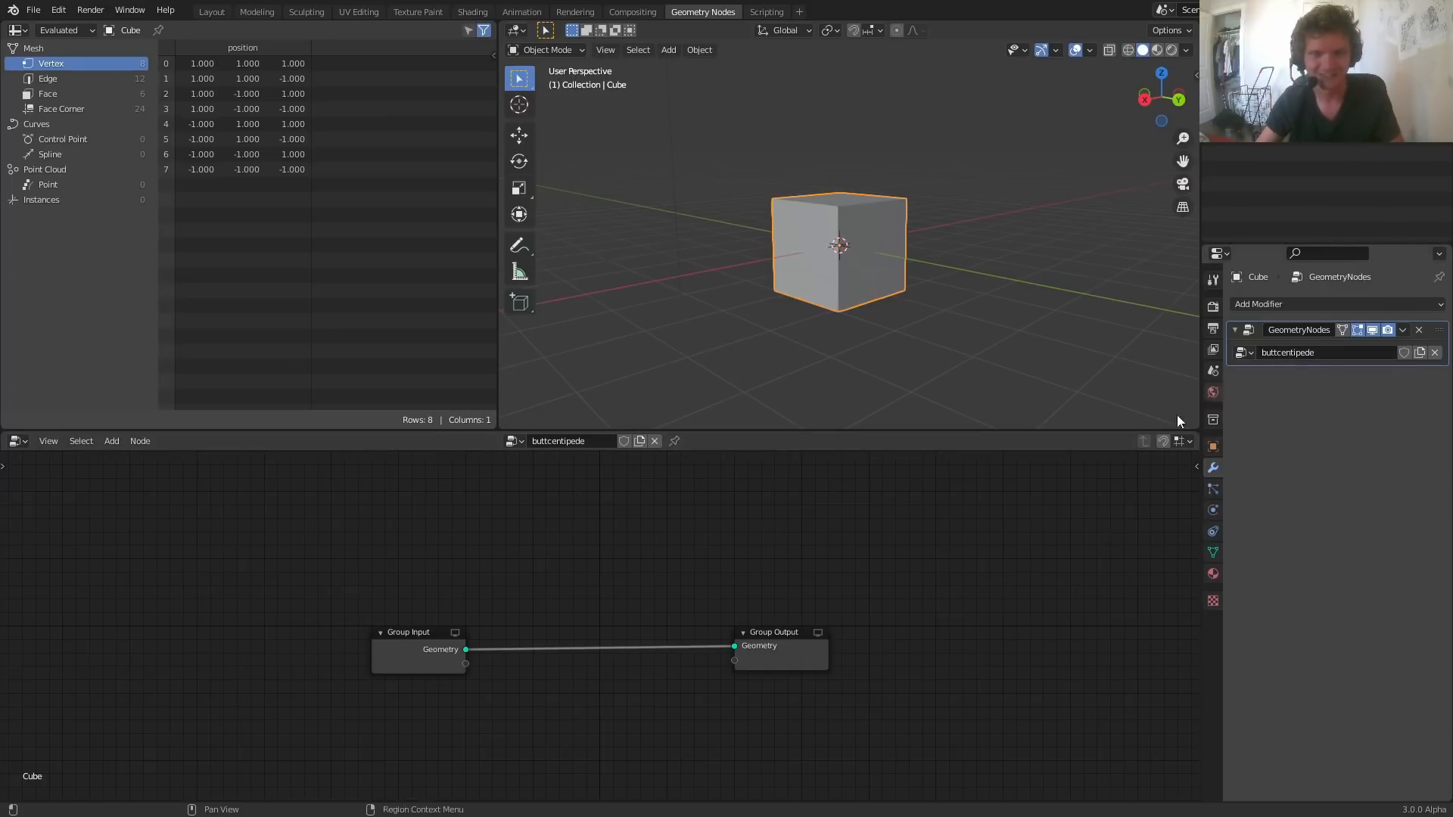
Step: Delete the Group Input node from the buttcentipede node tree, leaving only the Group Output
{"action": "left_click_drag", "start_coordinate": [569, 729], "coordinate": [309, 565]}
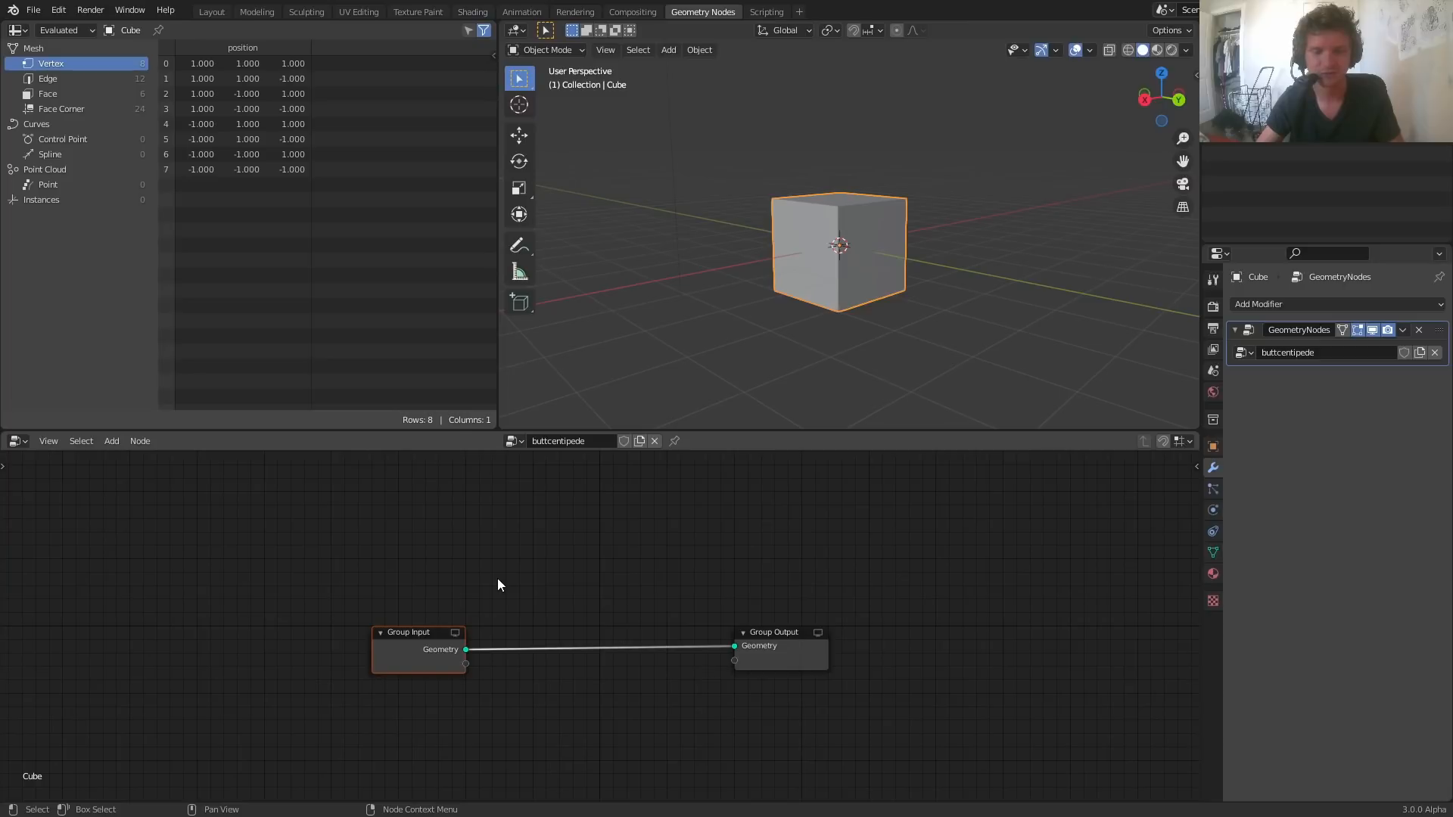
{"action": "key", "text": "x"}
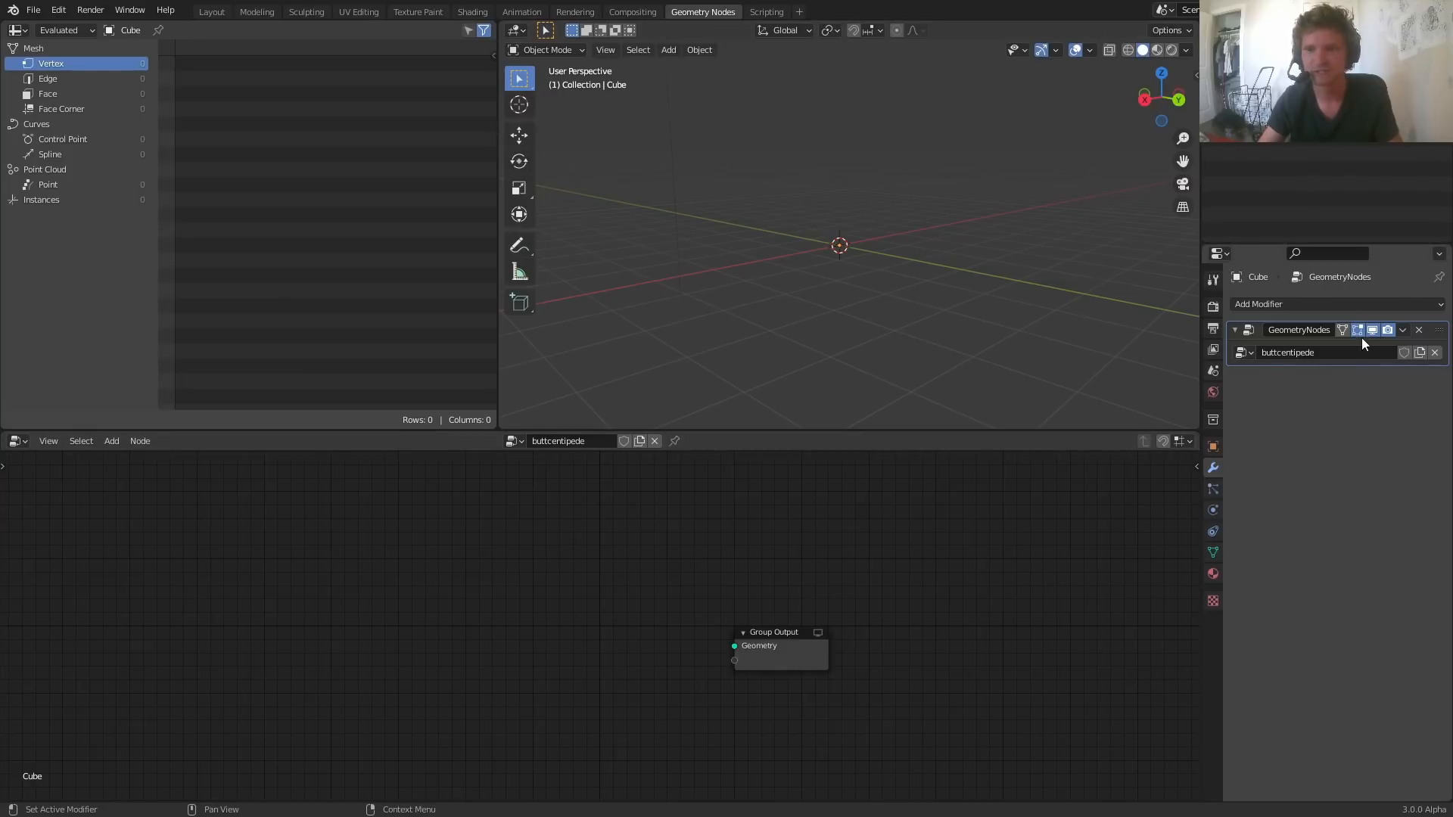
{"action": "left_click_drag", "start_coordinate": [738, 649], "coordinate": [621, 583]}
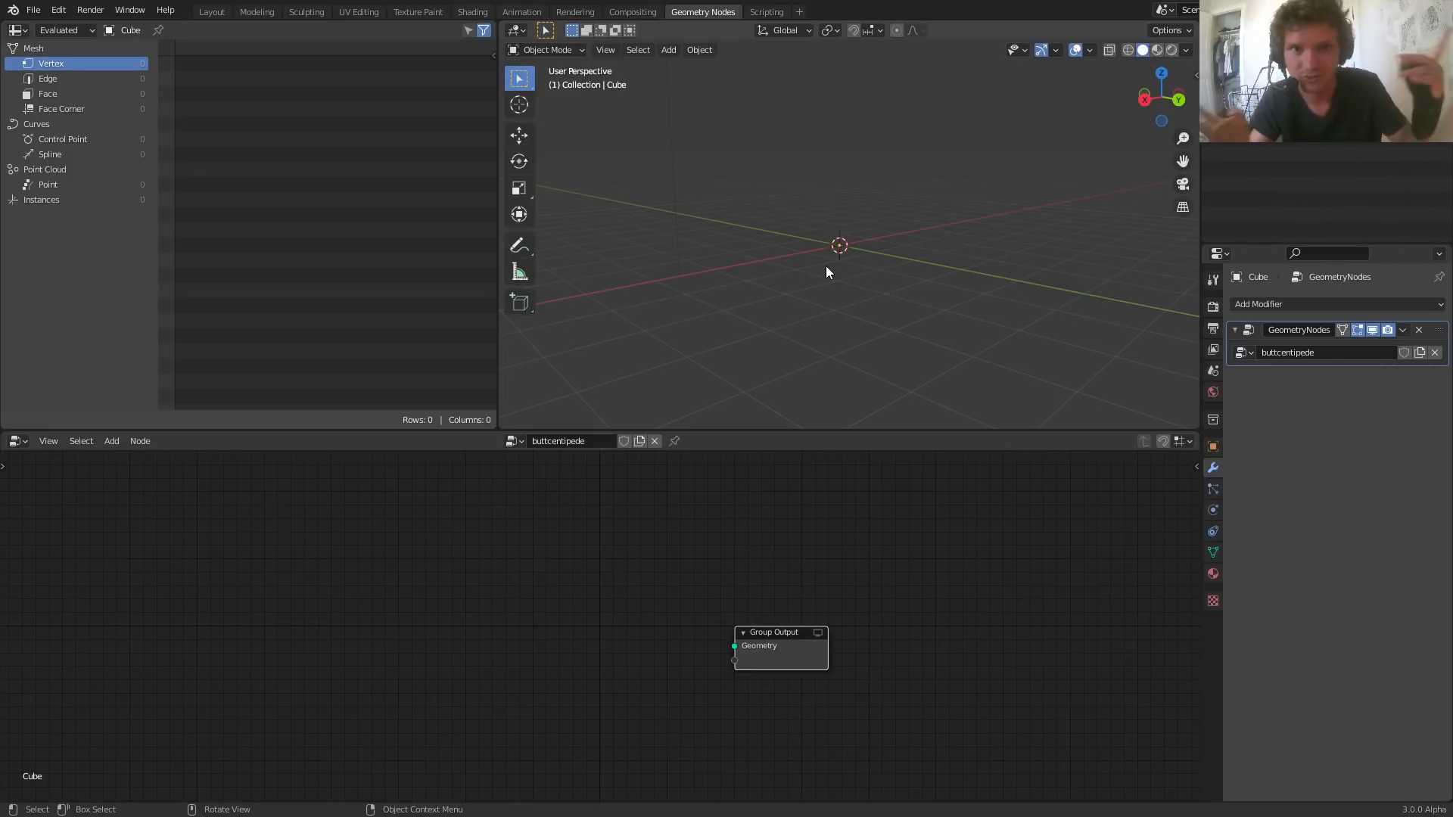
{"action": "scroll", "coordinate": [666, 697], "scroll_direction": "up", "scroll_amount": 2}
{"action": "middle_click_drag", "start_coordinate": [630, 622], "coordinate": [547, 585]}
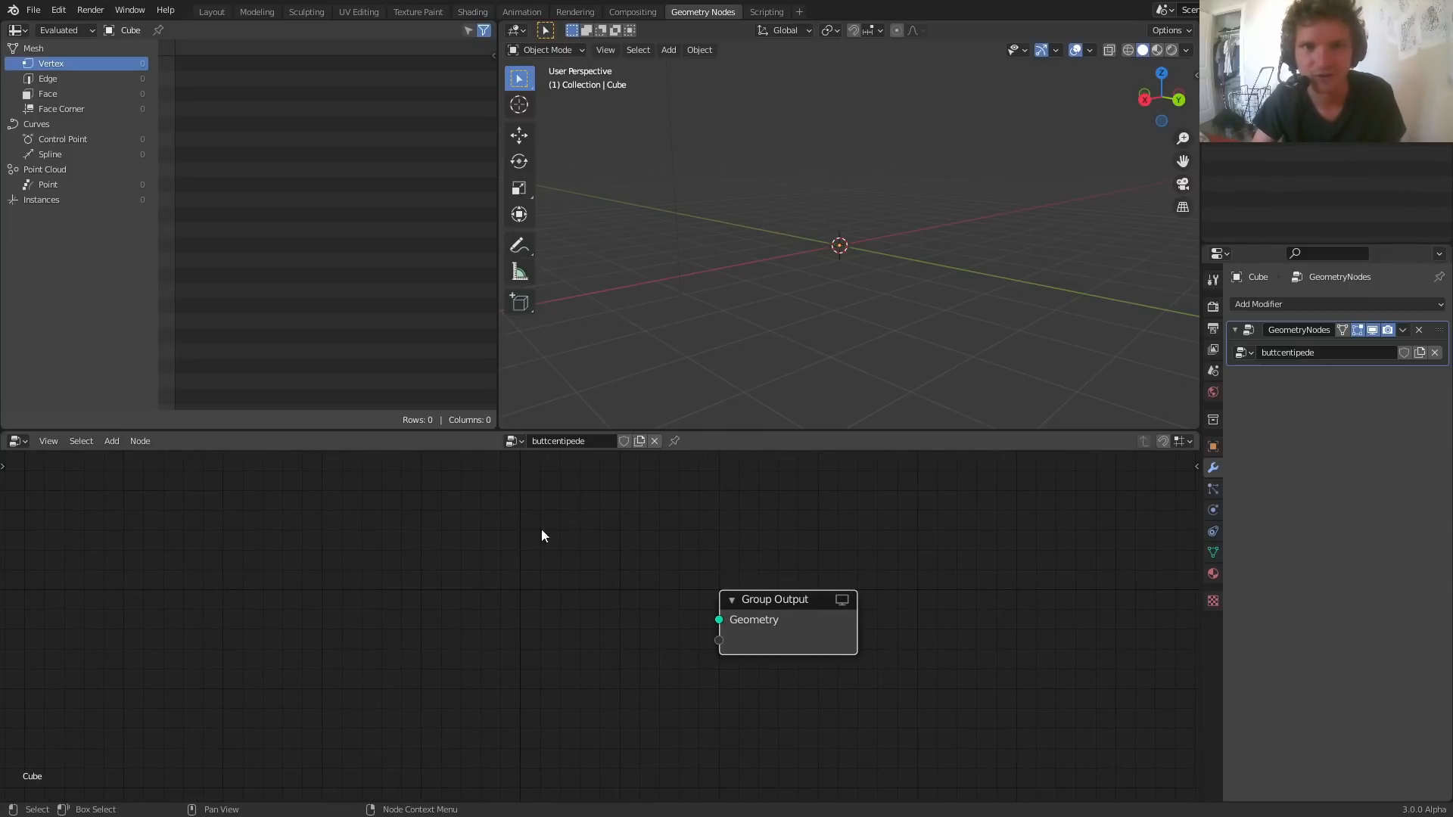
{"action": "key", "text": "shift+a"}
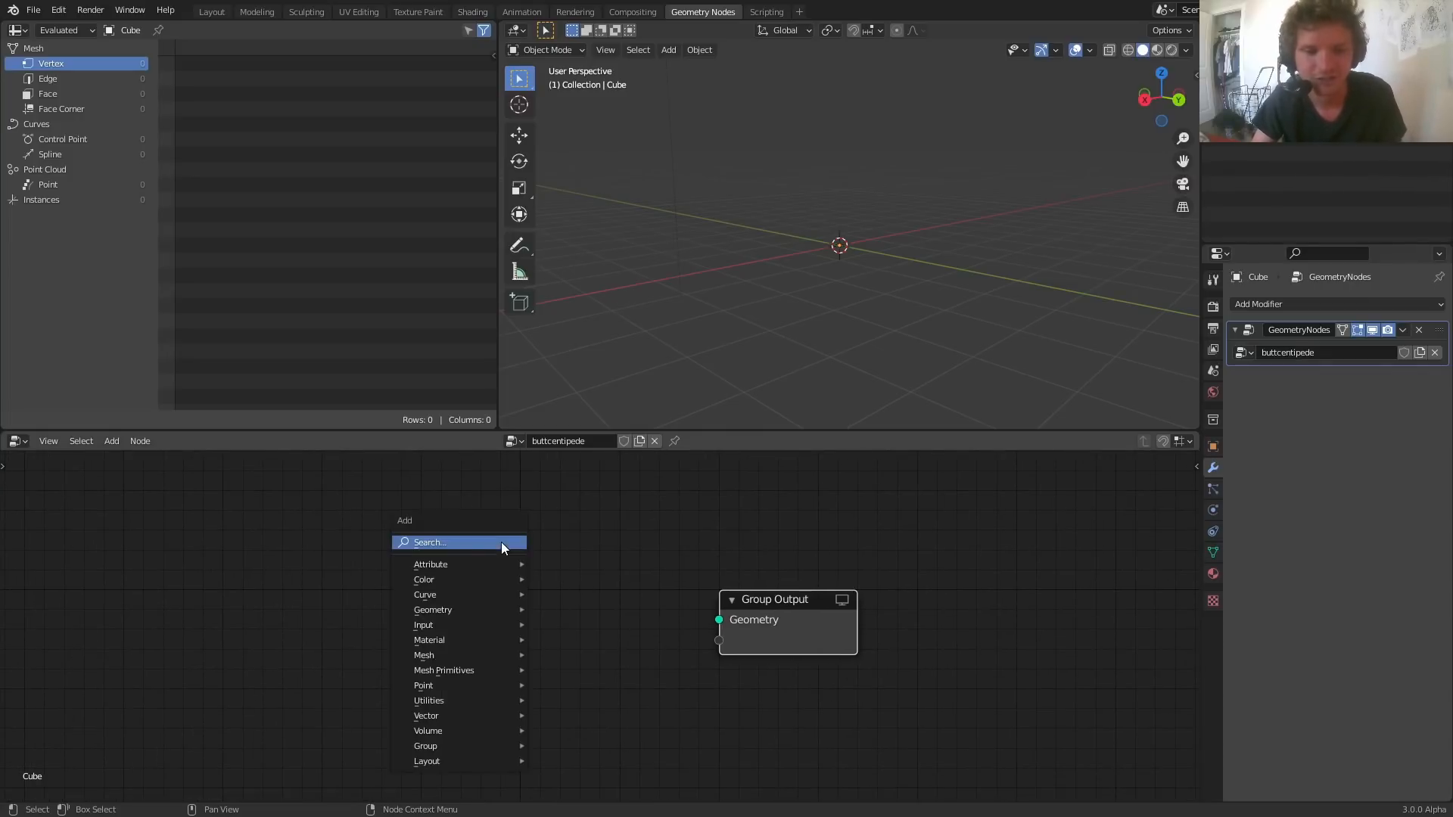
{"action": "mouse_move", "coordinate": [497, 558]}
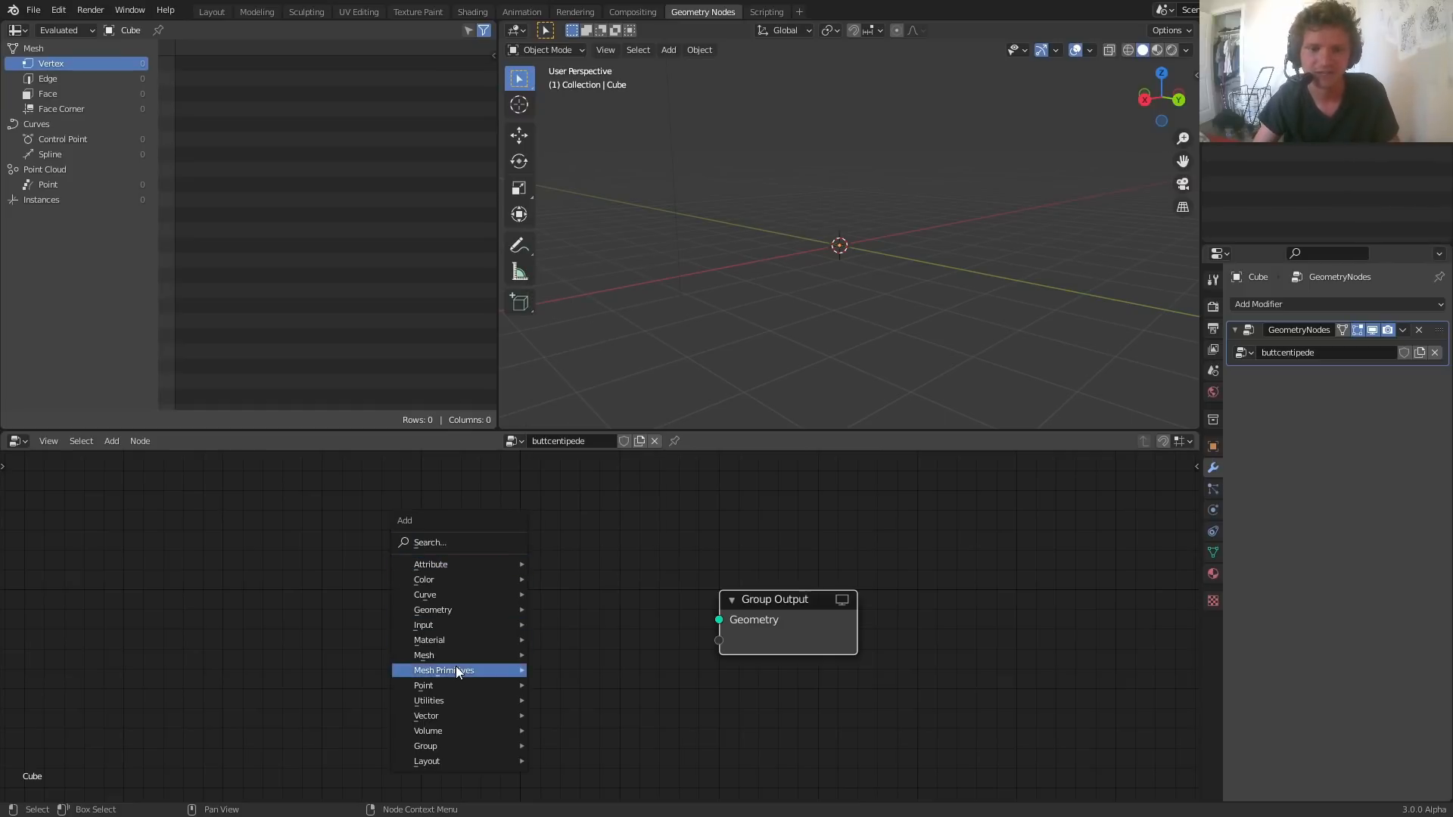
{"action": "mouse_move", "coordinate": [456, 670]}
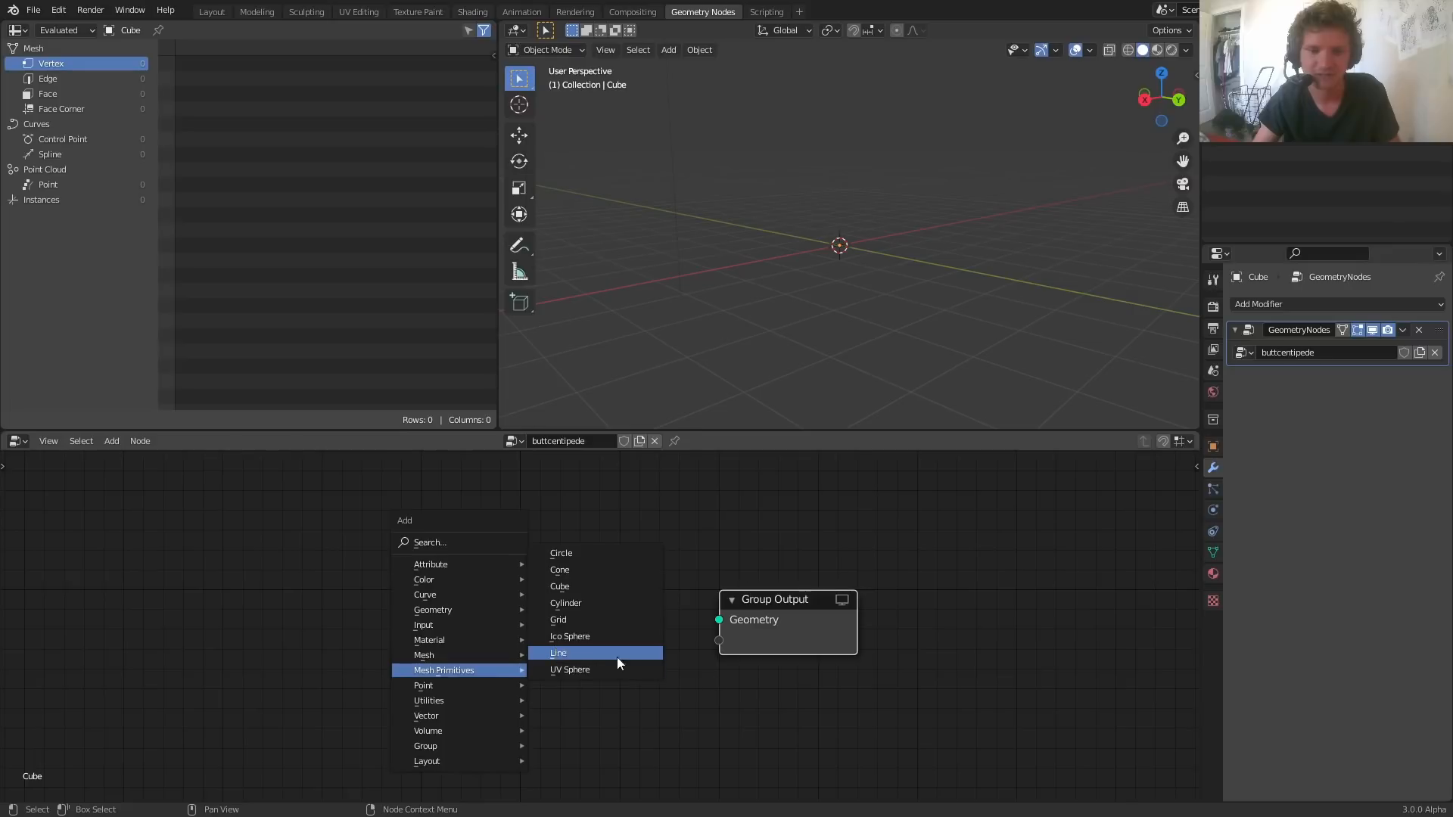
{"action": "key", "text": "Escape"}
Step: Add a Line mesh primitive node to the tree and connect its Geometry output to the Group Output
{"action": "key", "text": "shift+a"}
{"action": "left_click", "coordinate": [458, 541]}
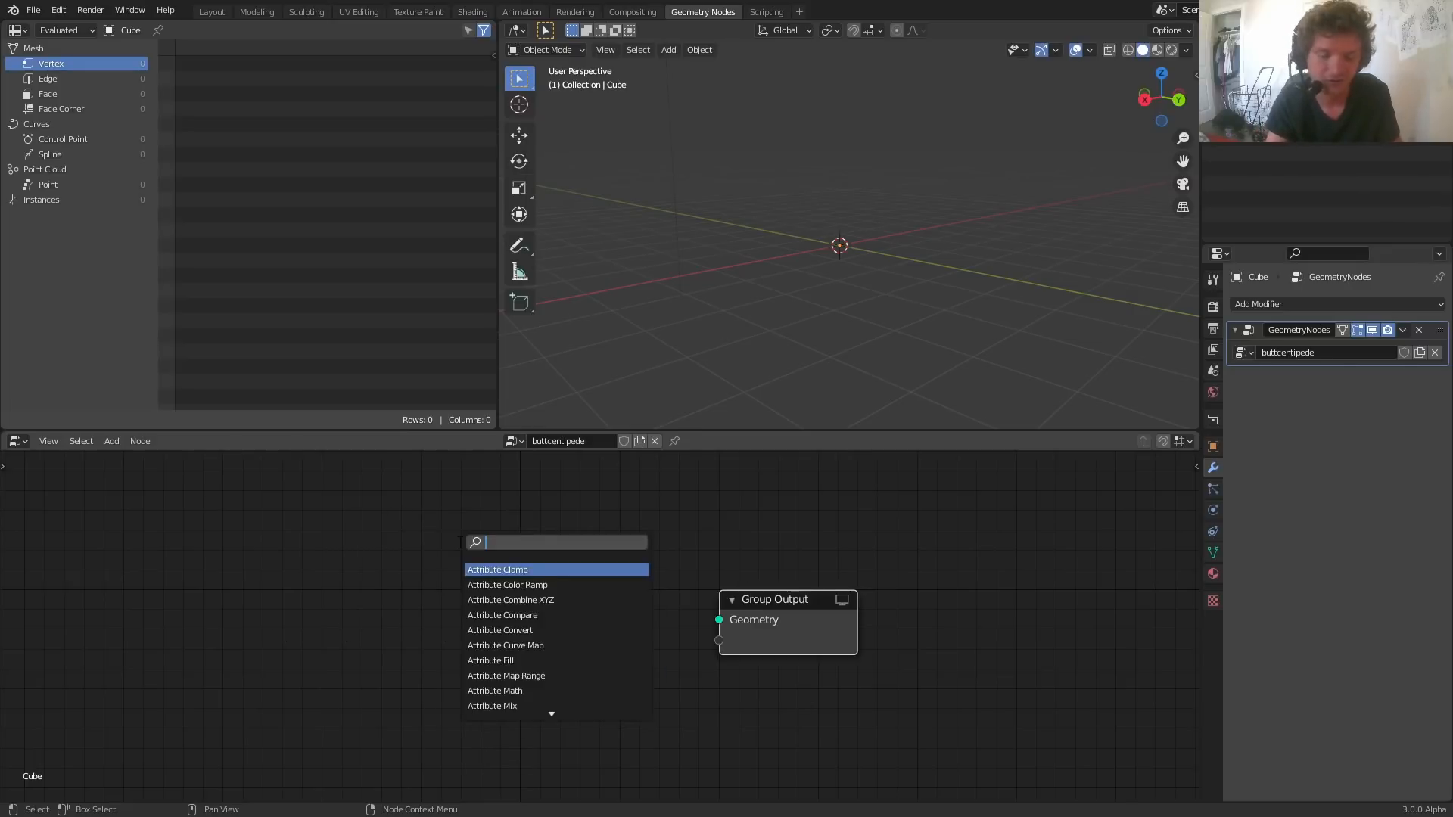
{"action": "type", "text": "line"}
{"action": "key", "text": "Return"}
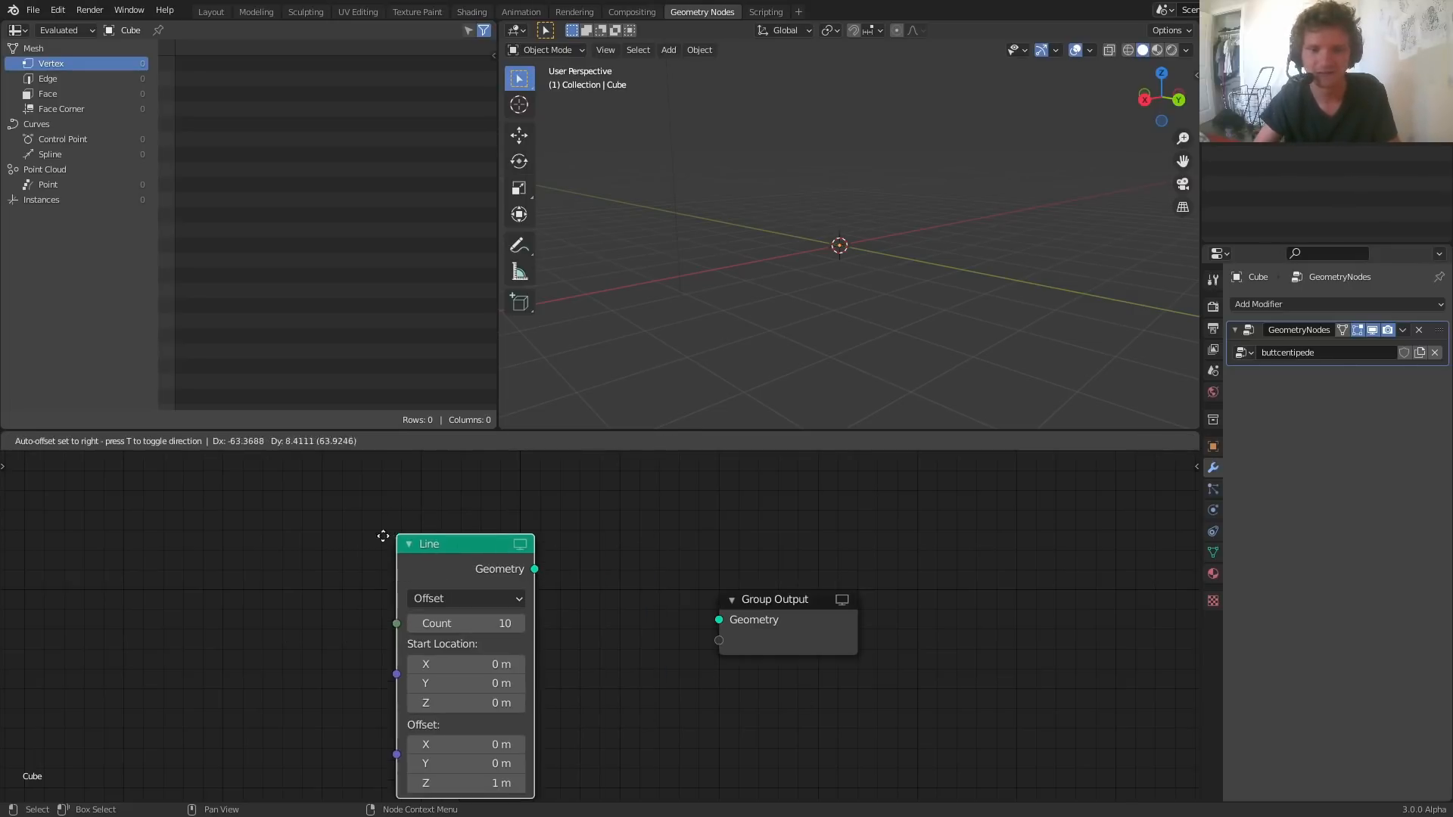
{"action": "left_click", "coordinate": [283, 528]}
{"action": "left_click_drag", "start_coordinate": [437, 561], "coordinate": [719, 620]}
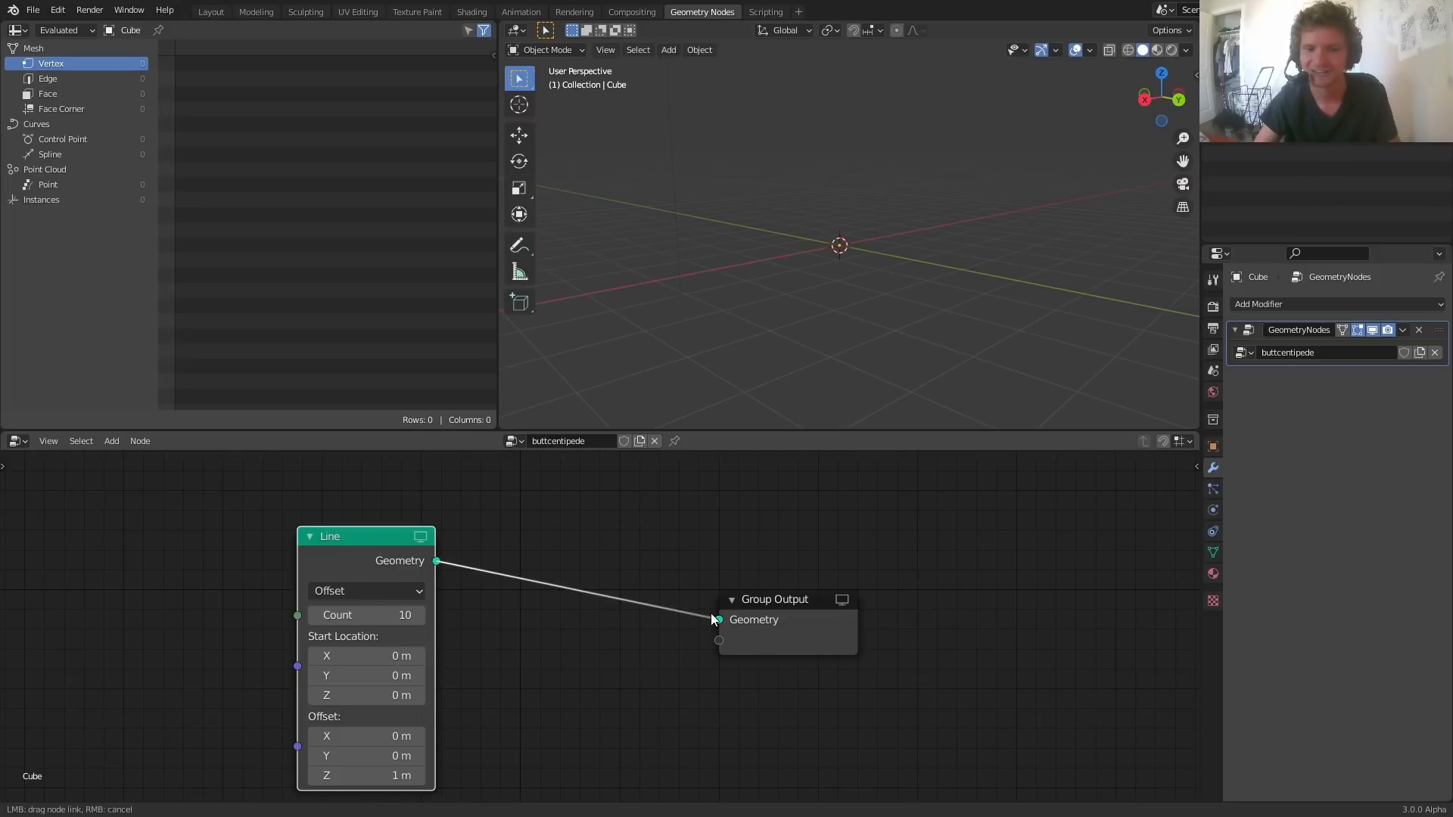
Step: Try different Count values on the Line node, raising it to 17 and then lowering it to 8
{"action": "middle_click_drag", "start_coordinate": [844, 211], "coordinate": [832, 250]}
{"action": "left_click_drag", "start_coordinate": [371, 628], "coordinate": [408, 628]}
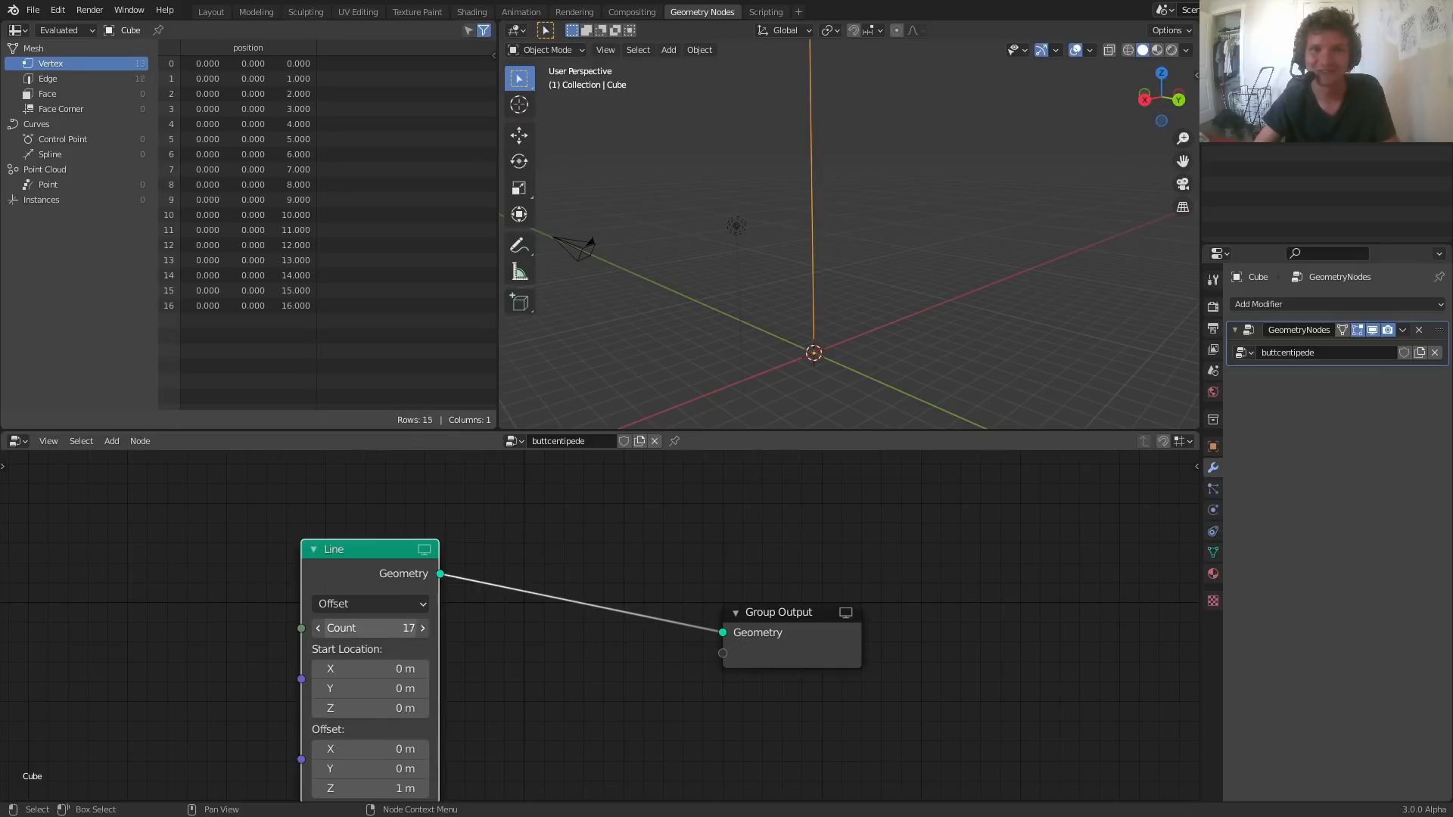
{"action": "left_click_drag", "start_coordinate": [409, 628], "coordinate": [381, 628]}
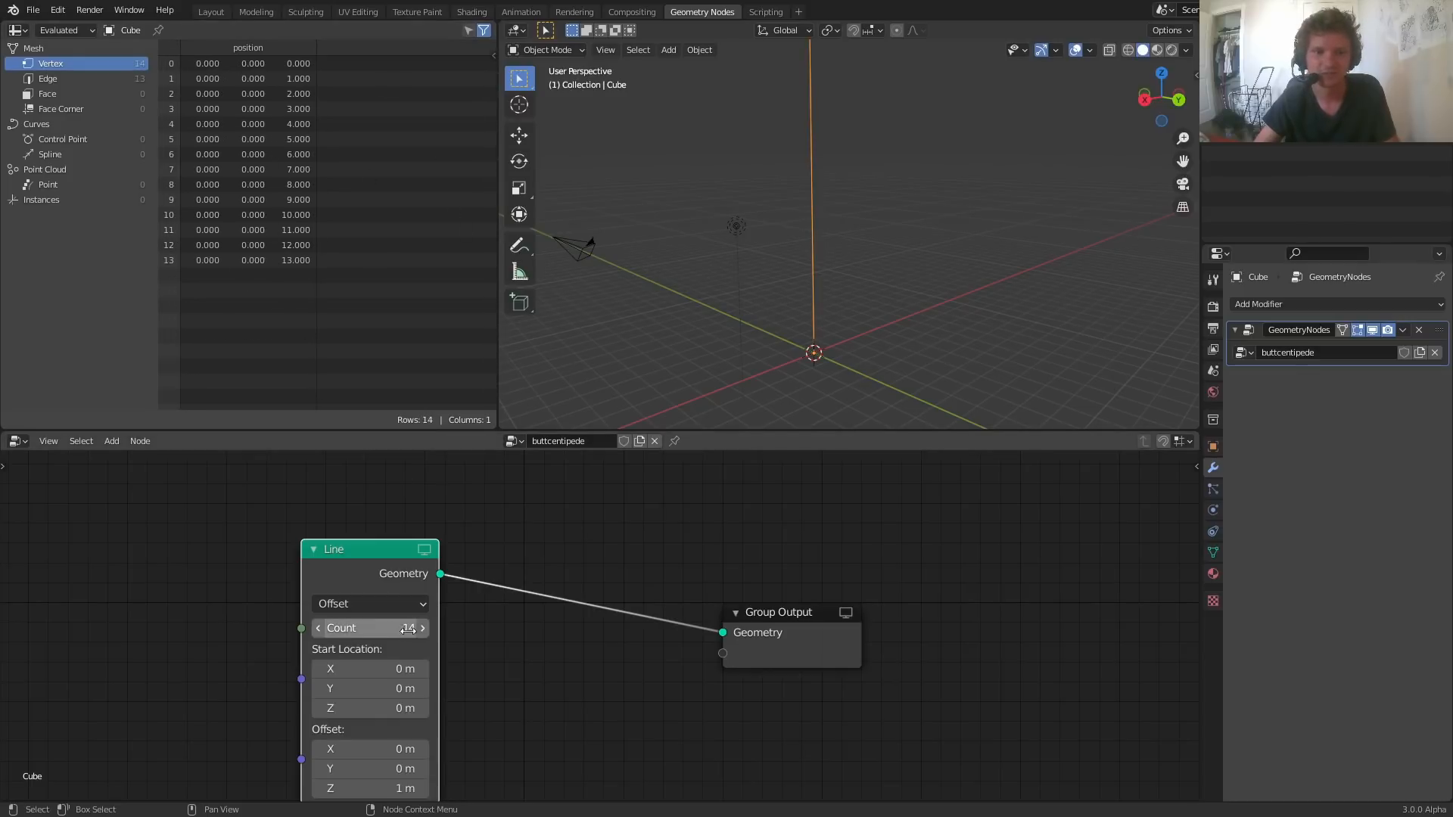
{"action": "mouse_move", "coordinate": [382, 628]}
{"action": "left_mouse_down"}
{"action": "mouse_move", "coordinate": [397, 628]}
{"action": "mouse_move", "coordinate": [356, 628]}
{"action": "left_mouse_up"}
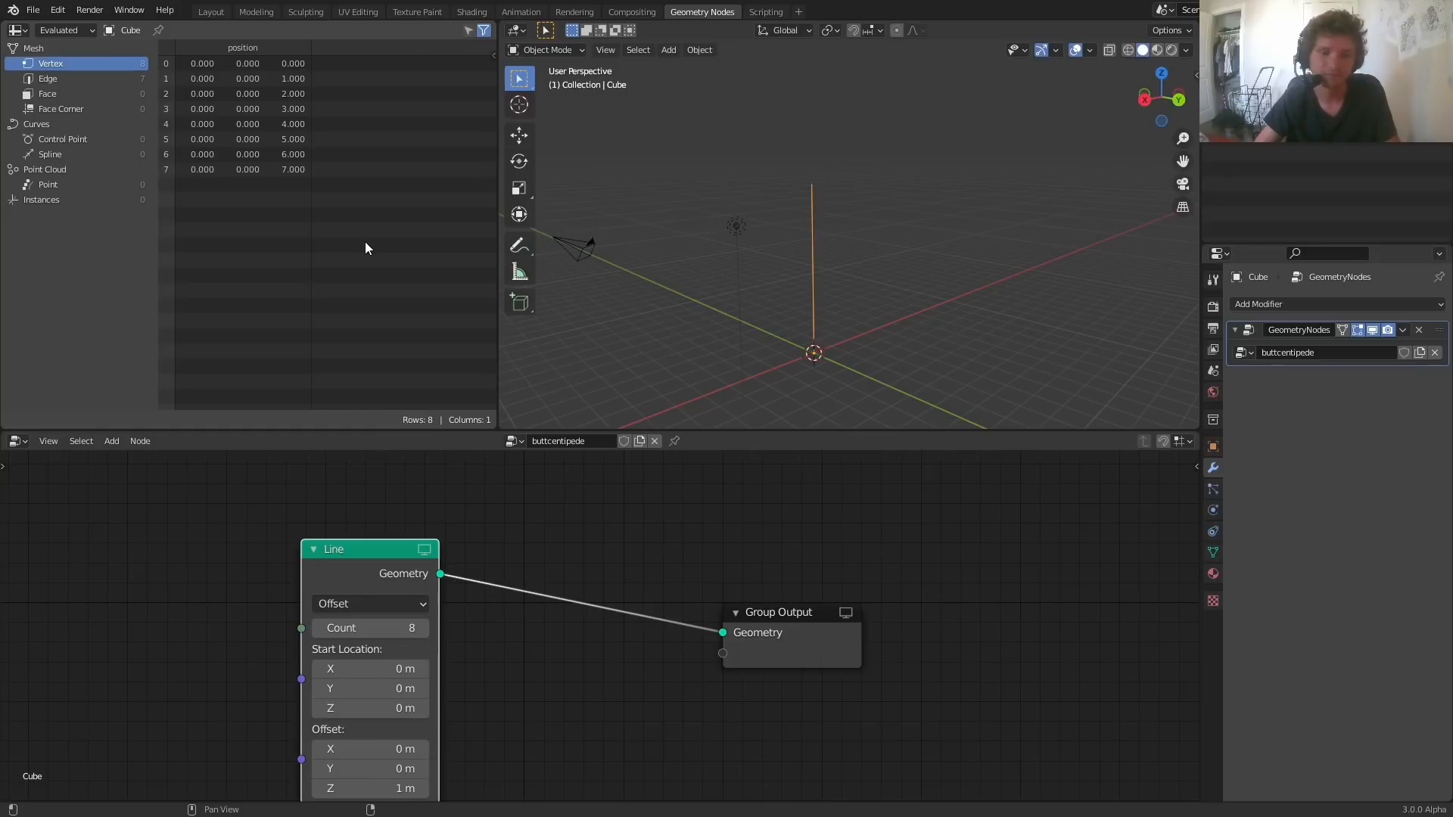
Step: Lower the Line node's Count to 4 and switch its mode from Offset to End Points
{"action": "middle_click_drag", "start_coordinate": [421, 629], "coordinate": [507, 577]}
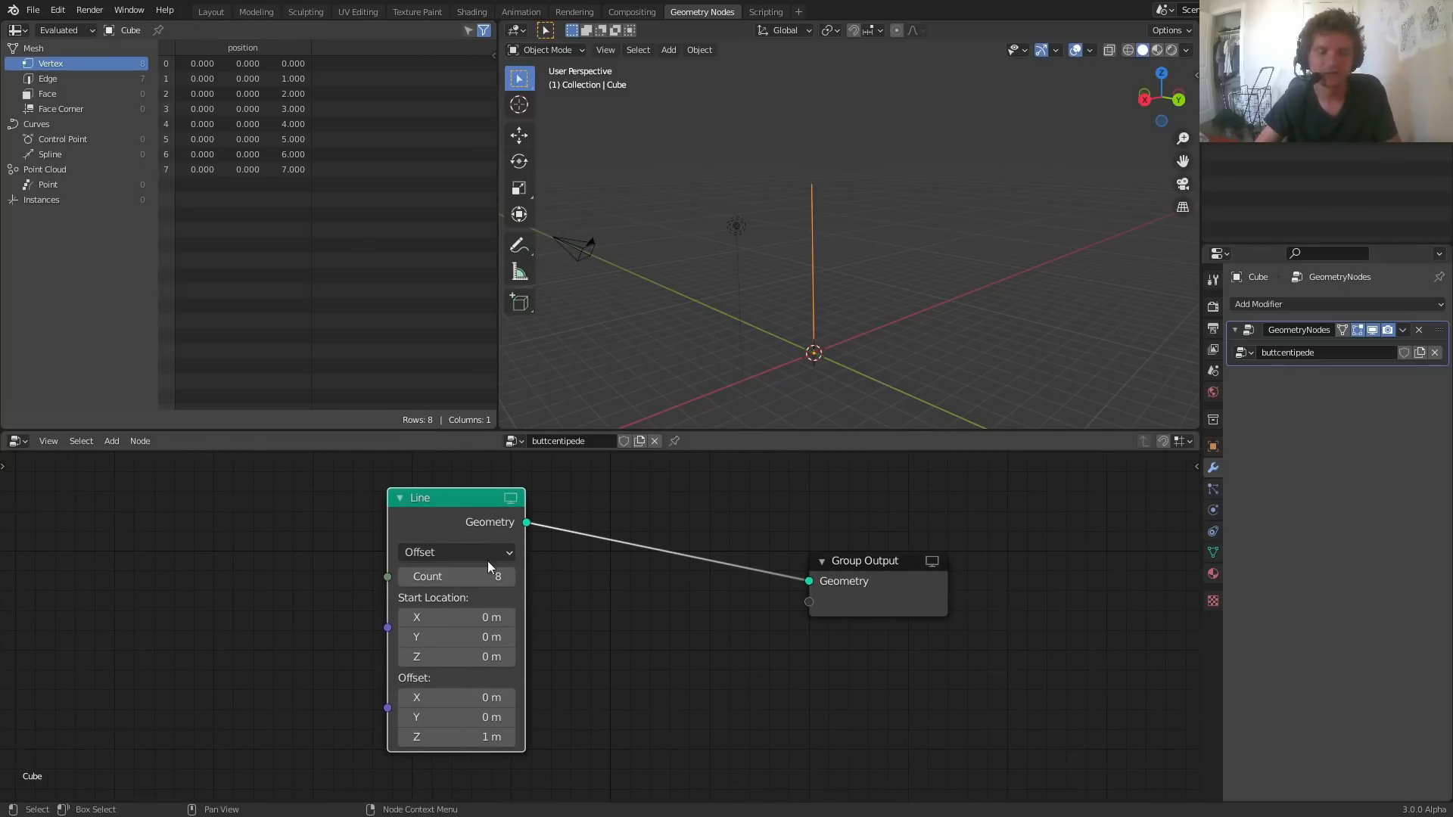
{"action": "left_click", "coordinate": [456, 548]}
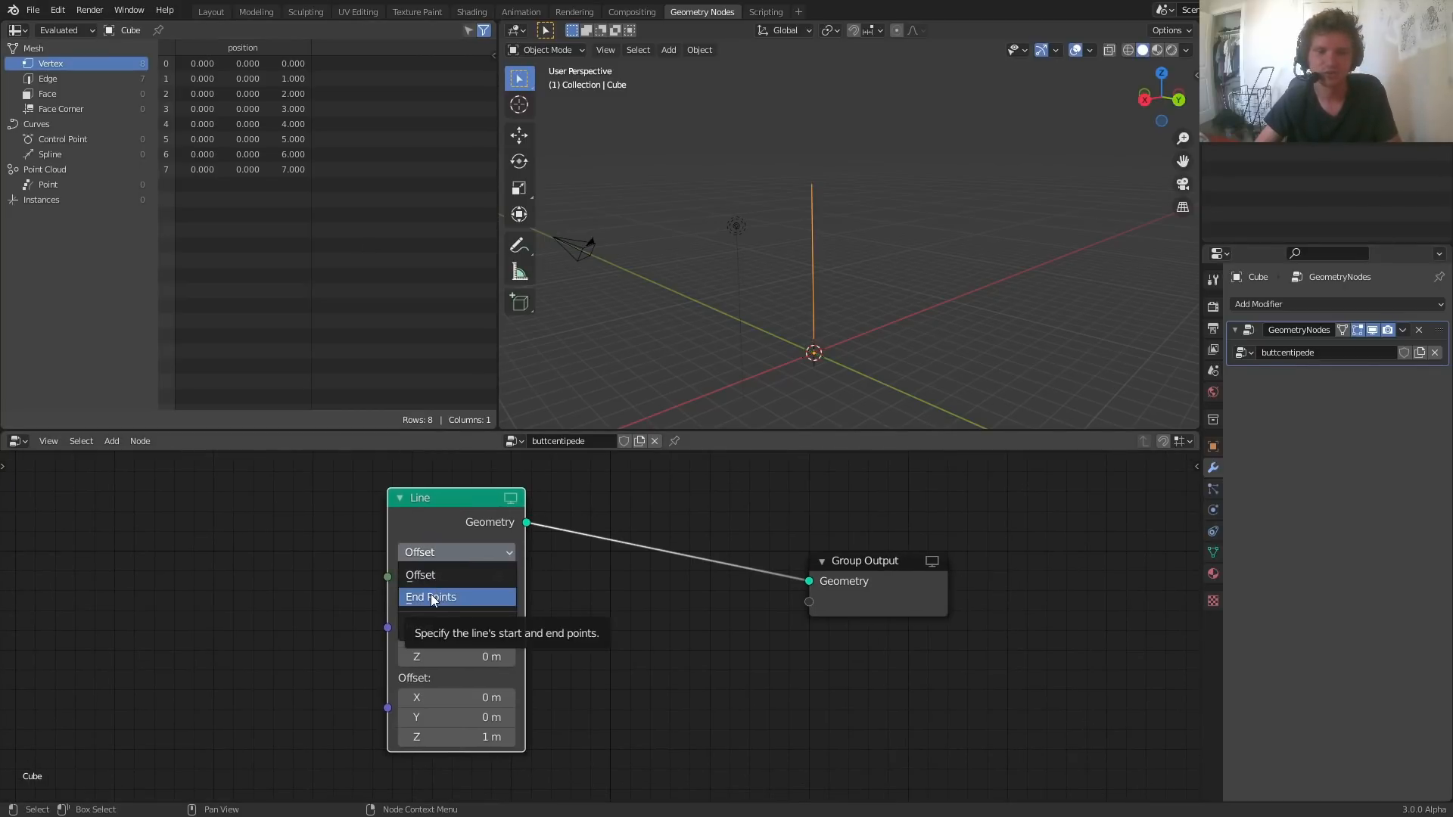
{"action": "mouse_move", "coordinate": [460, 577]}
{"action": "left_mouse_down"}
{"action": "mouse_move", "coordinate": [515, 577]}
{"action": "mouse_move", "coordinate": [432, 577]}
{"action": "left_mouse_up"}
{"action": "left_click", "coordinate": [448, 559]}
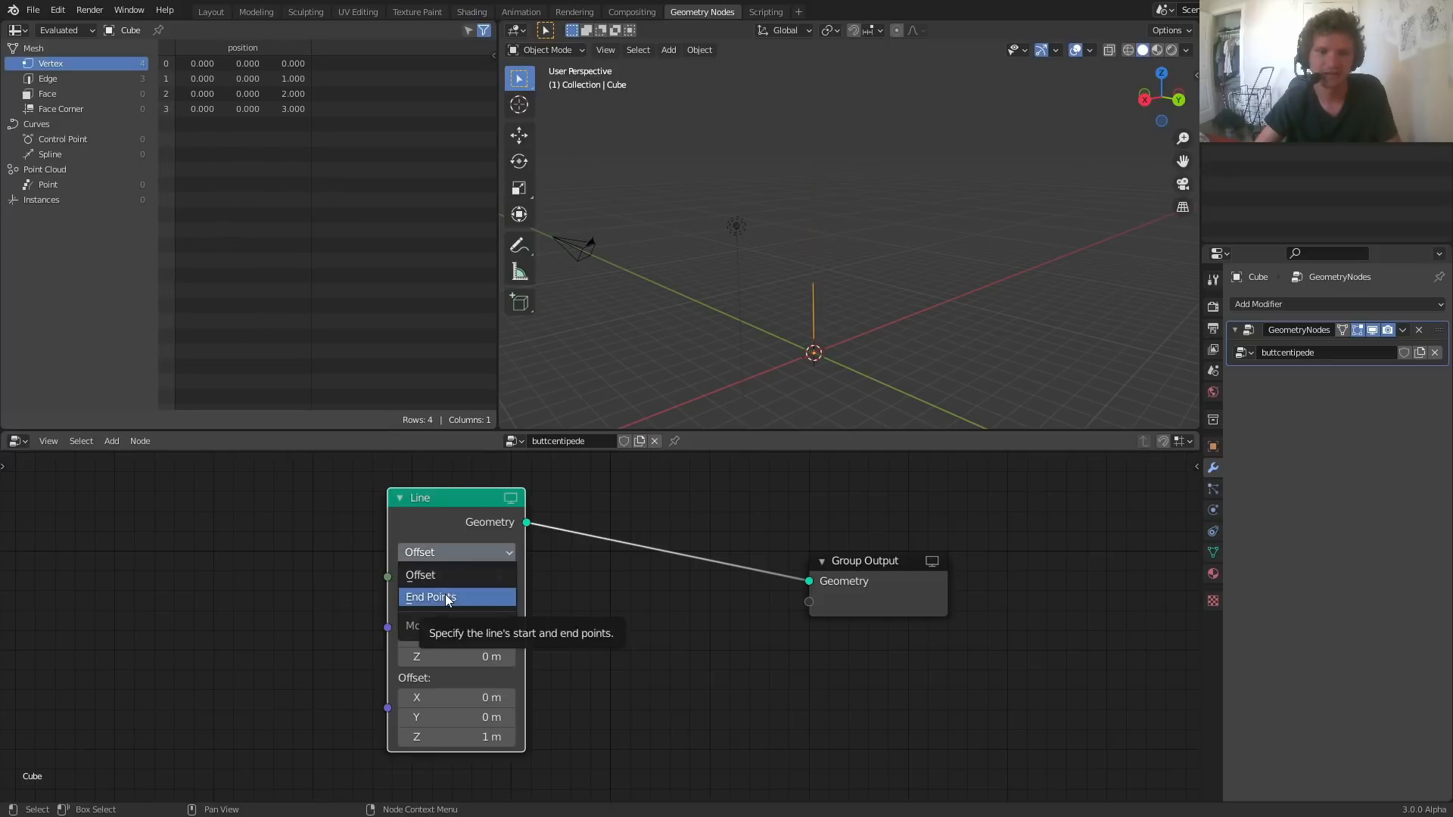
{"action": "left_click", "coordinate": [445, 593]}
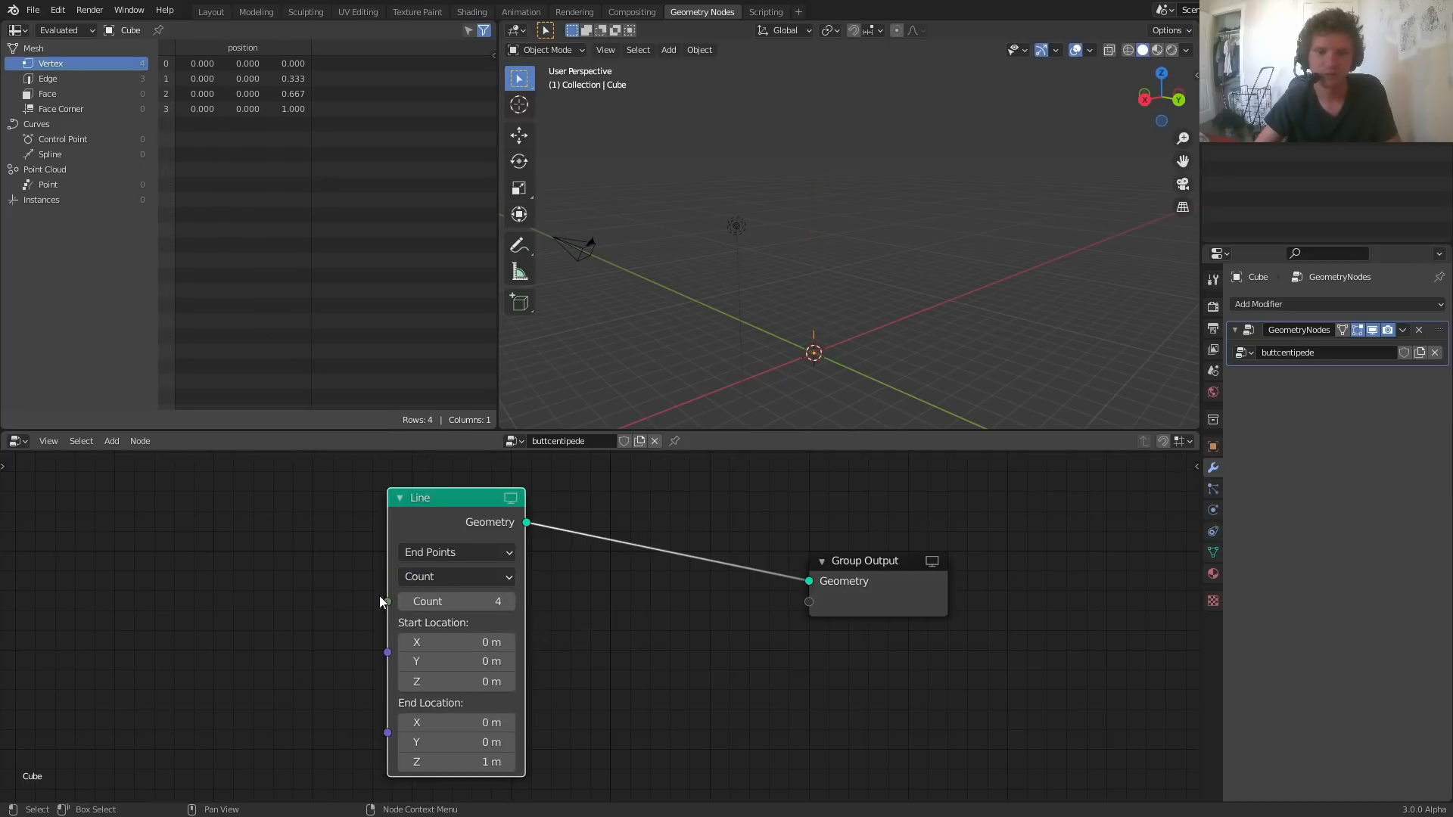
Step: Raise the Line node's Count to 19 and set its End Location Z to 5 m
{"action": "left_click_drag", "start_coordinate": [474, 604], "coordinate": [550, 605]}
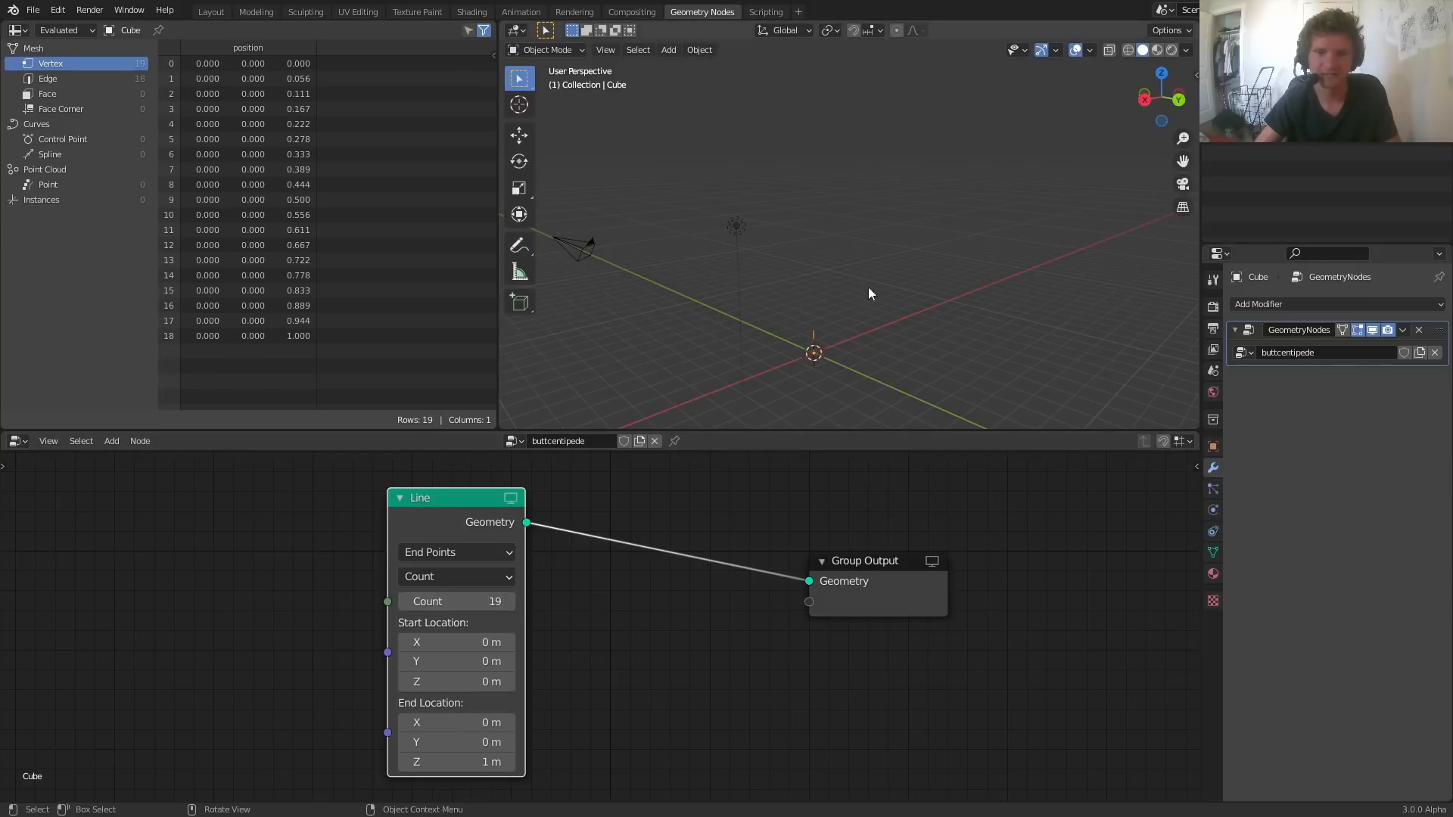
{"action": "scroll", "coordinate": [789, 380], "scroll_direction": "up", "scroll_amount": 4}
{"action": "middle_click_drag", "start_coordinate": [789, 380], "coordinate": [783, 266], "text": "shift"}
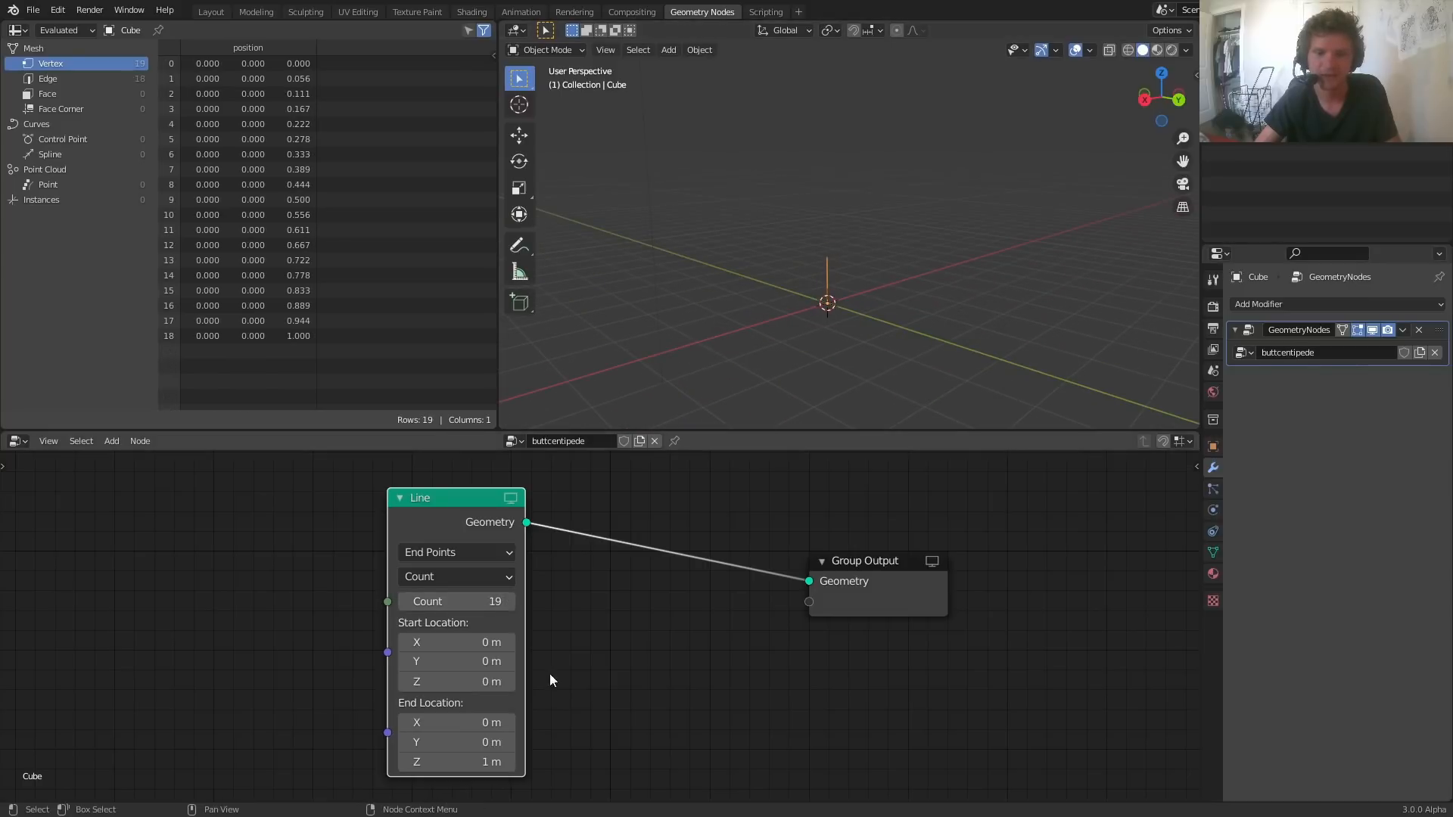
{"action": "left_click", "coordinate": [484, 755]}
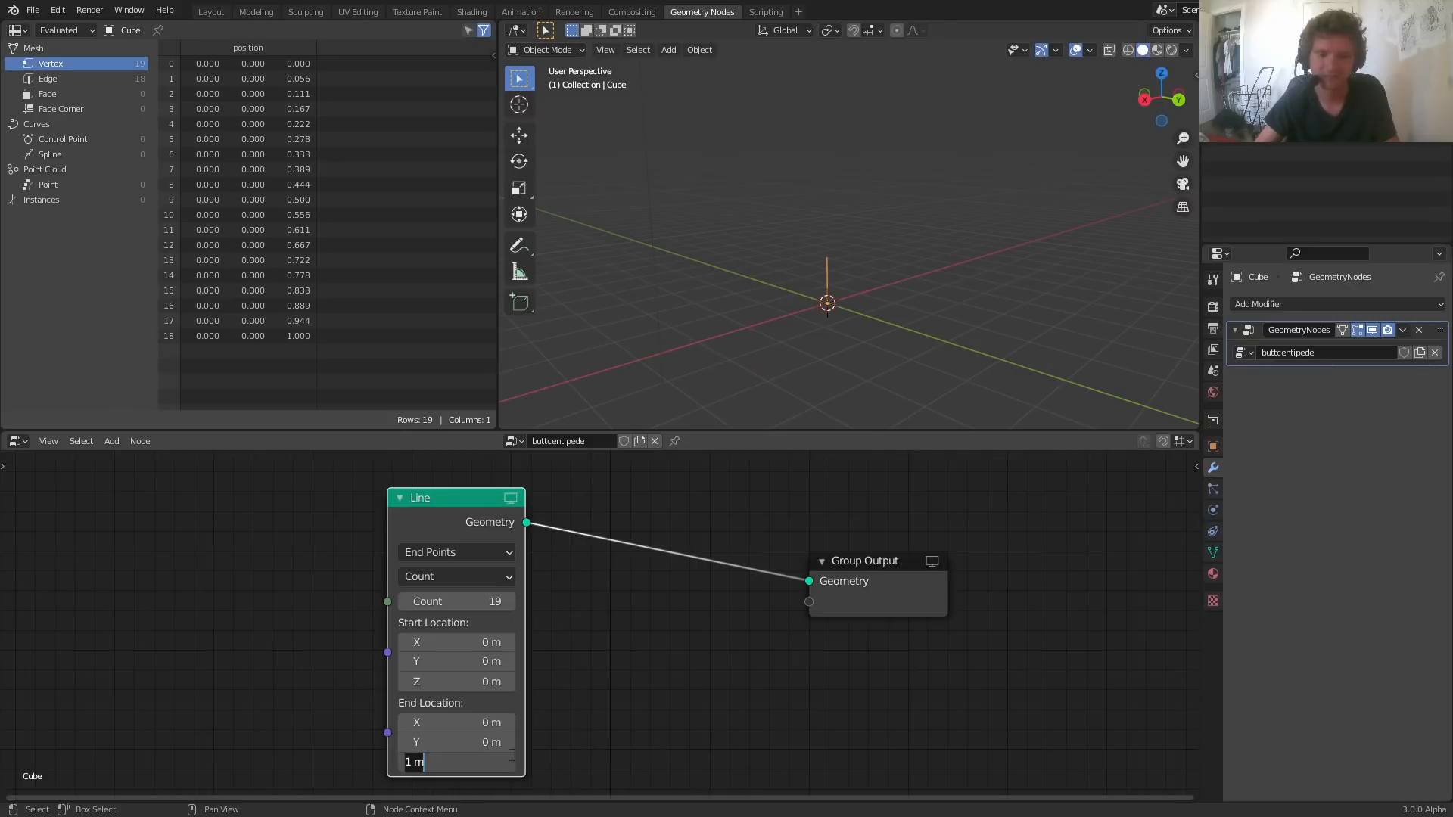
{"action": "type", "text": "5"}
{"action": "key", "text": "Return"}
{"action": "scroll", "coordinate": [847, 192], "scroll_direction": "down", "scroll_amount": 2}
{"action": "middle_click_drag", "start_coordinate": [846, 192], "coordinate": [801, 267], "text": "shift"}
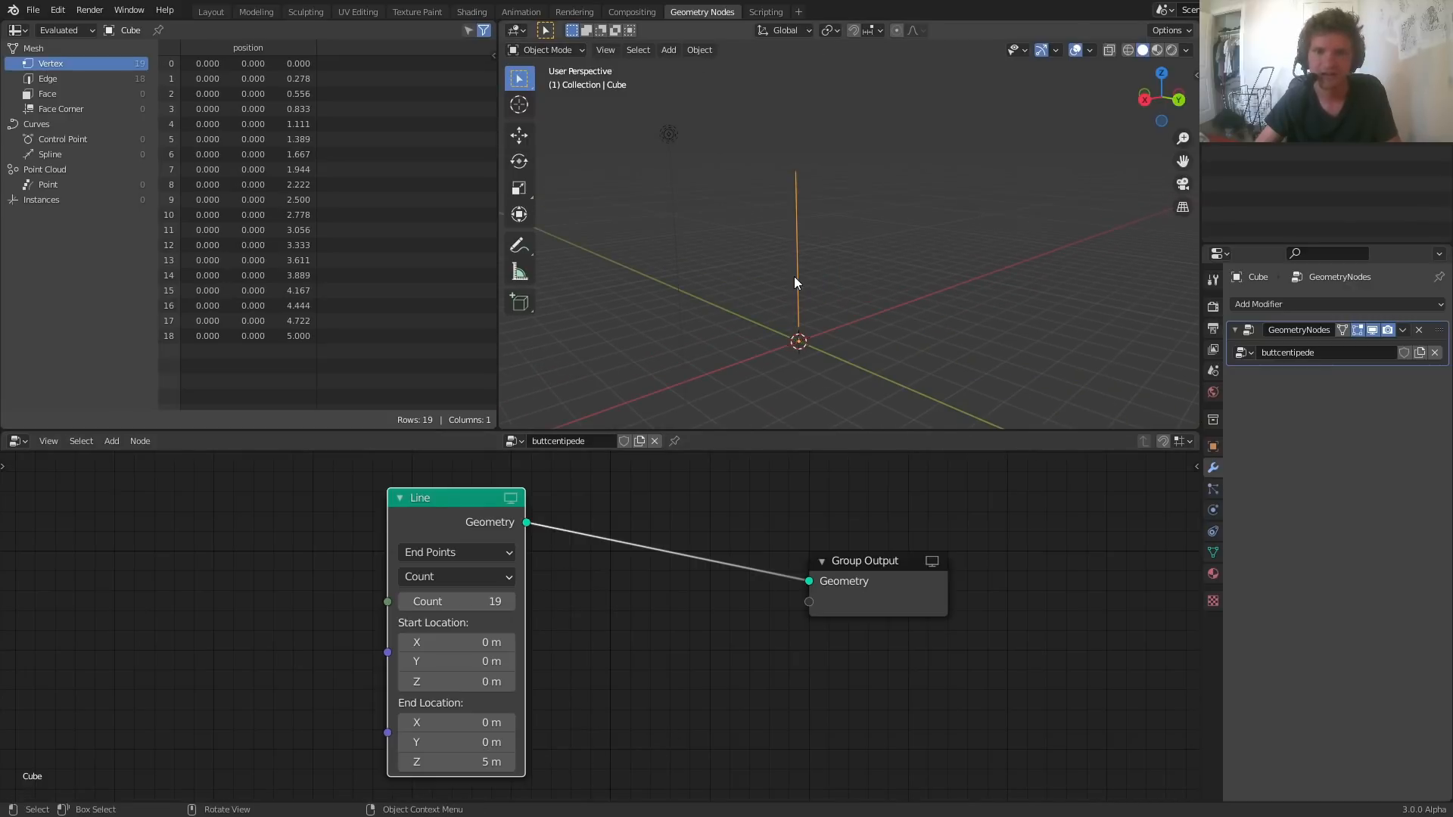
Step: Try Count values of 14 and 15 on the Line node, then set its Count to 10
{"action": "scroll", "coordinate": [790, 282], "scroll_direction": "up", "scroll_amount": 1}
{"action": "left_click_drag", "start_coordinate": [474, 600], "coordinate": [436, 600]}
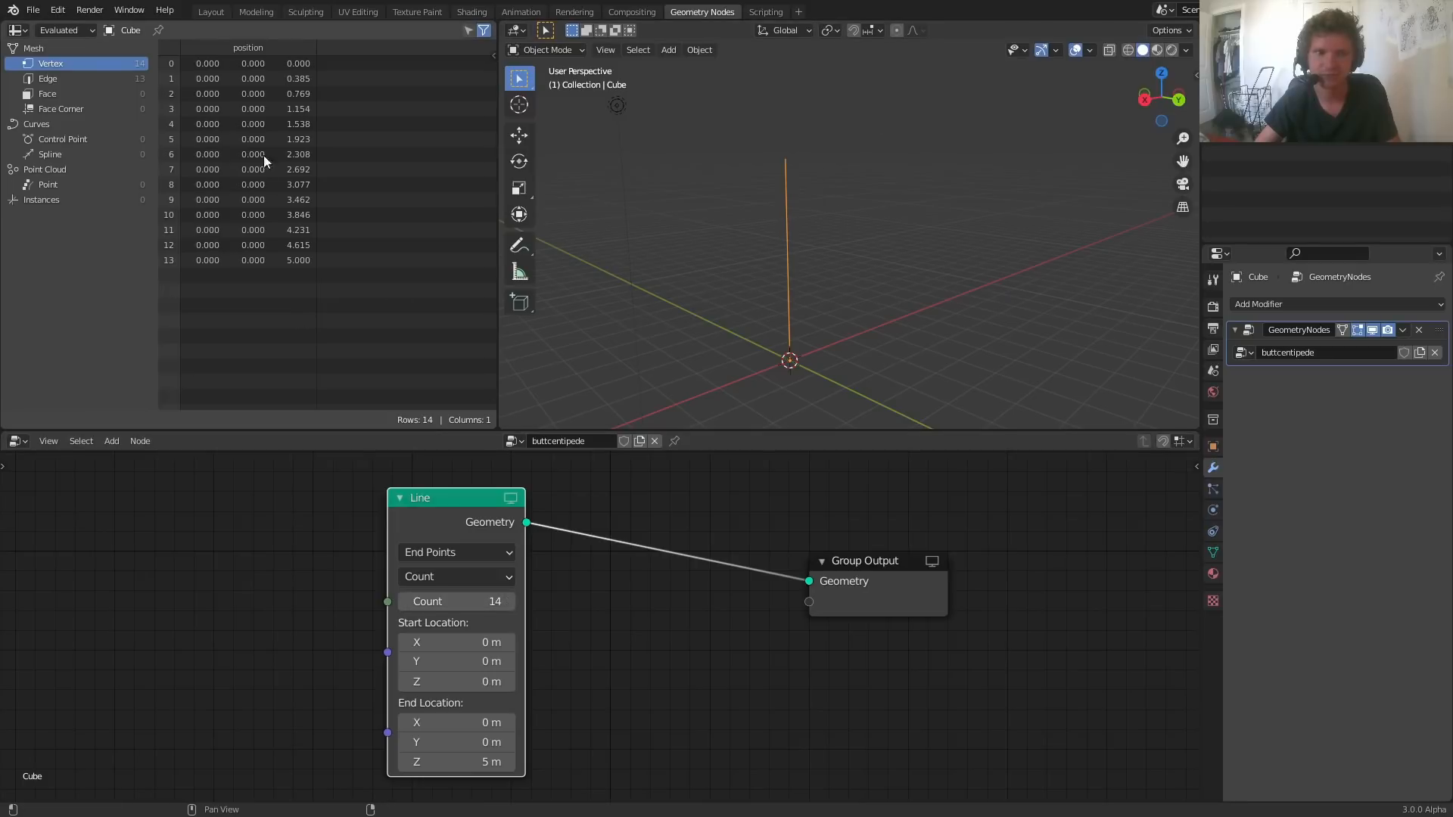
{"action": "mouse_move", "coordinate": [454, 601]}
{"action": "left_mouse_down"}
{"action": "mouse_move", "coordinate": [428, 601]}
{"action": "mouse_move", "coordinate": [462, 601]}
{"action": "left_mouse_up"}
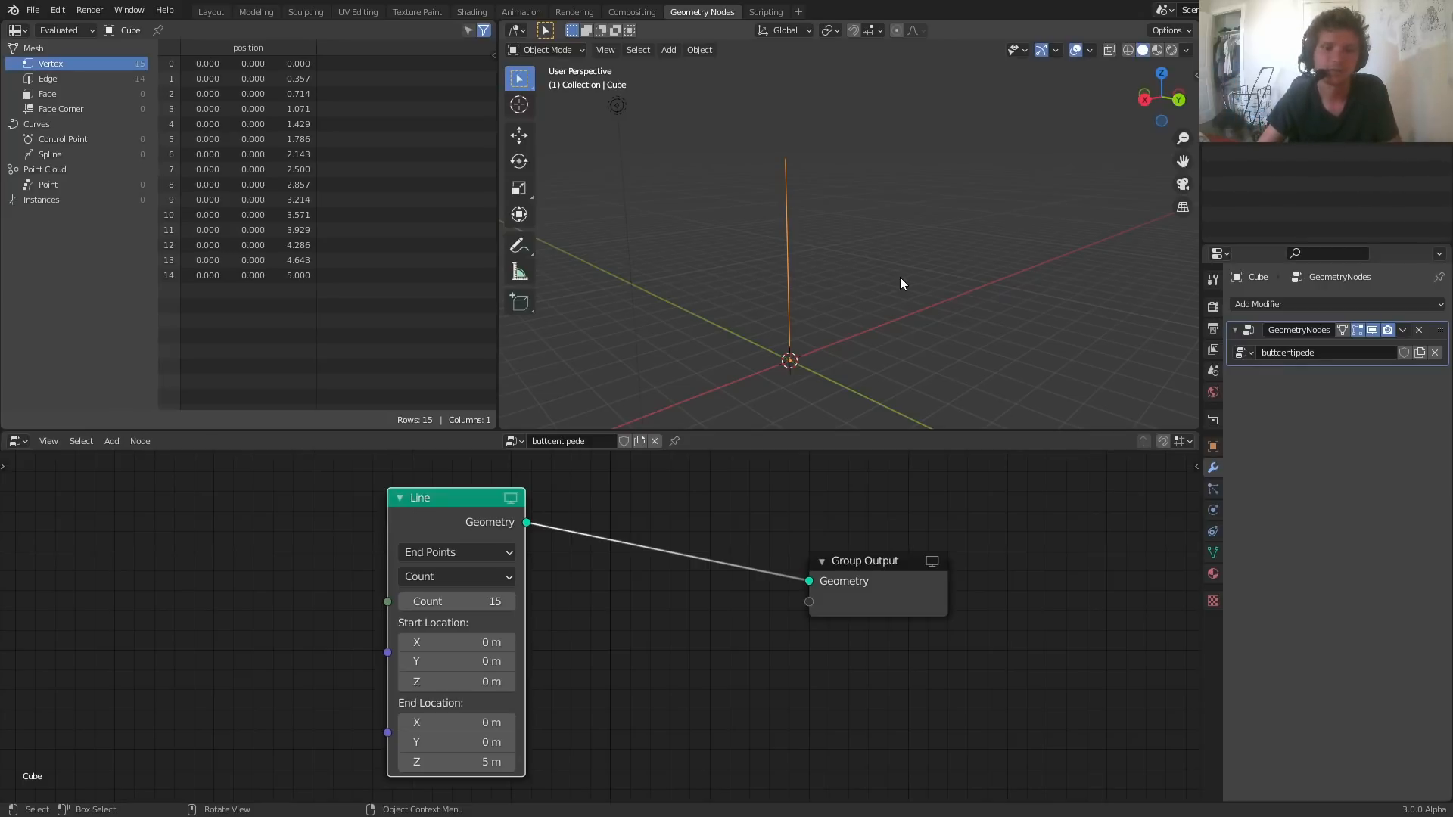
{"action": "left_click", "coordinate": [469, 601]}
{"action": "type", "text": "10"}
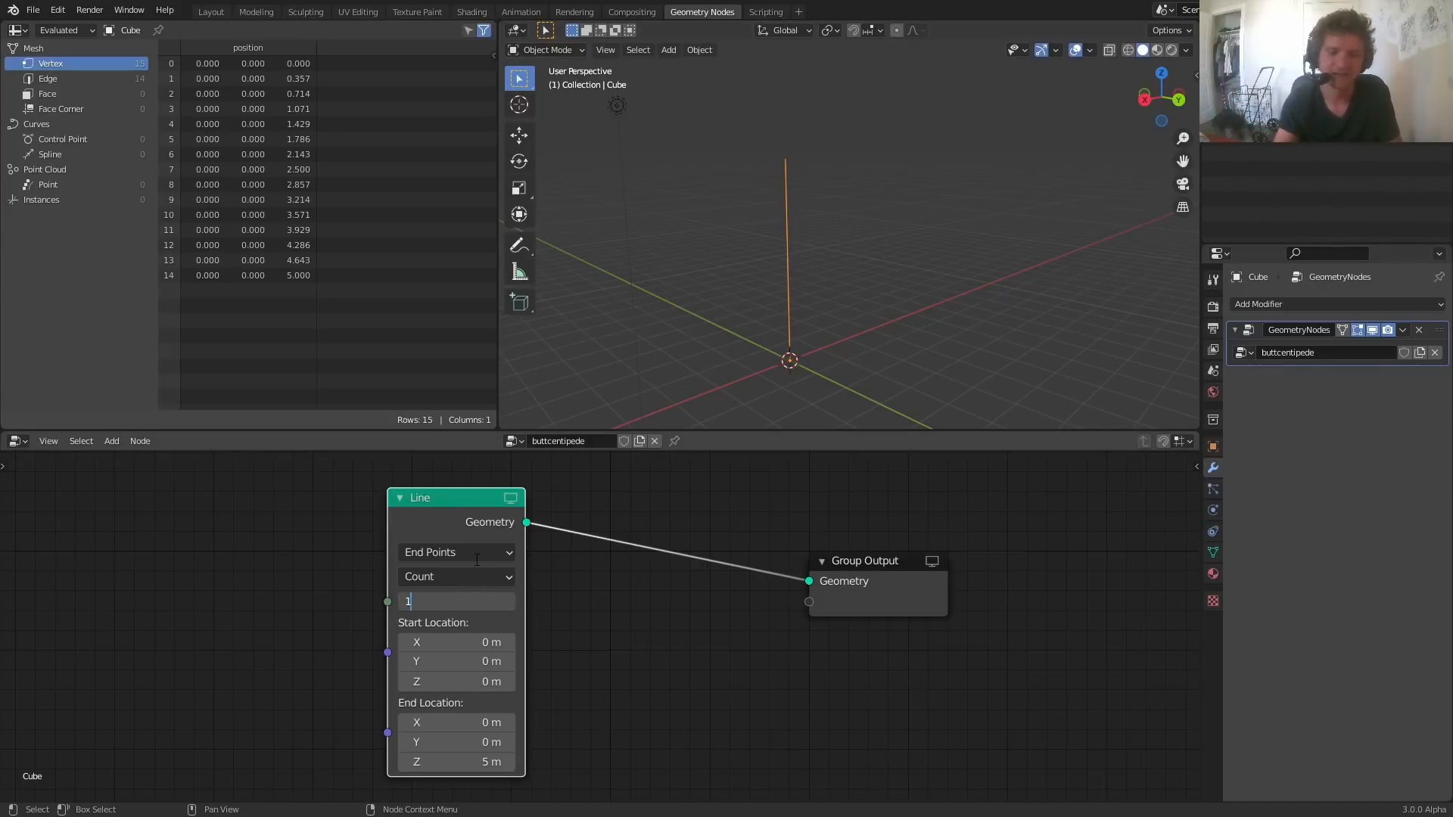
{"action": "key", "text": "Return"}
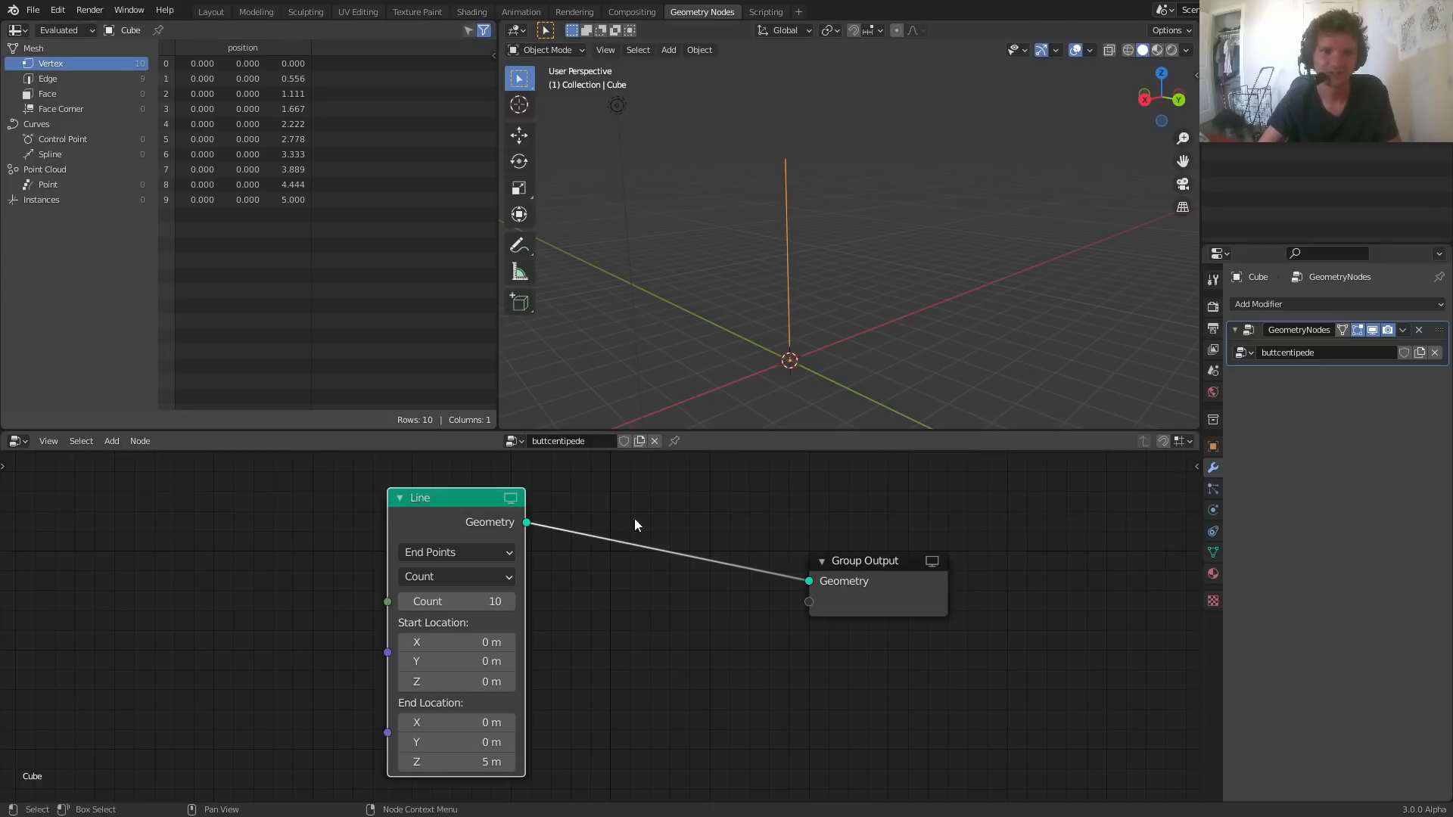
Step: Insert an Attribute Separate XYZ node between the Line and Group Output nodes, using the position attribute as its Vector
{"action": "key", "text": "shift+a"}
{"action": "type", "text": "attribute sep"}
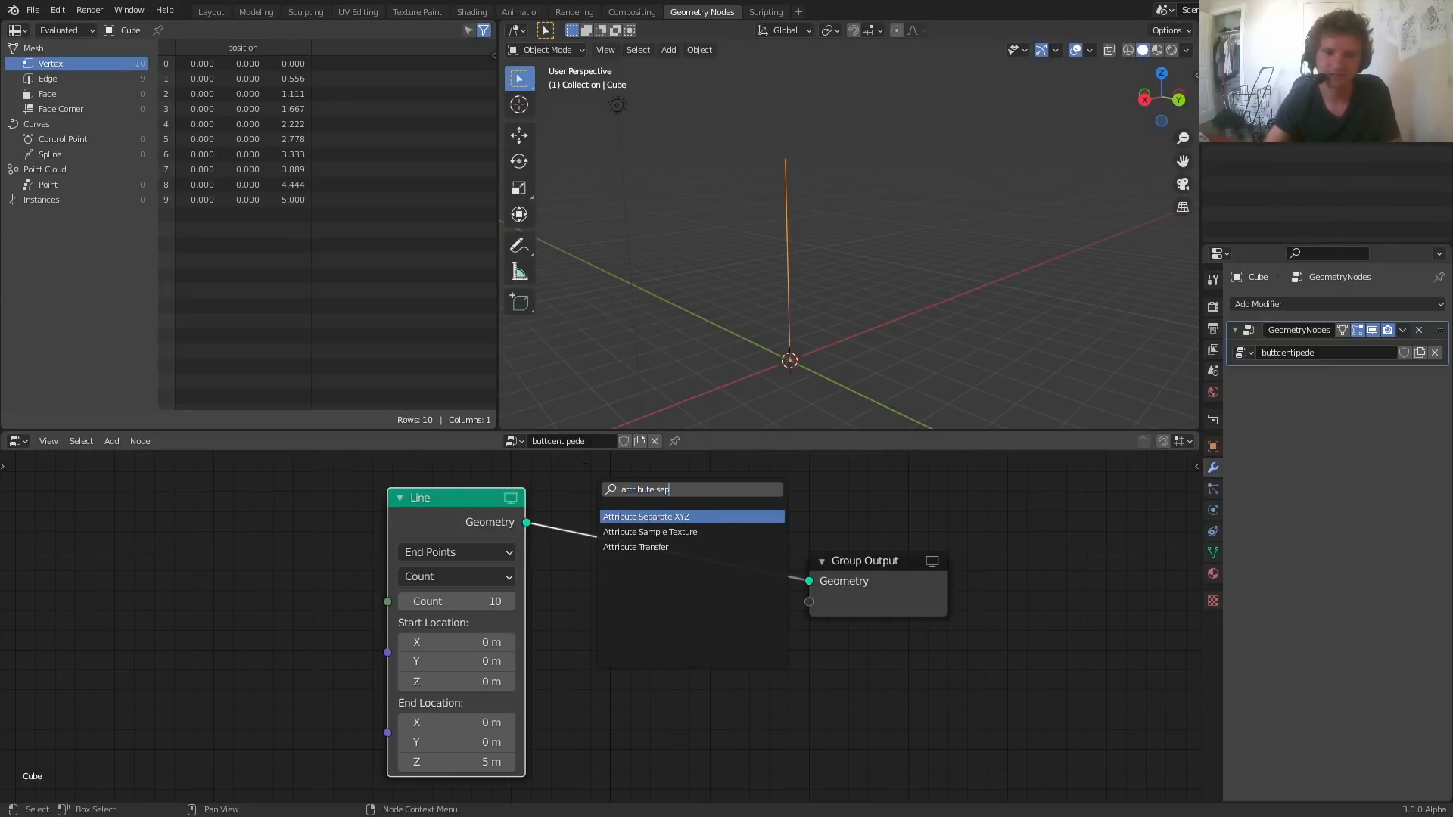
{"action": "key", "text": "Return"}
{"action": "left_click", "coordinate": [547, 562]}
{"action": "middle_click_drag", "start_coordinate": [578, 597], "coordinate": [440, 542]}
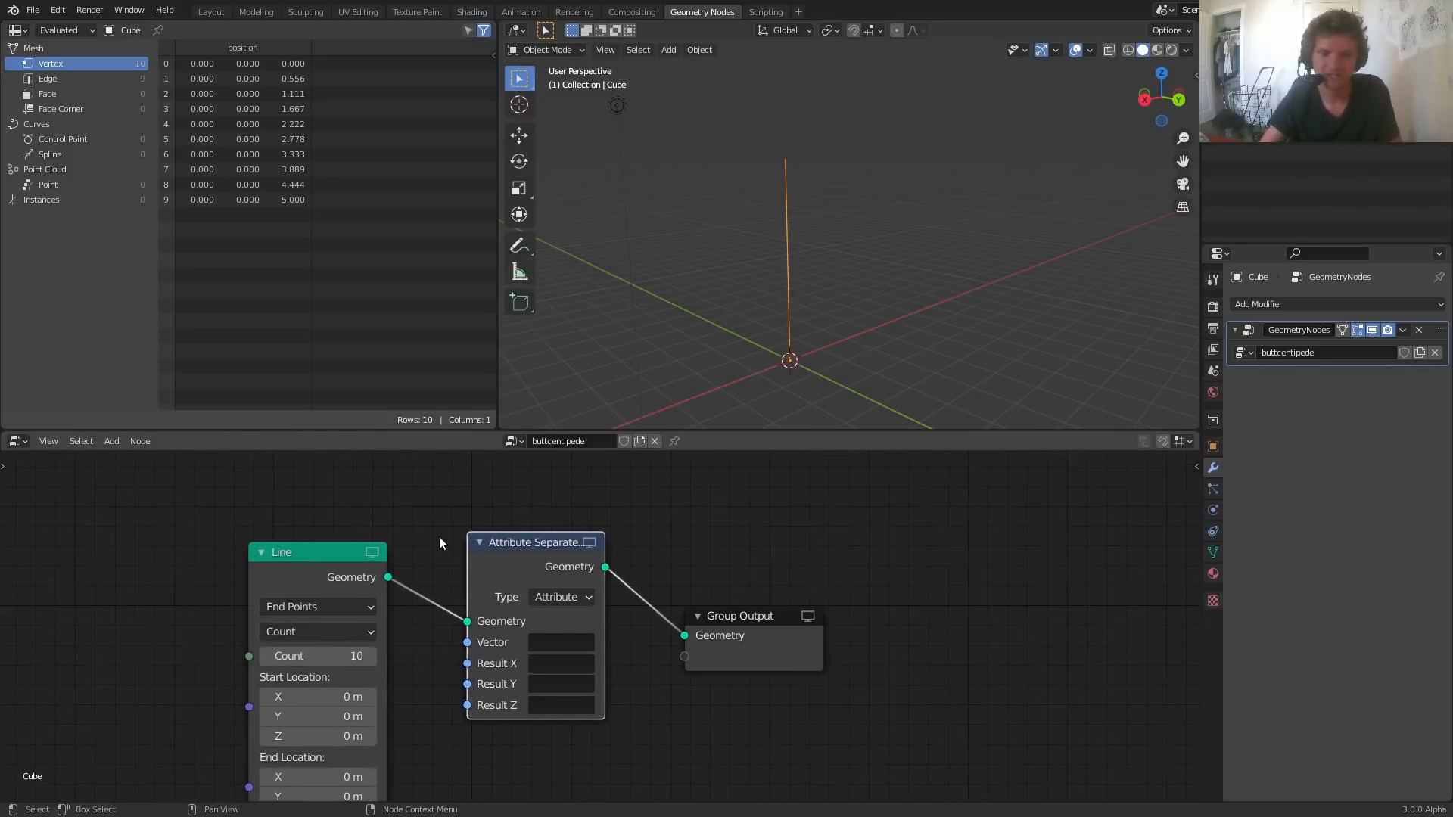
{"action": "left_click", "coordinate": [551, 639]}
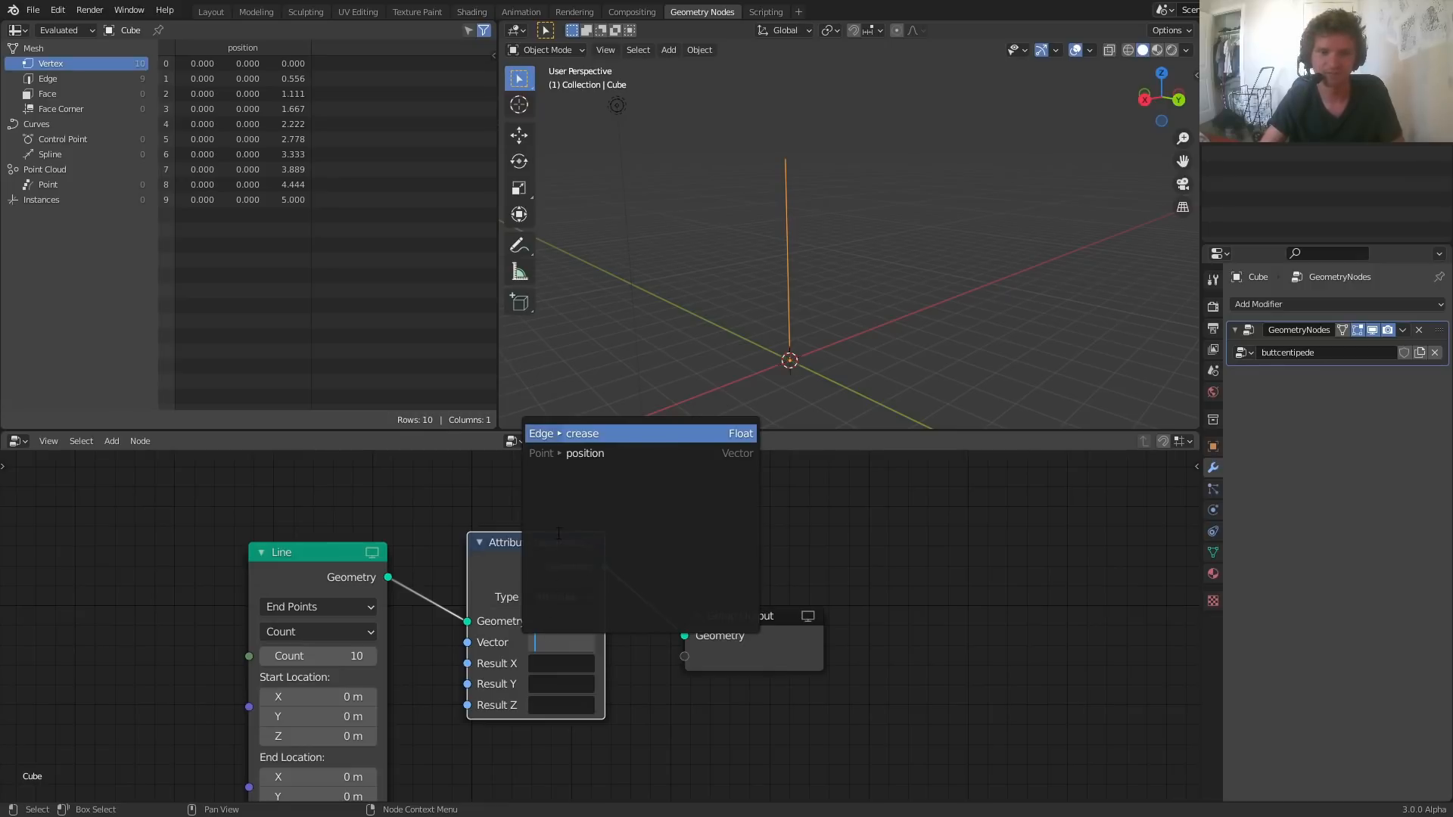
{"action": "left_click", "coordinate": [575, 452]}
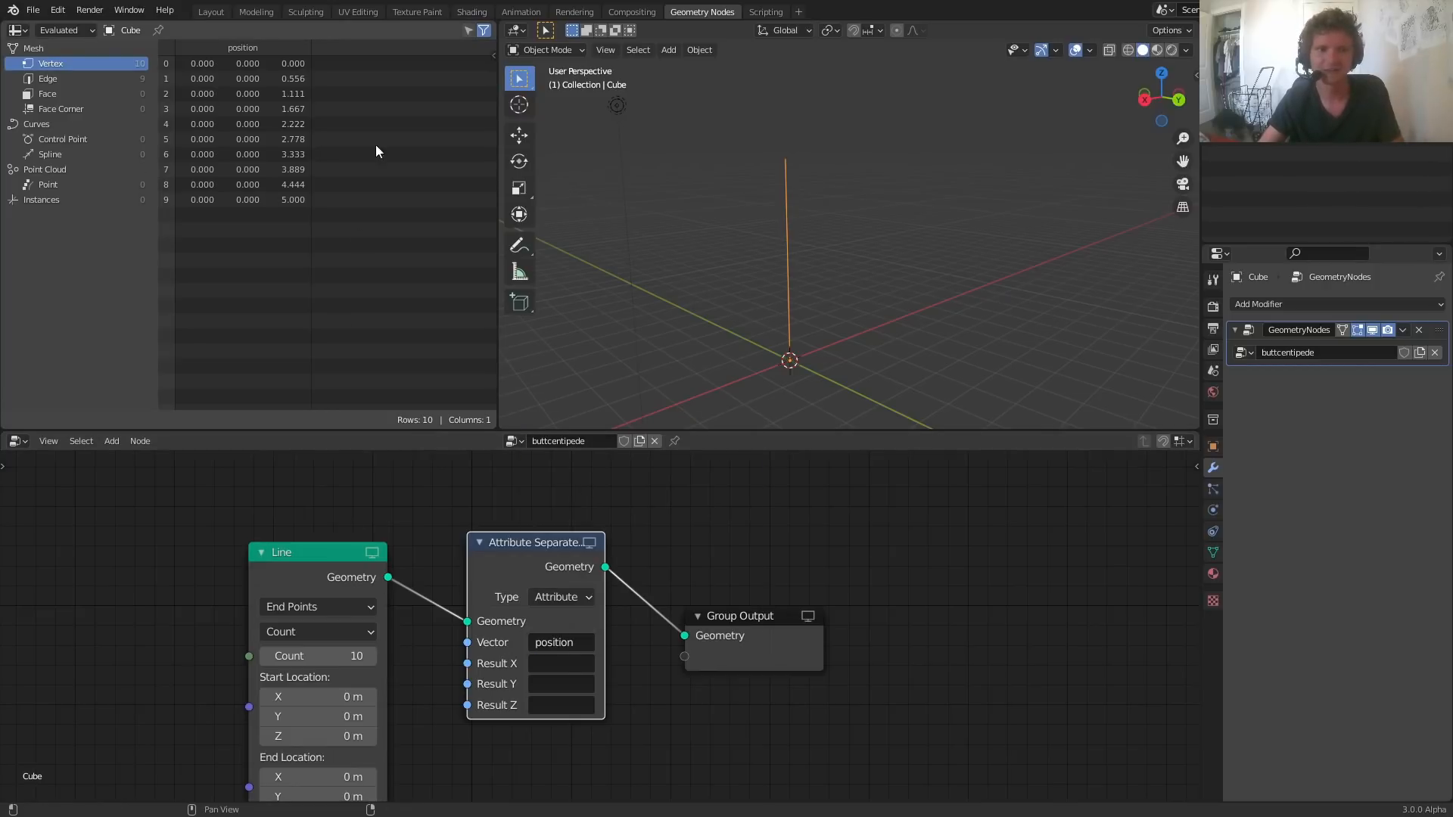
Step: Name the Attribute Separate XYZ node's Result X, Y and Z attributes x, y and z
{"action": "left_click", "coordinate": [560, 666]}
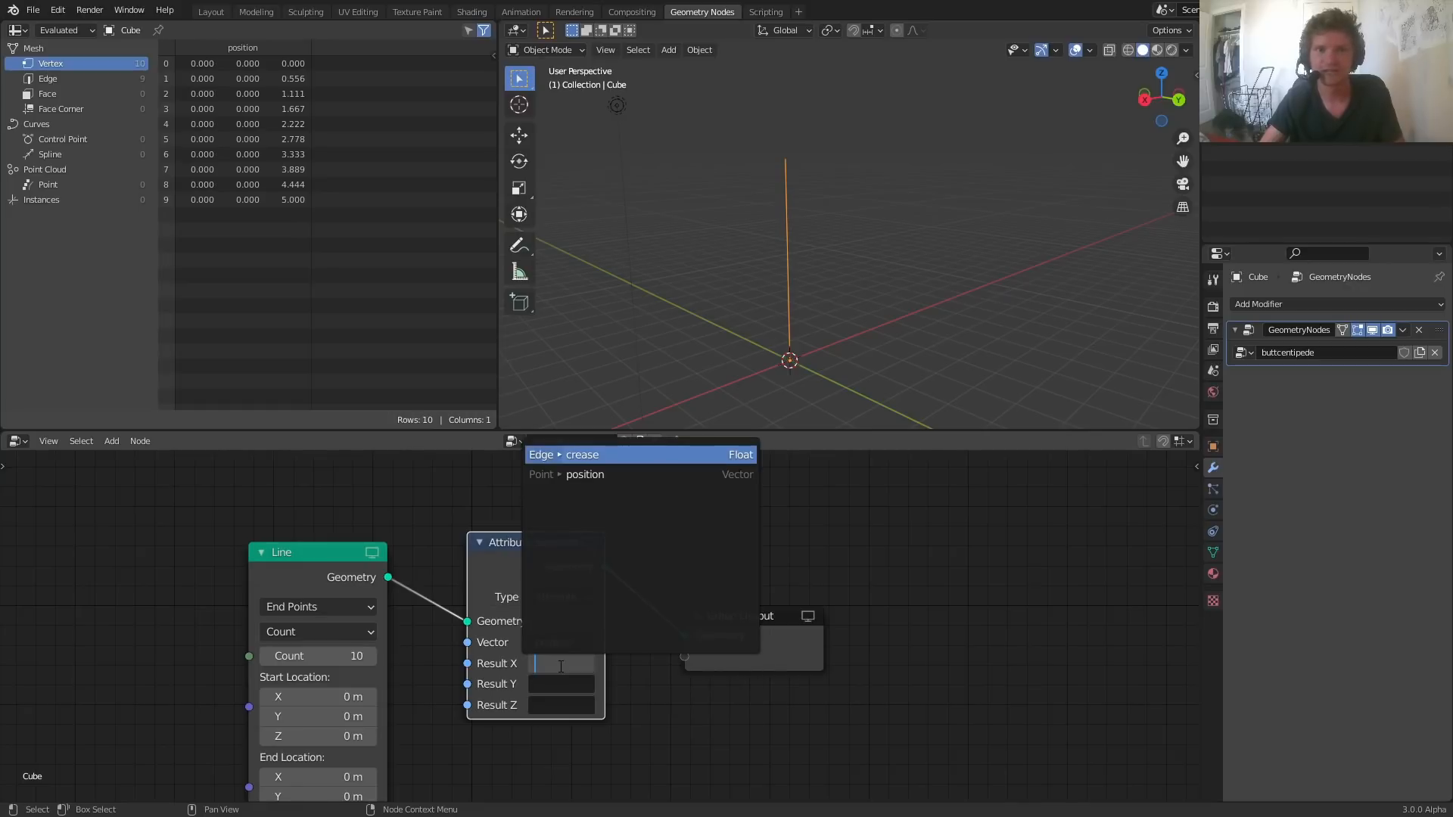
{"action": "type", "text": "x"}
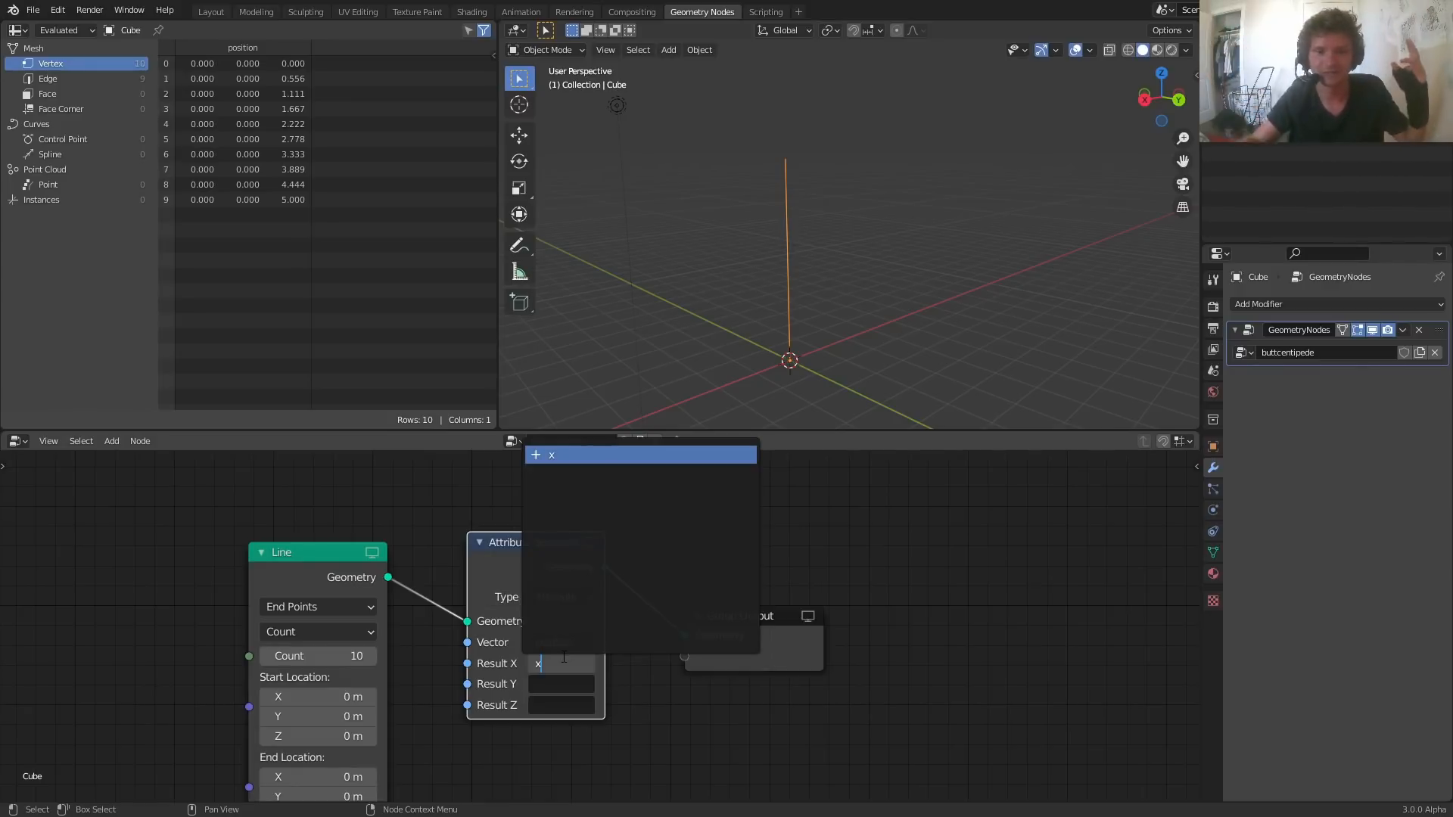
{"action": "left_click", "coordinate": [589, 454]}
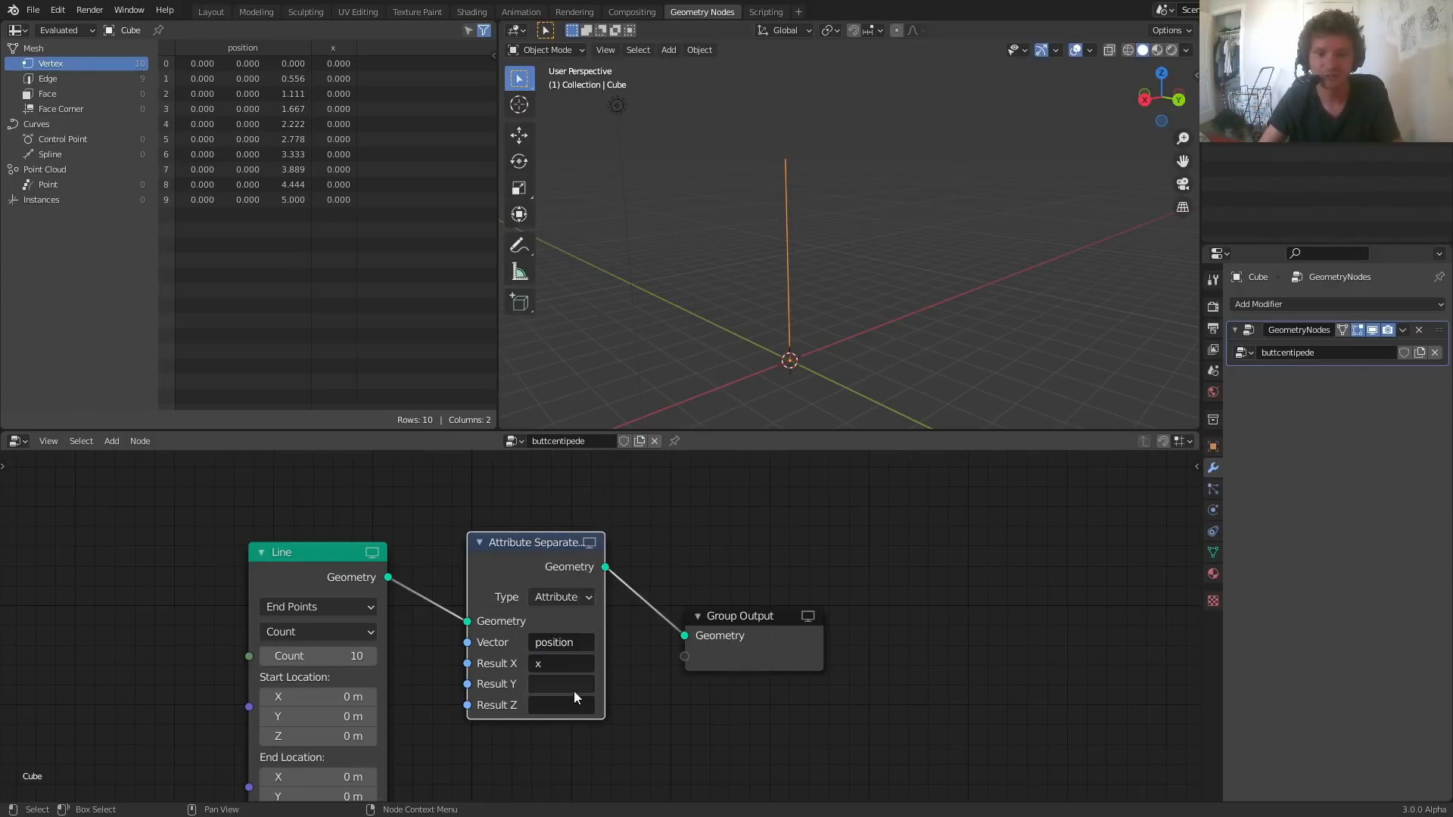
{"action": "left_click", "coordinate": [570, 685]}
{"action": "type", "text": "y"}
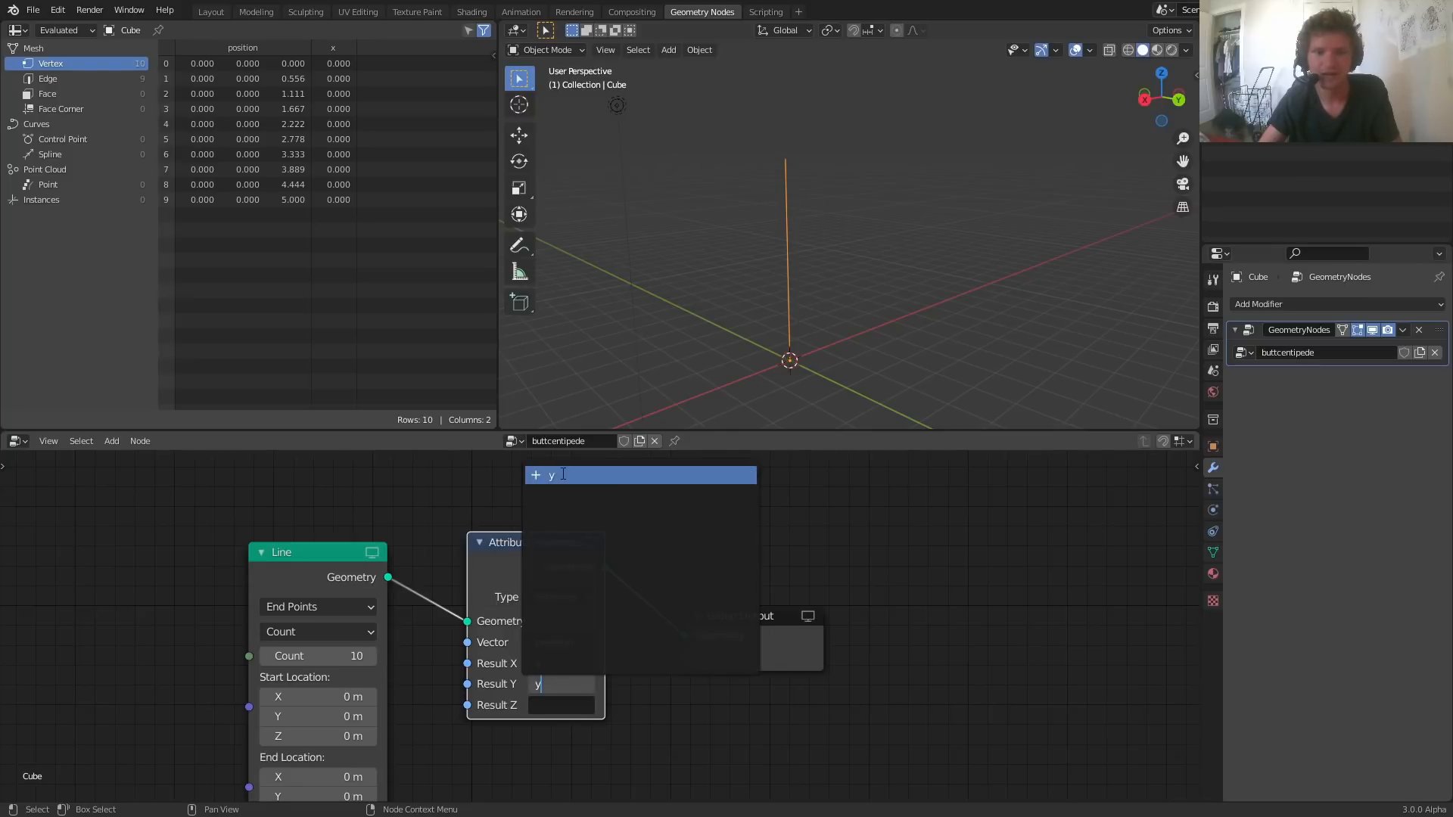
{"action": "key", "text": "Return"}
{"action": "left_click", "coordinate": [560, 705]}
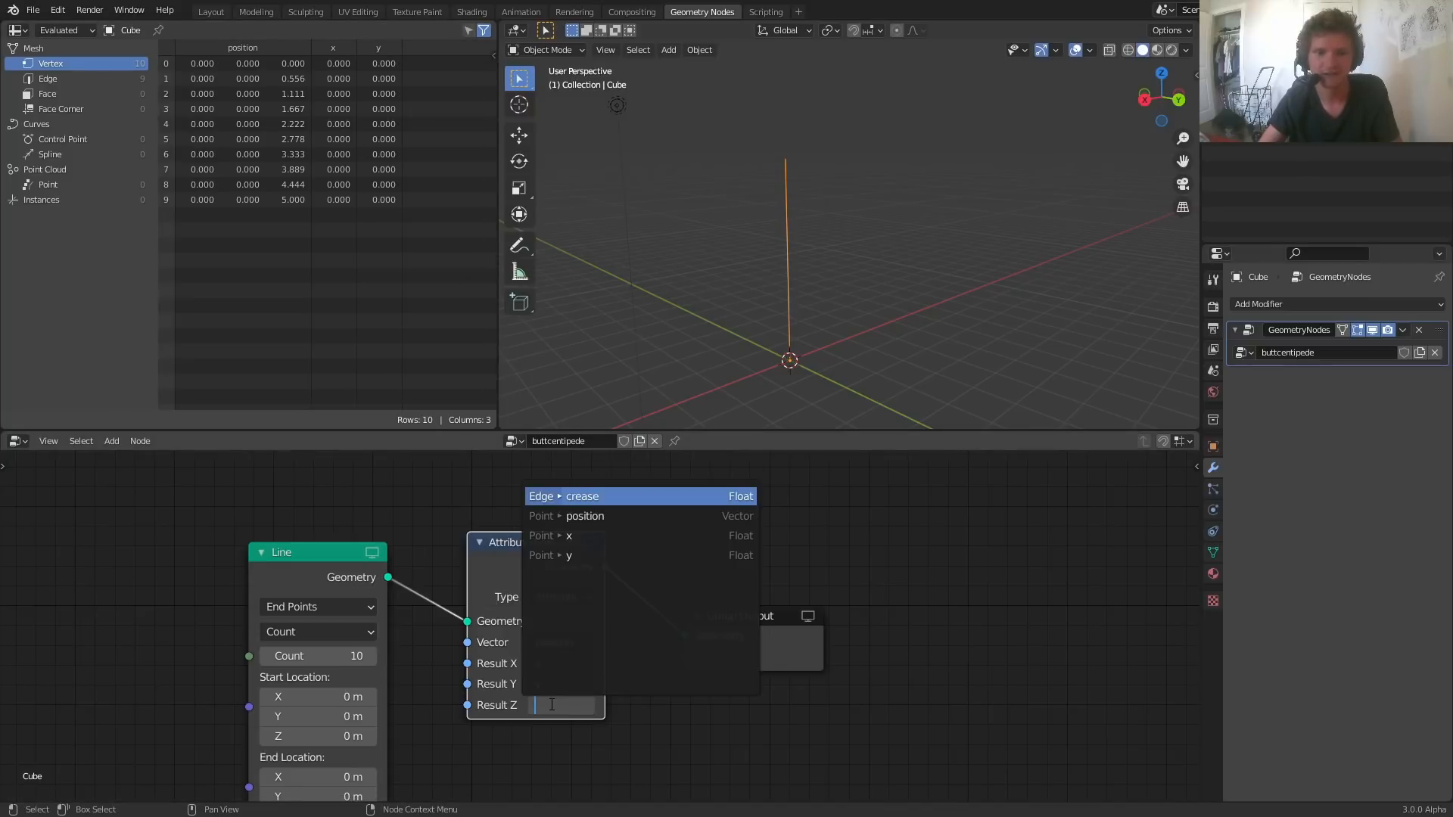
{"action": "type", "text": "z"}
{"action": "left_click", "coordinate": [564, 497]}
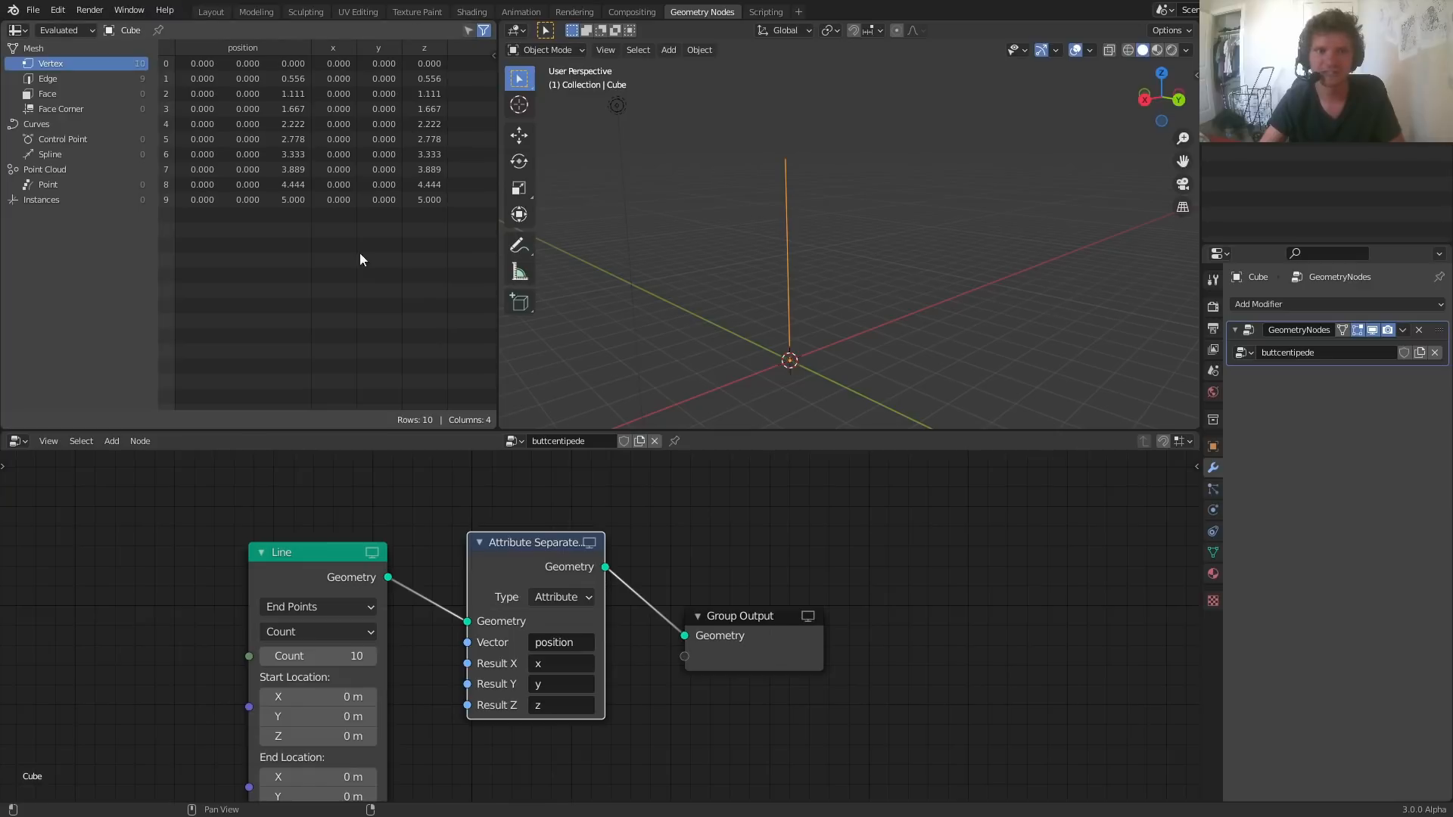
Step: Insert an Attribute Combine XYZ node between the Attribute Separate XYZ and Group Output nodes, moving Group Output aside to make room
{"action": "middle_click_drag", "start_coordinate": [870, 634], "coordinate": [595, 613]}
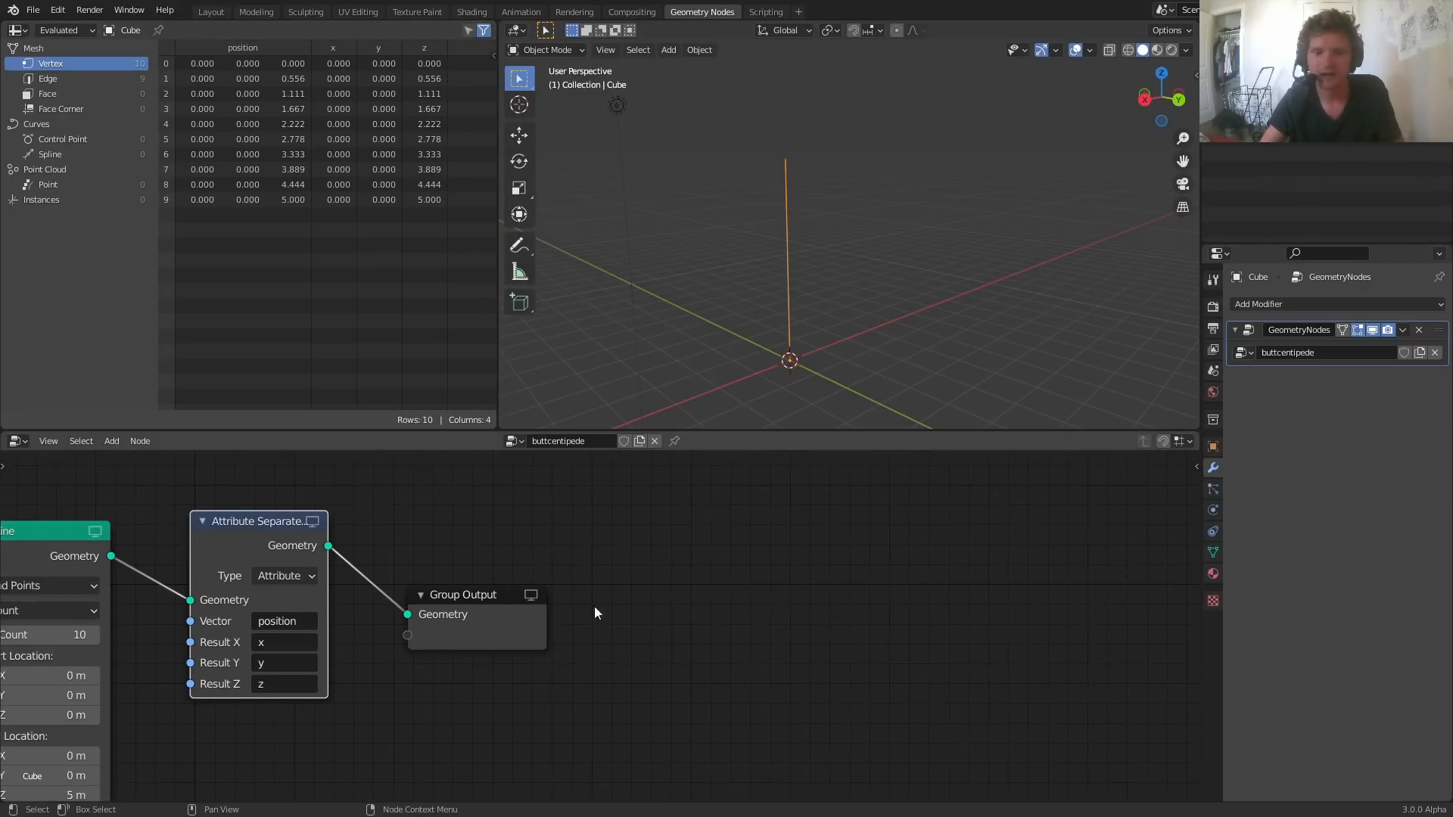
{"action": "left_click_drag", "start_coordinate": [473, 596], "coordinate": [858, 599]}
{"action": "key", "text": "shift+a"}
{"action": "left_click", "coordinate": [598, 544]}
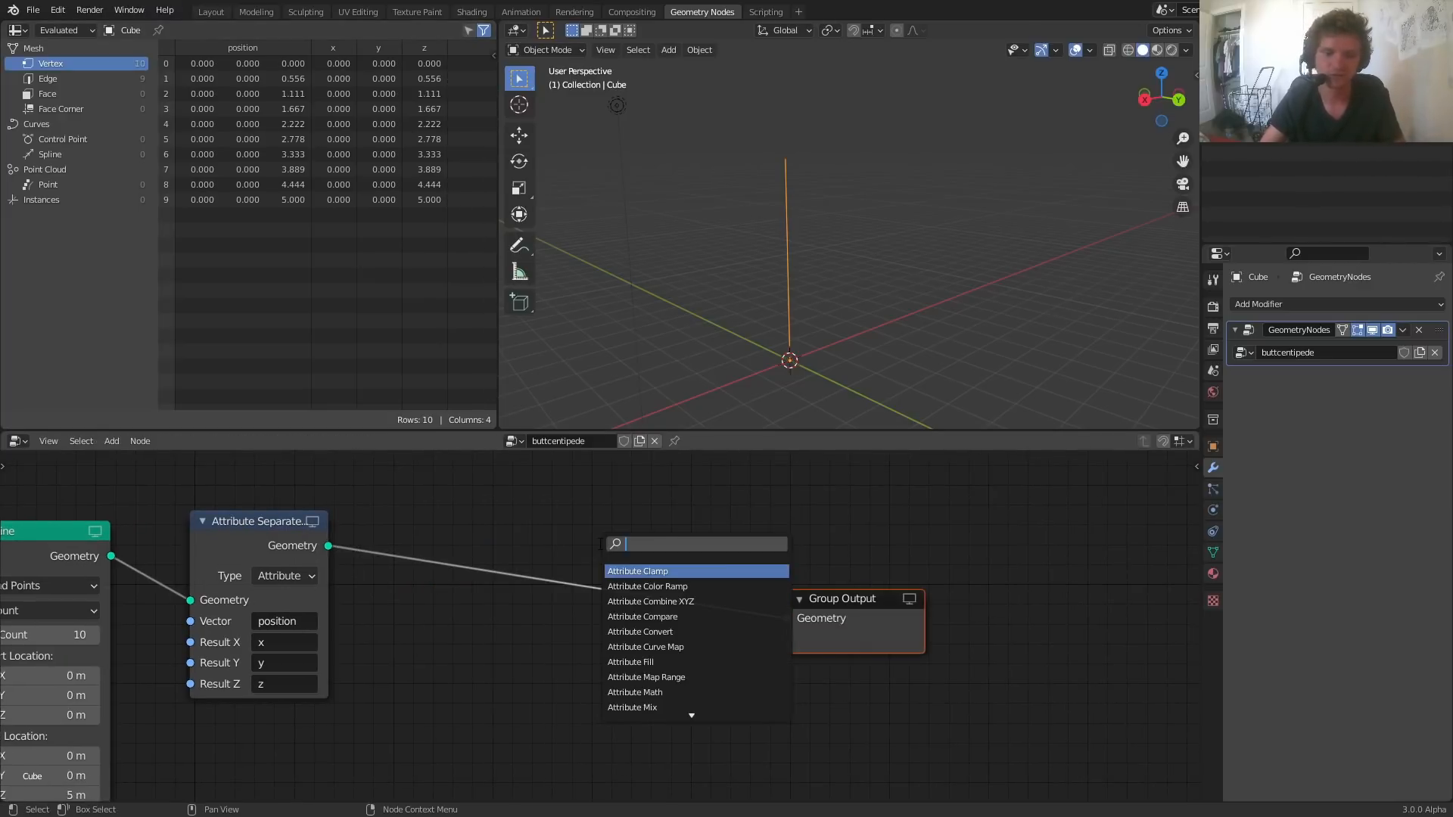
{"action": "type", "text": "combine"}
{"action": "key", "text": "Down"}
{"action": "key", "text": "Down"}
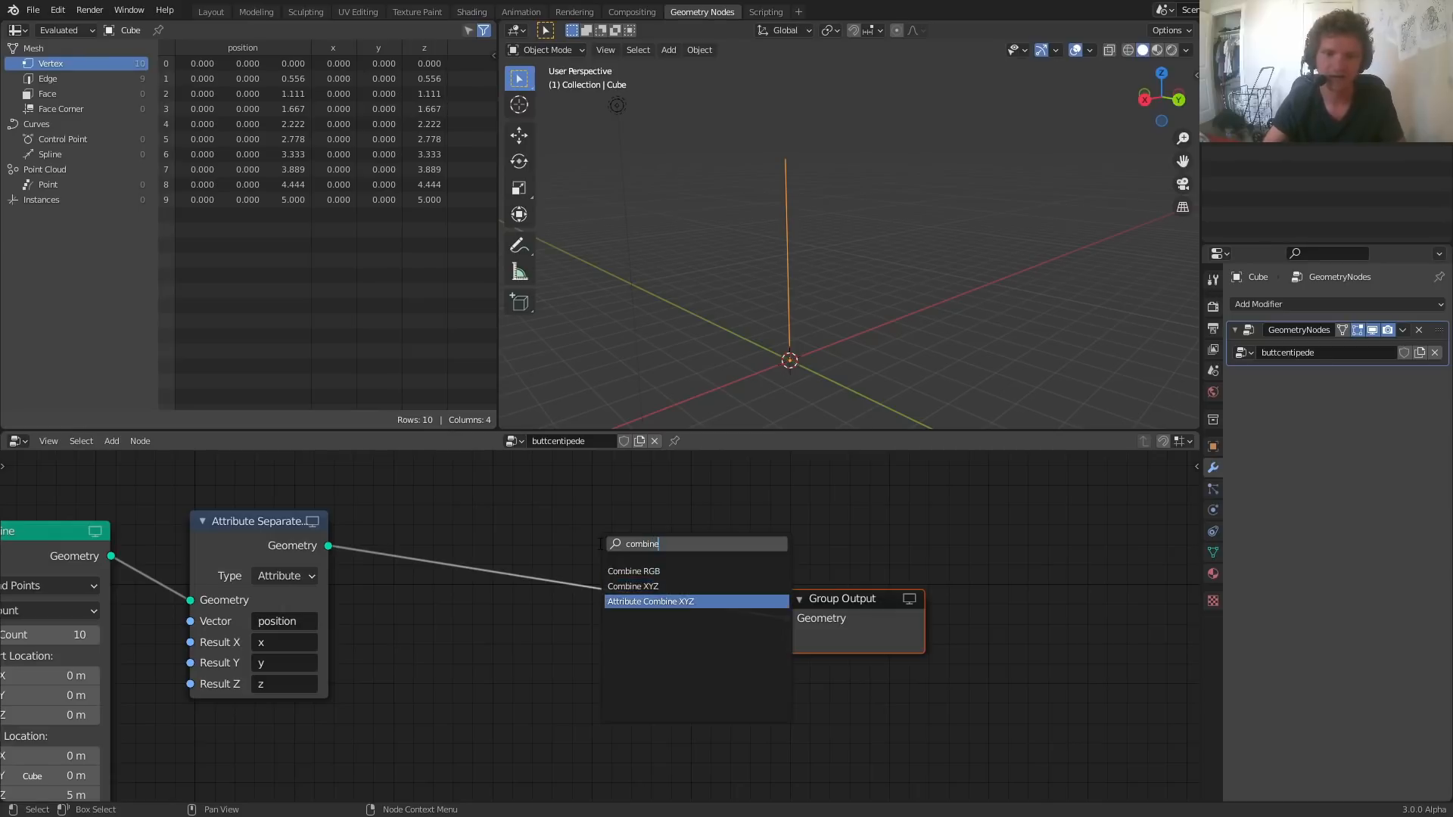
{"action": "key", "text": "Return"}
{"action": "left_click", "coordinate": [652, 504]}
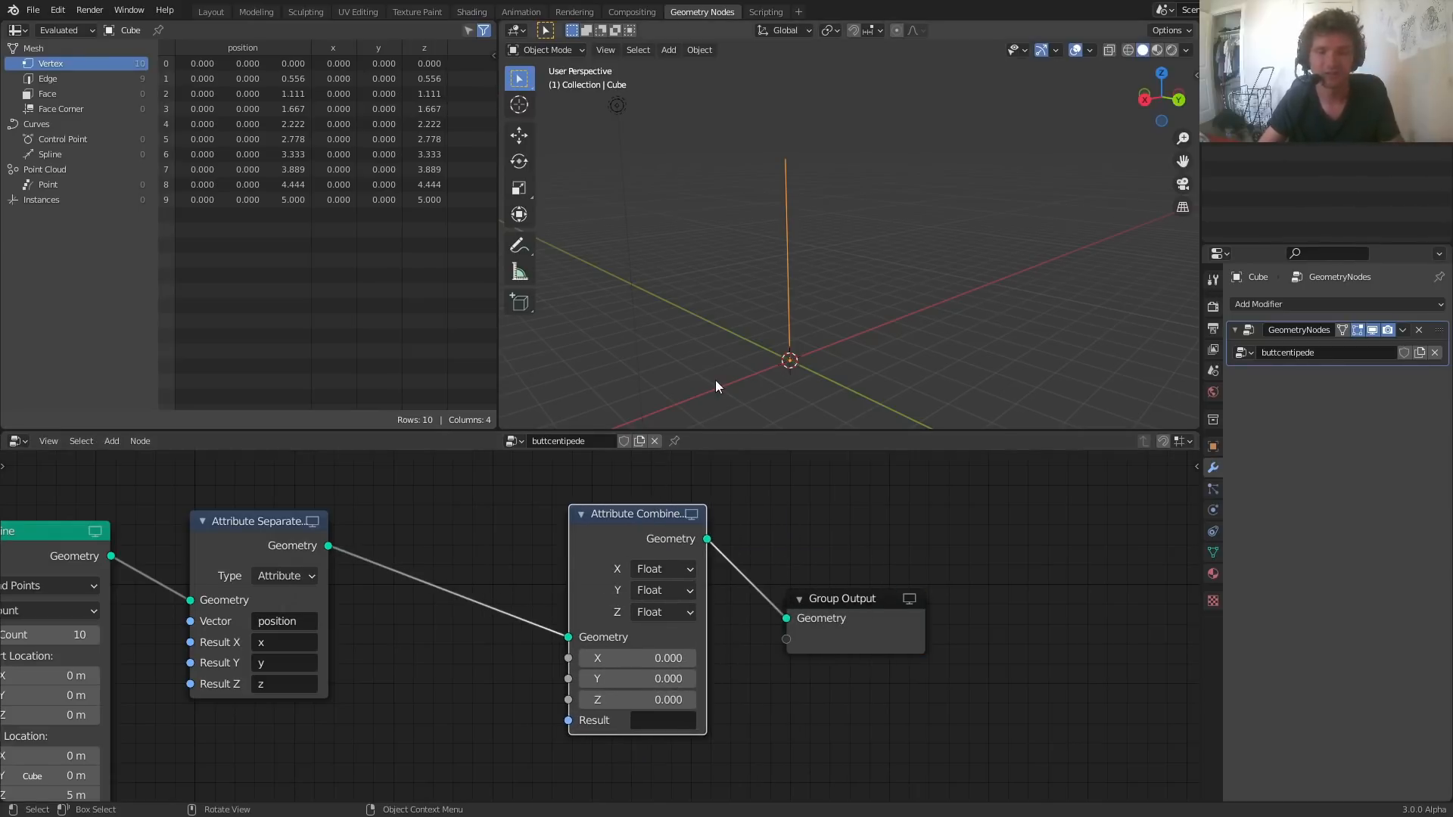
Step: Set the X, Y and Z input types of the Attribute Combine XYZ node to Attribute and shift the node closer to Group Output
{"action": "left_click", "coordinate": [657, 566]}
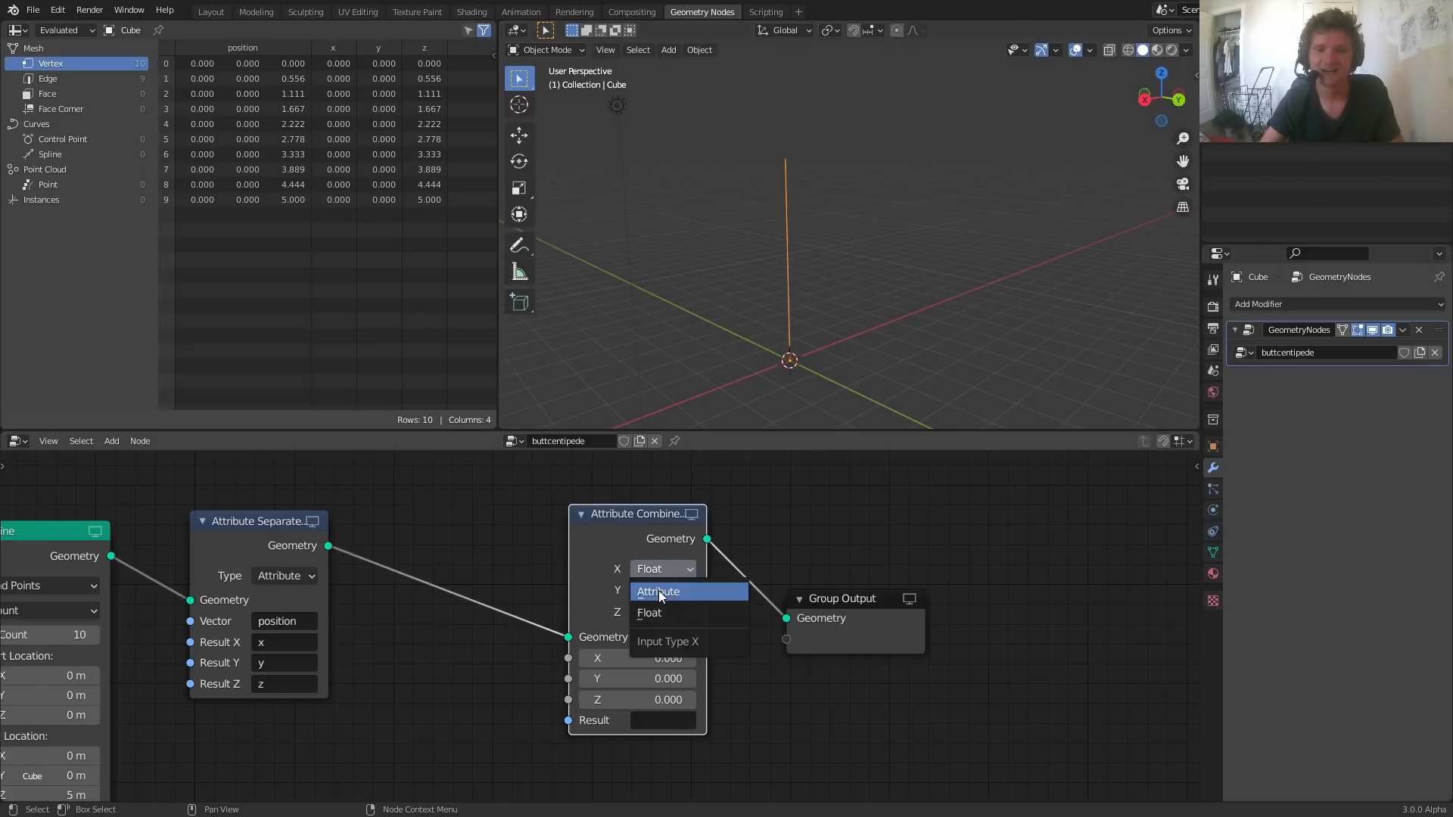
{"action": "left_click", "coordinate": [658, 590]}
{"action": "left_click", "coordinate": [658, 590]}
{"action": "left_click", "coordinate": [661, 611]}
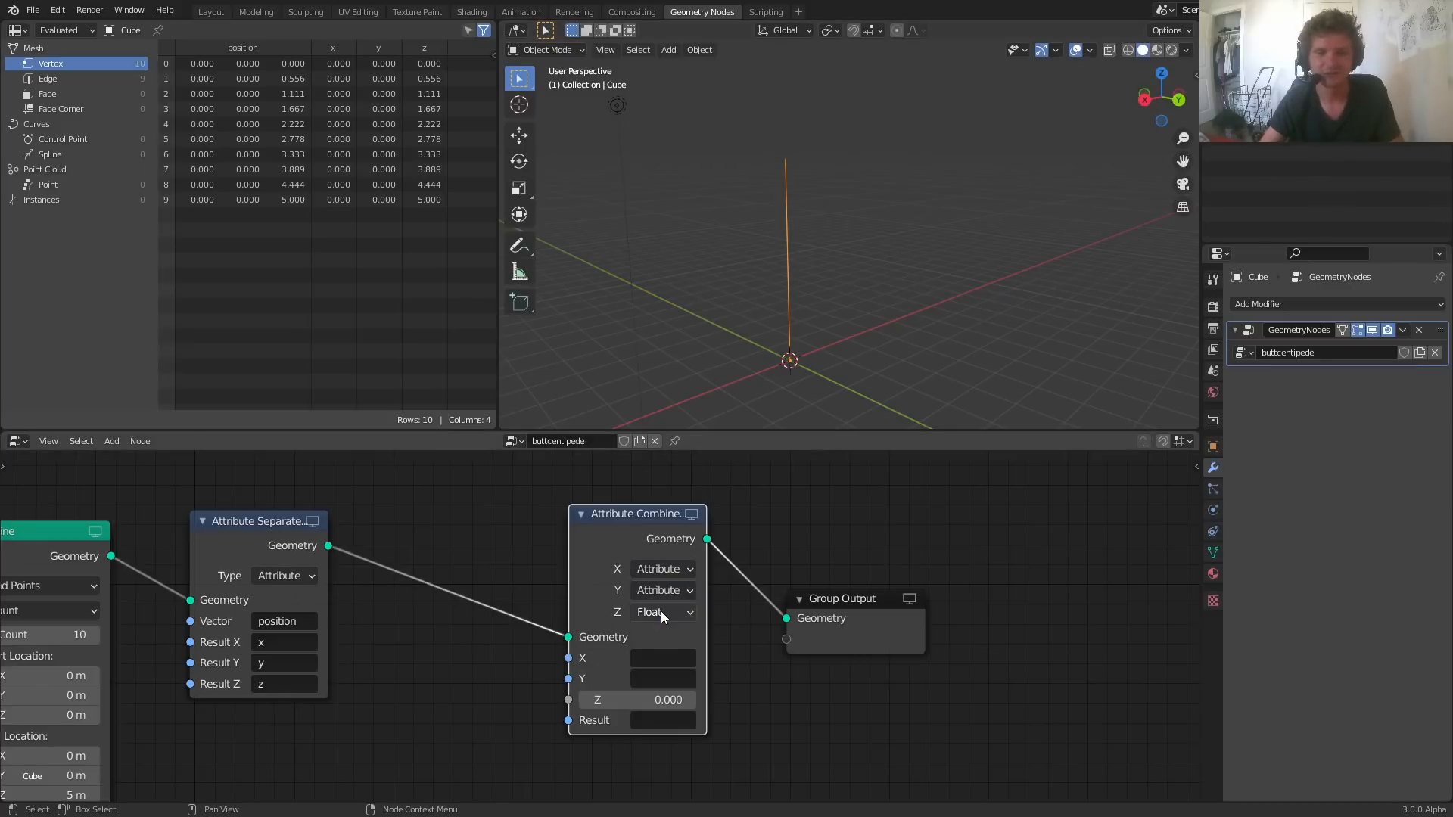
{"action": "left_click", "coordinate": [660, 611]}
{"action": "left_click", "coordinate": [658, 634]}
{"action": "left_click_drag", "start_coordinate": [645, 546], "coordinate": [676, 530]}
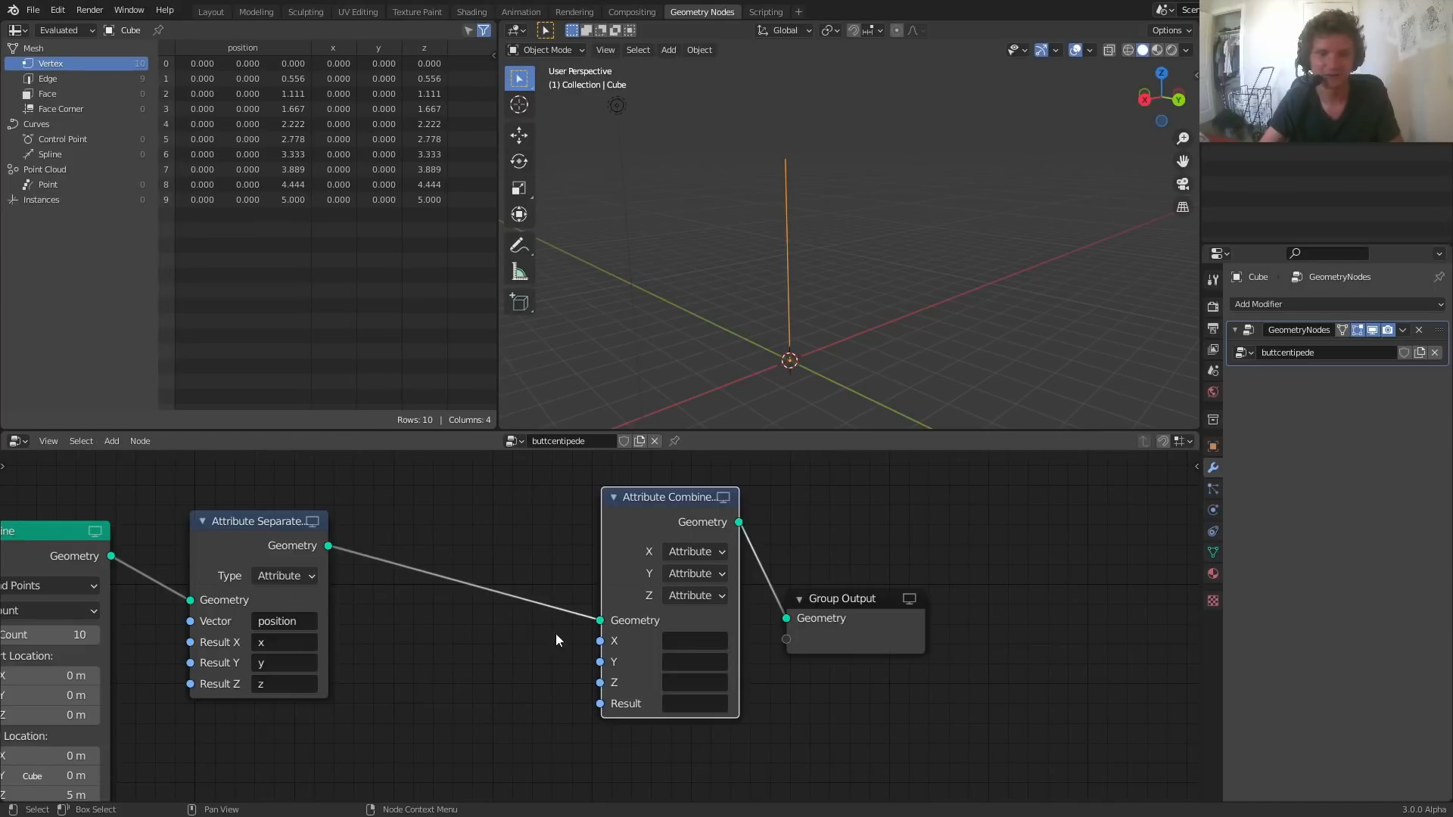
Step: Assign the x, y and z attributes to the X, Y and Z inputs of the Attribute Combine XYZ node
{"action": "left_click", "coordinate": [709, 644]}
{"action": "type", "text": "x"}
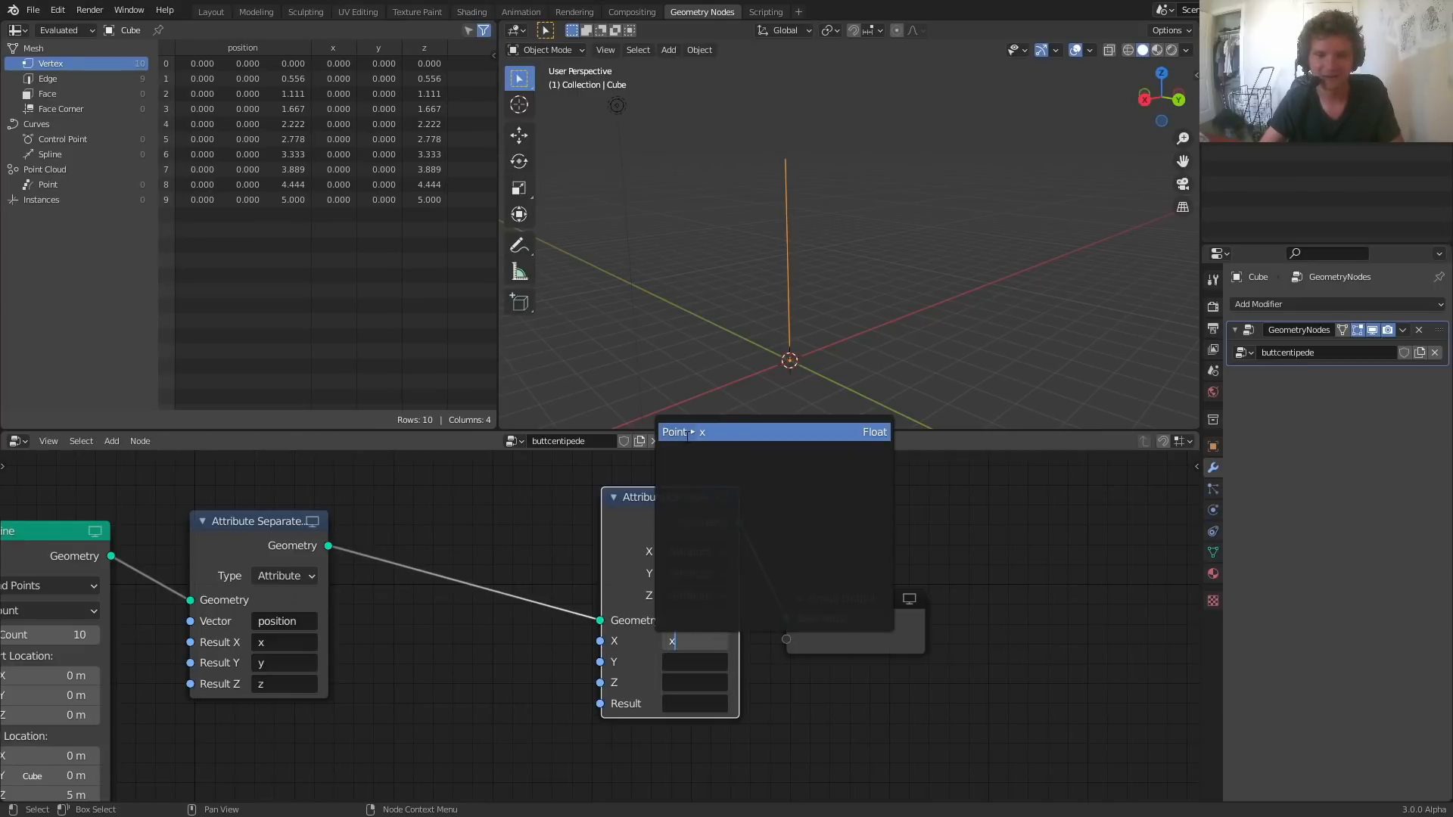
{"action": "left_click", "coordinate": [688, 431]}
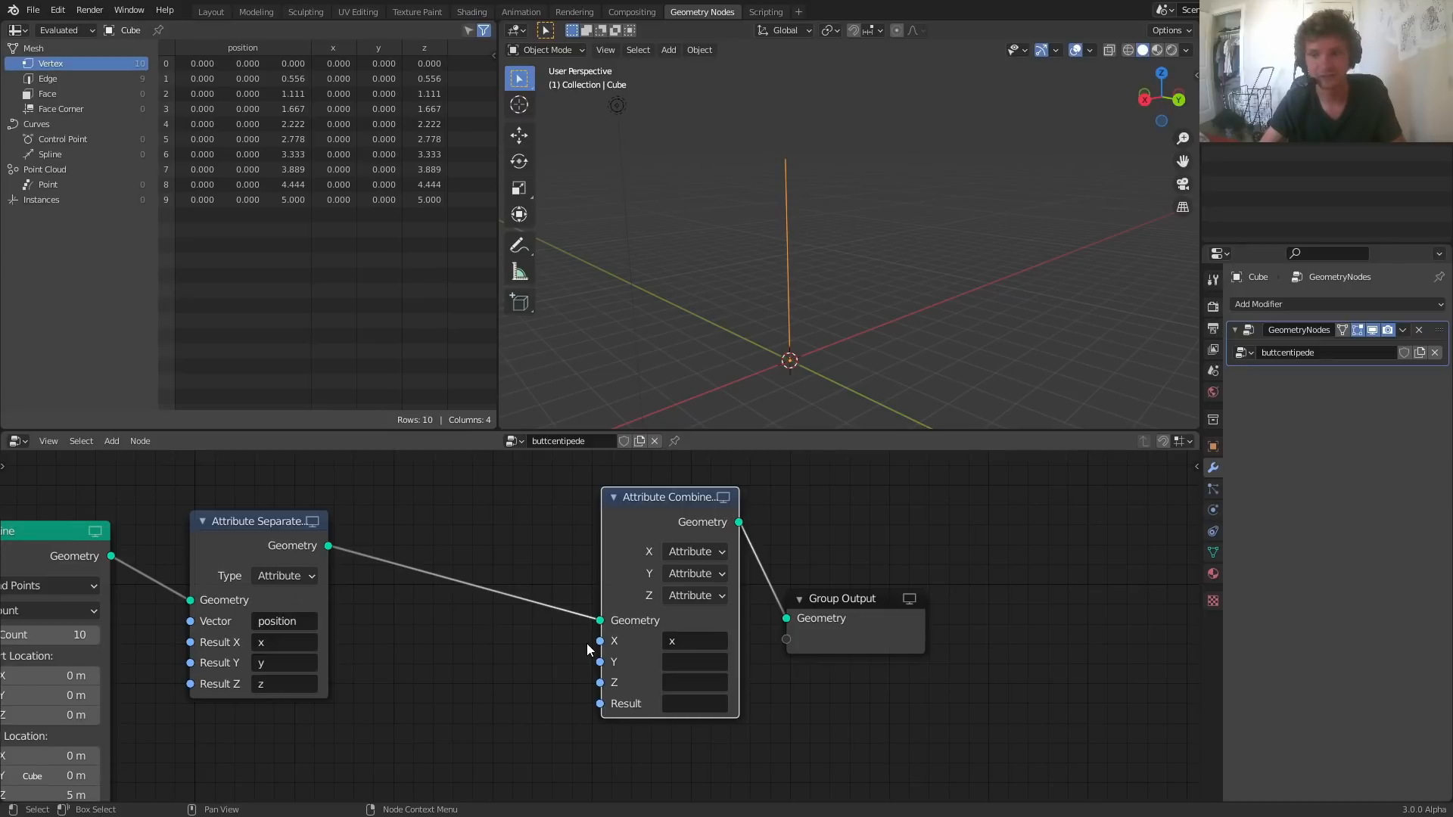
{"action": "left_click", "coordinate": [687, 657]}
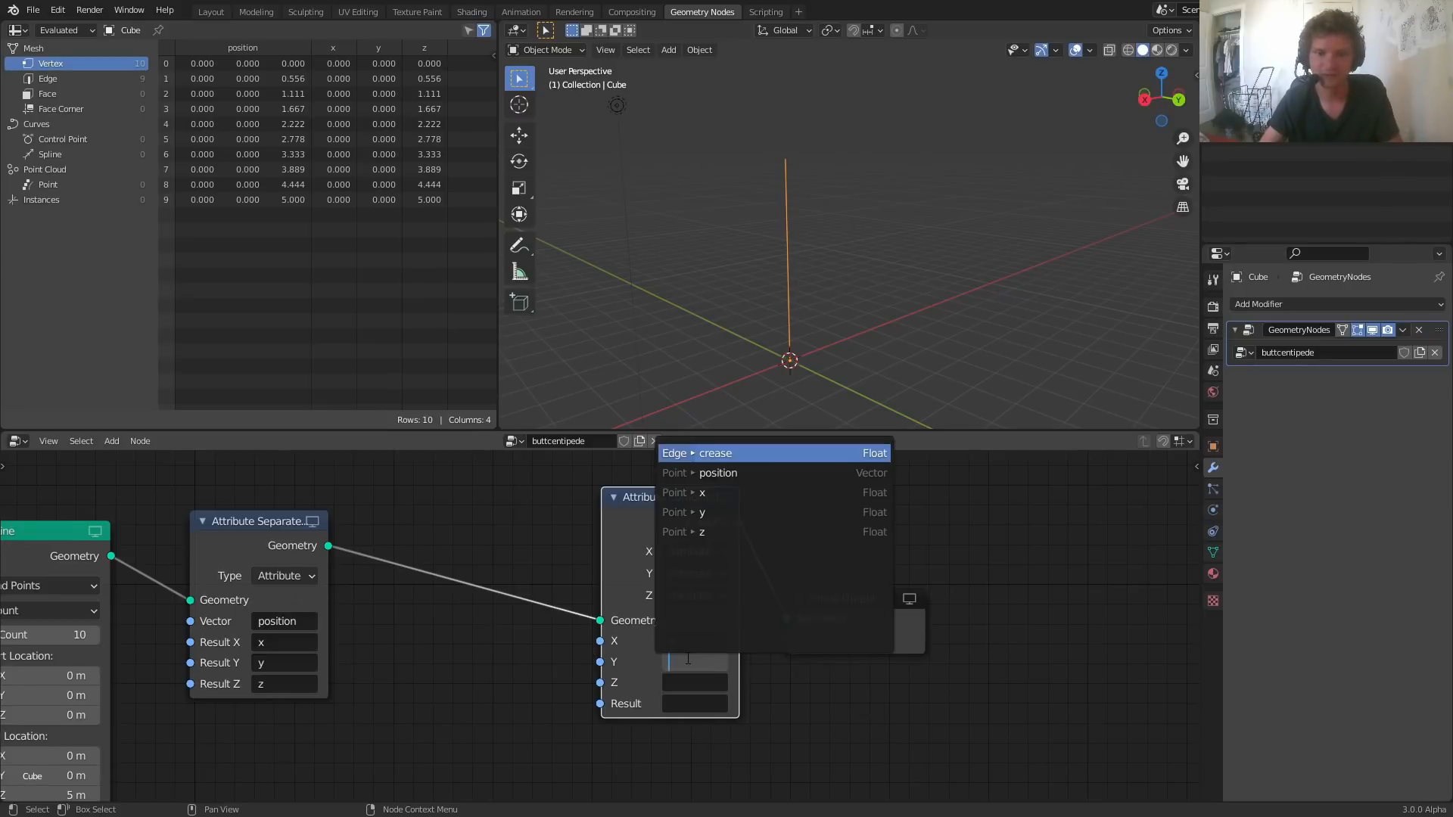
{"action": "left_click", "coordinate": [710, 515]}
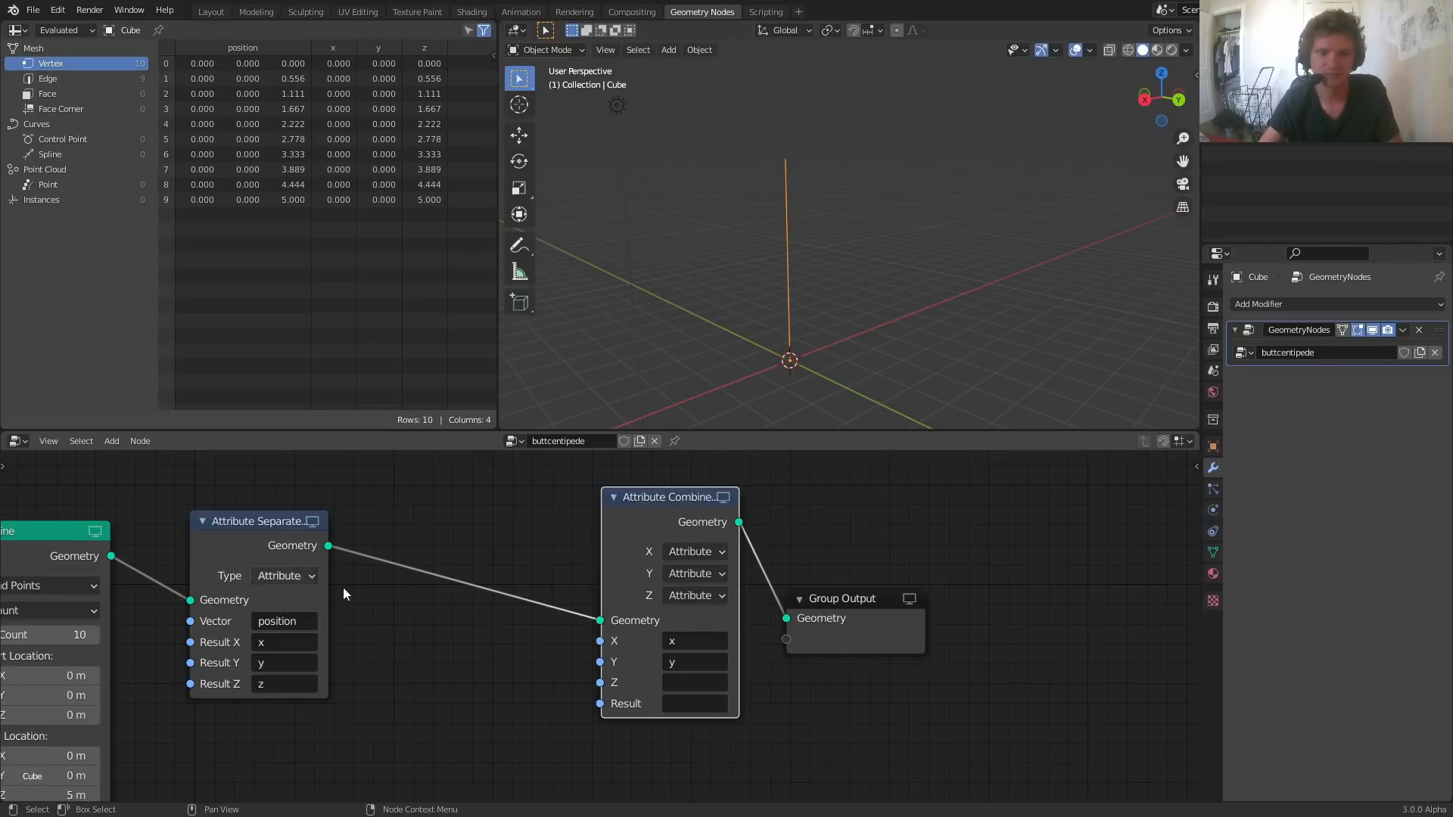
{"action": "left_click", "coordinate": [694, 682]}
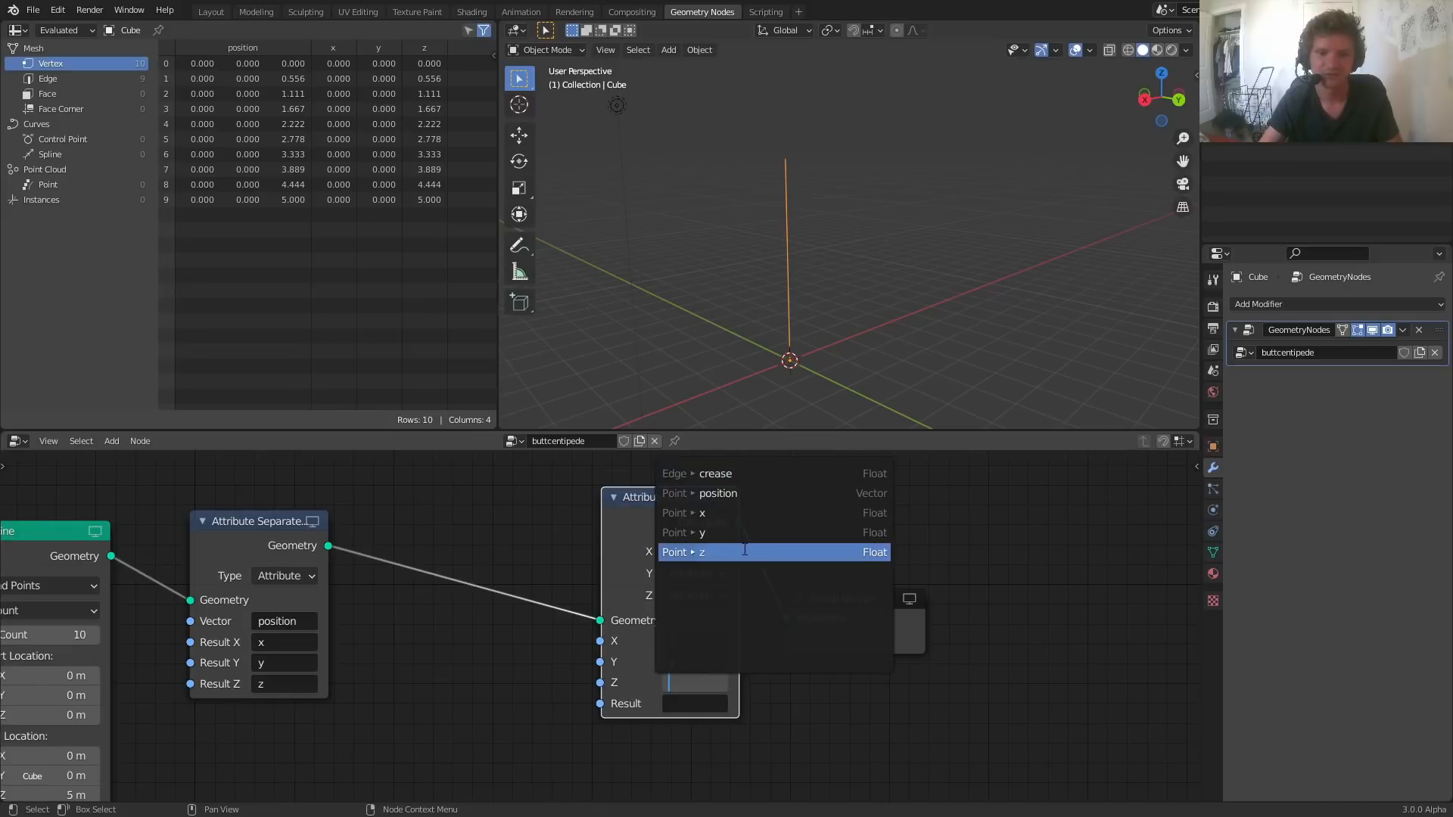
{"action": "left_click", "coordinate": [707, 553]}
Step: Duplicate the Attribute Combine XYZ node below the original and clear the copy's Z attribute
{"action": "middle_click_drag", "start_coordinate": [679, 503], "coordinate": [721, 487]}
{"action": "key", "text": "shift+d"}
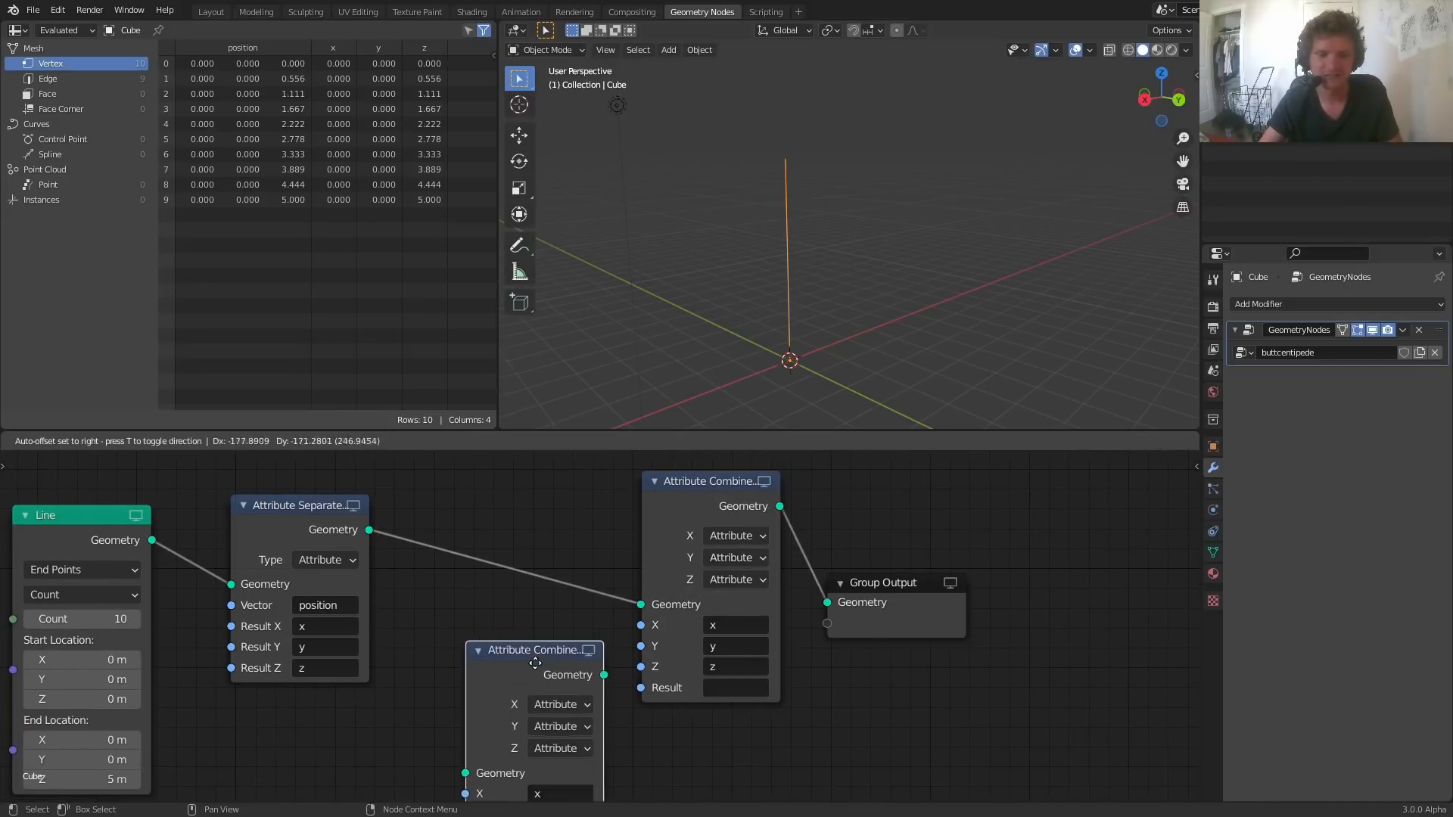
{"action": "left_click", "coordinate": [606, 687]}
{"action": "left_click", "coordinate": [593, 721]}
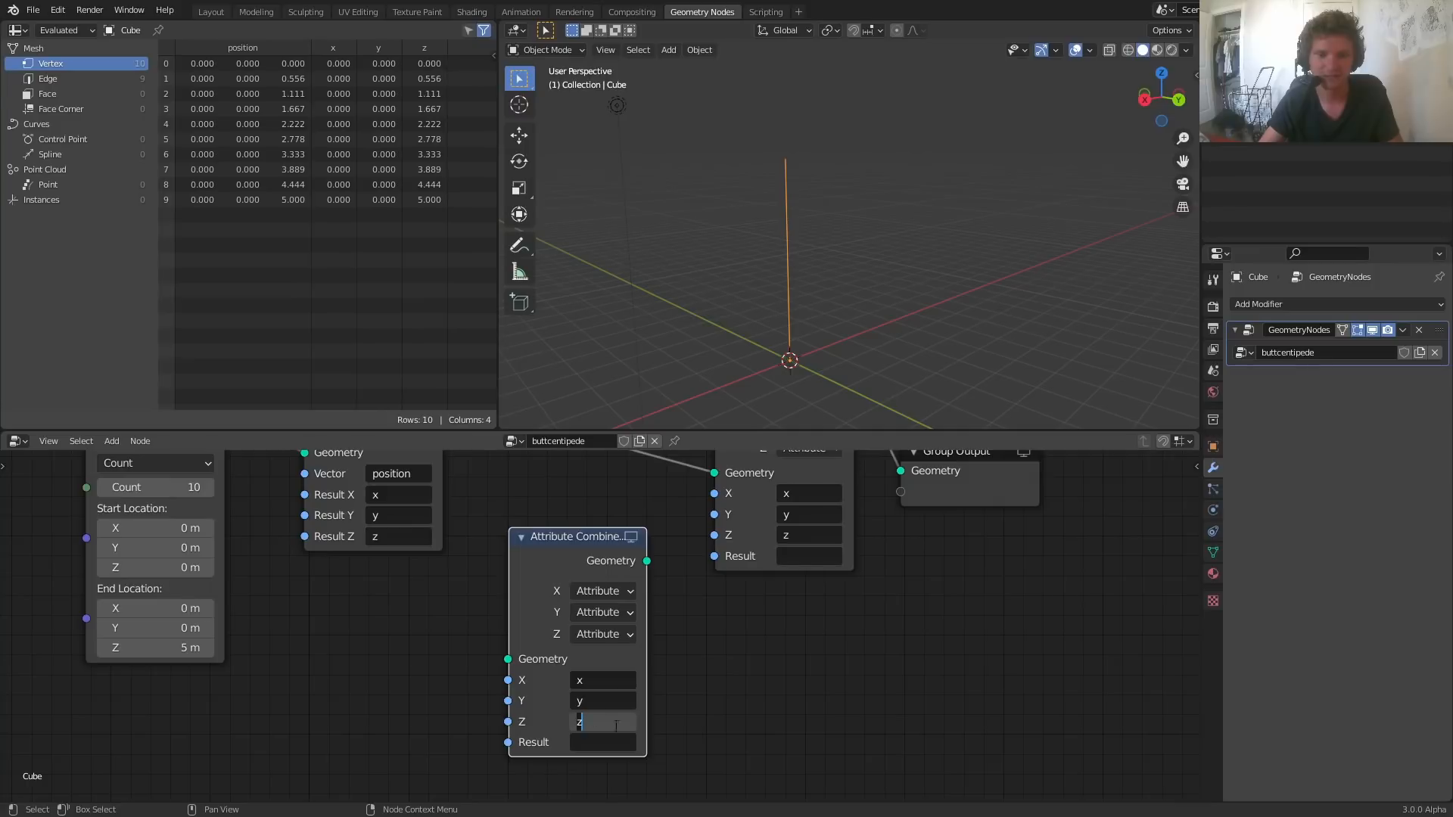
{"action": "key", "text": "BackSpace"}
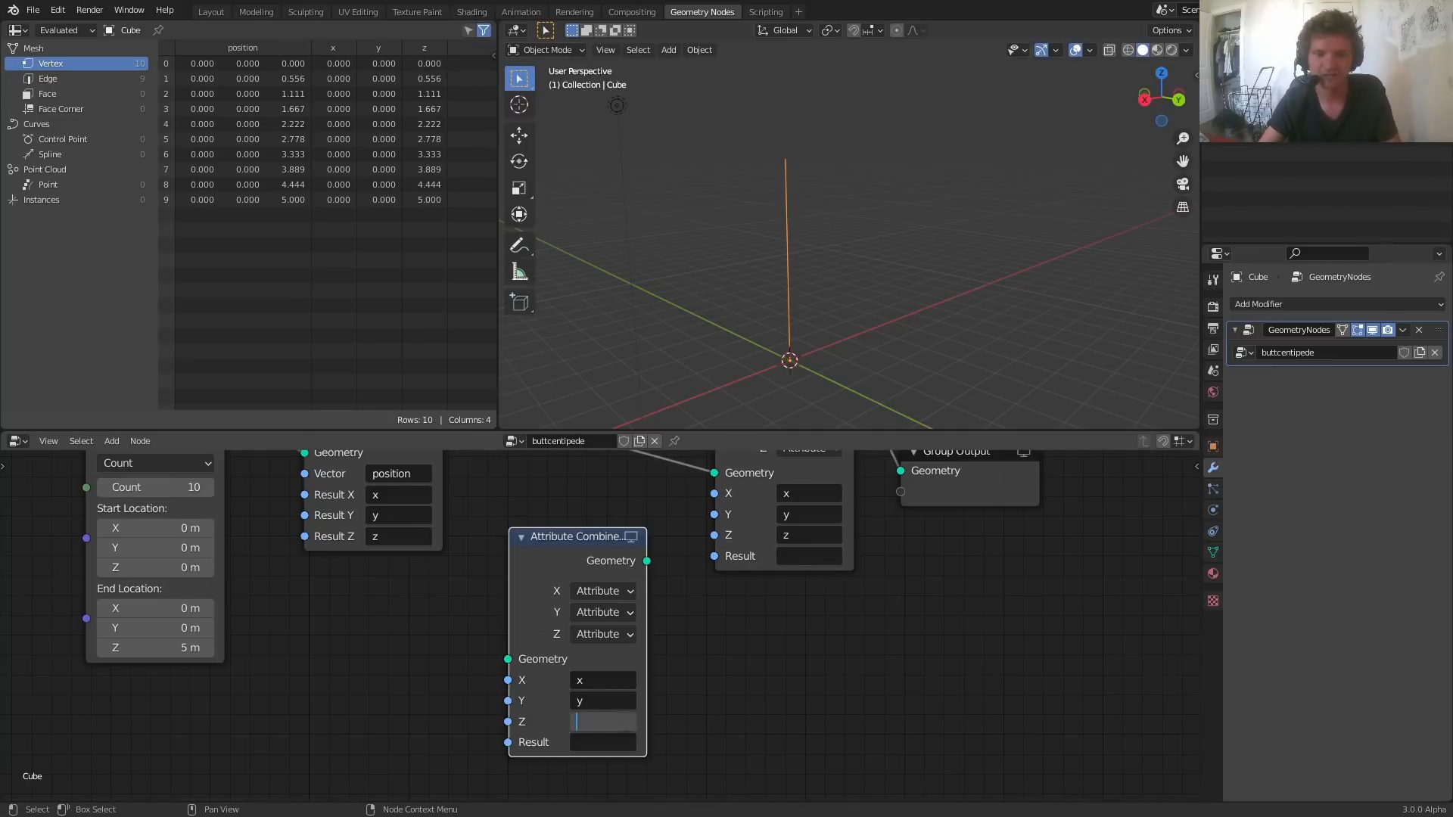
{"action": "key", "text": "Return"}
Step: Delete the duplicated Attribute Combine XYZ node
{"action": "left_click", "coordinate": [811, 534]}
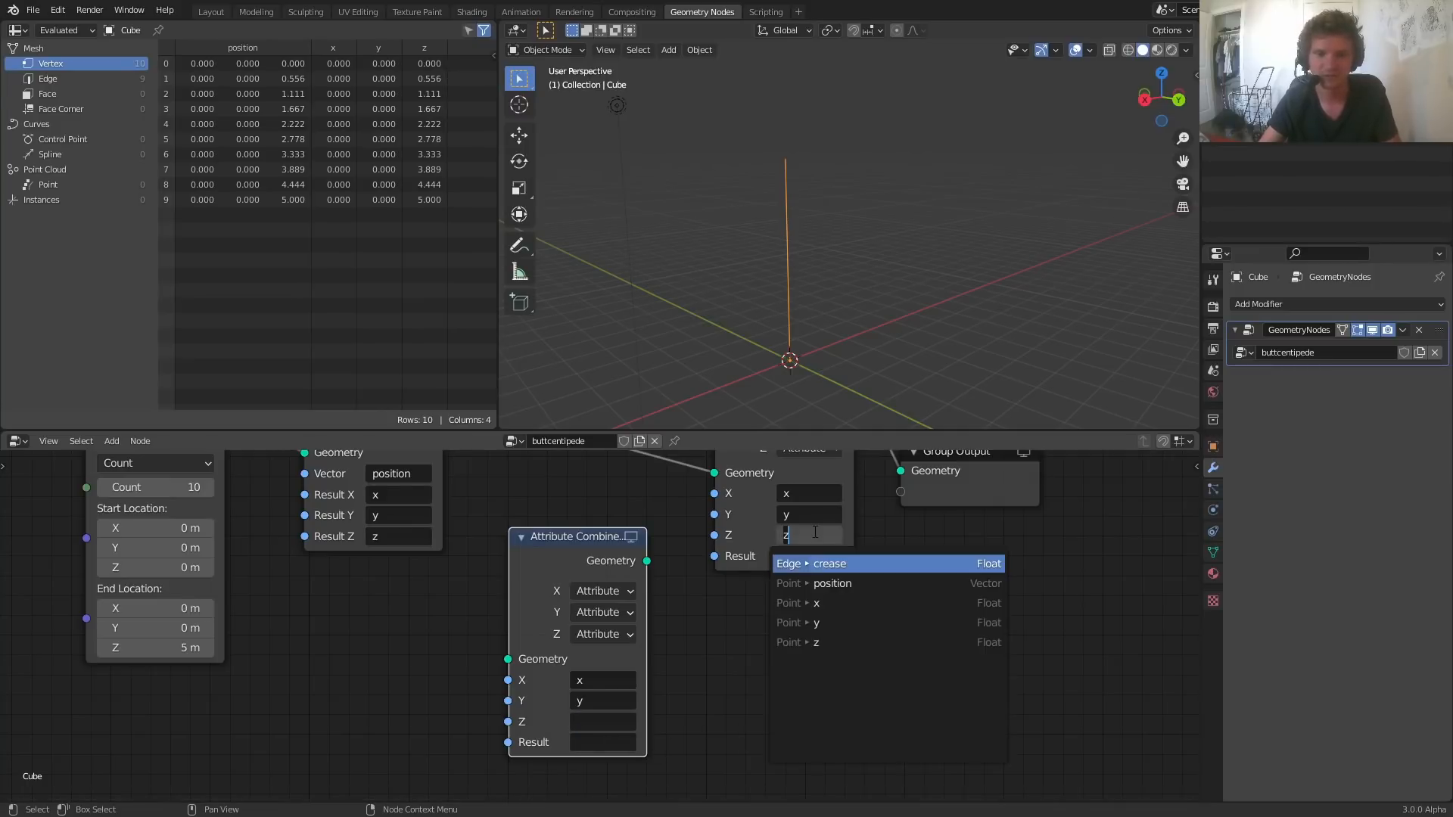
{"action": "left_click", "coordinate": [729, 577]}
{"action": "middle_click_drag", "start_coordinate": [729, 577], "coordinate": [861, 693]}
{"action": "scroll", "coordinate": [606, 621], "scroll_direction": "down", "scroll_amount": 3}
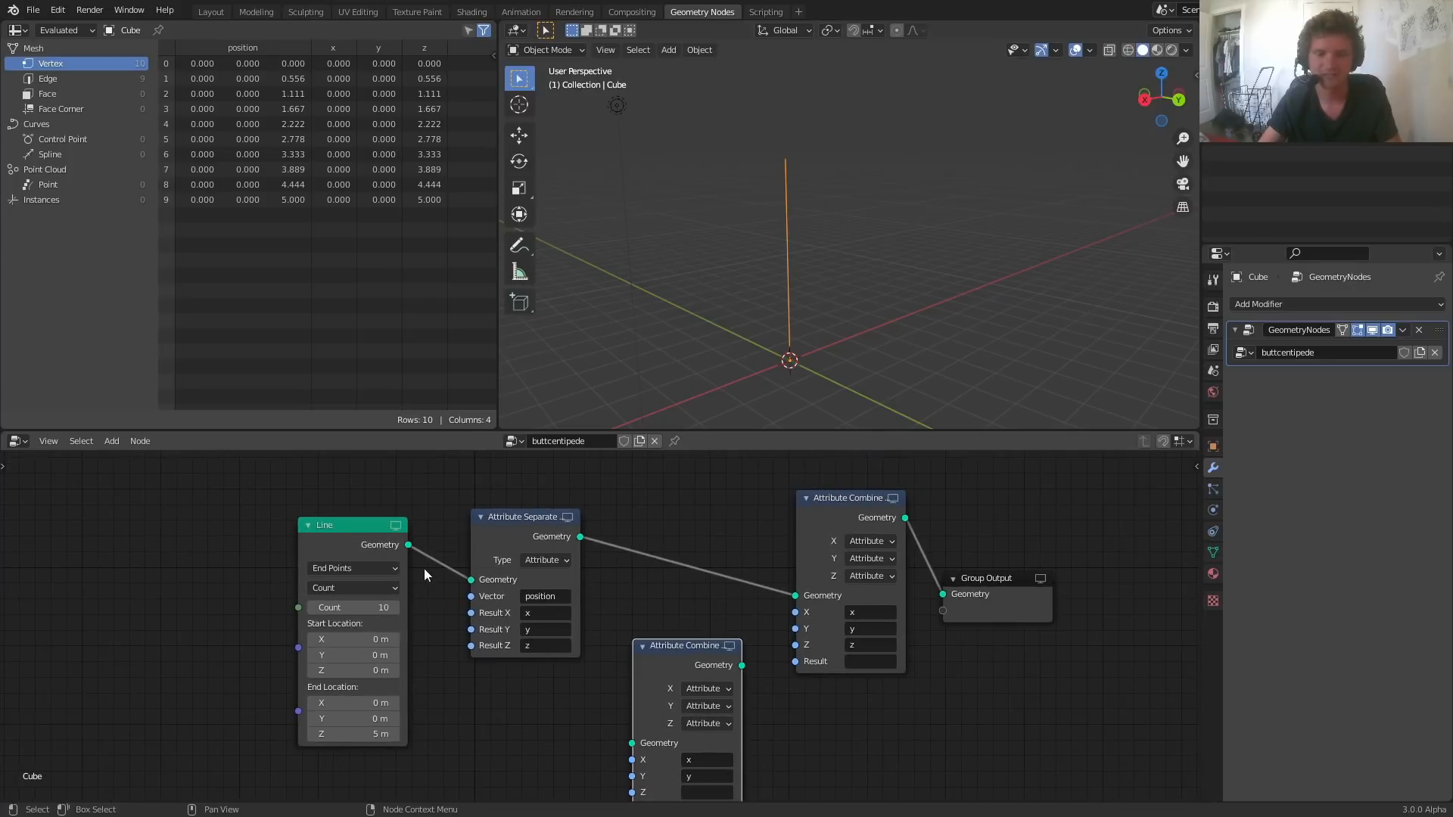
{"action": "mouse_move", "coordinate": [671, 654]}
{"action": "left_mouse_down"}
{"action": "mouse_move", "coordinate": [651, 603]}
{"action": "mouse_move", "coordinate": [670, 656]}
{"action": "left_mouse_up"}
{"action": "key", "text": "x"}
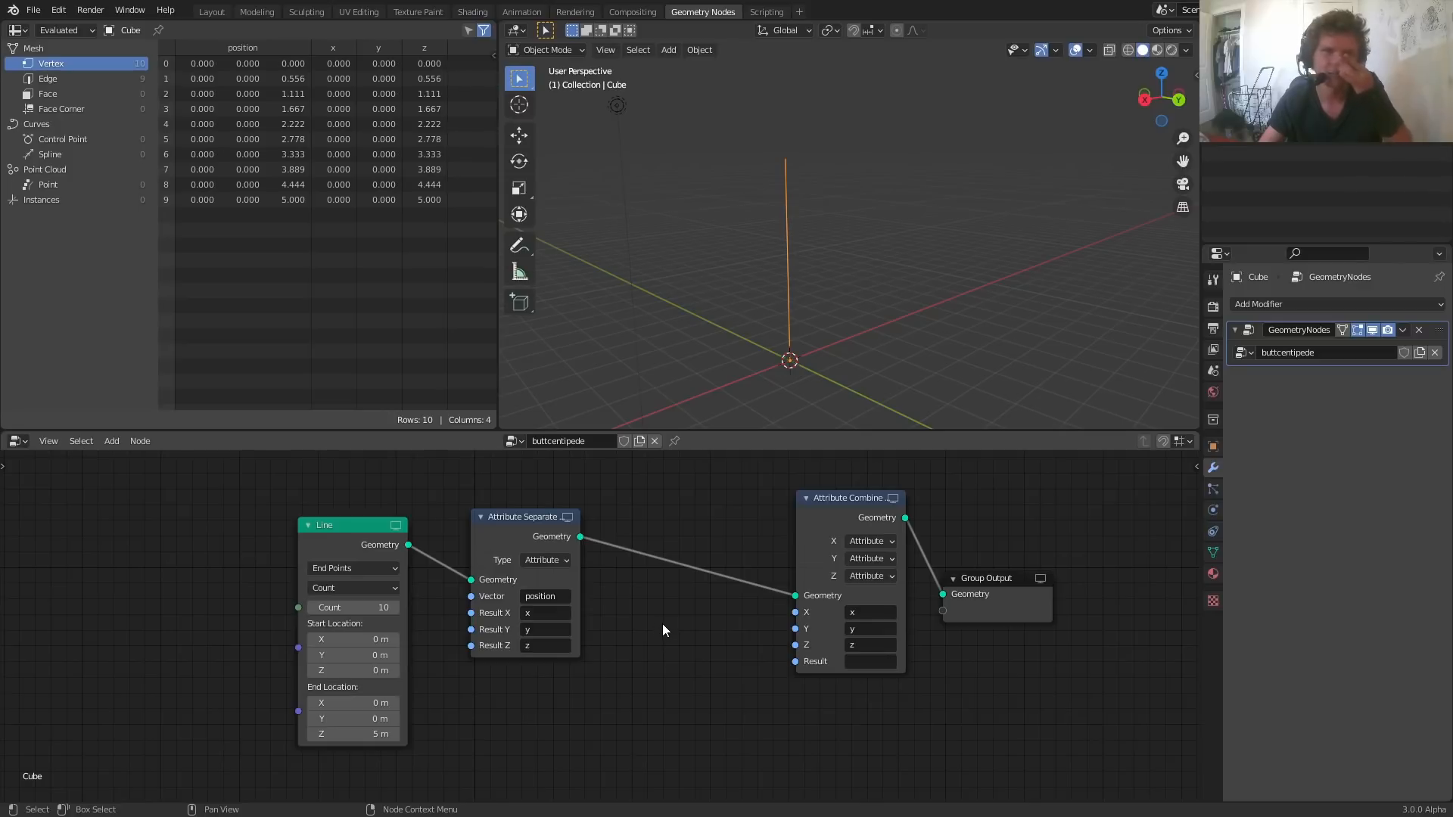
Step: Set the Result of the Attribute Combine XYZ node to the position attribute
{"action": "scroll", "coordinate": [819, 575], "scroll_direction": "up", "scroll_amount": 1}
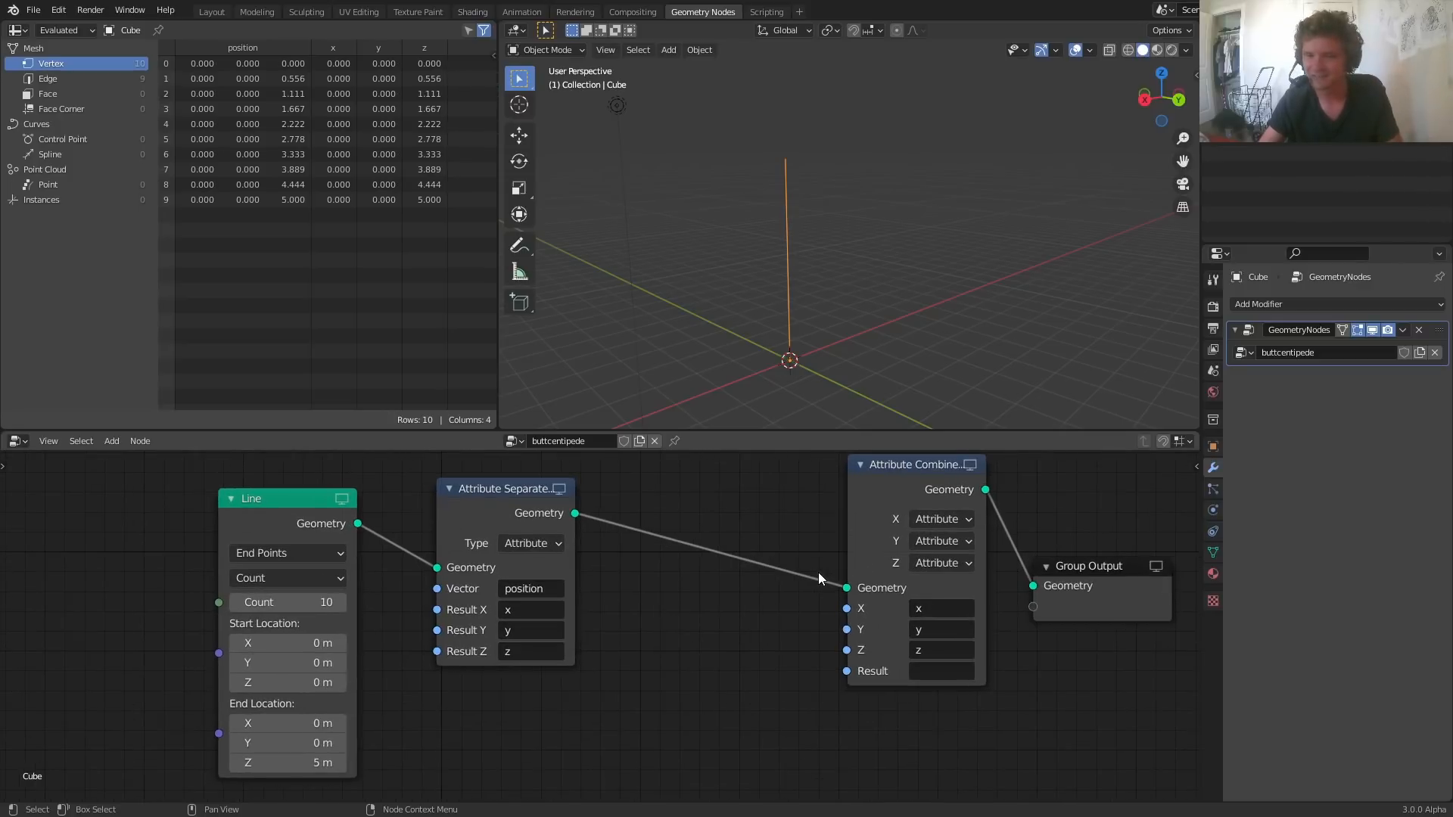
{"action": "middle_click_drag", "start_coordinate": [819, 579], "coordinate": [676, 612]}
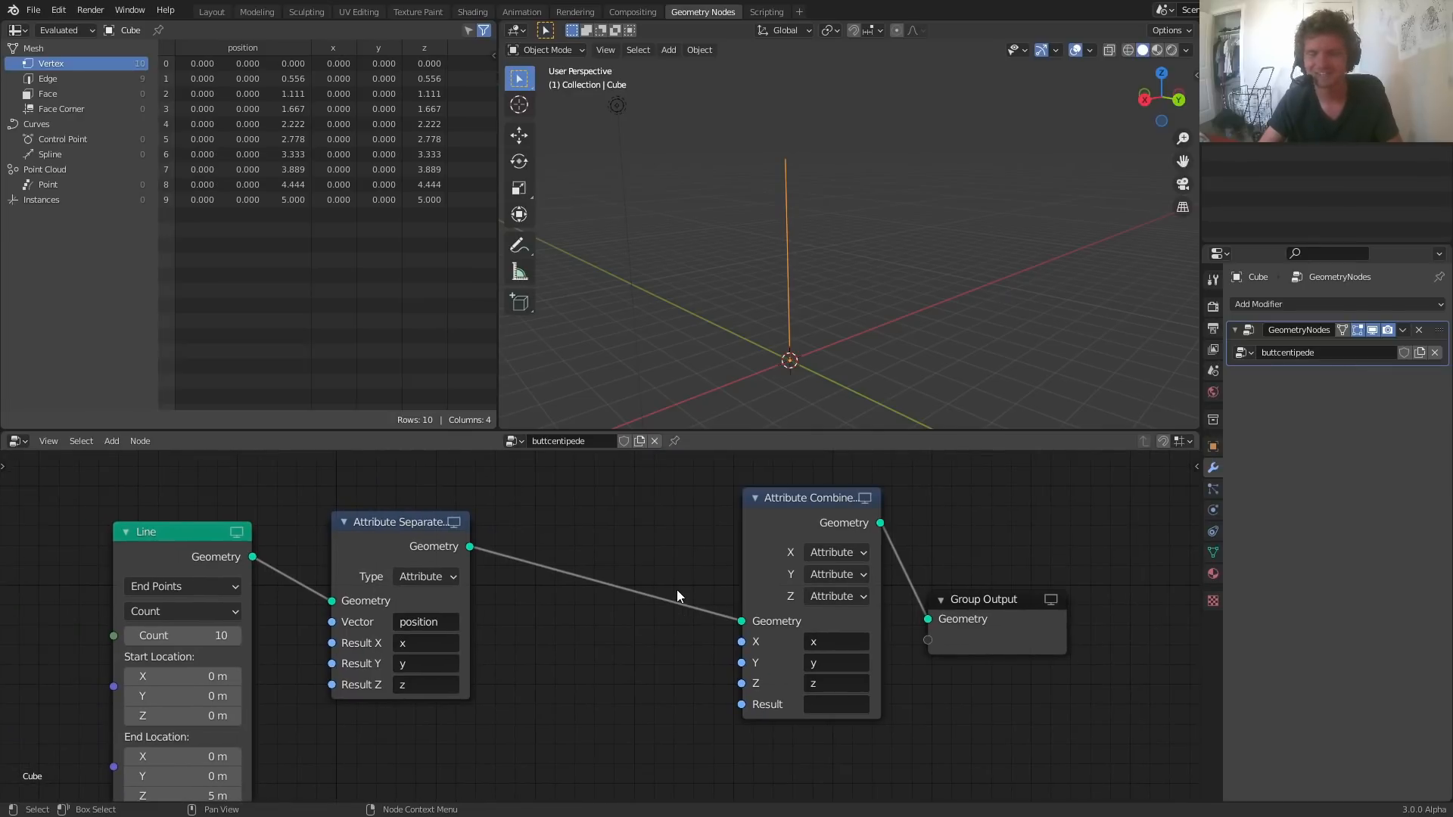
{"action": "scroll", "coordinate": [676, 589], "scroll_direction": "up", "scroll_amount": 1}
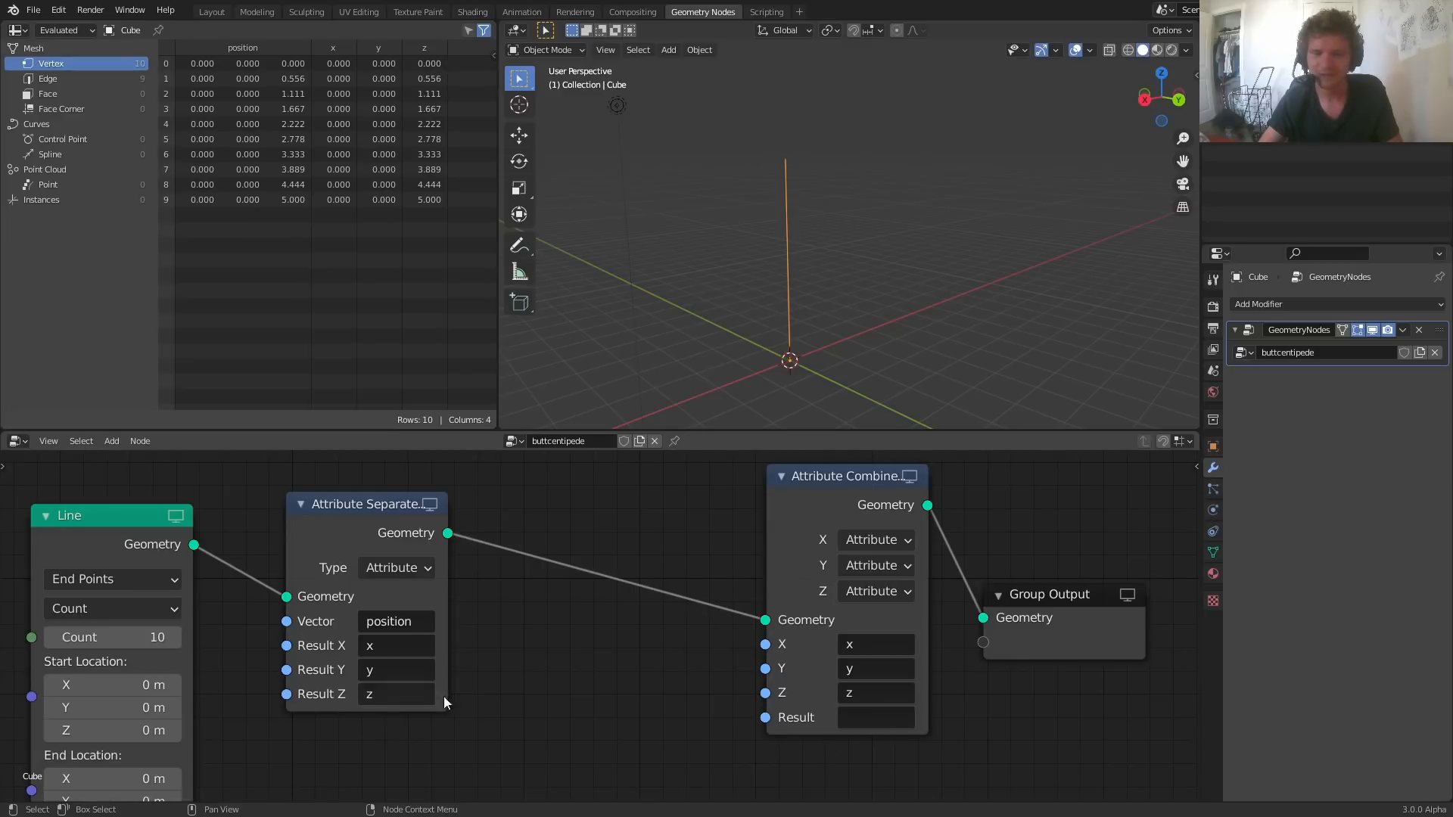
{"action": "left_click", "coordinate": [853, 724]}
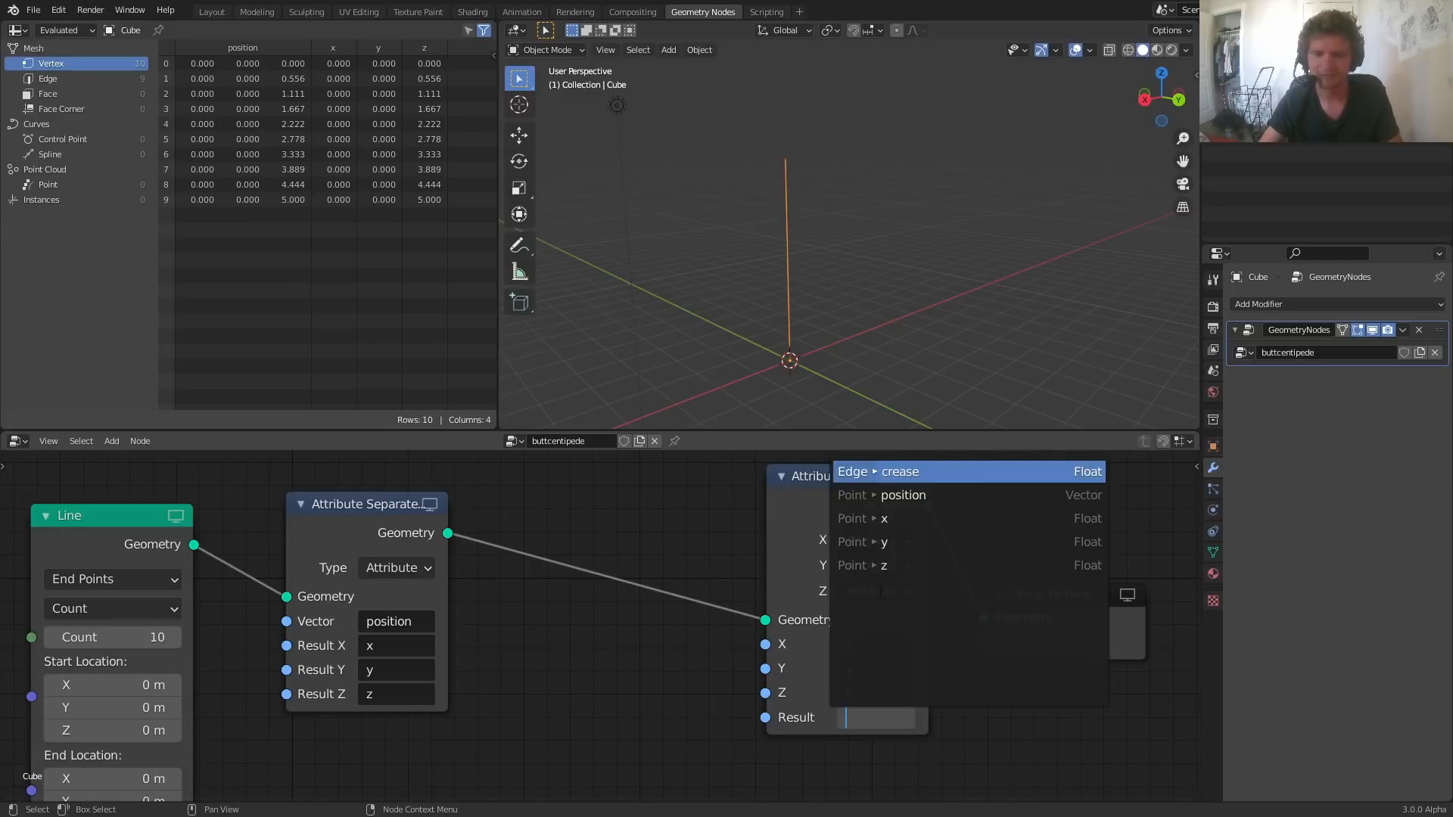
{"action": "left_click", "coordinate": [897, 494]}
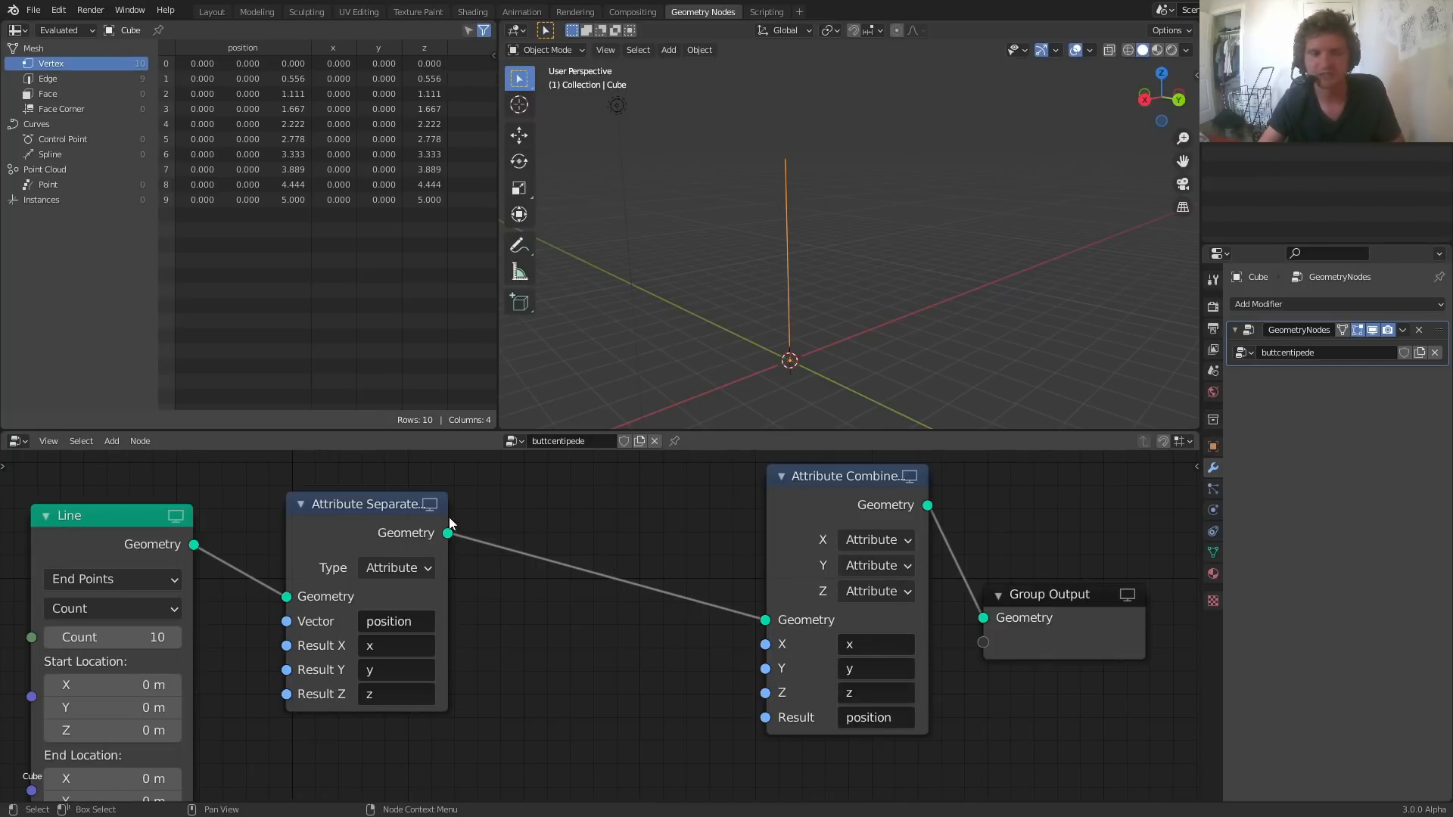
Step: Insert an Attribute Math node between the Attribute Separate XYZ and Attribute Combine XYZ nodes
{"action": "key", "text": "shift+a"}
{"action": "left_click", "coordinate": [583, 513]}
{"action": "type", "text": "atrri"}
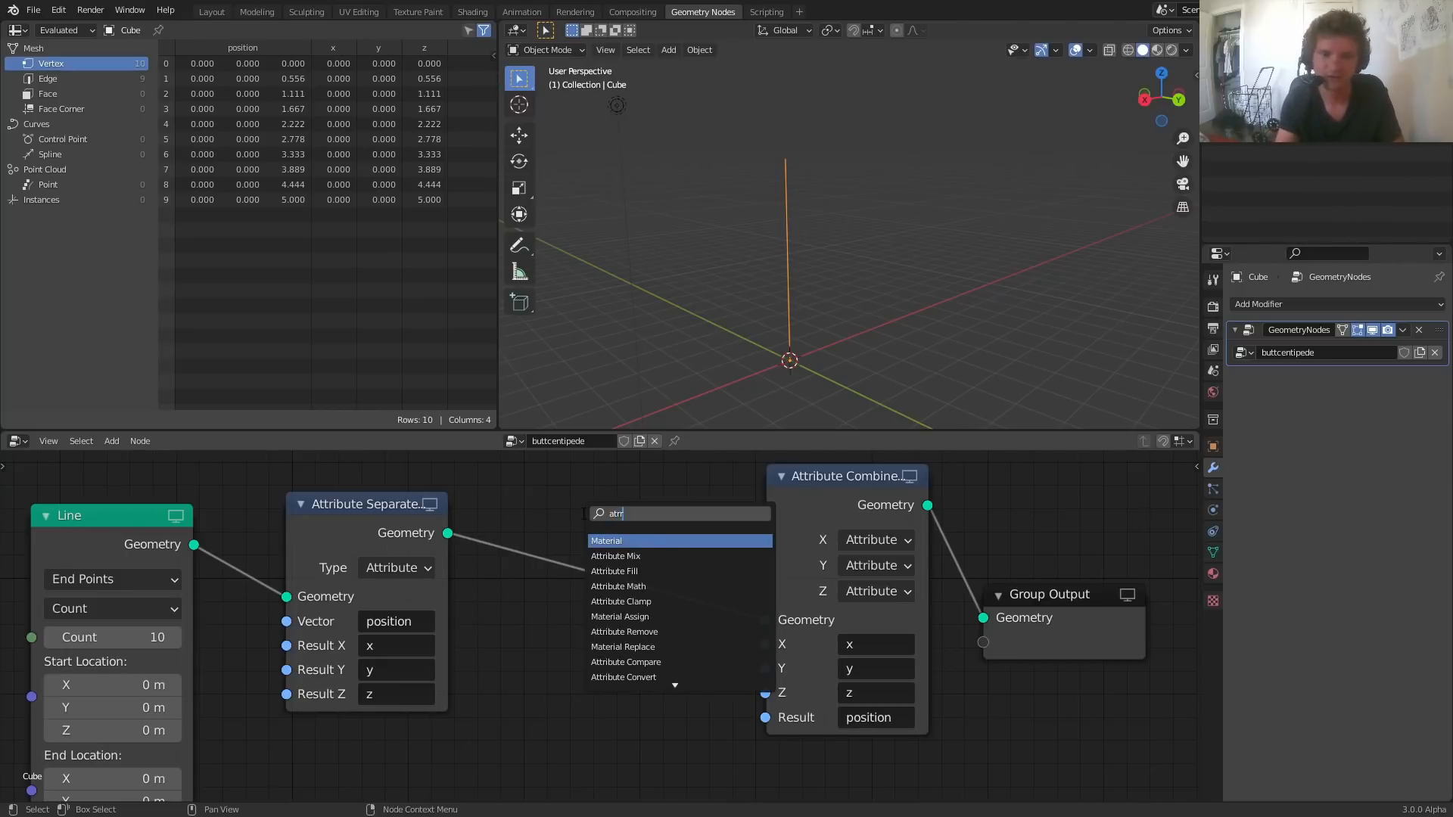
{"action": "key", "text": "BackSpace"}
{"action": "key", "text": "BackSpace"}
{"action": "type", "text": "tri"}
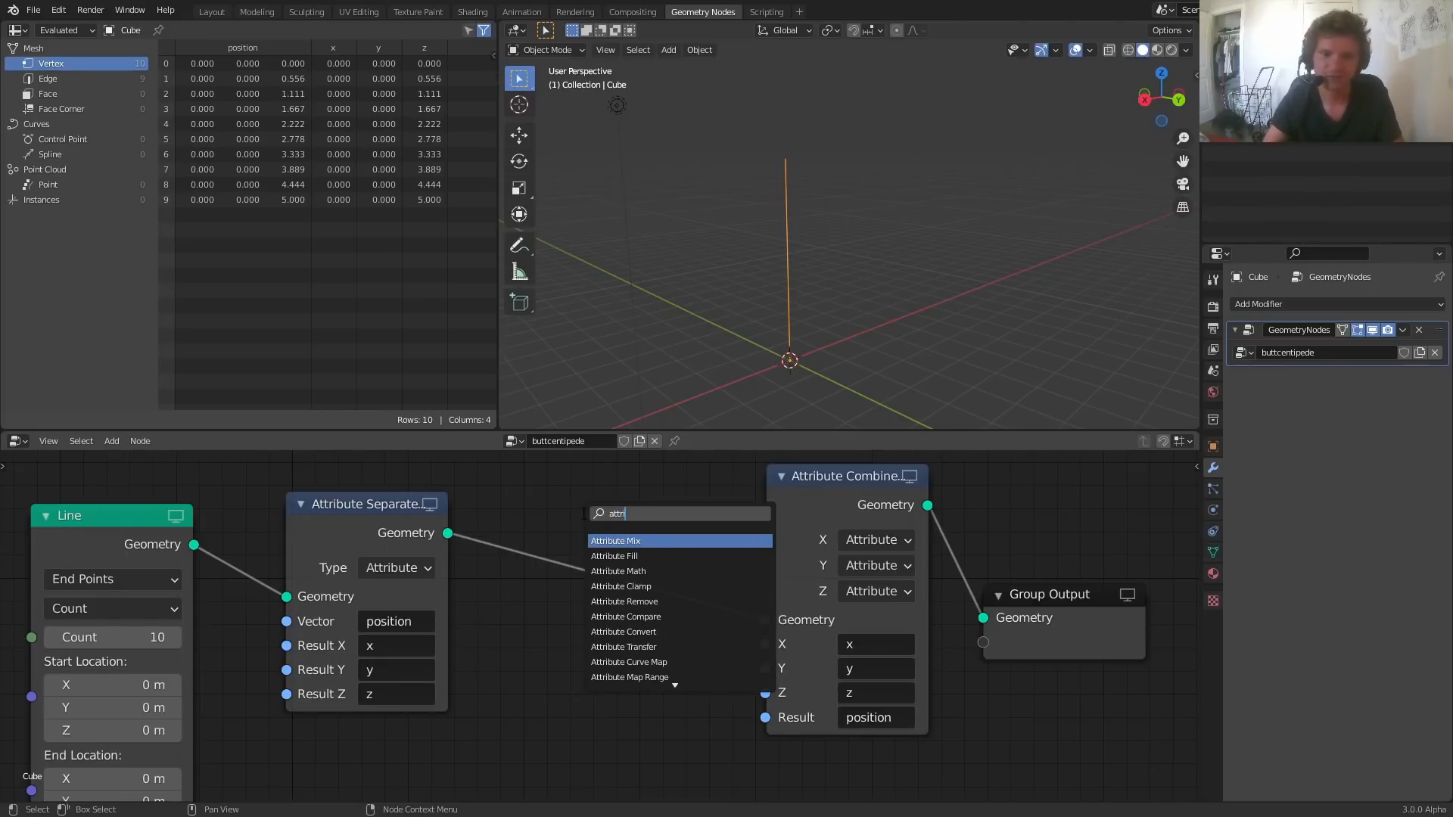
{"action": "key", "text": "Down"}
{"action": "key", "text": "Down"}
{"action": "key", "text": "Return"}
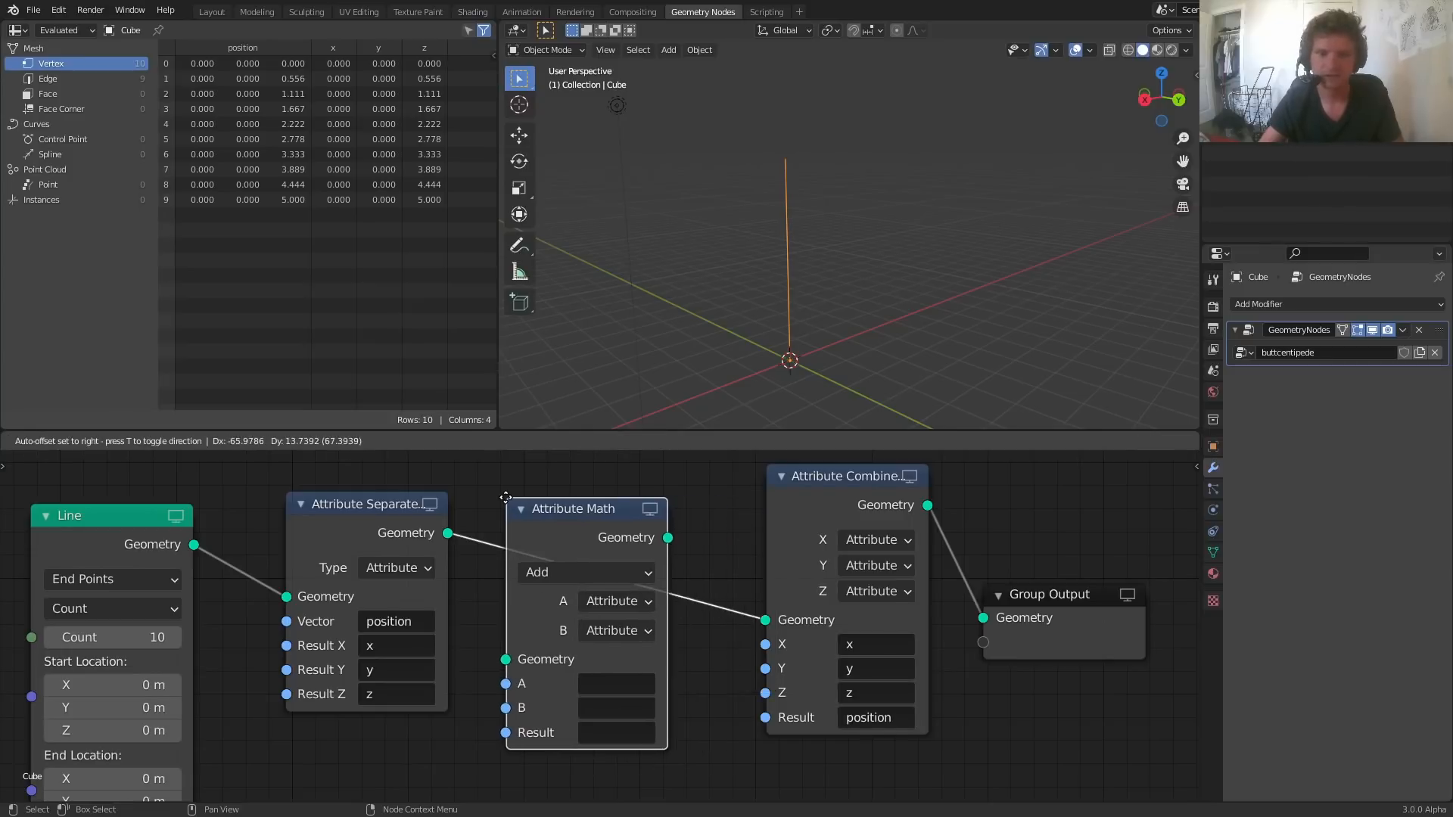
{"action": "left_click", "coordinate": [545, 505]}
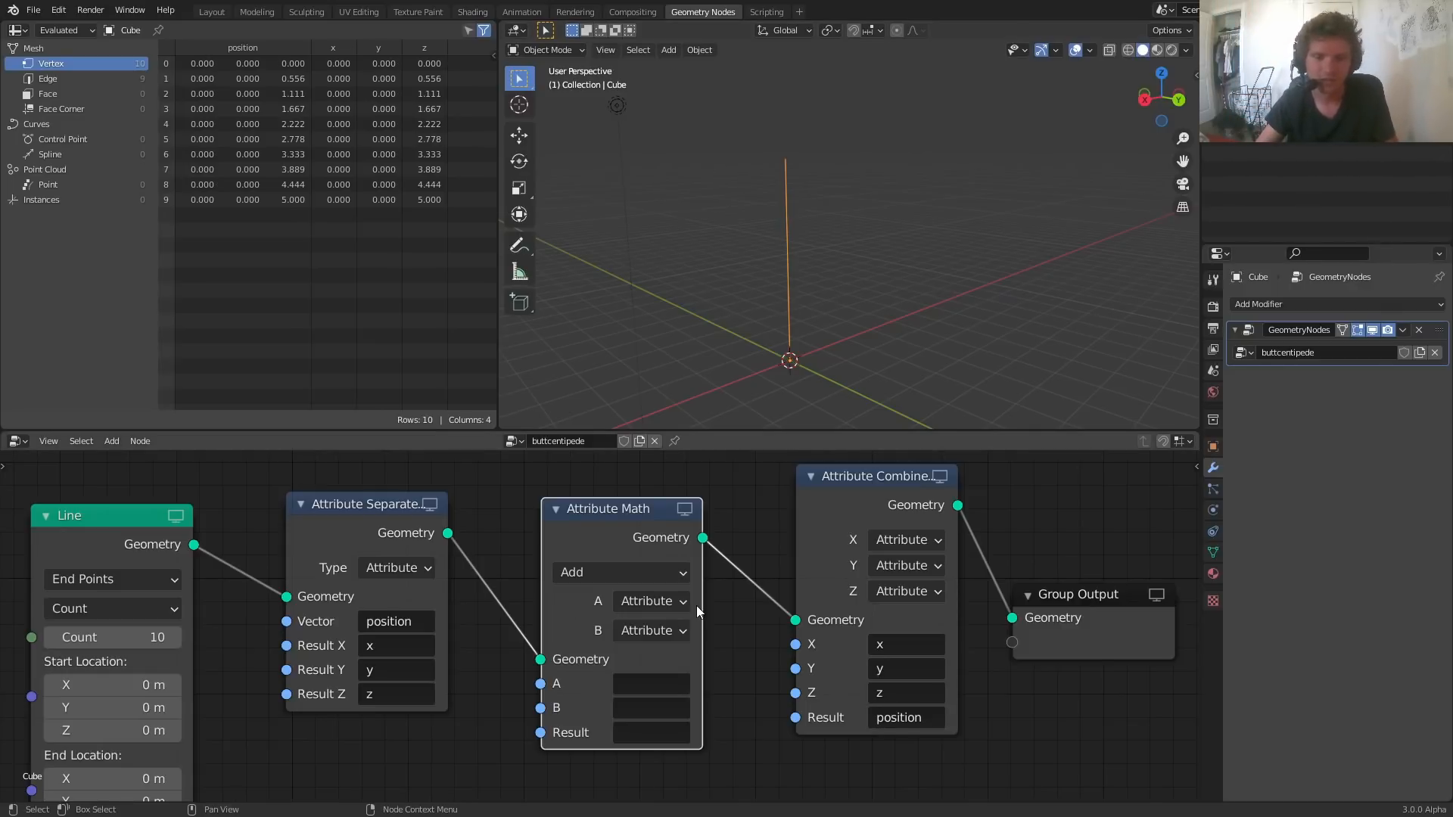
Step: Set the Attribute Math node to Cosine, with attribute z as input A and x as the Result
{"action": "left_click", "coordinate": [634, 572]}
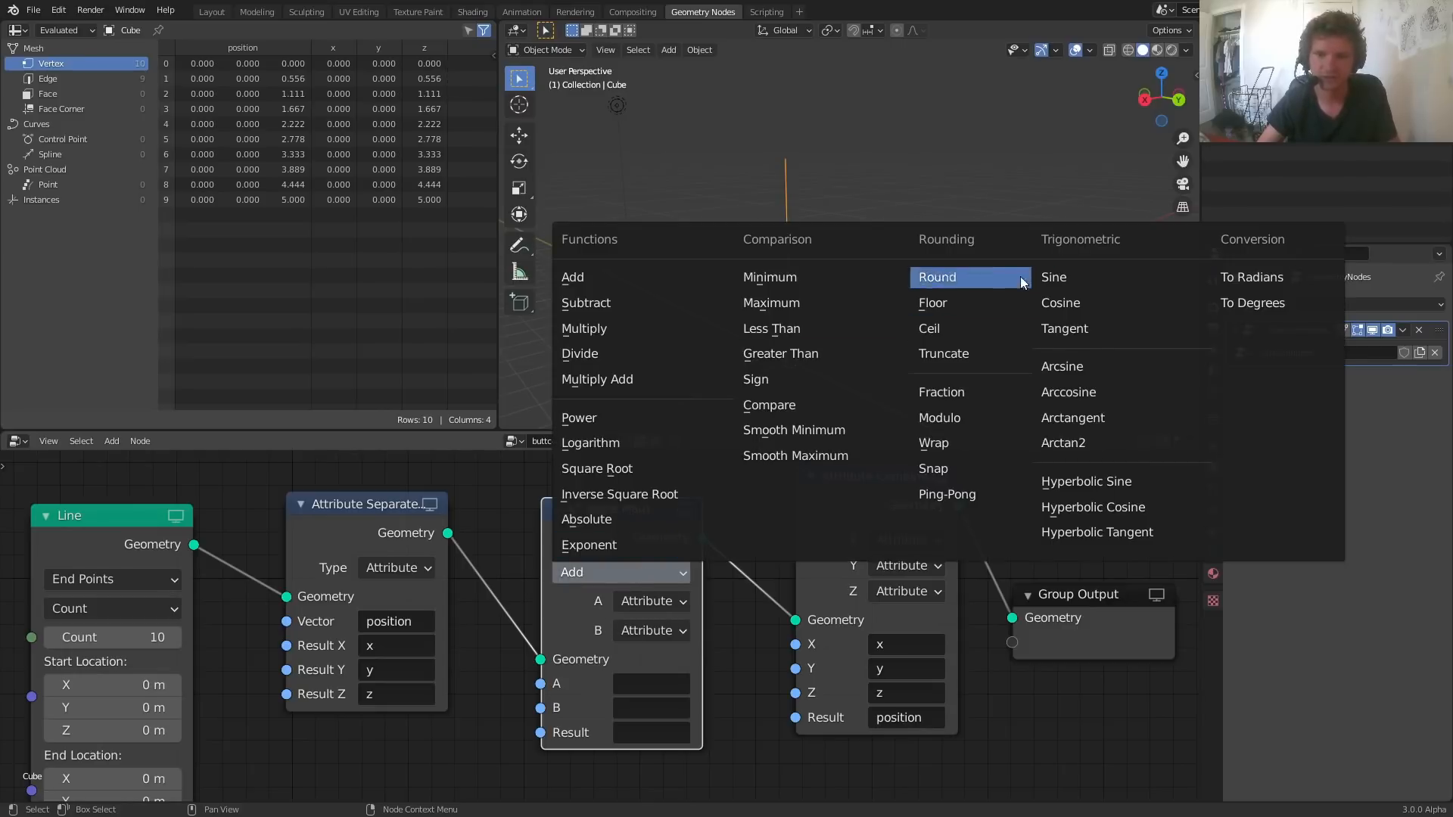
{"action": "left_click", "coordinate": [1059, 303]}
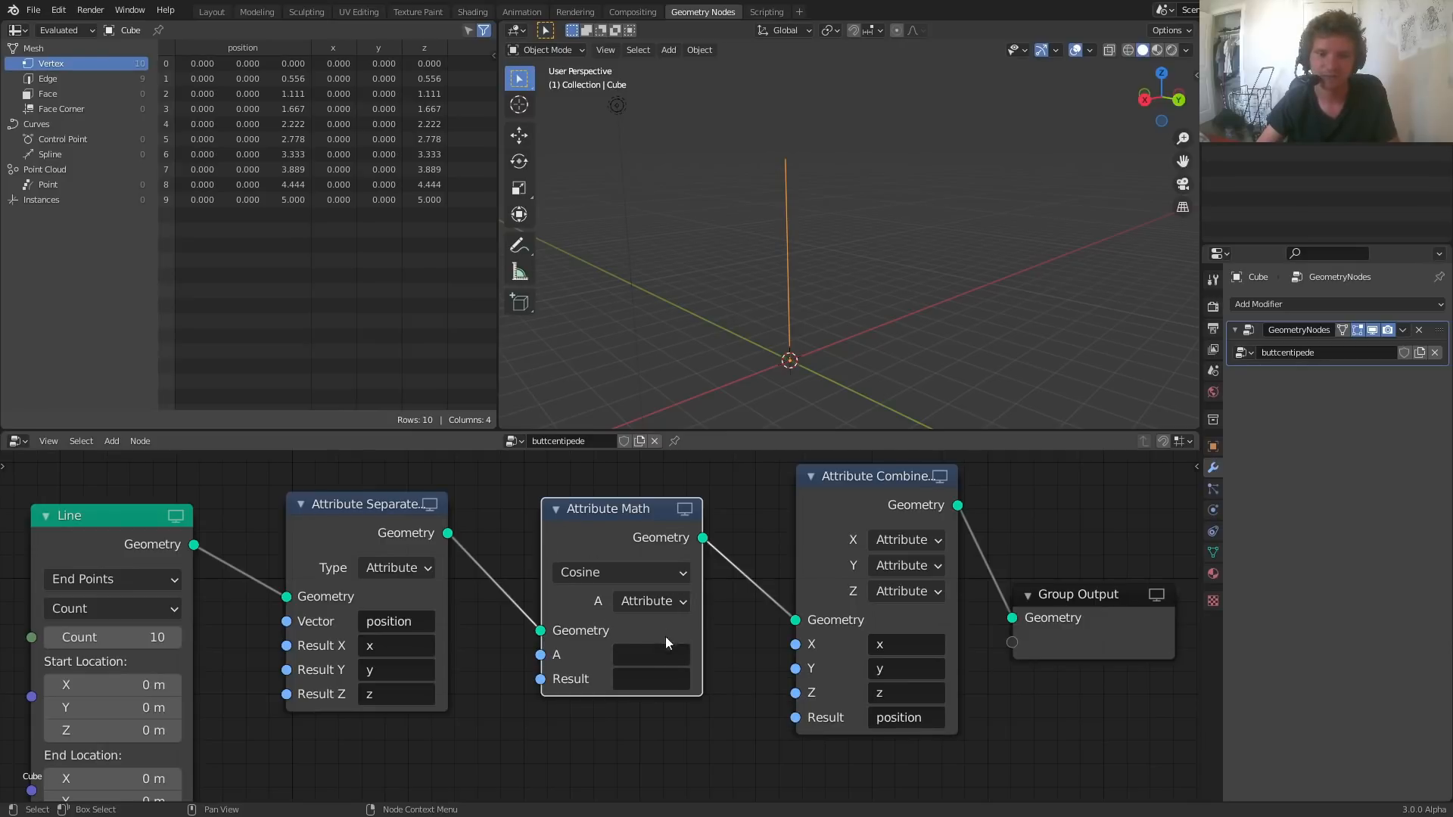
{"action": "left_click", "coordinate": [647, 656]}
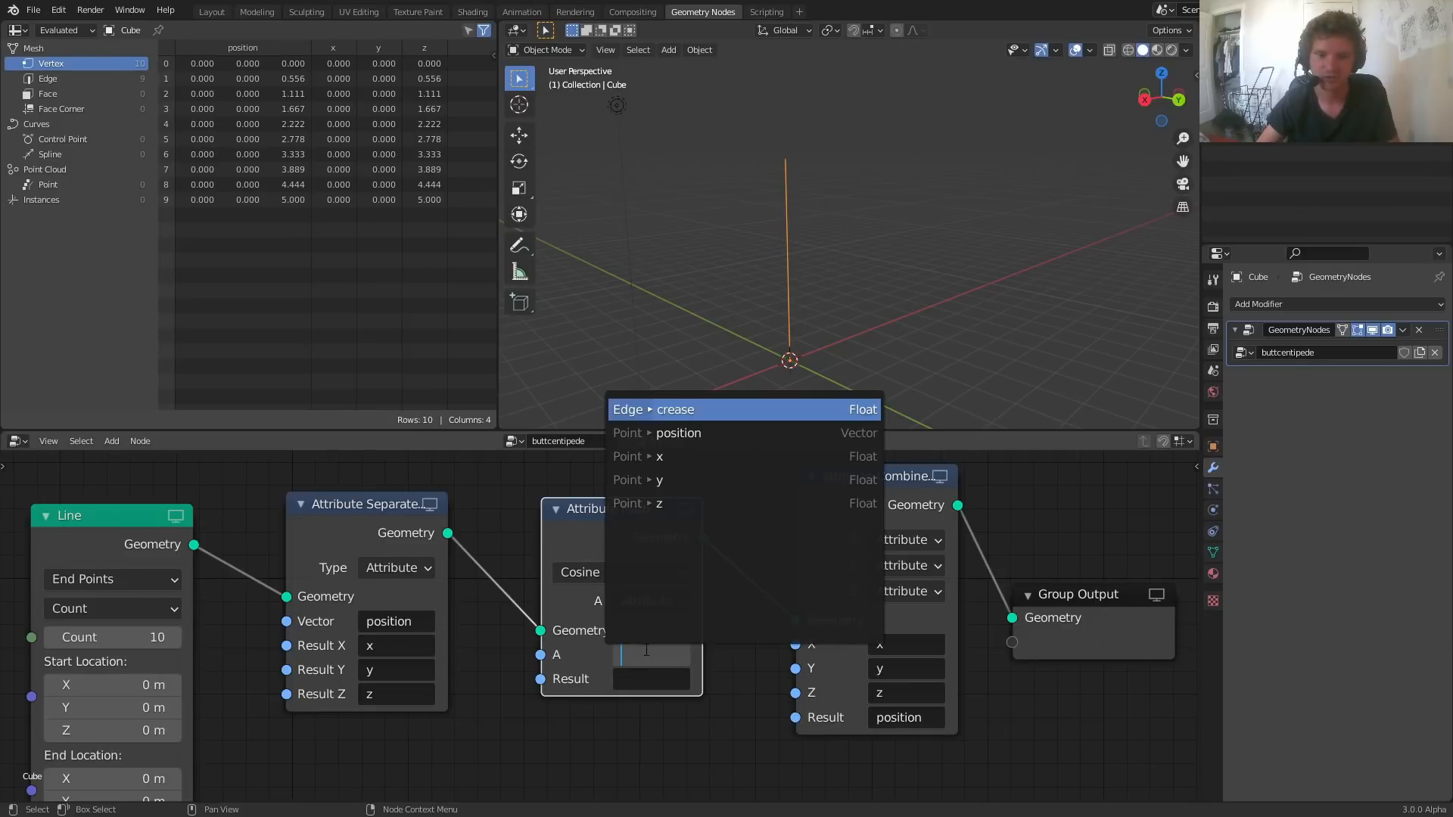
{"action": "left_click", "coordinate": [652, 504]}
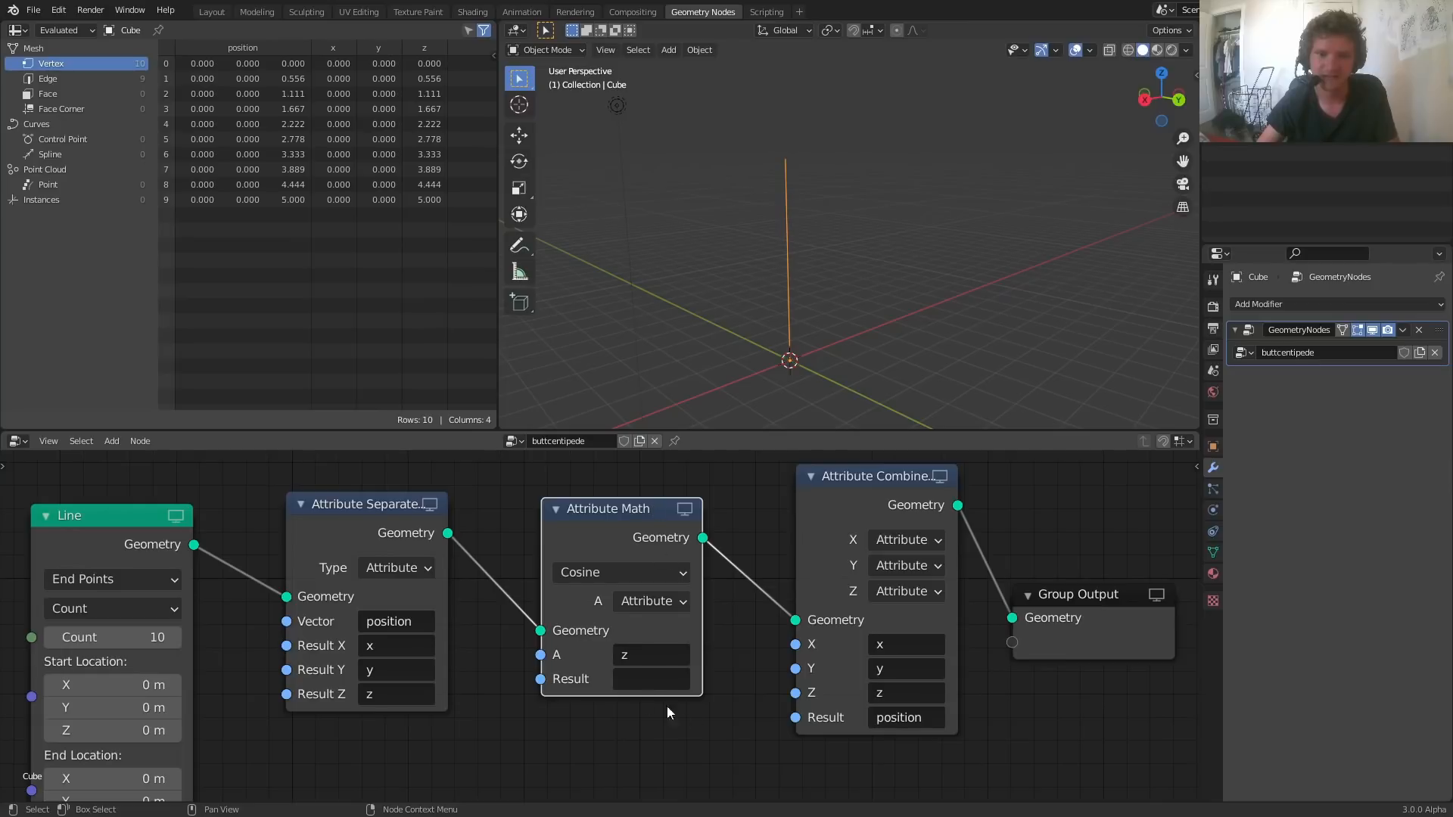
{"action": "left_click", "coordinate": [636, 680]}
{"action": "type", "text": "x"}
{"action": "key", "text": "Return"}
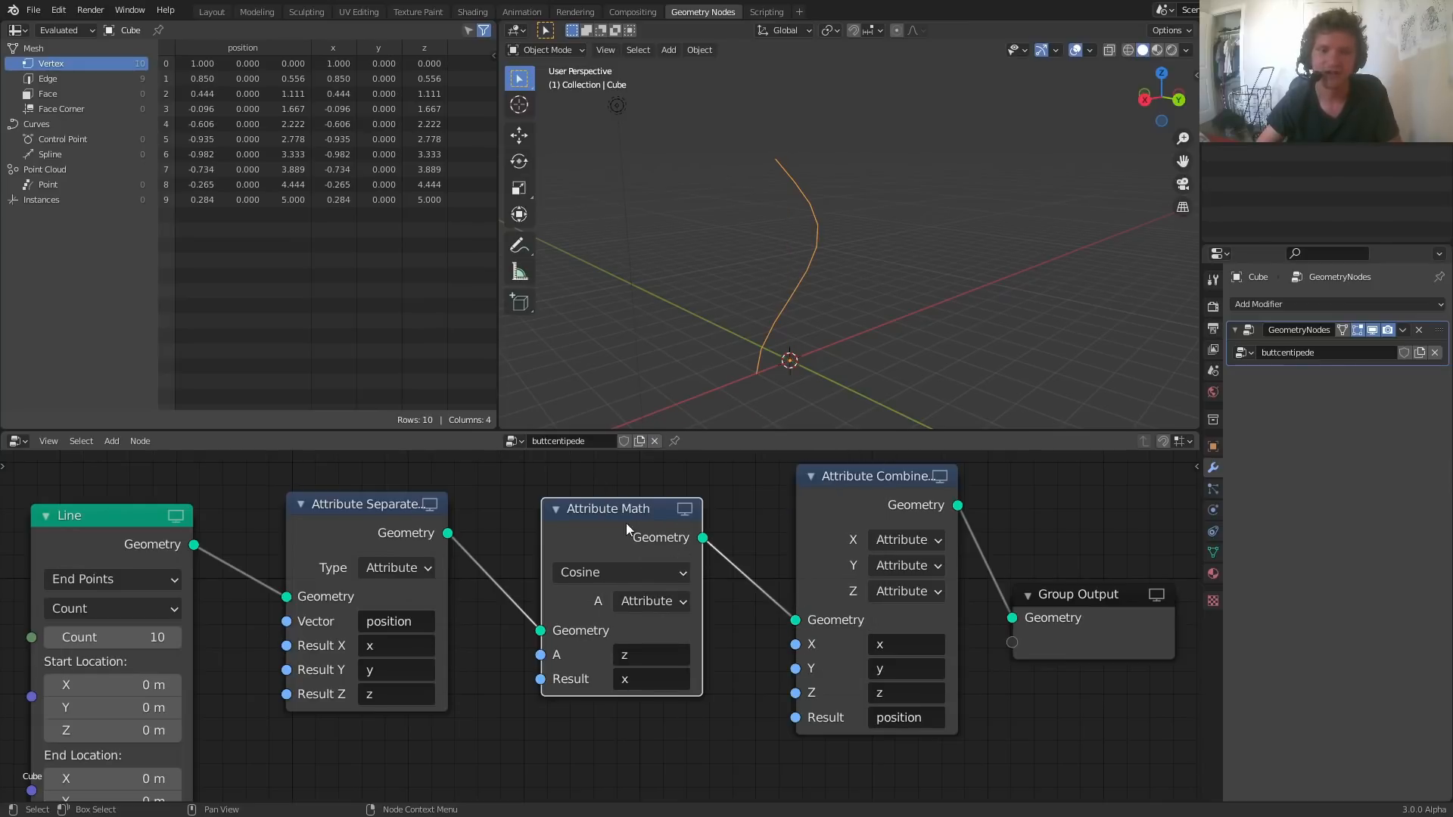
Step: Try the Add operation on the Attribute Math node and undo the change
{"action": "left_click", "coordinate": [647, 664]}
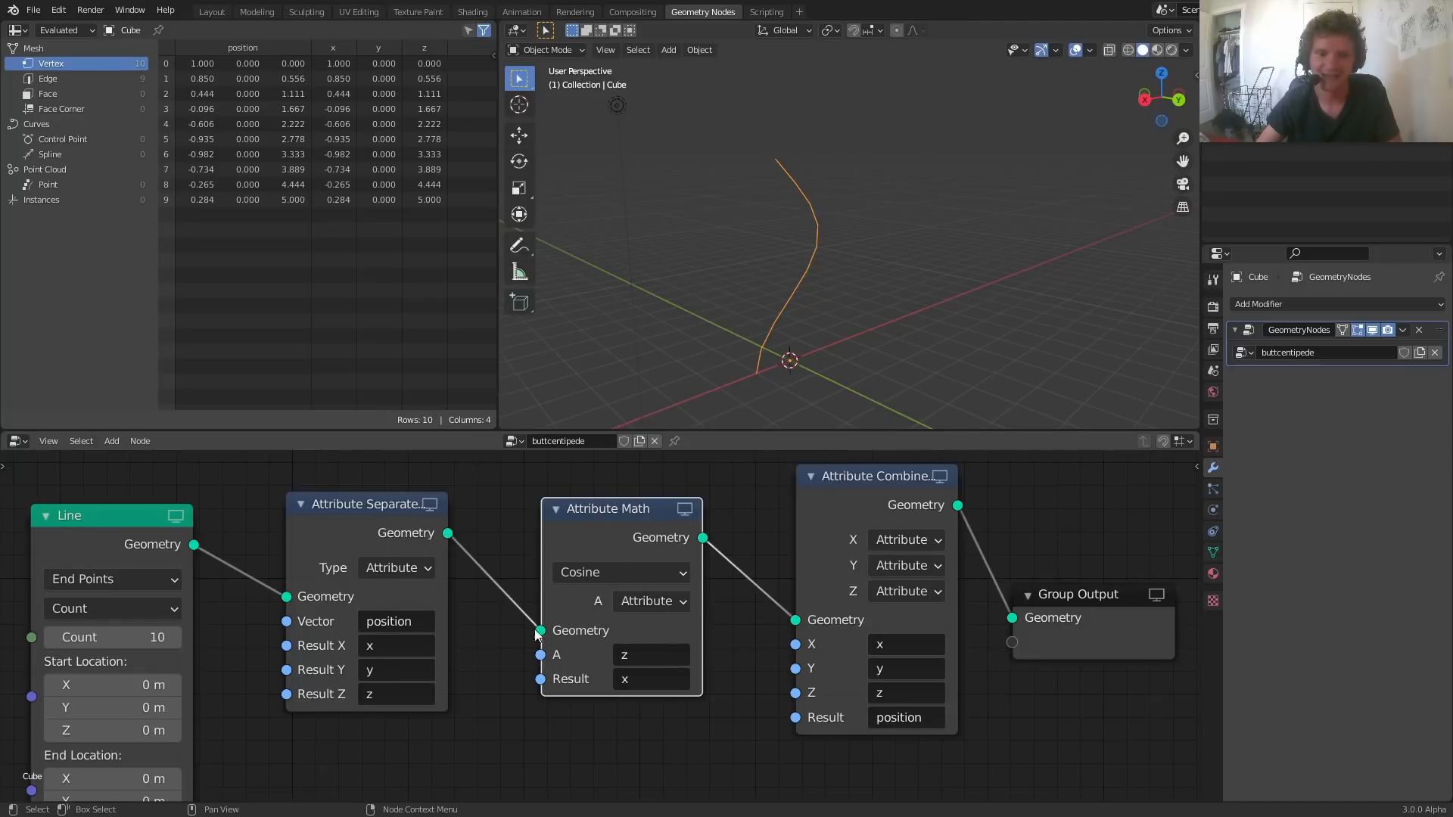
{"action": "left_click", "coordinate": [582, 572]}
{"action": "left_click", "coordinate": [588, 266]}
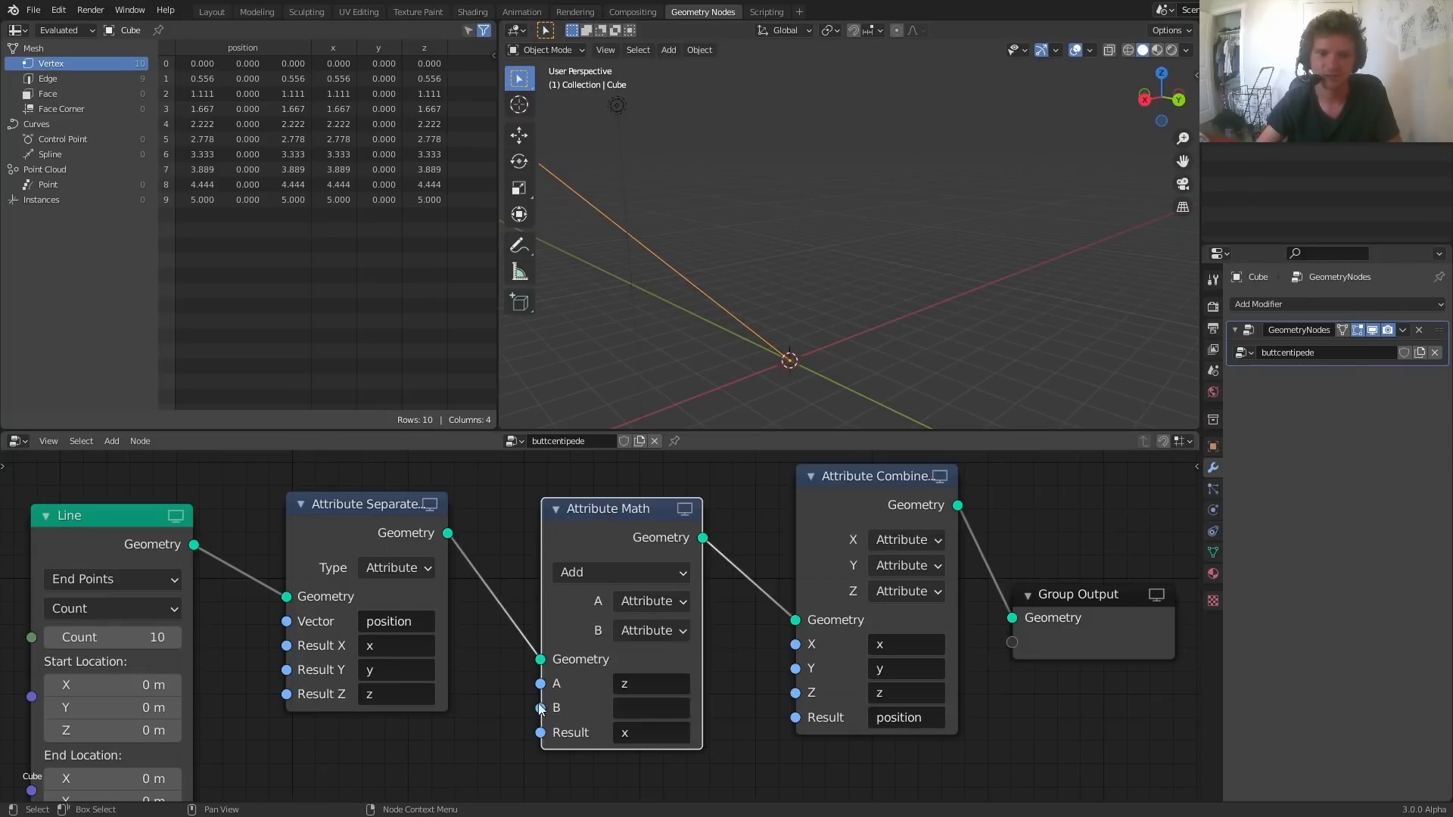
{"action": "key", "text": "ctrl+z"}
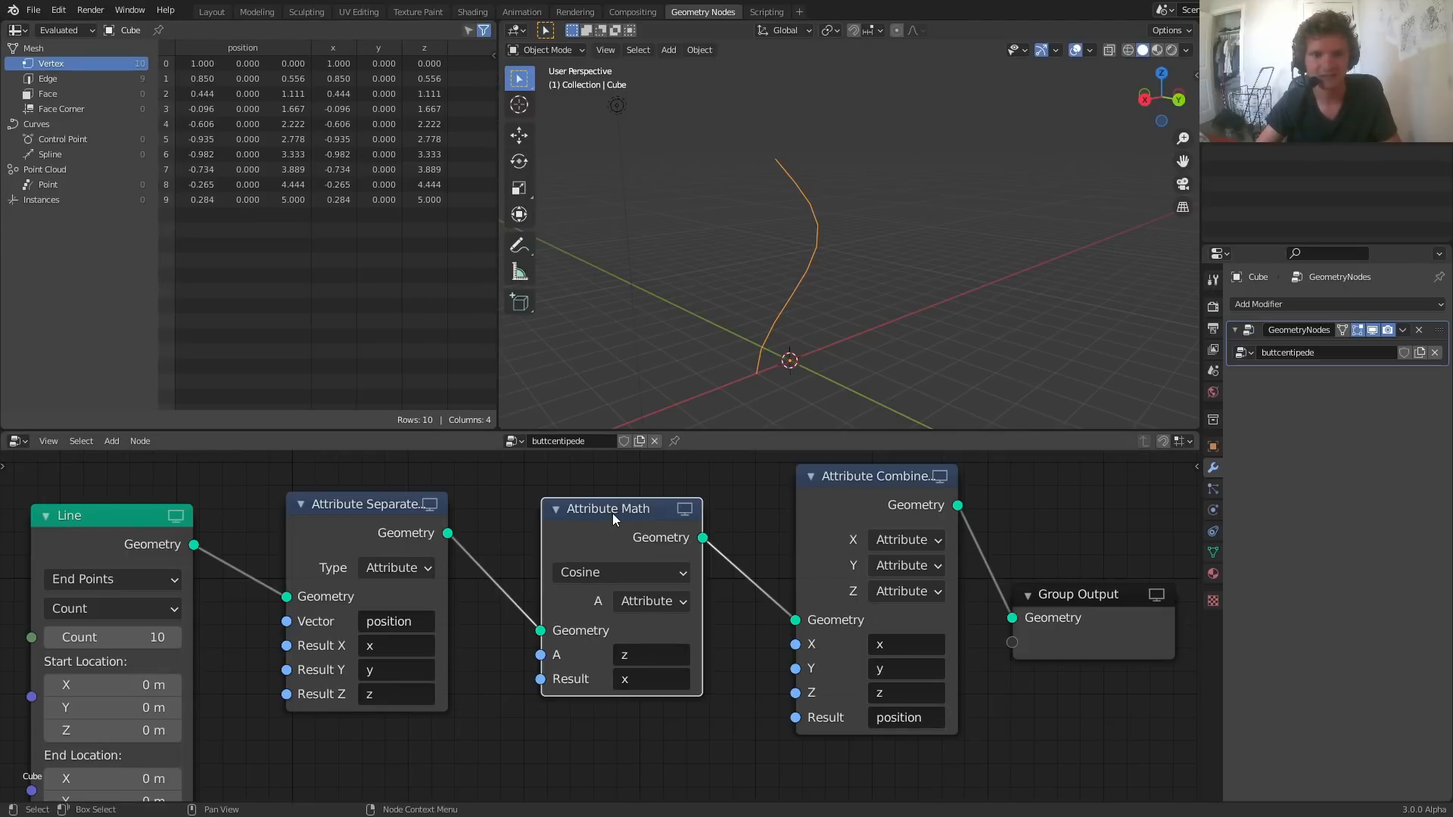
Step: Try dissolving the Cosine Attribute Math node out of the chain and undo the removal
{"action": "key", "text": "ctrl+x"}
{"action": "key", "text": "ctrl+z"}
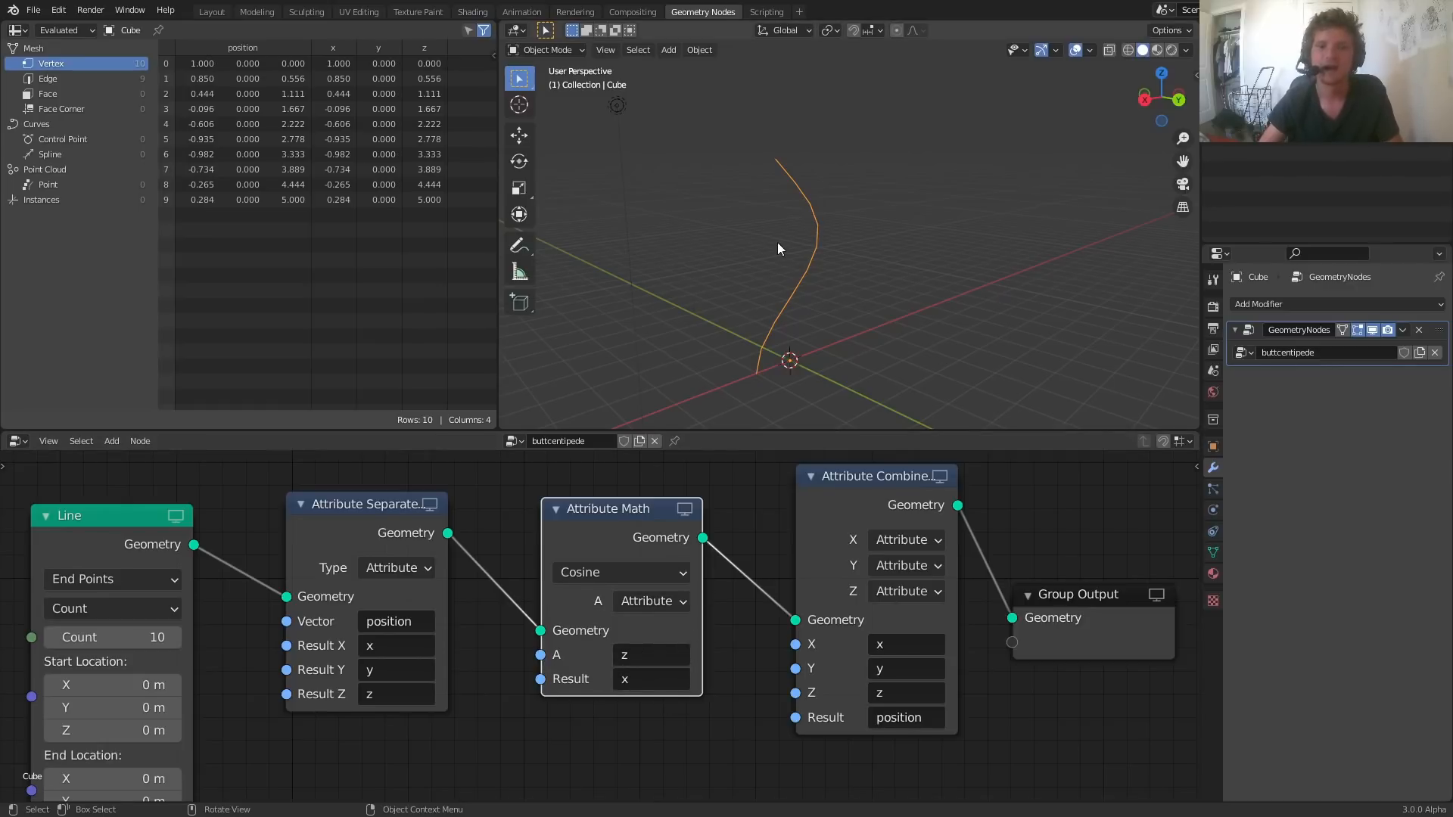
{"action": "middle_click_drag", "start_coordinate": [778, 242], "coordinate": [704, 231]}
{"action": "middle_click_drag", "start_coordinate": [782, 268], "coordinate": [797, 359]}
Step: Duplicate the Cosine Attribute Math node and insert the copy just before the Attribute Combine XYZ node
{"action": "left_click_drag", "start_coordinate": [598, 520], "coordinate": [590, 521]}
{"action": "key", "text": "shift+d"}
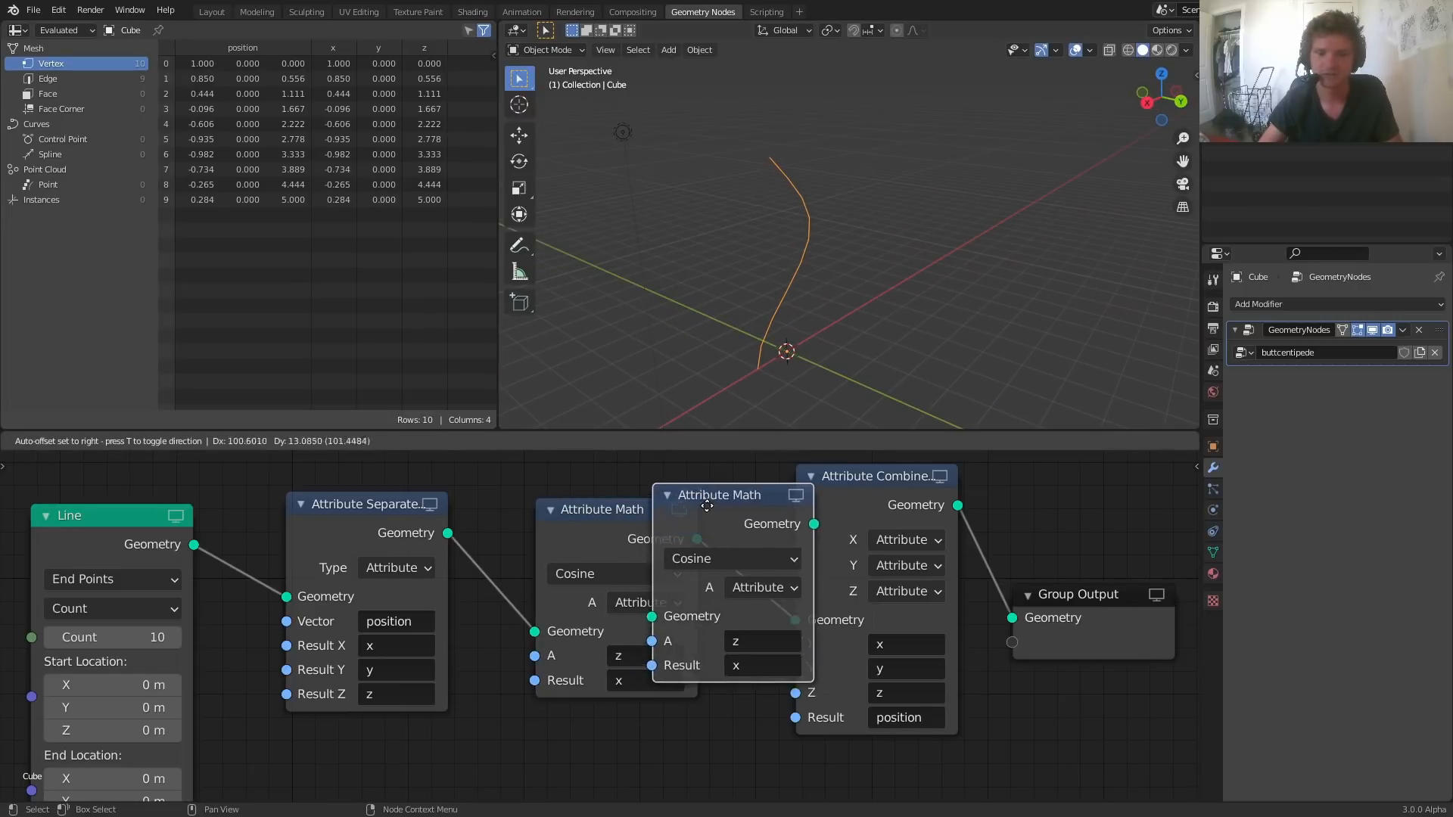
{"action": "left_click", "coordinate": [845, 506]}
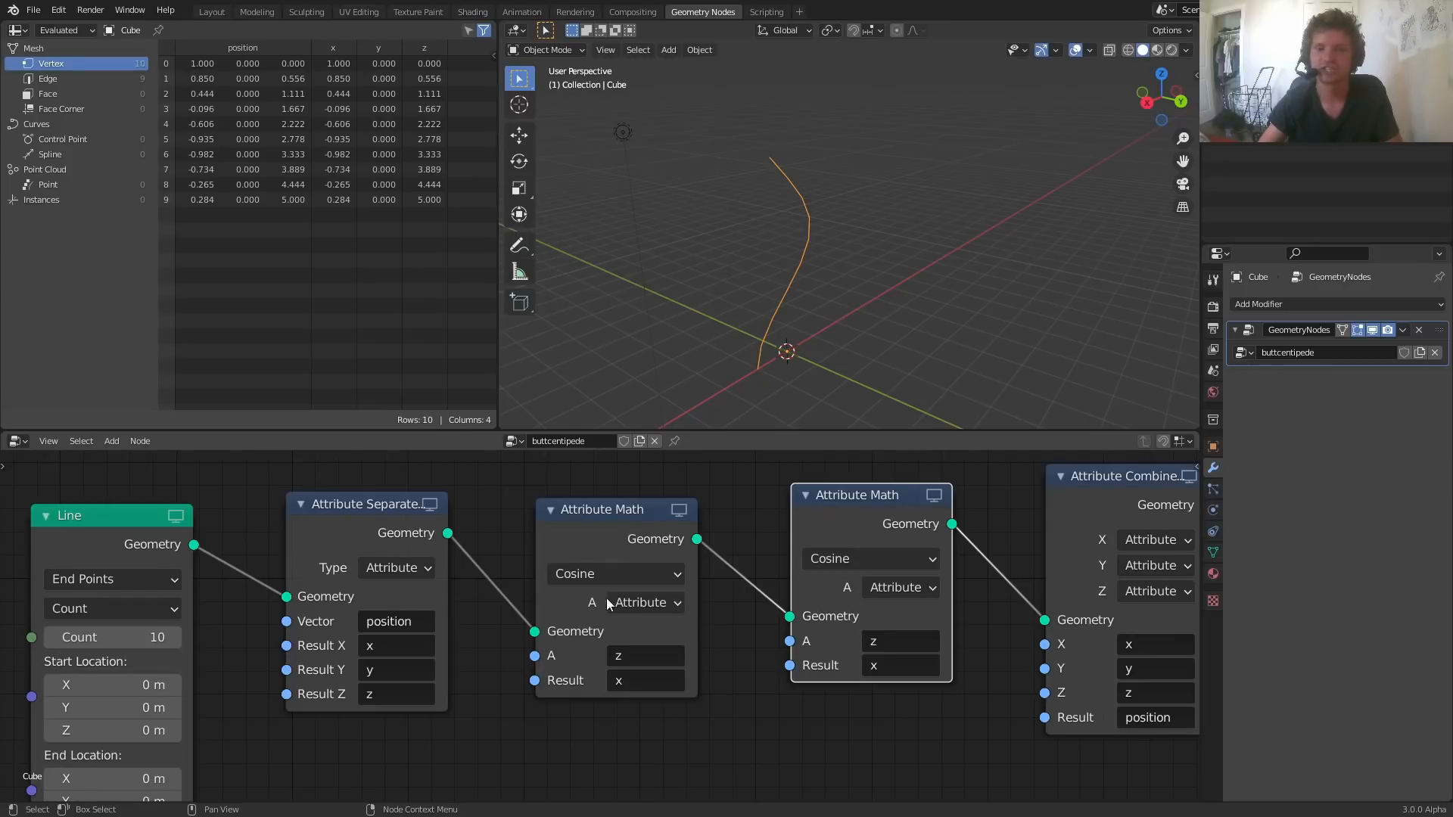
{"action": "middle_click_drag", "start_coordinate": [1090, 629], "coordinate": [824, 647]}
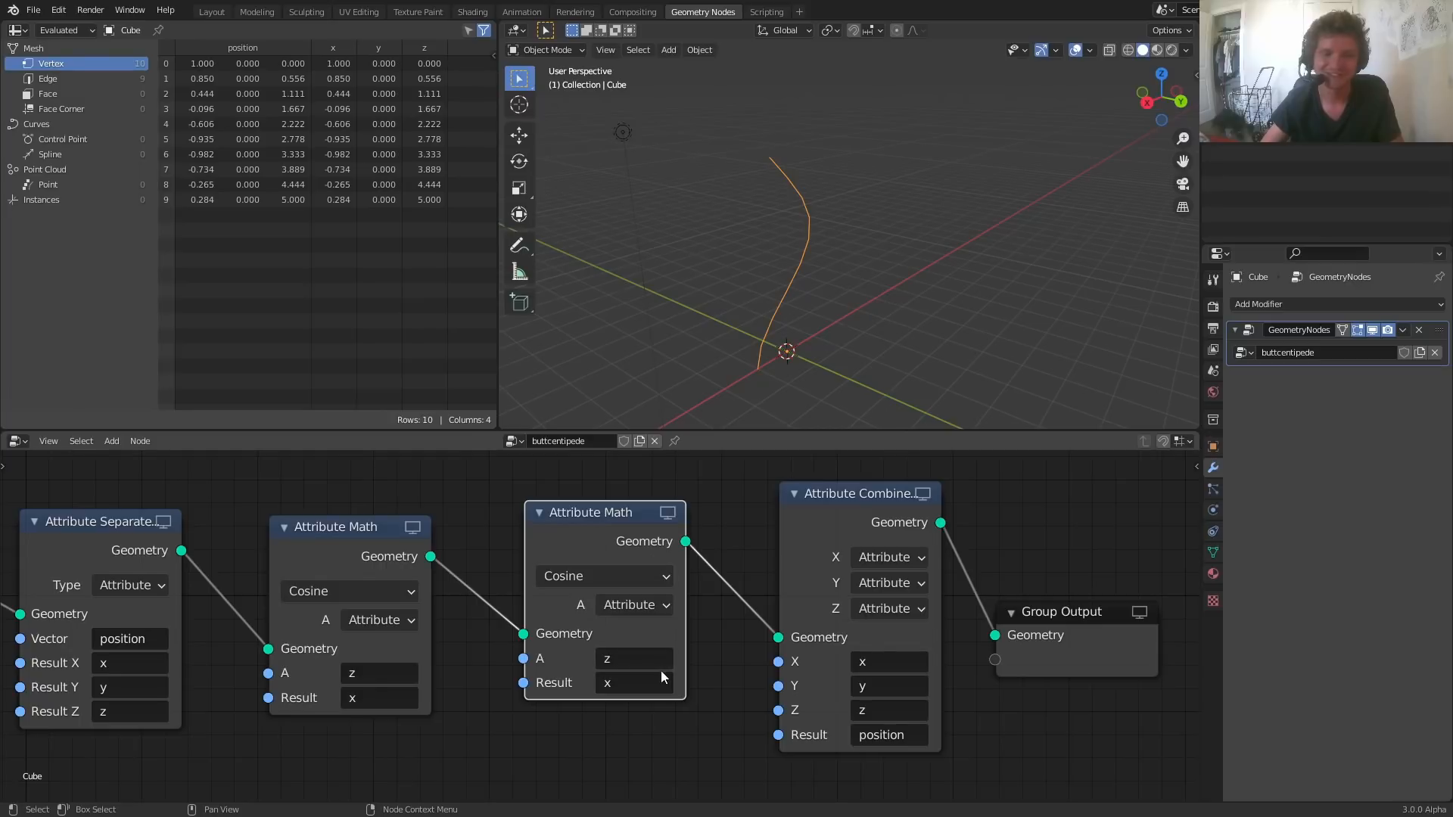
Step: Set the second Attribute Math node to Sine with y as the Result, and check the curve from above
{"action": "left_click", "coordinate": [605, 575]}
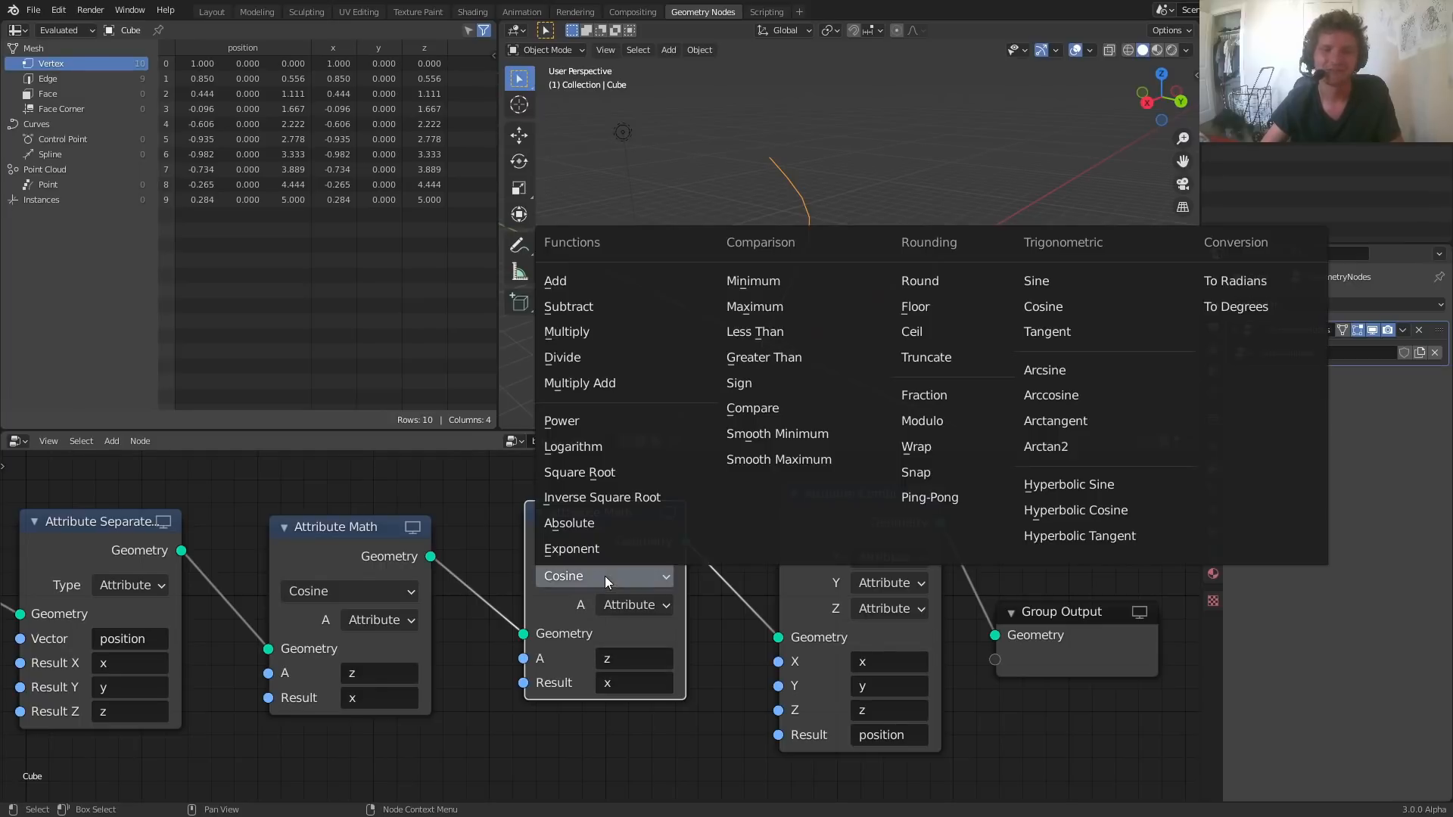
{"action": "left_click", "coordinate": [1026, 279]}
{"action": "left_click", "coordinate": [653, 681]}
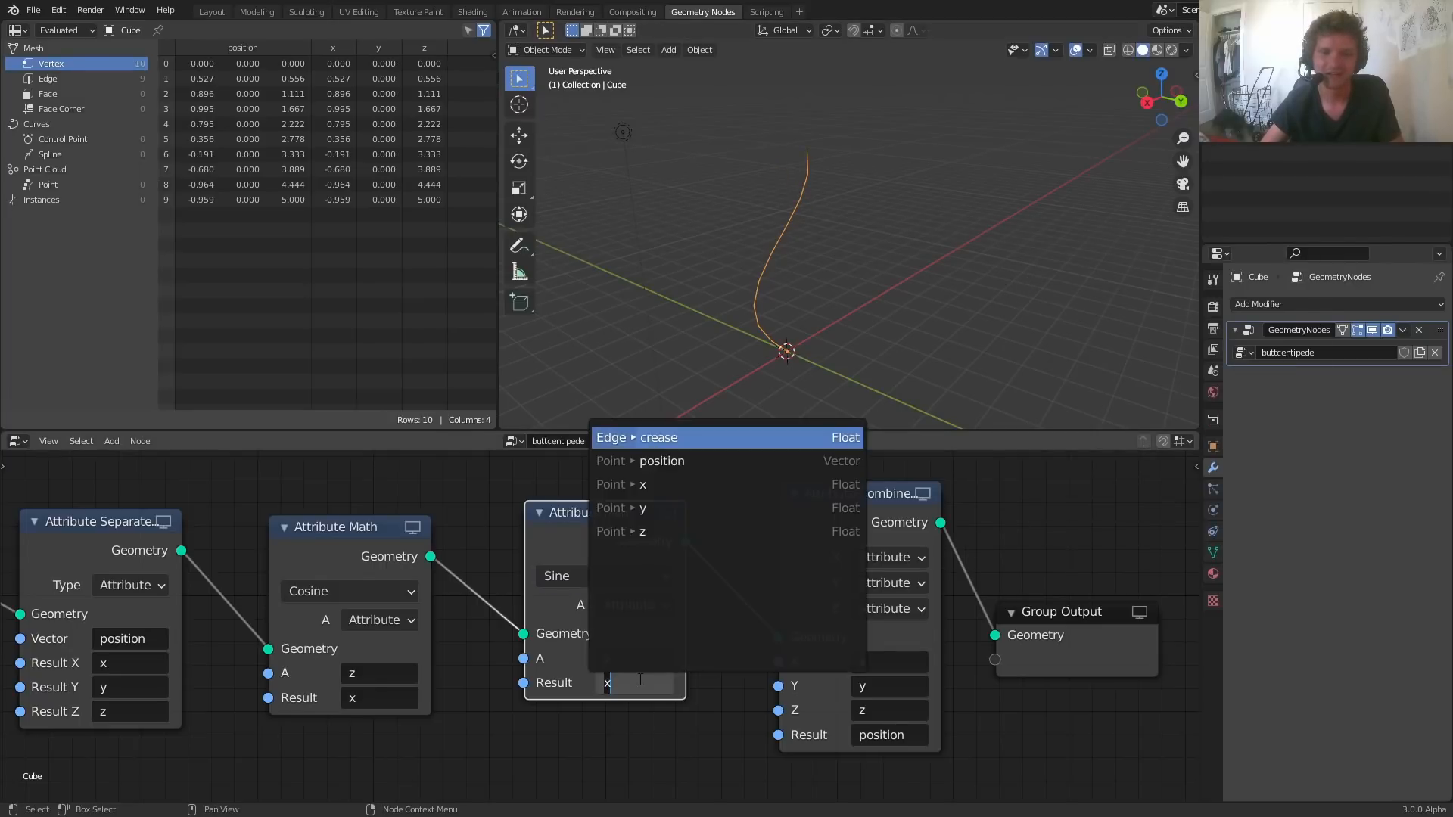
{"action": "left_click", "coordinate": [674, 508]}
{"action": "mouse_move", "coordinate": [853, 292]}
{"action": "middle_mouse_down"}
{"action": "mouse_move", "coordinate": [926, 270]}
{"action": "mouse_move", "coordinate": [831, 304]}
{"action": "middle_mouse_up"}
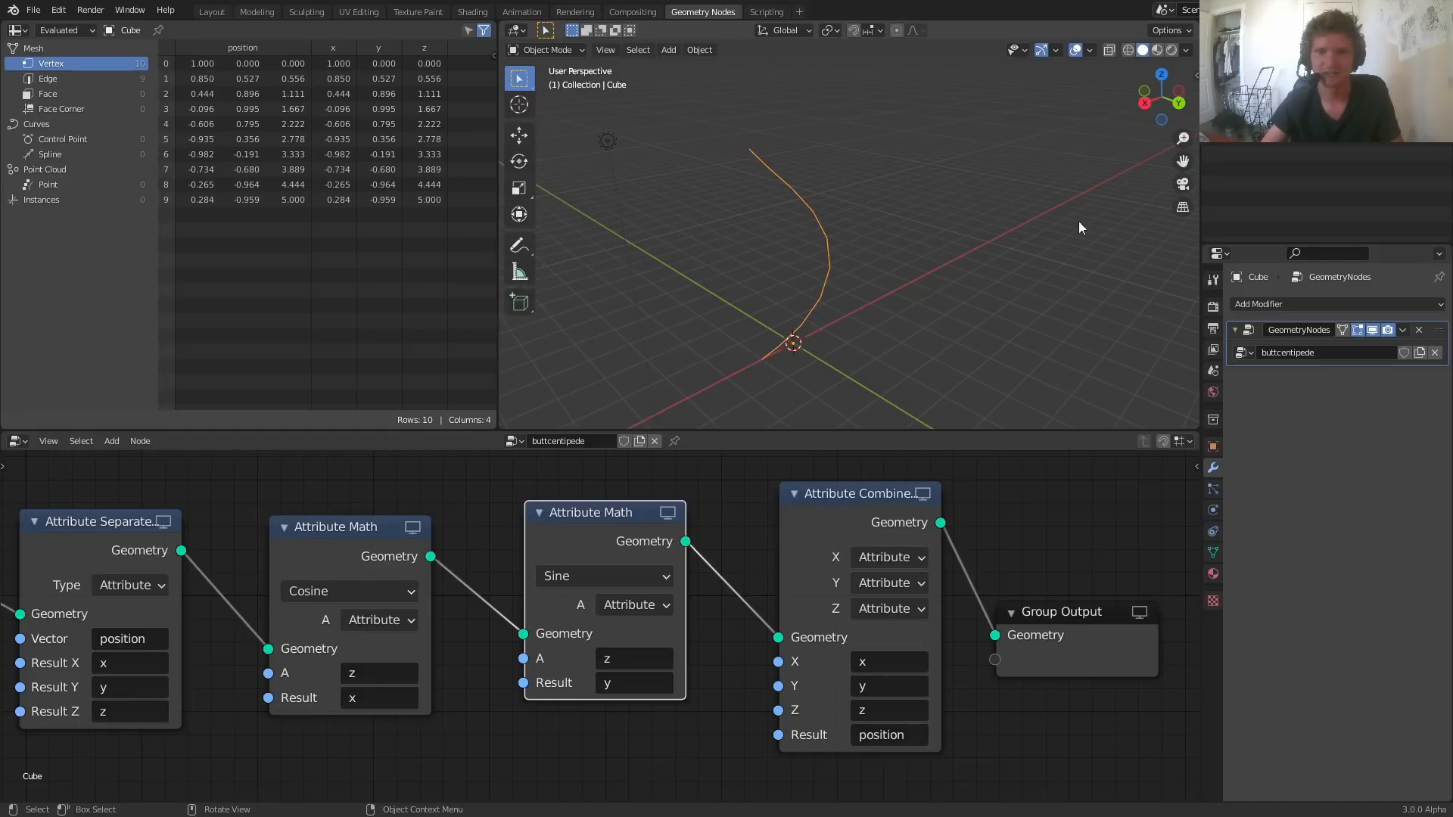
{"action": "left_click", "coordinate": [1156, 77]}
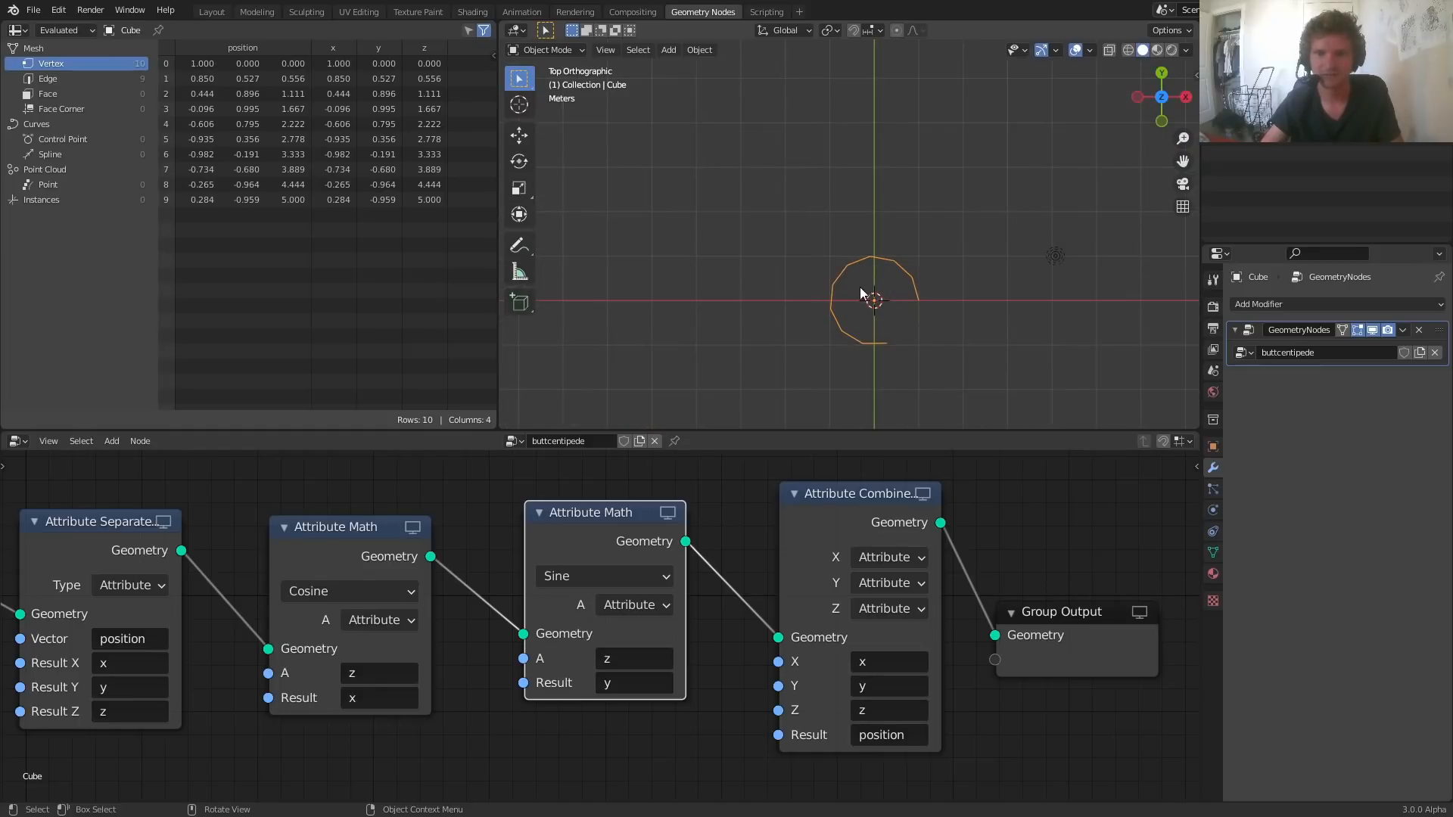
Step: Try a Count of 32 on the Line node and return it to 10
{"action": "middle_click_drag", "start_coordinate": [441, 638], "coordinate": [1012, 612]}
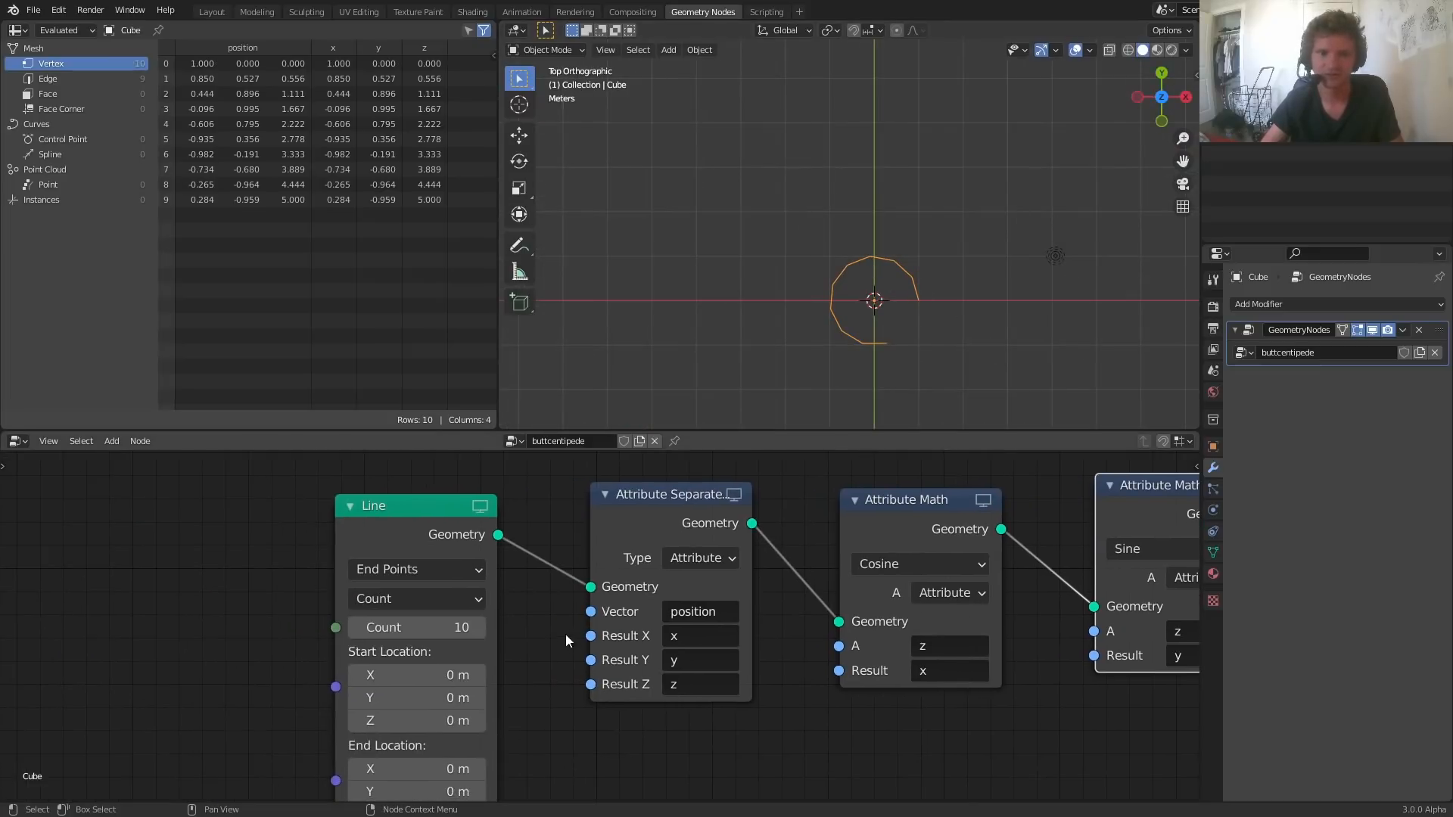
{"action": "mouse_move", "coordinate": [451, 628]}
{"action": "left_mouse_down"}
{"action": "mouse_move", "coordinate": [515, 628]}
{"action": "mouse_move", "coordinate": [477, 627]}
{"action": "left_mouse_up"}
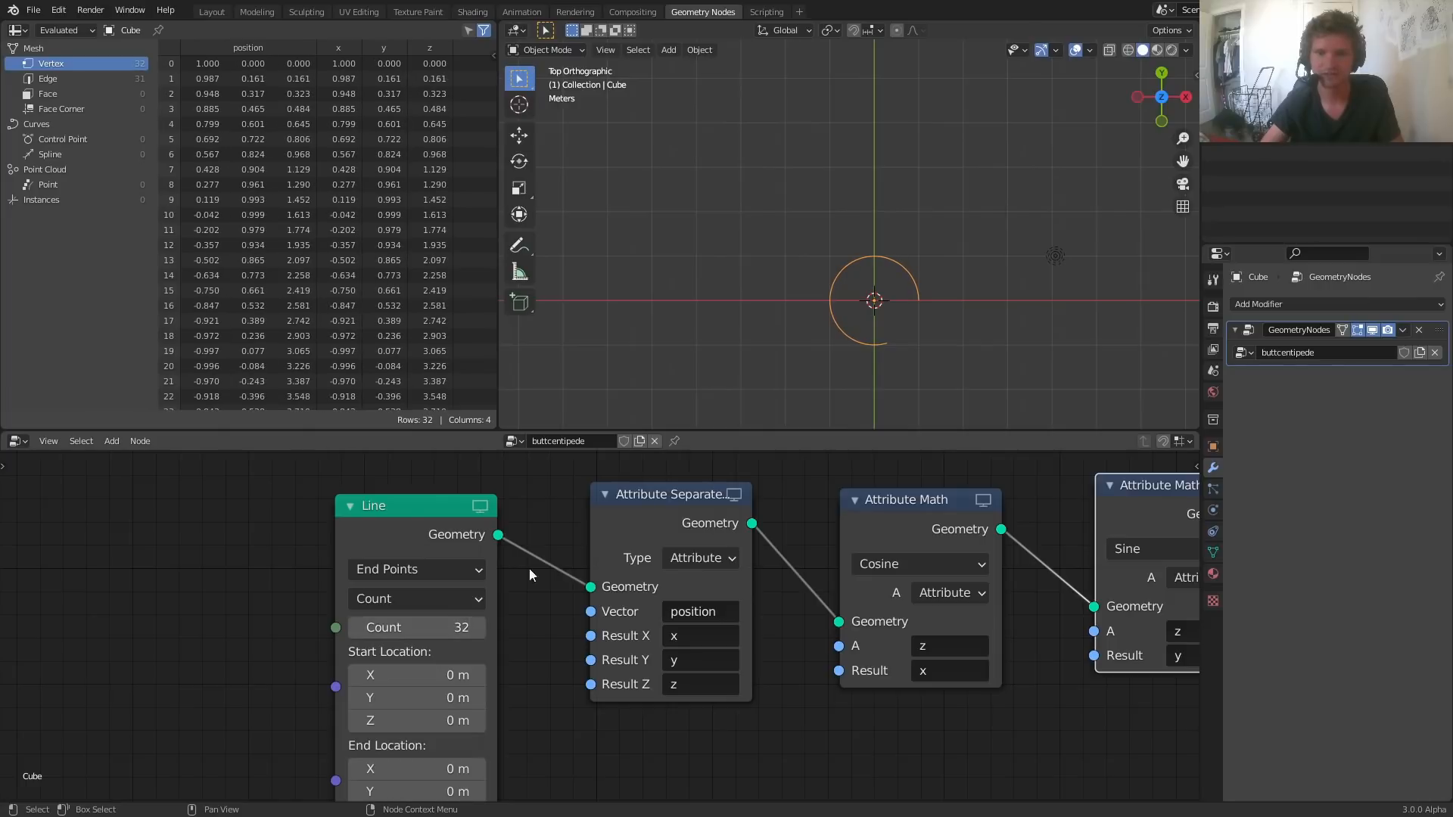
{"action": "middle_click_drag", "start_coordinate": [878, 174], "coordinate": [793, 308]}
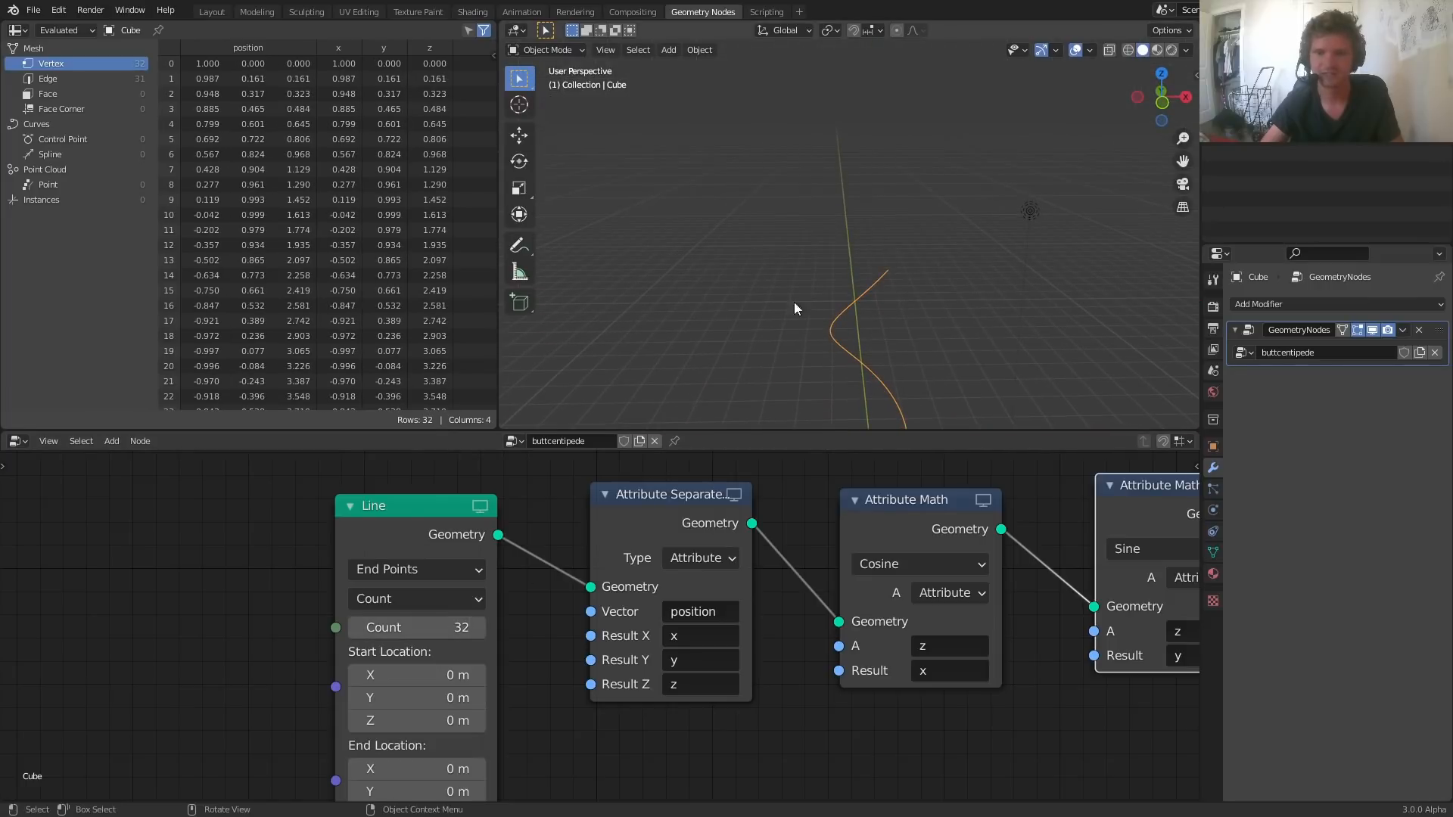
{"action": "left_click", "coordinate": [426, 627]}
{"action": "type", "text": "10"}
{"action": "key", "text": "Return"}
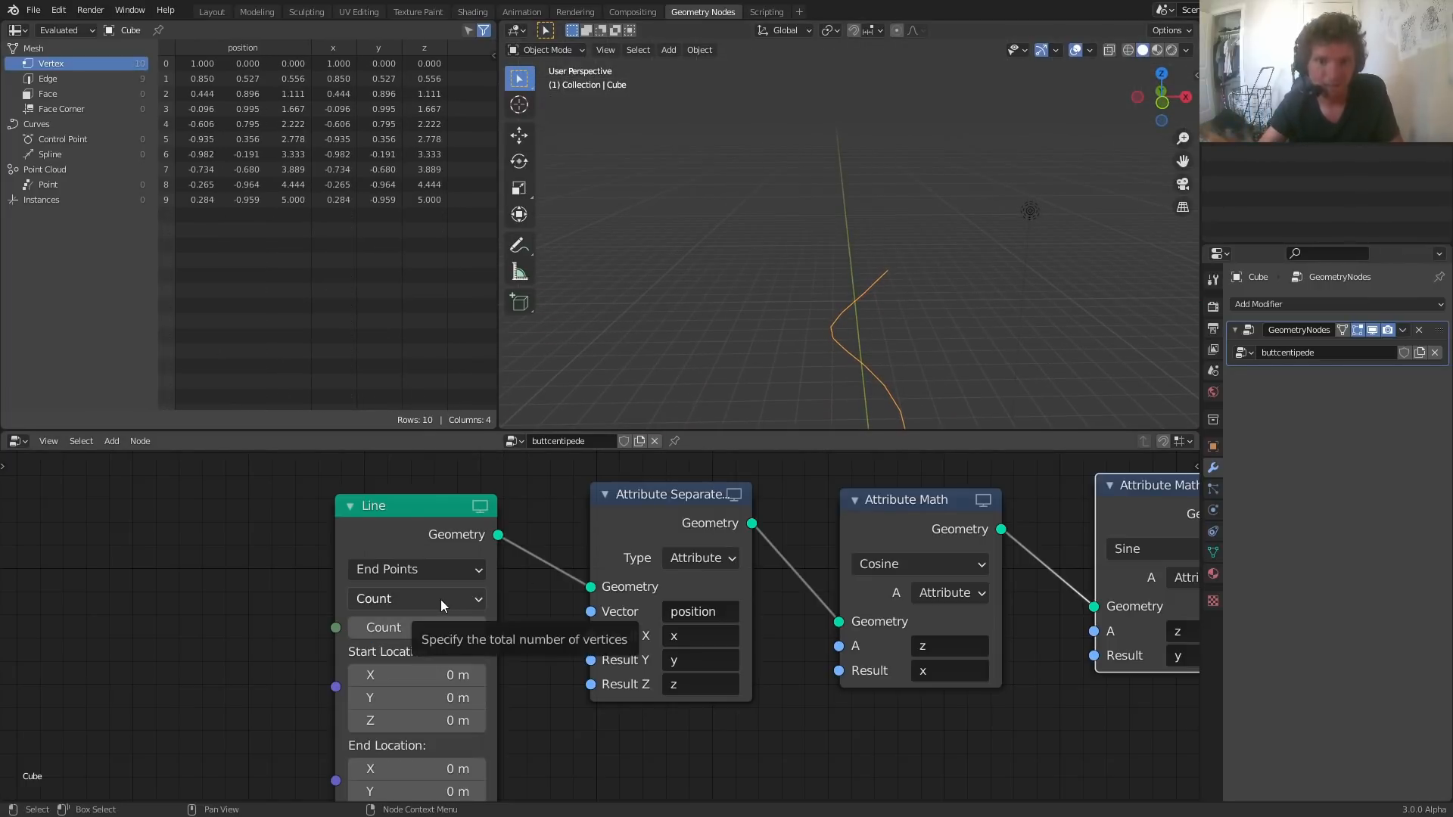
Step: Play the animation briefly to check the curve in the viewport, and stop playback
{"action": "middle_click_drag", "start_coordinate": [840, 418], "coordinate": [720, 239], "text": "shift"}
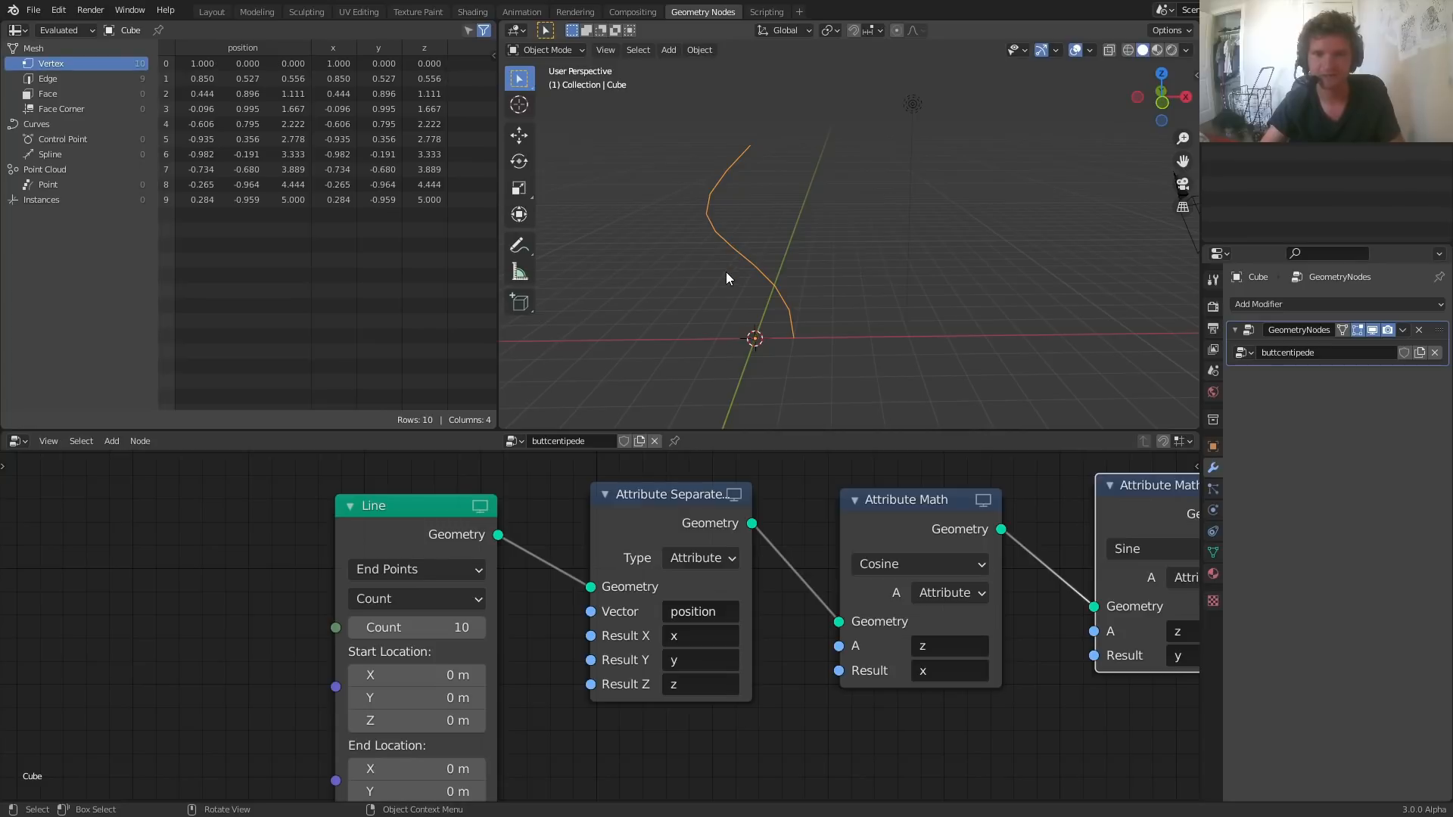
{"action": "key", "text": "space"}
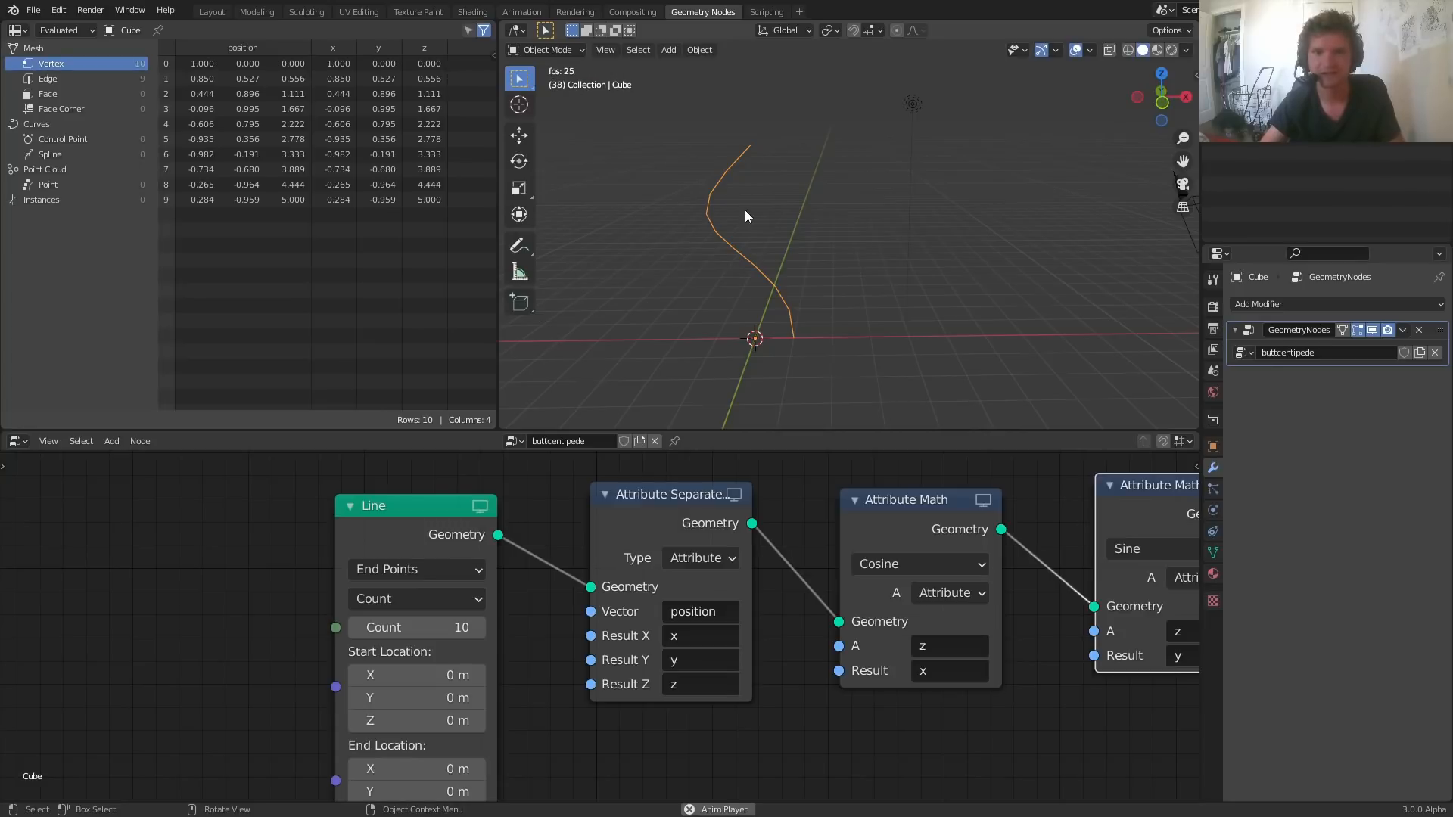
{"action": "key", "text": "Escape"}
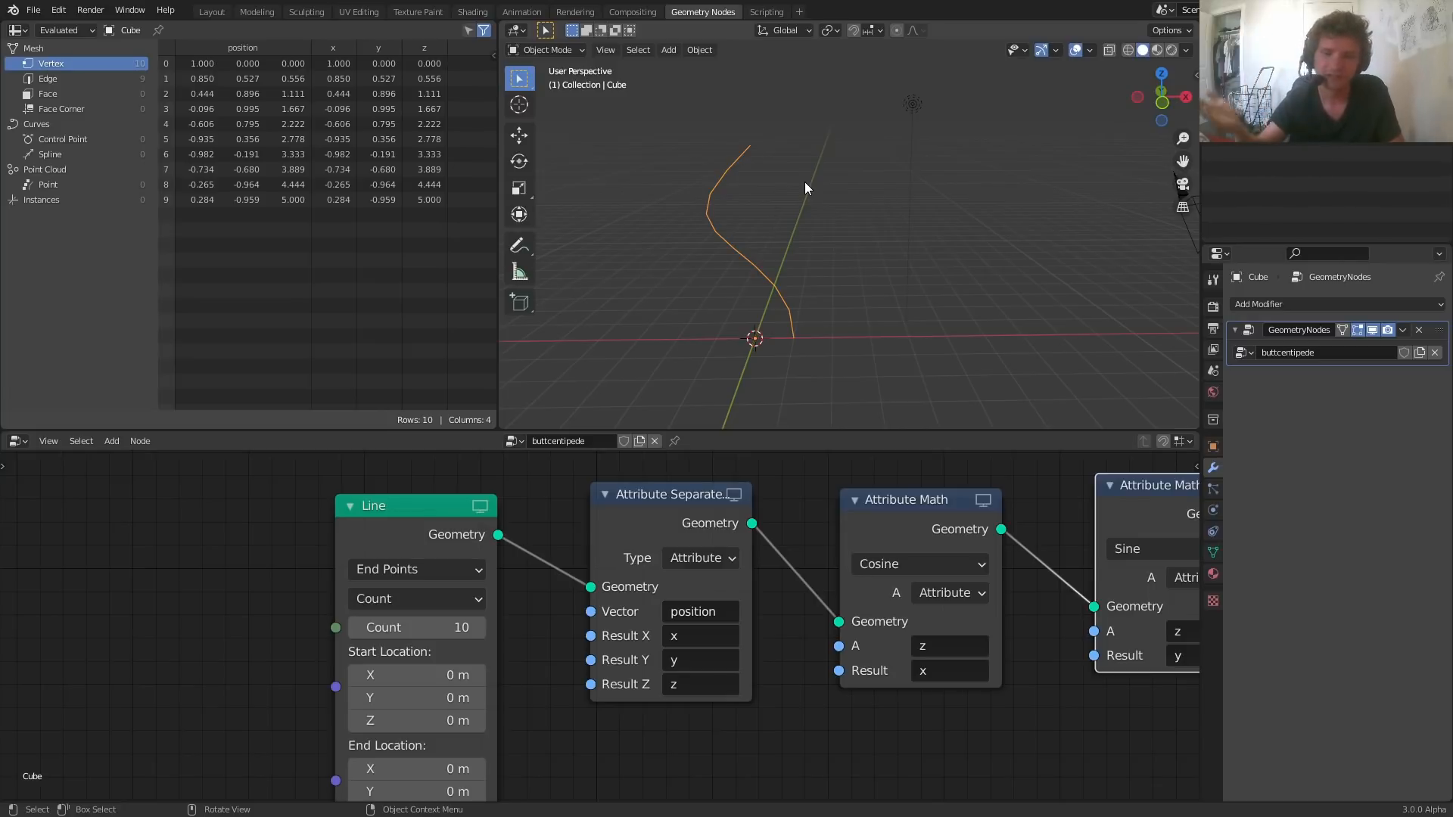
{"action": "scroll", "coordinate": [981, 607], "scroll_direction": "down", "scroll_amount": 3}
{"action": "middle_click_drag", "start_coordinate": [981, 607], "coordinate": [816, 614]}
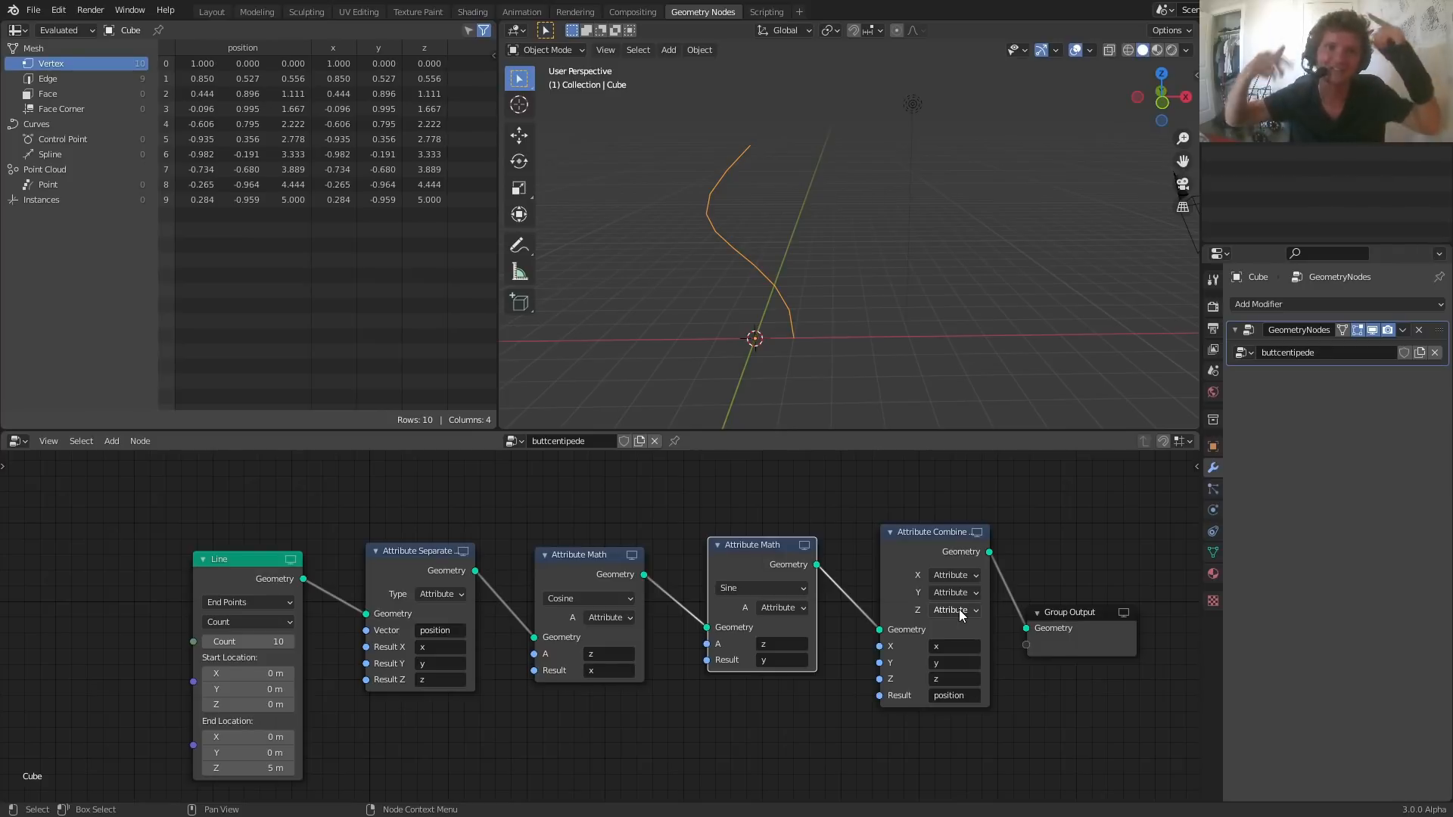
{"action": "left_click", "coordinate": [603, 652]}
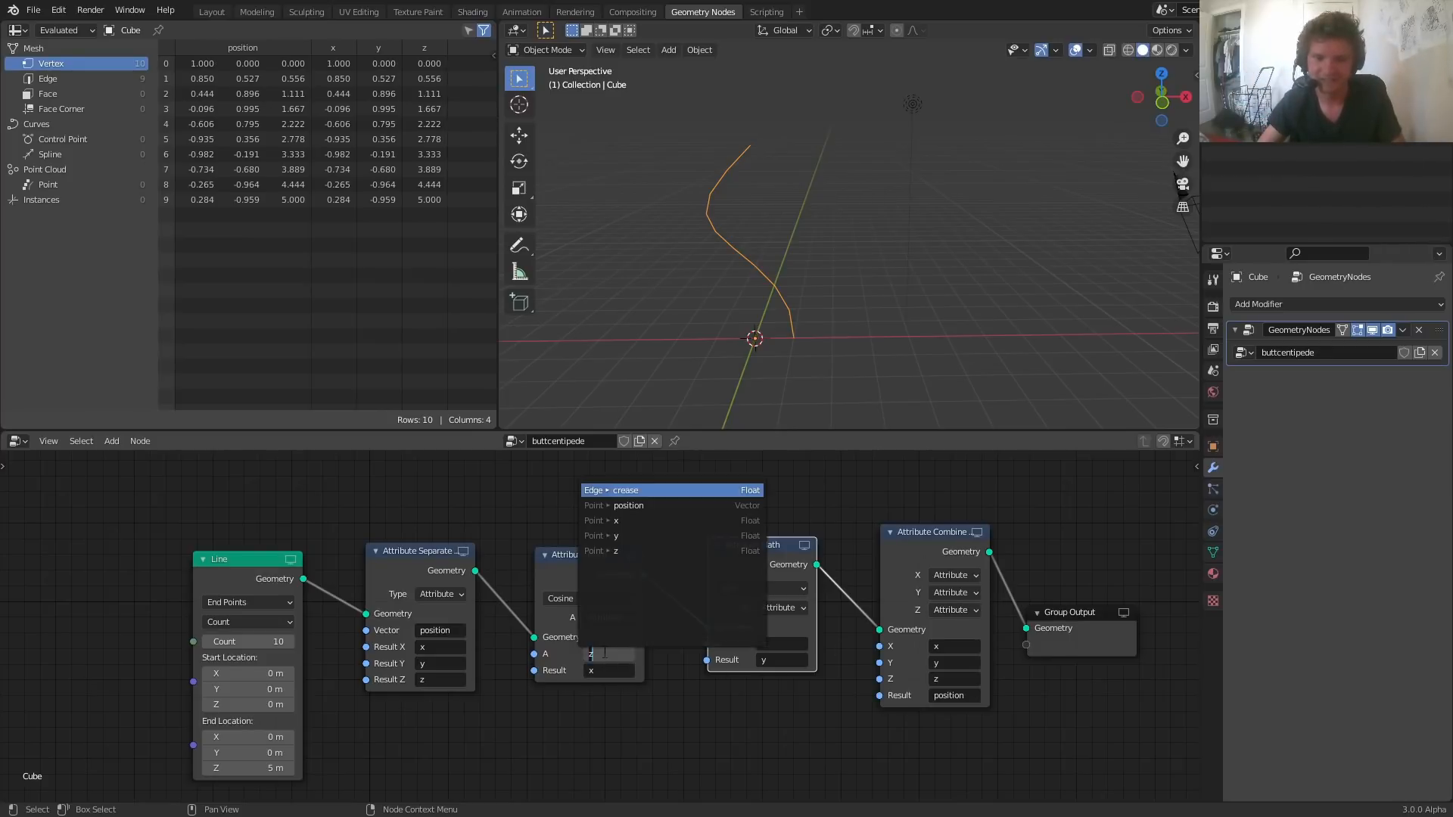
{"action": "left_click", "coordinate": [791, 648]}
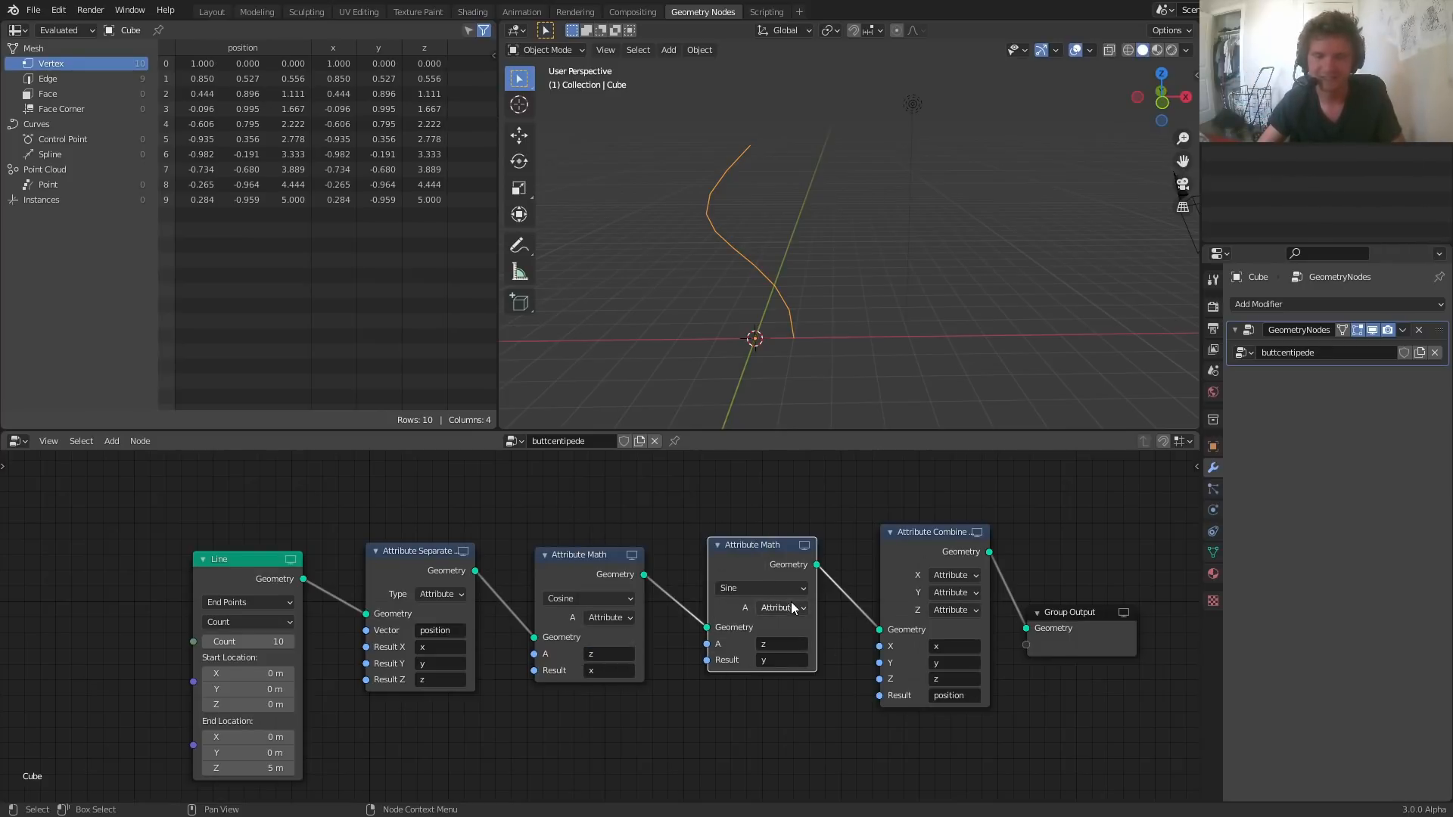
Step: Duplicate the Cosine Attribute Math node and insert the copy between the Attribute Separate XYZ and Cosine nodes
{"action": "middle_click_drag", "start_coordinate": [514, 650], "coordinate": [541, 578]}
{"action": "scroll", "coordinate": [738, 646], "scroll_direction": "up", "scroll_amount": 4}
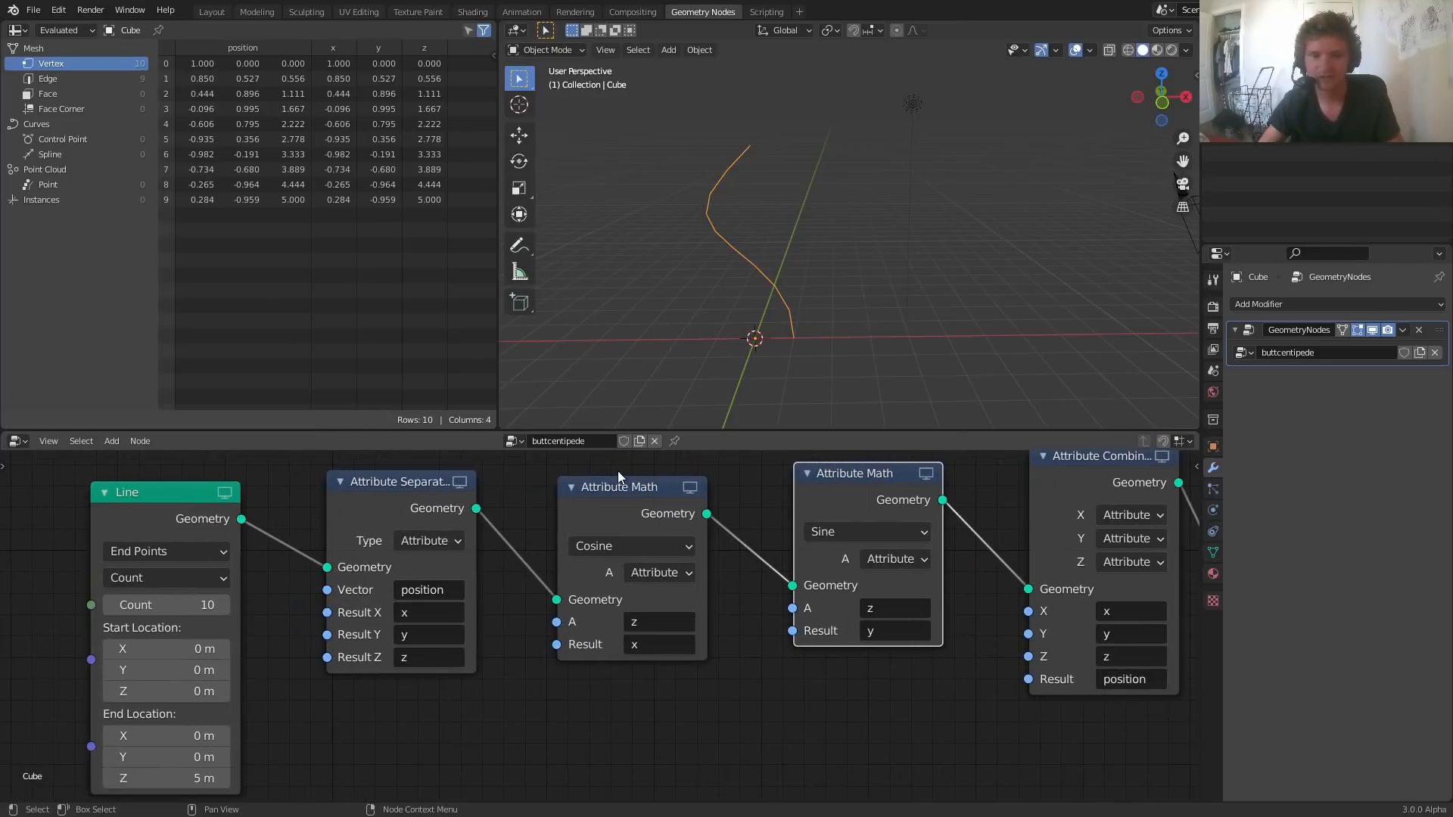
{"action": "left_click", "coordinate": [616, 471]}
{"action": "key", "text": "shift+d"}
{"action": "left_click", "coordinate": [622, 477]}
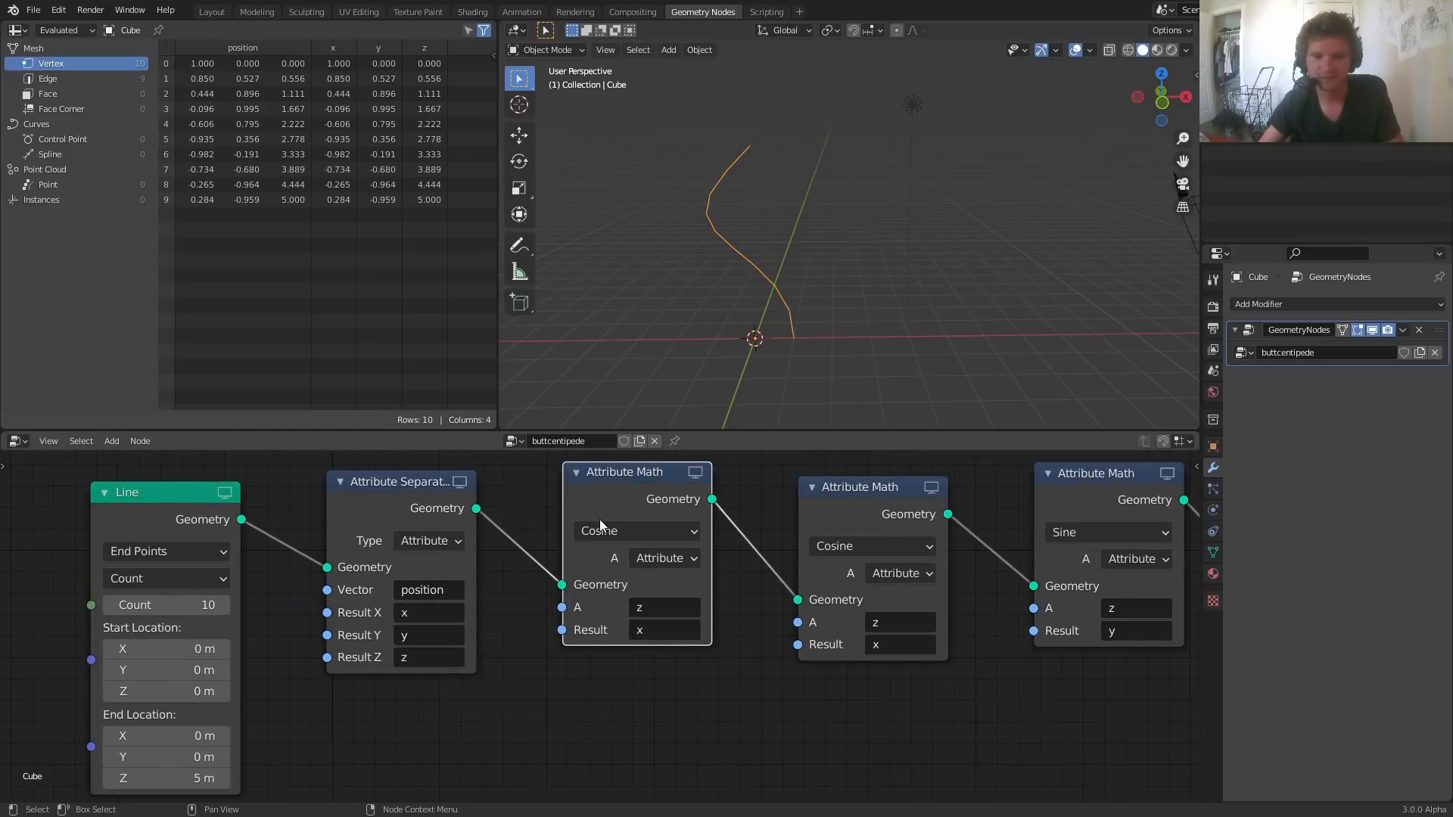
Step: Set the new Attribute Math node to Add with z as the Result
{"action": "left_click", "coordinate": [614, 532]}
{"action": "left_click", "coordinate": [585, 258]}
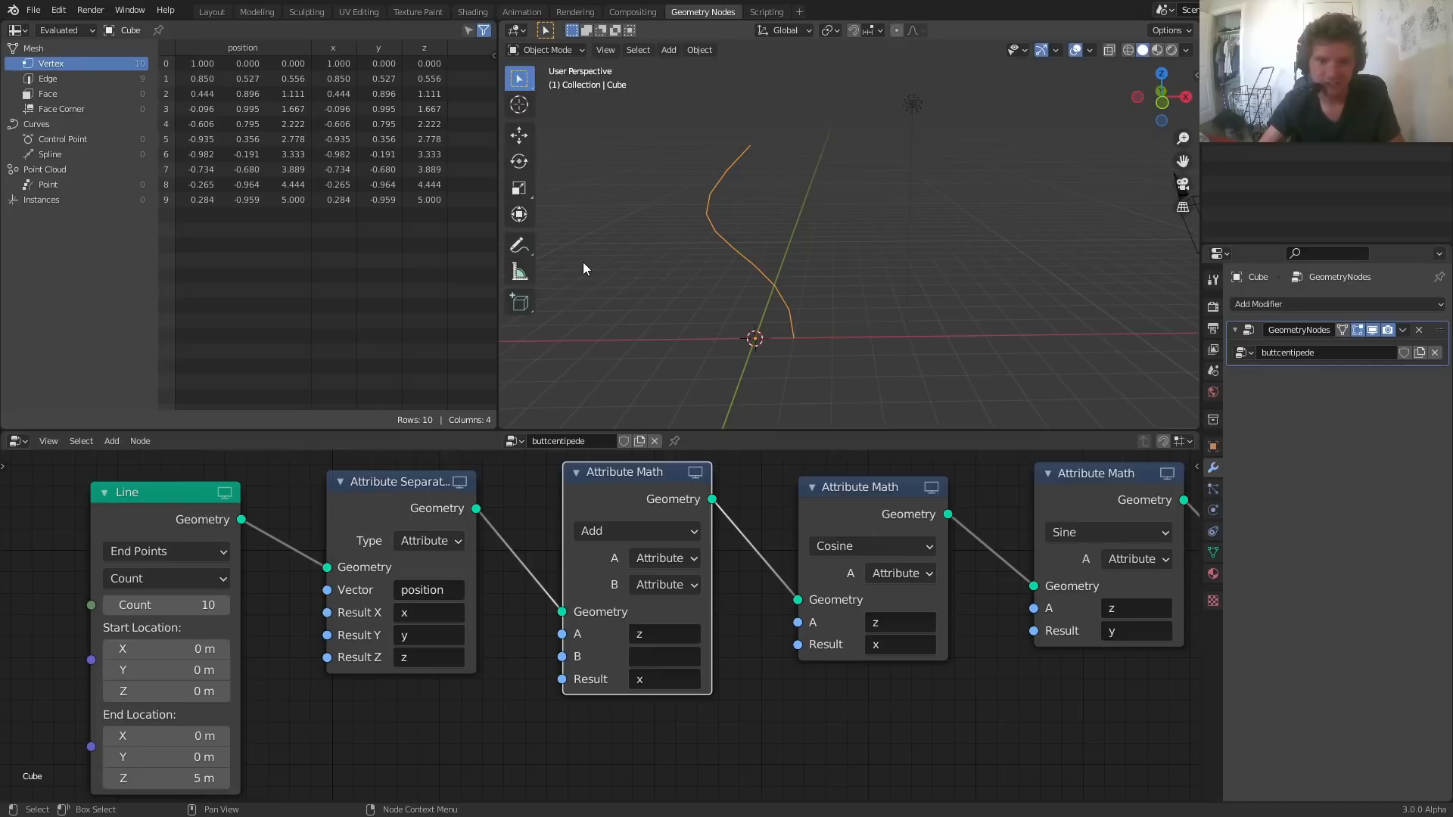
{"action": "left_click", "coordinate": [658, 676]}
{"action": "type", "text": "z"}
{"action": "left_click", "coordinate": [663, 452]}
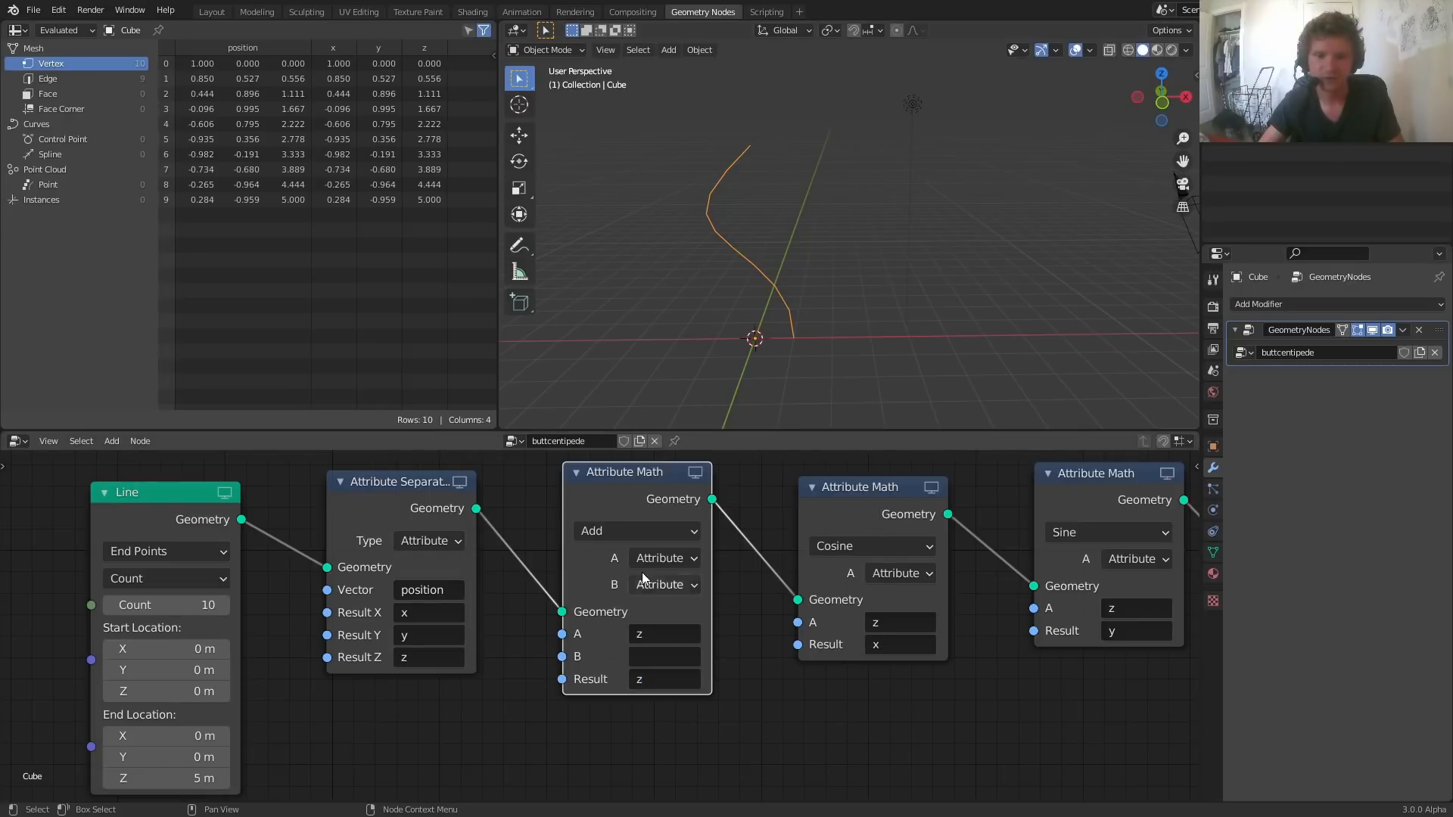
Step: Change the input type of B on the Add node to Float, keeping z as input A
{"action": "left_click", "coordinate": [642, 632]}
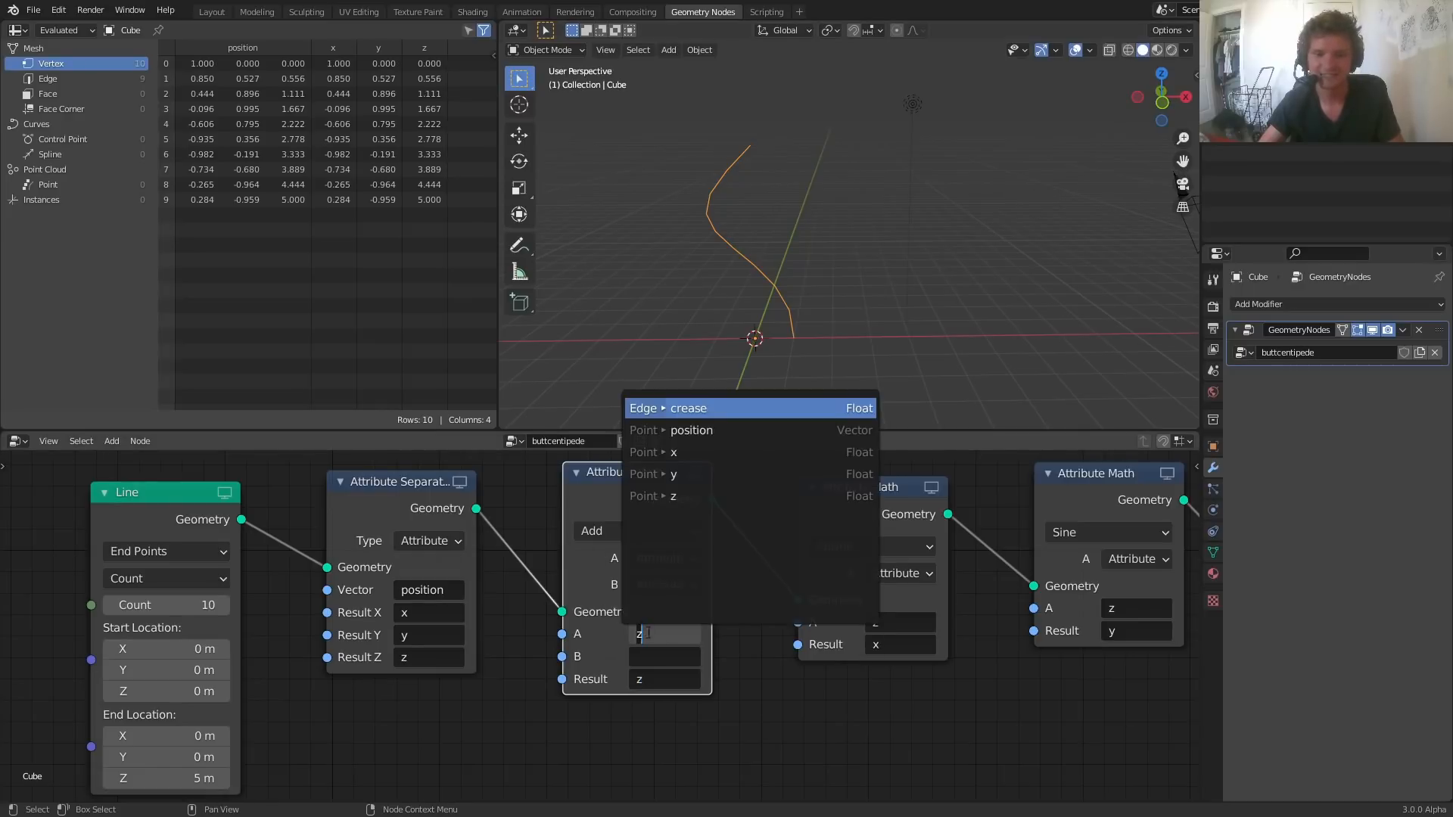
{"action": "key", "text": "Return"}
{"action": "left_click", "coordinate": [651, 656]}
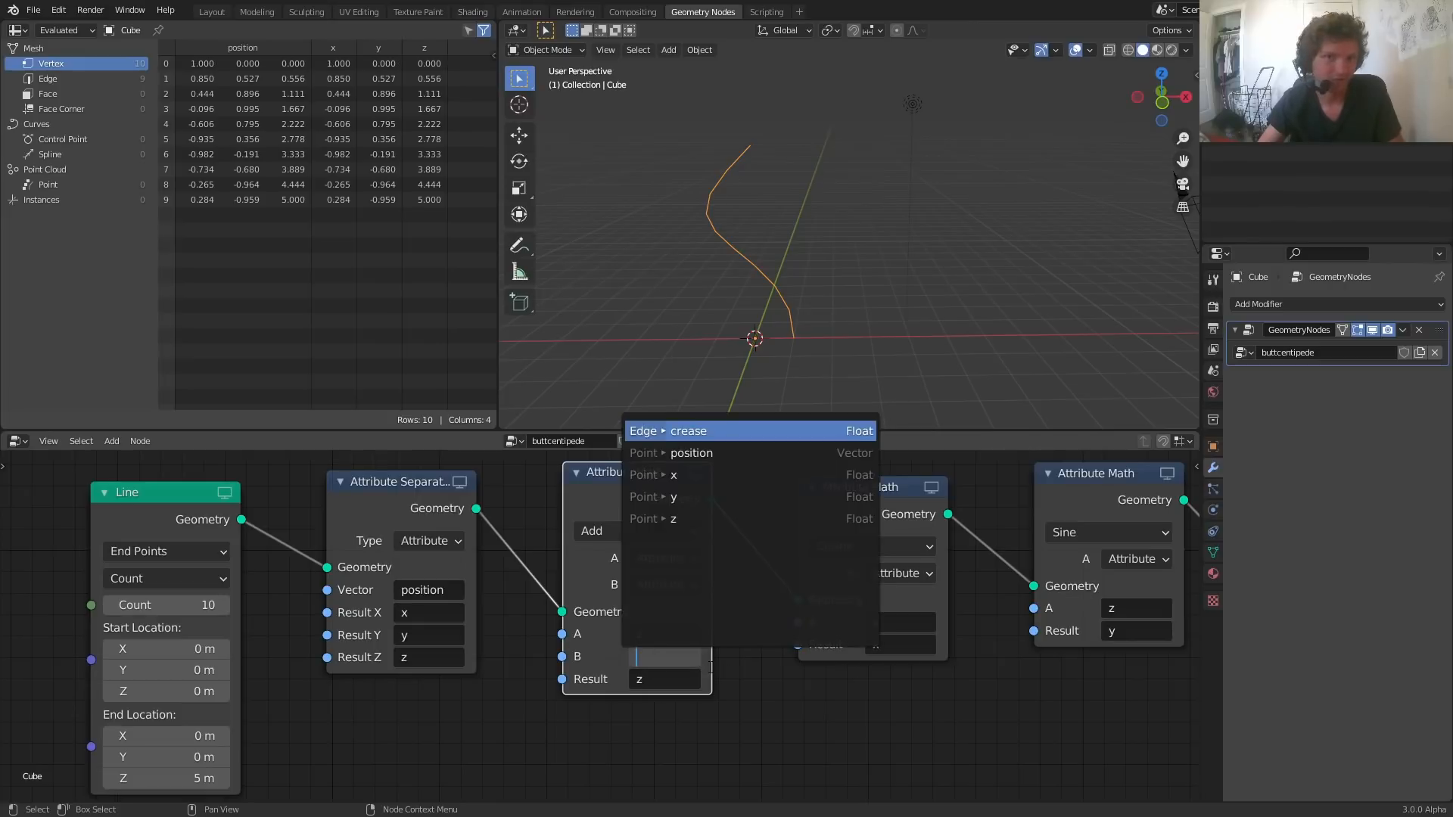
{"action": "key", "text": "Escape"}
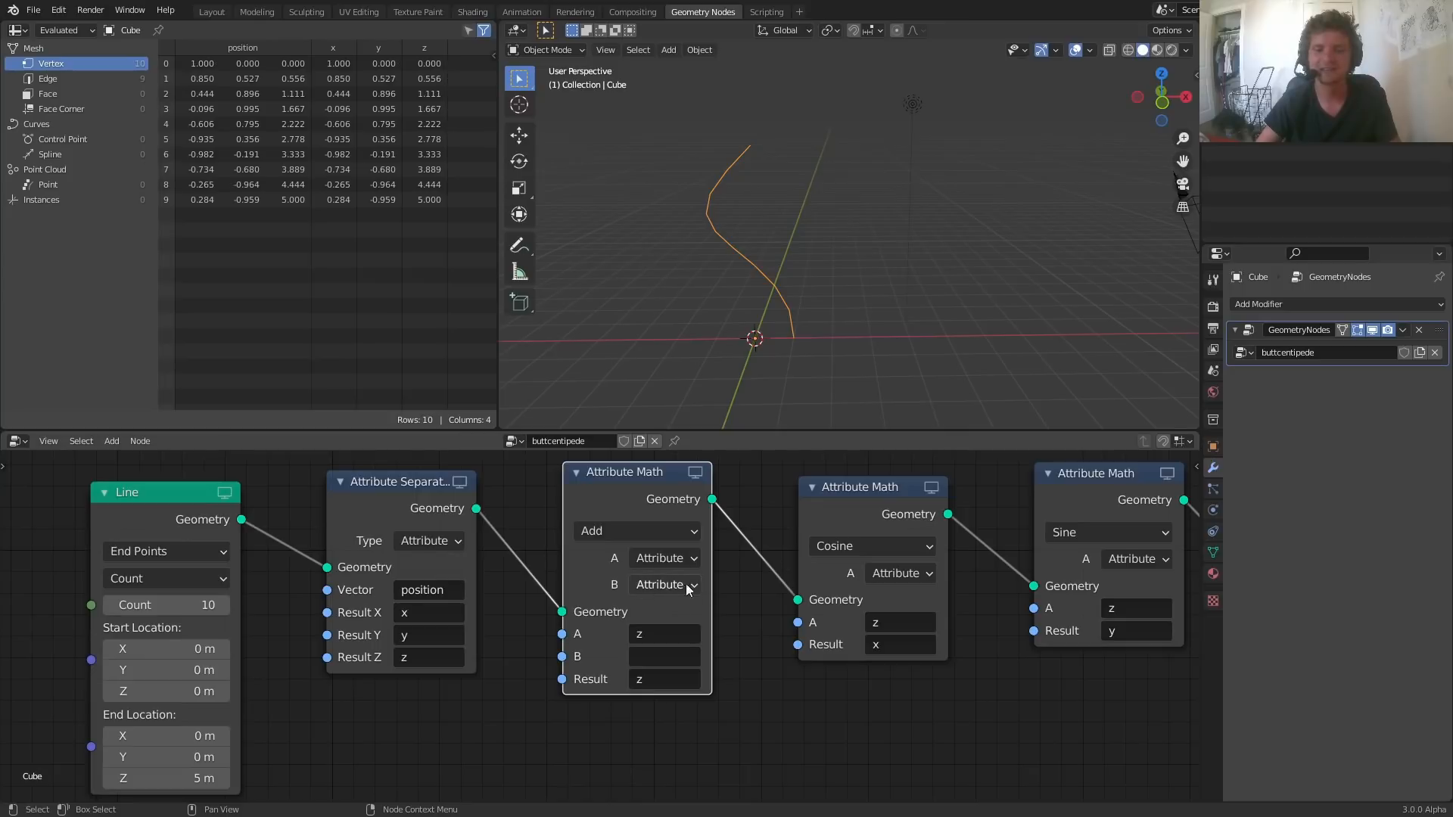
{"action": "left_click", "coordinate": [661, 589]}
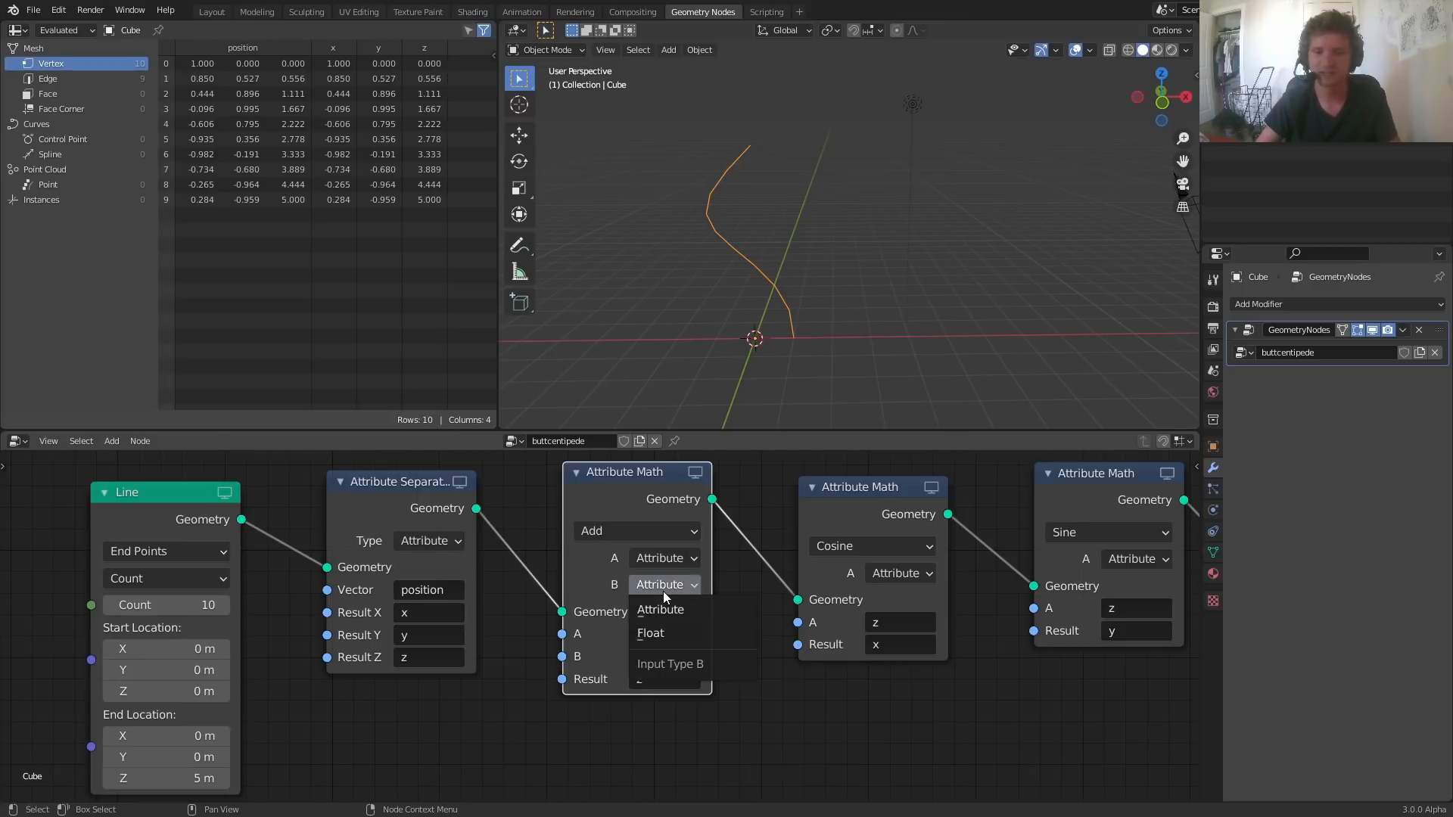
{"action": "left_click", "coordinate": [666, 633]}
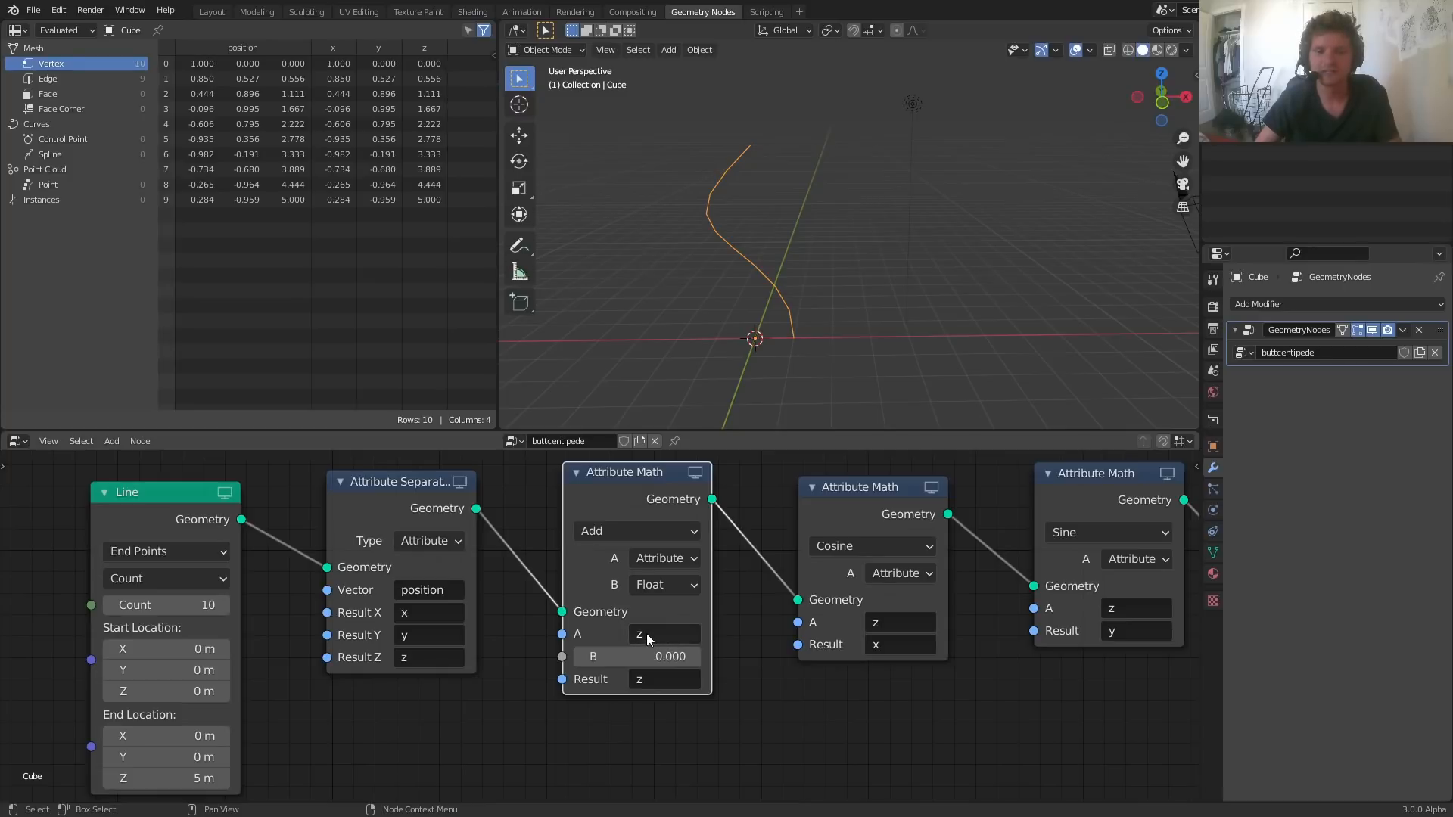
{"action": "left_click", "coordinate": [646, 633]}
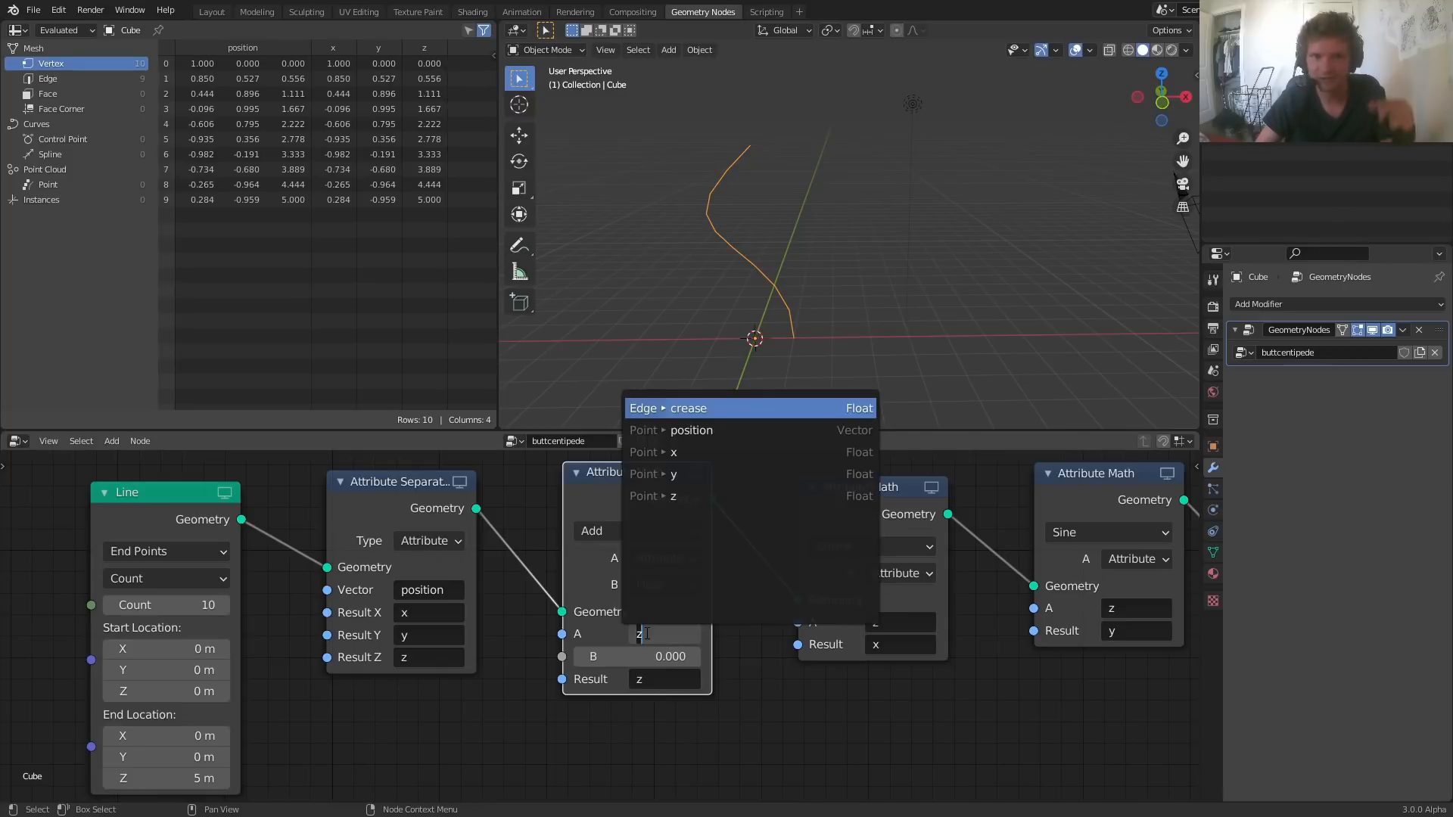
{"action": "left_click", "coordinate": [761, 703]}
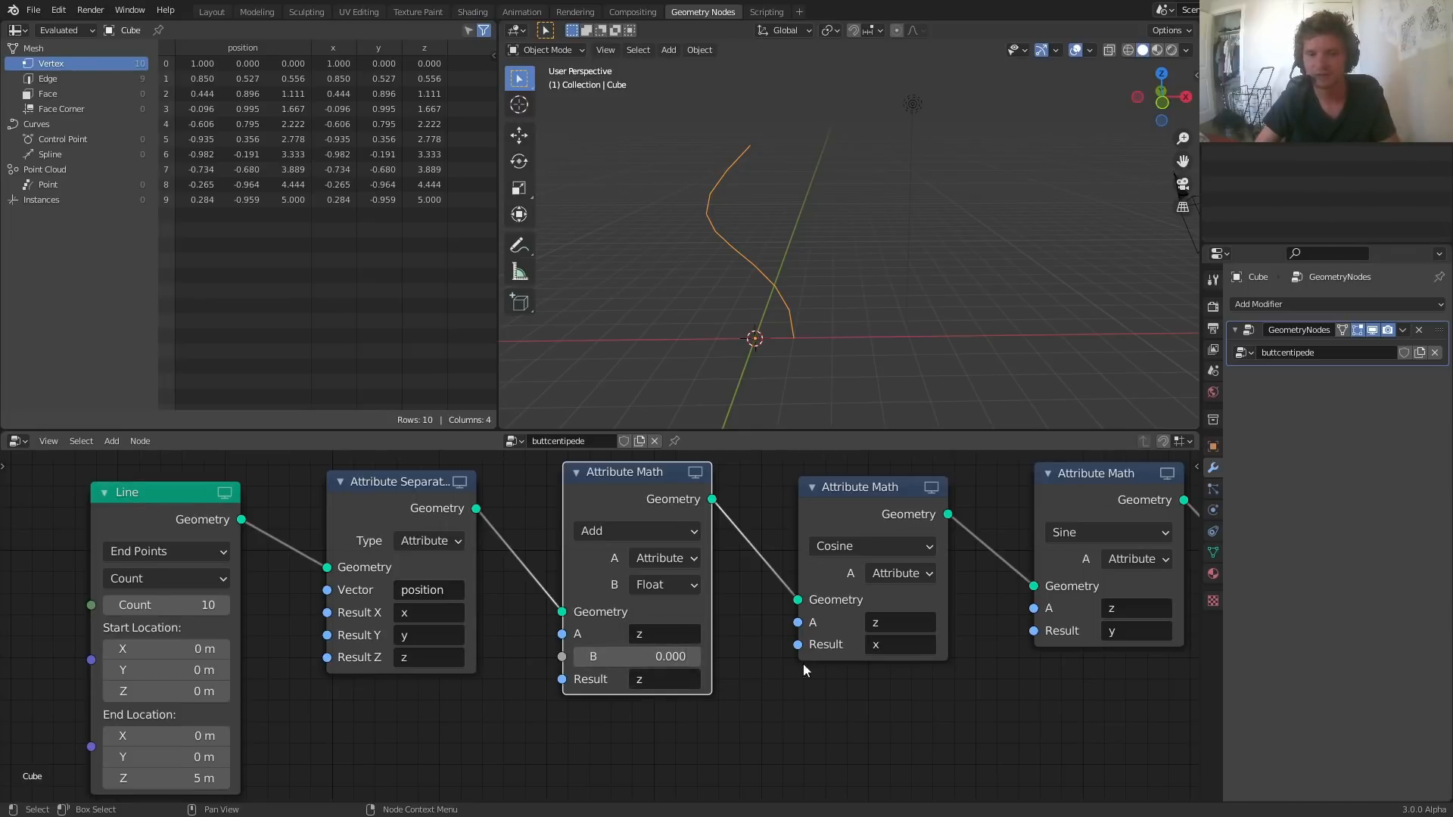
Step: Try raising B on the Add node to 1.800 and undo the change
{"action": "middle_click_drag", "start_coordinate": [802, 664], "coordinate": [588, 660]}
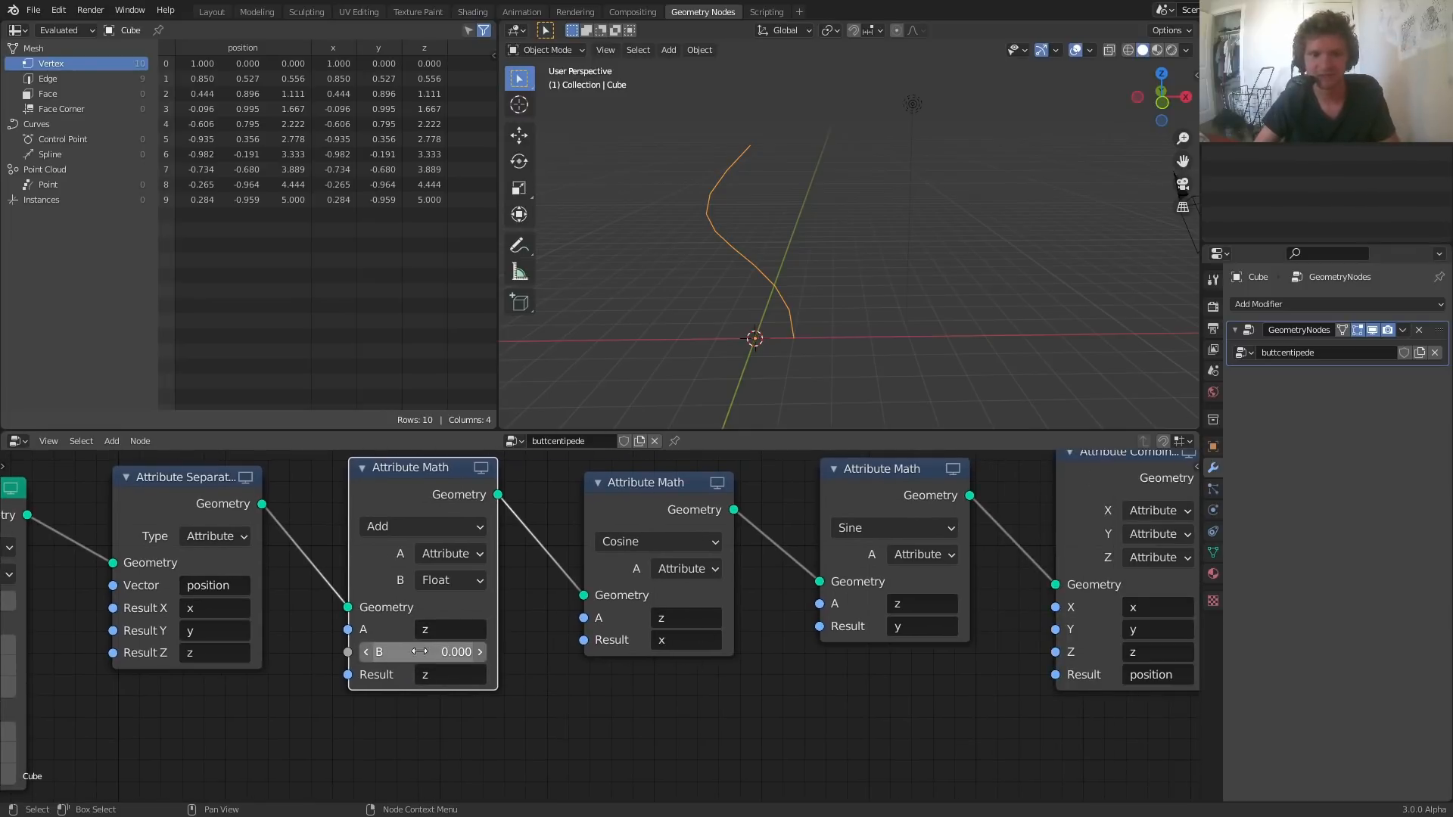
{"action": "left_click_drag", "start_coordinate": [425, 660], "coordinate": [287, 658]}
{"action": "left_click_drag", "start_coordinate": [424, 652], "coordinate": [479, 652]}
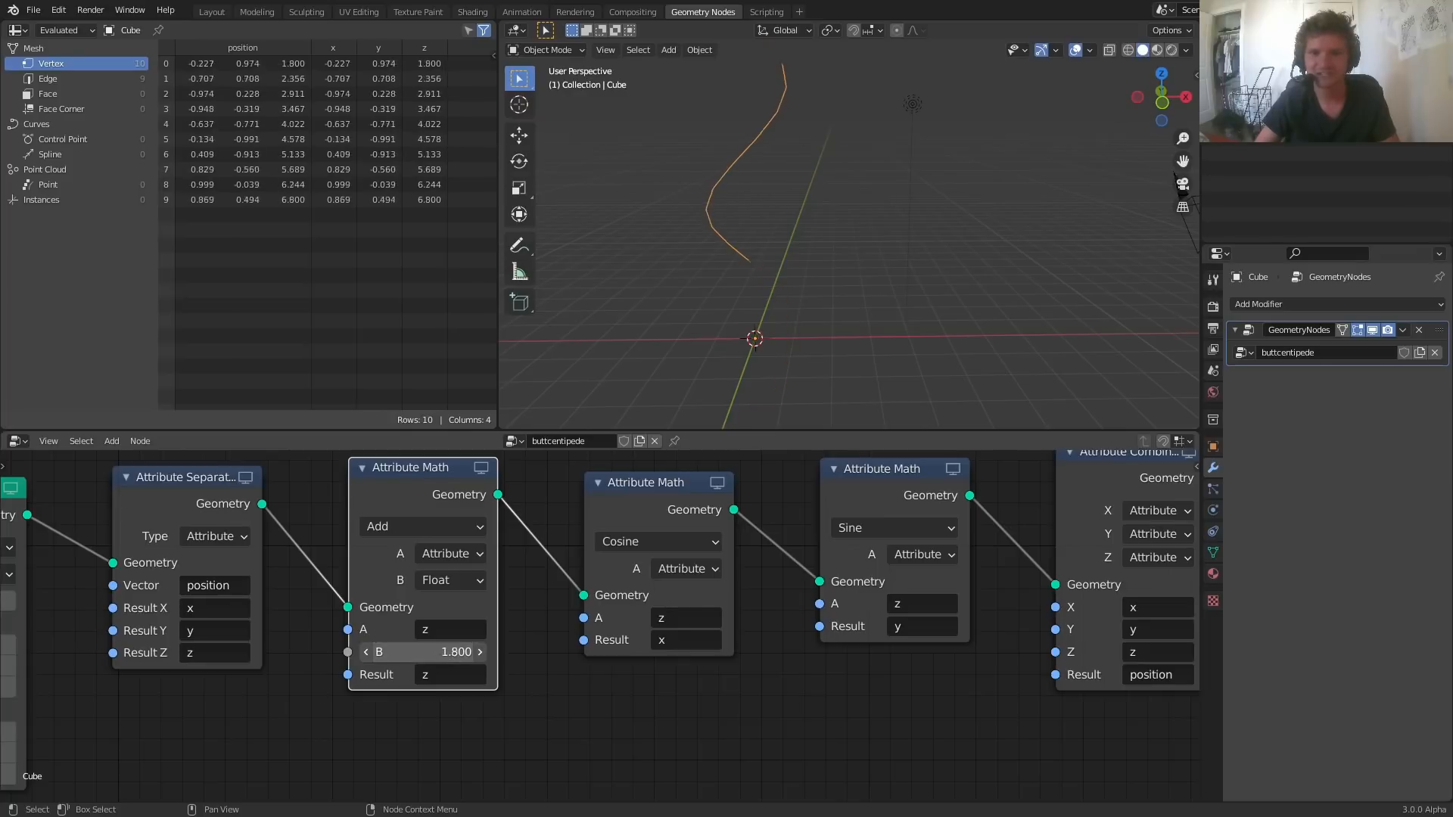
{"action": "key", "text": "ctrl+z"}
Step: Try a B value of 7.900 on the Add node, reset it to the default, and raise it to 5.300
{"action": "scroll", "coordinate": [777, 325], "scroll_direction": "down", "scroll_amount": 5}
{"action": "middle_click_drag", "start_coordinate": [777, 325], "coordinate": [834, 324]}
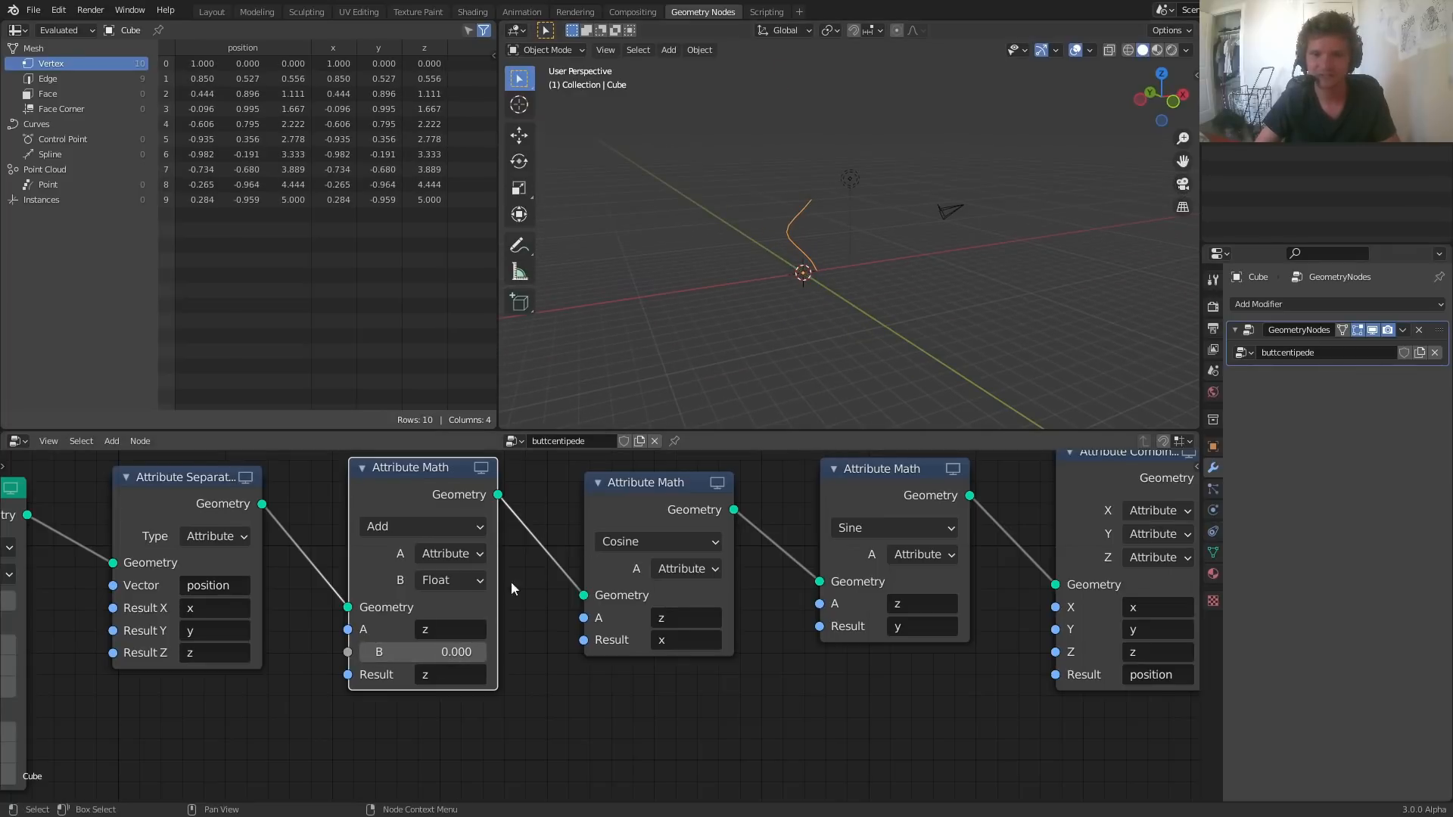
{"action": "left_click_drag", "start_coordinate": [382, 652], "coordinate": [439, 651]}
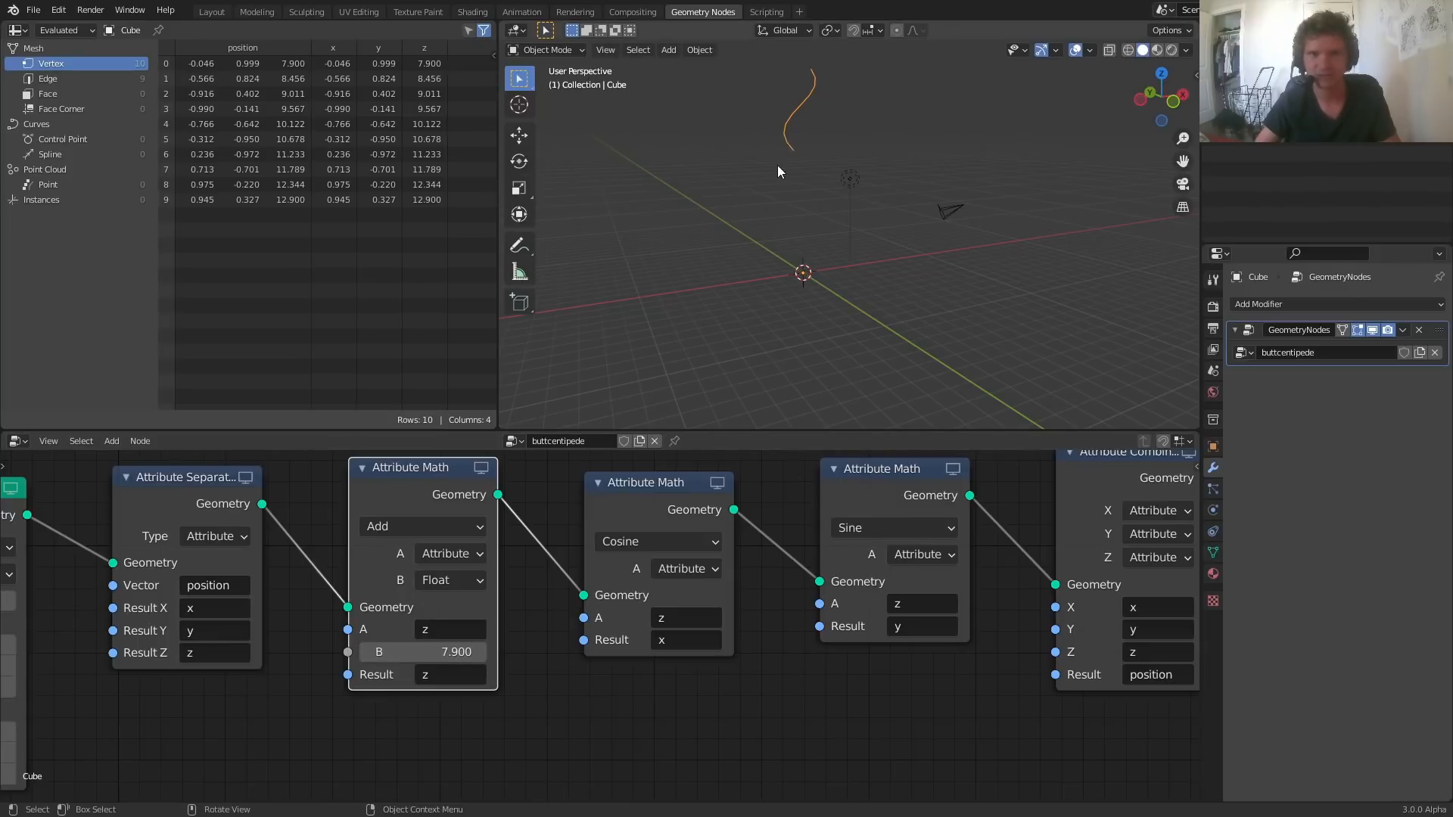
{"action": "key", "text": "BackSpace"}
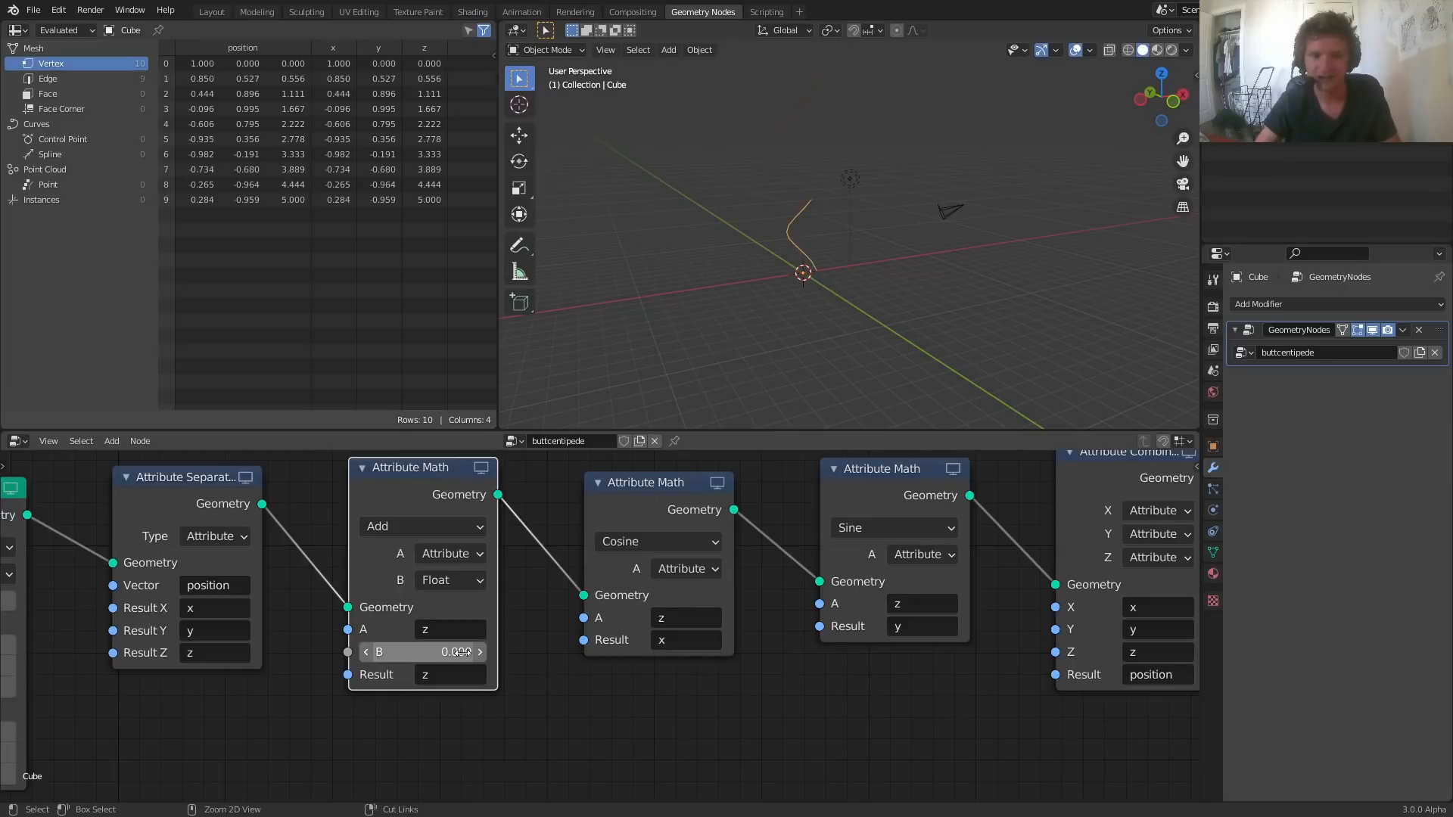
{"action": "left_click_drag", "start_coordinate": [455, 651], "coordinate": [470, 735]}
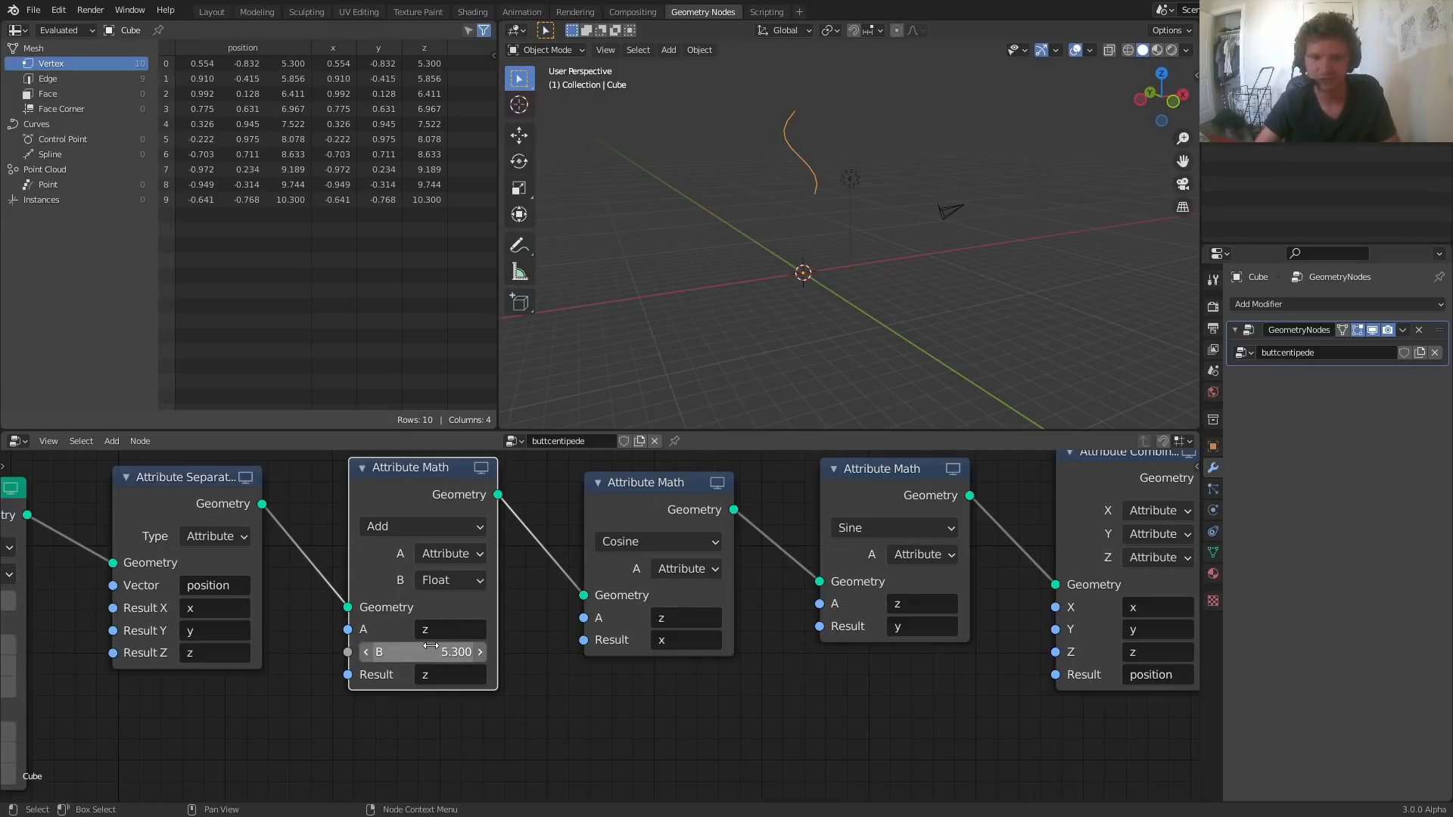
Step: Try B values of -2.700, 2.300 and 8.900 on the Add node to shift the spiral
{"action": "left_click_drag", "start_coordinate": [424, 651], "coordinate": [382, 651]}
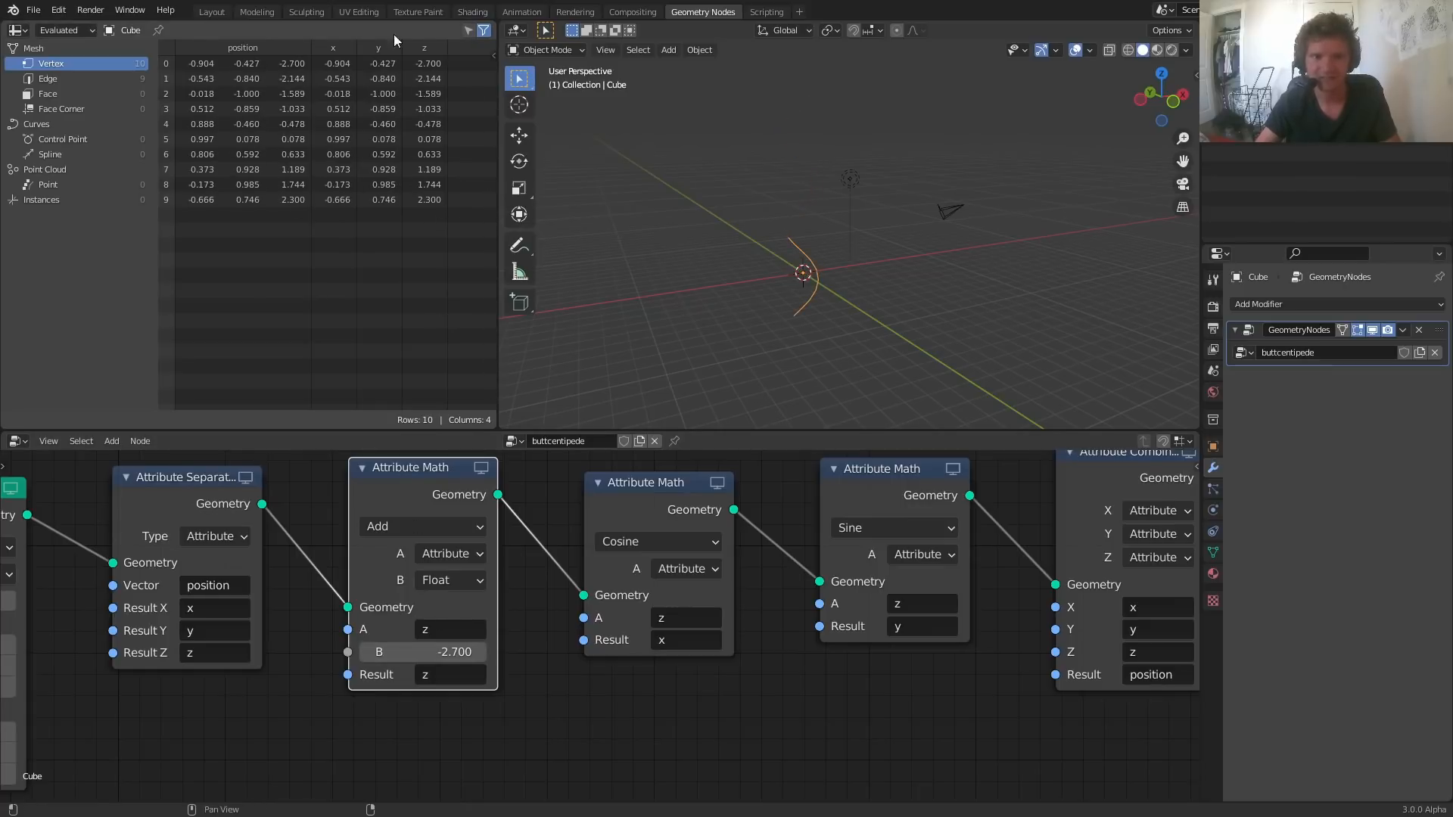
{"action": "left_click_drag", "start_coordinate": [437, 652], "coordinate": [475, 652]}
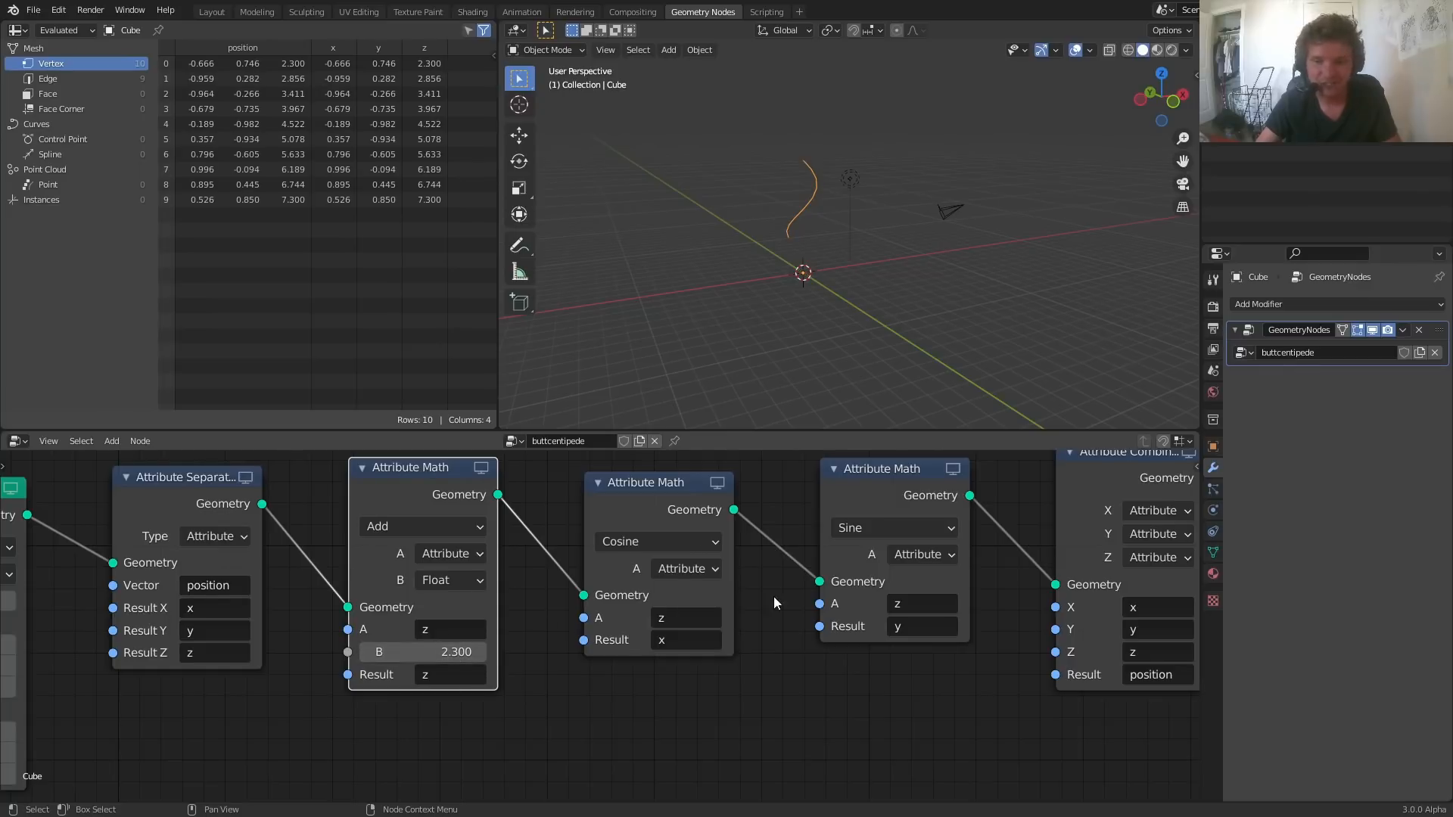
{"action": "middle_click_drag", "start_coordinate": [773, 597], "coordinate": [282, 677]}
{"action": "middle_click_drag", "start_coordinate": [691, 724], "coordinate": [774, 683]}
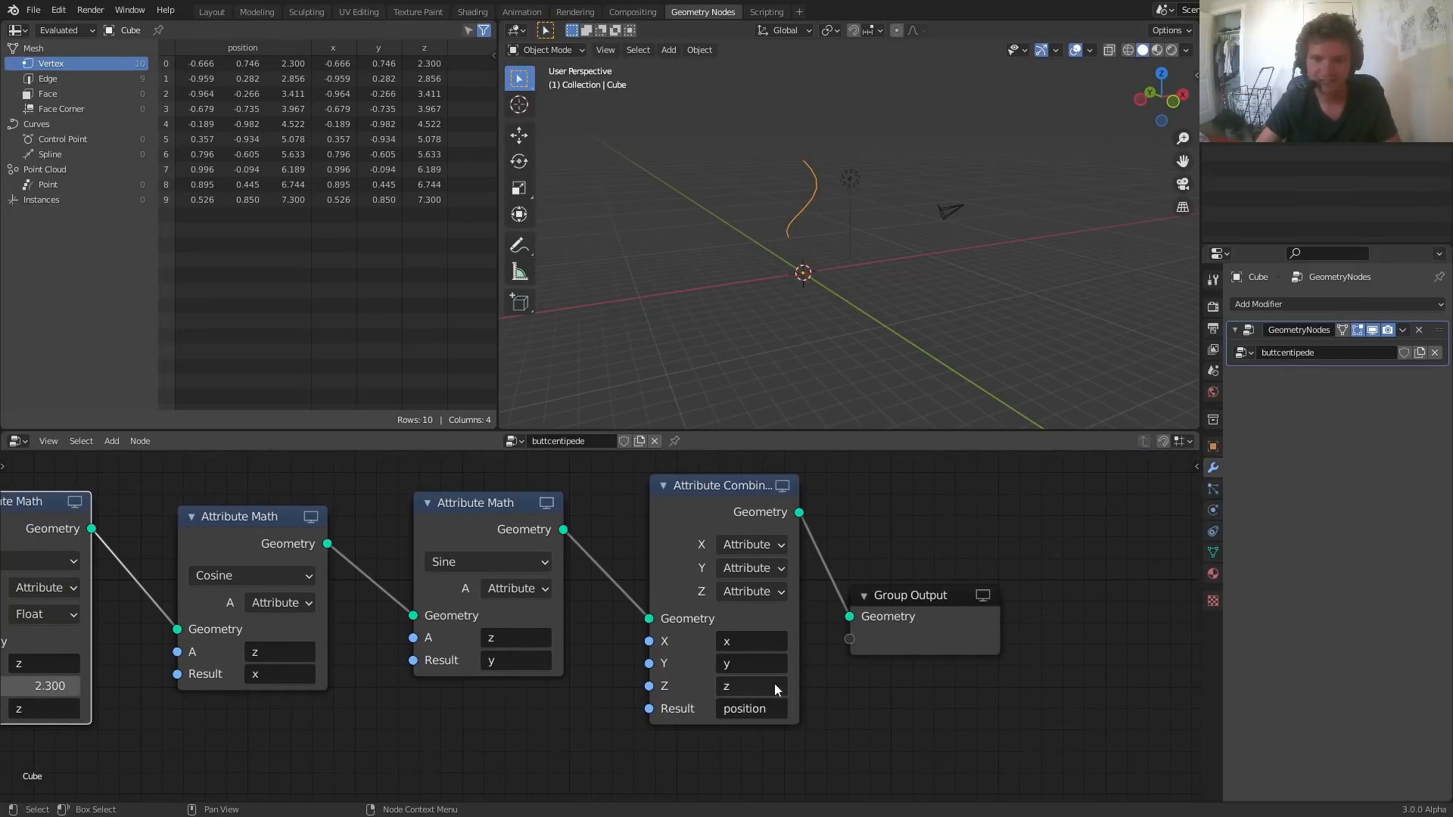
{"action": "left_click", "coordinate": [735, 686]}
{"action": "left_click", "coordinate": [814, 719]}
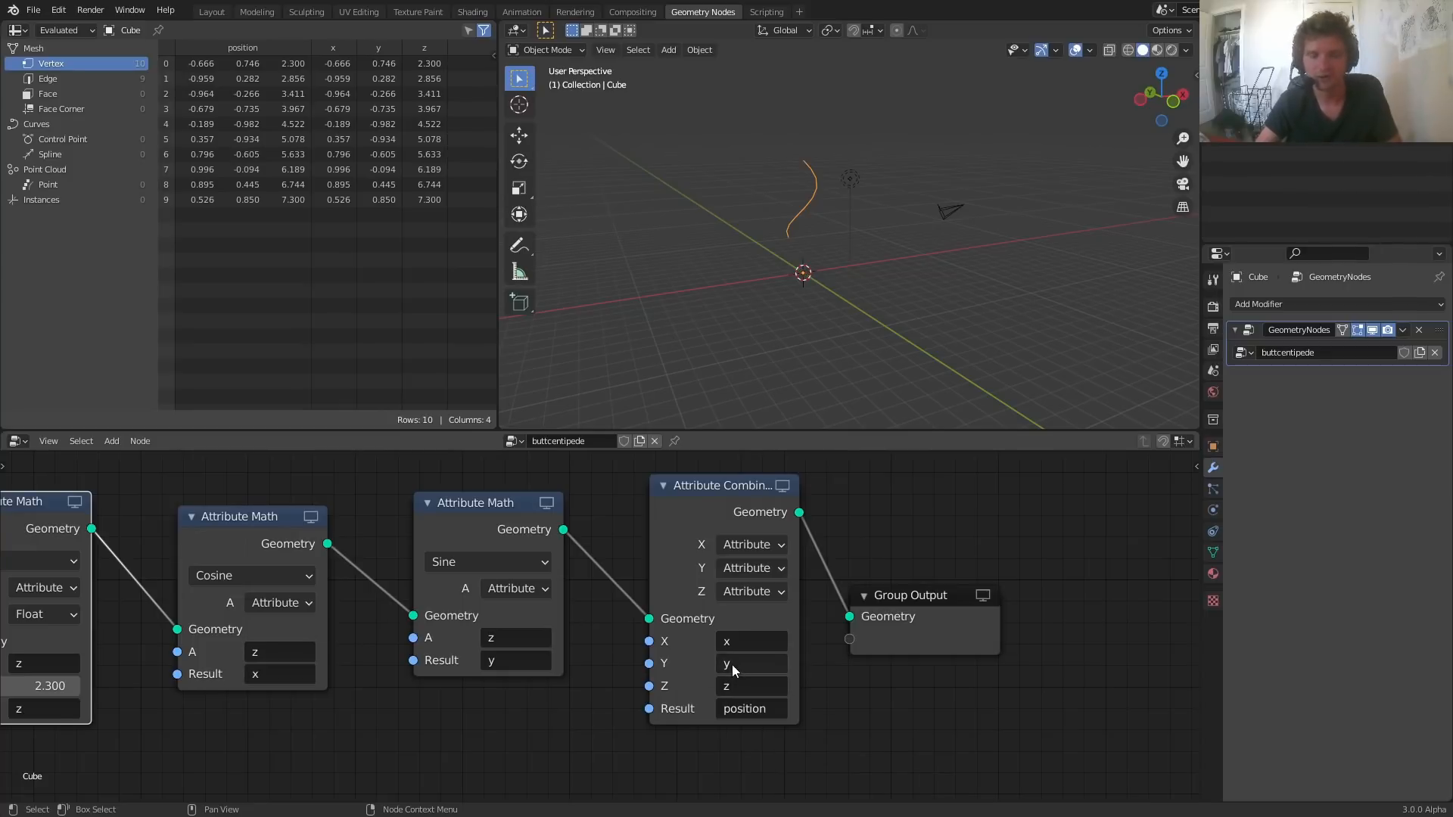
{"action": "middle_click_drag", "start_coordinate": [303, 657], "coordinate": [488, 655]}
{"action": "left_click_drag", "start_coordinate": [211, 688], "coordinate": [261, 687]}
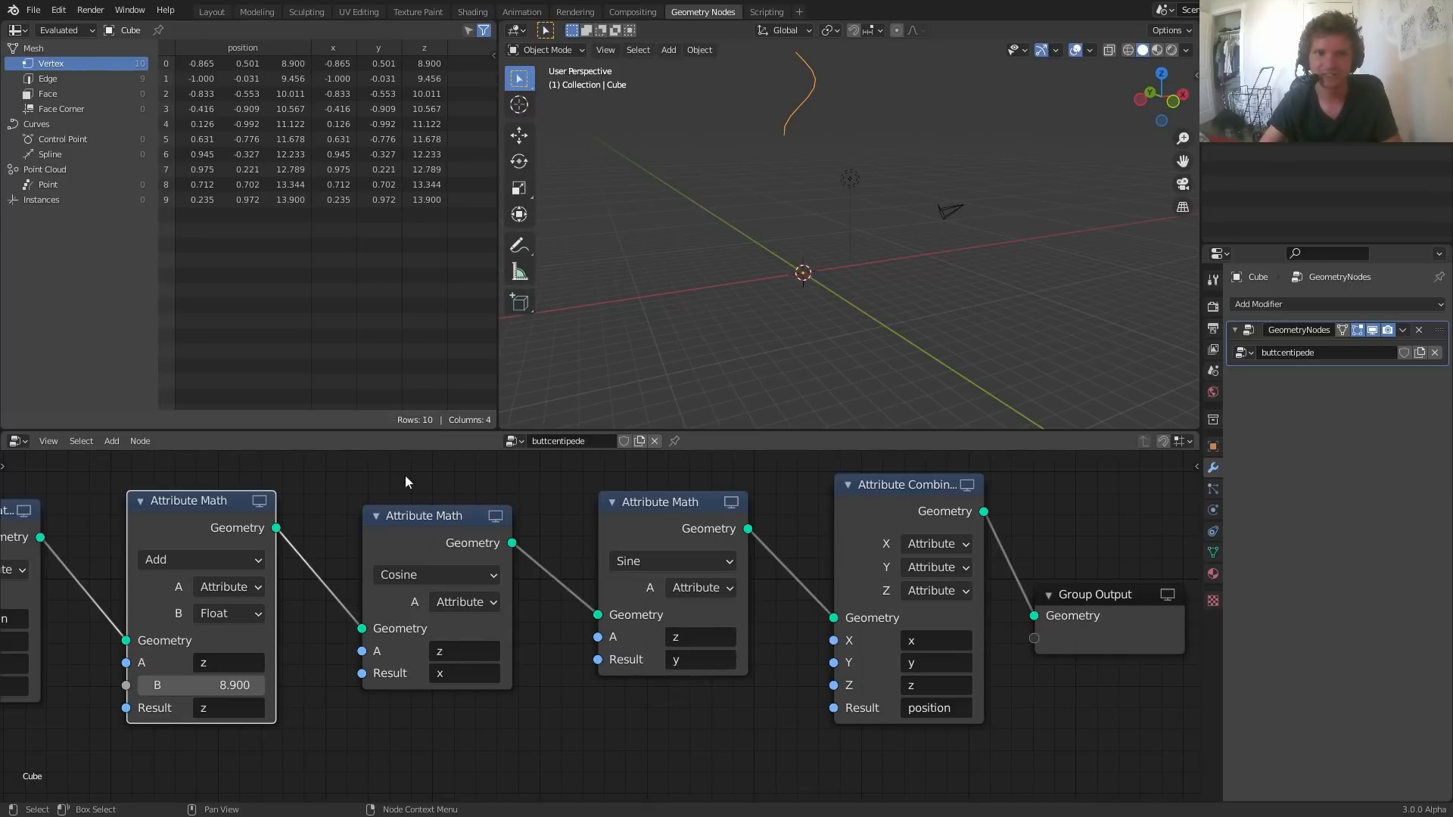
{"action": "left_click", "coordinate": [928, 686]}
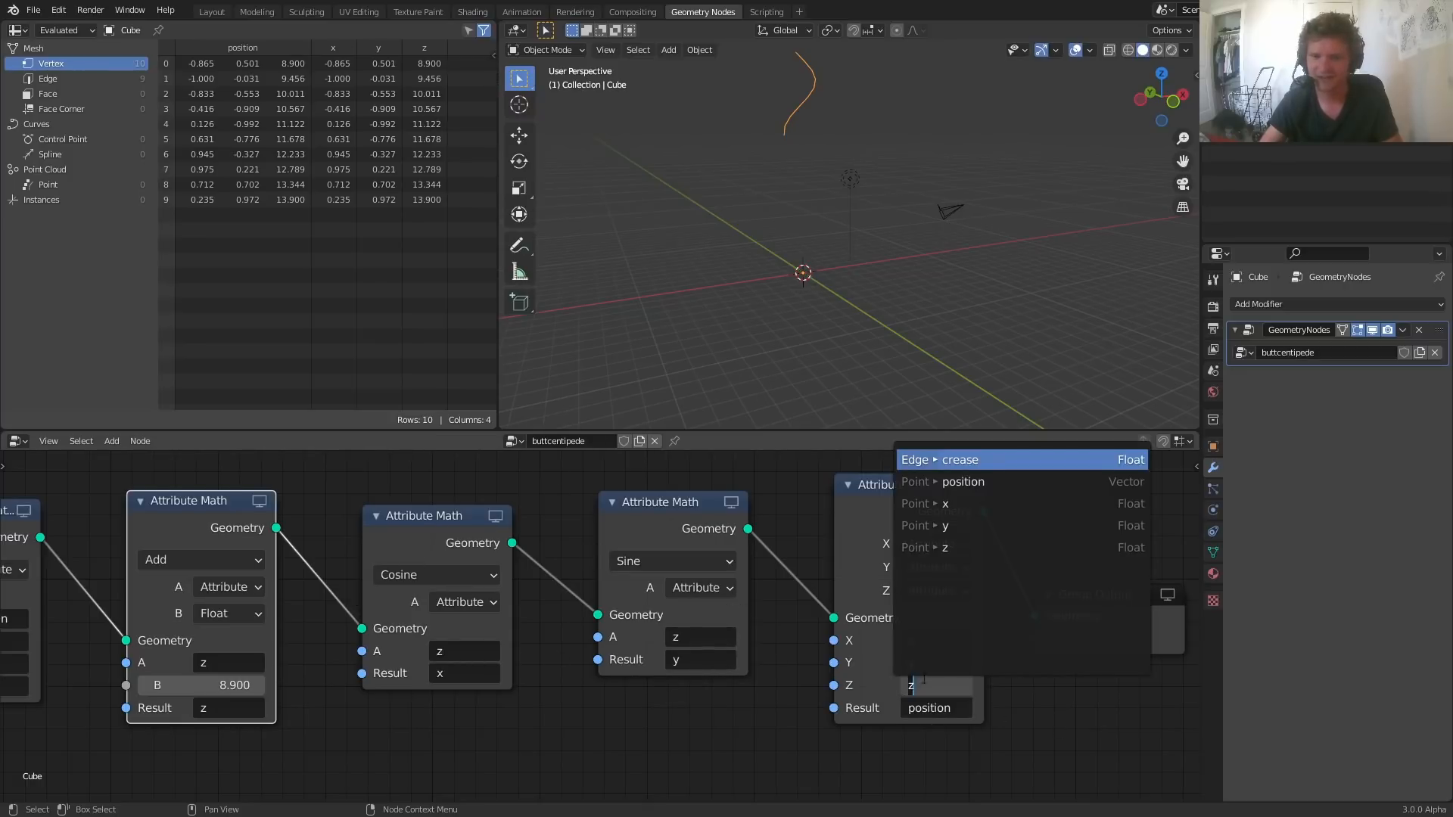
{"action": "left_click", "coordinate": [1083, 719]}
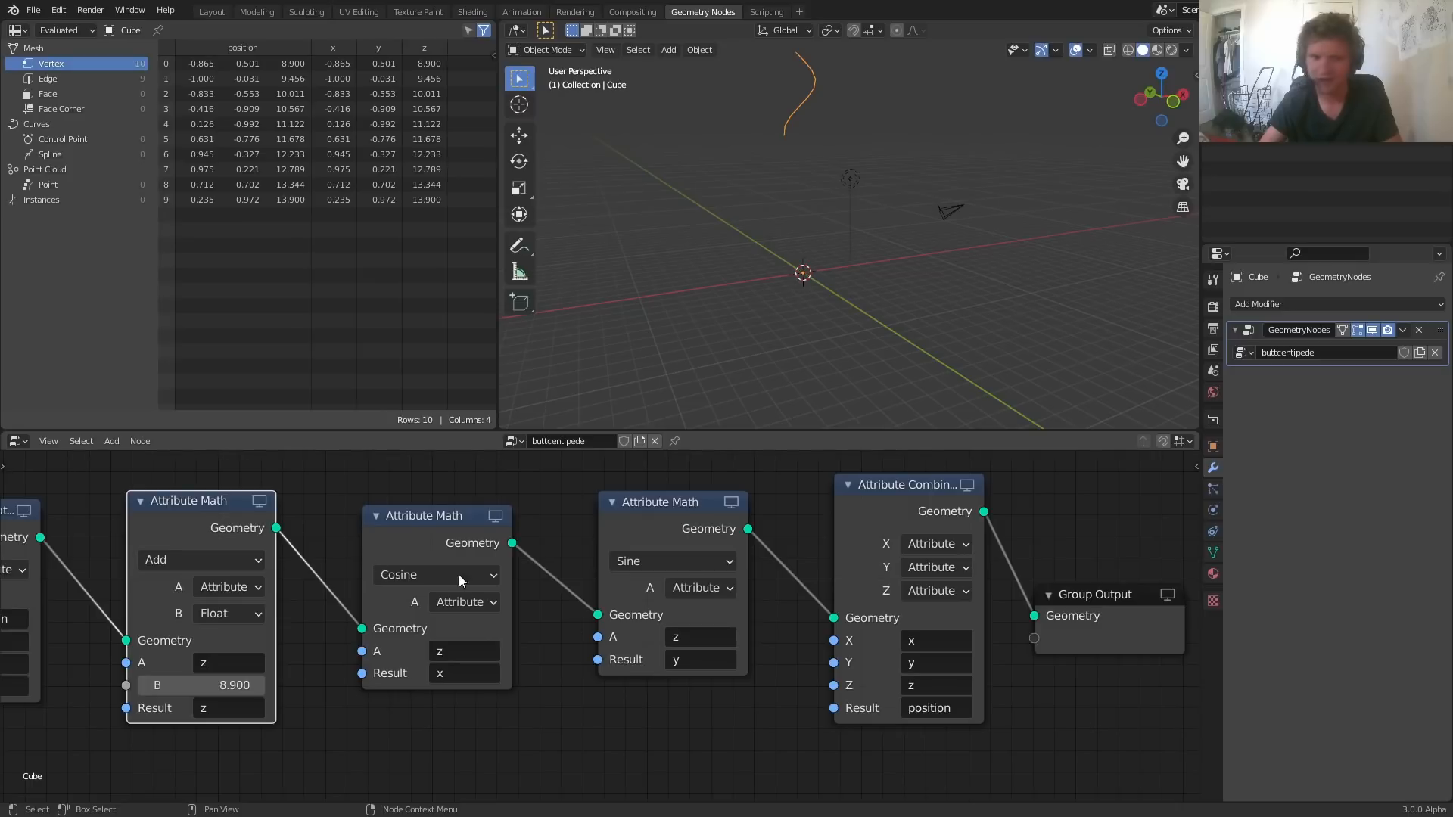
Step: Move the Add node slightly closer to the Cosine node and change its Result attribute to ztime
{"action": "middle_click_drag", "start_coordinate": [459, 574], "coordinate": [893, 598]}
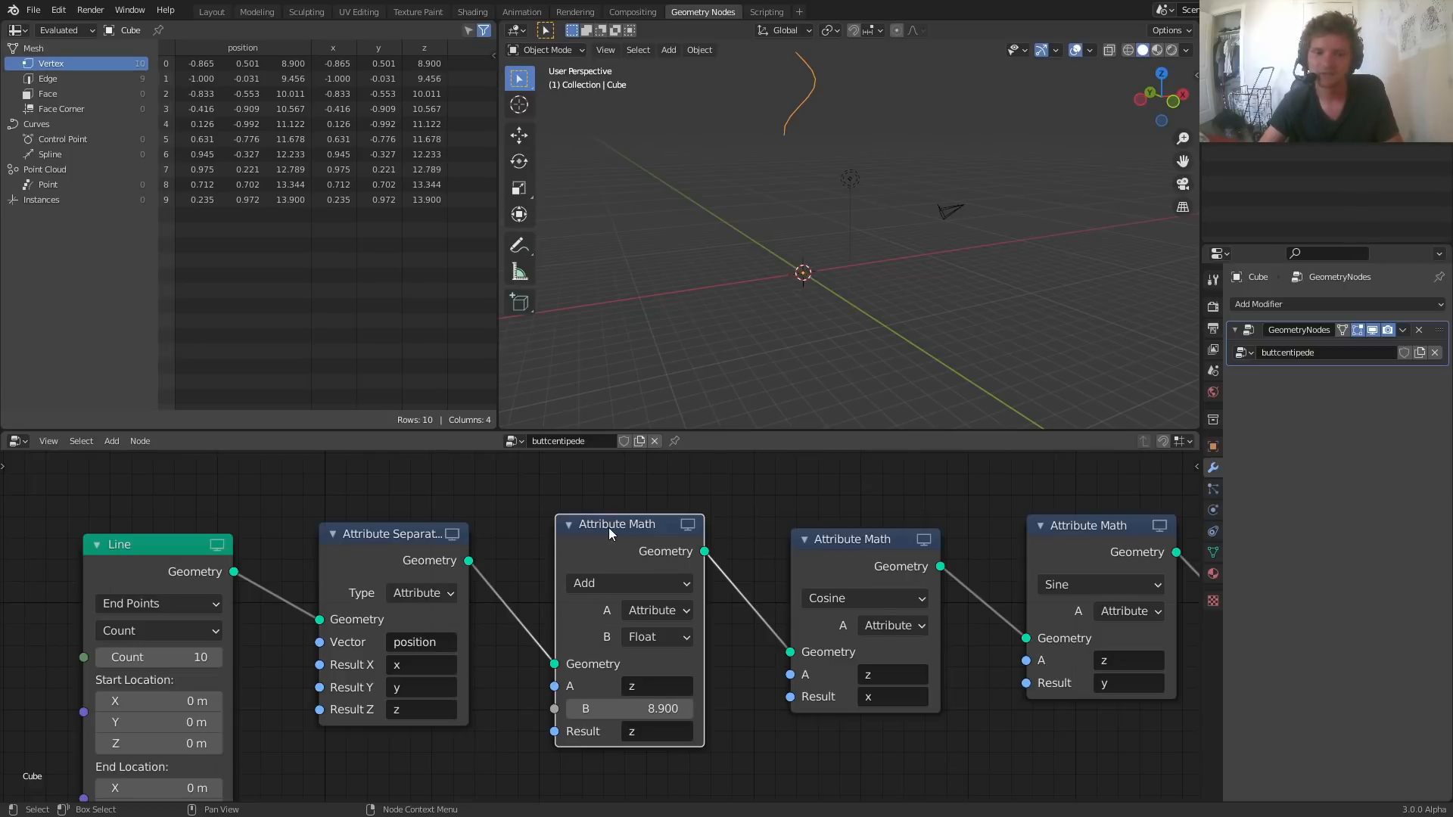
{"action": "left_click_drag", "start_coordinate": [608, 529], "coordinate": [642, 523]}
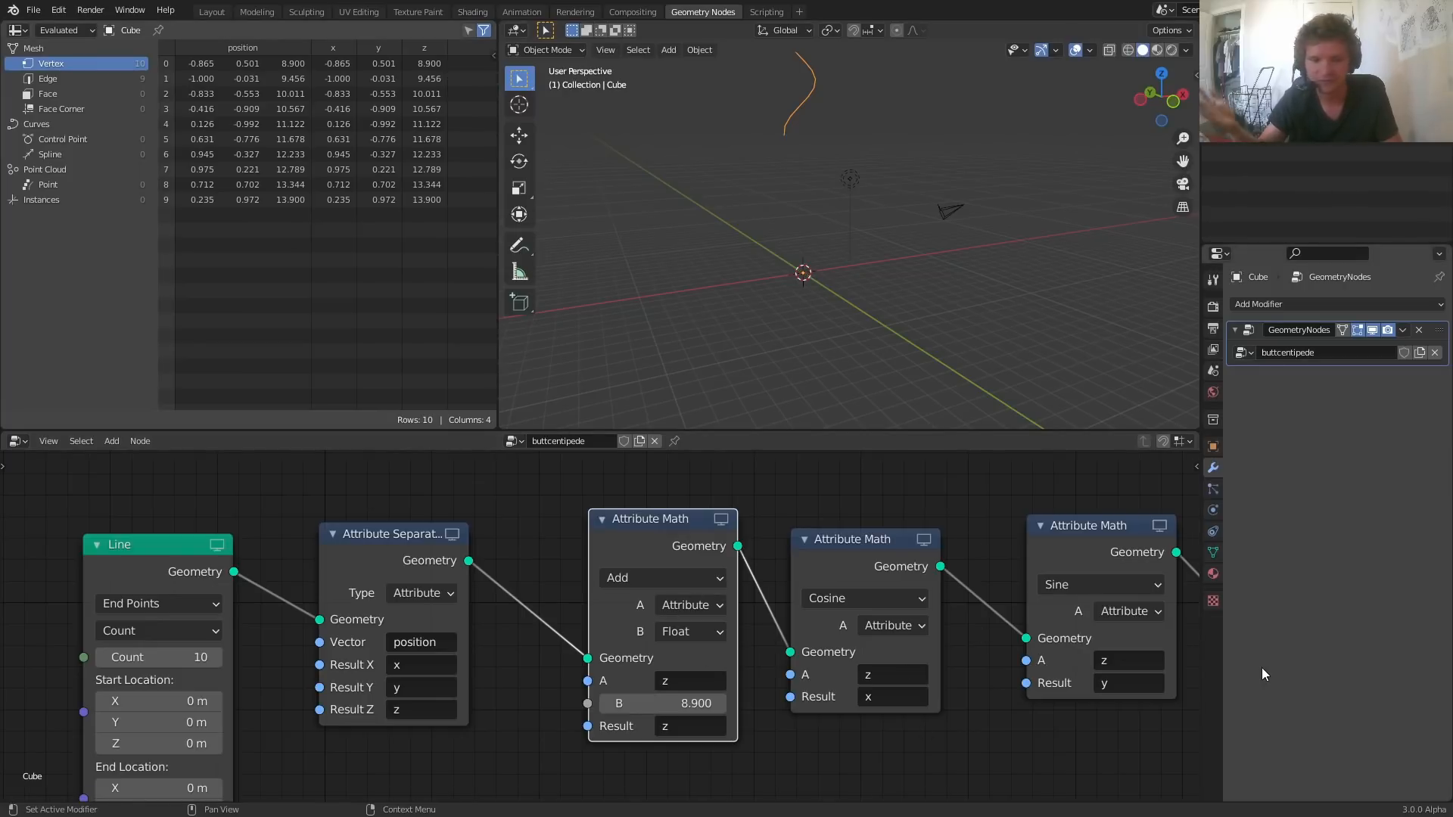
{"action": "left_click", "coordinate": [681, 725]}
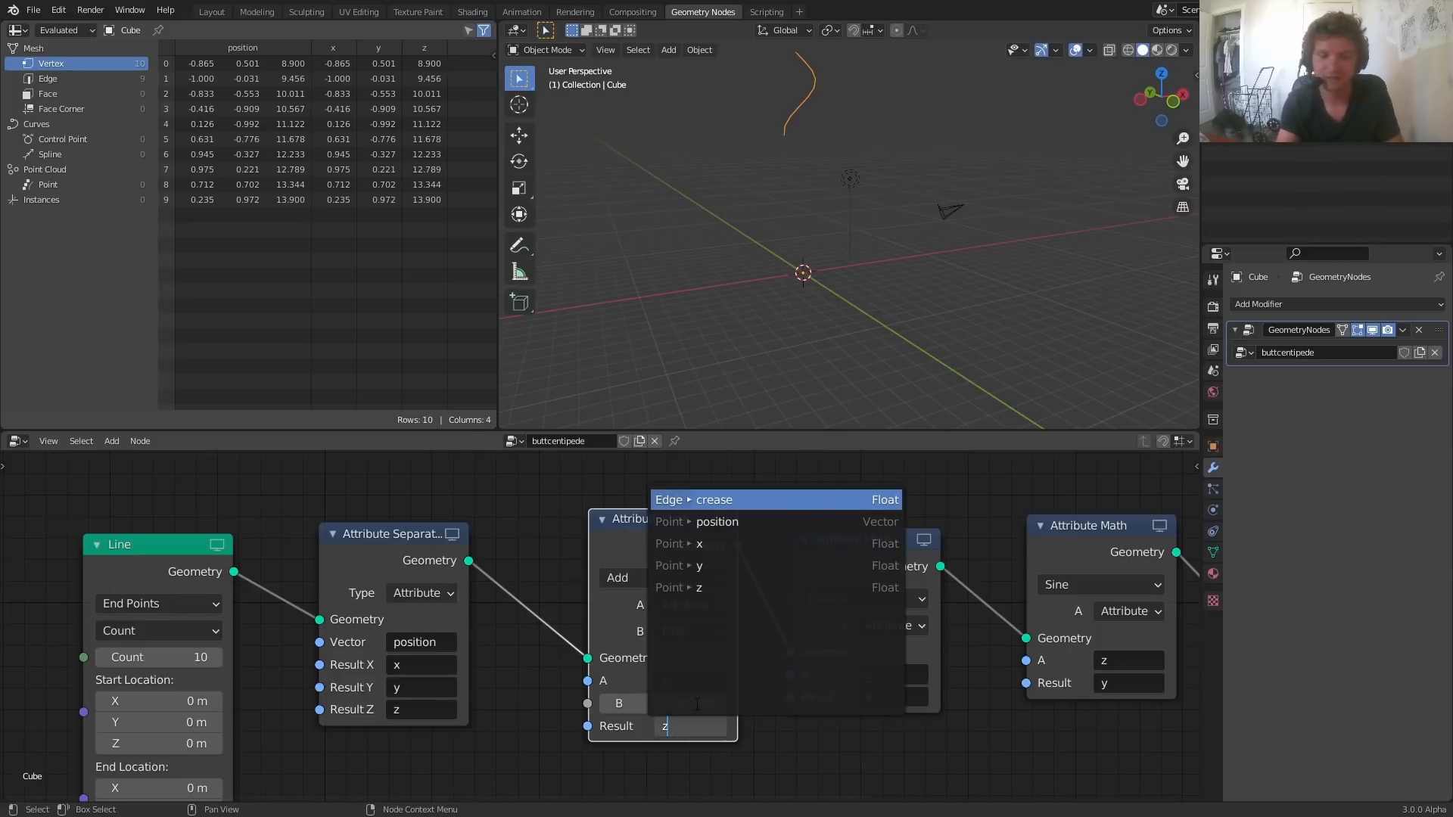
{"action": "type", "text": "time"}
{"action": "left_click", "coordinate": [698, 502]}
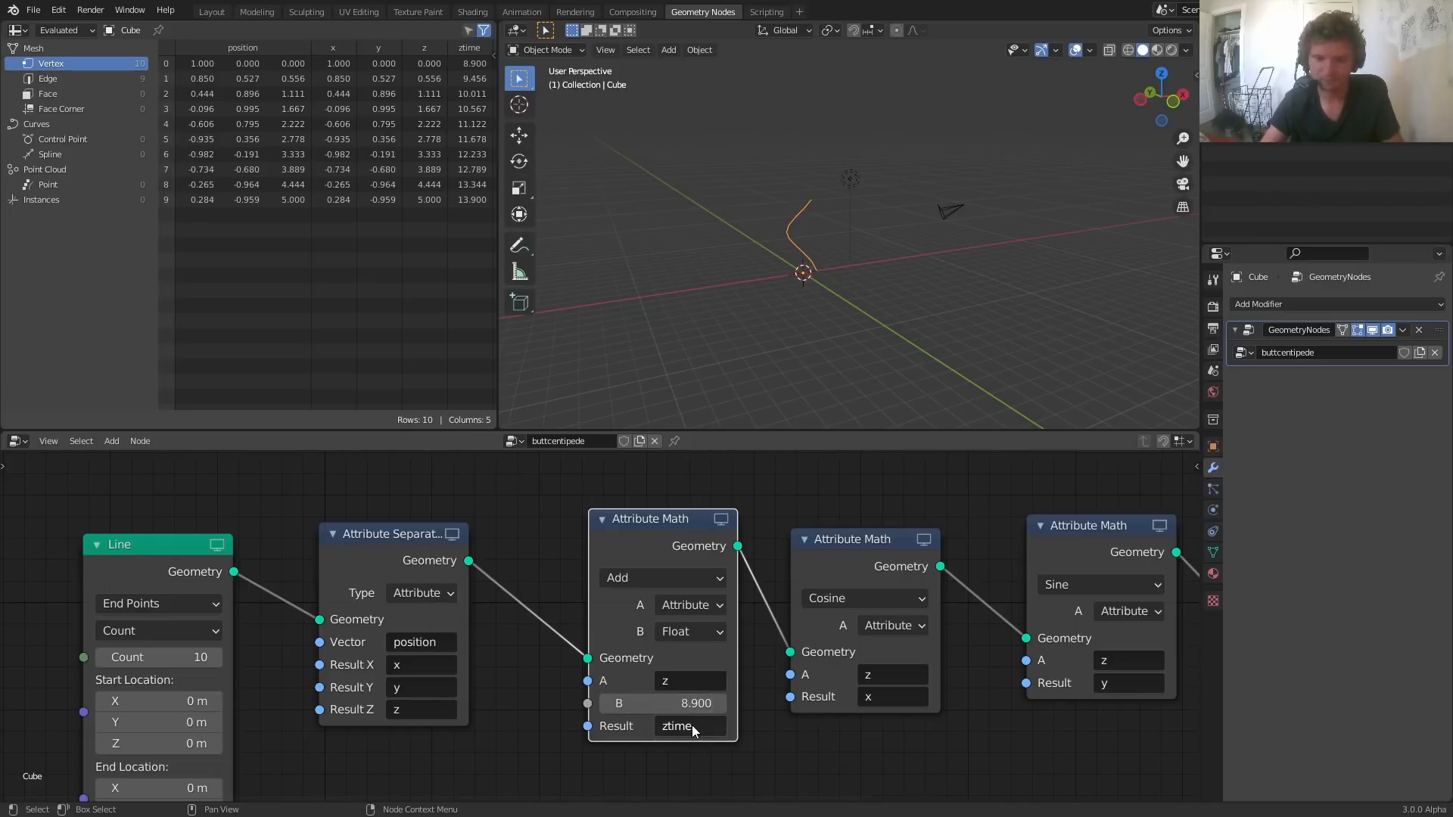
Step: Set input A of both the Cosine and Sine nodes to ztime
{"action": "middle_click_drag", "start_coordinate": [799, 717], "coordinate": [539, 709]}
{"action": "type", "text": "ztime"}
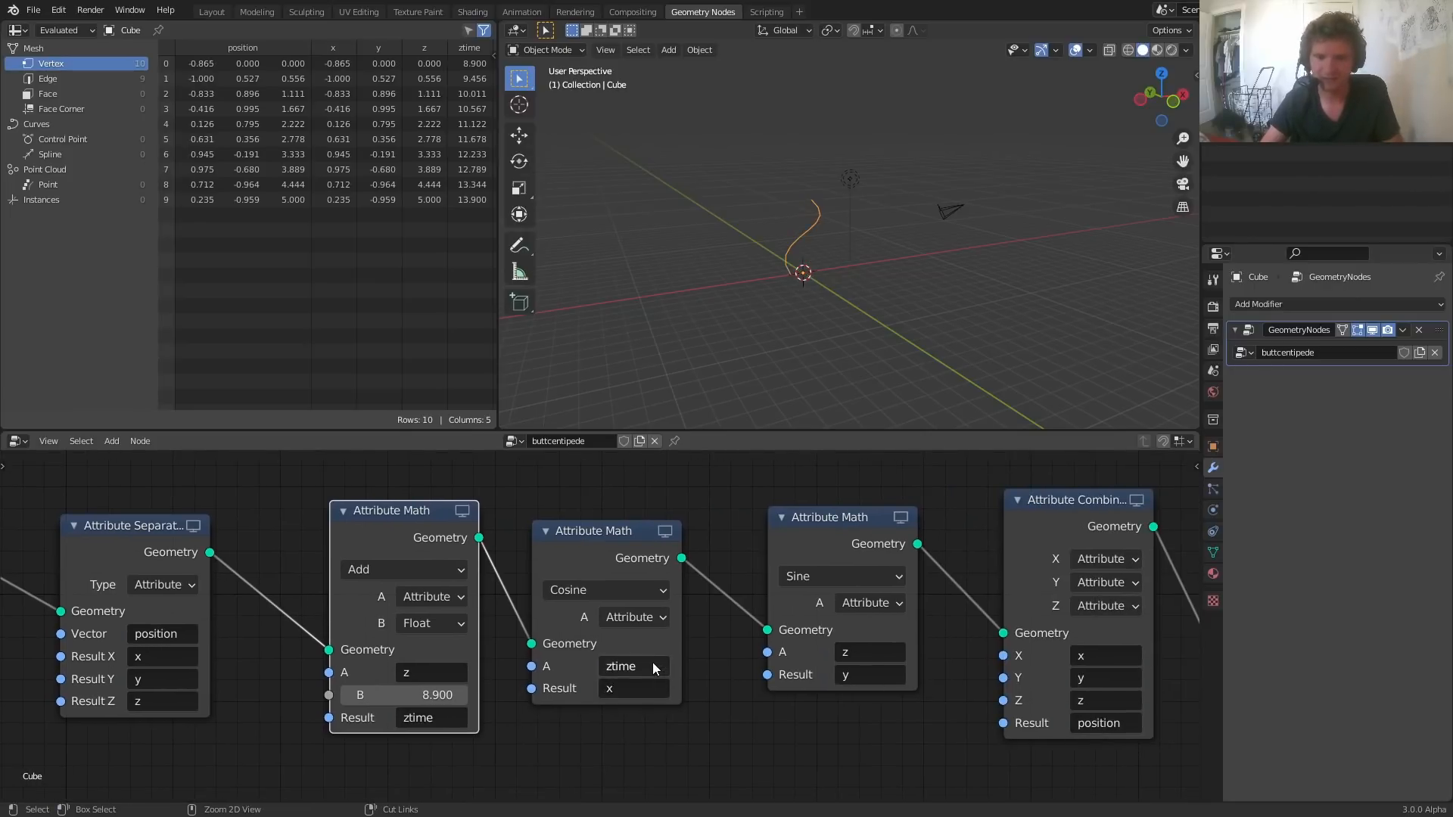
{"action": "type", "text": "ztime"}
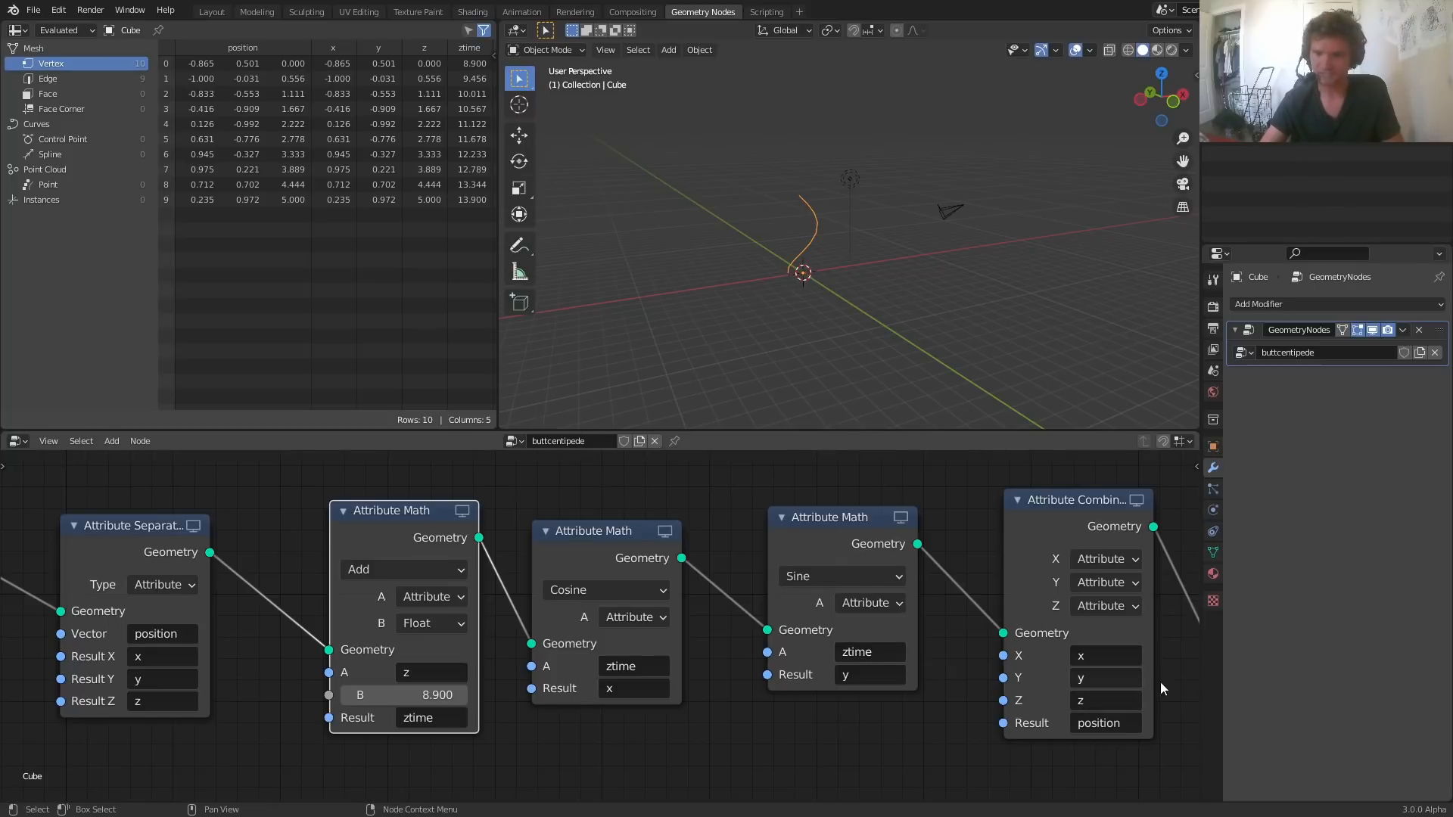
Step: Try B values of 15.500, 25.200 and 33.500 on the Add node to rotate the spiral
{"action": "middle_click_drag", "start_coordinate": [807, 206], "coordinate": [791, 288]}
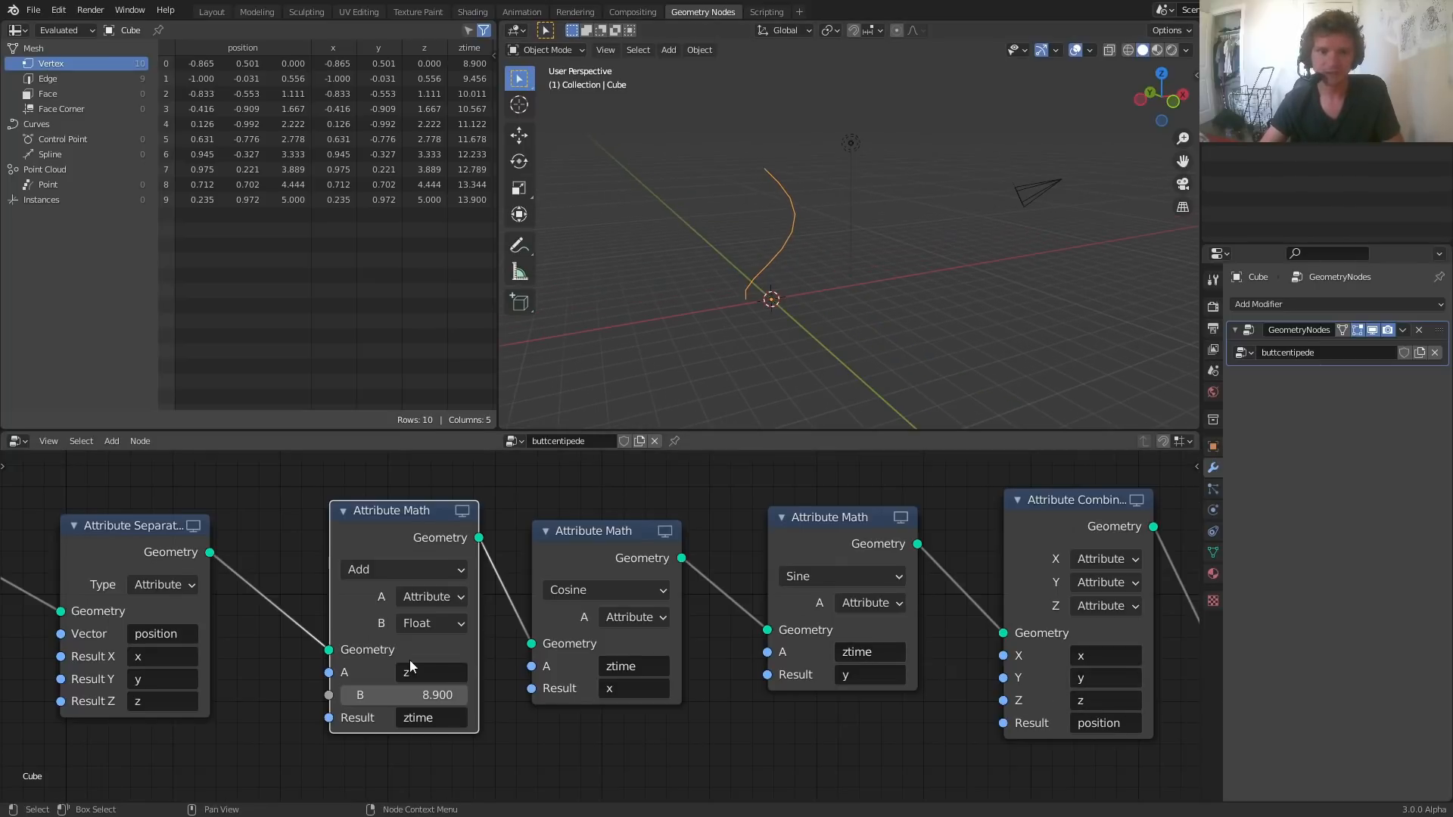
{"action": "middle_click_drag", "start_coordinate": [416, 668], "coordinate": [580, 667]}
{"action": "left_click_drag", "start_coordinate": [579, 695], "coordinate": [651, 695]}
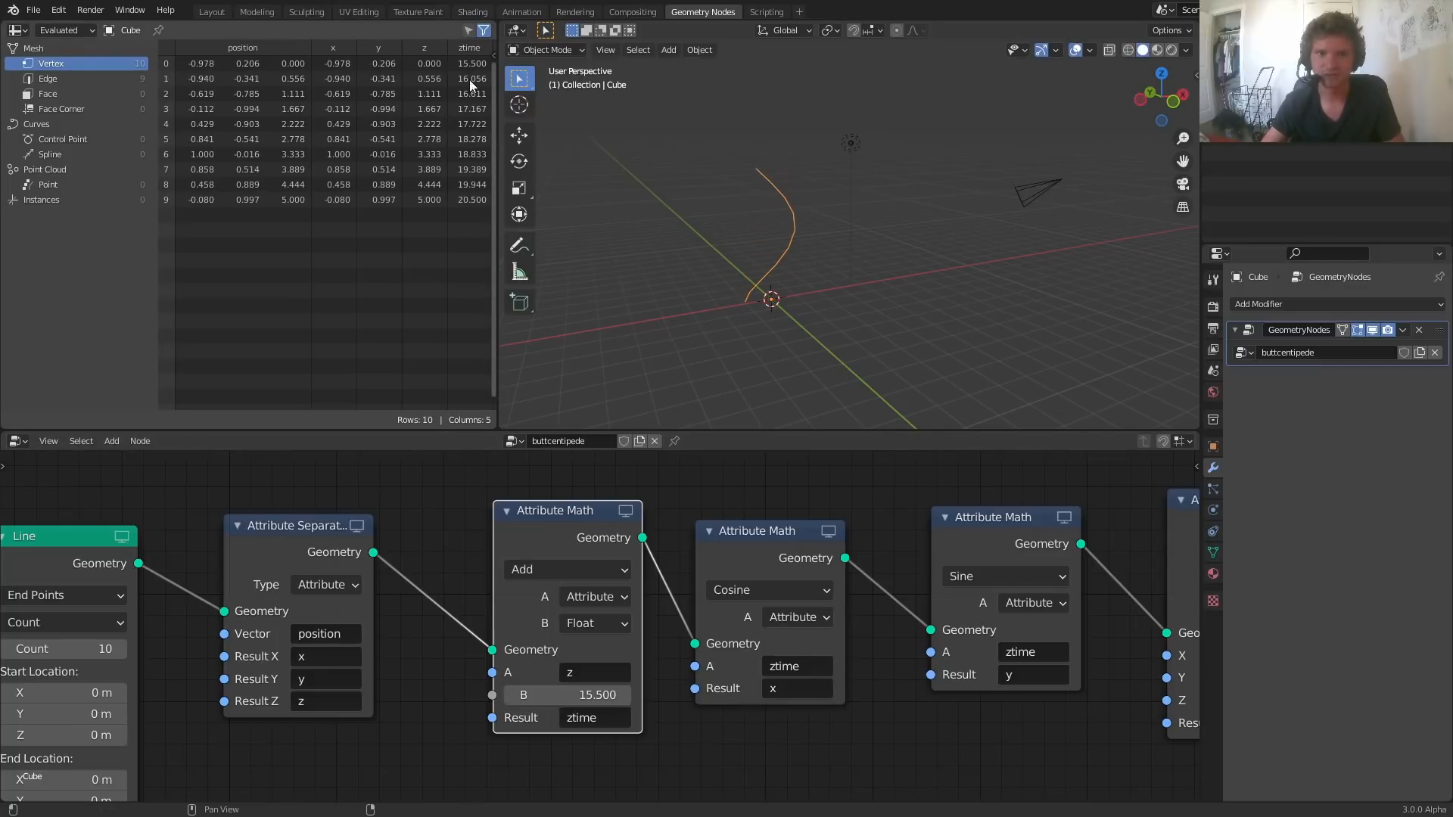
{"action": "left_click_drag", "start_coordinate": [578, 694], "coordinate": [681, 695]}
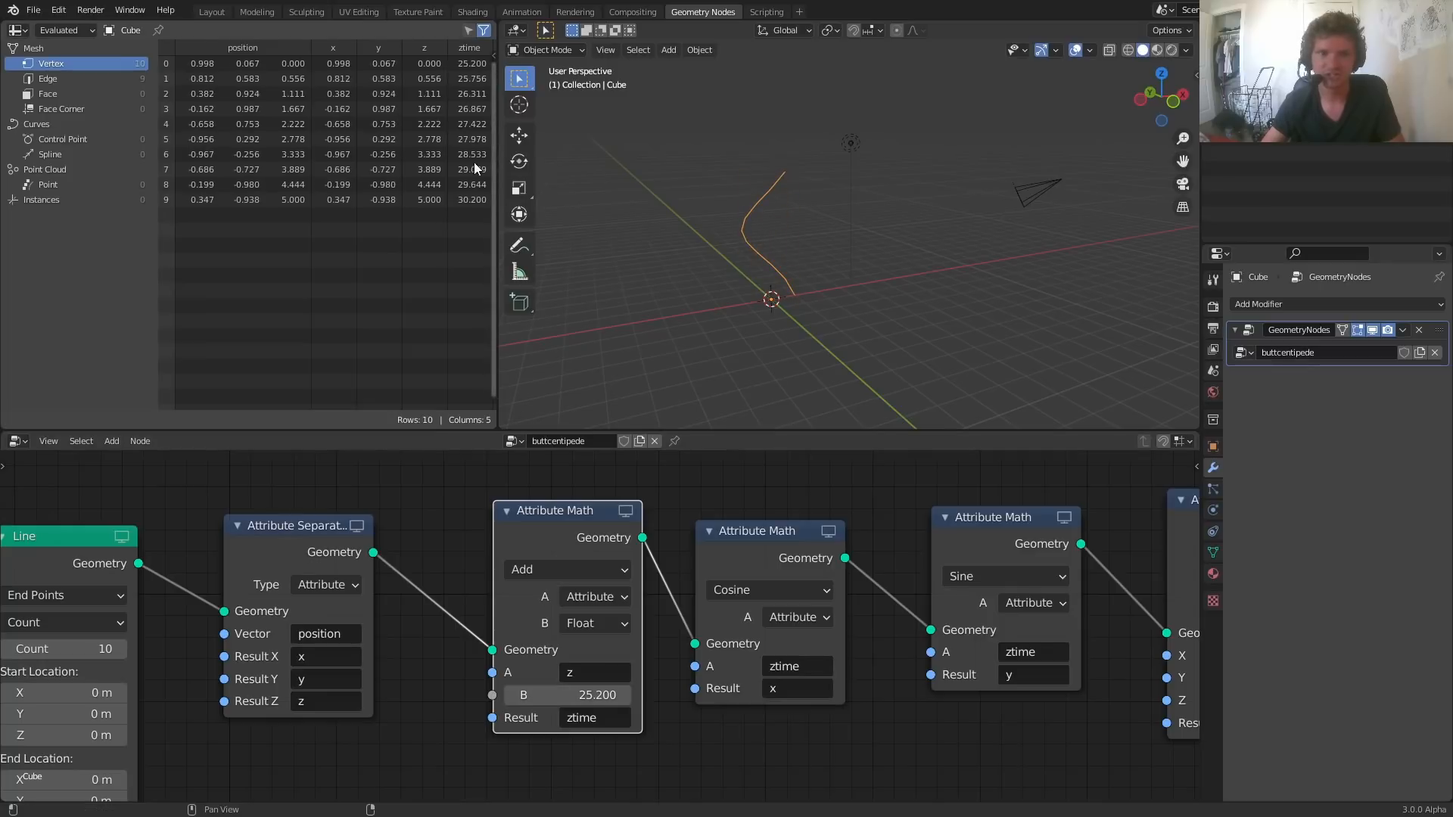
{"action": "left_click_drag", "start_coordinate": [560, 693], "coordinate": [811, 703]}
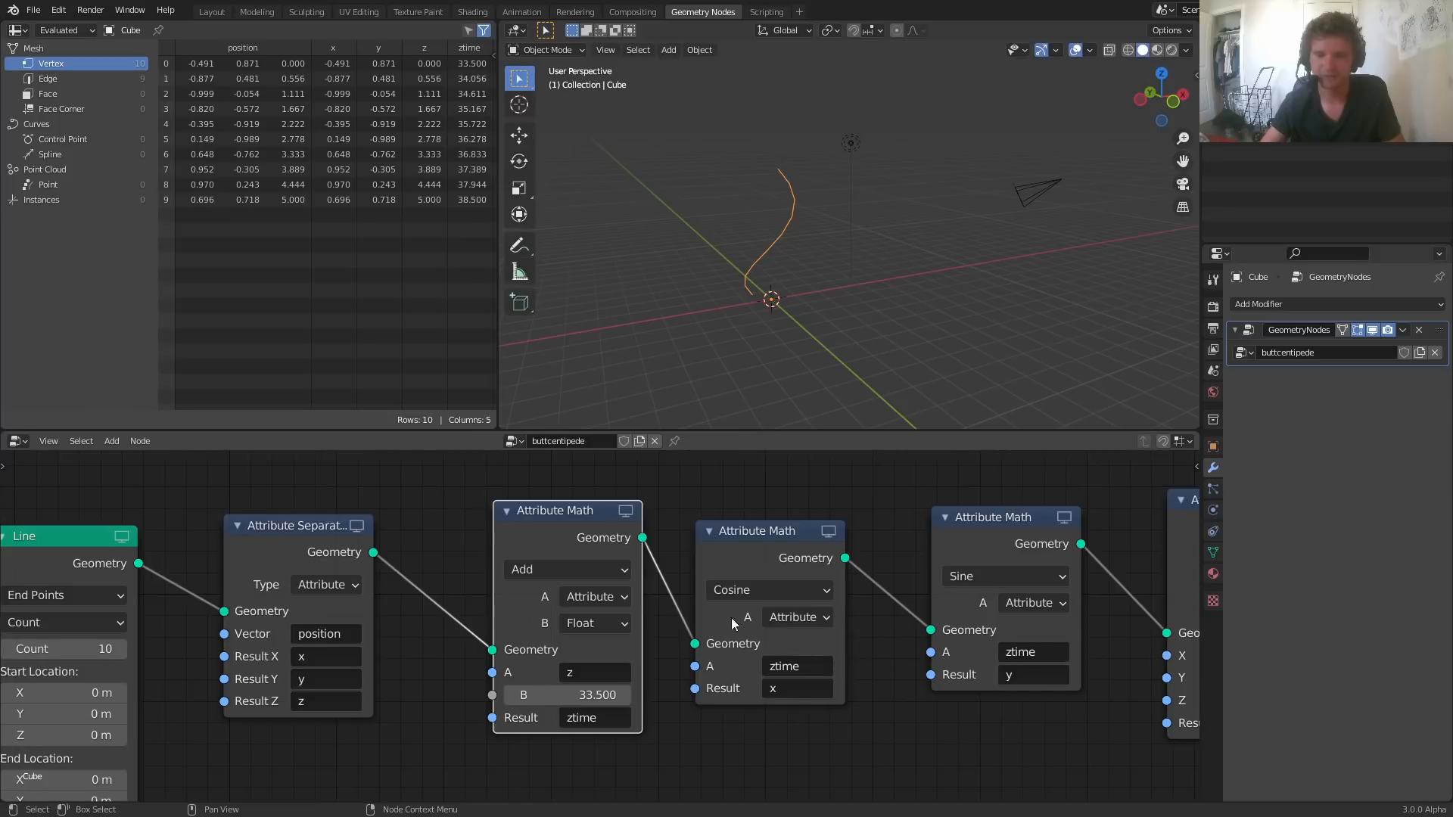
Step: Nudge the Line node away from the Attribute Separate XYZ node and set B on the Add node to 5.000
{"action": "middle_click_drag", "start_coordinate": [893, 603], "coordinate": [665, 600]}
{"action": "scroll", "coordinate": [785, 622], "scroll_direction": "down", "scroll_amount": 5}
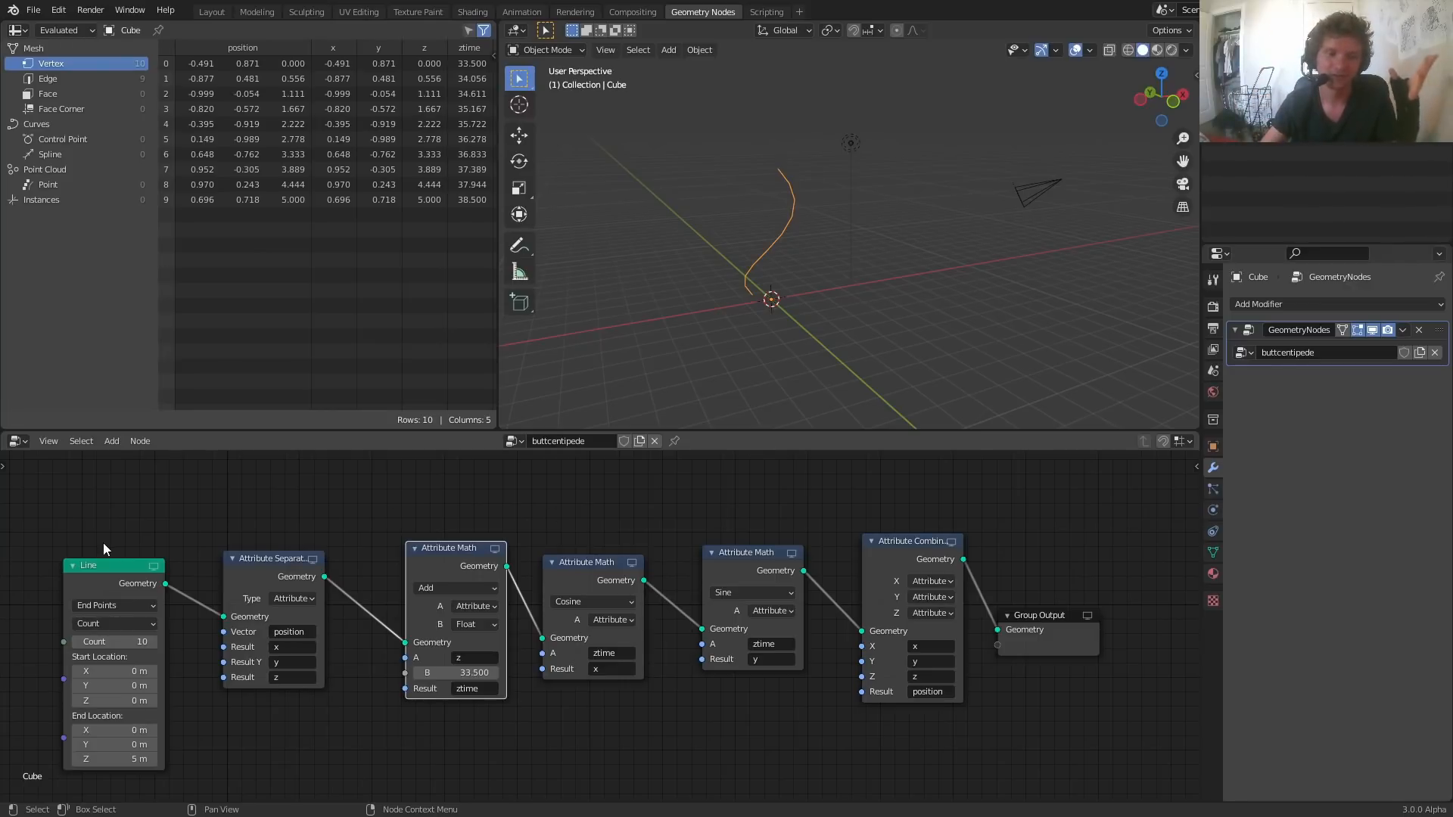
{"action": "left_click_drag", "start_coordinate": [106, 557], "coordinate": [101, 553]}
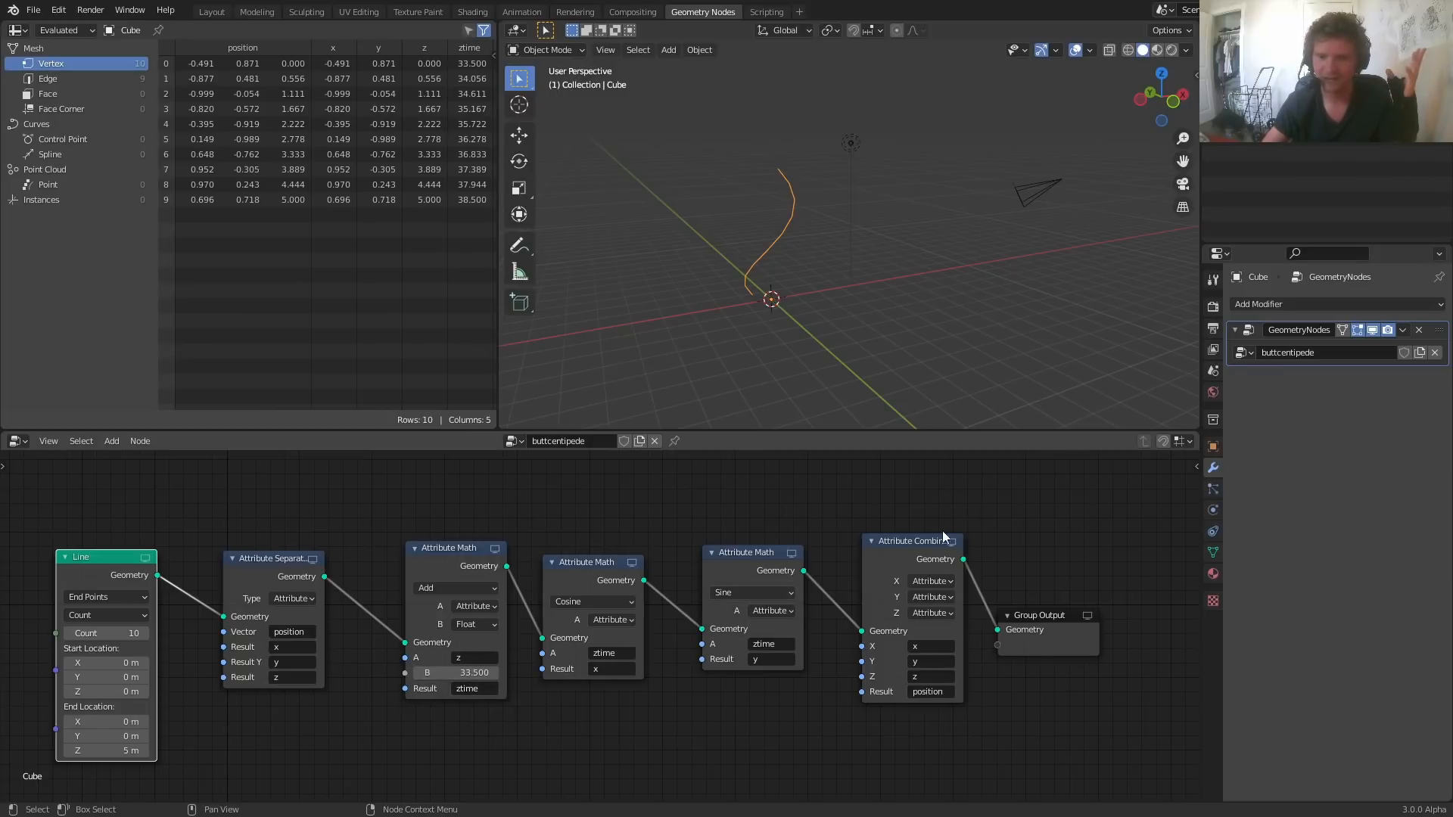
{"action": "left_click", "coordinate": [928, 646]}
{"action": "left_click", "coordinate": [922, 676]}
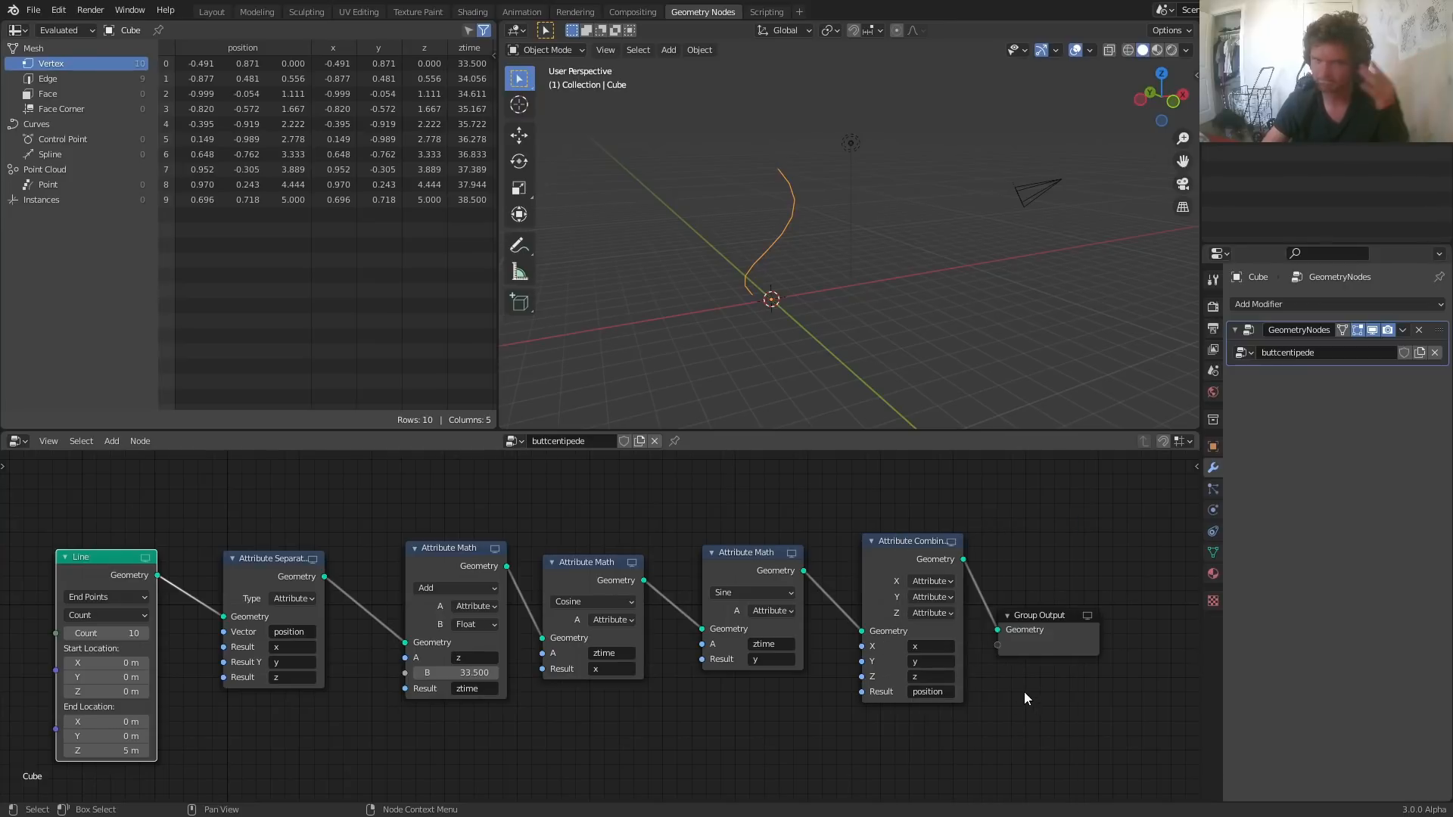
{"action": "left_click_drag", "start_coordinate": [470, 671], "coordinate": [441, 671]}
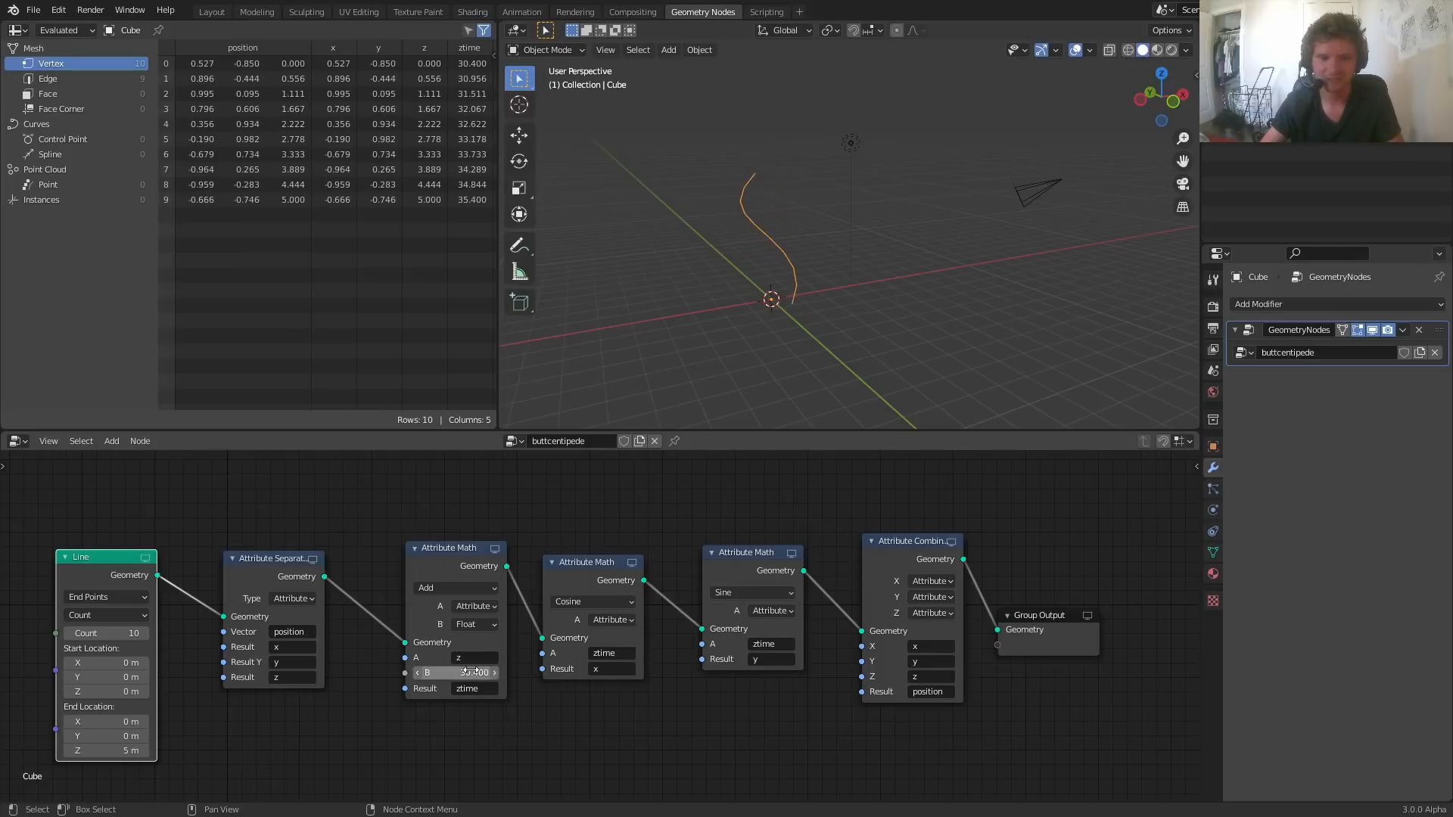
{"action": "left_click", "coordinate": [472, 671]}
{"action": "key", "text": "Return"}
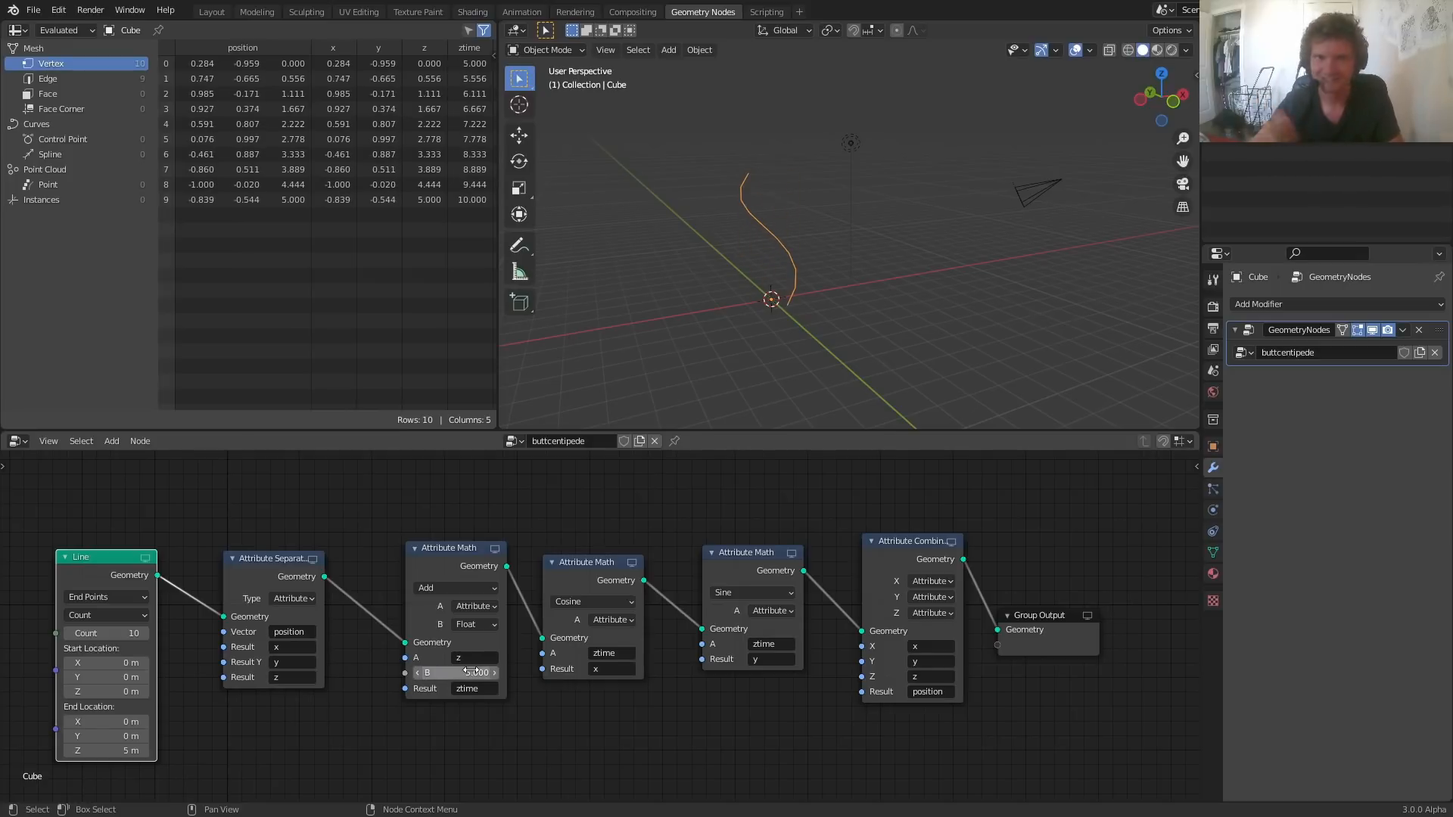
Step: Add a Value node beneath the Attribute Separate XYZ node
{"action": "scroll", "coordinate": [471, 671], "scroll_direction": "up", "scroll_amount": 5}
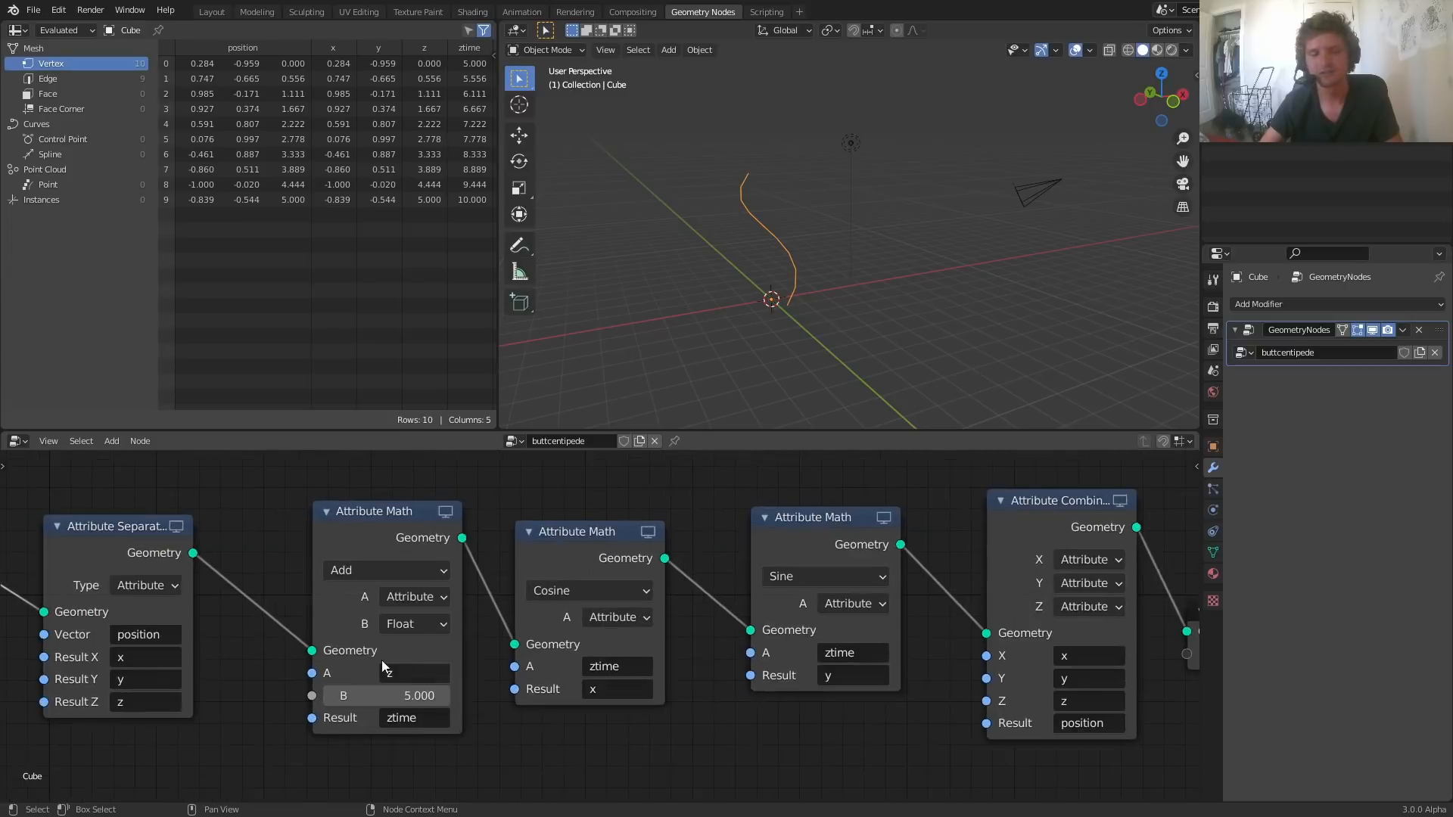
{"action": "middle_click_drag", "start_coordinate": [382, 660], "coordinate": [631, 592]}
{"action": "mouse_move", "coordinate": [630, 625]}
{"action": "left_mouse_down"}
{"action": "mouse_move", "coordinate": [678, 625]}
{"action": "mouse_move", "coordinate": [627, 616]}
{"action": "left_mouse_up"}
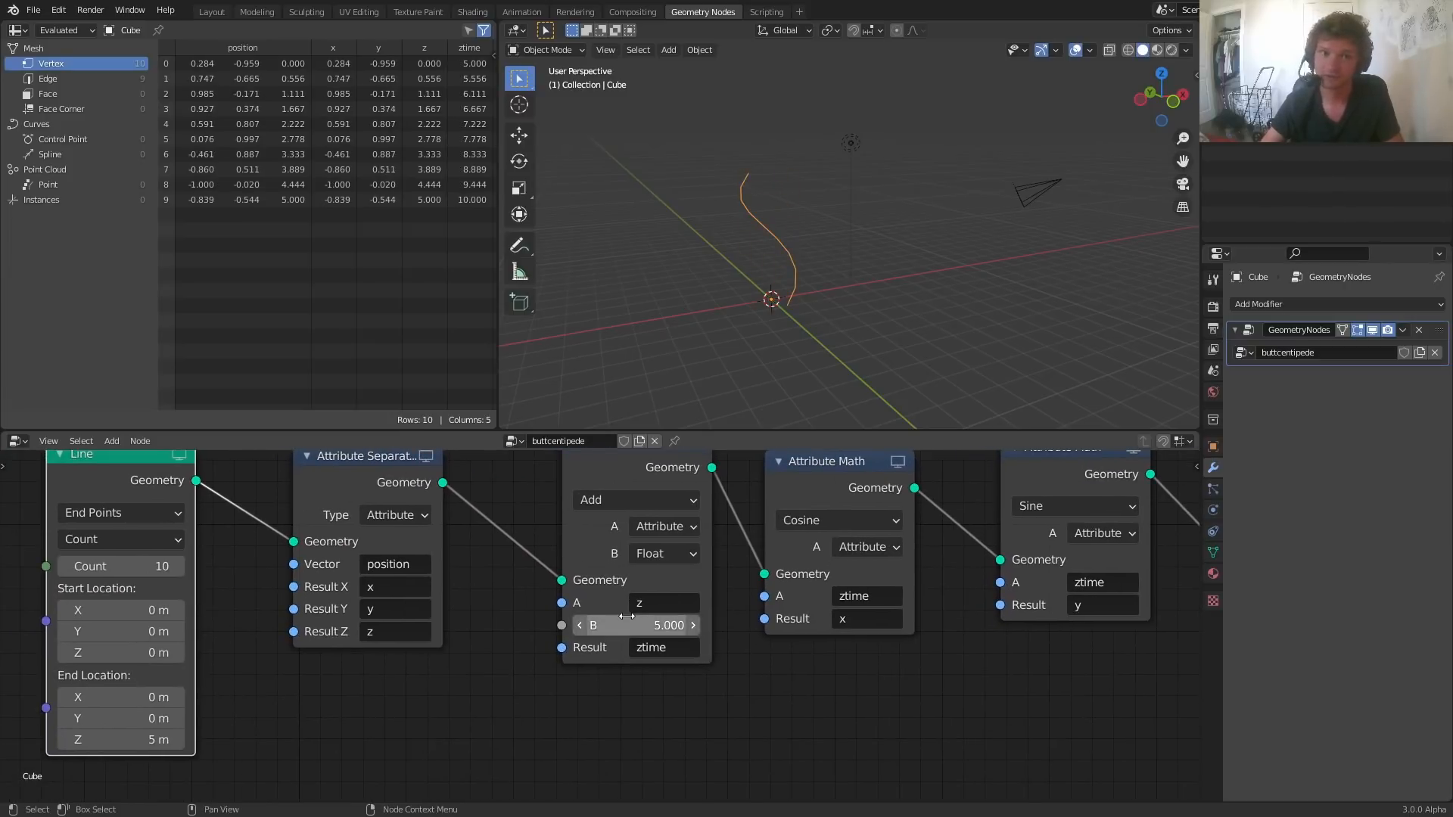
{"action": "key", "text": "shift+a"}
{"action": "left_click", "coordinate": [463, 538]}
{"action": "type", "text": "va"}
{"action": "key", "text": "Return"}
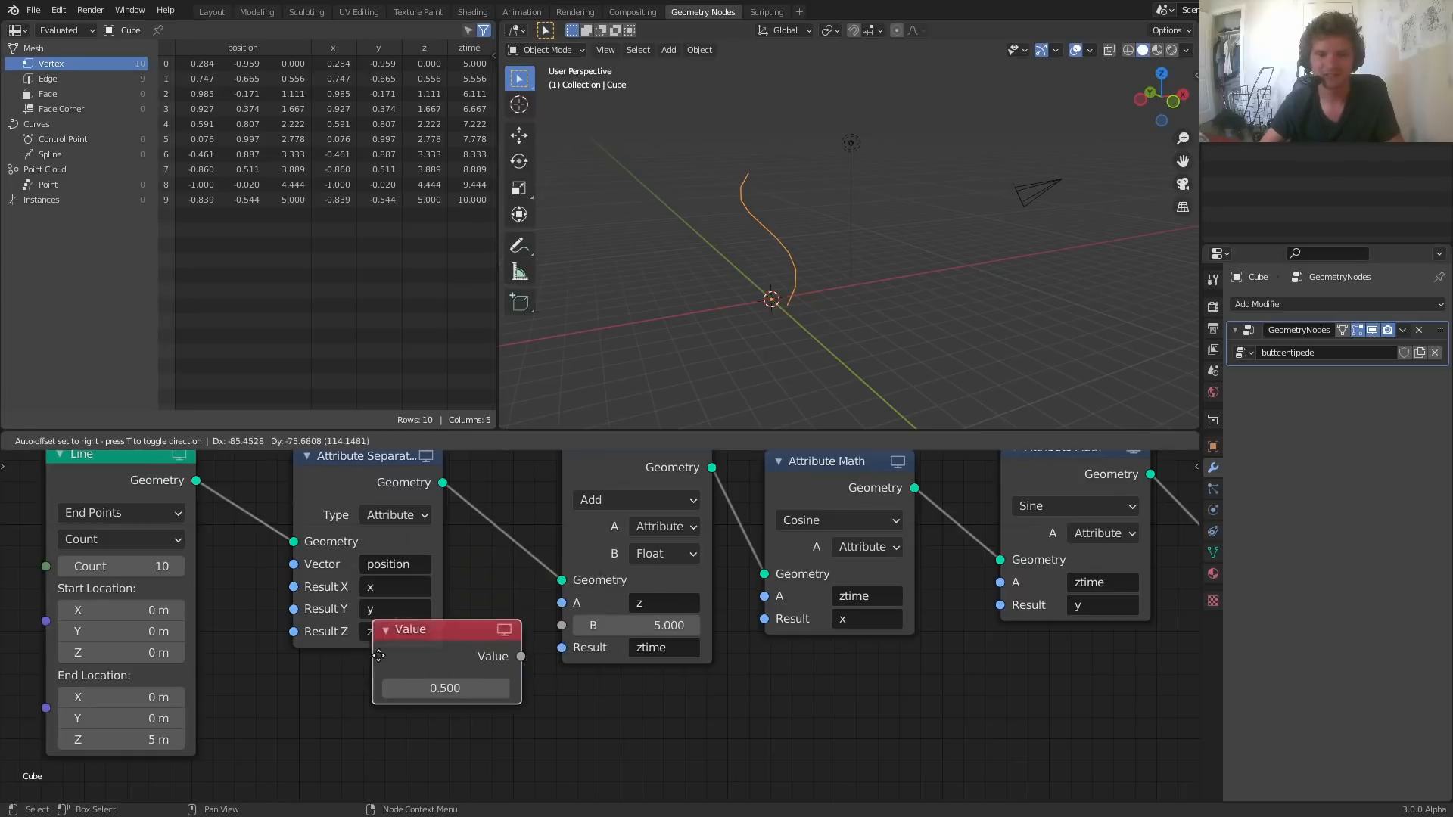
{"action": "left_click", "coordinate": [292, 680]}
Step: Drive the Value node with the expression #frame and move the node clear of the Attribute Separate XYZ node
{"action": "middle_click_drag", "start_coordinate": [414, 702], "coordinate": [475, 681]}
{"action": "left_click", "coordinate": [418, 690]}
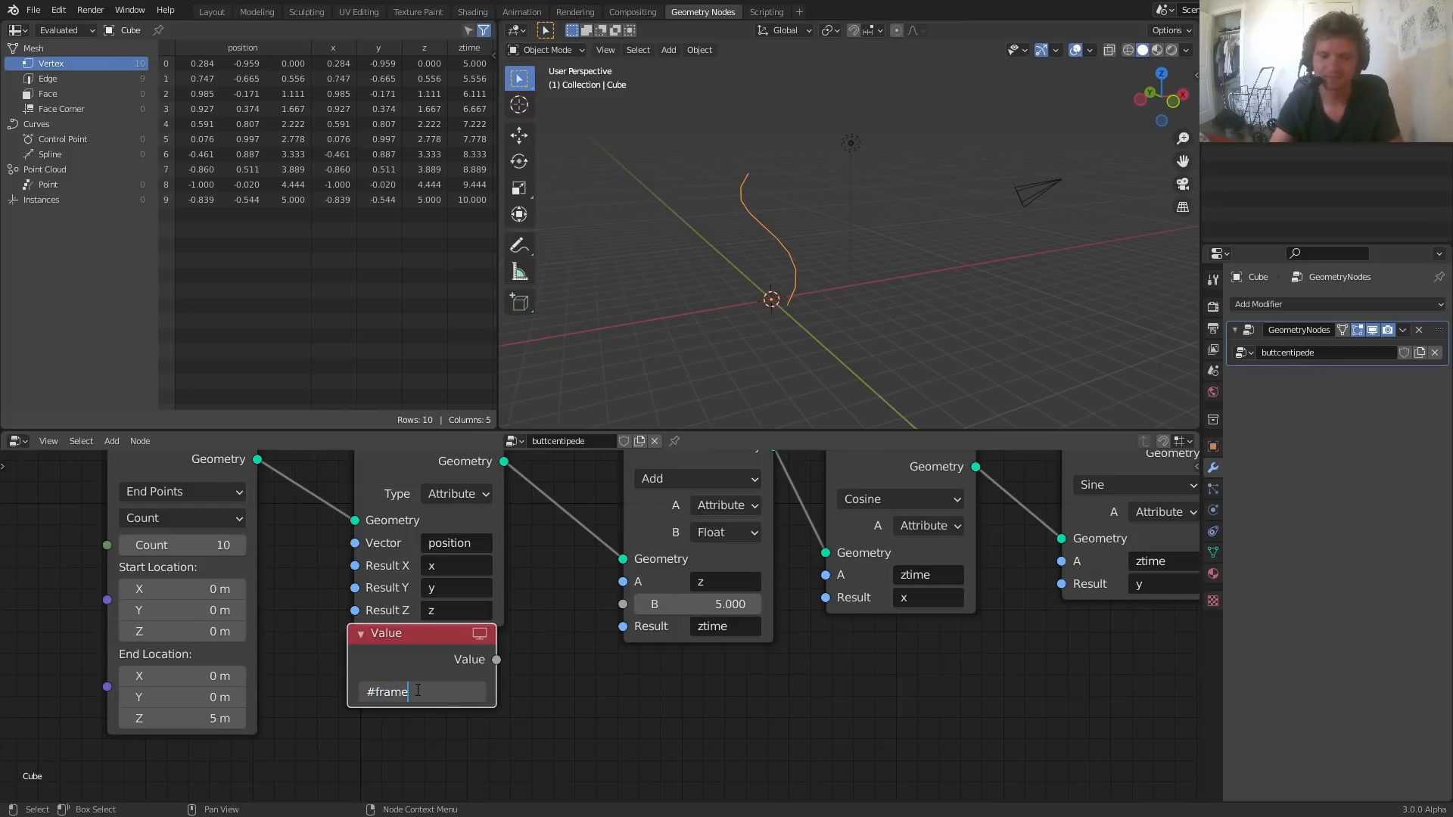
{"action": "key", "text": "Return"}
{"action": "left_click_drag", "start_coordinate": [387, 647], "coordinate": [389, 675]}
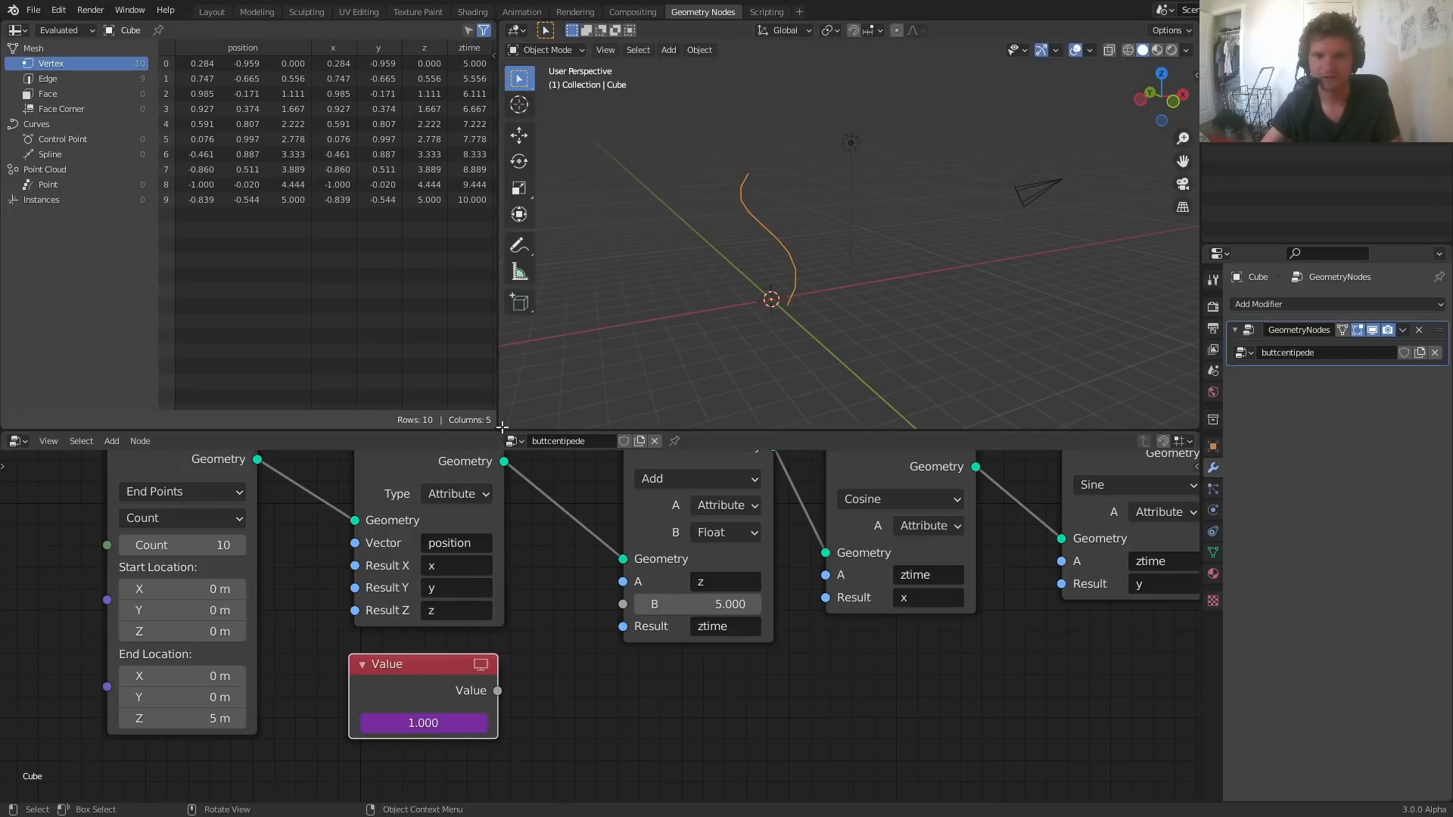
Step: Split a strip off the lower part of the 3D viewport and turn it into a Timeline
{"action": "left_click_drag", "start_coordinate": [503, 426], "coordinate": [509, 369]}
{"action": "left_click", "coordinate": [515, 375]}
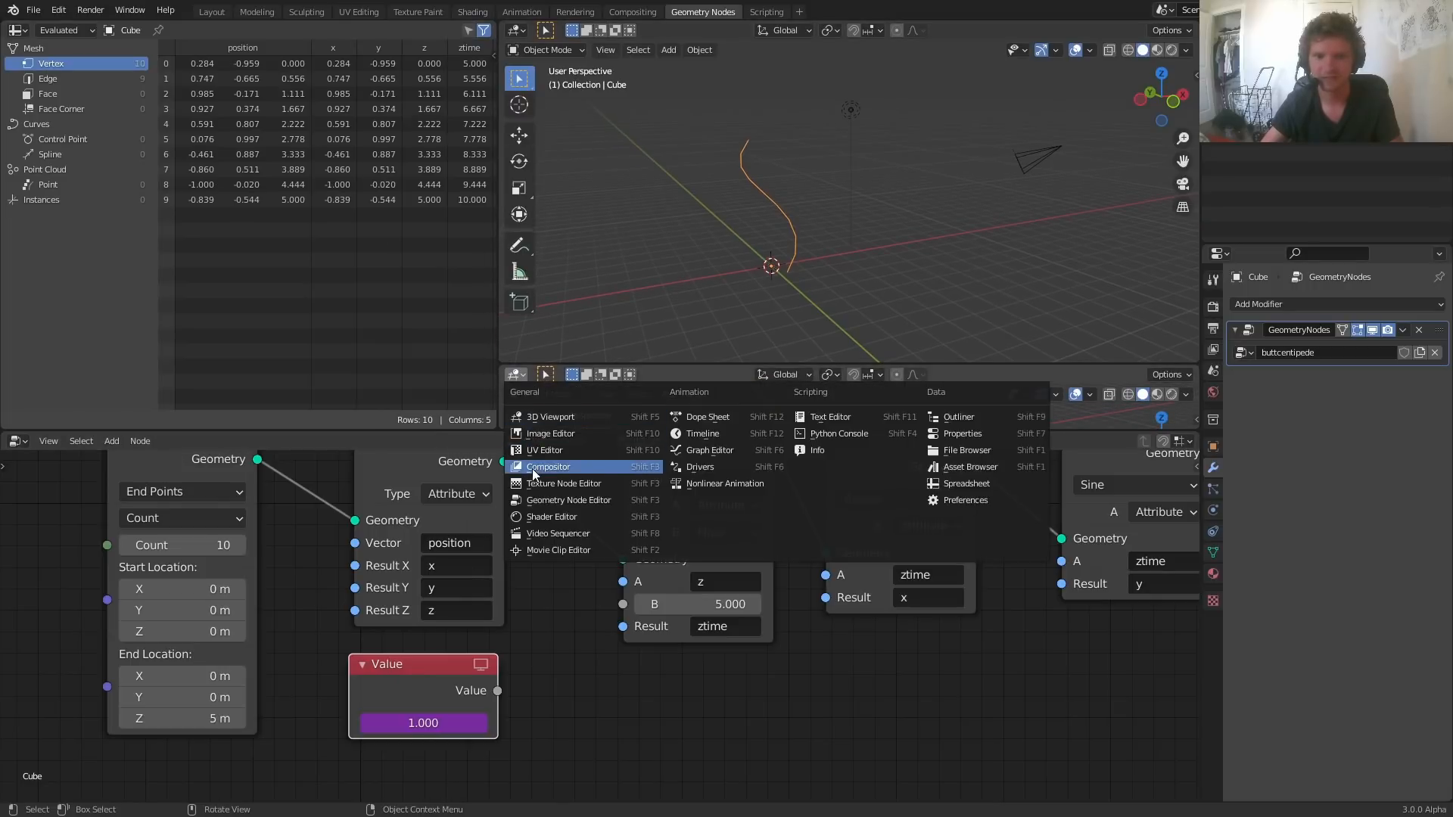
{"action": "left_click", "coordinate": [700, 433]}
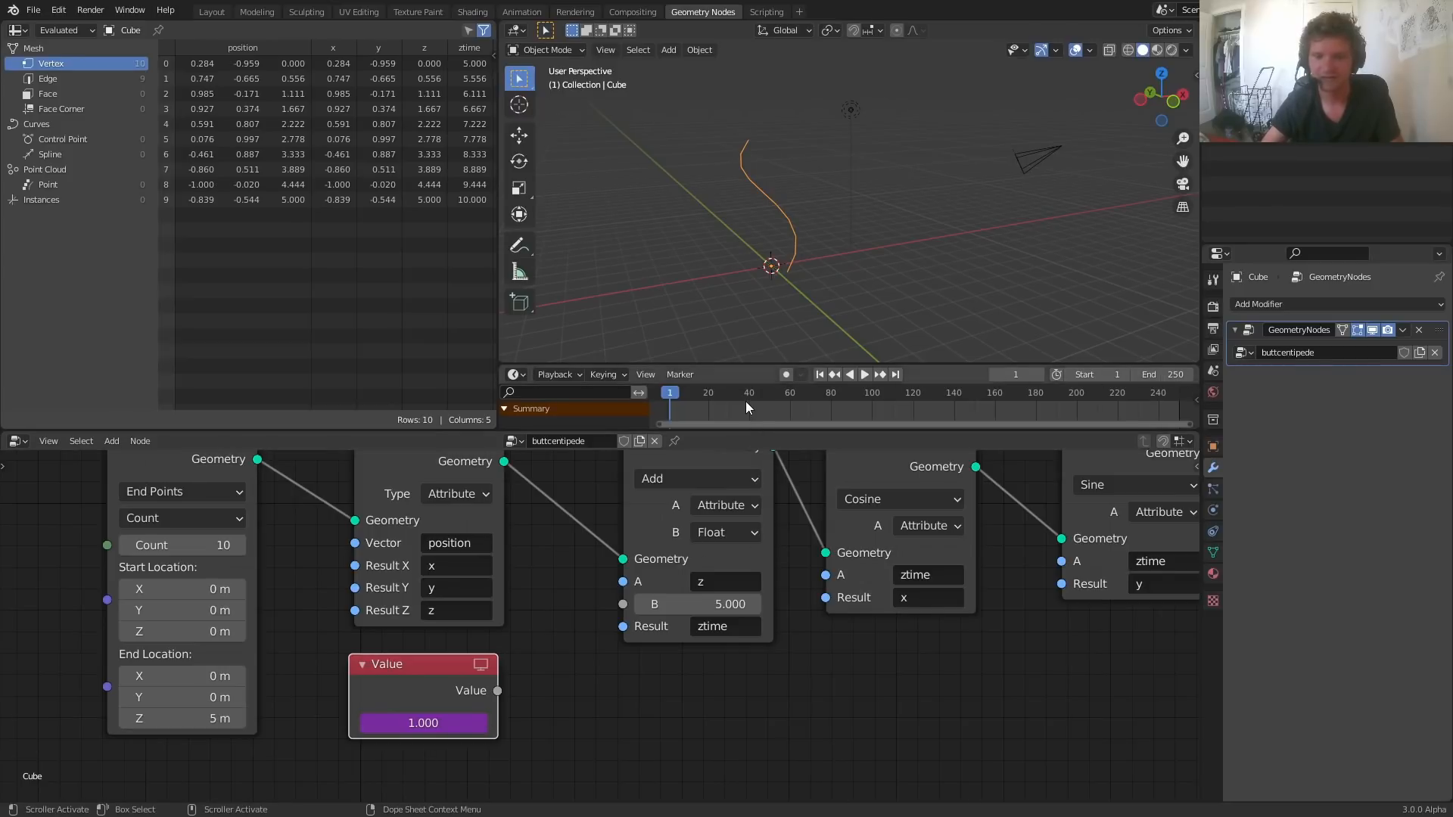
Step: Step forward frame by frame to frame 16 to check that the Value node follows the current frame
{"action": "key", "text": "Right"}
{"action": "key", "text": "Right"}
{"action": "key", "text": "Right"}
{"action": "key", "text": "Right"}
{"action": "key", "text": "Right"}
{"action": "key", "text": "Right"}
{"action": "key", "text": "Right"}
{"action": "key", "text": "Right"}
{"action": "key", "text": "Right"}
{"action": "key", "text": "Right"}
{"action": "key", "text": "Right"}
{"action": "key", "text": "Right"}
{"action": "key", "text": "Right"}
{"action": "key", "text": "Right"}
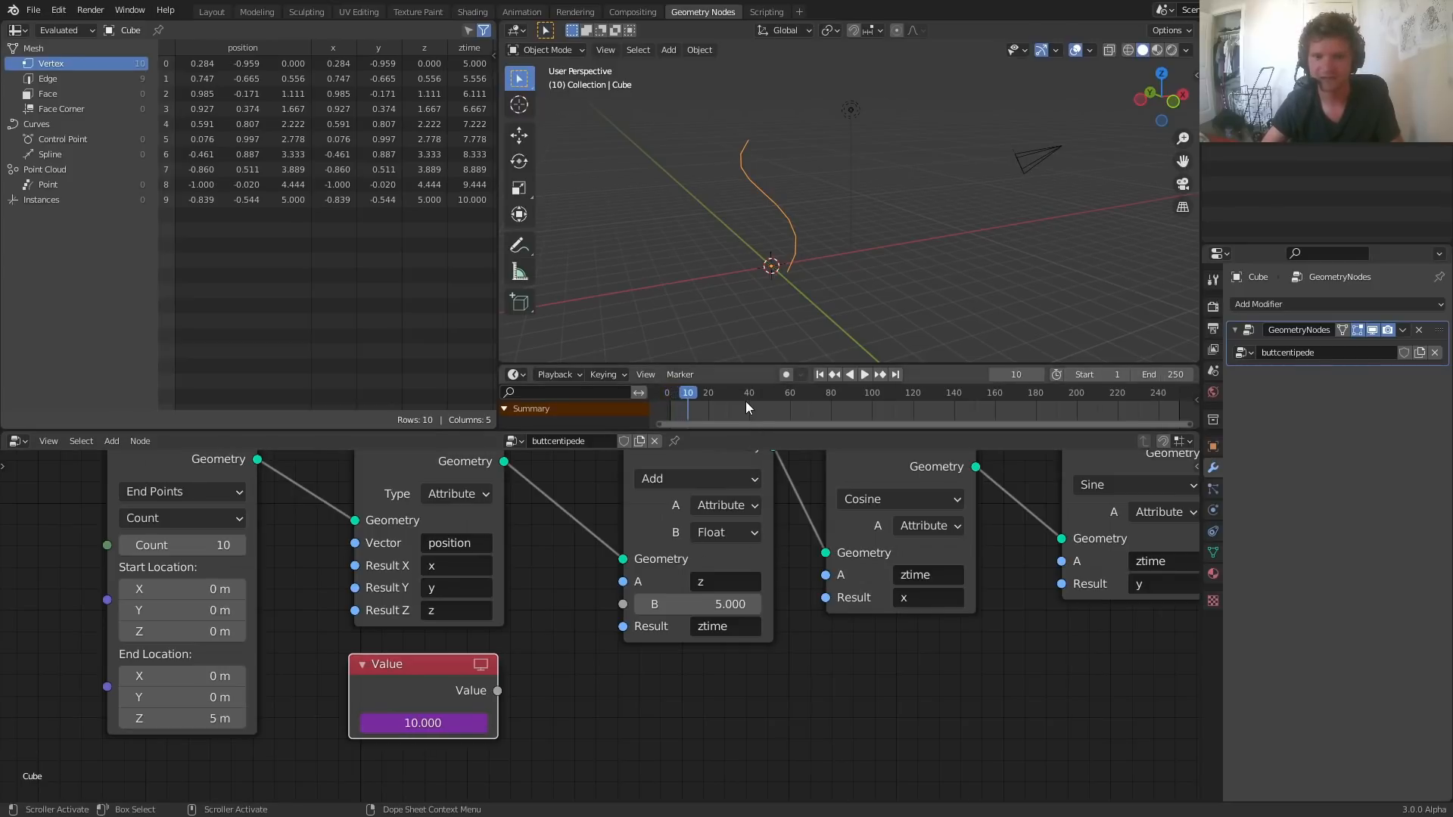
{"action": "key", "text": "Right"}
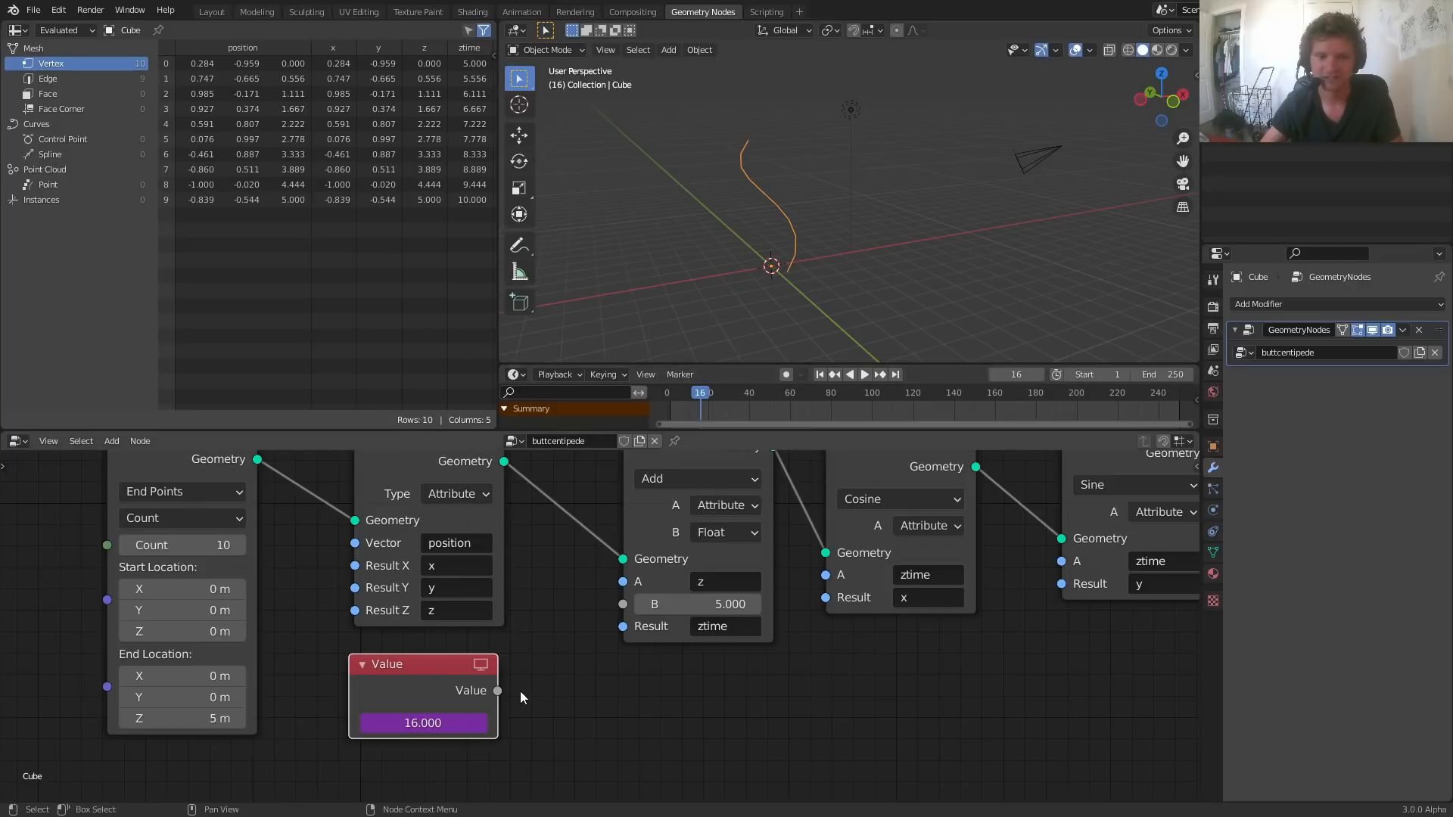
Step: Connect the Value node to input B of the Attribute Math Add node and play the animation
{"action": "left_click_drag", "start_coordinate": [498, 690], "coordinate": [623, 603]}
{"action": "key", "text": "space"}
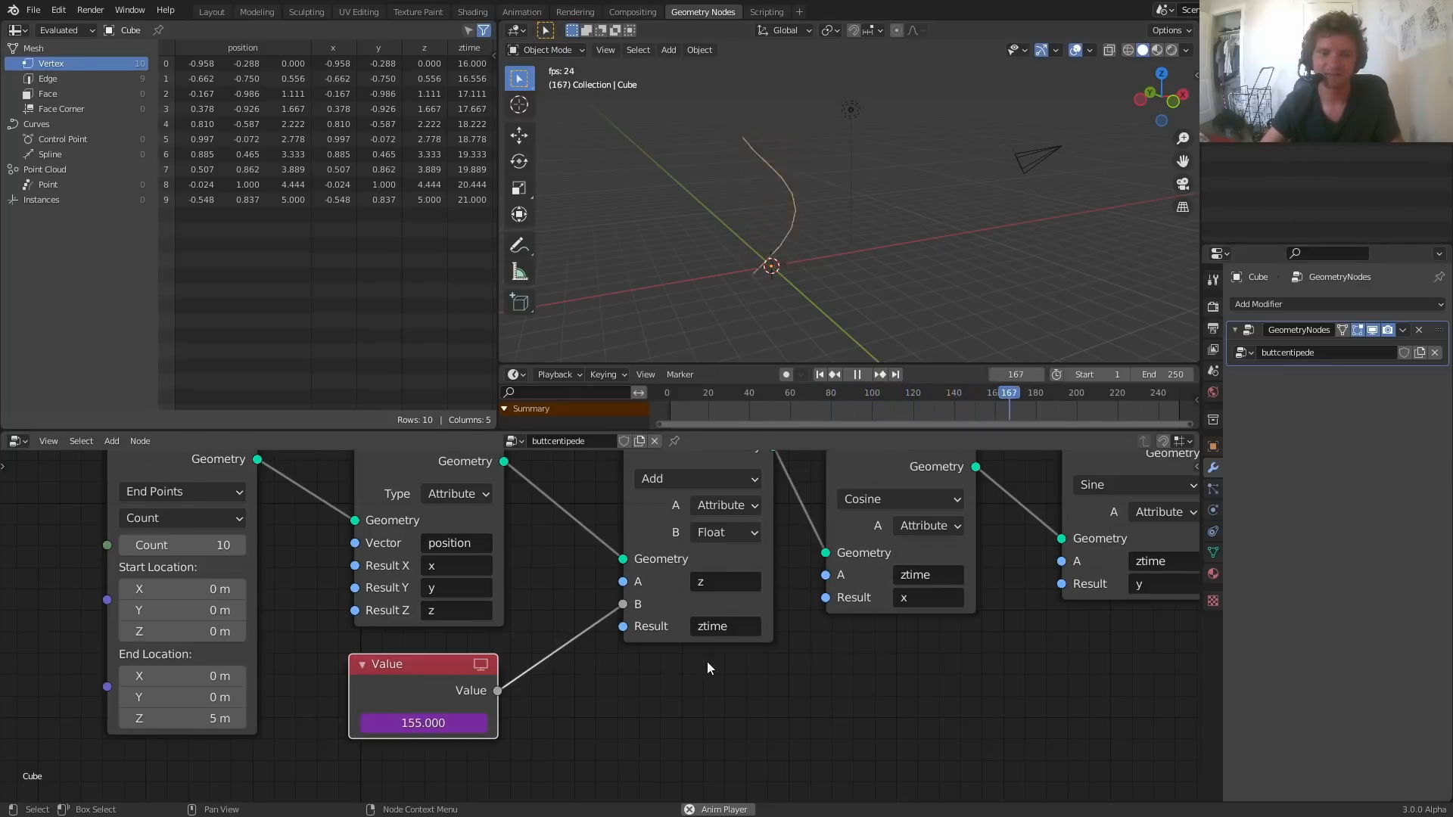
{"action": "key", "text": "space"}
Step: Insert a Math node on the link between the Value node and input B of the Attribute Math Add node
{"action": "left_click_drag", "start_coordinate": [445, 682], "coordinate": [412, 707]}
{"action": "middle_click_drag", "start_coordinate": [561, 617], "coordinate": [501, 552]}
{"action": "key", "text": "shift+a"}
{"action": "type", "text": "add"}
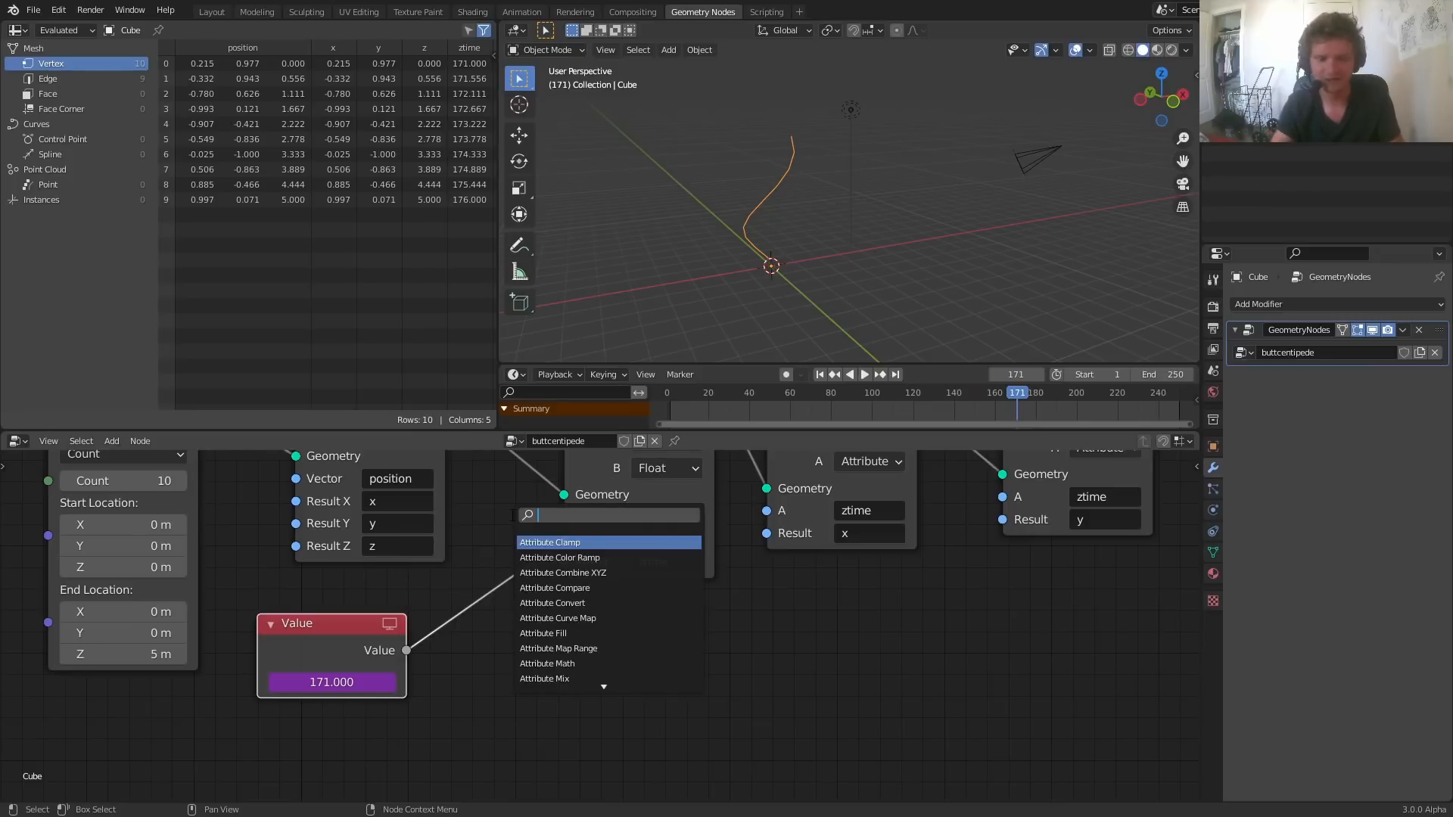
{"action": "key", "text": "Return"}
{"action": "left_click", "coordinate": [450, 555]}
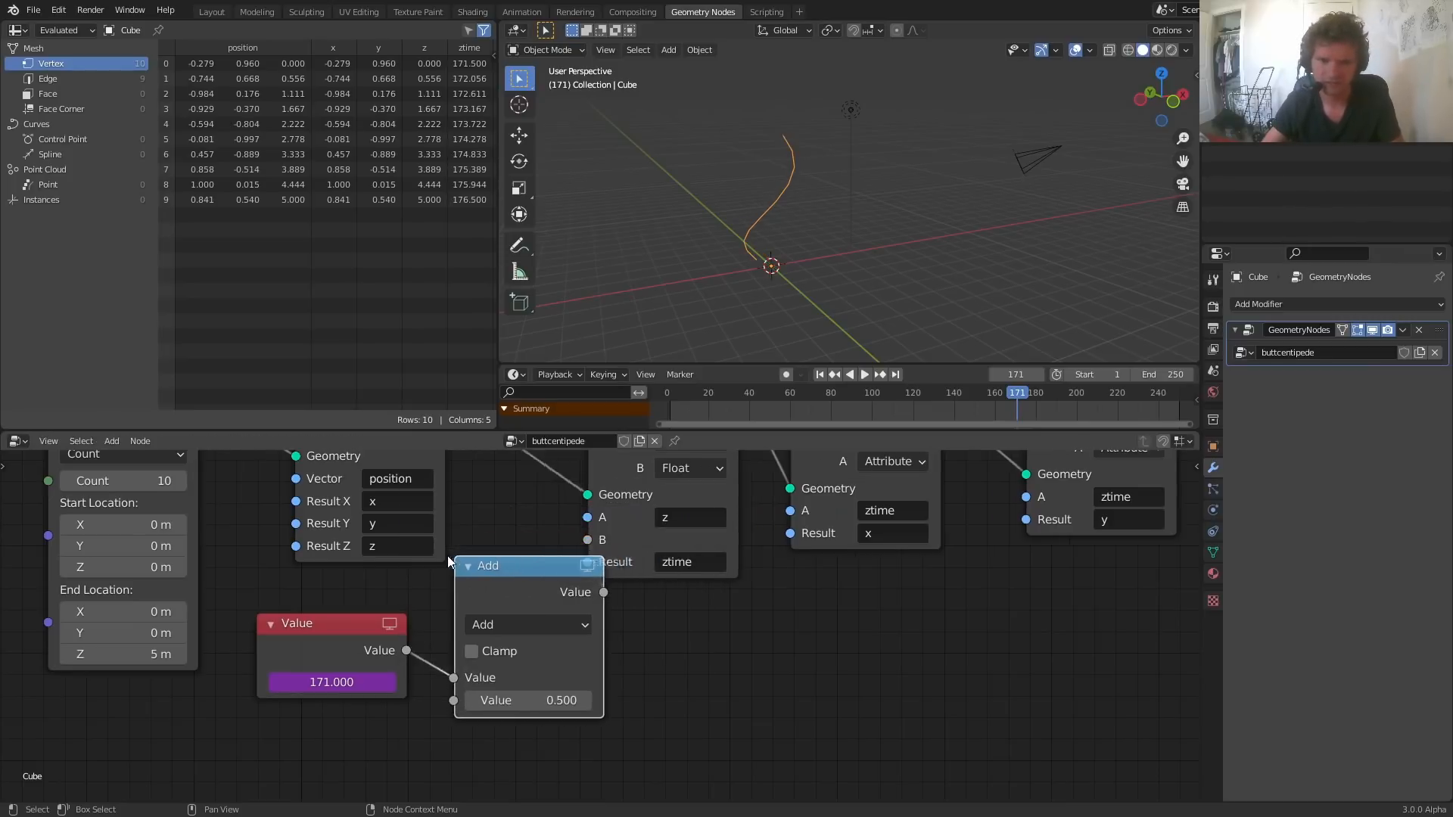
{"action": "key", "text": "g"}
{"action": "left_click", "coordinate": [499, 650]}
Step: Switch the inserted Math node's operation to Divide and move it beneath the Attribute Math Add node
{"action": "scroll", "coordinate": [577, 710], "scroll_direction": "down", "scroll_amount": 3, "text": "ctrl"}
{"action": "key", "text": "g"}
{"action": "left_click", "coordinate": [672, 640]}
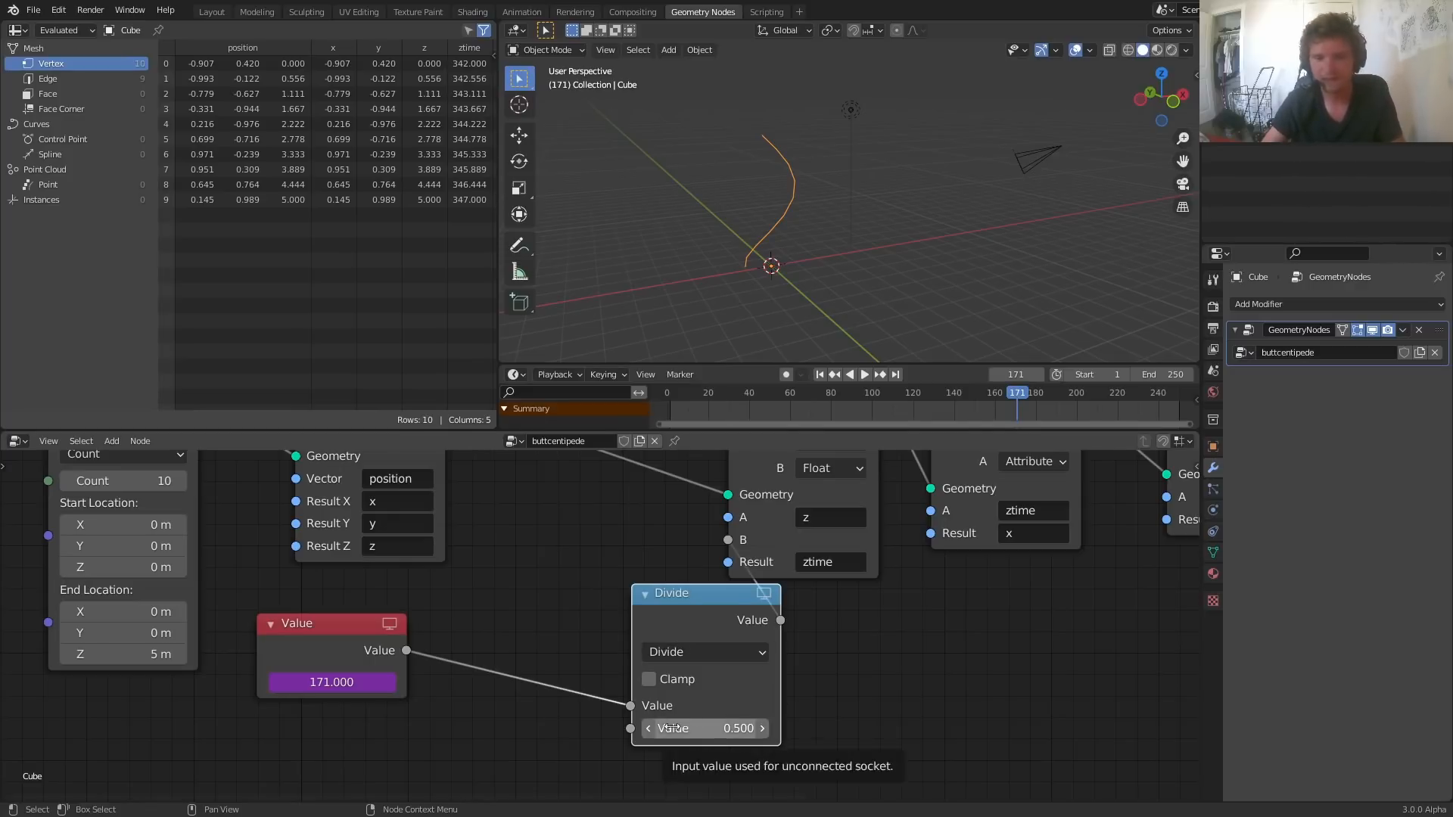
Step: Play the animation while trying 10, 50 and 2 as the Divide node's second value
{"action": "left_click", "coordinate": [715, 723]}
{"action": "type", "text": "10"}
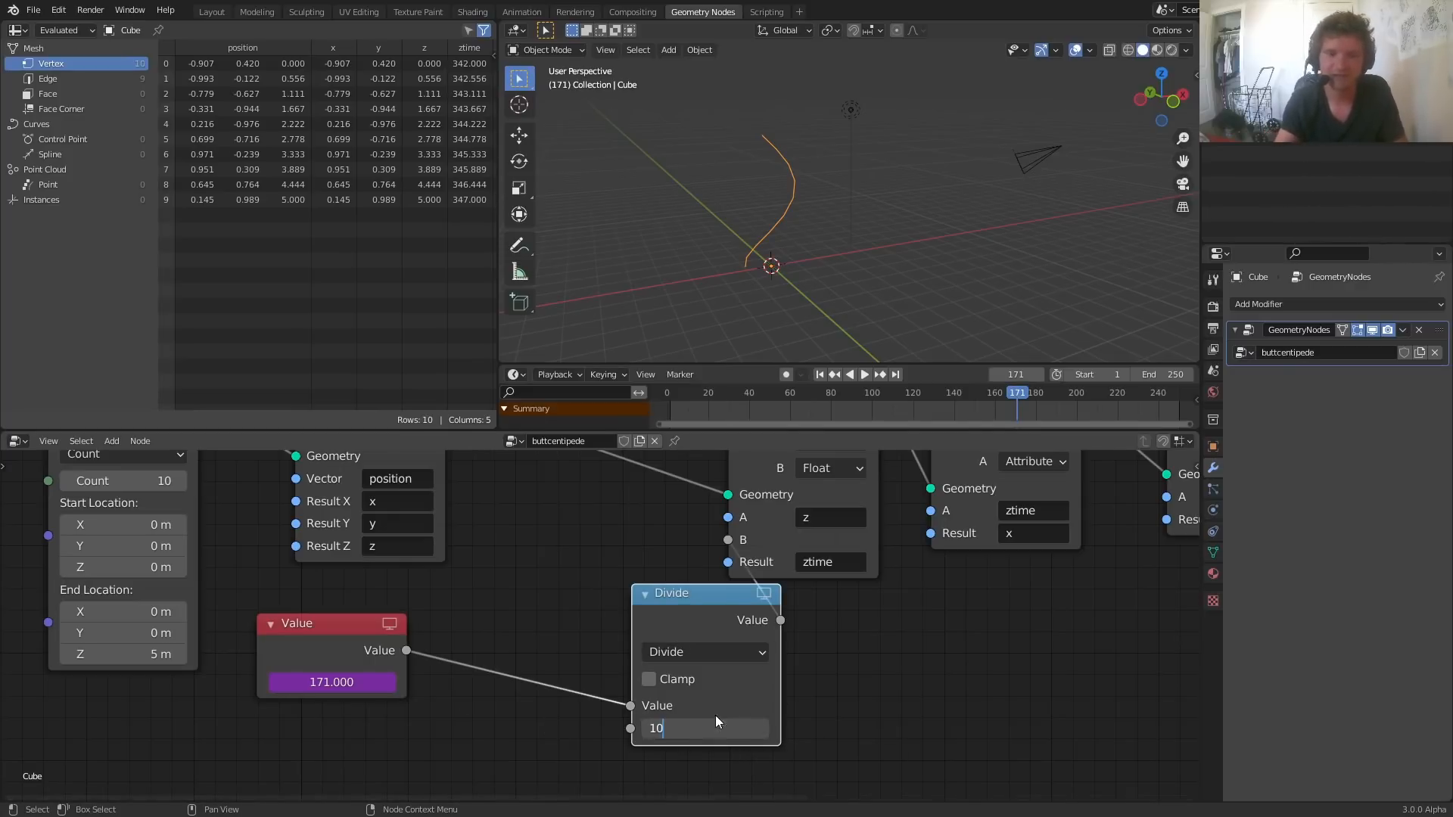
{"action": "key", "text": "Return"}
{"action": "key", "text": "space"}
{"action": "left_click", "coordinate": [695, 727]}
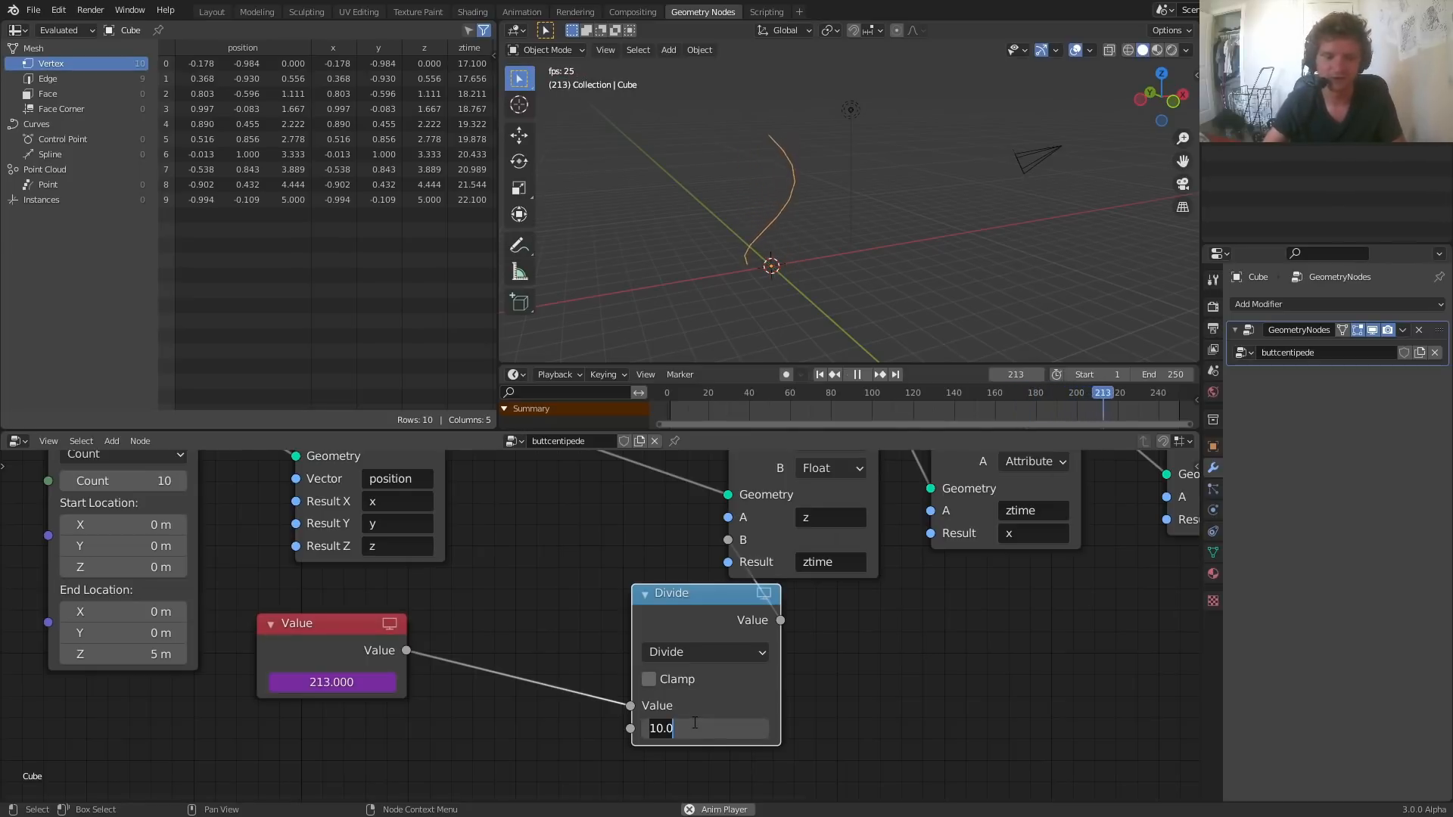
{"action": "type", "text": "50"}
{"action": "key", "text": "Return"}
{"action": "left_click", "coordinate": [695, 722]}
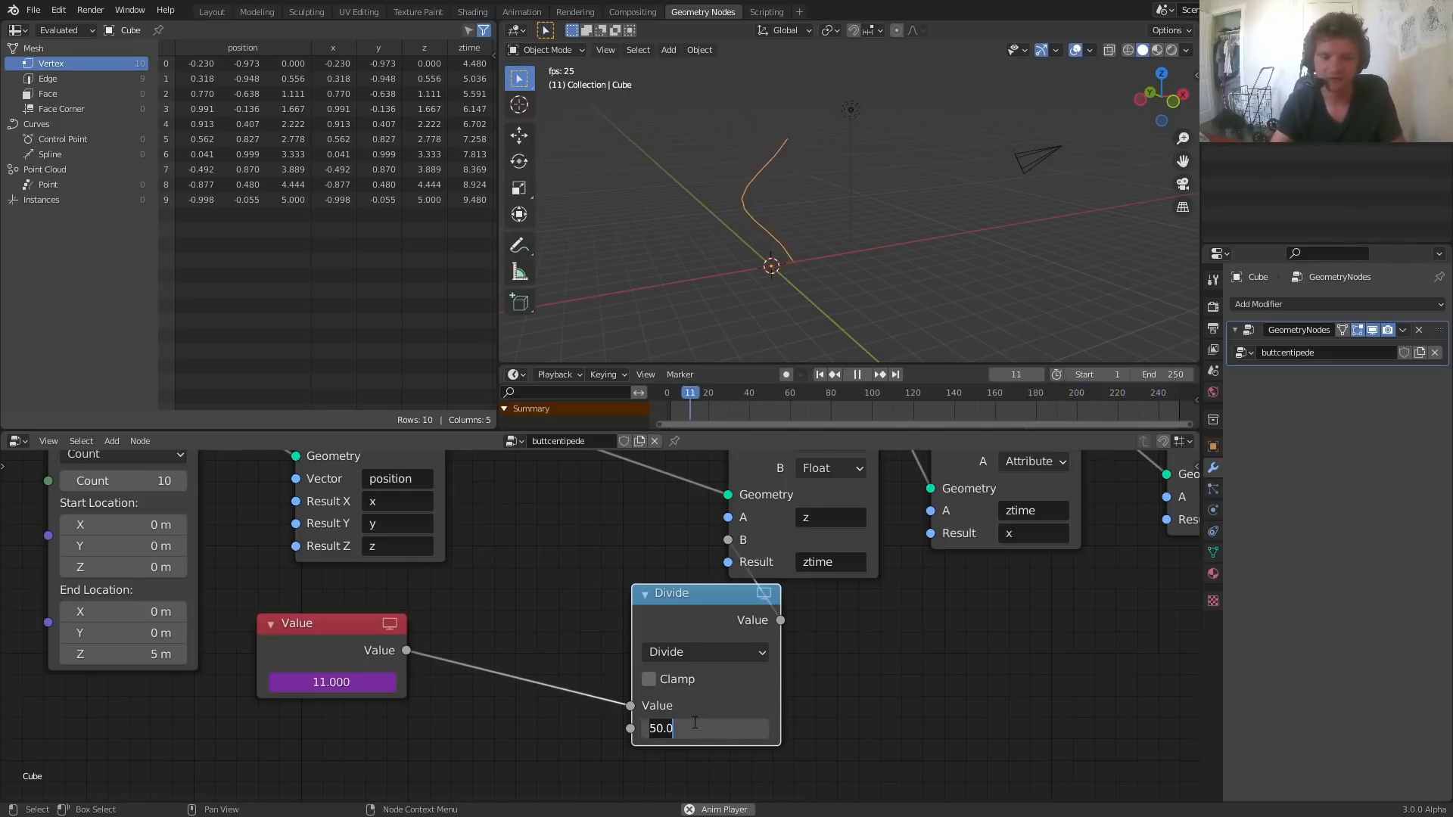
{"action": "type", "text": "2"}
{"action": "key", "text": "Return"}
Step: Set the Divide node's second value to -5, flip its sign to 5, and move the node slightly down and left
{"action": "double_click", "coordinate": [693, 728]}
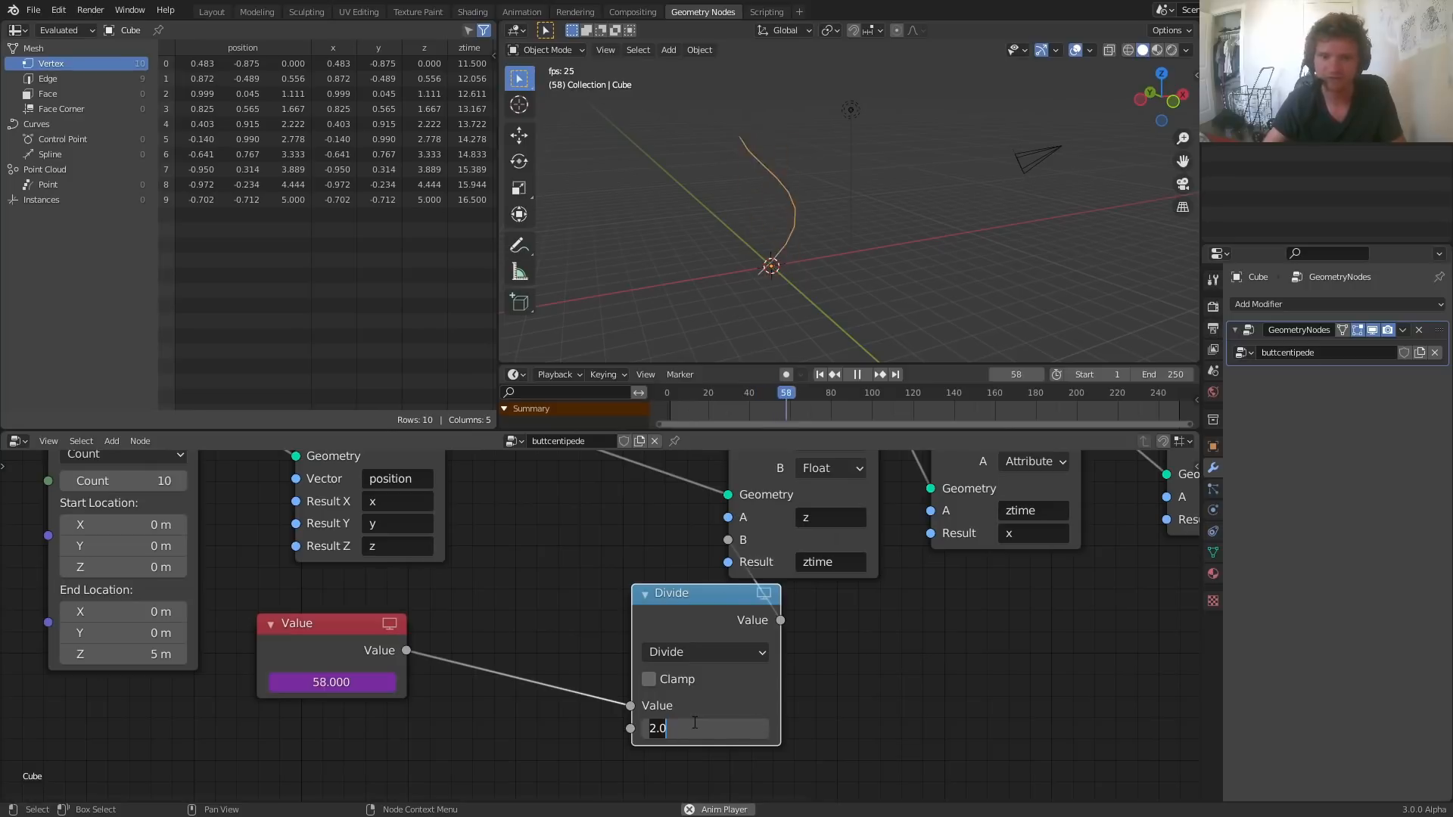
{"action": "type", "text": "-5"}
{"action": "key", "text": "Return"}
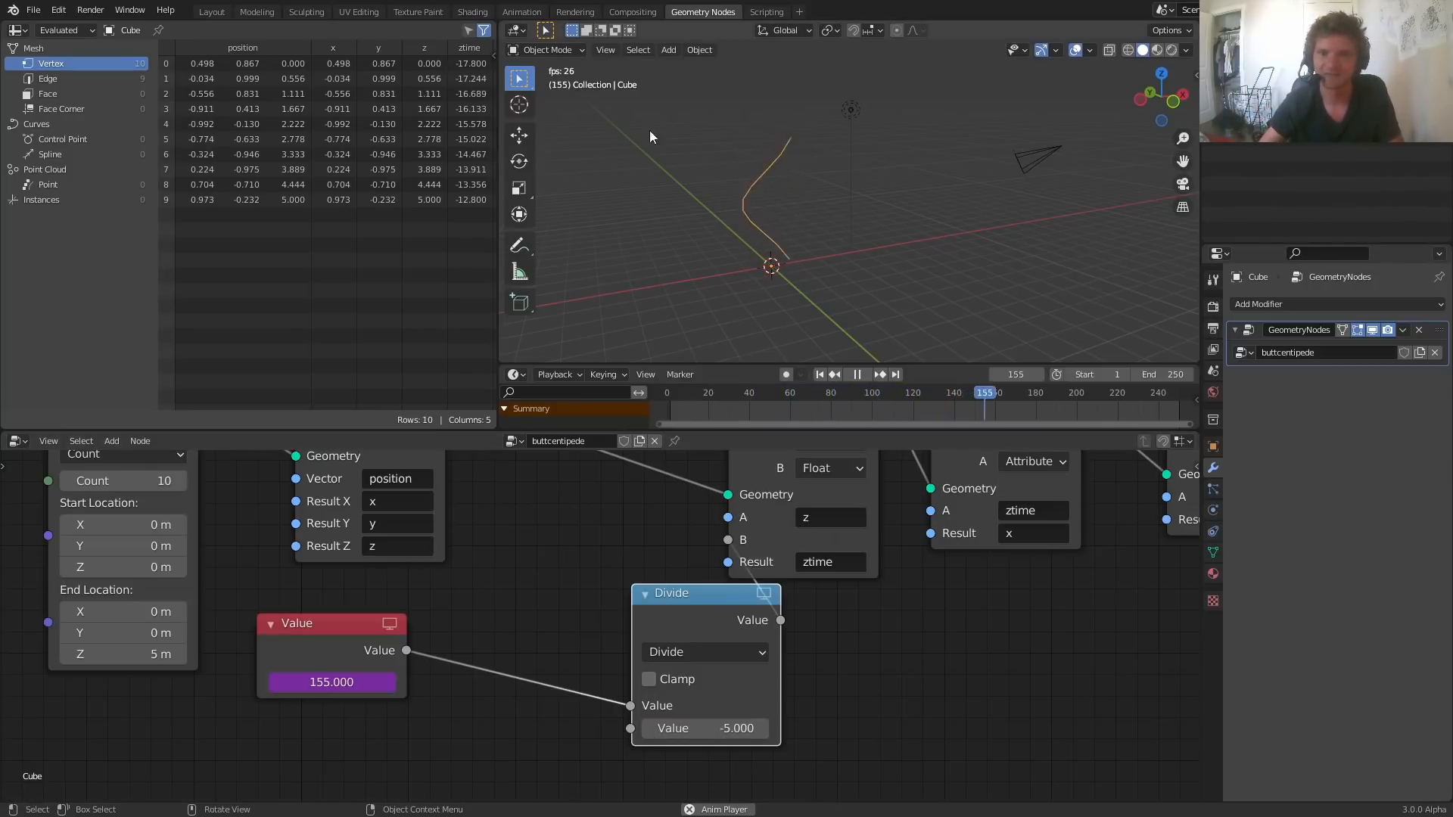
{"action": "key", "text": "minus"}
{"action": "left_click_drag", "start_coordinate": [694, 625], "coordinate": [642, 650]}
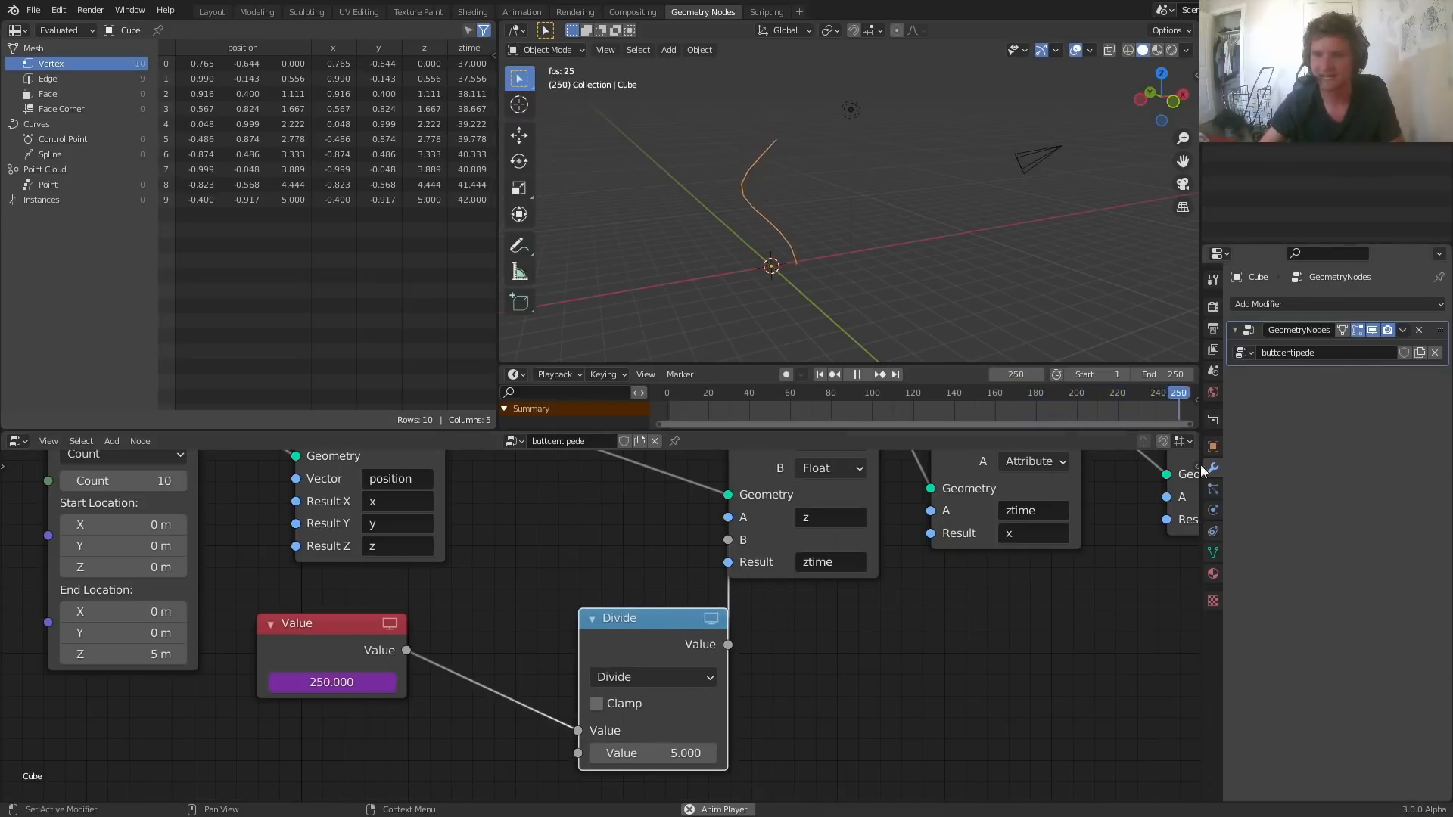
Step: Add a Group Input node and place it to the left of the Line node
{"action": "scroll", "coordinate": [326, 682], "scroll_direction": "down", "scroll_amount": 2}
{"action": "scroll", "coordinate": [375, 601], "scroll_direction": "up", "scroll_amount": 4, "text": "ctrl"}
{"action": "key", "text": "shift+a"}
{"action": "left_click", "coordinate": [267, 562]}
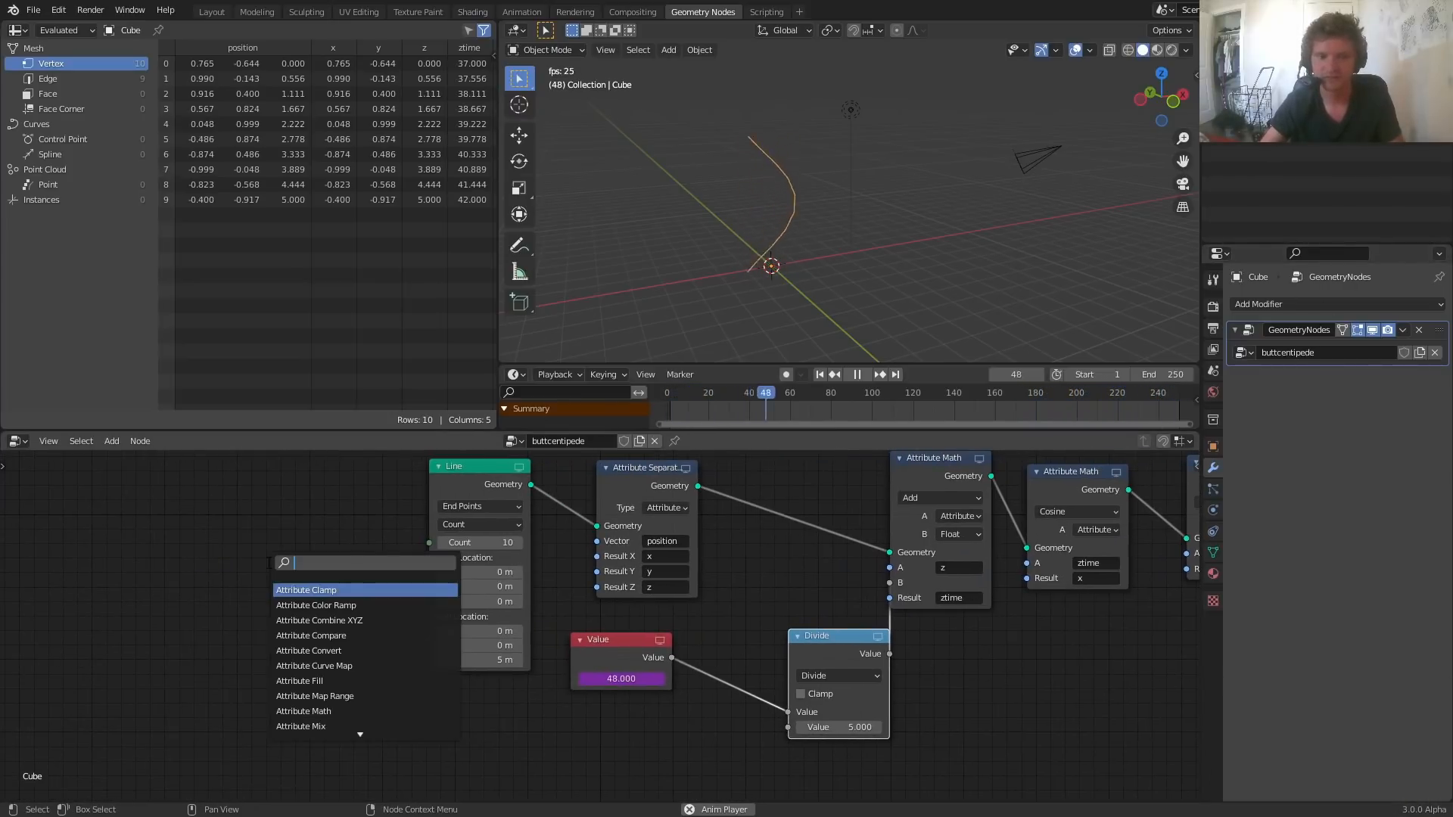
{"action": "type", "text": "ge"}
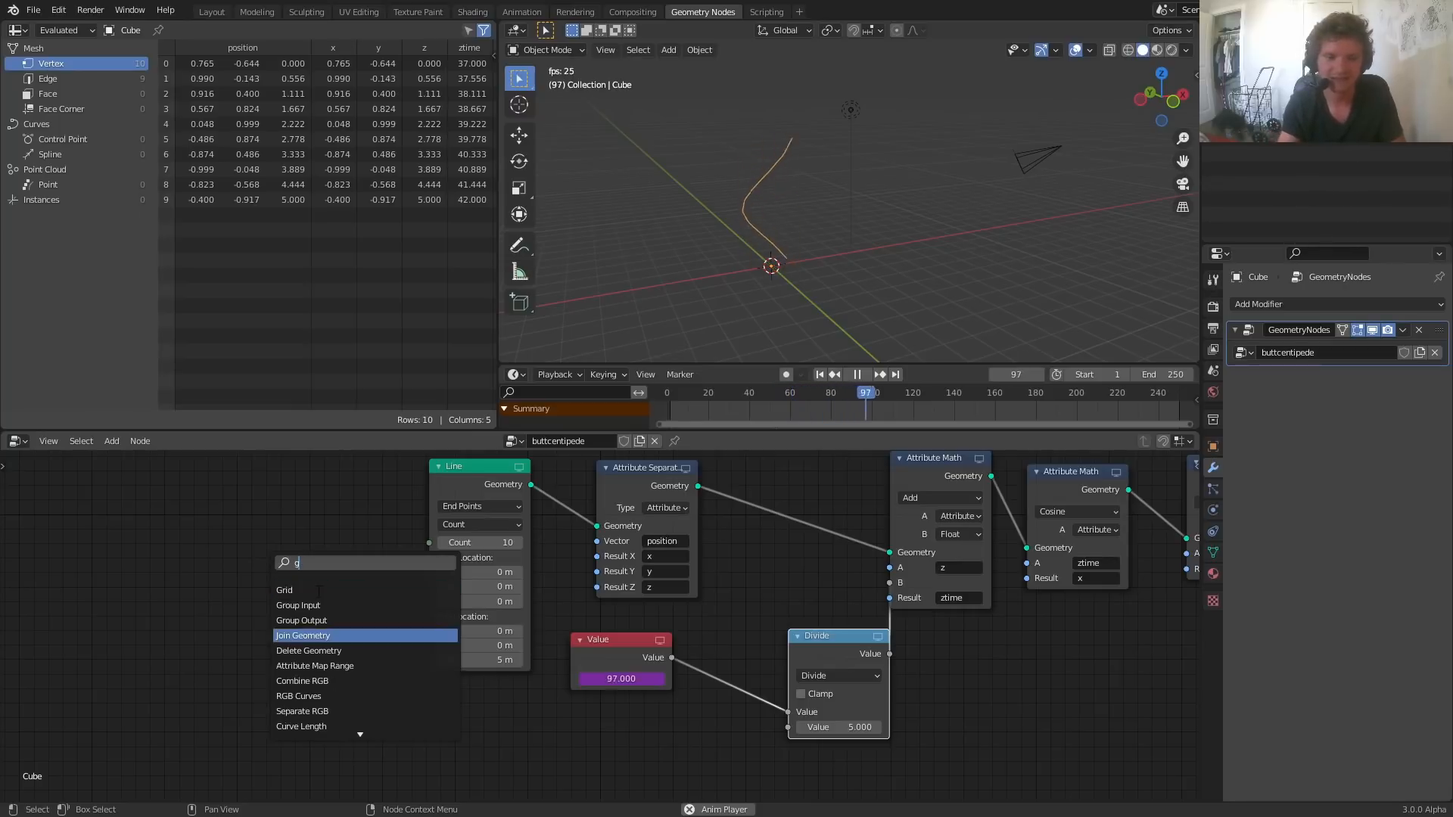
{"action": "key", "text": "BackSpace"}
{"action": "key", "text": "BackSpace"}
{"action": "type", "text": "input"}
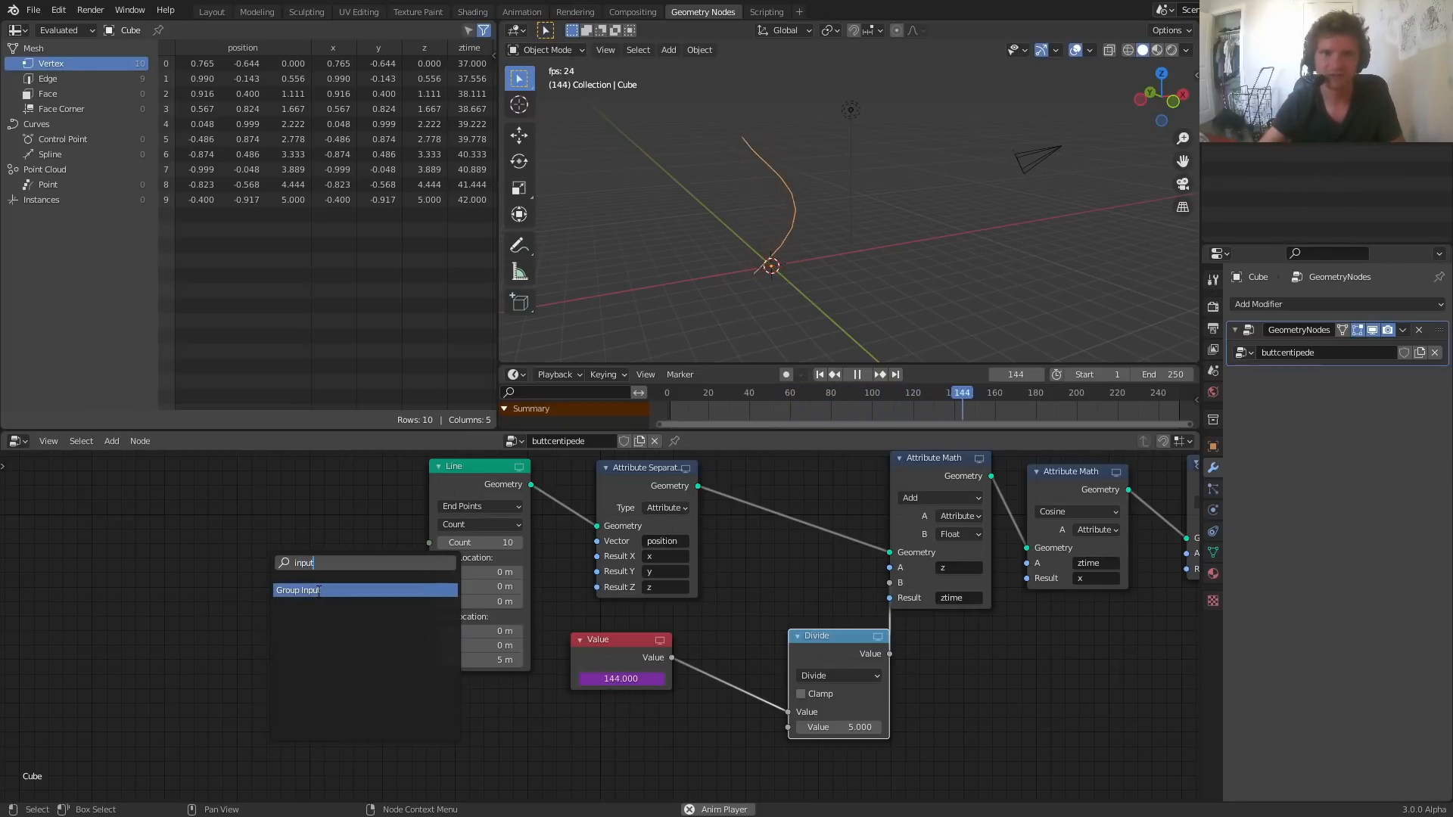
{"action": "key", "text": "Return"}
{"action": "left_click", "coordinate": [262, 605]}
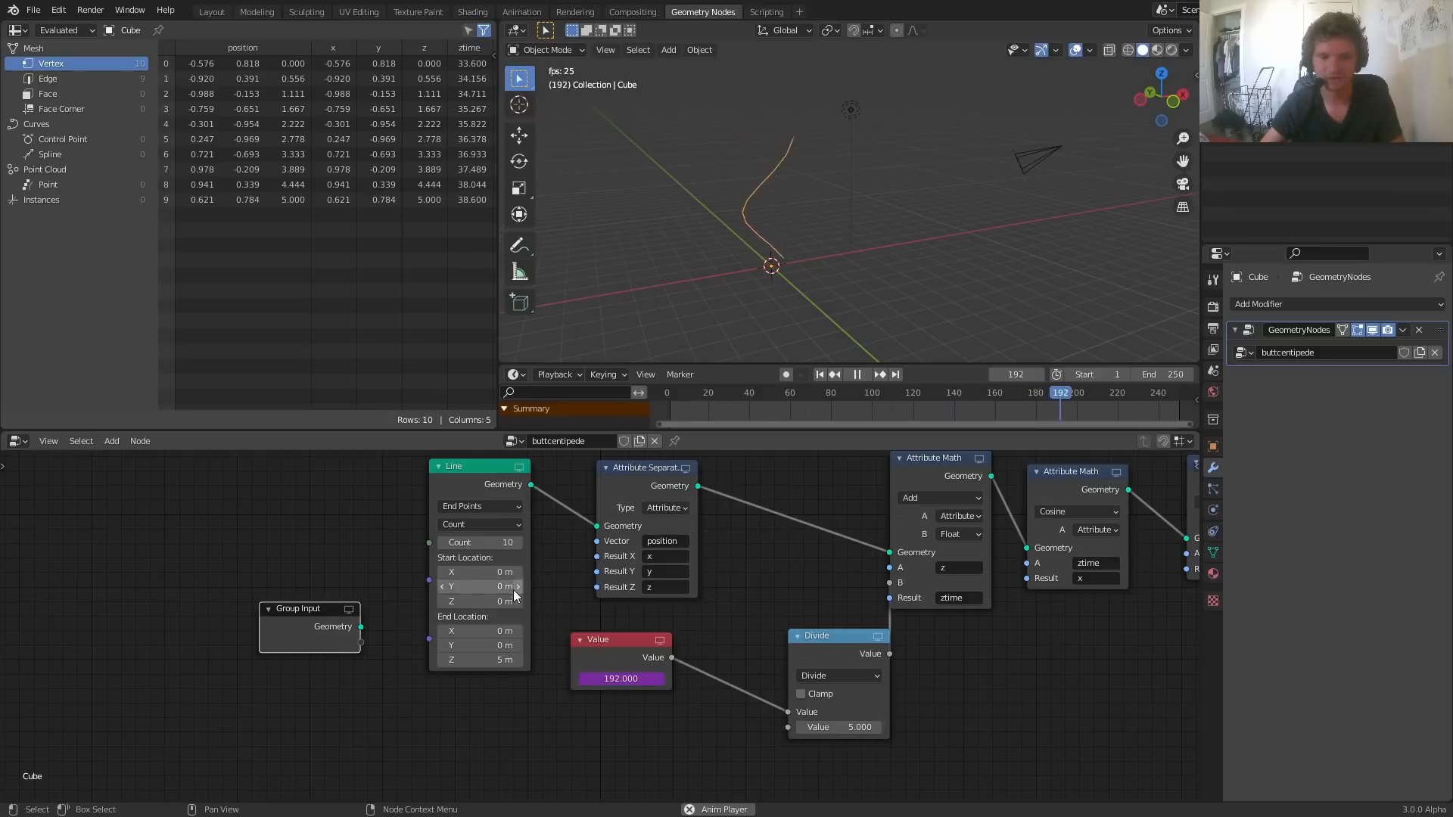
Step: Stop playback and expose the Divide node's second value as a new input on the Group Input node
{"action": "key", "text": "space"}
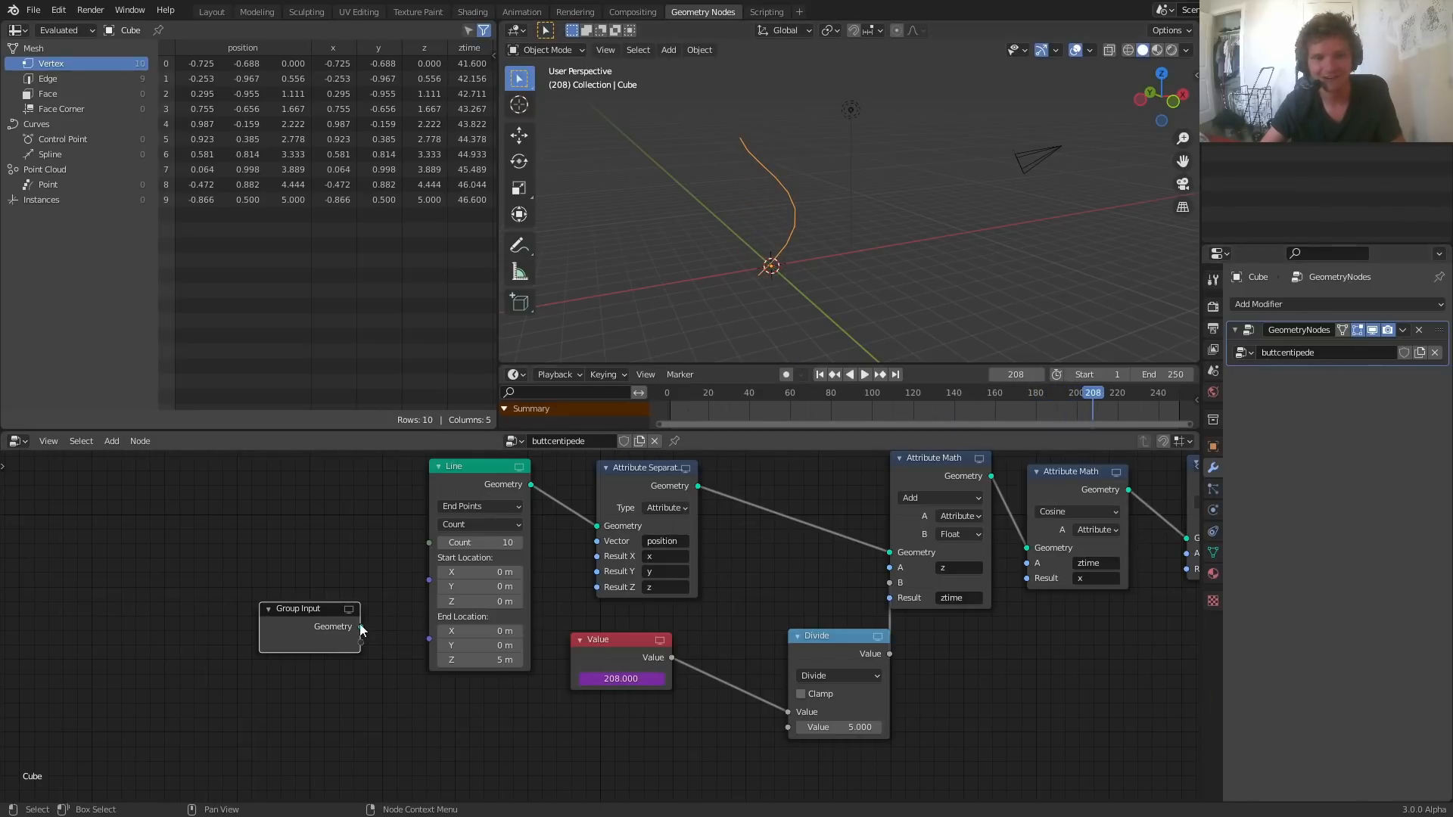
{"action": "left_click_drag", "start_coordinate": [361, 642], "coordinate": [853, 746]}
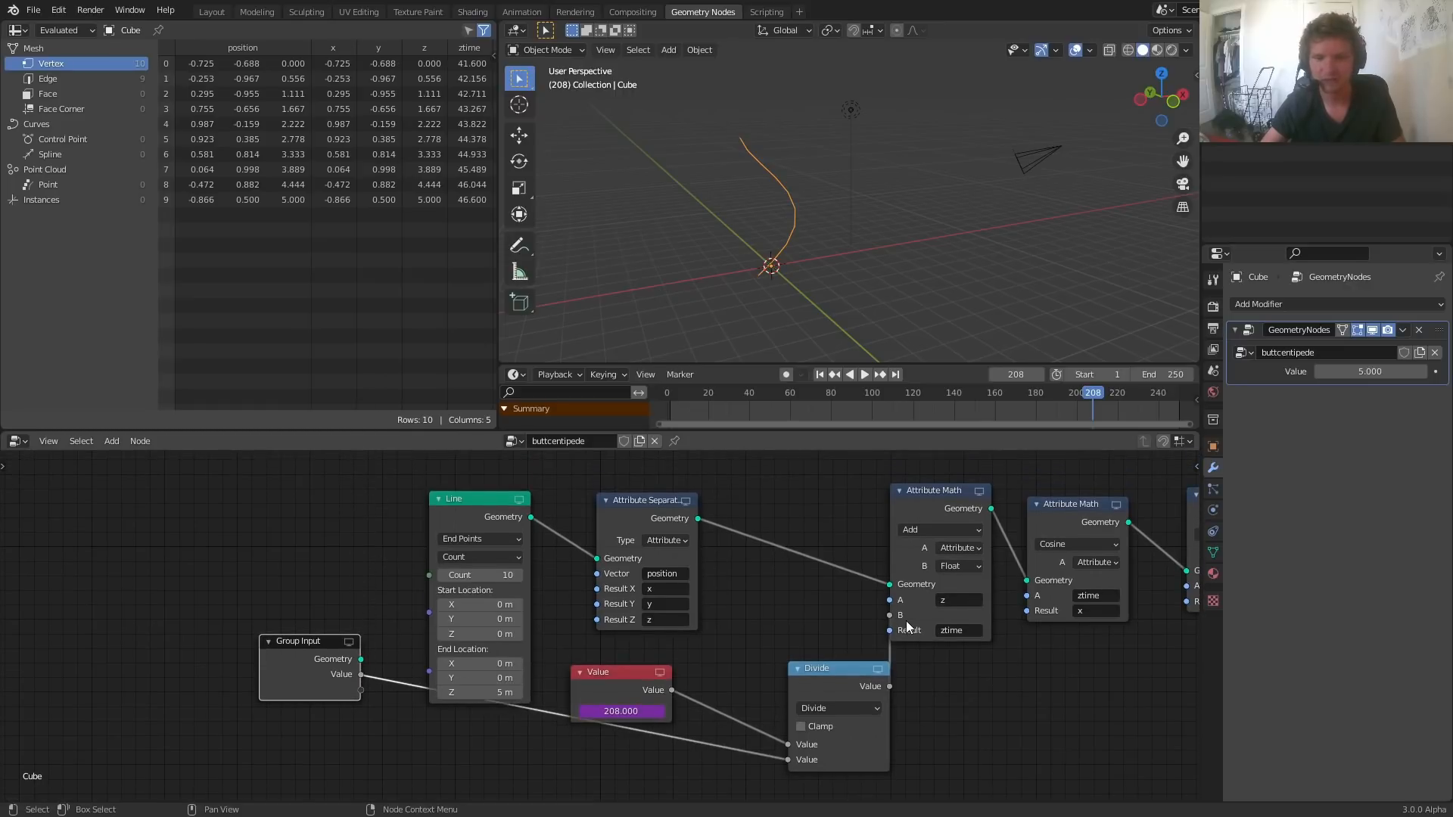
Step: Play the animation while testing -5, 2, 10 and 5 for the Geometry Nodes modifier's Value input
{"action": "key", "text": "space"}
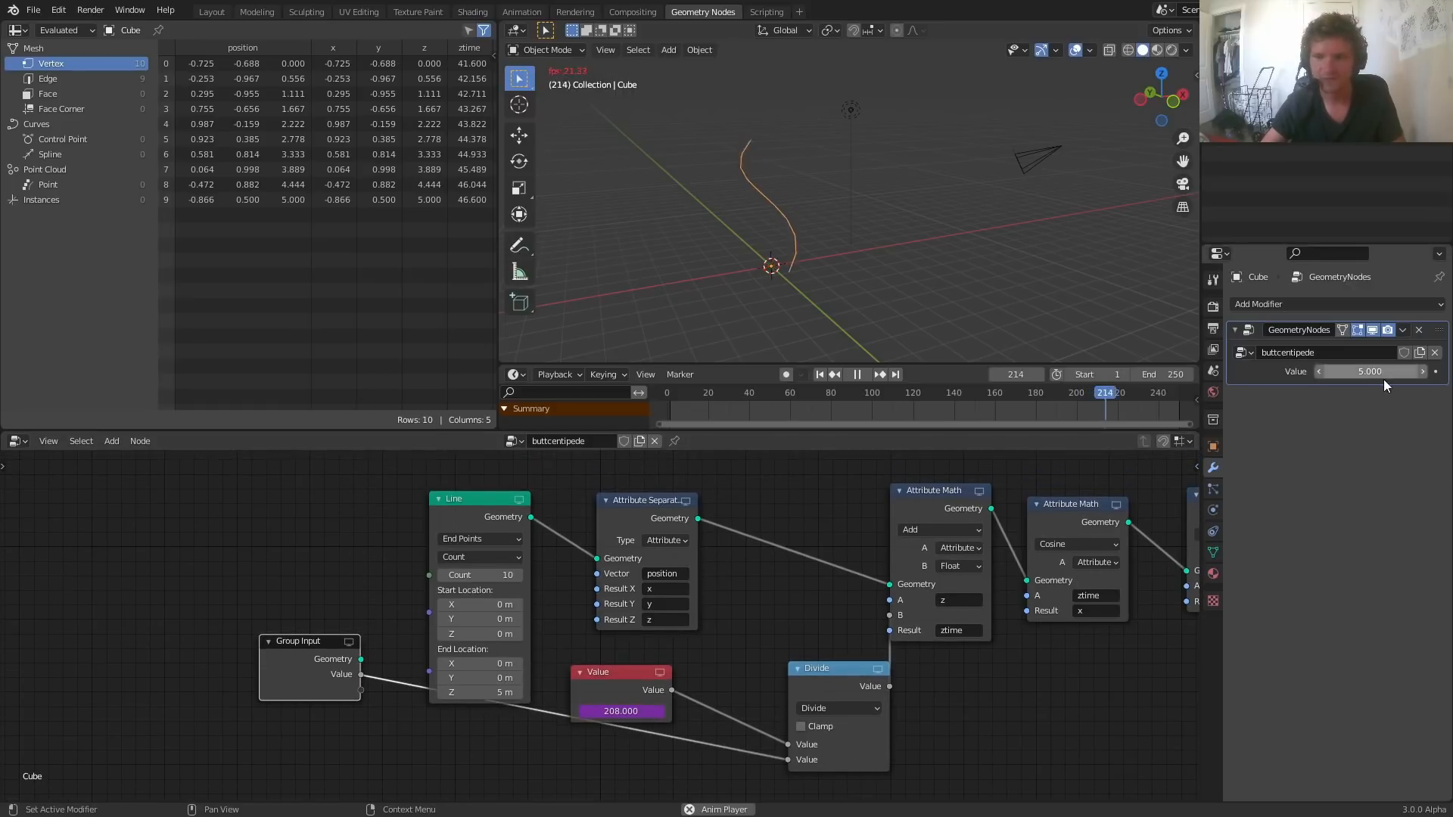
{"action": "left_click", "coordinate": [1377, 372]}
{"action": "type", "text": "-5"}
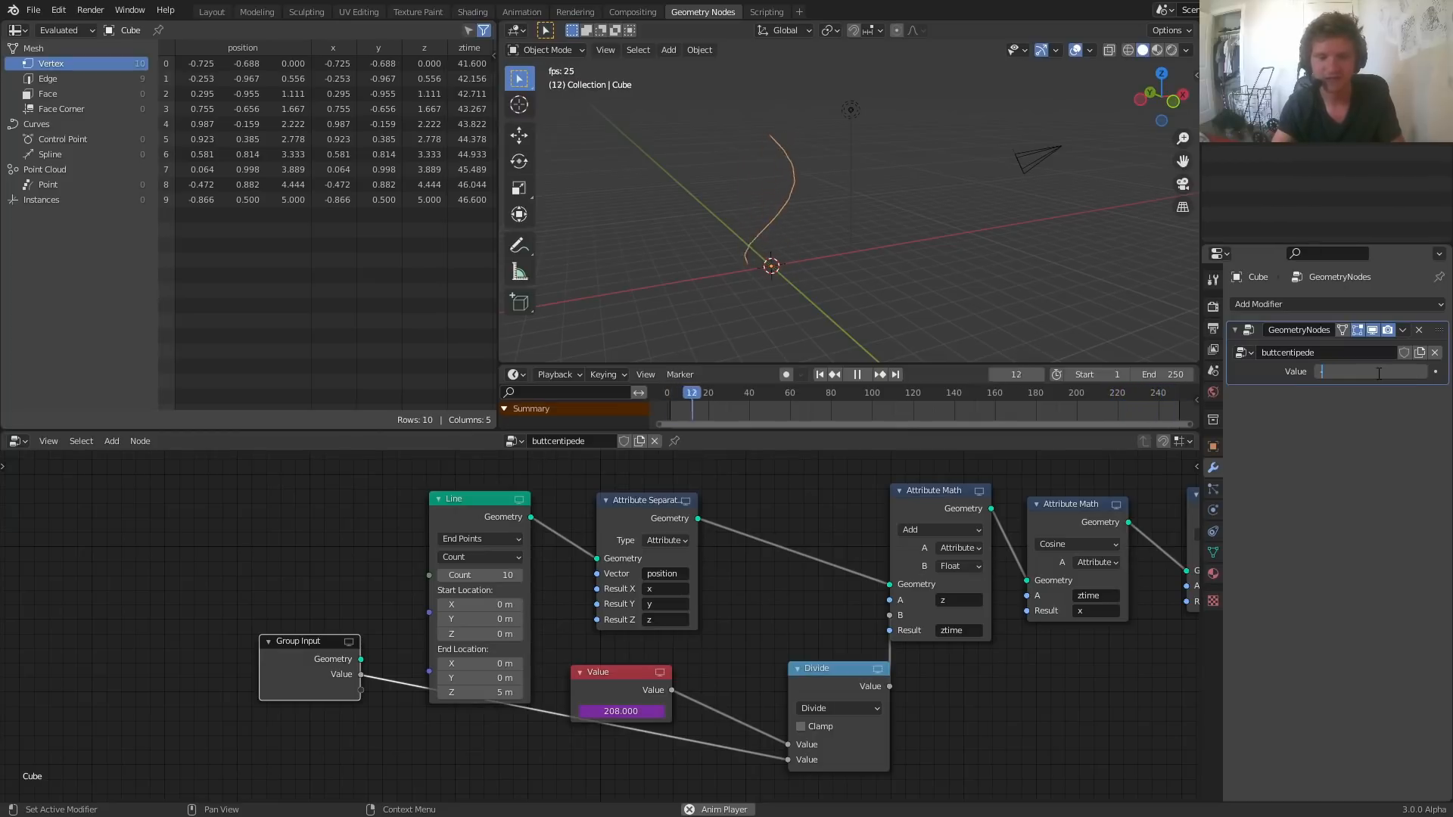
{"action": "key", "text": "Return"}
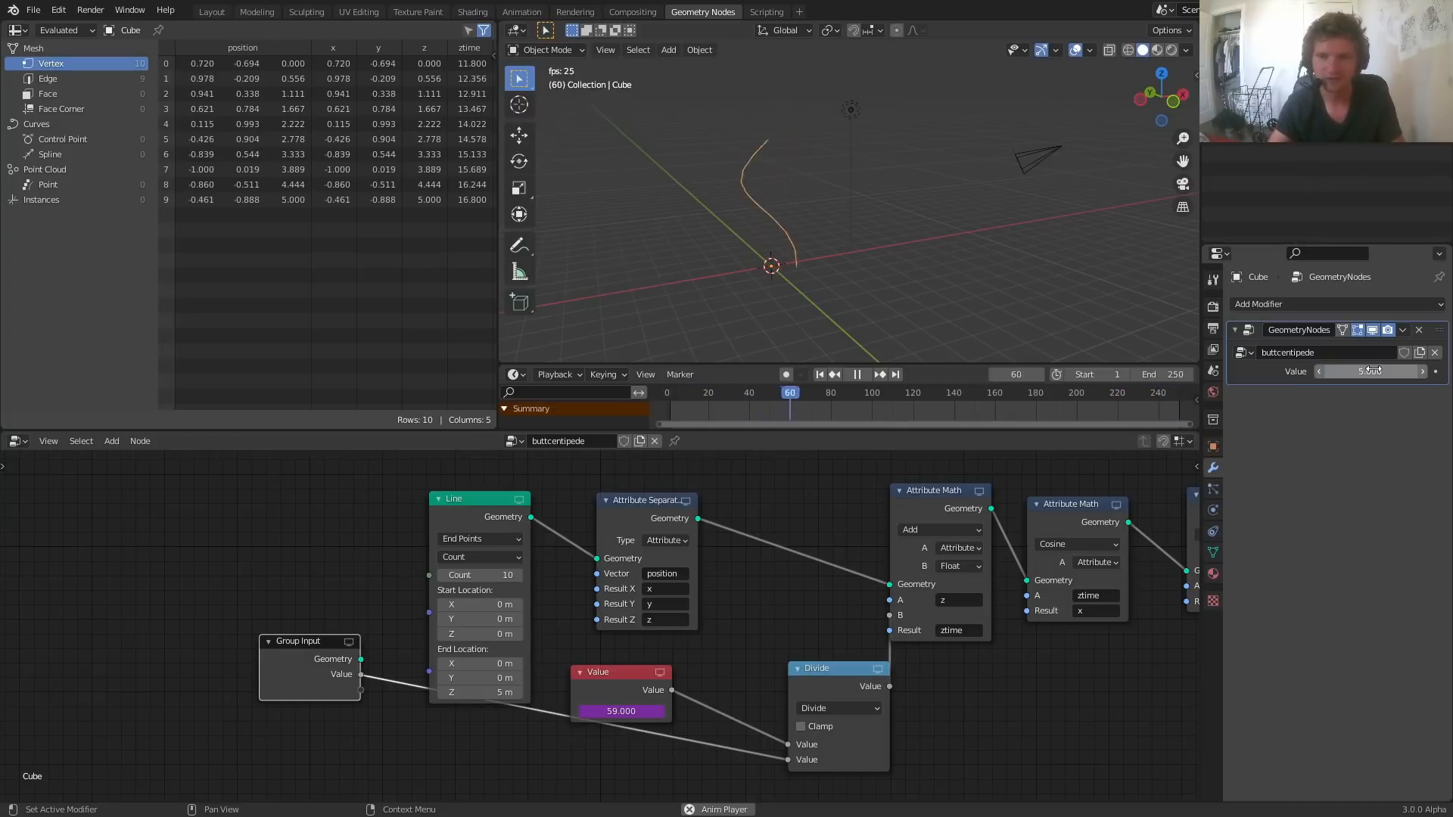
{"action": "left_click", "coordinate": [1373, 372]}
{"action": "type", "text": "2"}
{"action": "key", "text": "Return"}
{"action": "left_click", "coordinate": [1373, 370]}
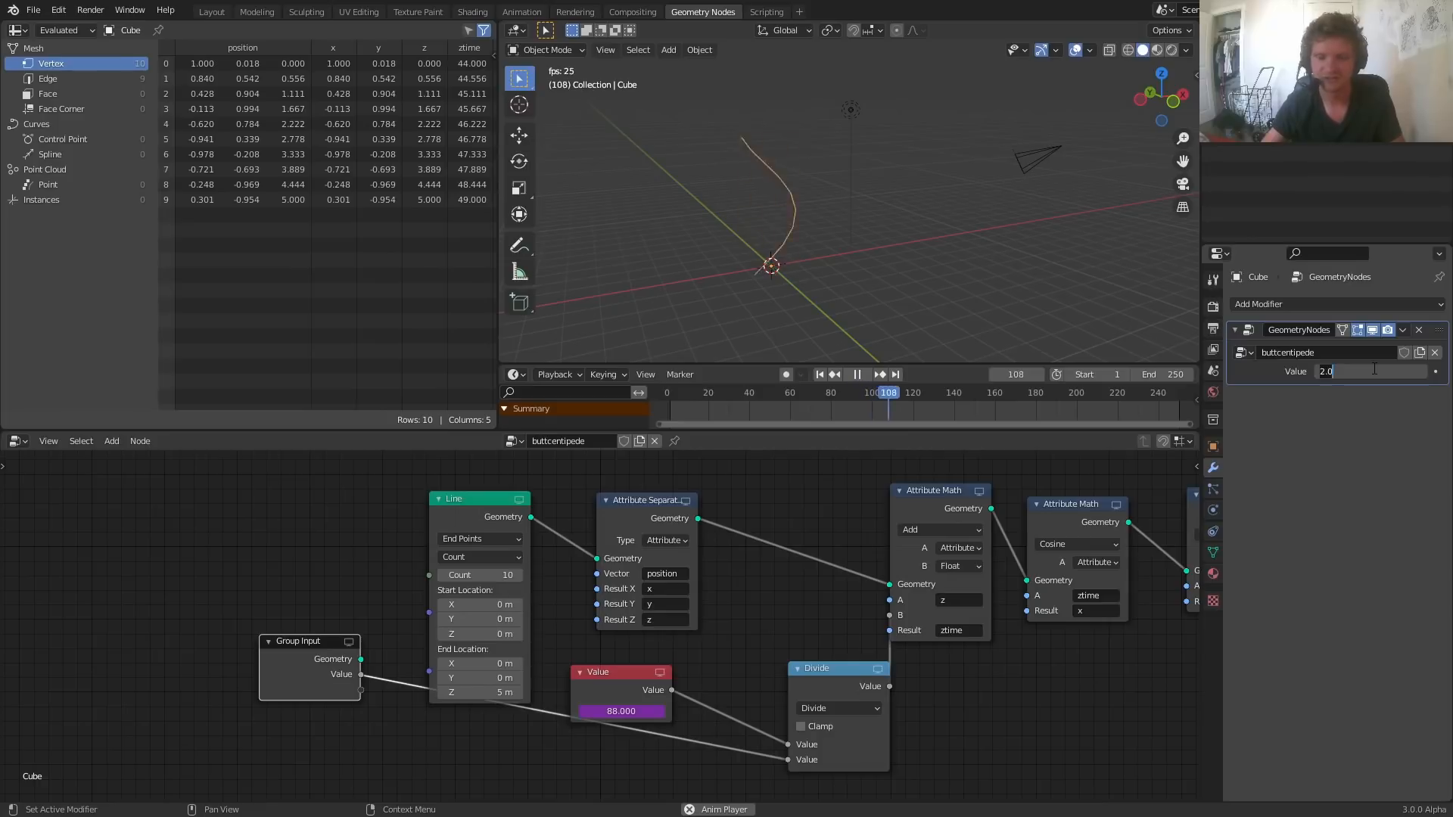
{"action": "type", "text": "10"}
{"action": "key", "text": "Return"}
{"action": "left_click", "coordinate": [1373, 370]}
{"action": "type", "text": "5"}
{"action": "key", "text": "Return"}
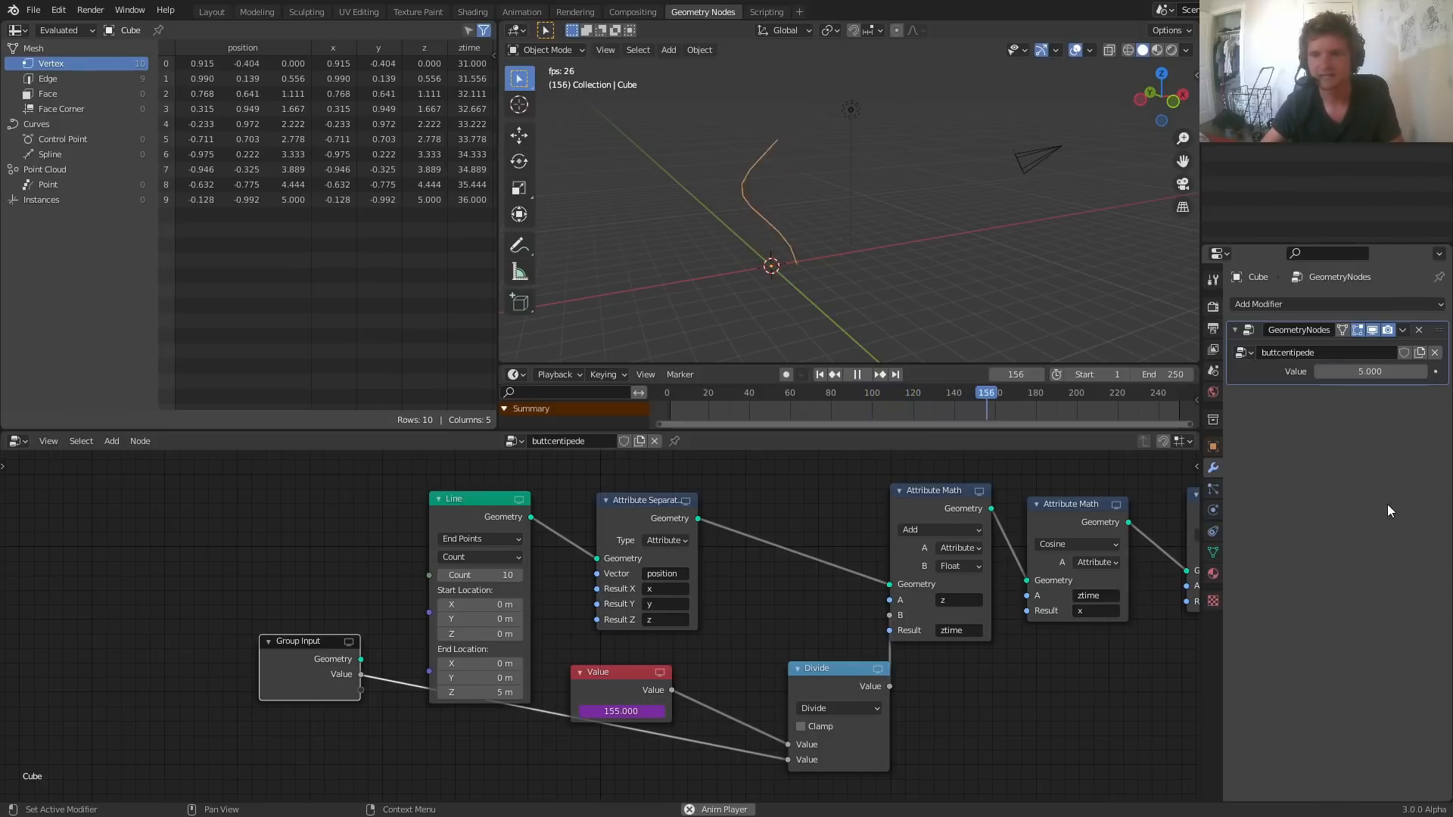
Step: Move the Group Input node further down and left, stop playback, and rename the group's Value input to speed
{"action": "scroll", "coordinate": [404, 644], "scroll_direction": "down", "scroll_amount": 2}
{"action": "left_click_drag", "start_coordinate": [404, 644], "coordinate": [302, 705]}
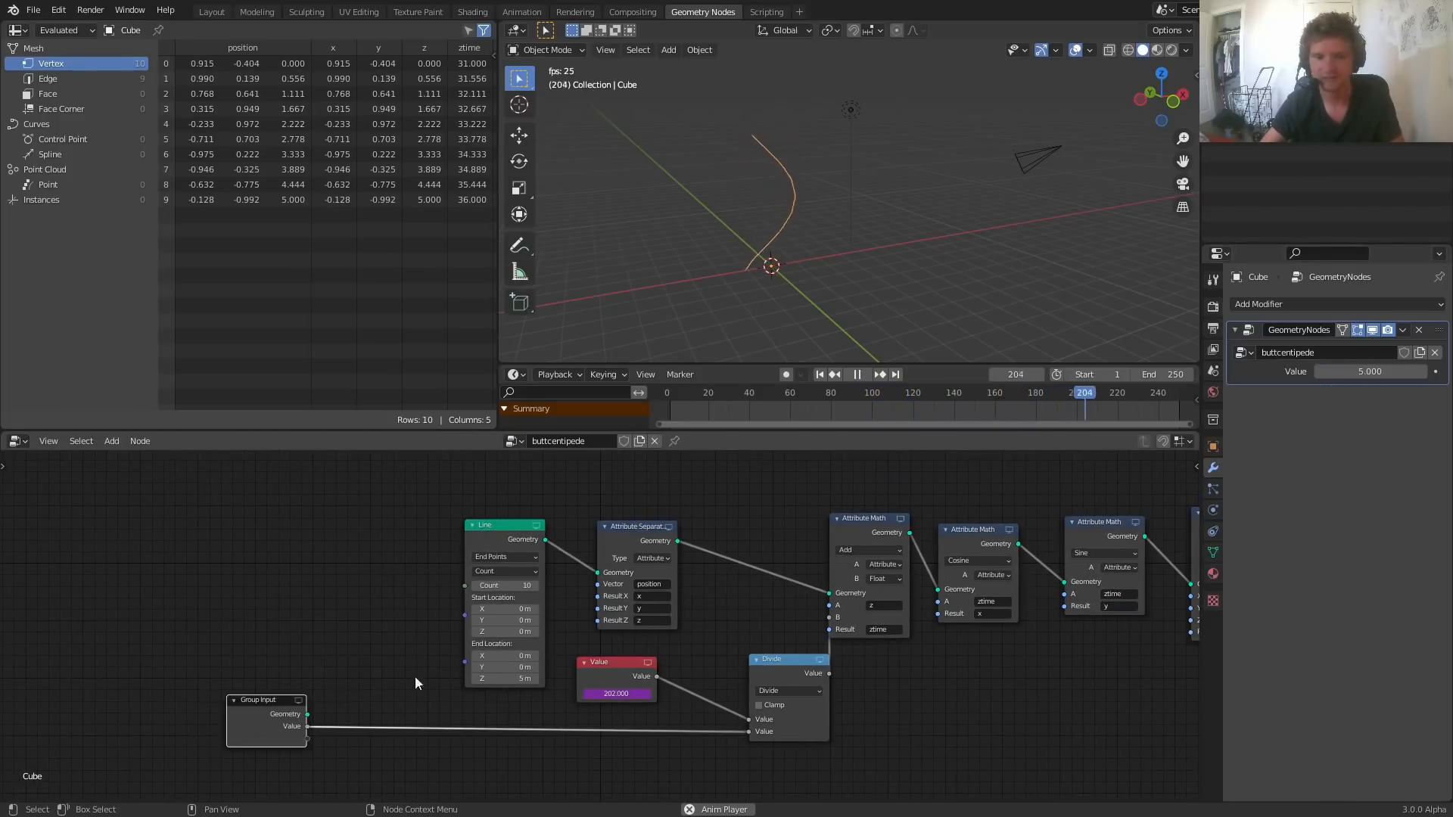
{"action": "key", "text": "n"}
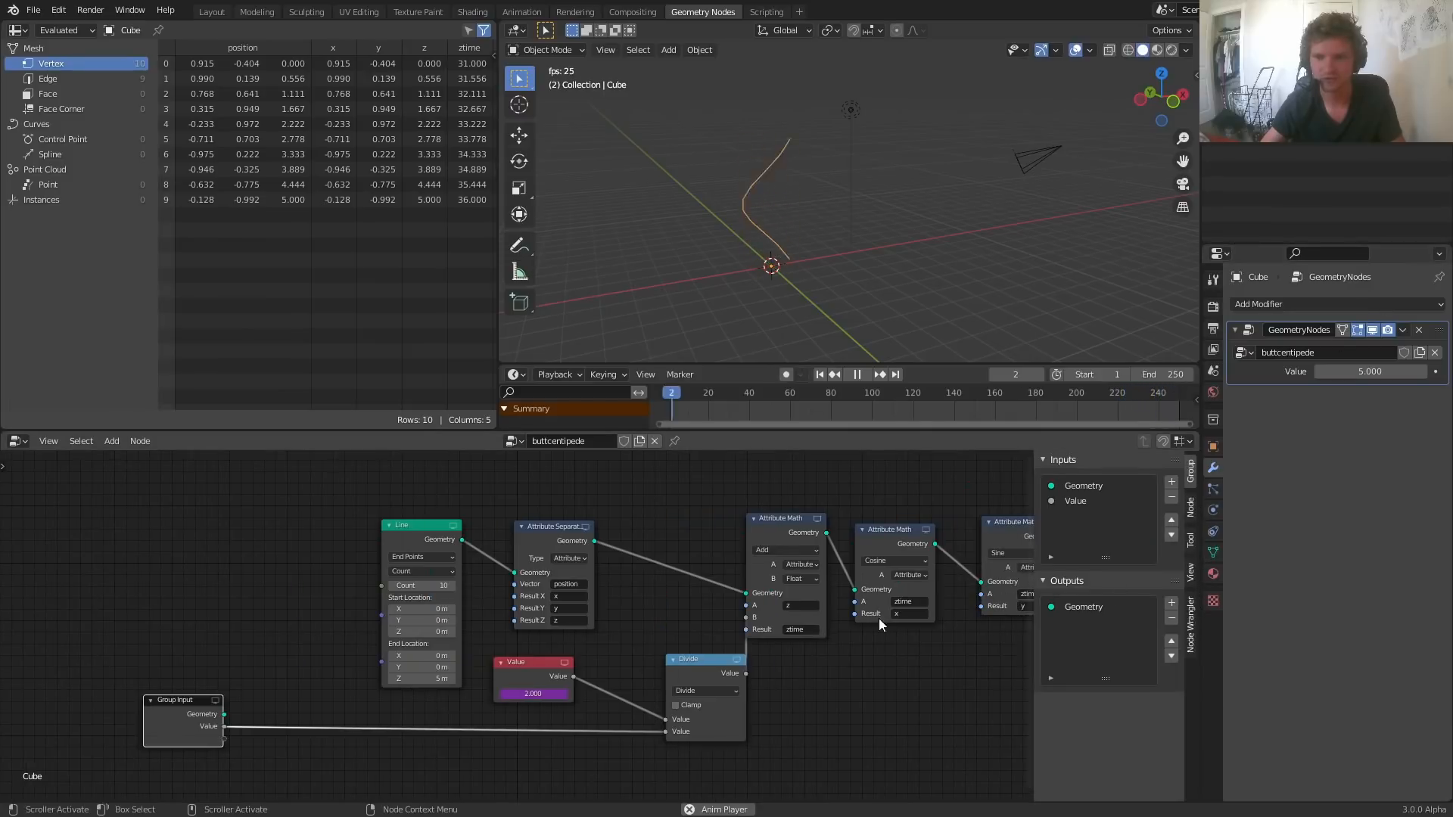
{"action": "key", "text": "space"}
{"action": "key", "text": "n"}
{"action": "key", "text": "n"}
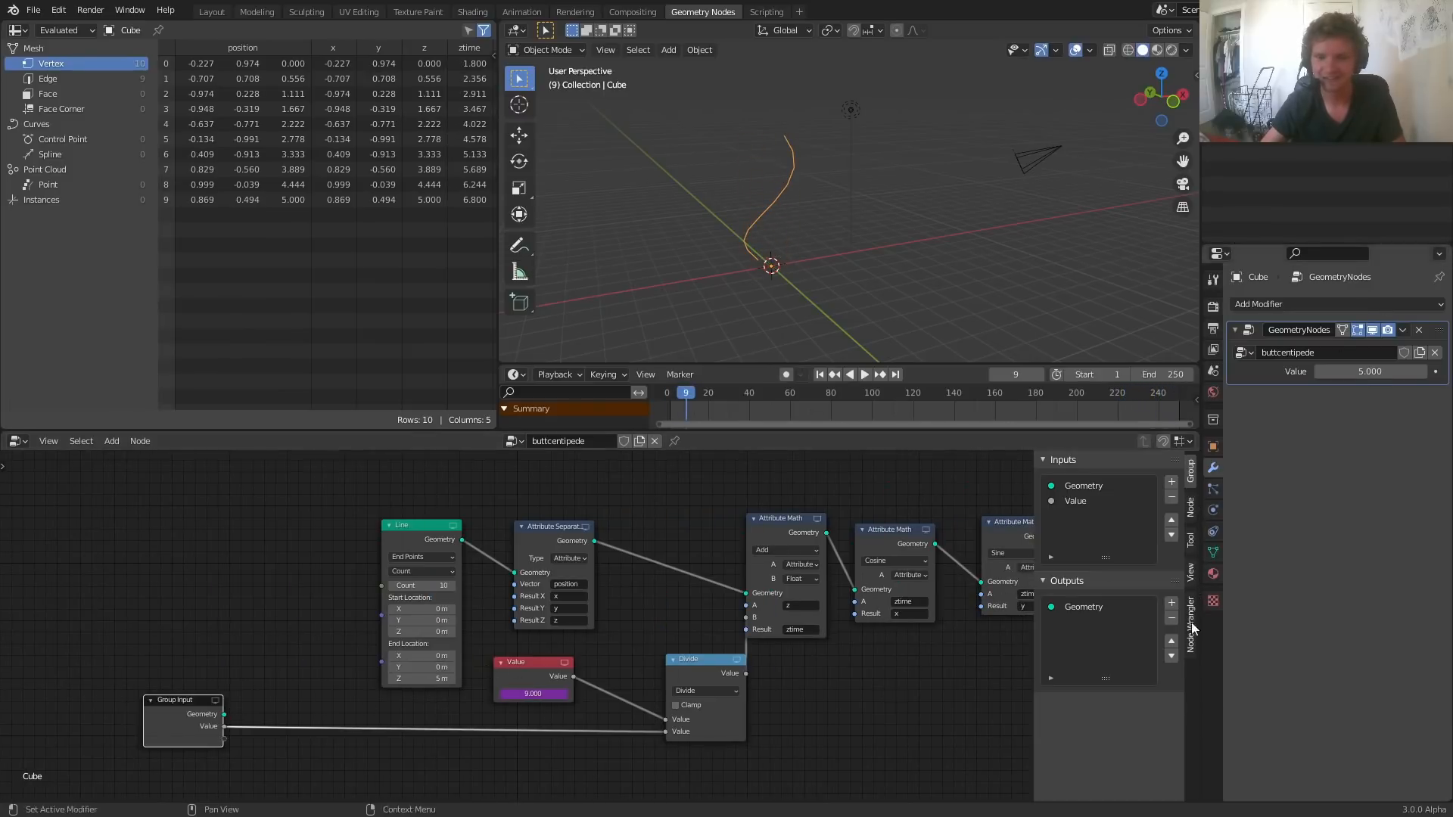
{"action": "left_click", "coordinate": [1074, 501]}
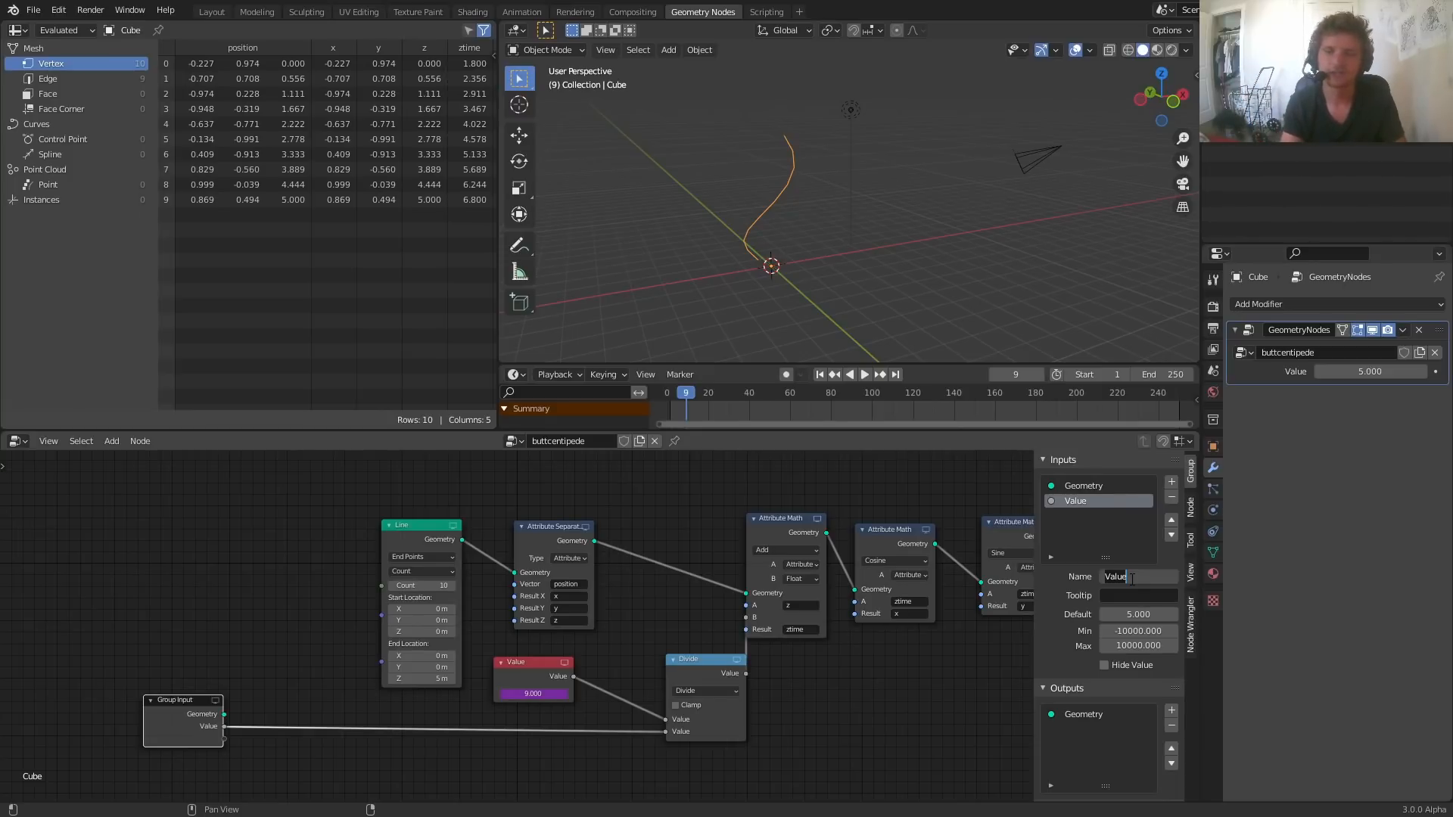
Step: Remove the unused Geometry input from the node group
{"action": "left_click", "coordinate": [1088, 490]}
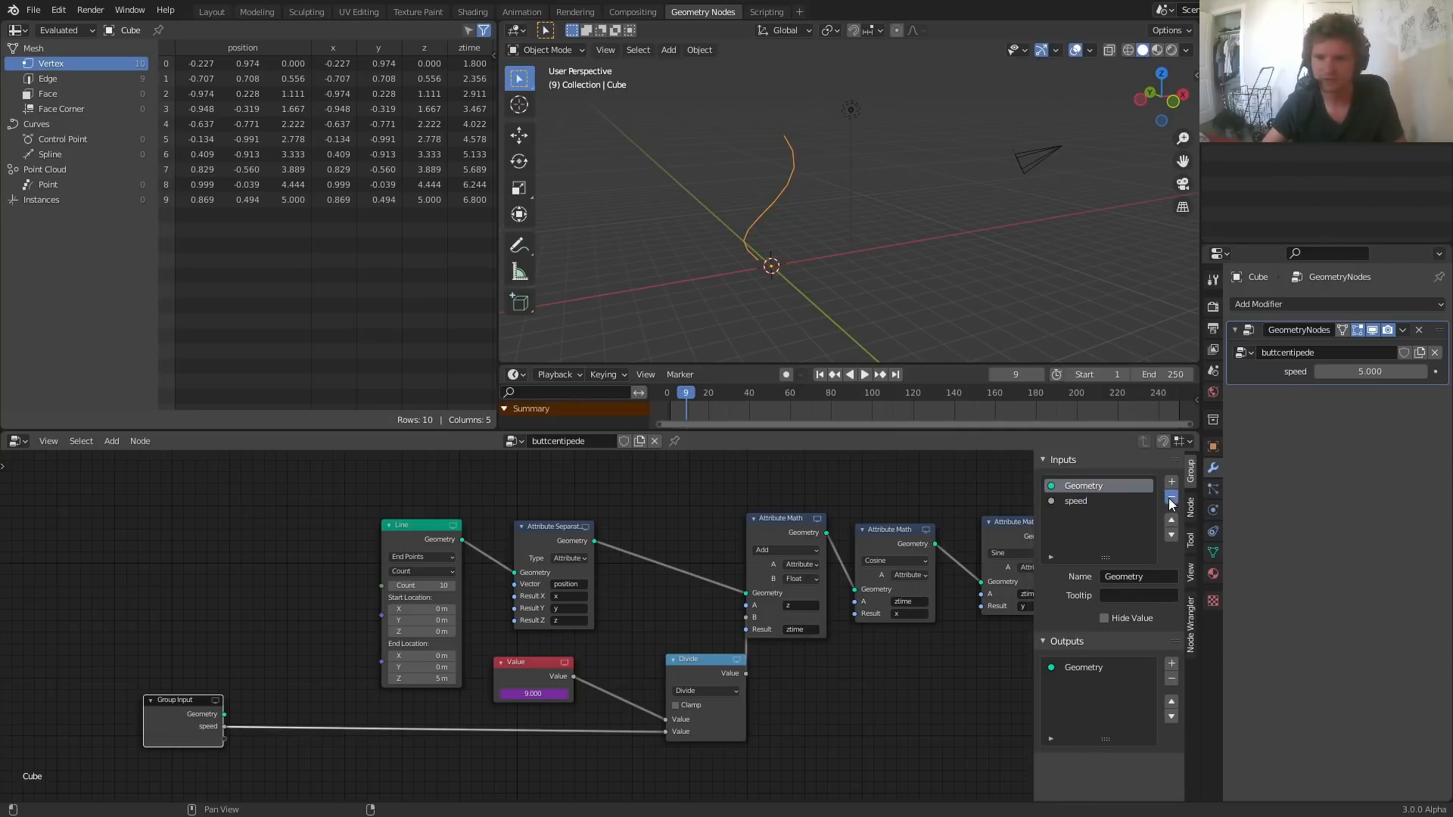
{"action": "left_click", "coordinate": [1171, 498]}
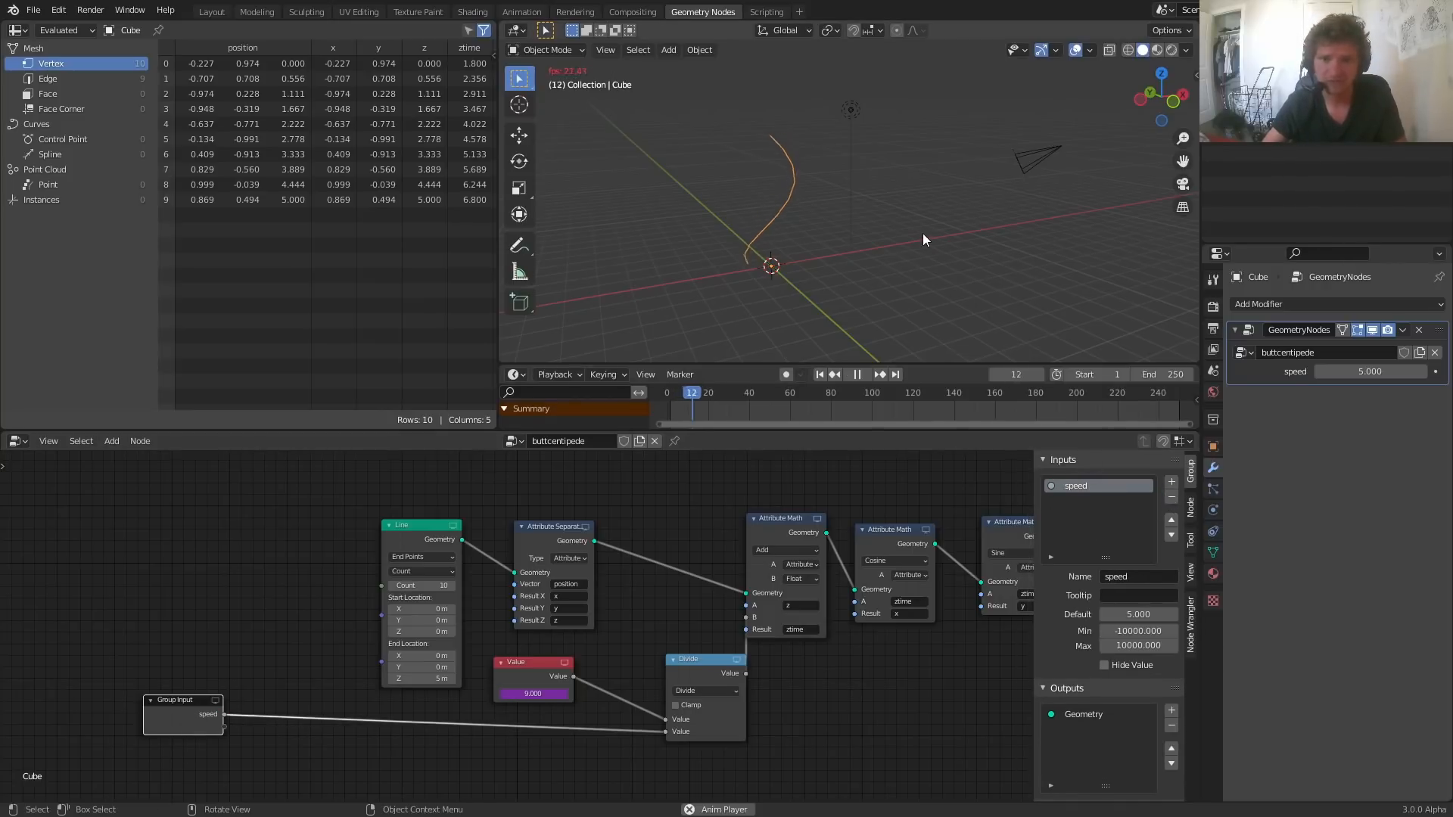
Step: Save the file to the Desktop as patreon.blend
{"action": "scroll", "coordinate": [756, 635], "scroll_direction": "right", "scroll_amount": 6, "text": "ctrl"}
{"action": "key", "text": "ctrl+s"}
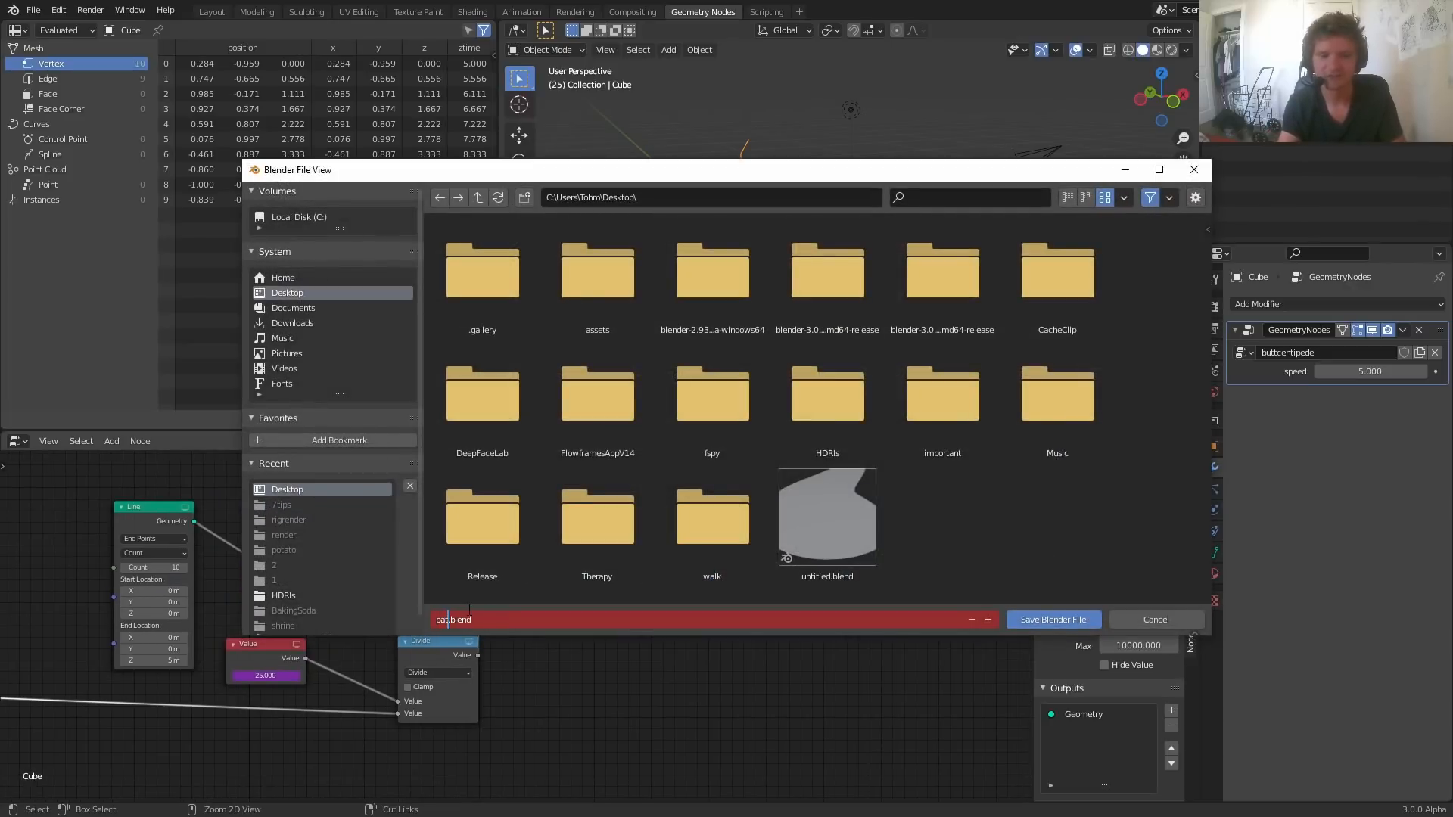
{"action": "type", "text": "patreon"}
{"action": "key", "text": "Return"}
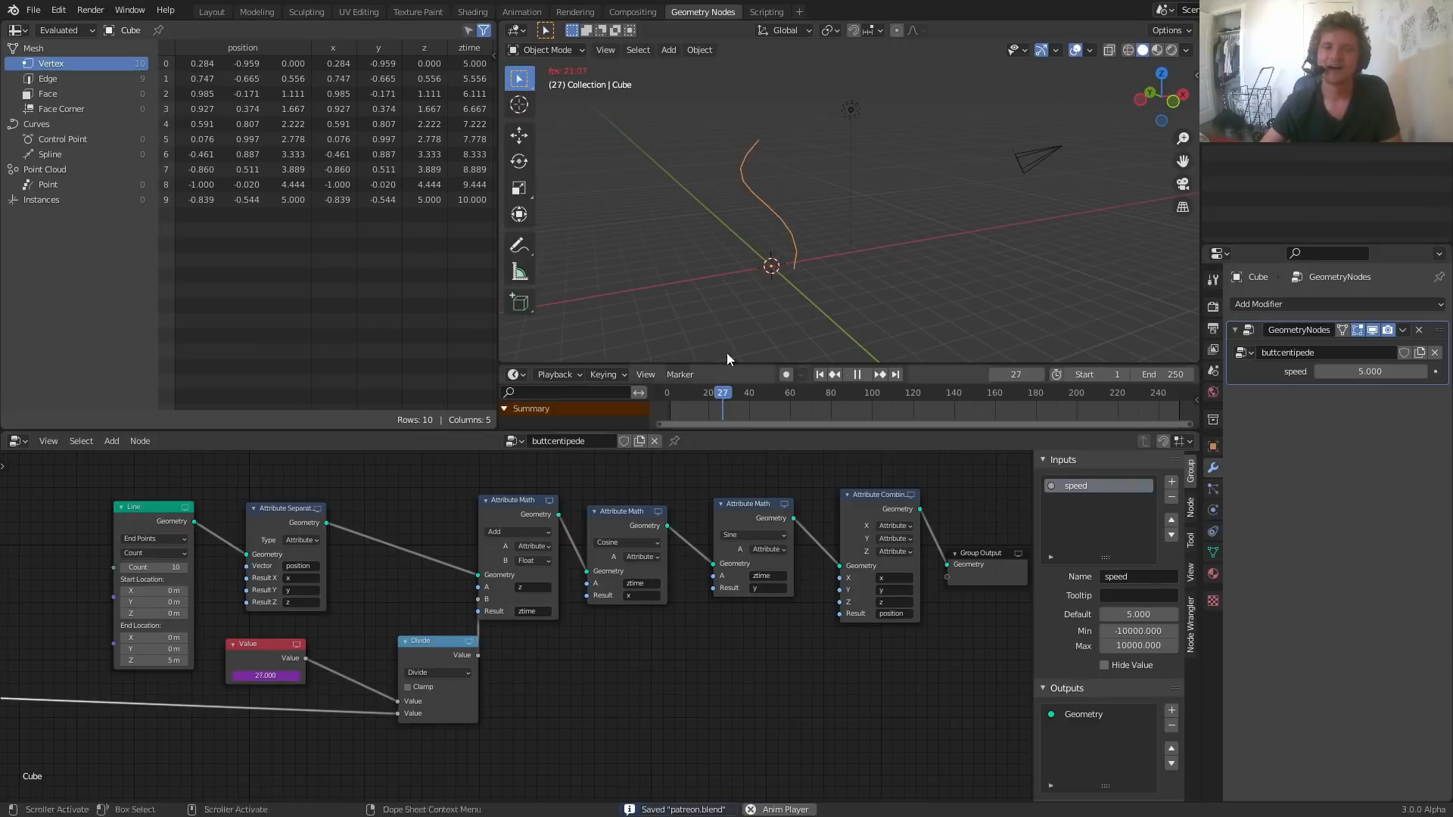
Step: Watch the spiral animation, then try a Count of 4 on the Line node and play it again briefly
{"action": "key", "text": "space"}
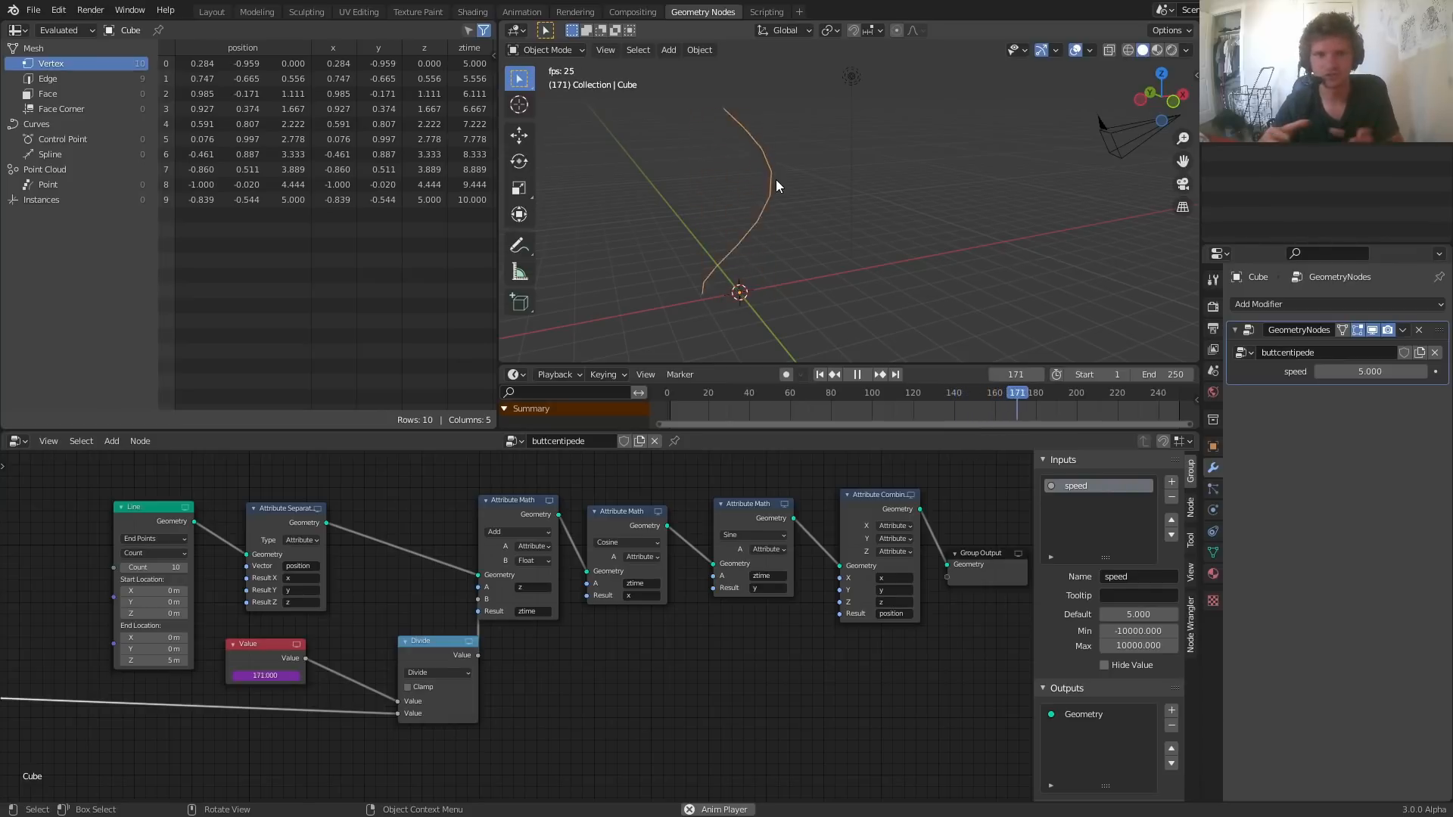
{"action": "key", "text": "space"}
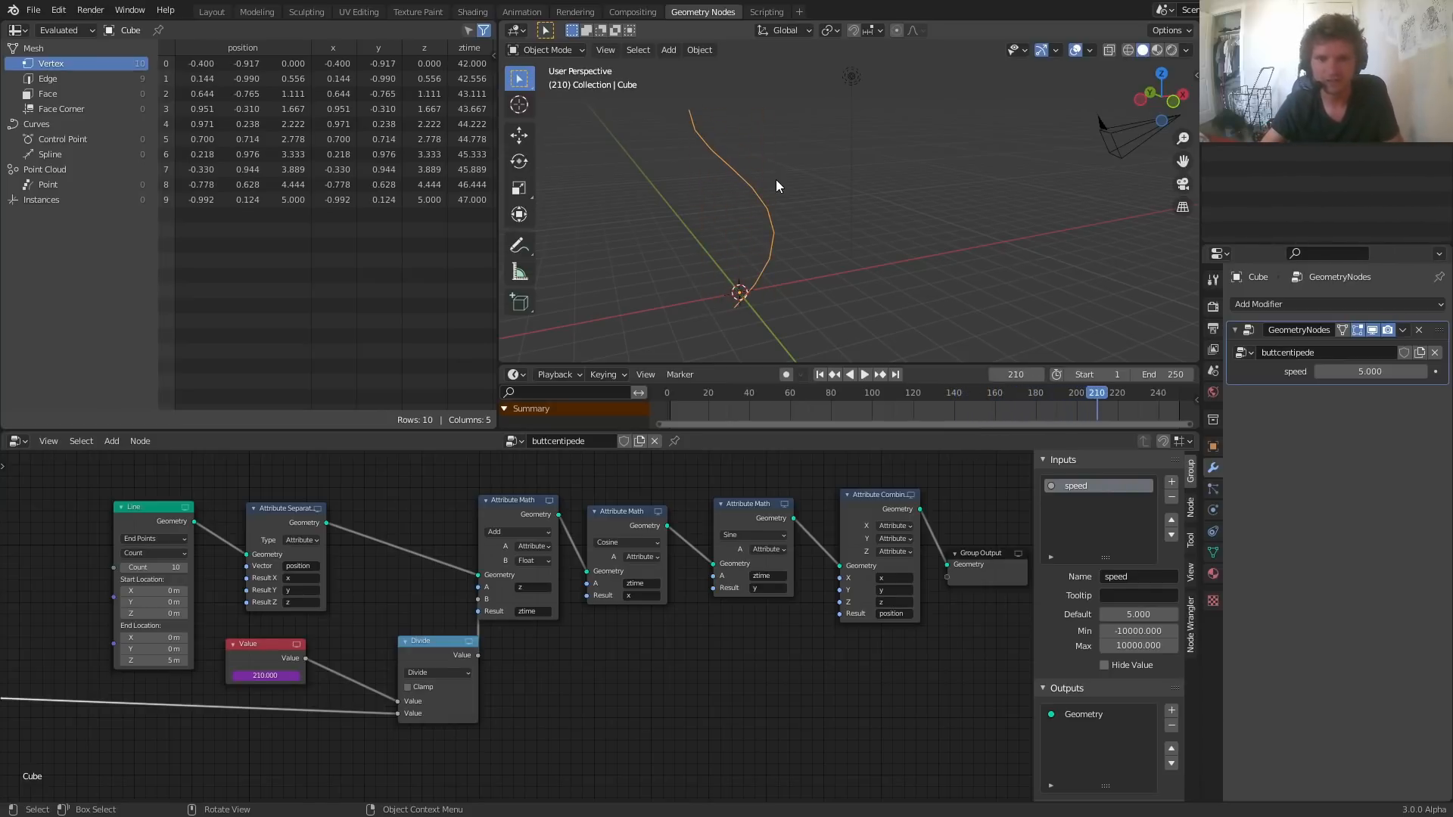
{"action": "middle_click_drag", "start_coordinate": [775, 179], "coordinate": [810, 292]}
{"action": "middle_click_drag", "start_coordinate": [460, 552], "coordinate": [719, 546]}
{"action": "scroll", "coordinate": [382, 561], "scroll_direction": "up", "scroll_amount": 1}
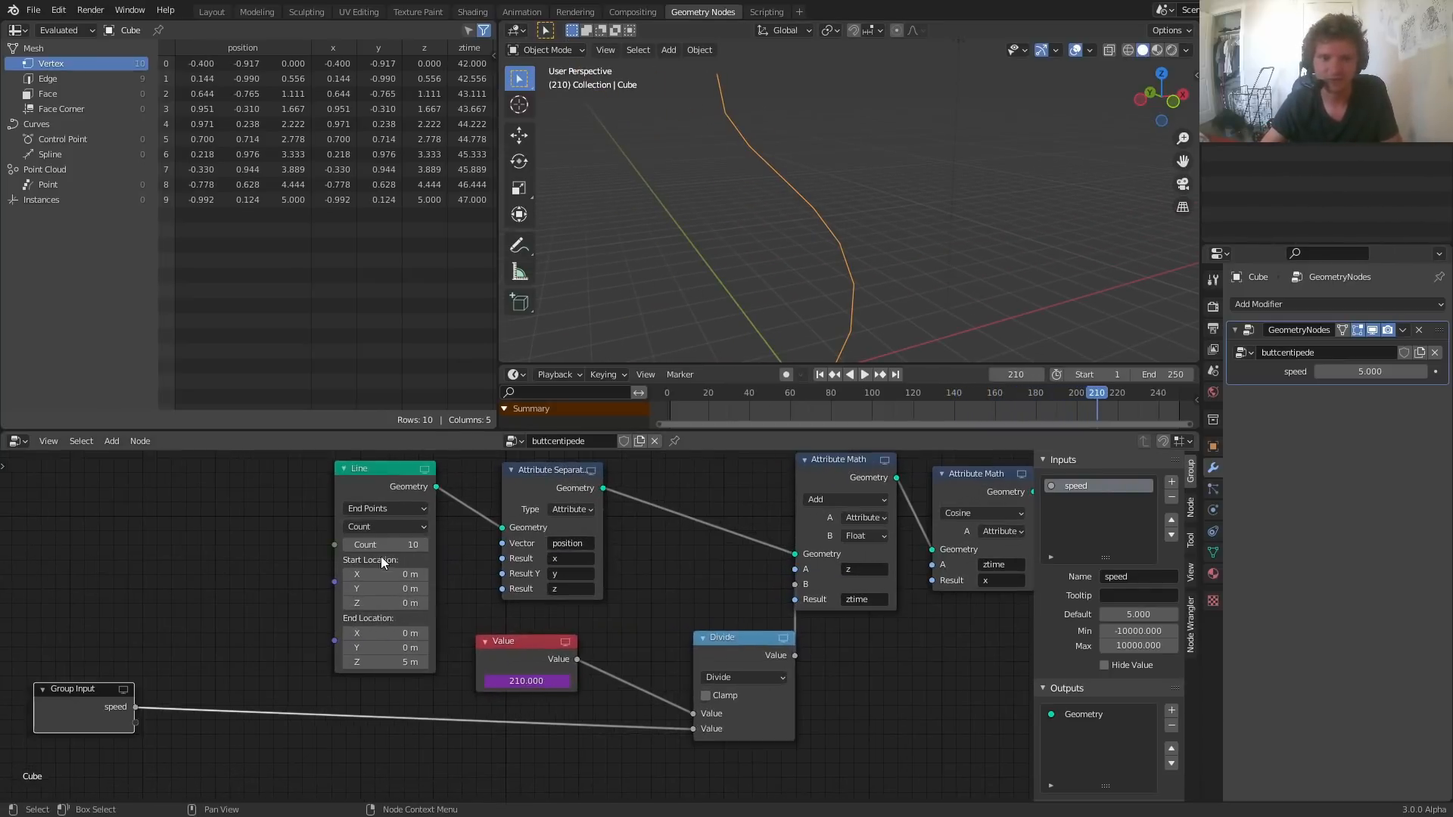
{"action": "mouse_move", "coordinate": [385, 544]}
{"action": "left_mouse_down"}
{"action": "mouse_move", "coordinate": [454, 544]}
{"action": "mouse_move", "coordinate": [341, 544]}
{"action": "mouse_move", "coordinate": [388, 544]}
{"action": "left_mouse_up"}
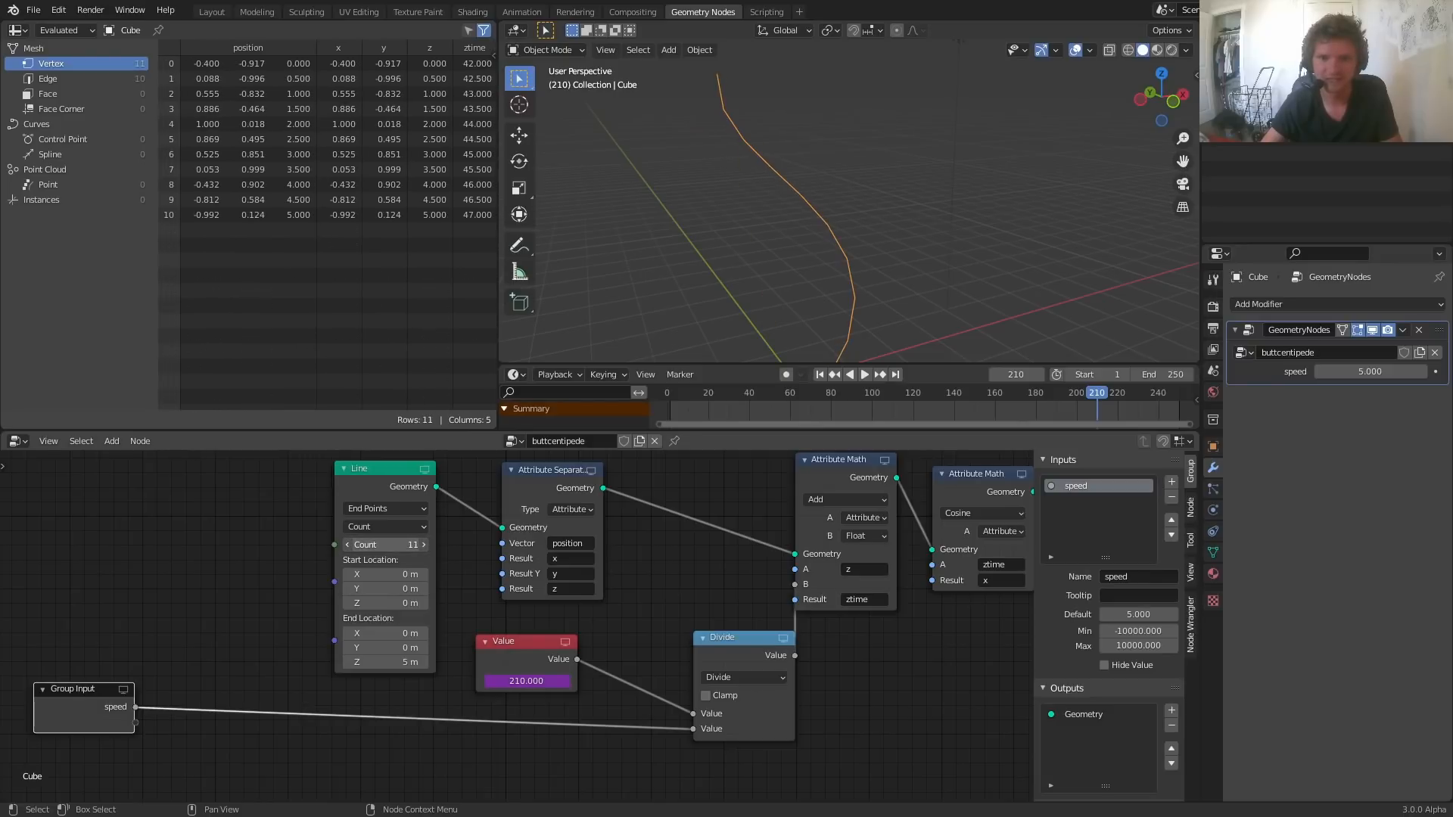
{"action": "key", "text": "Return"}
{"action": "scroll", "coordinate": [924, 175], "scroll_direction": "down", "scroll_amount": 2}
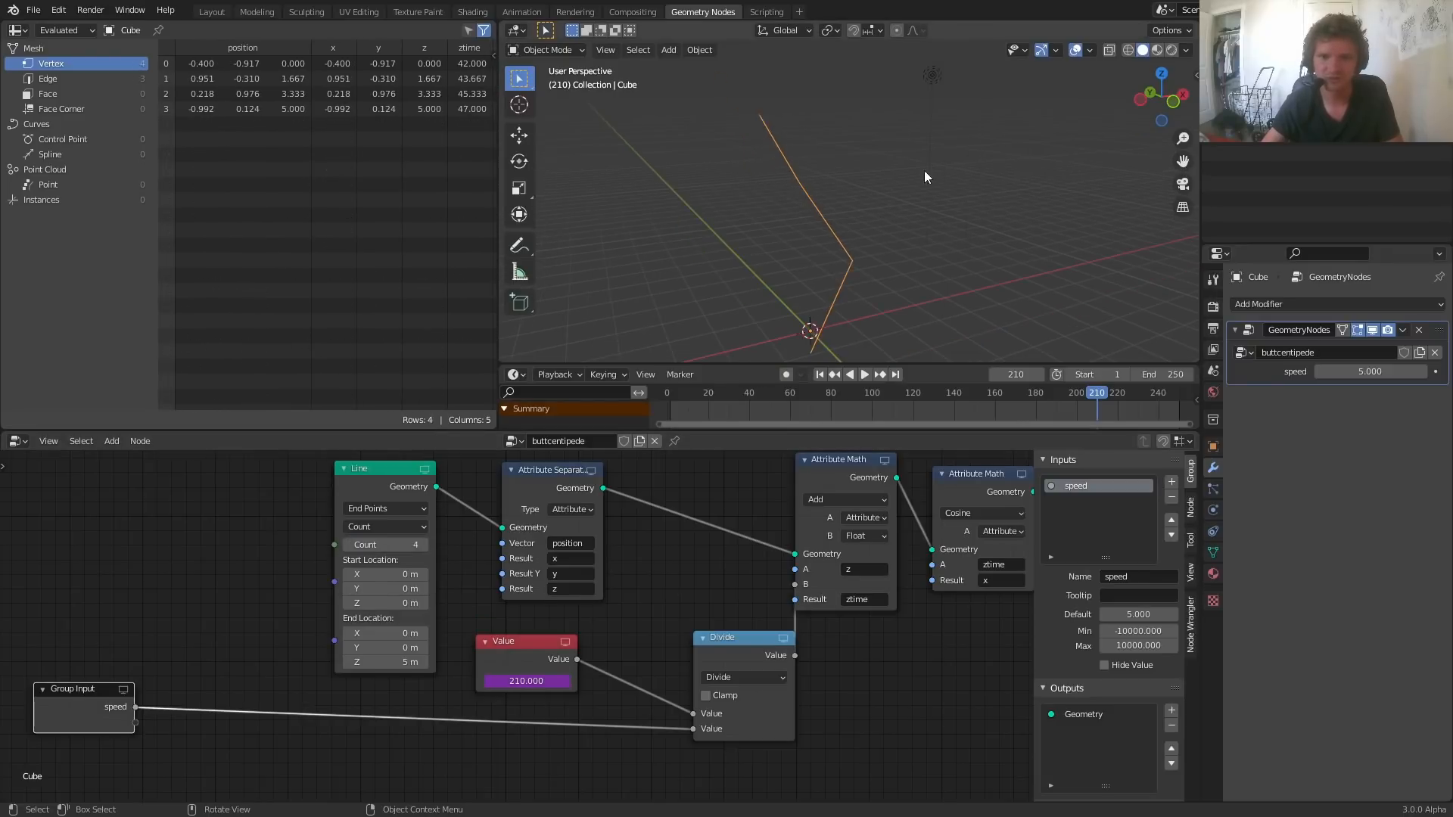
{"action": "key", "text": "space"}
{"action": "key", "text": "space"}
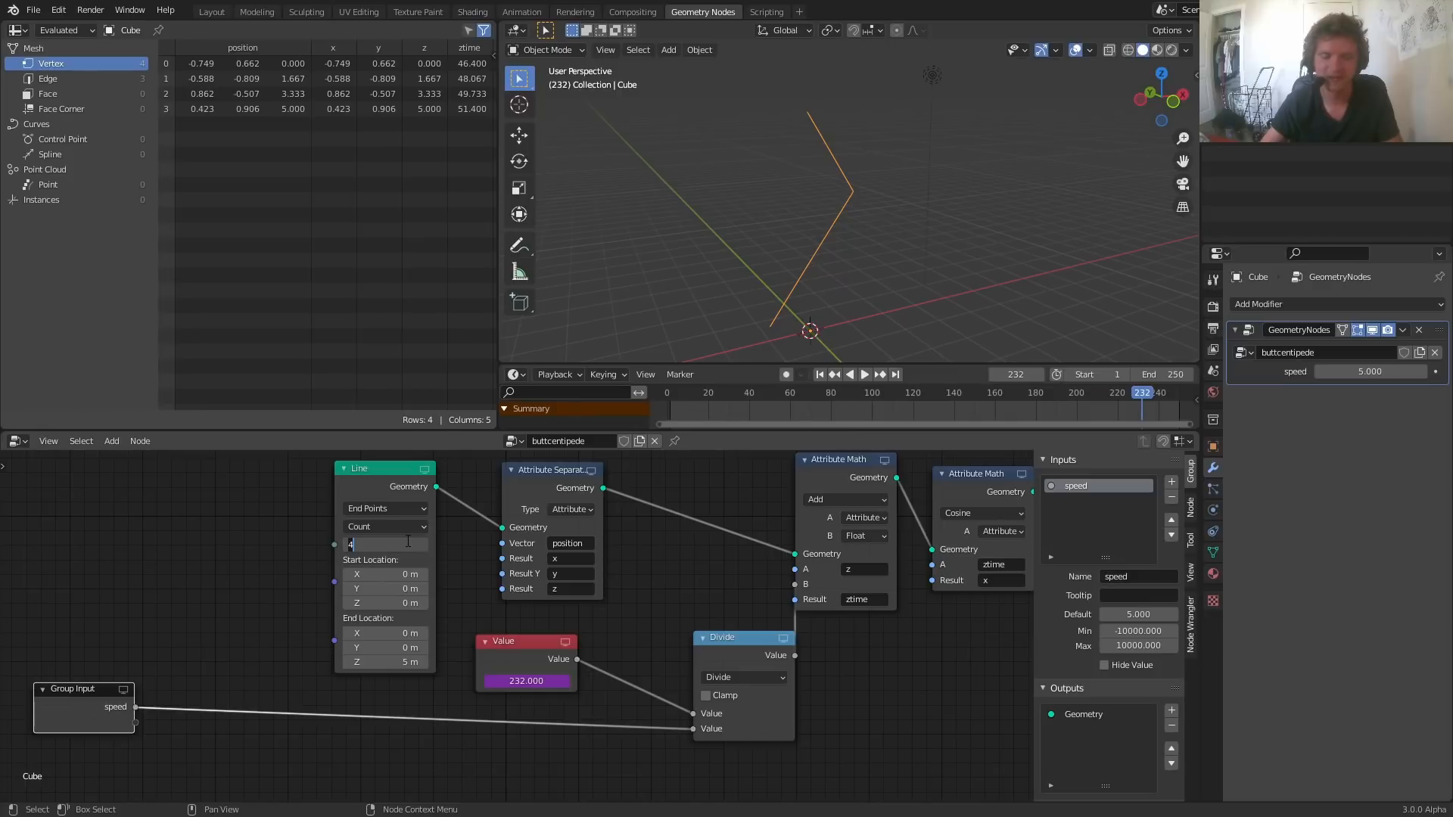
Step: Set the Line node's Count to 20
{"action": "type", "text": "20"}
{"action": "key", "text": "Return"}
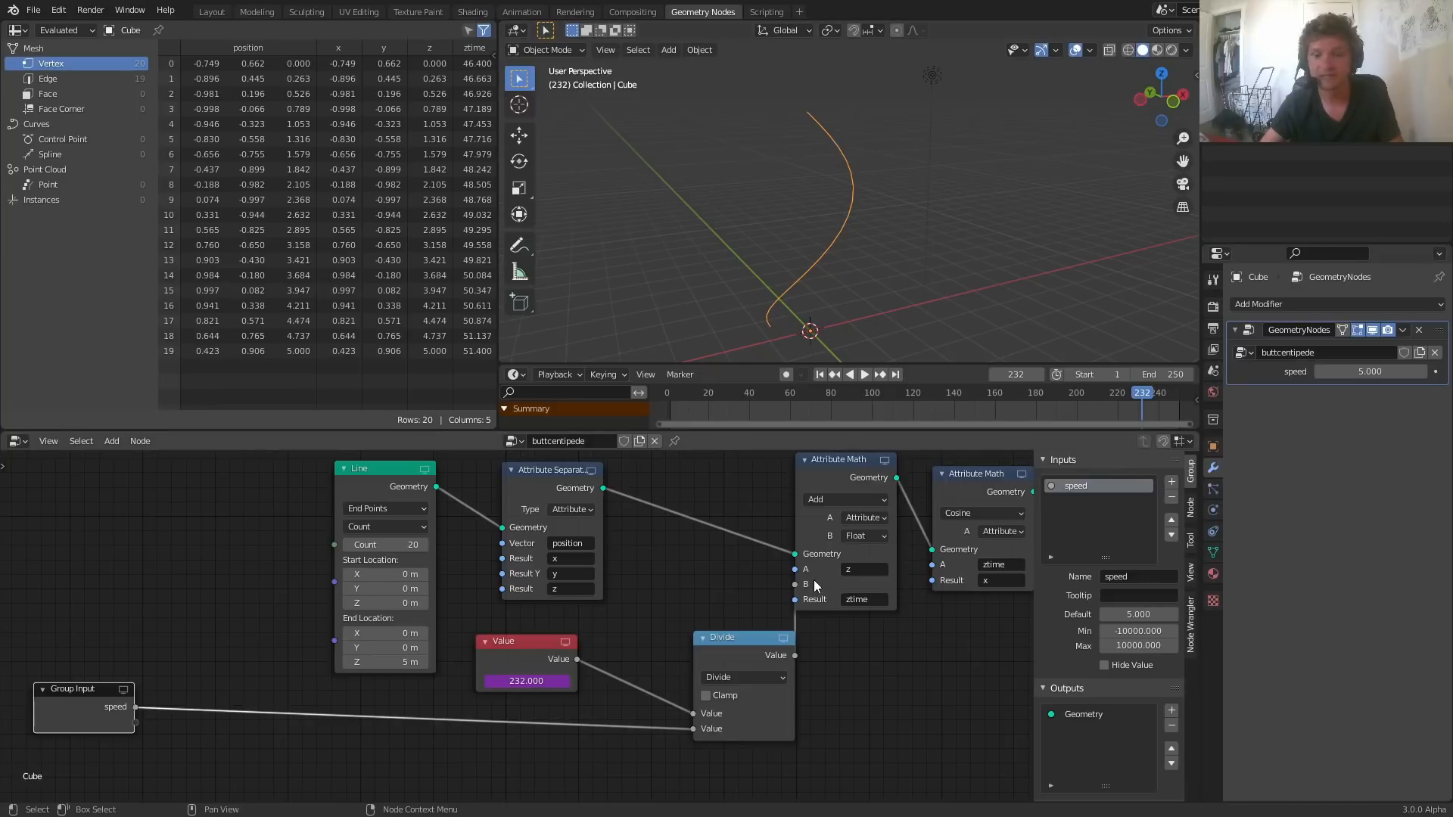
Step: Play the animation in top view to examine the spiral's circular outline, then stop playback and return to the Line node
{"action": "scroll", "coordinate": [814, 580], "scroll_direction": "down", "scroll_amount": 3}
{"action": "key", "text": "space"}
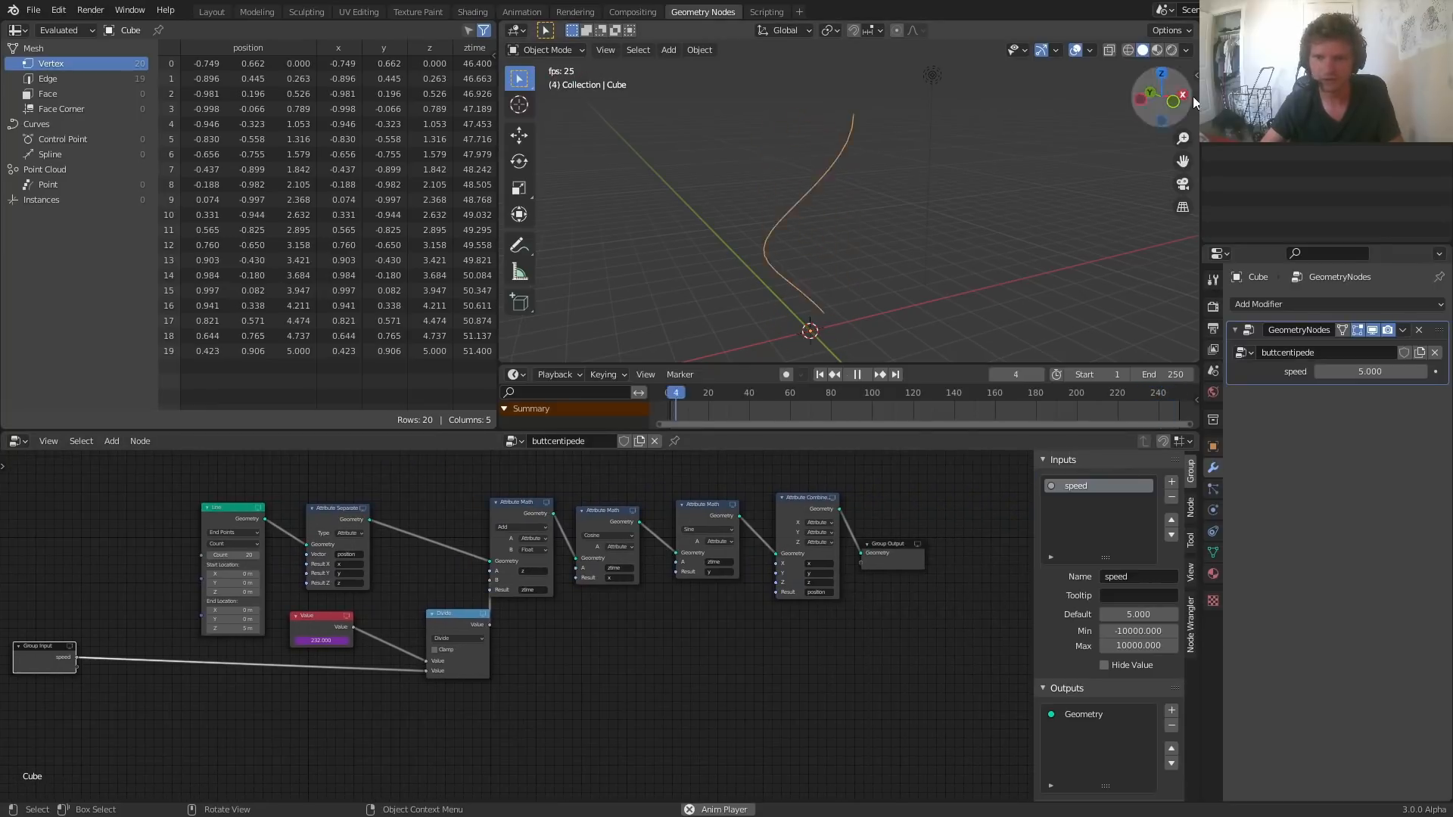
{"action": "left_click", "coordinate": [1161, 74]}
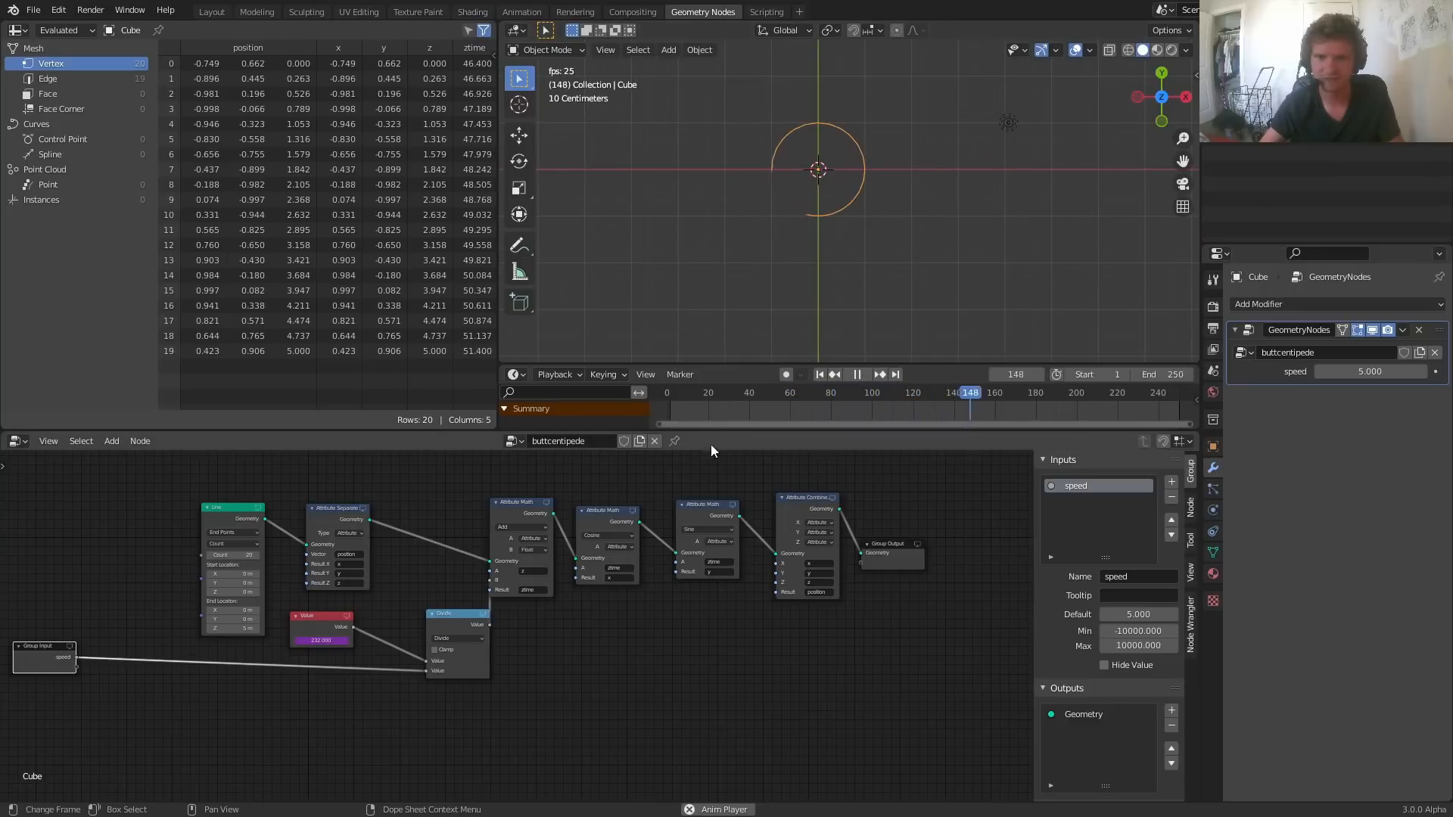
{"action": "key", "text": "space"}
{"action": "middle_click_drag", "start_coordinate": [381, 617], "coordinate": [672, 642]}
{"action": "scroll", "coordinate": [672, 642], "scroll_direction": "up", "scroll_amount": 2}
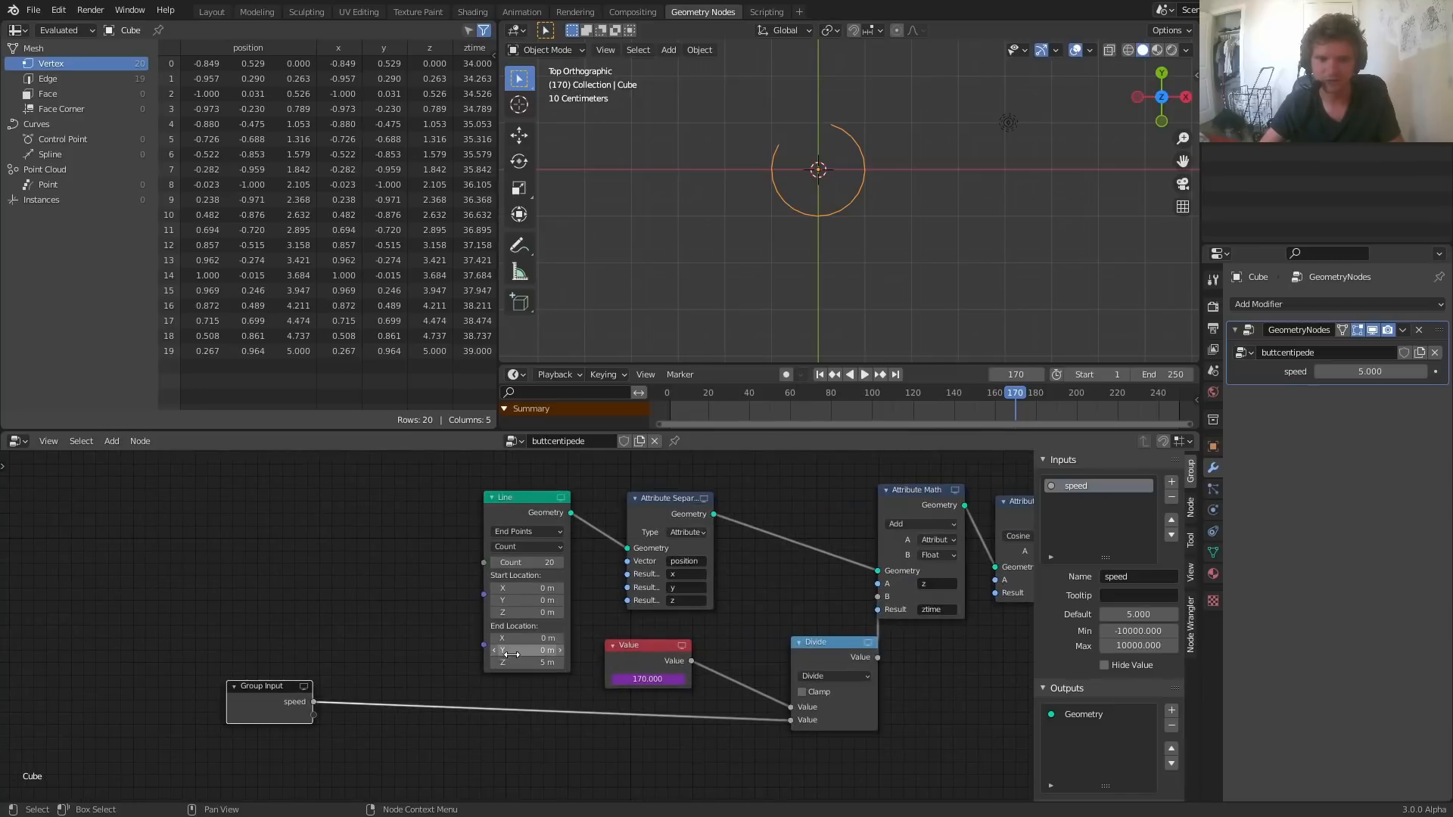
Step: Try a longer End Location Z on the Line node, then play the animation and view the spiral from the side
{"action": "left_click_drag", "start_coordinate": [530, 662], "coordinate": [613, 662]}
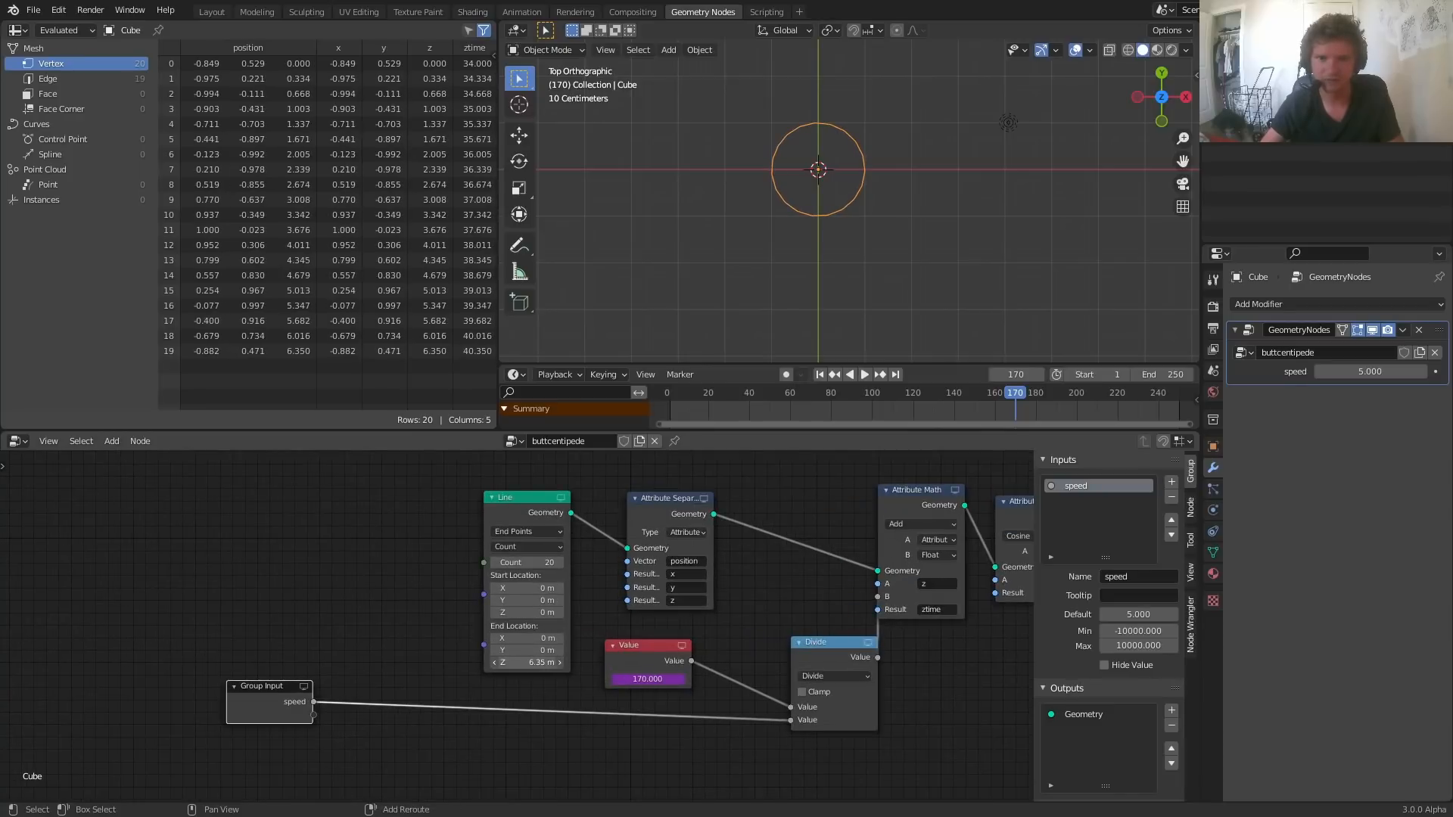
{"action": "key", "text": "space"}
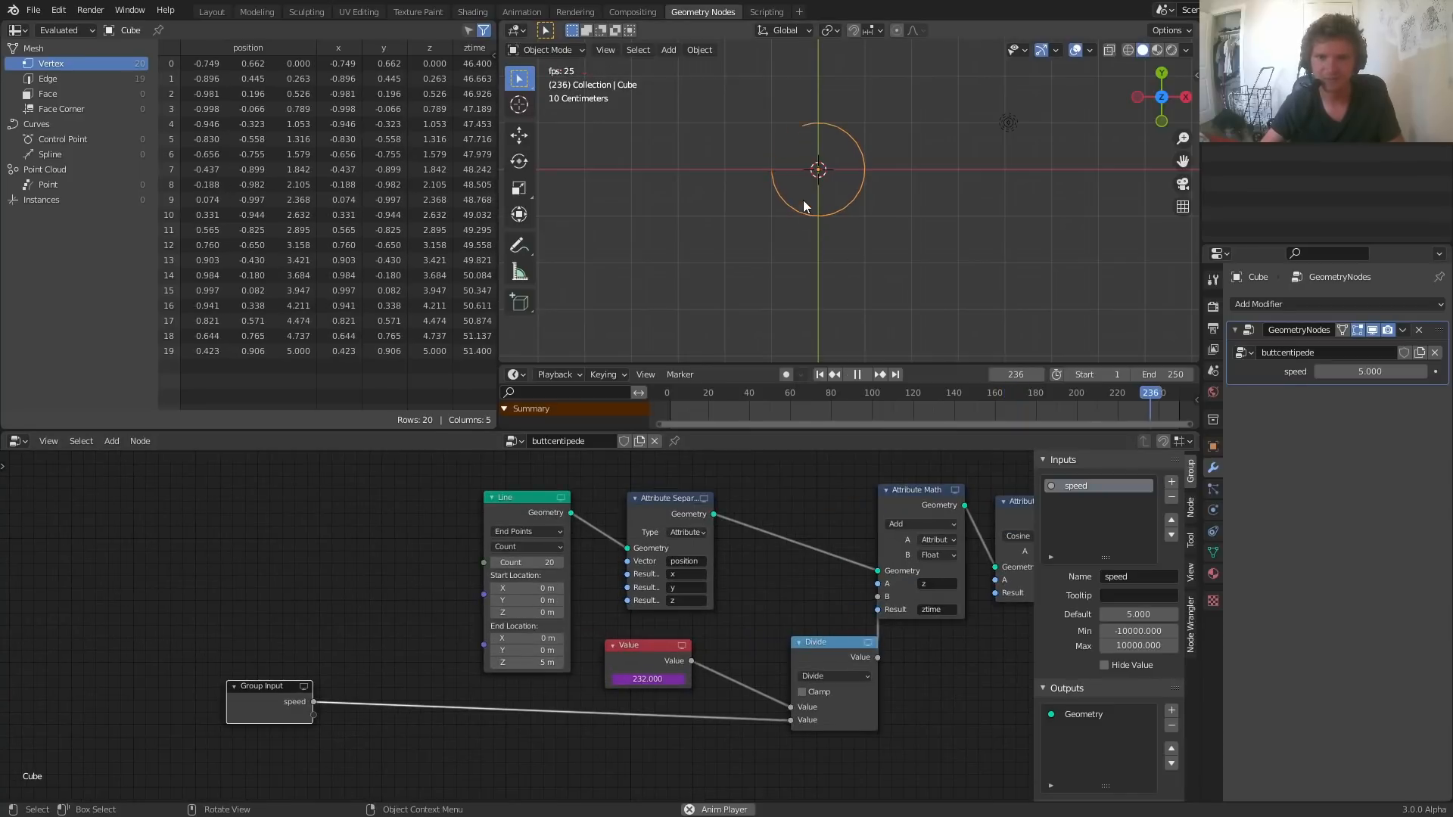
{"action": "middle_click_drag", "start_coordinate": [803, 200], "coordinate": [837, 97]}
{"action": "key", "text": "space"}
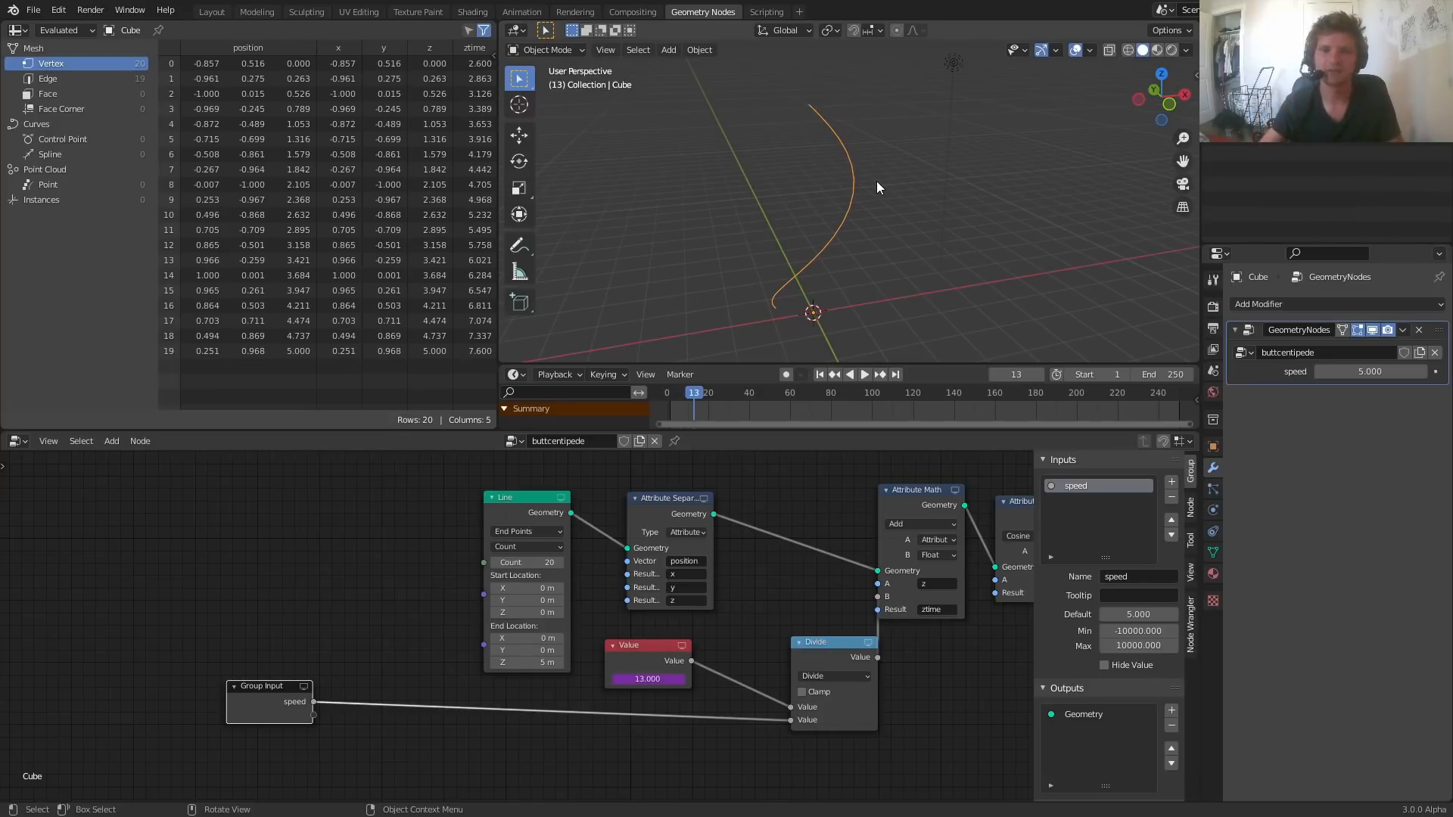
{"action": "middle_click_drag", "start_coordinate": [849, 324], "coordinate": [796, 262]}
{"action": "key", "text": "space"}
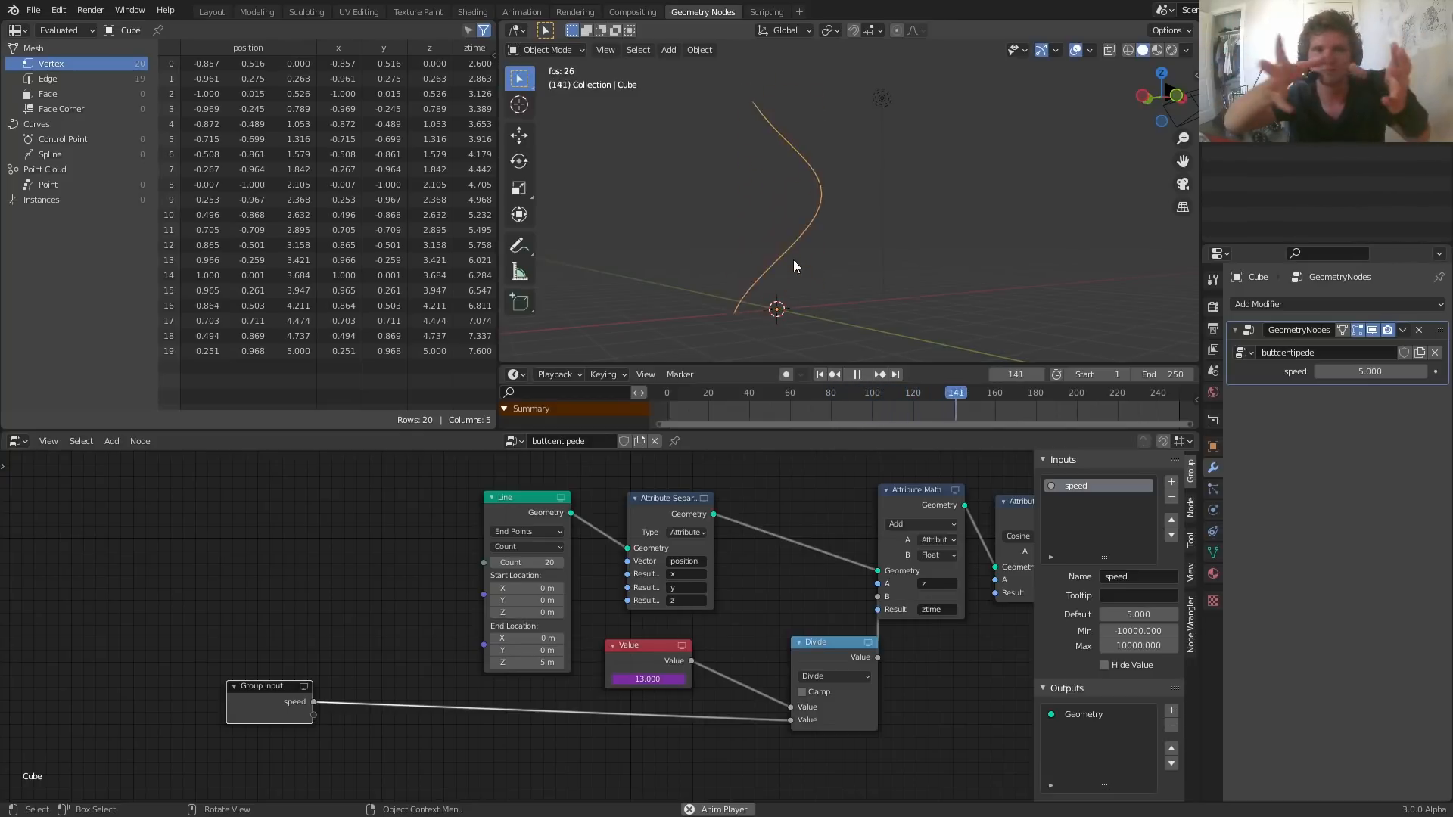
{"action": "key", "text": "space"}
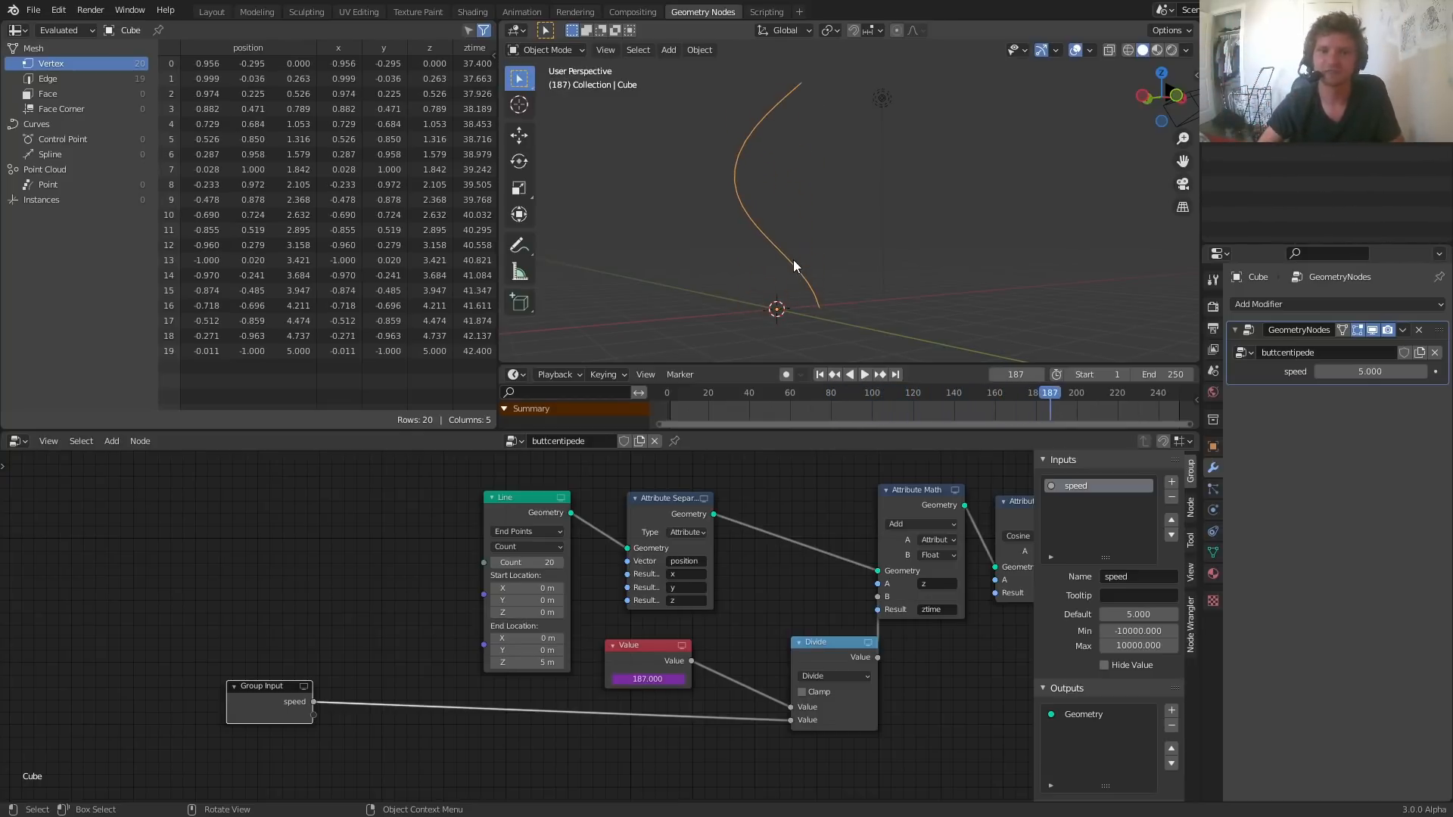
Step: Return to the first frame and save the file, then briefly replay the spiral animation
{"action": "key", "text": "shift+Left"}
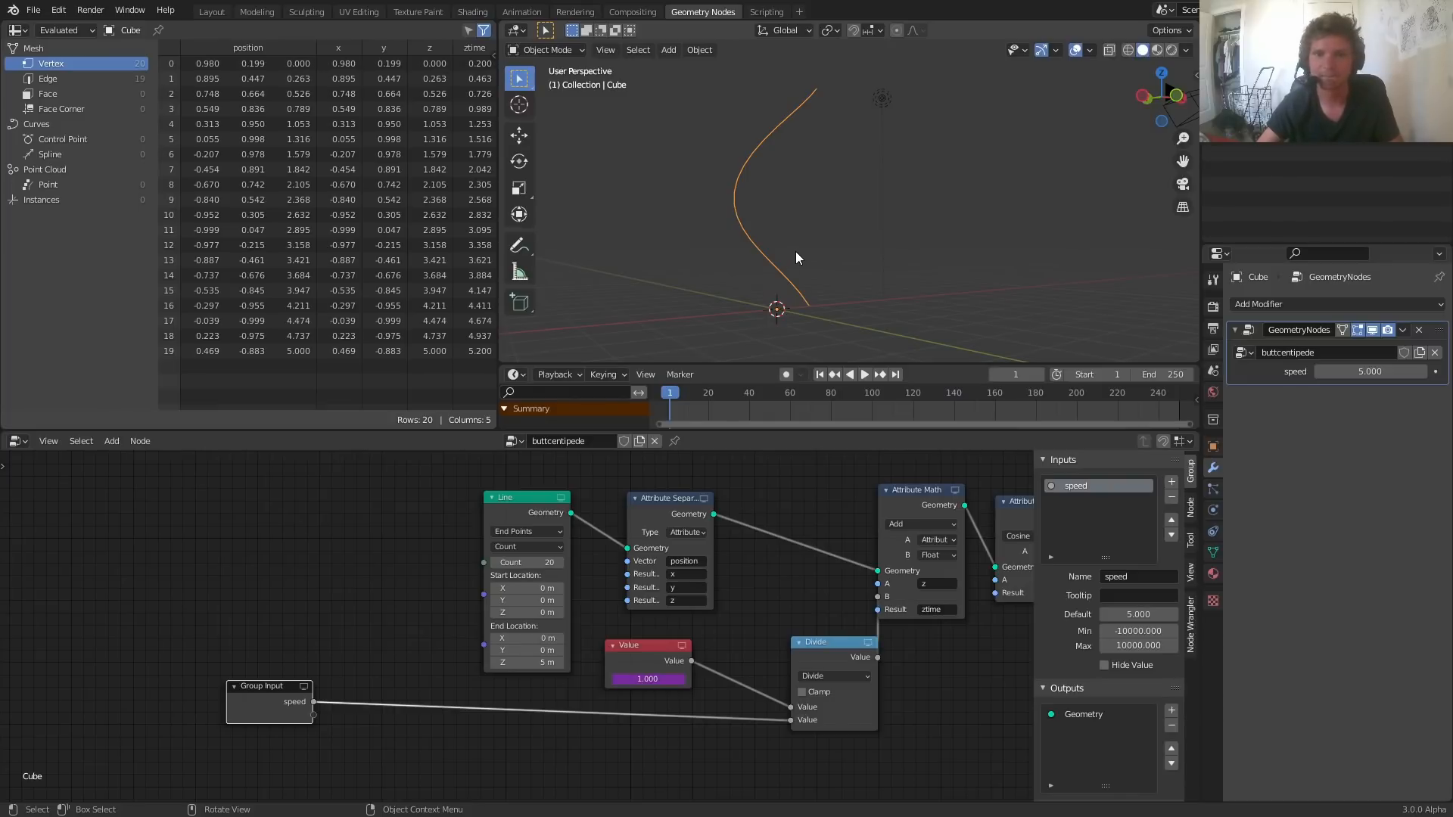
{"action": "key", "text": "ctrl+s"}
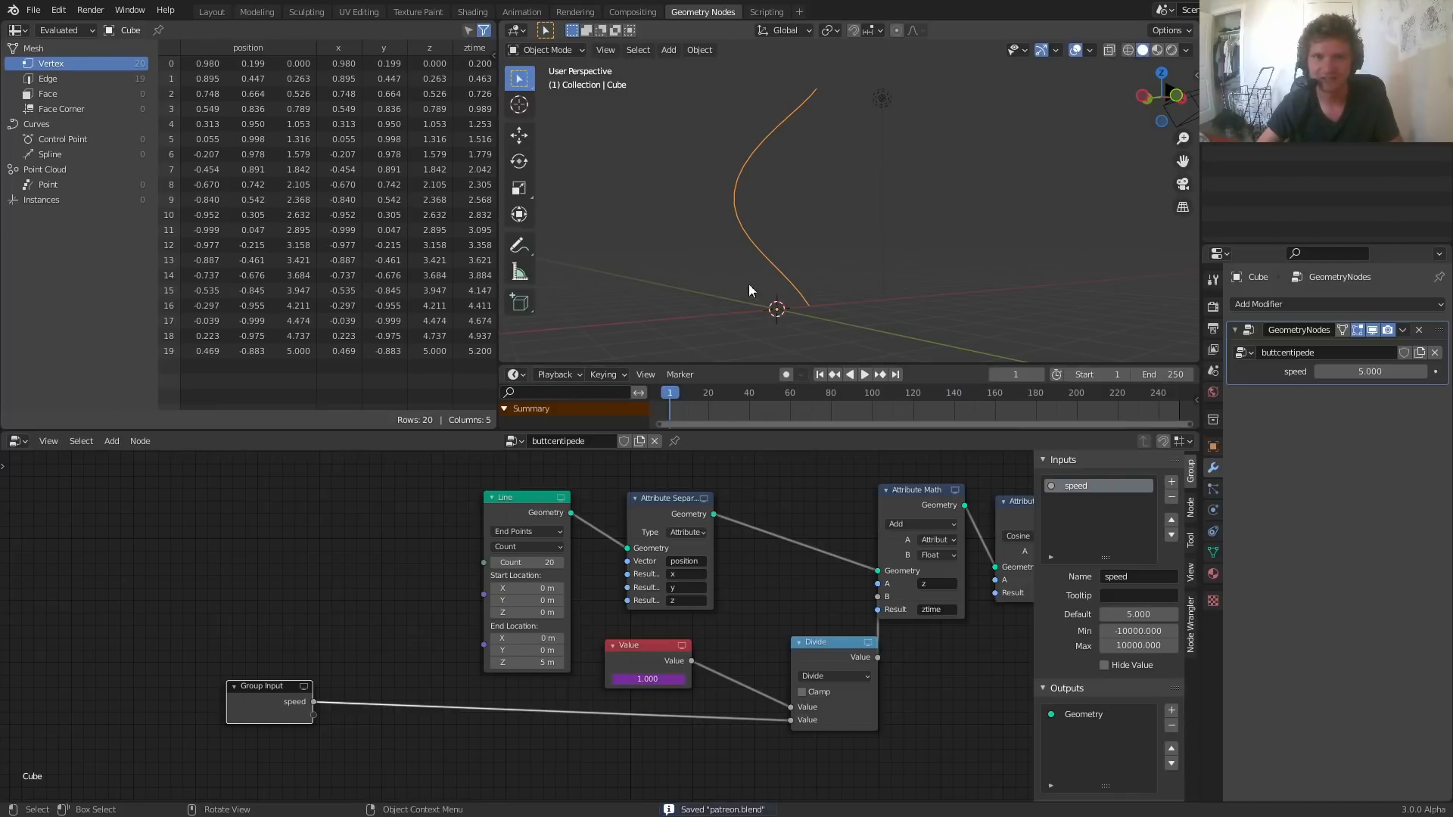
{"action": "middle_click_drag", "start_coordinate": [851, 514], "coordinate": [733, 525]}
{"action": "middle_click_drag", "start_coordinate": [806, 305], "coordinate": [769, 315]}
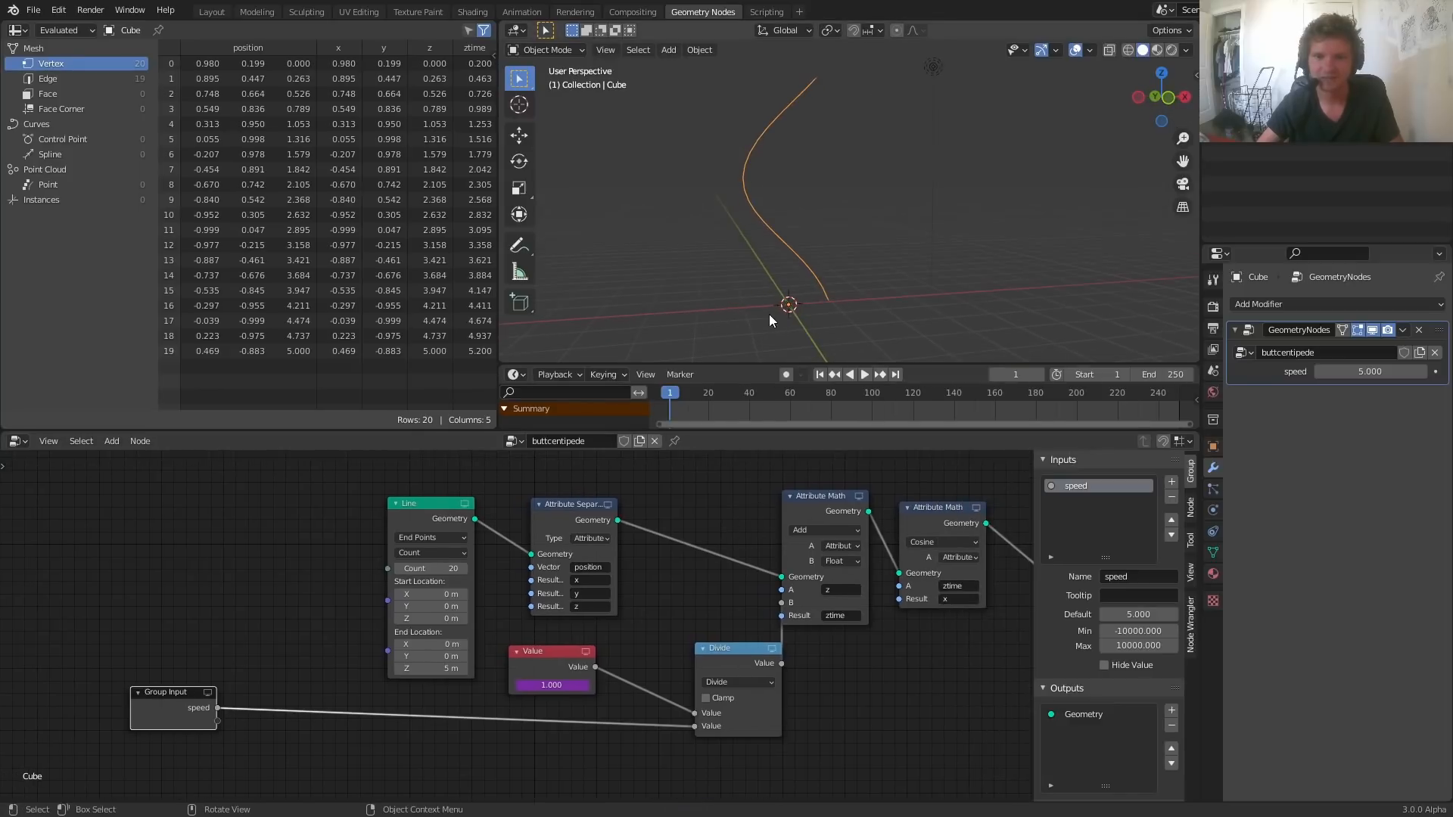
{"action": "key", "text": "space"}
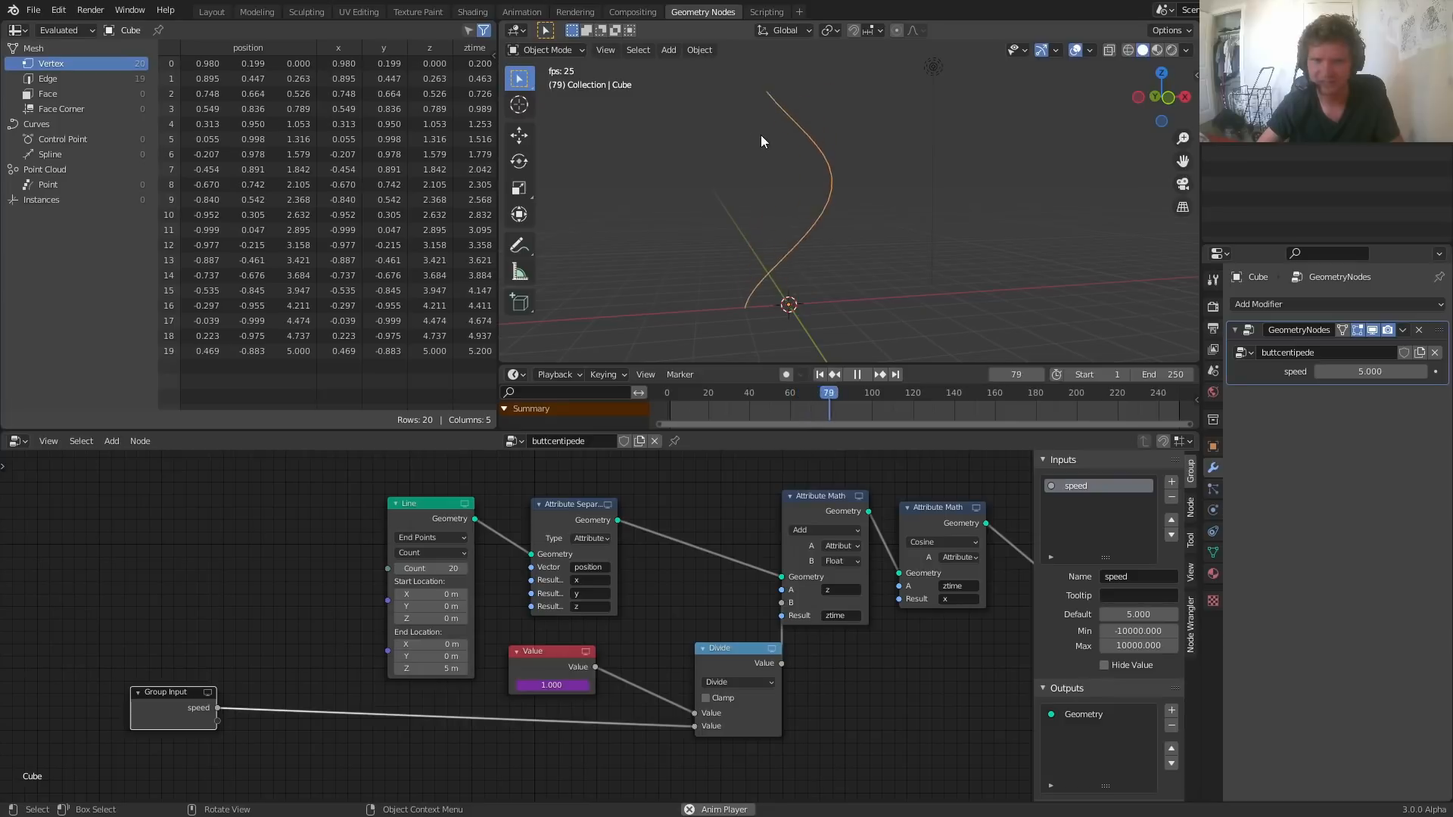
{"action": "key", "text": "space"}
Step: Move the Attribute Combine and Group Output nodes away from the Sine node to make room for more nodes
{"action": "middle_click_drag", "start_coordinate": [832, 534], "coordinate": [469, 532]}
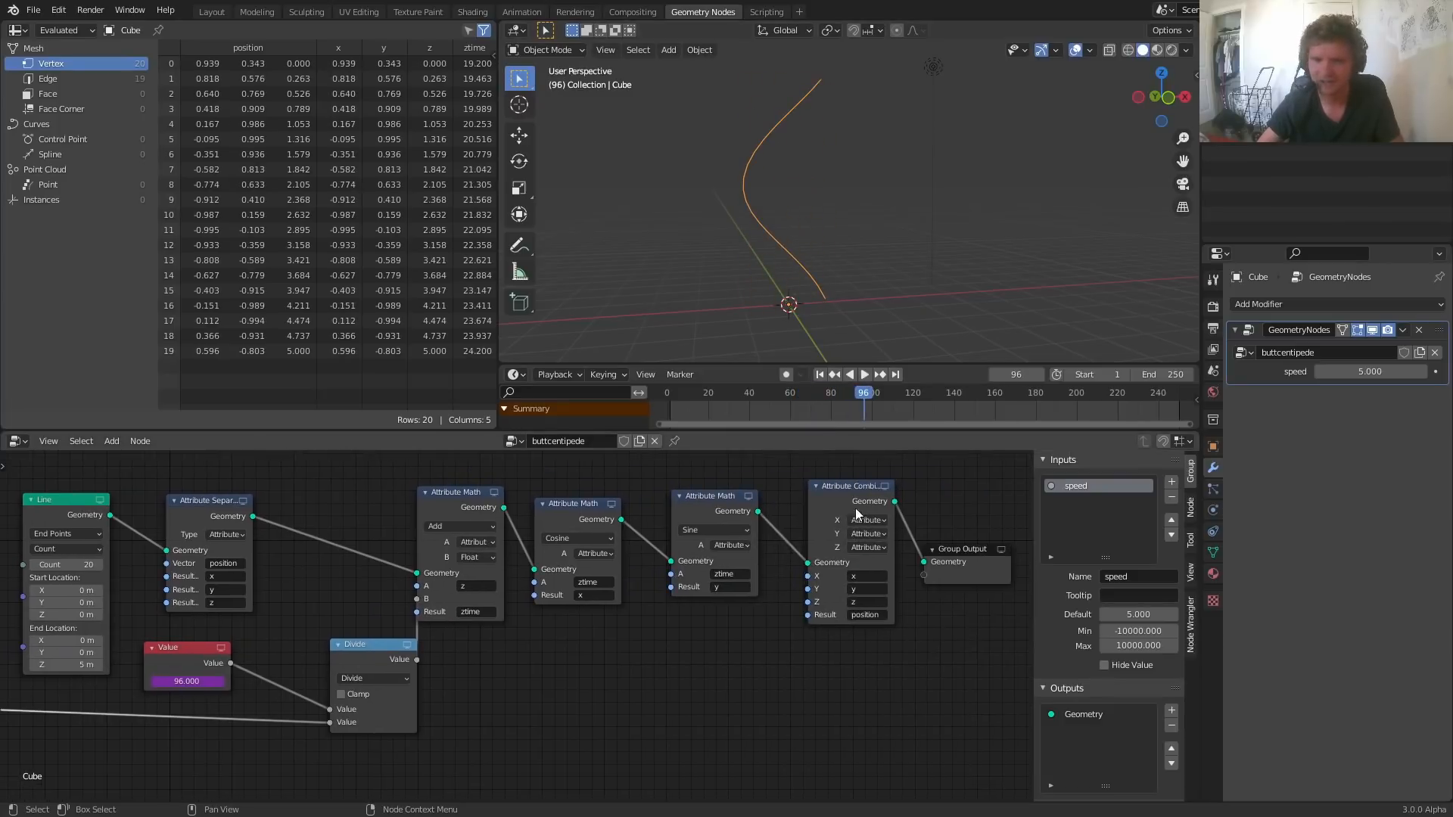
{"action": "middle_click_drag", "start_coordinate": [856, 512], "coordinate": [617, 482]}
{"action": "left_click_drag", "start_coordinate": [774, 660], "coordinate": [790, 530]}
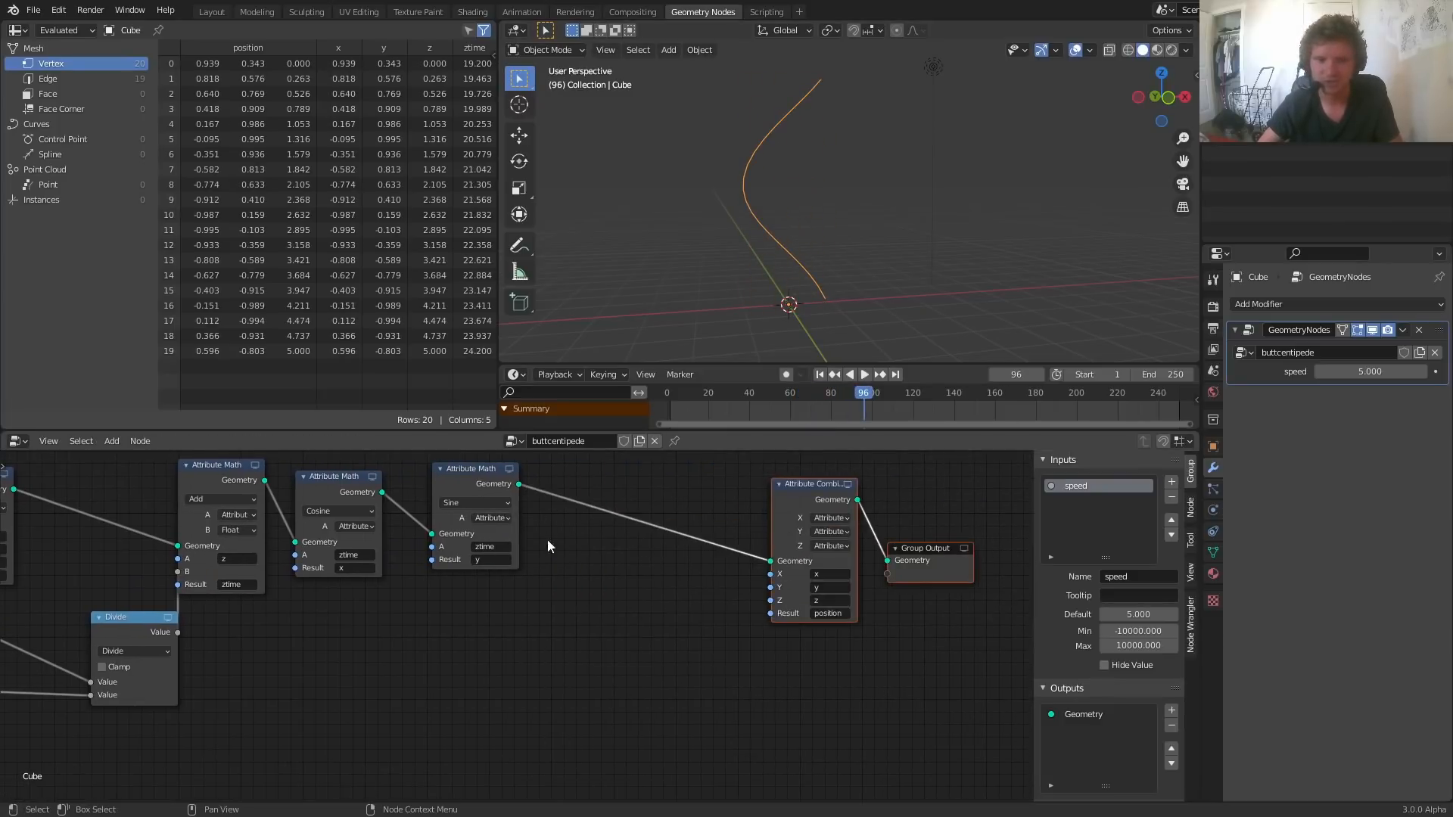
{"action": "middle_click_drag", "start_coordinate": [565, 558], "coordinate": [656, 643]}
{"action": "left_click", "coordinate": [655, 643]}
Step: Duplicate the Sine Attribute Math node, insert the copy before Attribute Combine, and set its operation to Multiply
{"action": "scroll", "coordinate": [655, 643], "scroll_direction": "up", "scroll_amount": 3}
{"action": "left_click", "coordinate": [587, 542]}
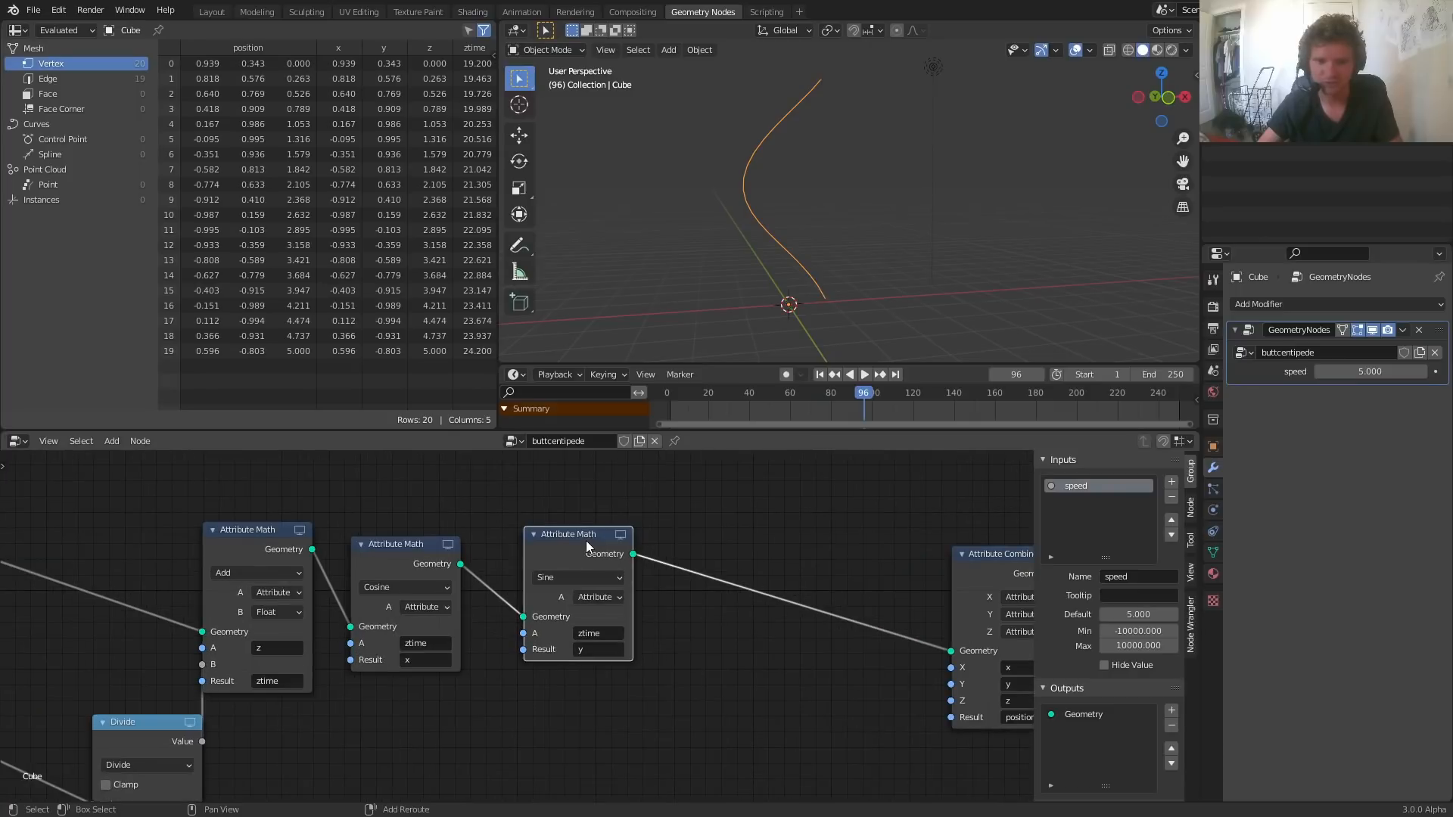
{"action": "key", "text": "shift+d"}
{"action": "left_click", "coordinate": [759, 544]}
{"action": "scroll", "coordinate": [745, 610], "scroll_direction": "up", "scroll_amount": 1}
{"action": "left_click", "coordinate": [738, 579]}
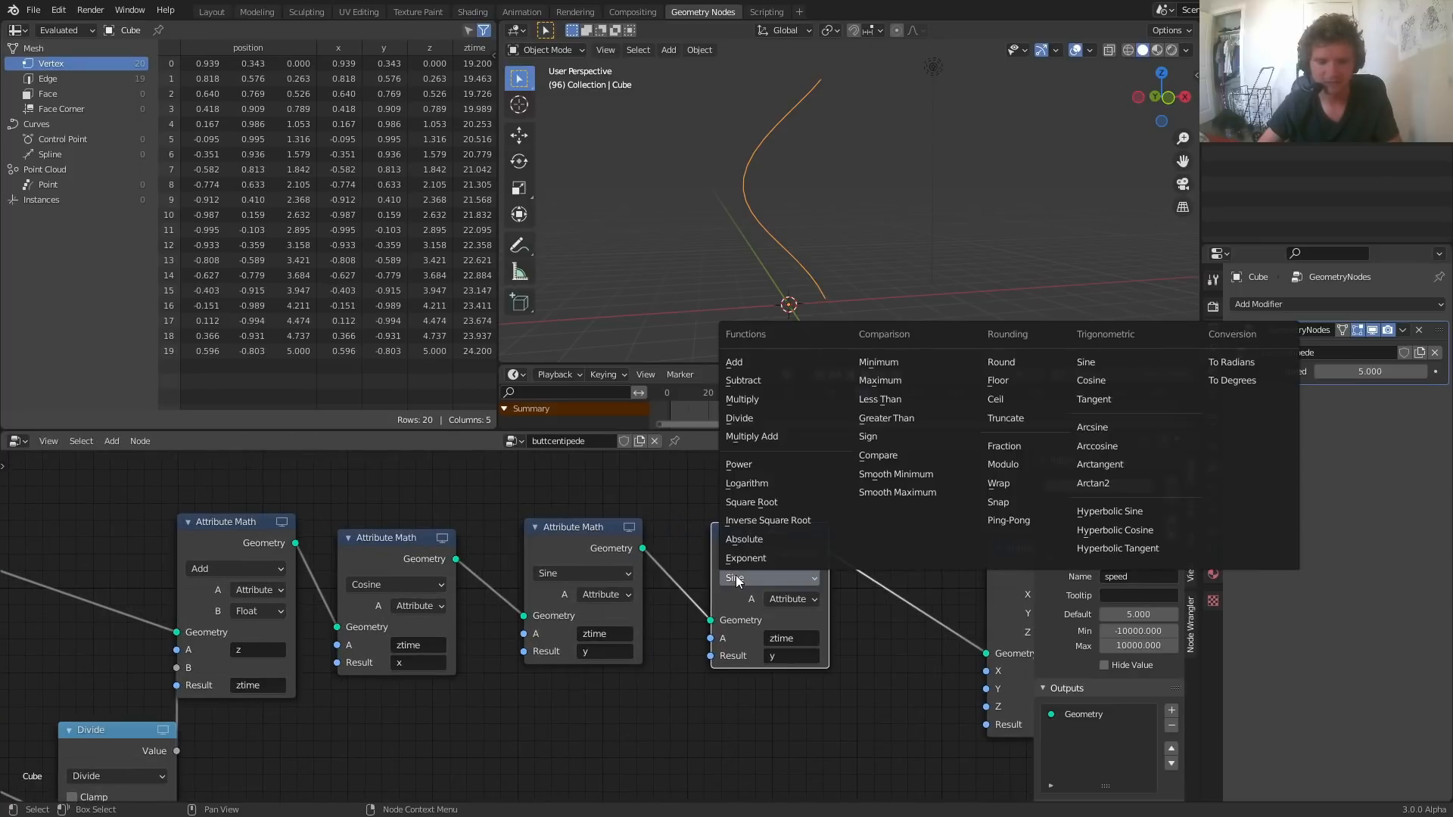
{"action": "left_click", "coordinate": [737, 578]}
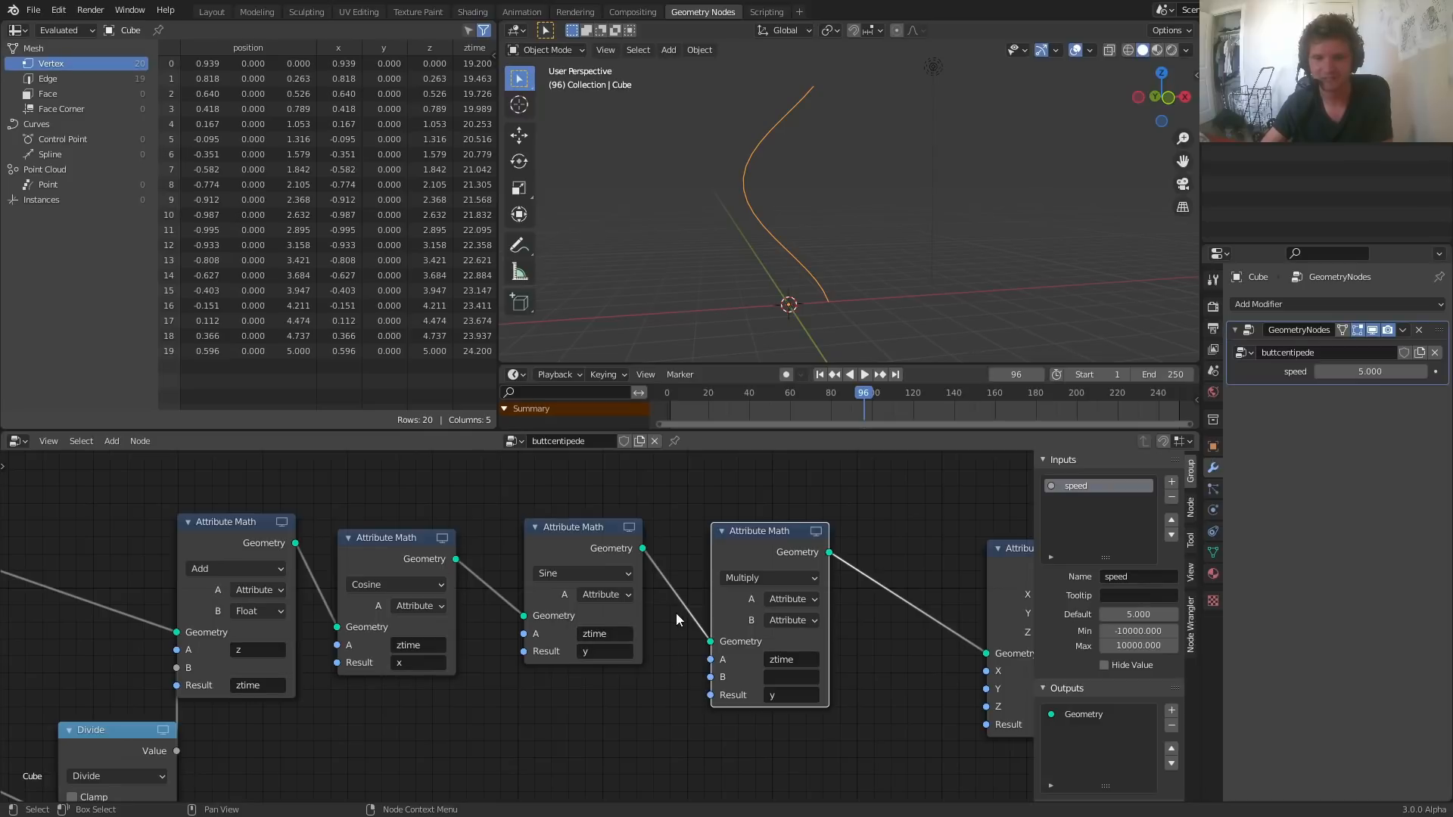
Step: Set the Multiply node's A attribute to x, B to z and Result to x
{"action": "left_click", "coordinate": [771, 662]}
{"action": "type", "text": "x"}
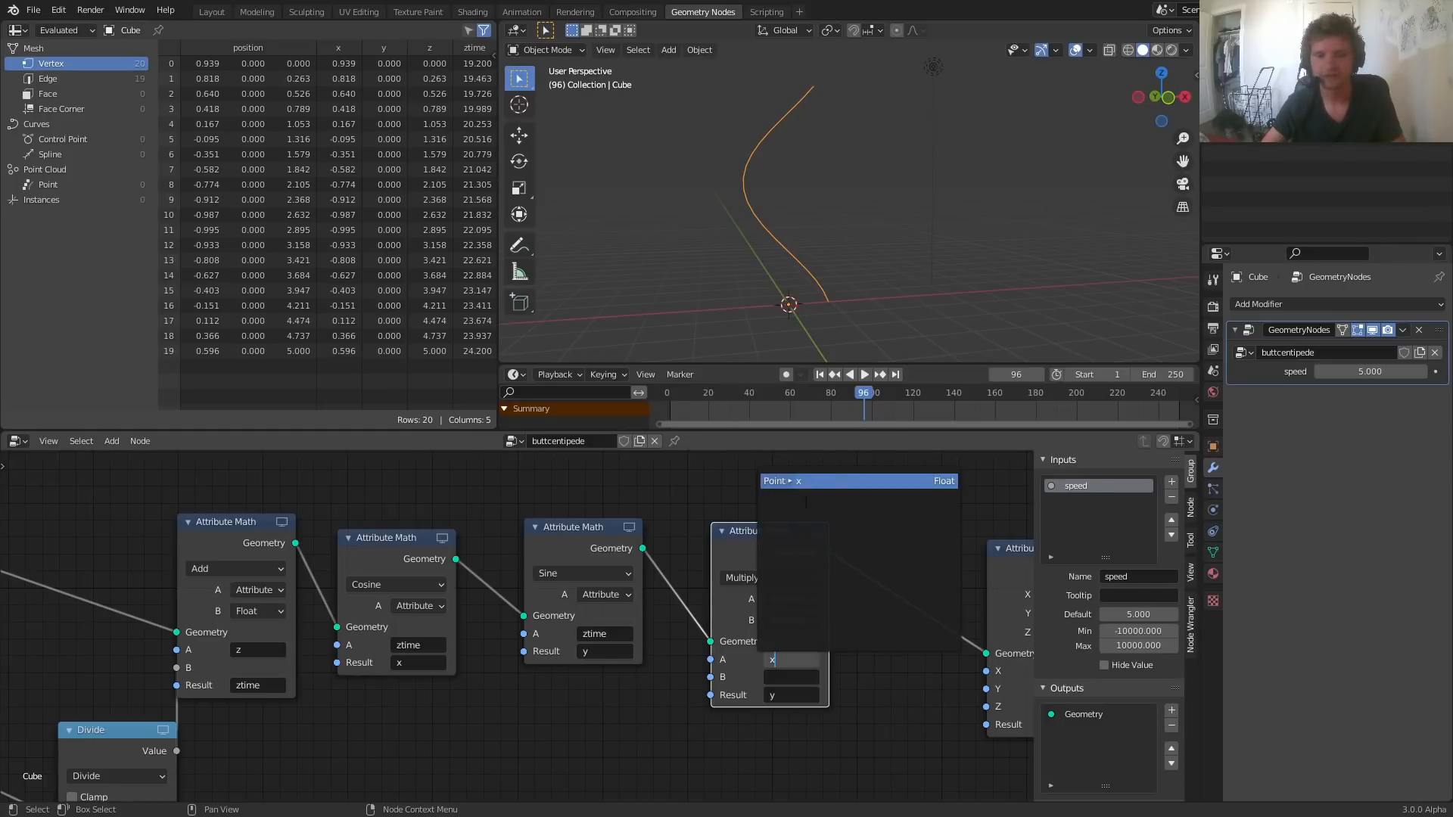
{"action": "left_click", "coordinate": [799, 483]}
{"action": "left_click", "coordinate": [795, 698]}
{"action": "type", "text": "x"}
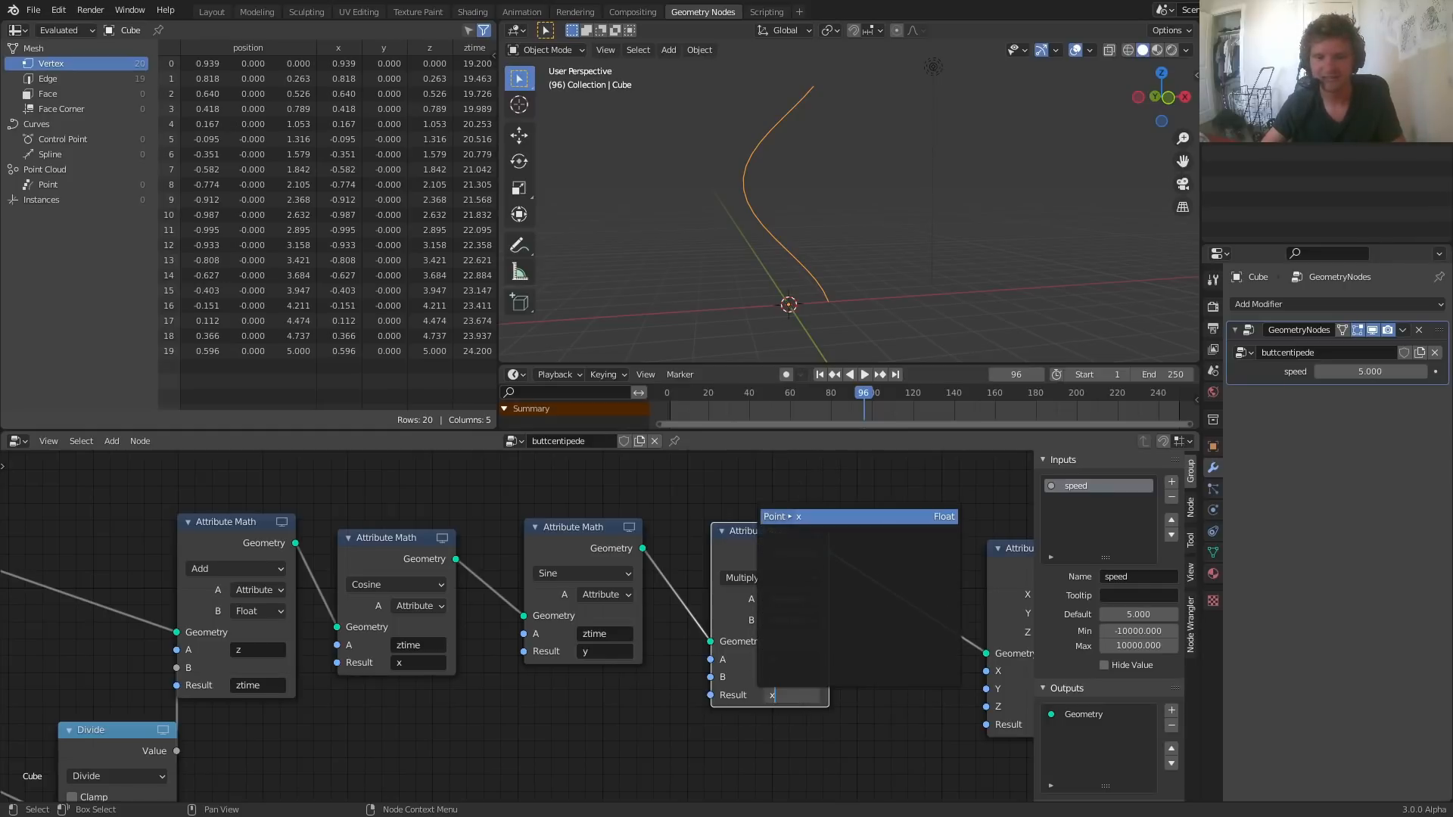
{"action": "left_click", "coordinate": [813, 518]}
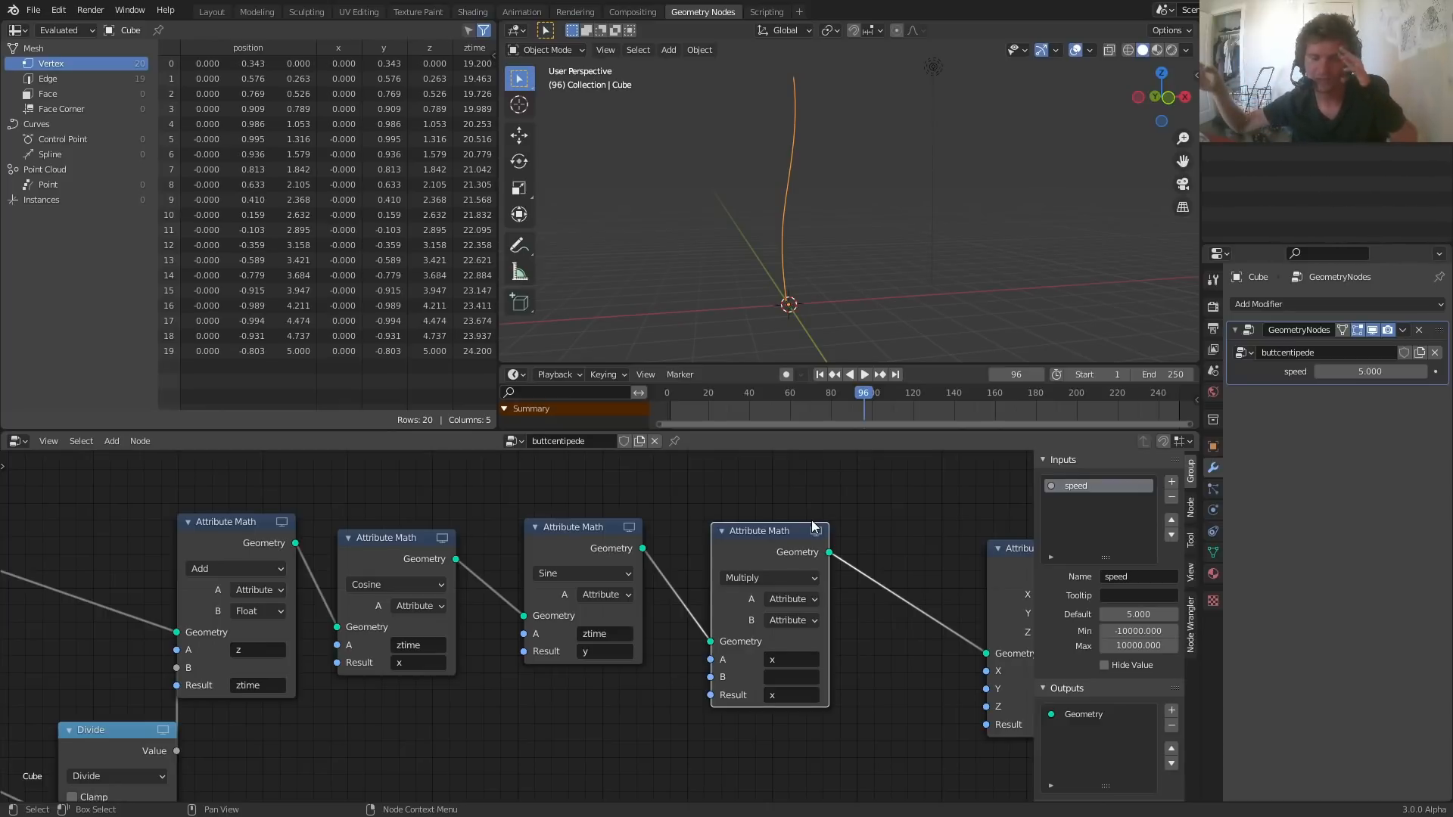
{"action": "left_click", "coordinate": [783, 676]}
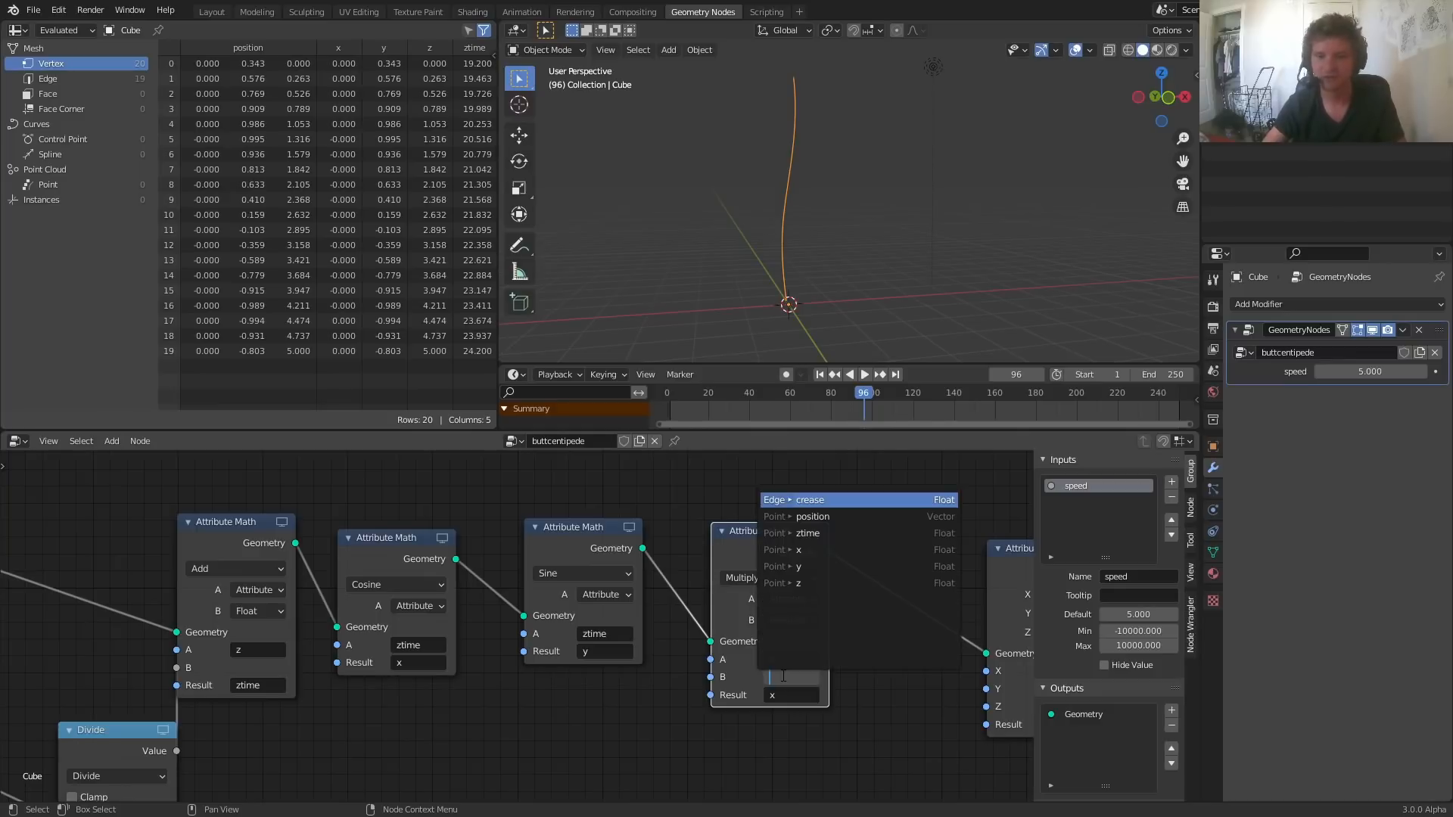
{"action": "left_click", "coordinate": [808, 582]}
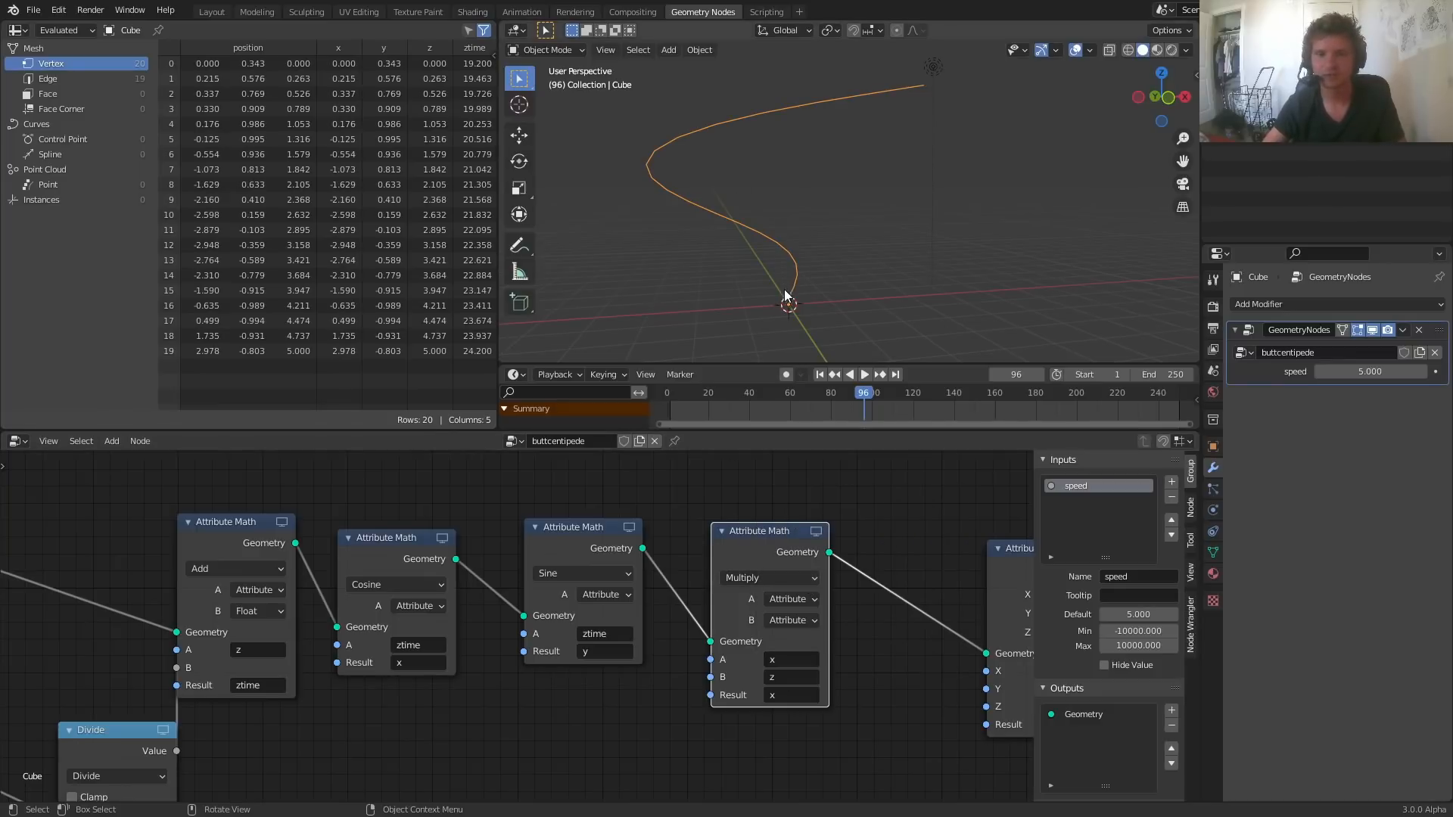
Step: Play the animation to examine the spiral with its x coordinate multiplied by z
{"action": "mouse_move", "coordinate": [382, 628]}
{"action": "middle_mouse_down"}
{"action": "mouse_move", "coordinate": [753, 525]}
{"action": "mouse_move", "coordinate": [715, 577]}
{"action": "mouse_move", "coordinate": [386, 618]}
{"action": "middle_mouse_up"}
{"action": "scroll", "coordinate": [414, 536], "scroll_direction": "down", "scroll_amount": 4}
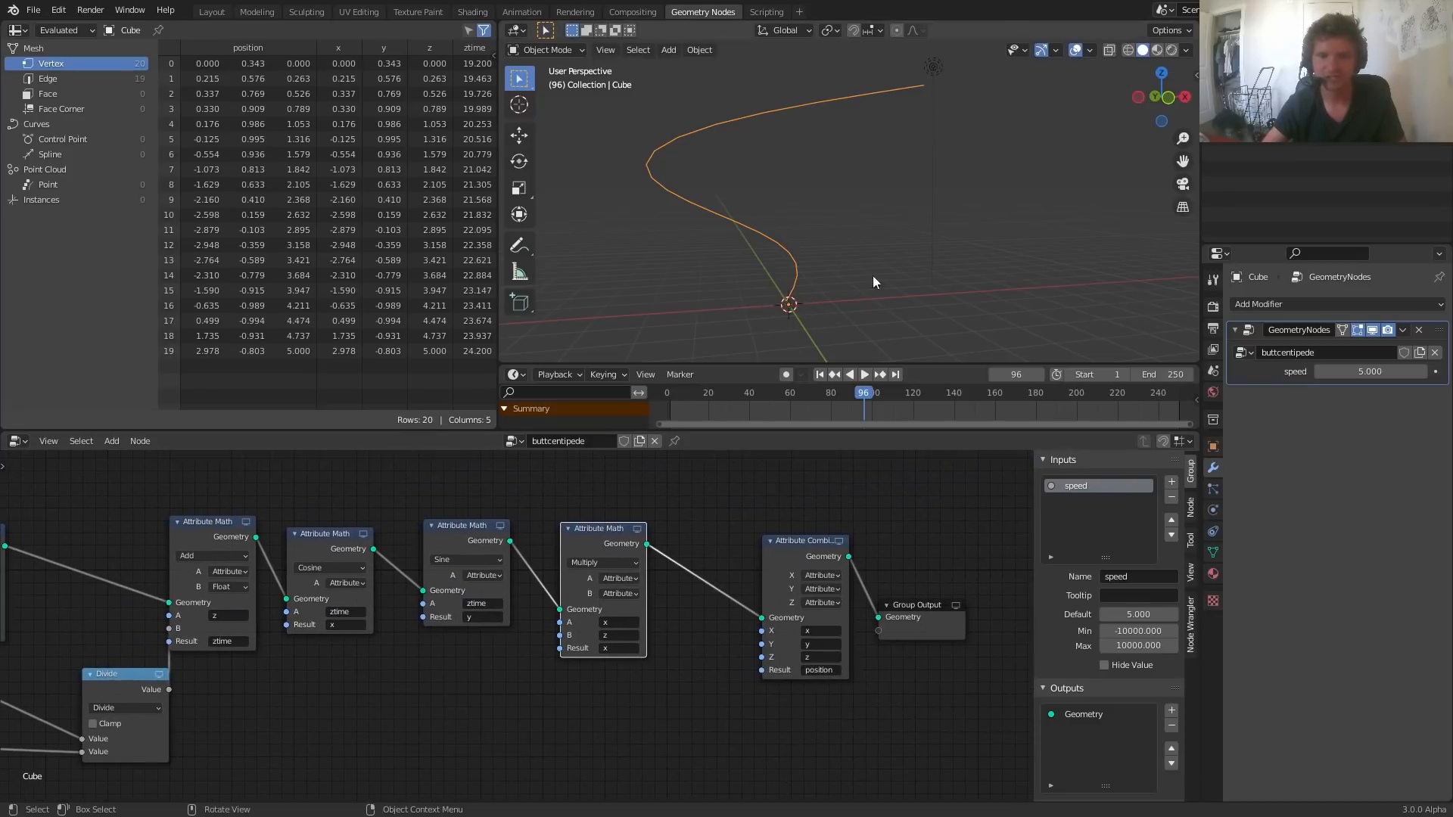
{"action": "middle_click_drag", "start_coordinate": [303, 636], "coordinate": [847, 536]}
{"action": "middle_click_drag", "start_coordinate": [840, 585], "coordinate": [530, 643]}
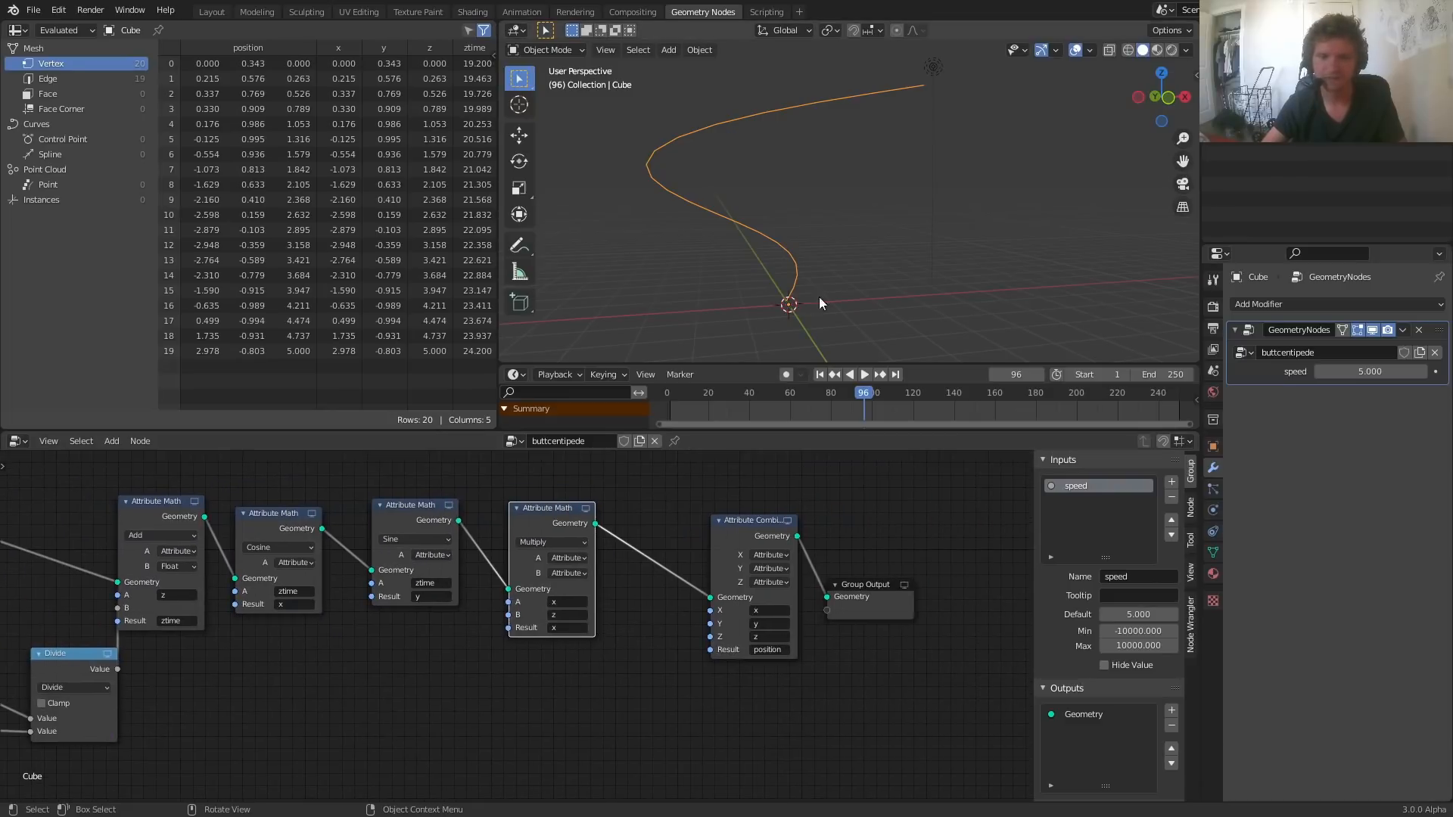
{"action": "key", "text": "space"}
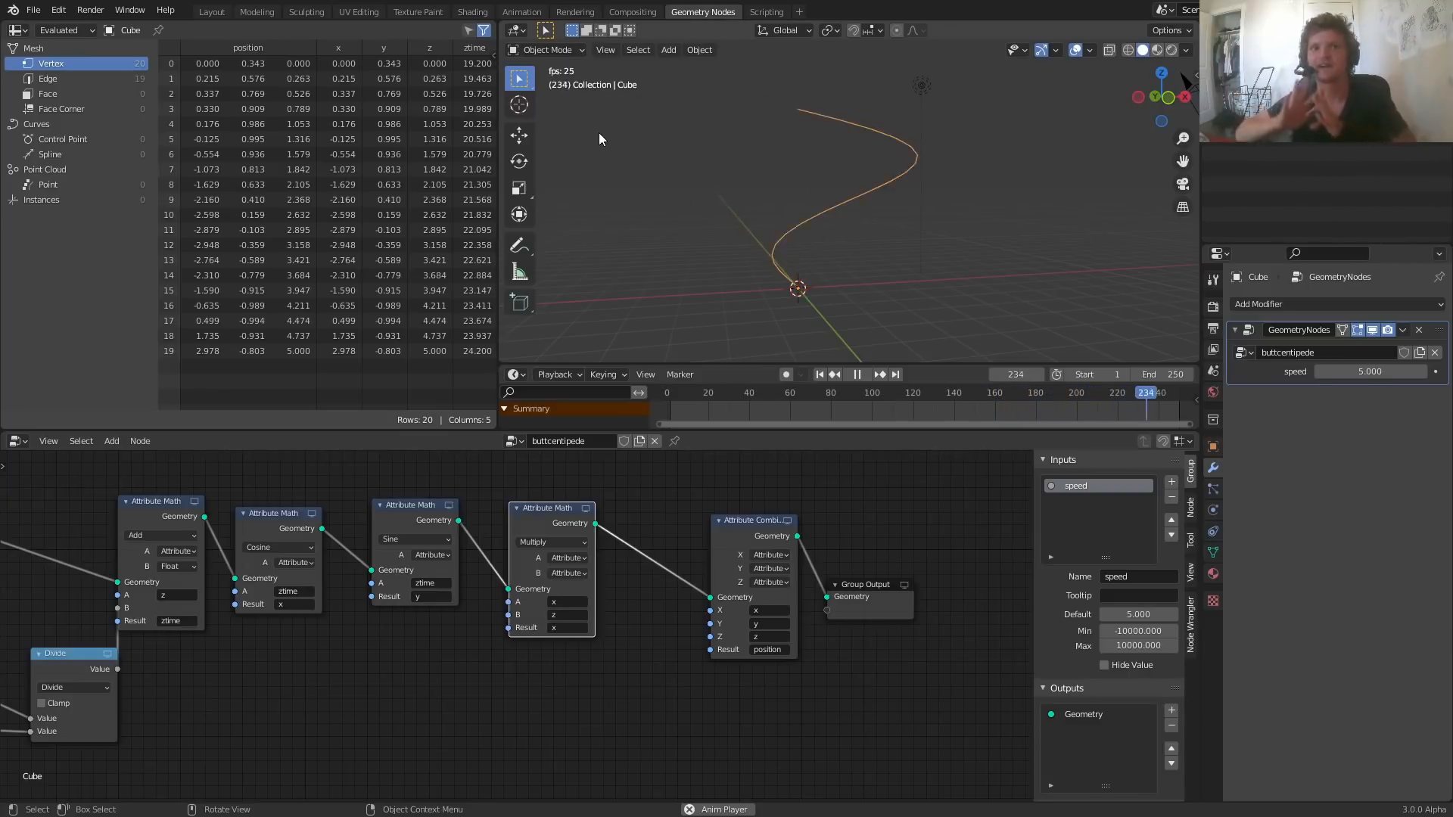
Step: Duplicate the Multiply node and insert the copy between it and Attribute Combine
{"action": "scroll", "coordinate": [486, 557], "scroll_direction": "up", "scroll_amount": 2}
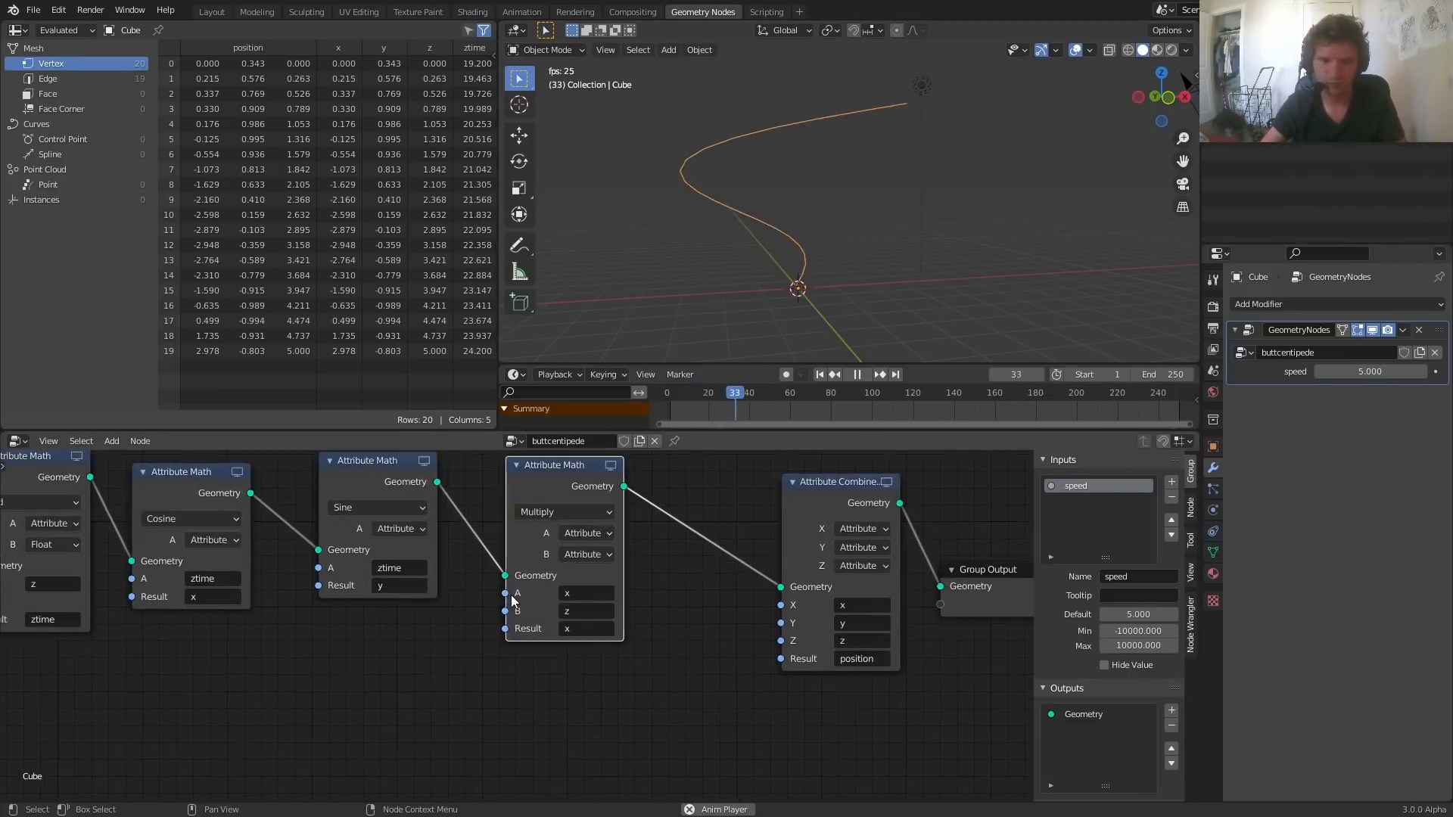
{"action": "key", "text": "shift+d"}
{"action": "left_click", "coordinate": [694, 527]}
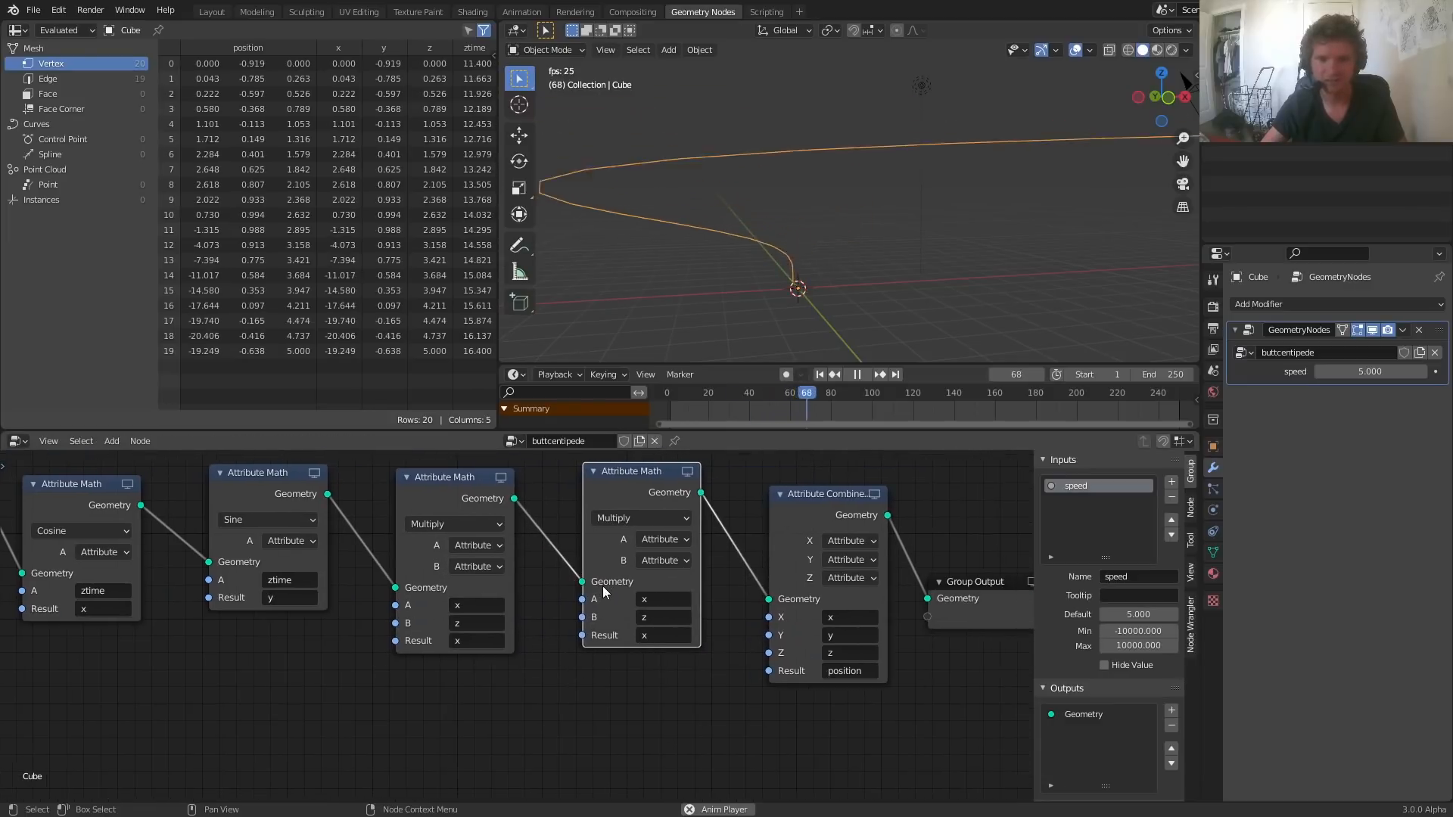
Step: Set the second Multiply node's A and Result attributes to y, stop playback and return to the first frame
{"action": "left_click", "coordinate": [649, 595]}
{"action": "type", "text": "y"}
{"action": "left_click", "coordinate": [654, 625]}
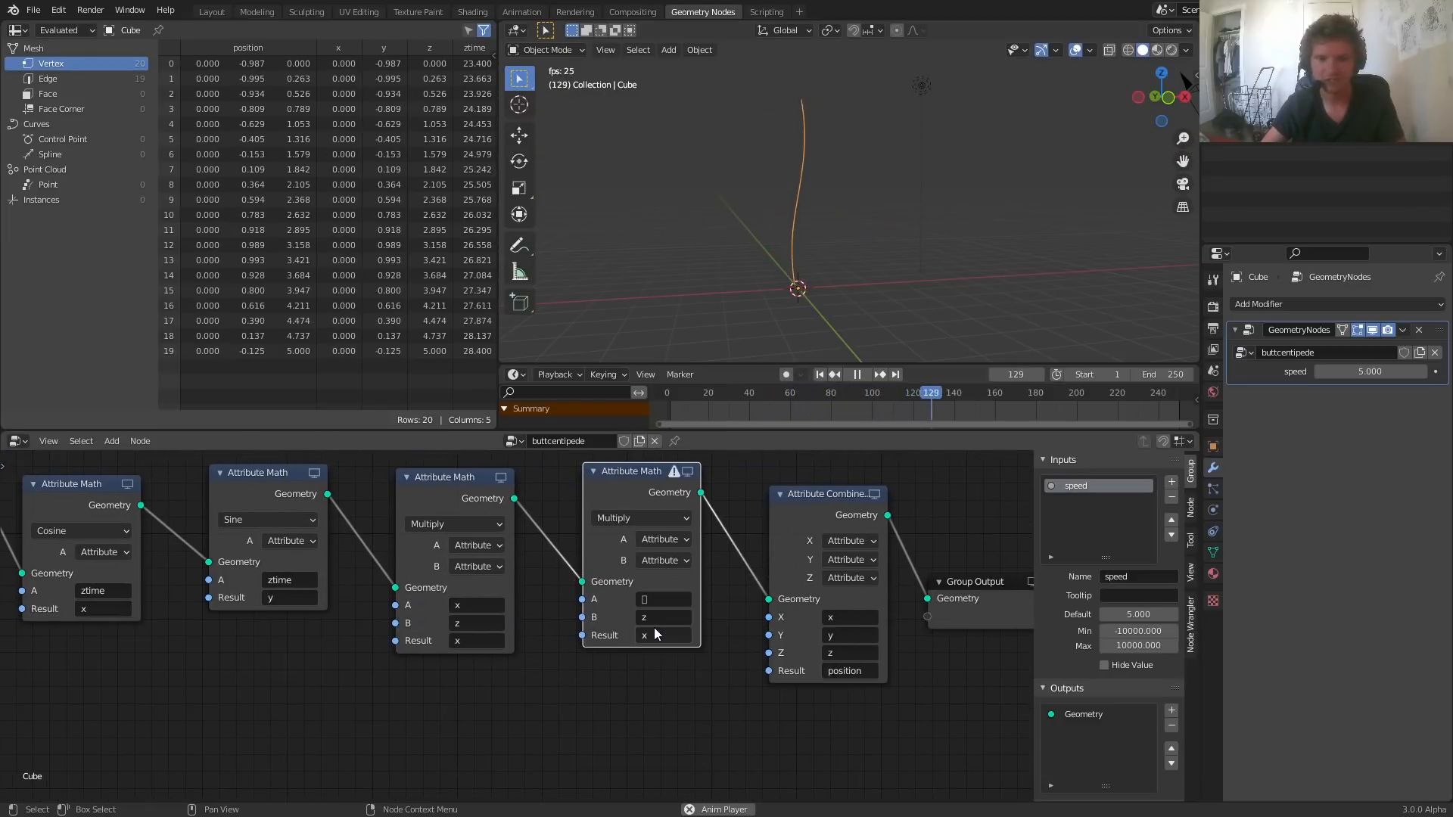
{"action": "key", "text": "space"}
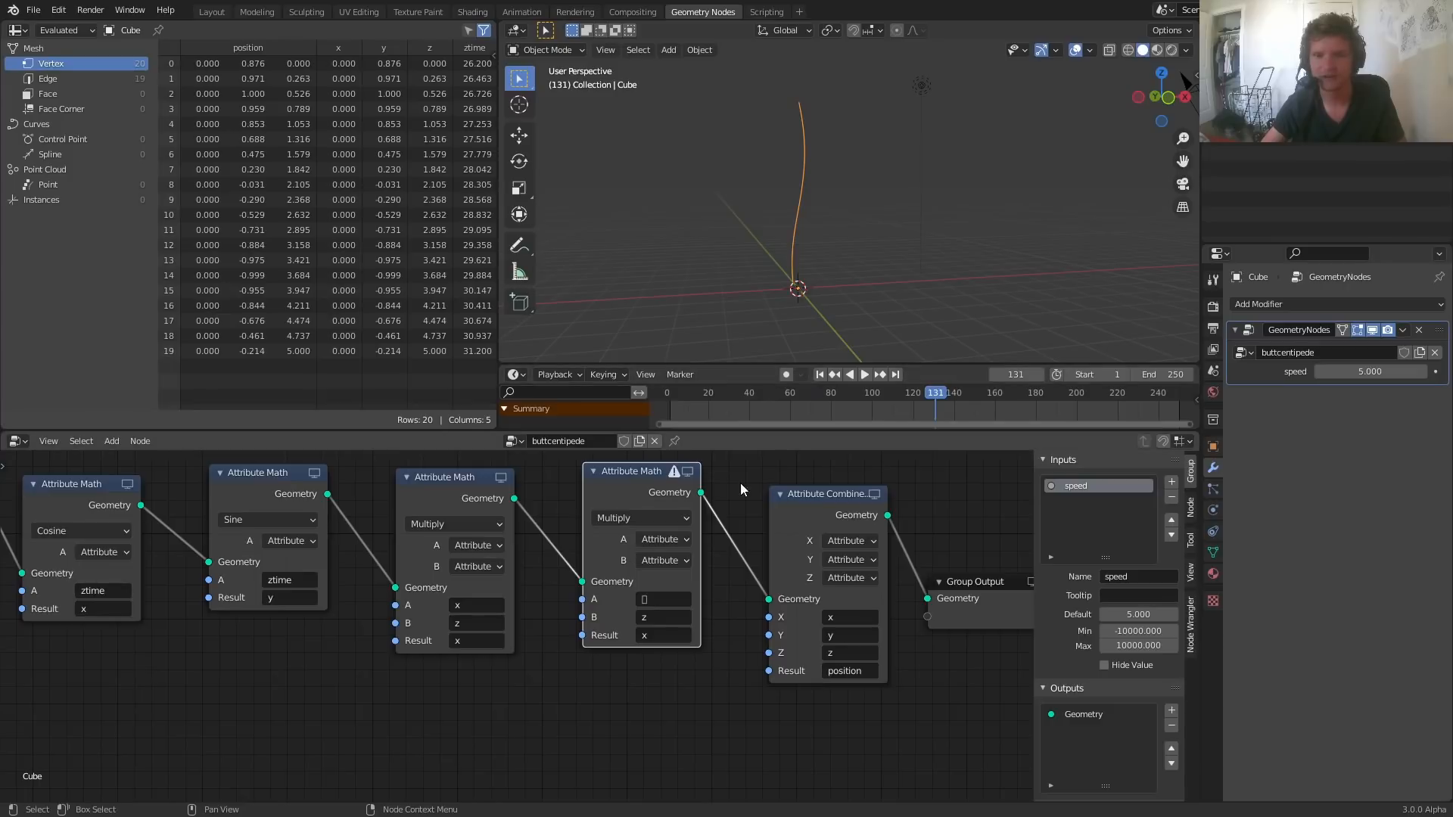
{"action": "left_click", "coordinate": [642, 600]}
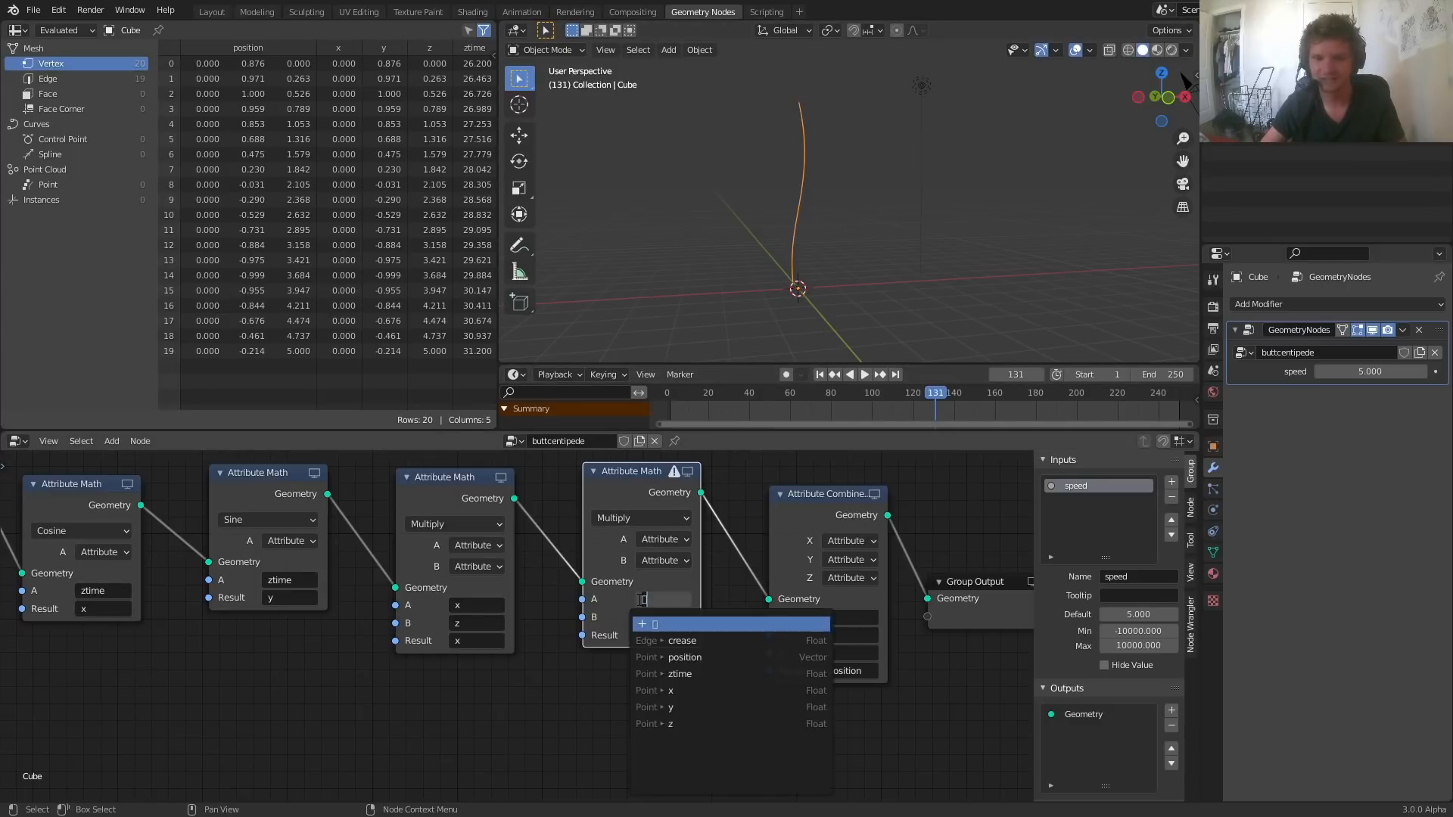
{"action": "left_click", "coordinate": [678, 706]}
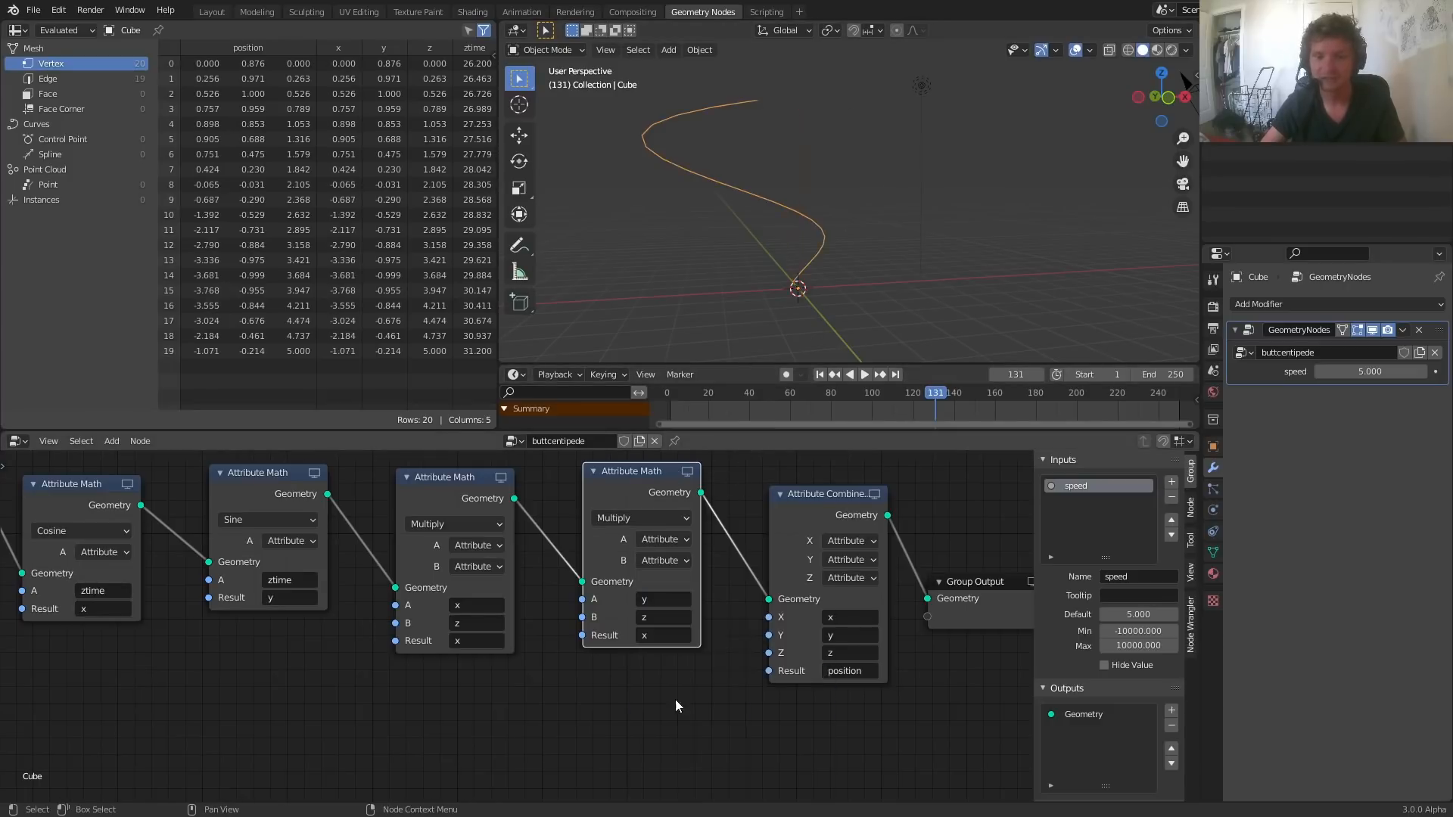
{"action": "left_click", "coordinate": [665, 636]}
{"action": "left_click", "coordinate": [673, 523]}
{"action": "key", "text": "shift+Left"}
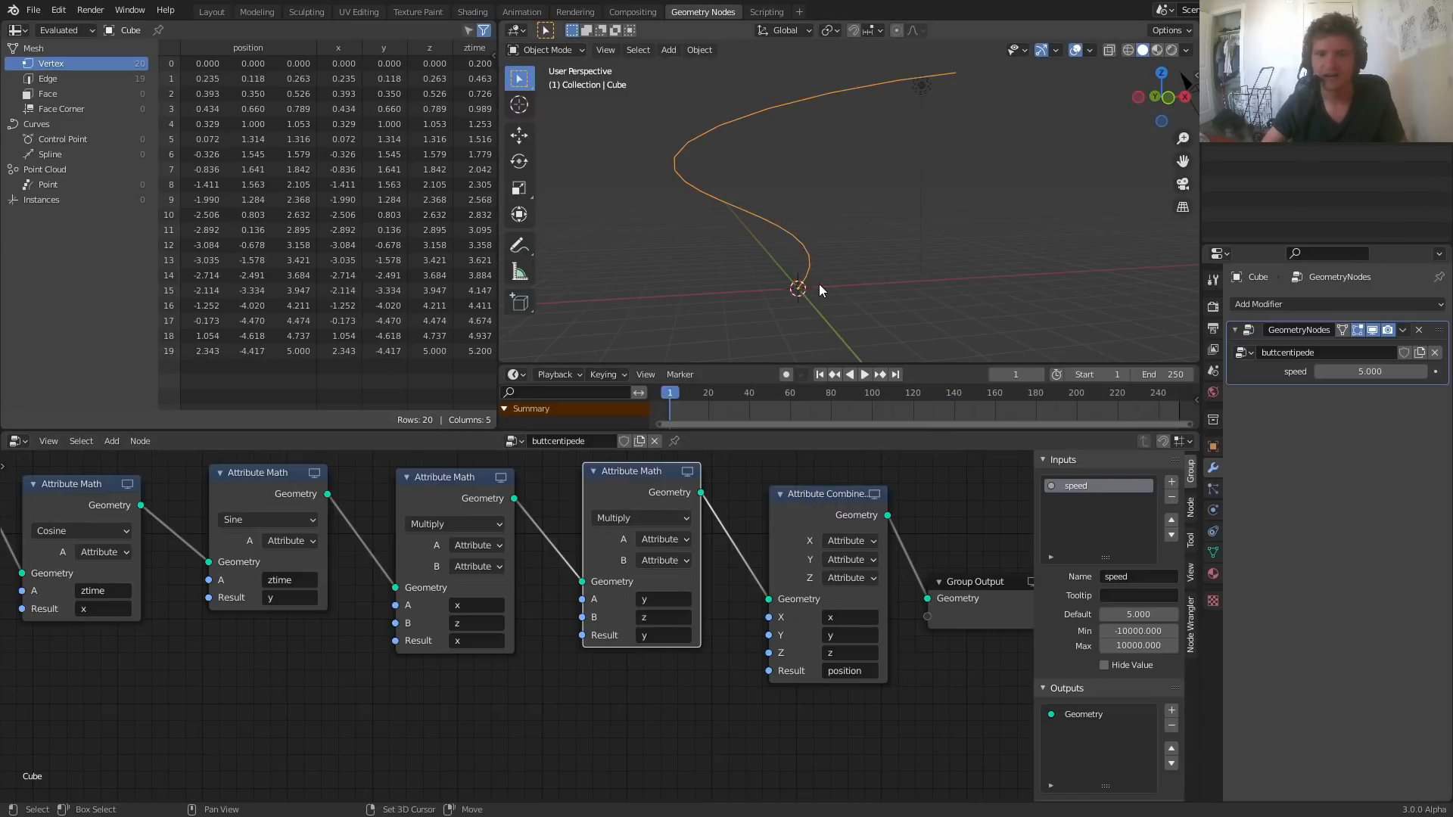
Step: Play the animation and examine the spiral's motion from directly above and at an angle
{"action": "key", "text": "space"}
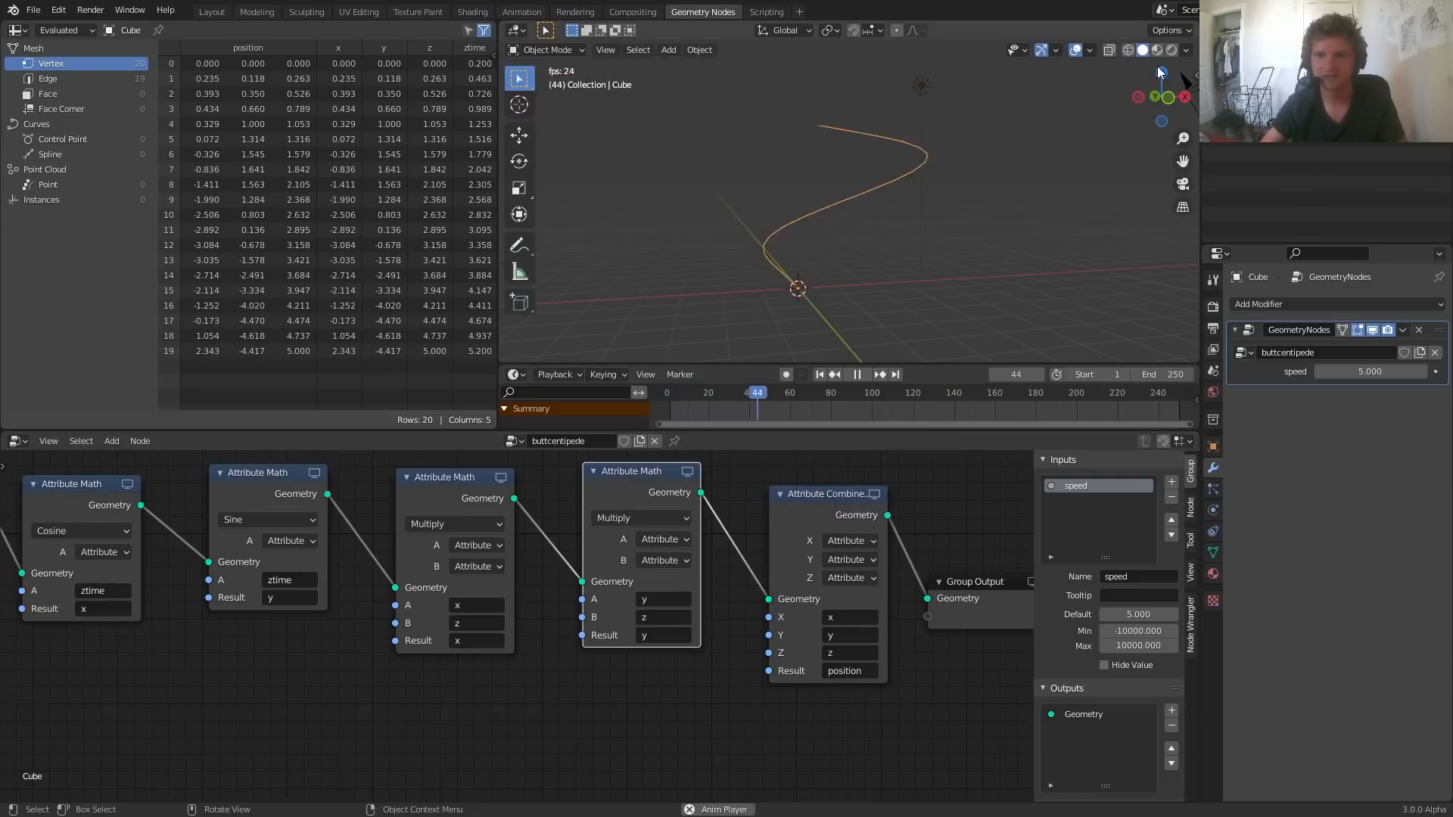
{"action": "left_click", "coordinate": [1159, 71]}
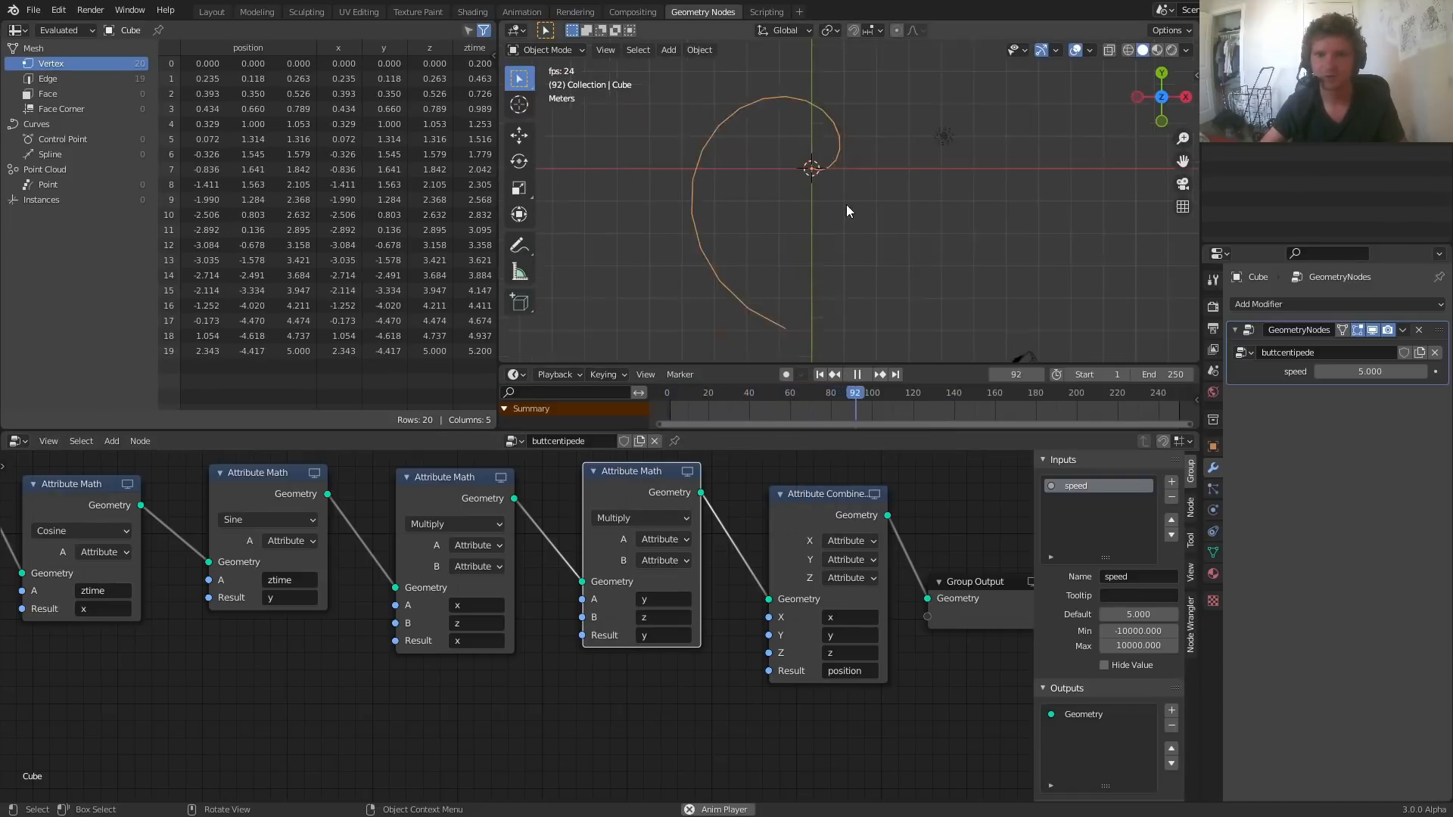
{"action": "scroll", "coordinate": [846, 205], "scroll_direction": "down", "scroll_amount": 3}
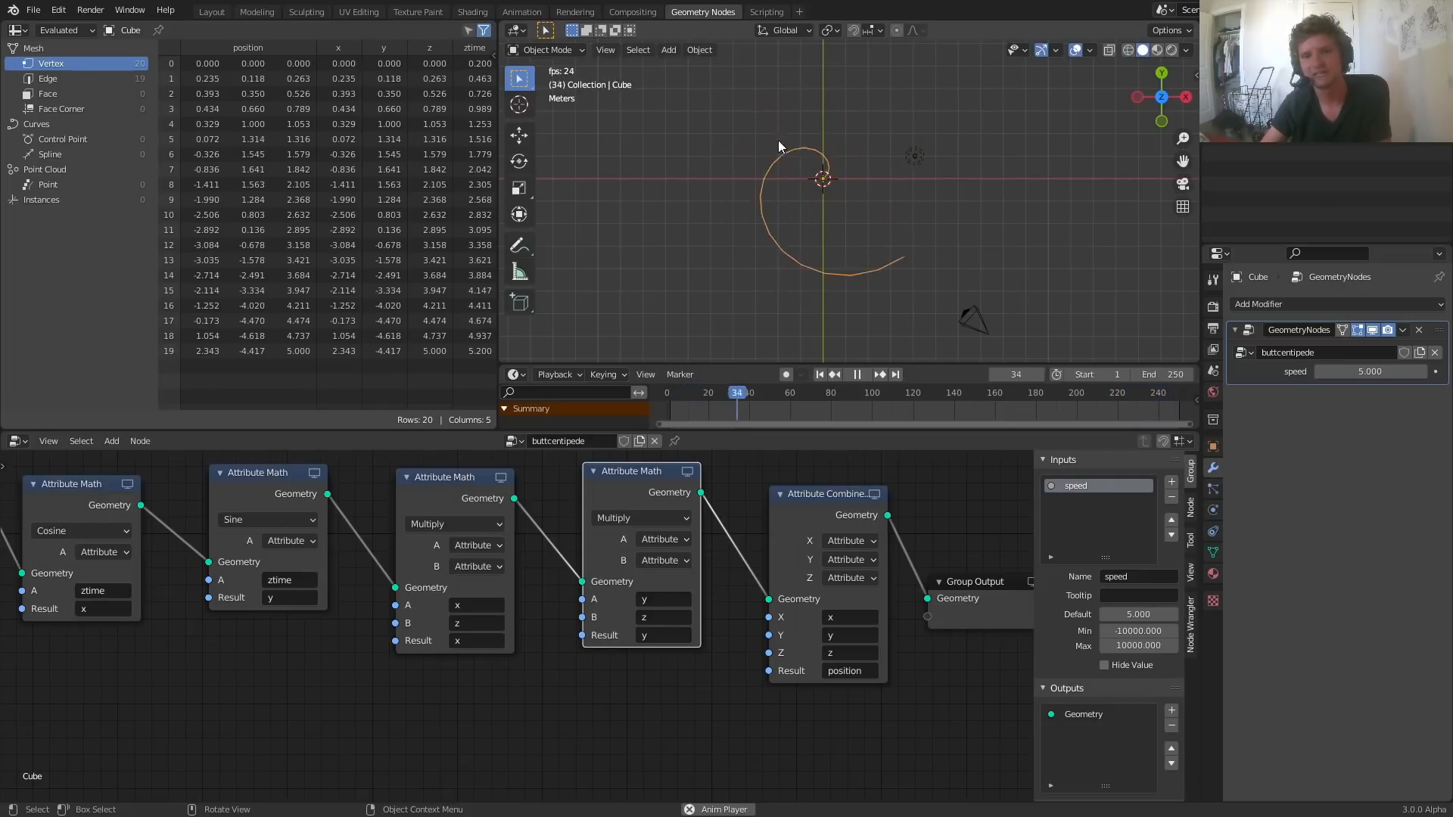
{"action": "middle_click_drag", "start_coordinate": [837, 225], "coordinate": [874, 131]}
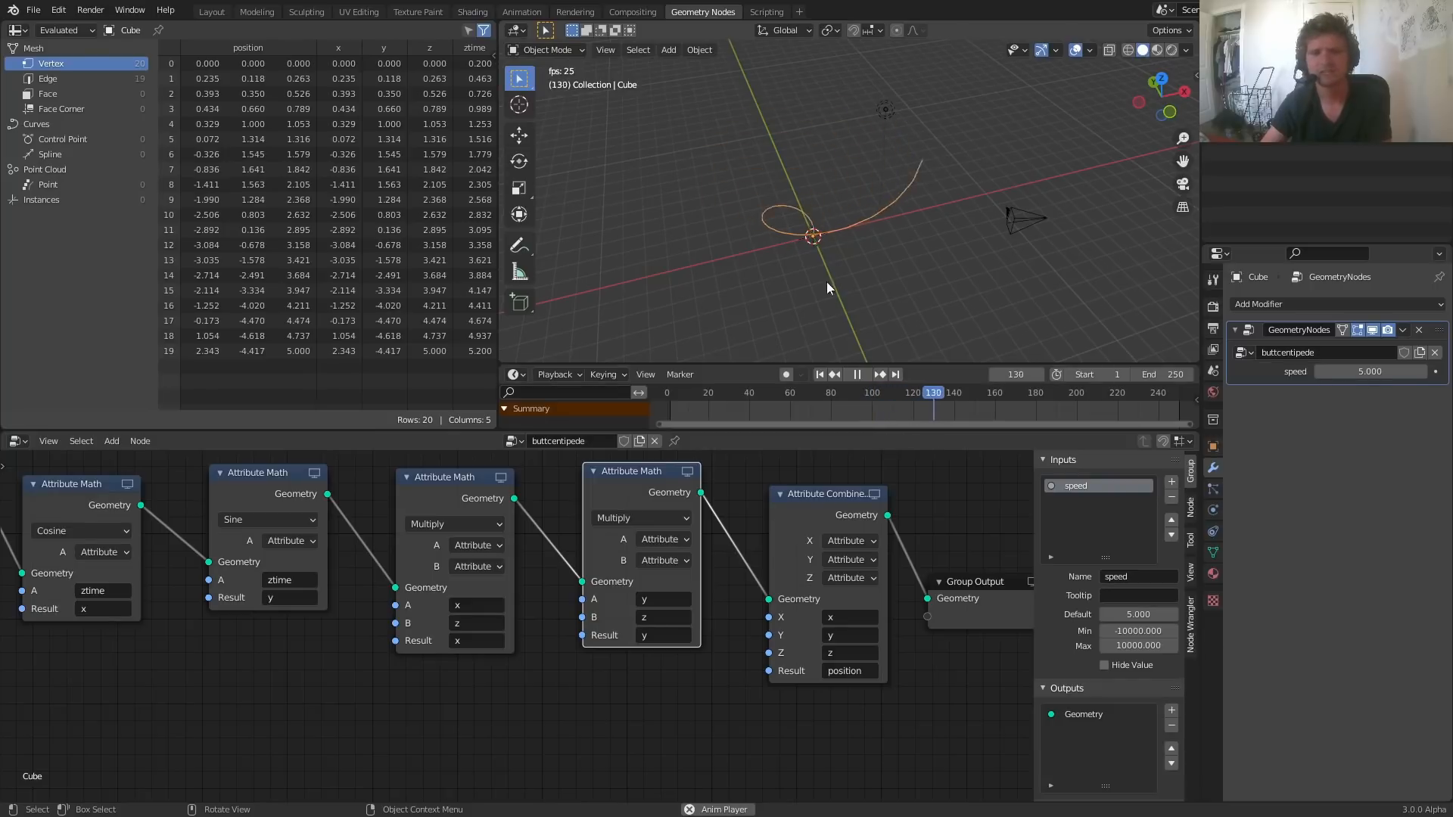
{"action": "middle_click_drag", "start_coordinate": [384, 533], "coordinate": [617, 575]}
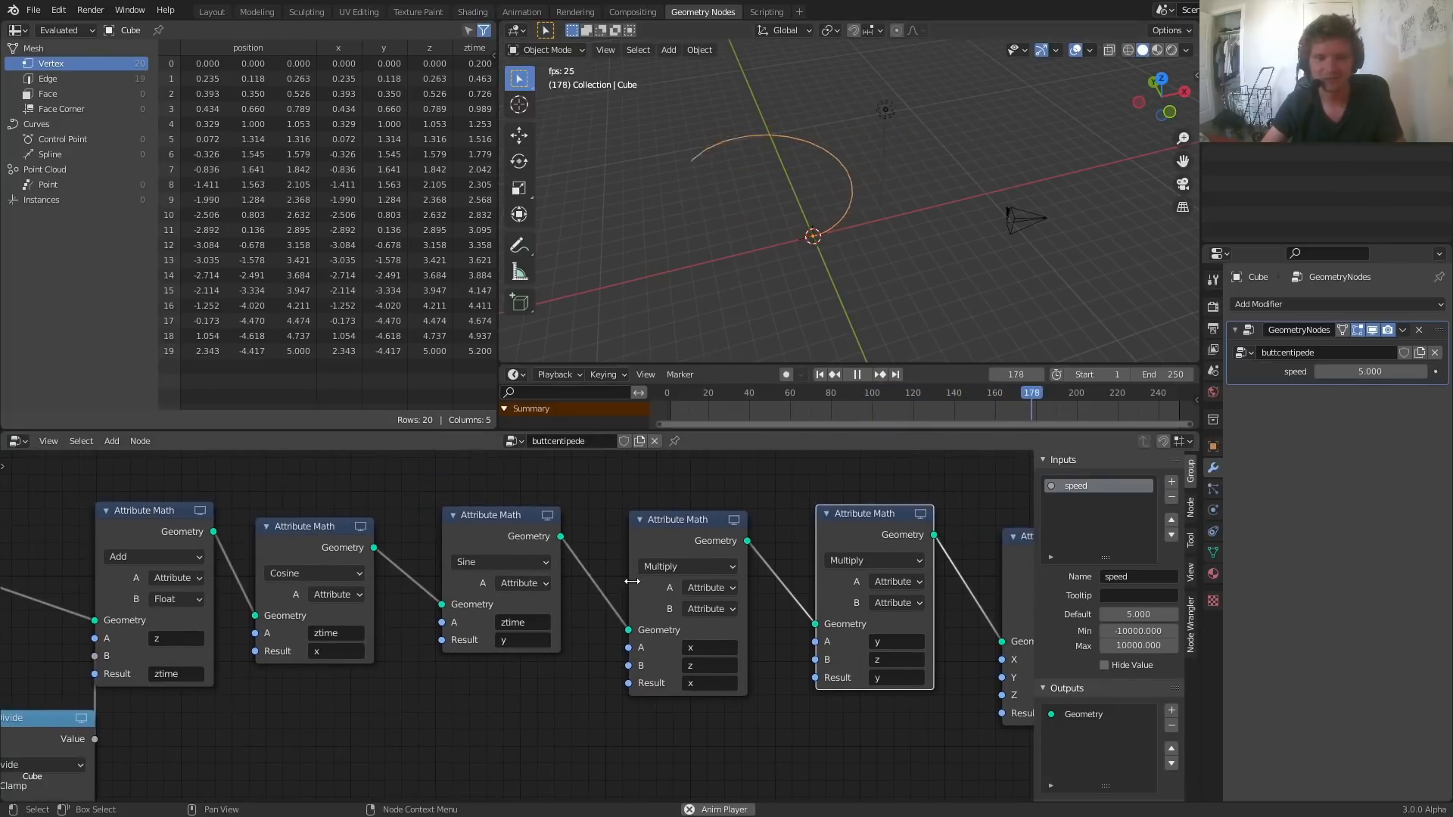
{"action": "key", "text": "space"}
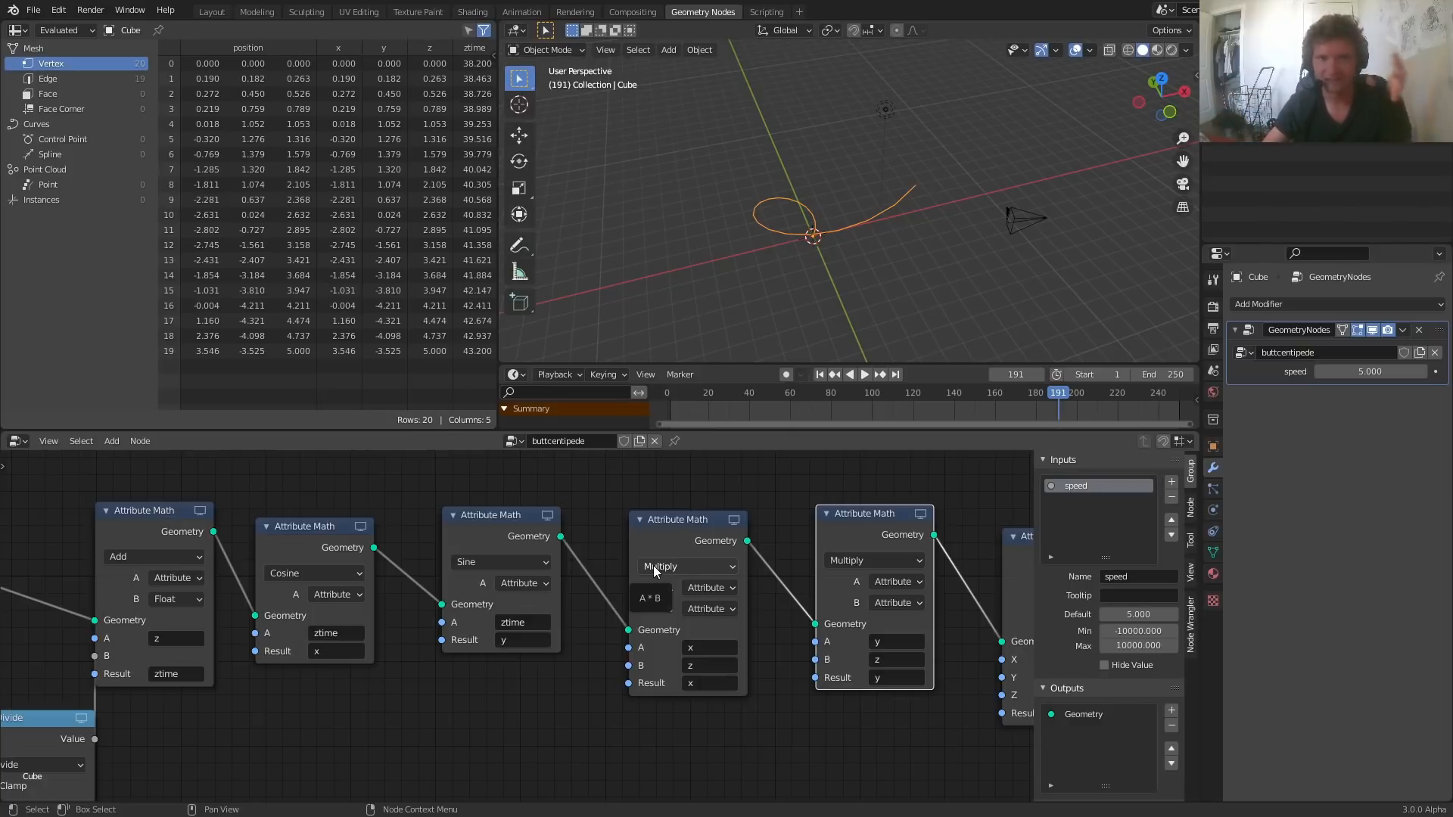
Step: Add an Attribute Map Range node between the Sine node and the first Multiply node
{"action": "key", "text": "shift+a"}
{"action": "type", "text": "map"}
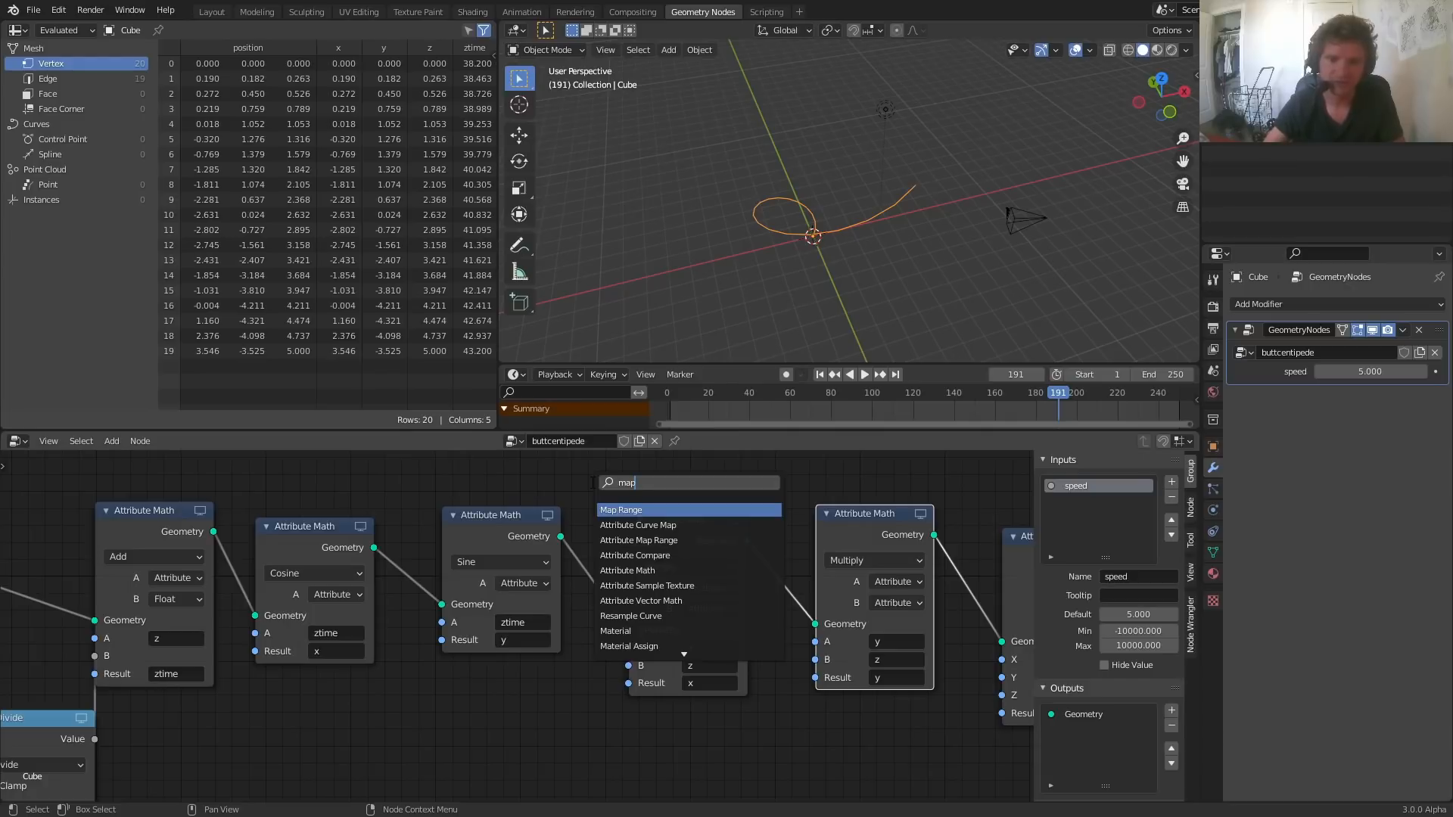
{"action": "key", "text": "Down"}
{"action": "key", "text": "Down"}
{"action": "key", "text": "Return"}
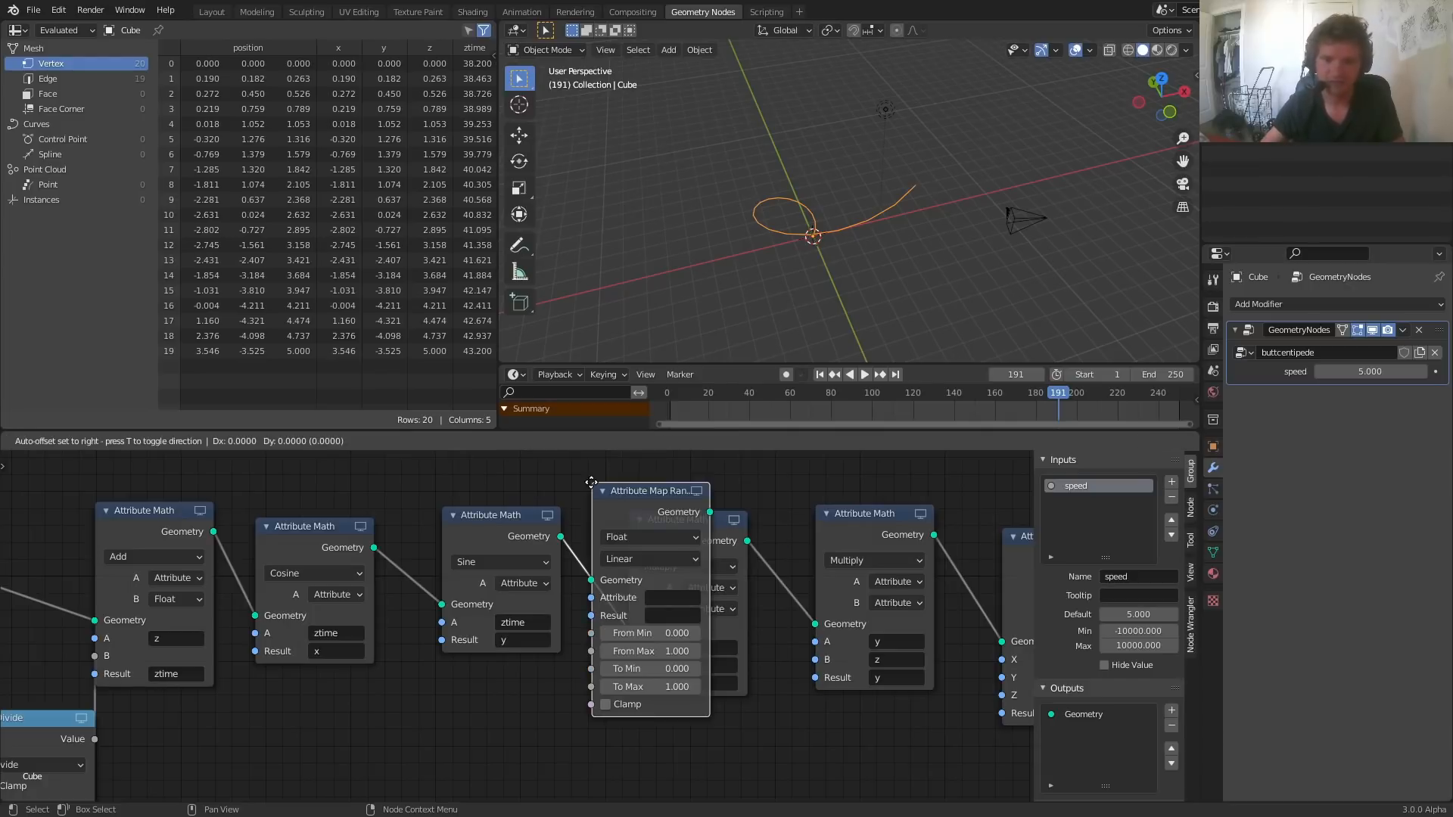
{"action": "left_click", "coordinate": [598, 485]}
Step: Set the Attribute Map Range node's Attribute to z and its Result to zscale
{"action": "middle_click_drag", "start_coordinate": [763, 552], "coordinate": [477, 560]}
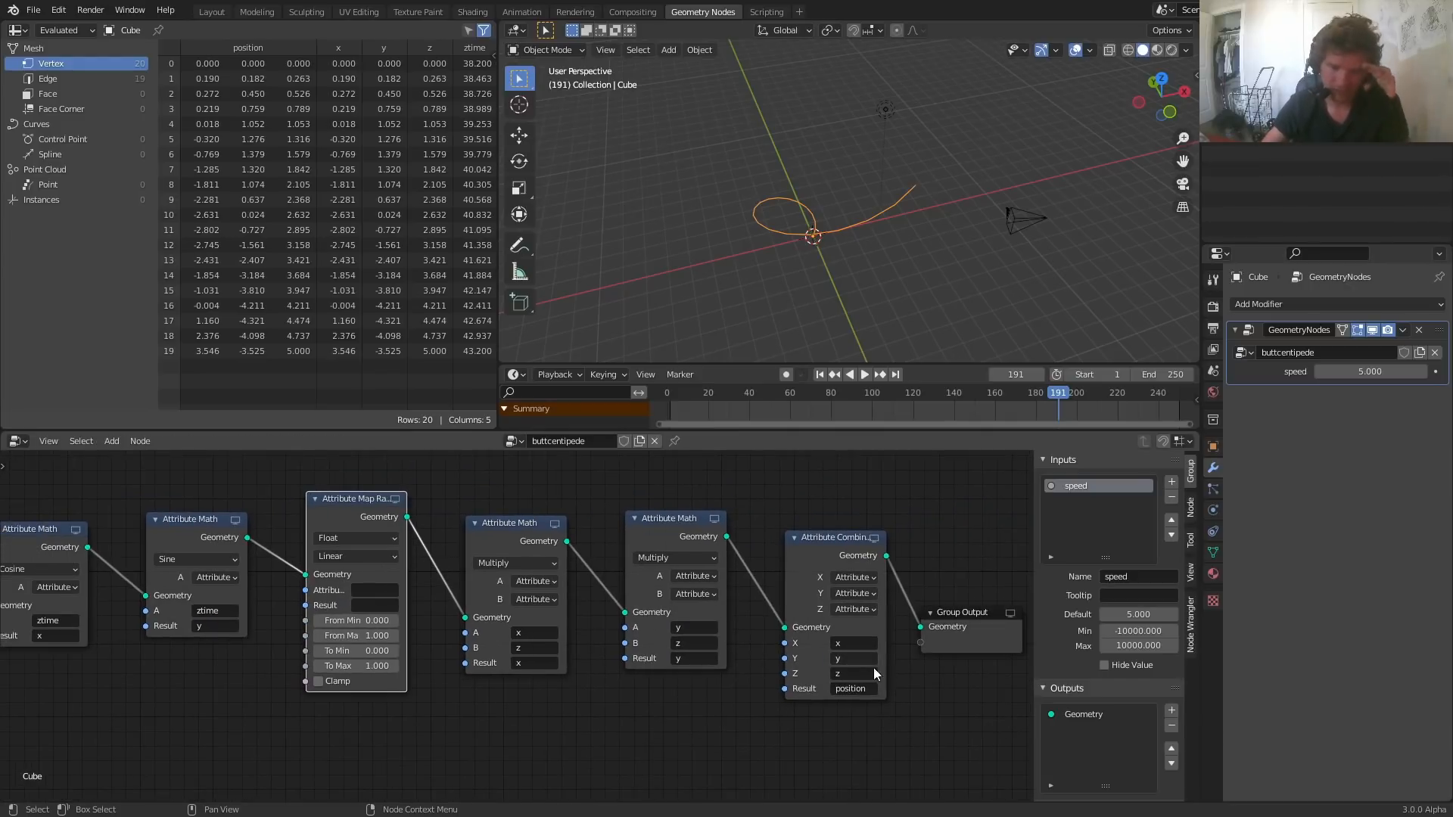
{"action": "middle_click_drag", "start_coordinate": [388, 638], "coordinate": [611, 591]}
{"action": "scroll", "coordinate": [614, 591], "scroll_direction": "up", "scroll_amount": 5}
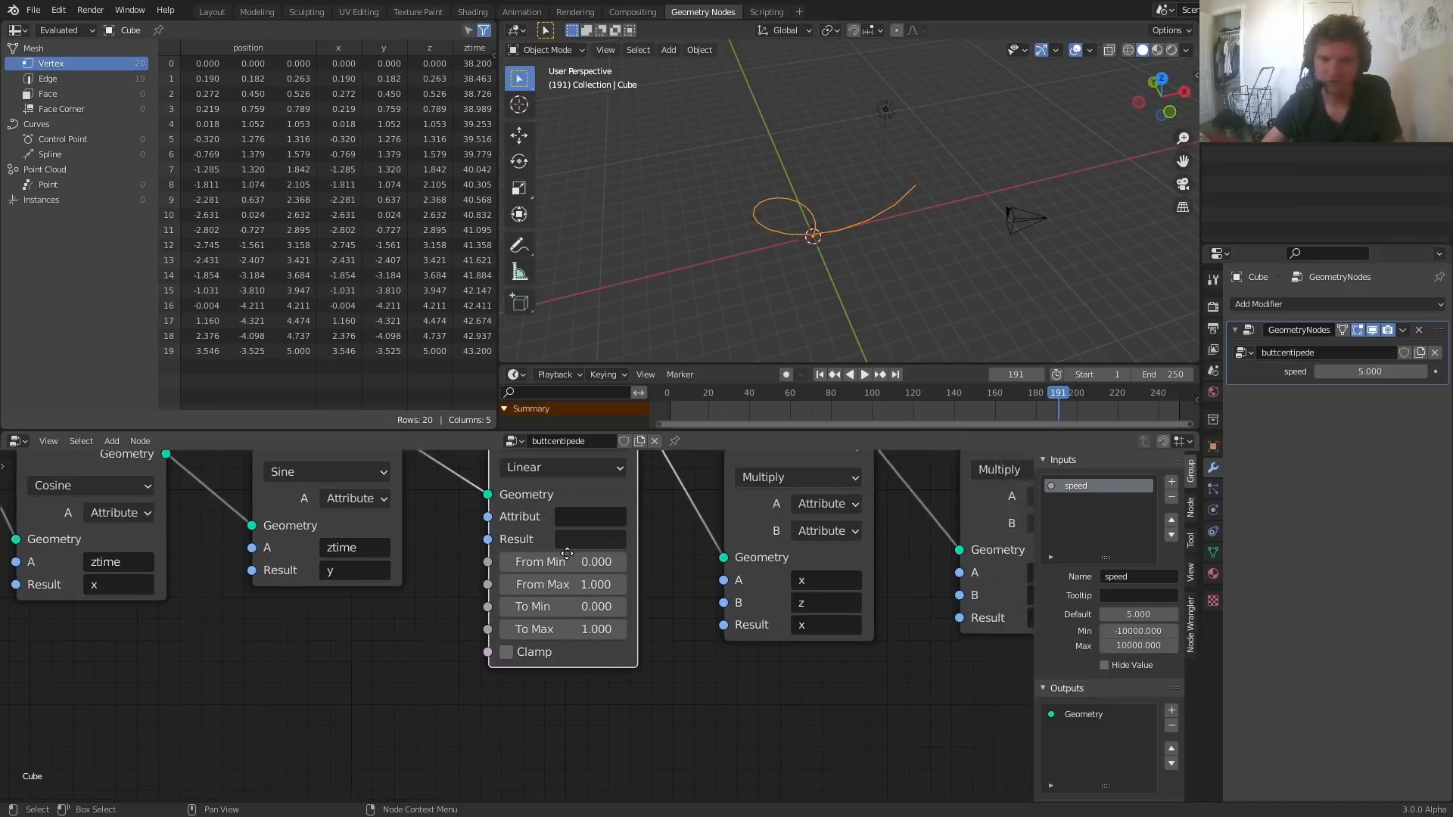
{"action": "middle_click_drag", "start_coordinate": [610, 501], "coordinate": [422, 596]}
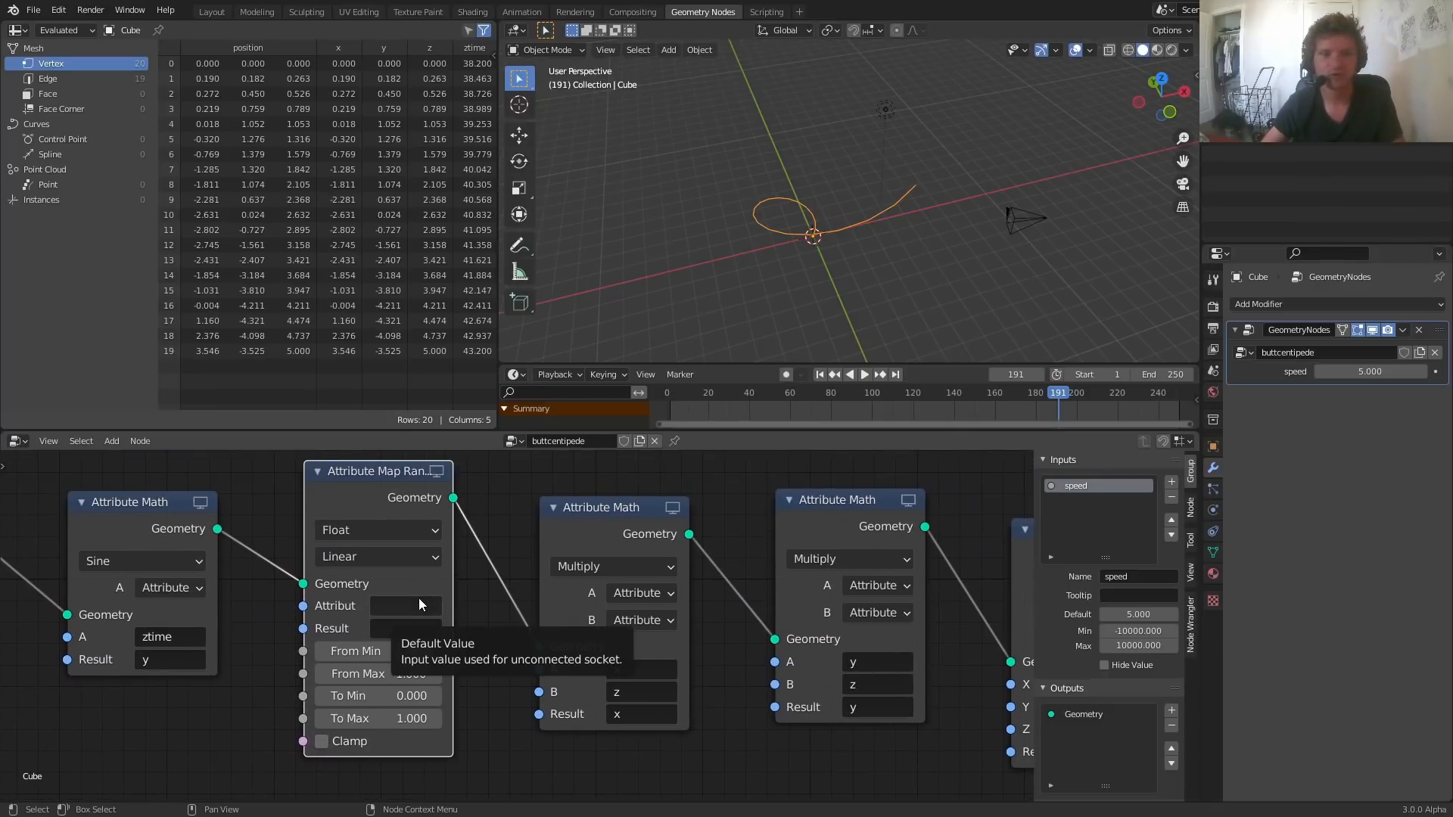
{"action": "left_click", "coordinate": [419, 597]}
{"action": "left_click", "coordinate": [424, 489]}
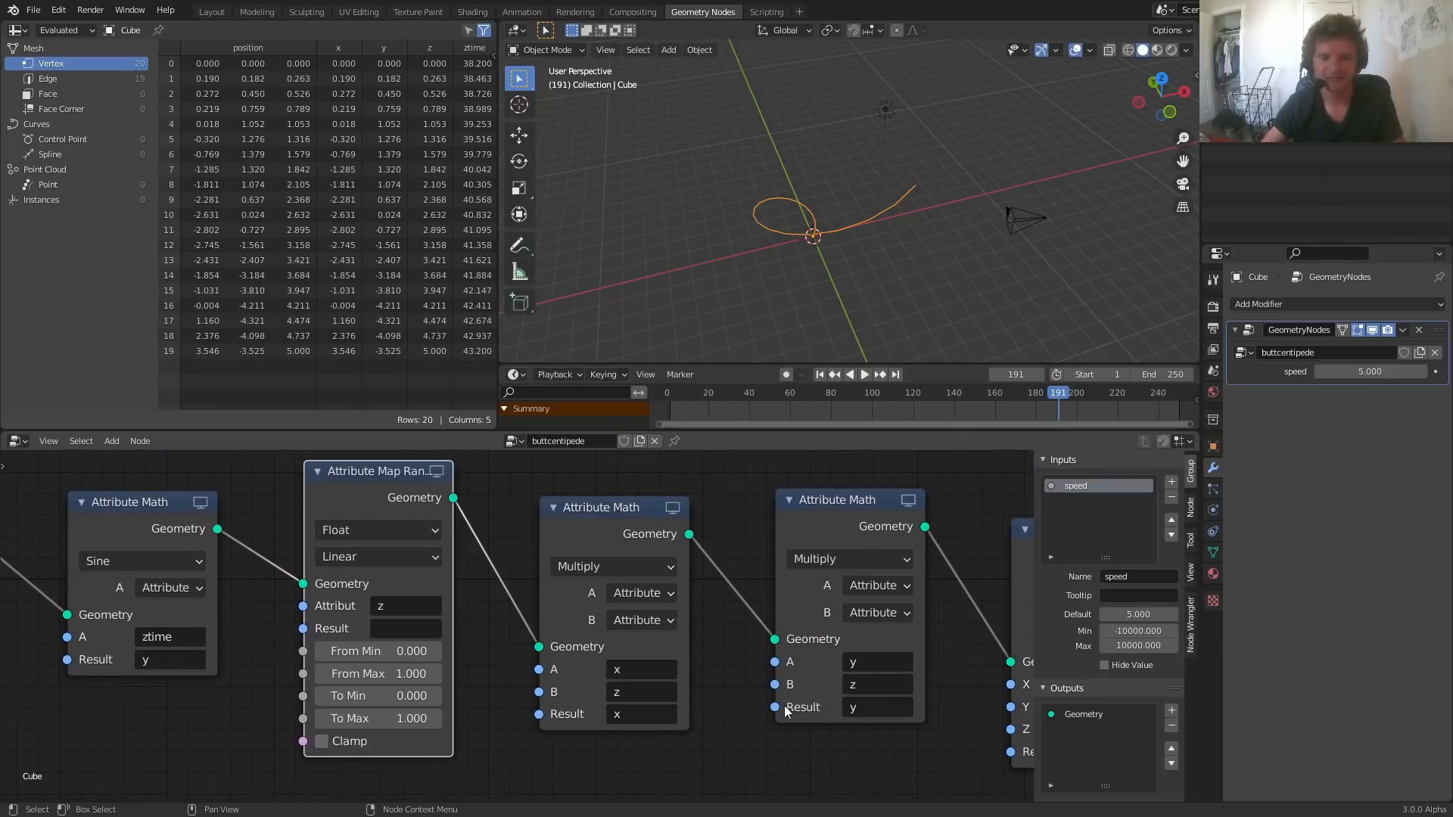
{"action": "left_click", "coordinate": [406, 631]}
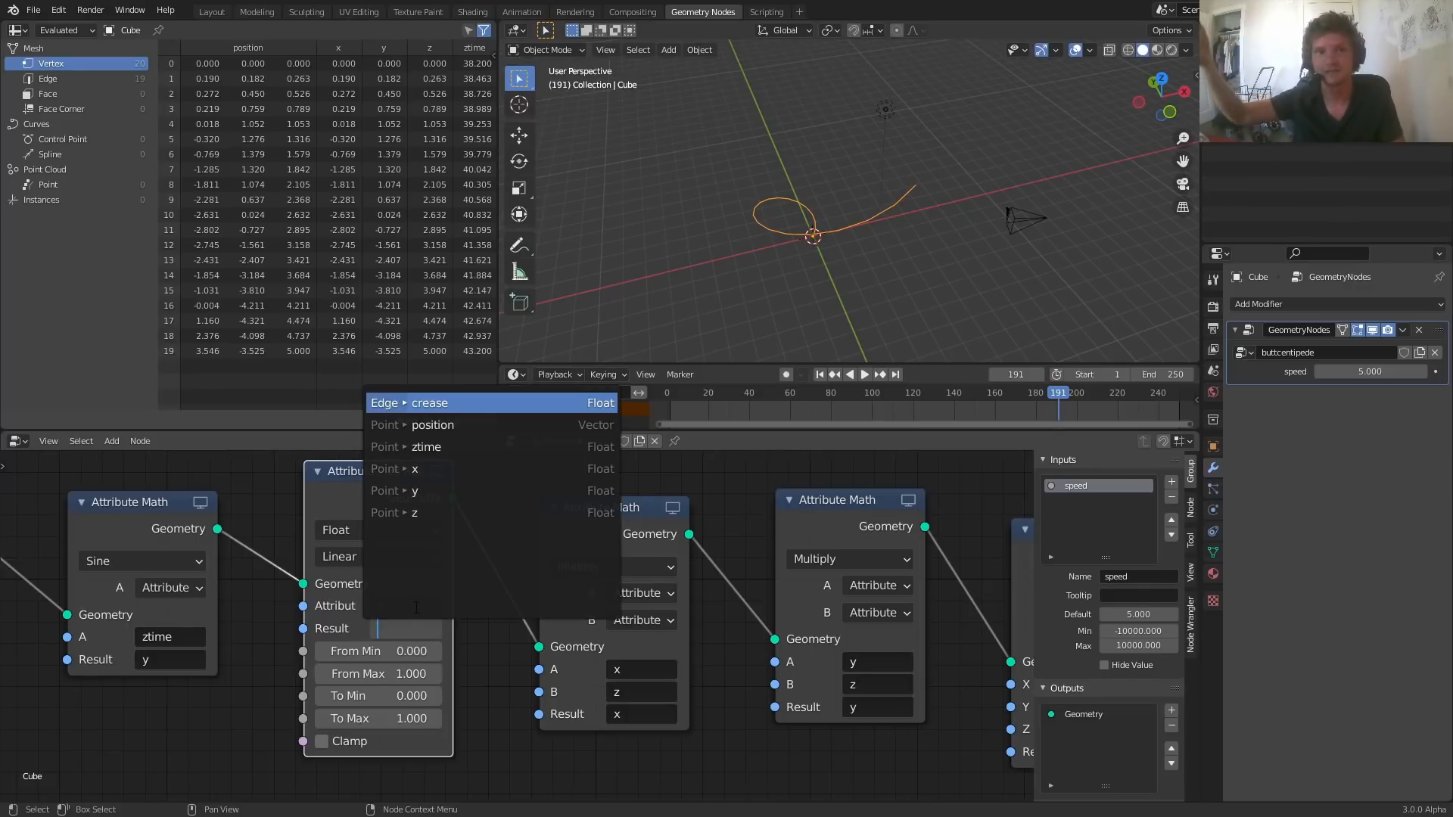
{"action": "type", "text": "zscale"}
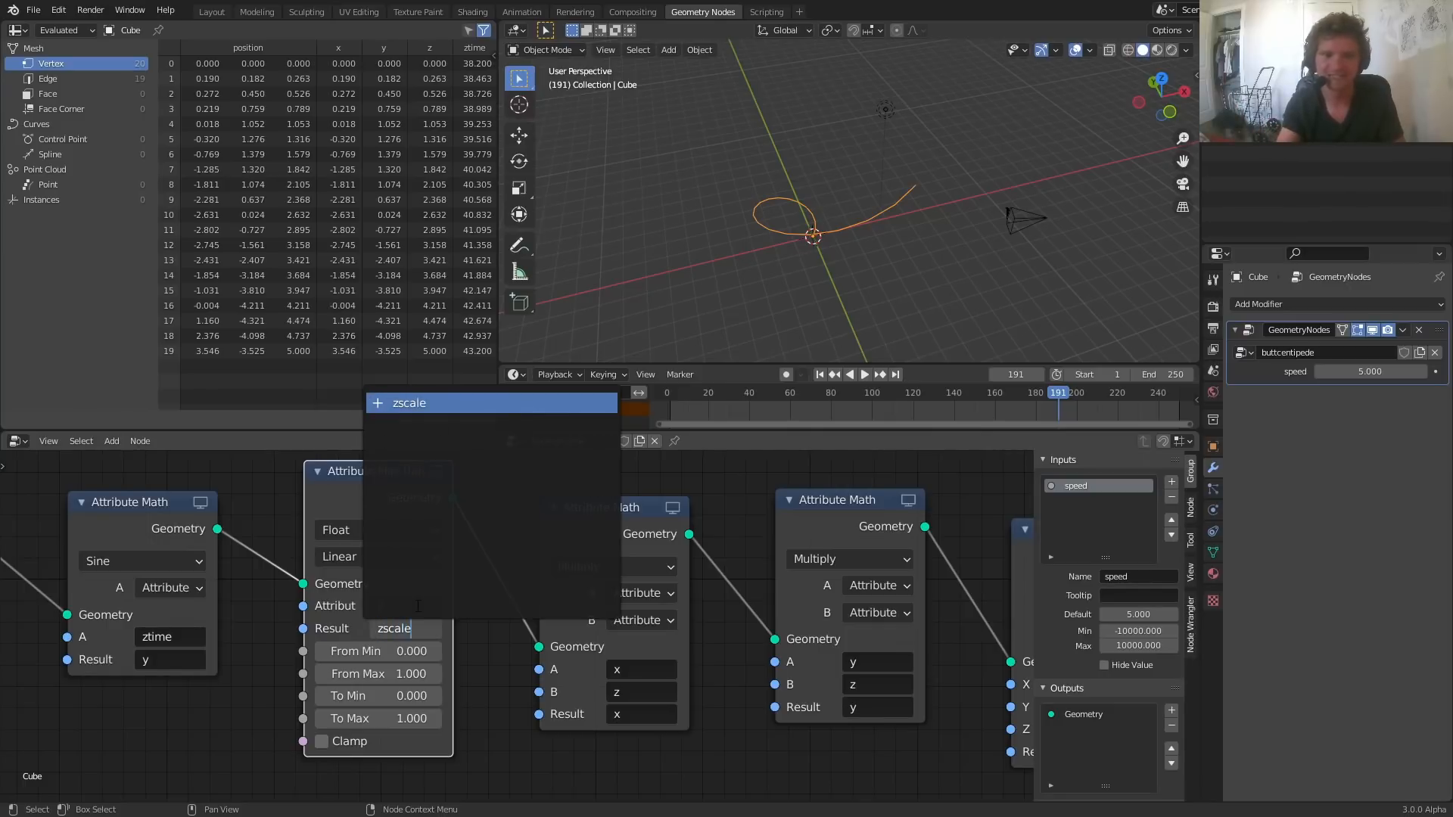
{"action": "key", "text": "Return"}
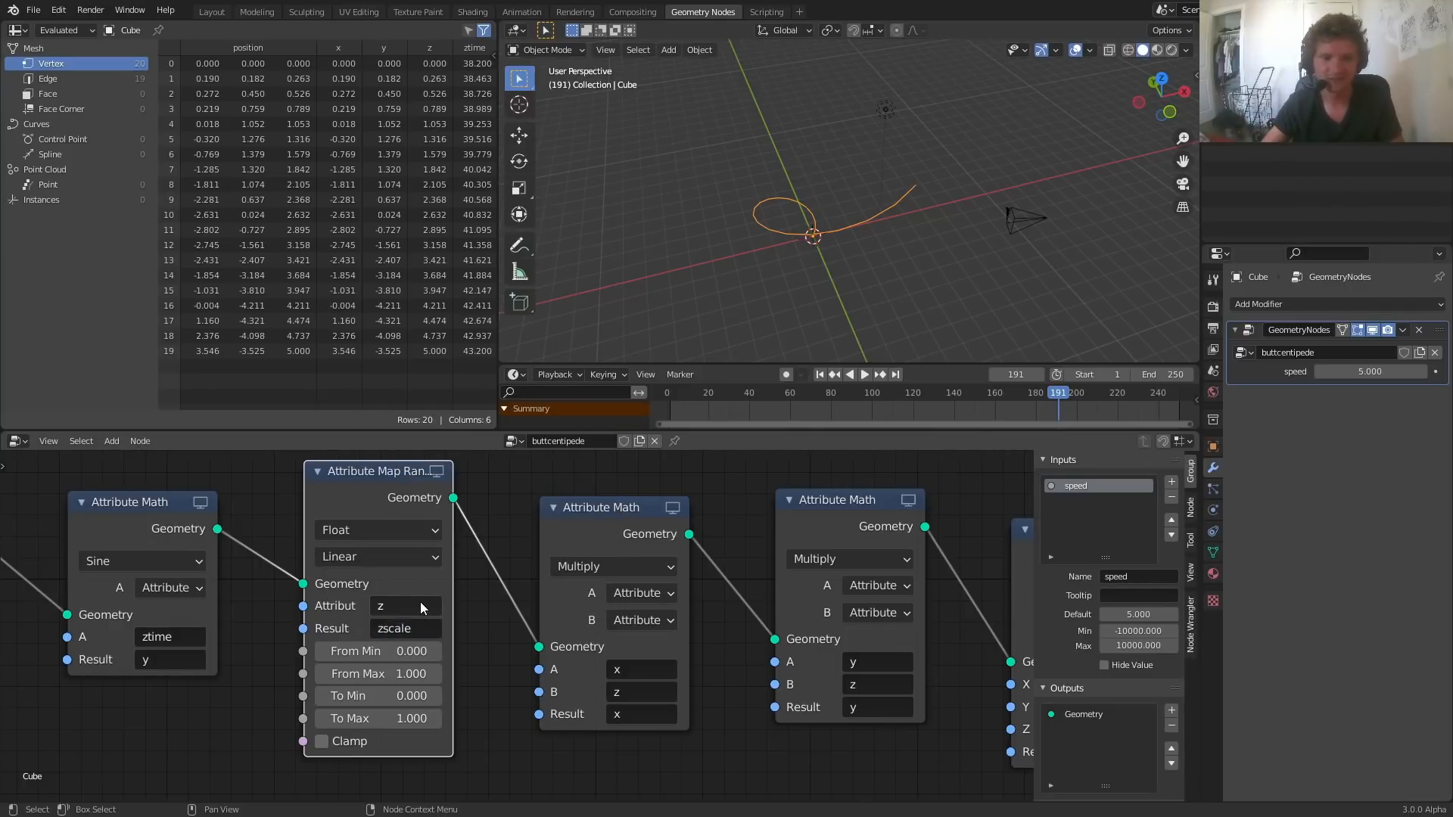
Step: Rename the Attribute Map Range node's Result to zspread
{"action": "left_click", "coordinate": [424, 634]}
{"action": "type", "text": "zsp"}
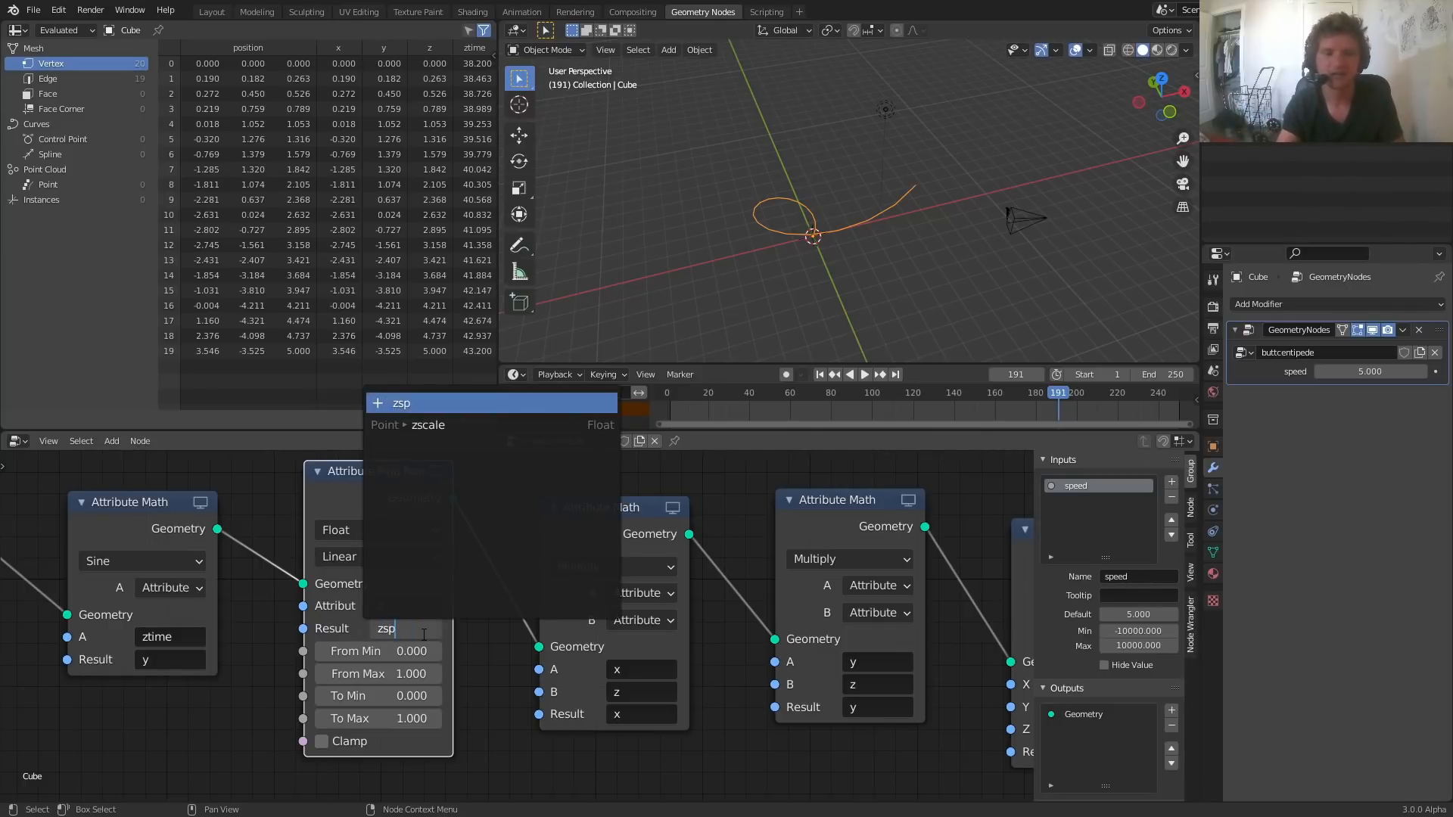
{"action": "type", "text": "read"}
{"action": "key", "text": "Return"}
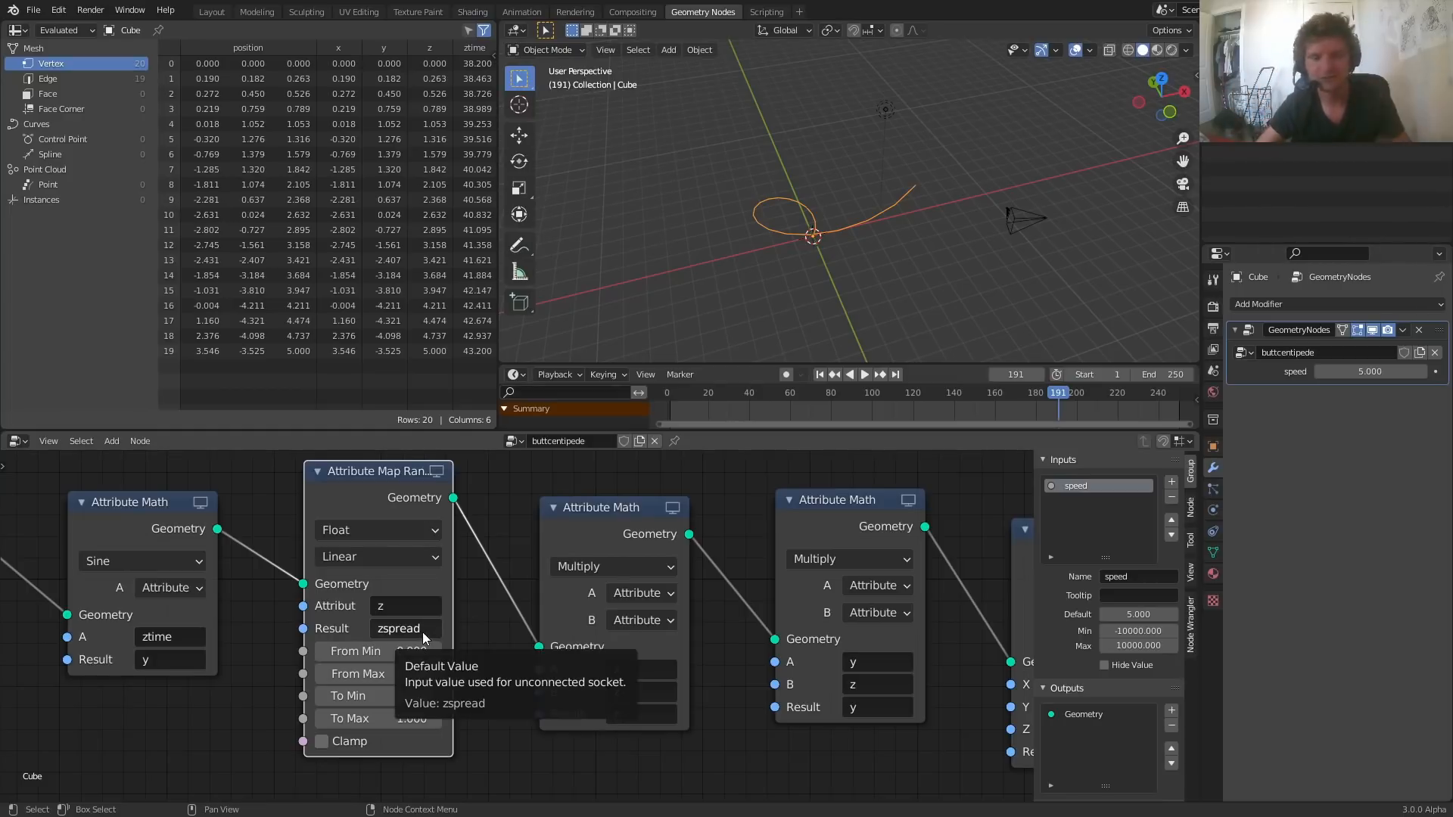
Step: Use zspread as the B input of both Multiply nodes and check the motion by playing the animation briefly
{"action": "type", "text": "zspread"}
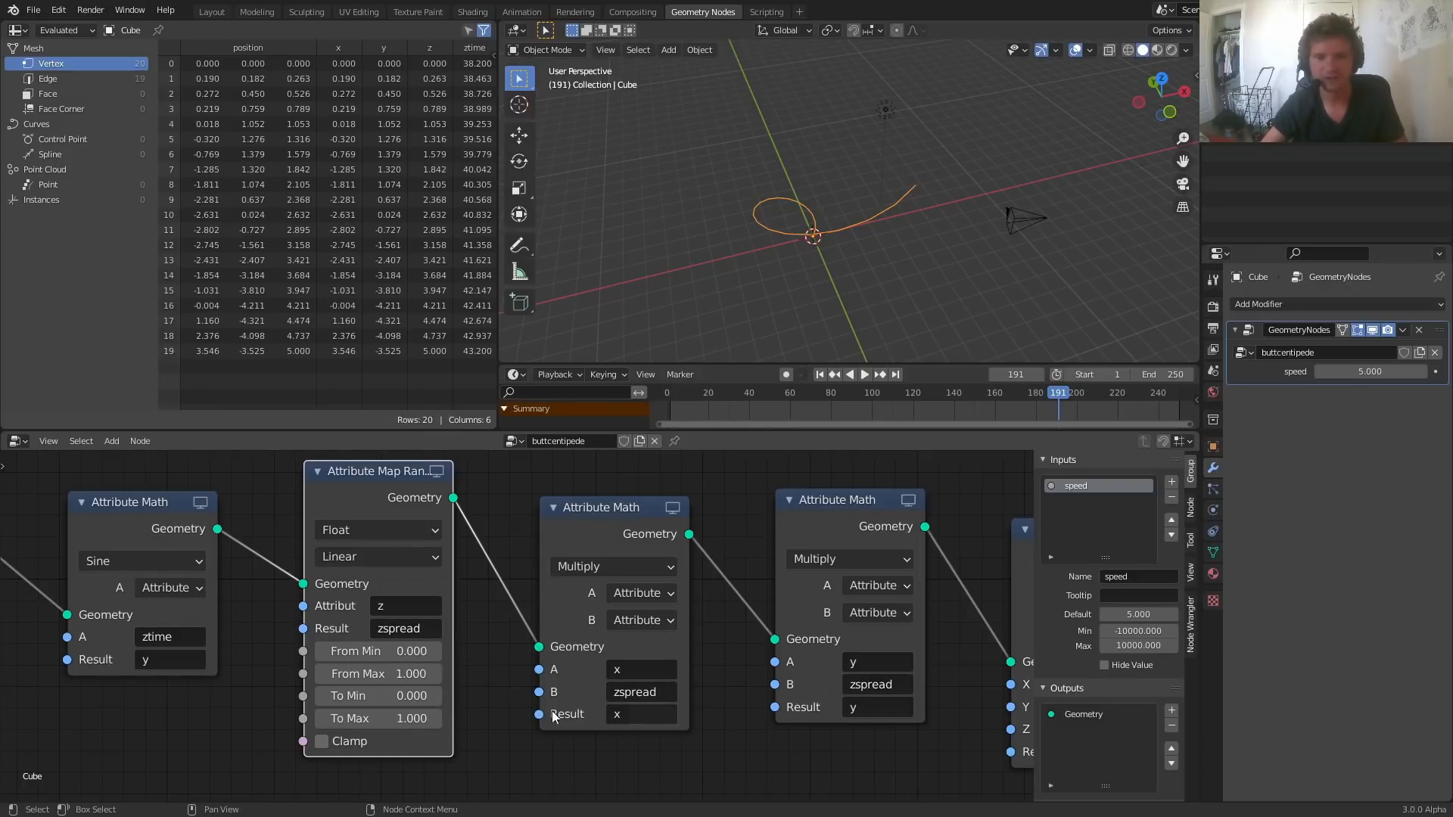
{"action": "key", "text": "space"}
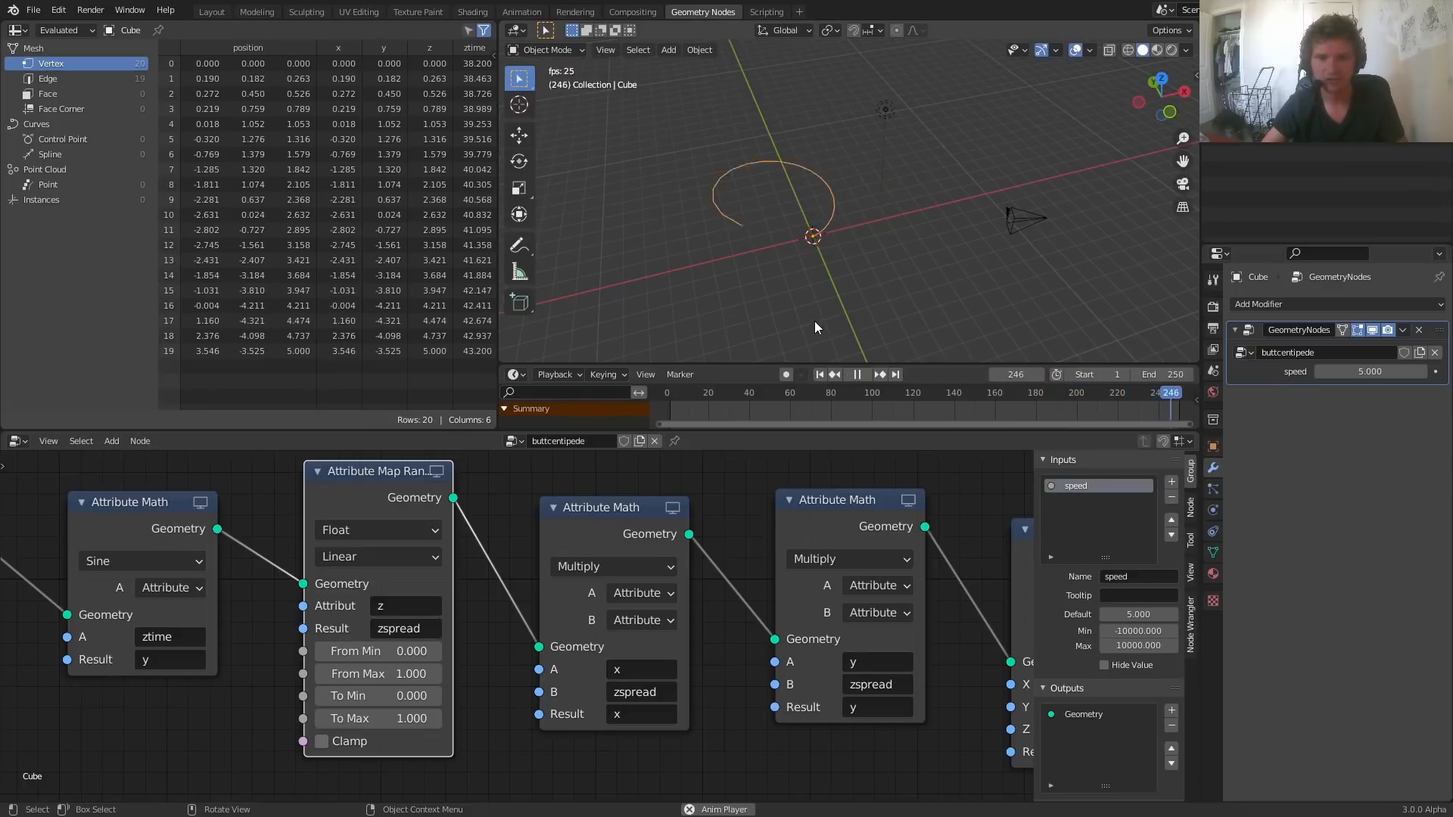
{"action": "key", "text": "space"}
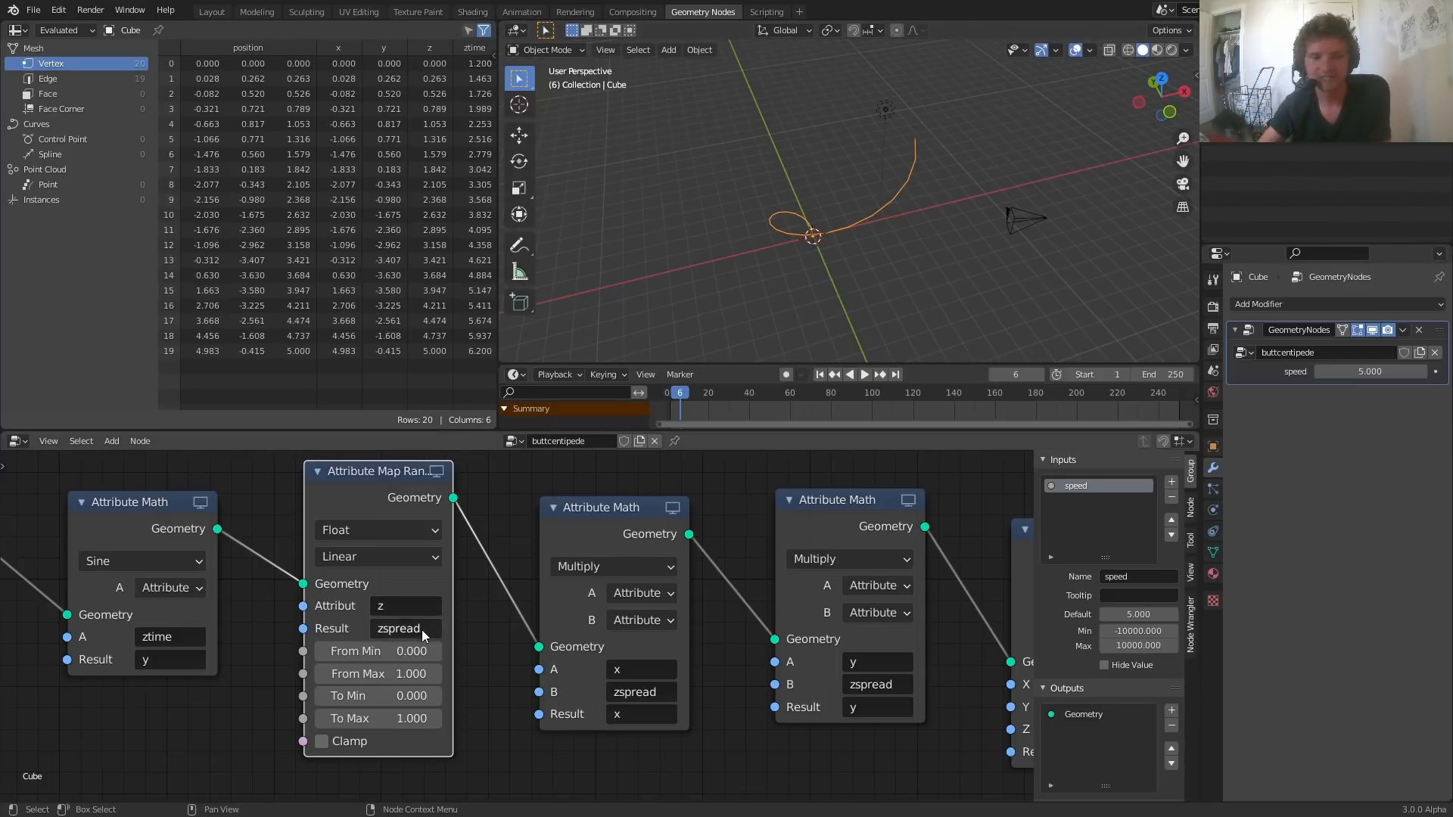
Step: Preview the Line node's output and examine the vertical line in the viewport
{"action": "scroll", "coordinate": [649, 533], "scroll_direction": "down", "scroll_amount": 3}
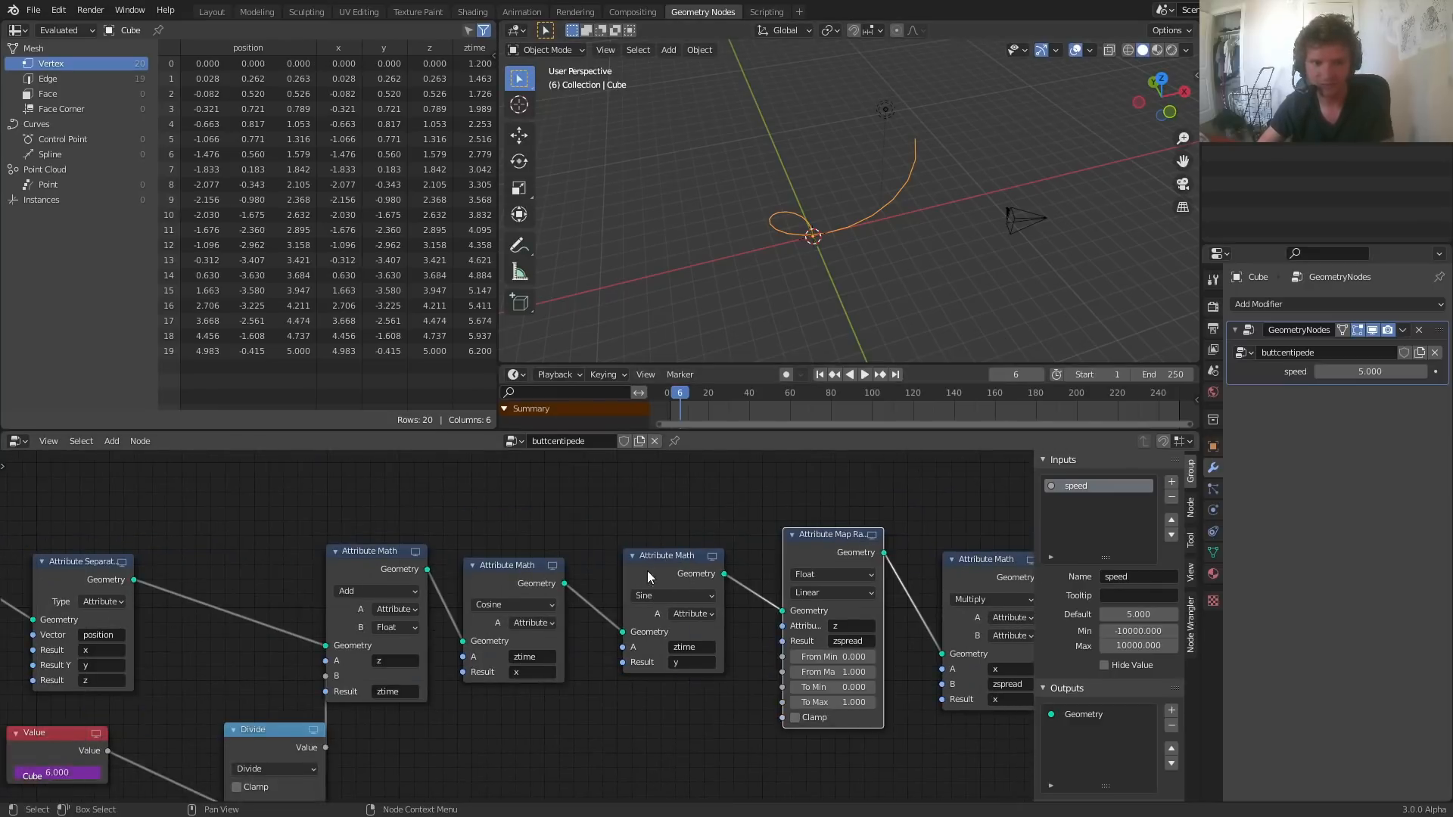
{"action": "scroll", "coordinate": [647, 577], "scroll_direction": "down", "scroll_amount": 1}
{"action": "middle_click_drag", "start_coordinate": [647, 577], "coordinate": [955, 549]}
{"action": "left_click", "coordinate": [282, 540], "text": "ctrl+shift"}
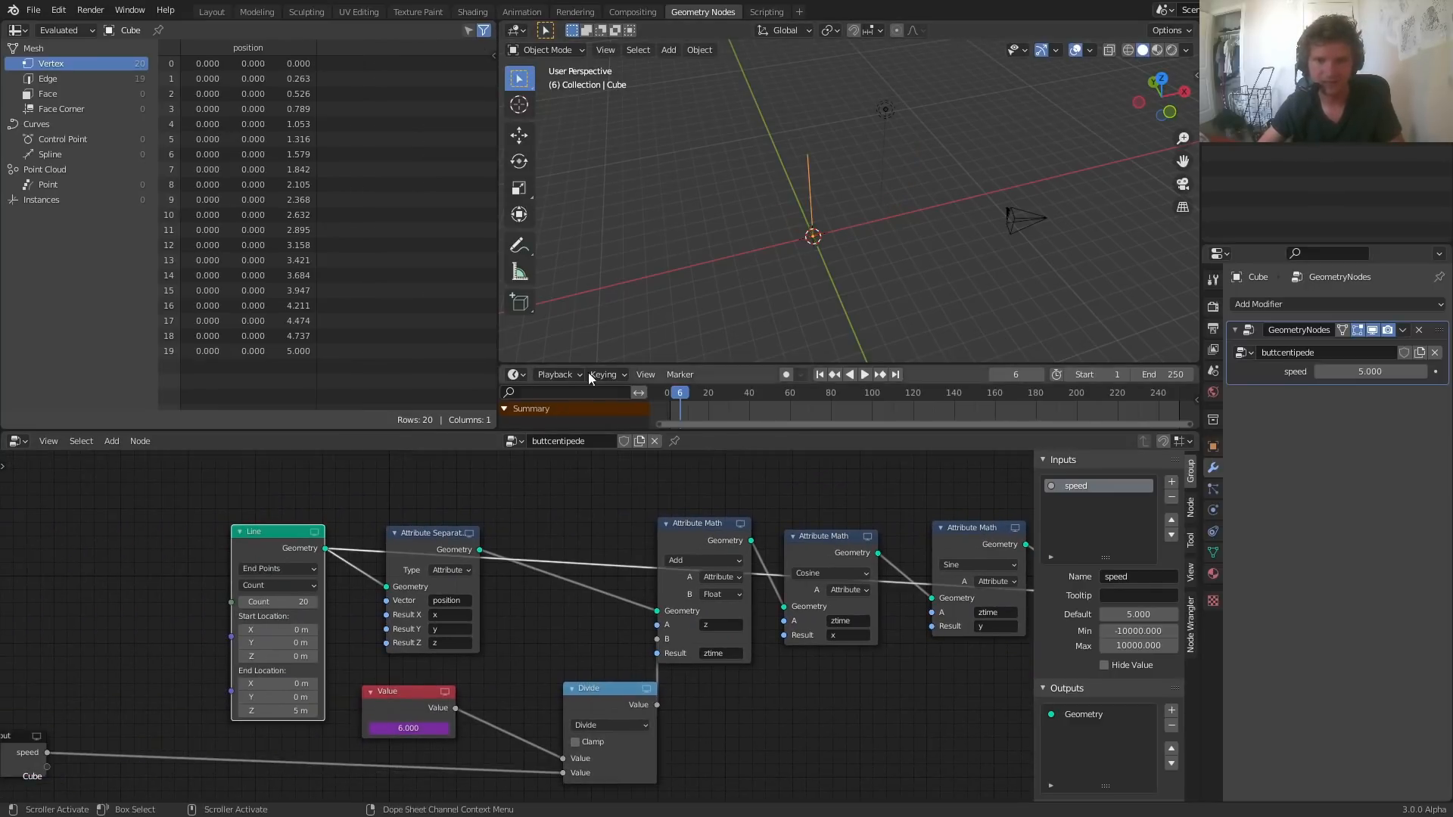
{"action": "middle_click_drag", "start_coordinate": [914, 126], "coordinate": [793, 185]}
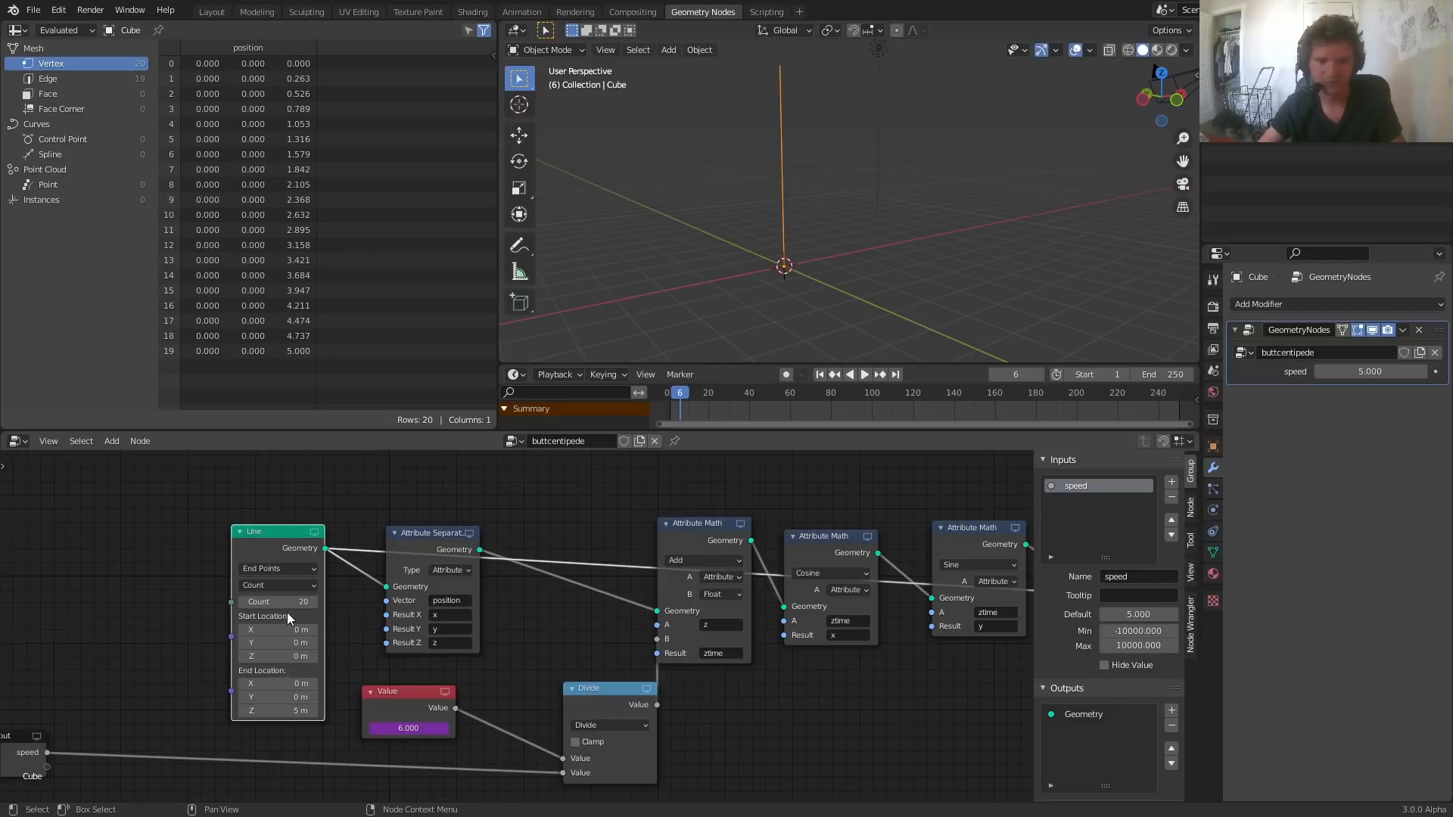
Step: Preview the Attribute Combine node's output again and inspect the curve
{"action": "scroll", "coordinate": [928, 639], "scroll_direction": "down", "scroll_amount": 3}
{"action": "middle_click_drag", "start_coordinate": [928, 639], "coordinate": [382, 670]}
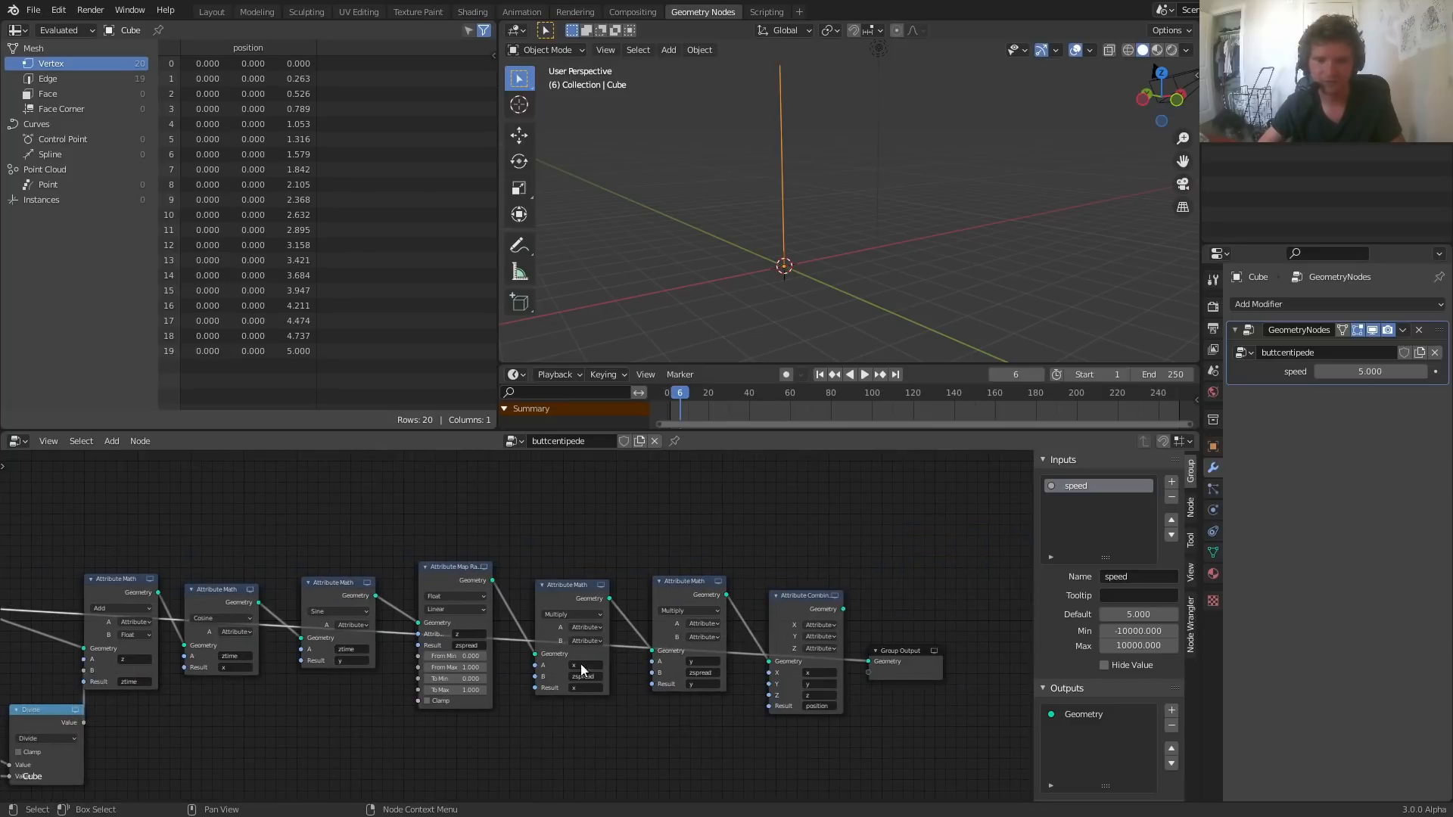
{"action": "middle_click_drag", "start_coordinate": [663, 629], "coordinate": [617, 613]}
{"action": "left_click", "coordinate": [757, 590], "text": "ctrl+shift"}
{"action": "scroll", "coordinate": [582, 649], "scroll_direction": "up", "scroll_amount": 2}
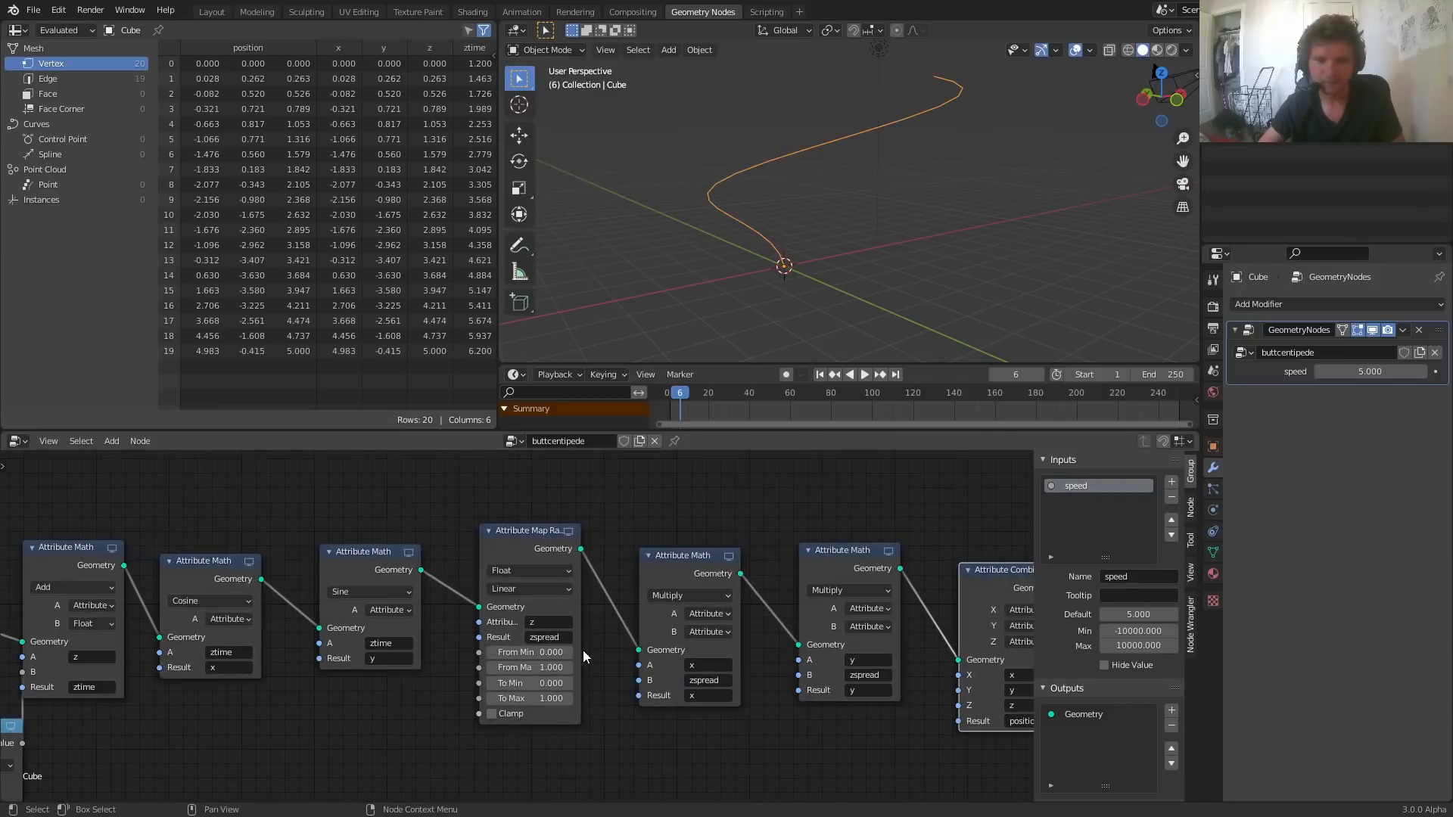
{"action": "middle_click_drag", "start_coordinate": [821, 238], "coordinate": [760, 270]}
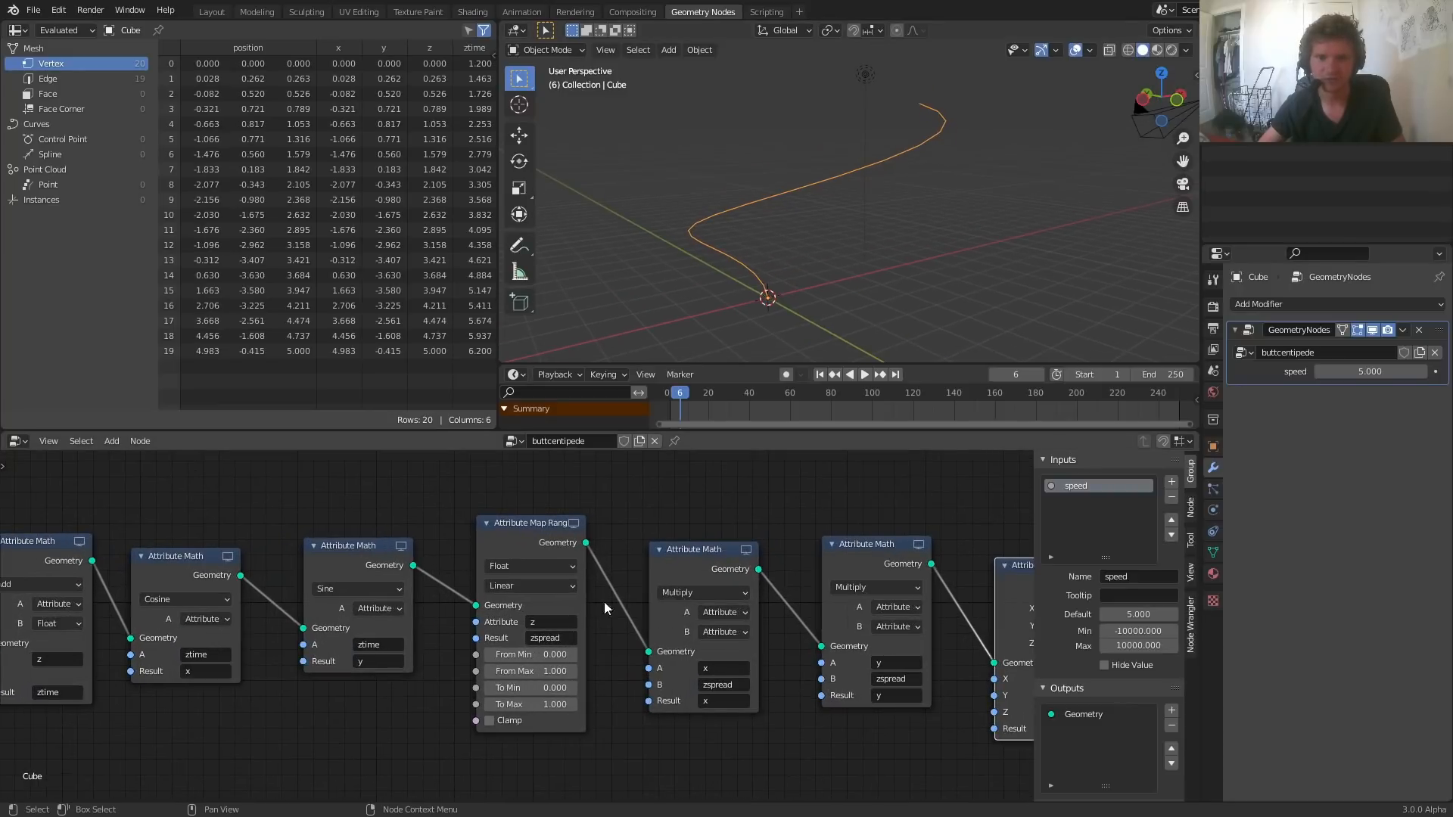
Step: Set both From Max and To Max of the Attribute Map Range node to 5
{"action": "scroll", "coordinate": [523, 676], "scroll_direction": "up", "scroll_amount": 2}
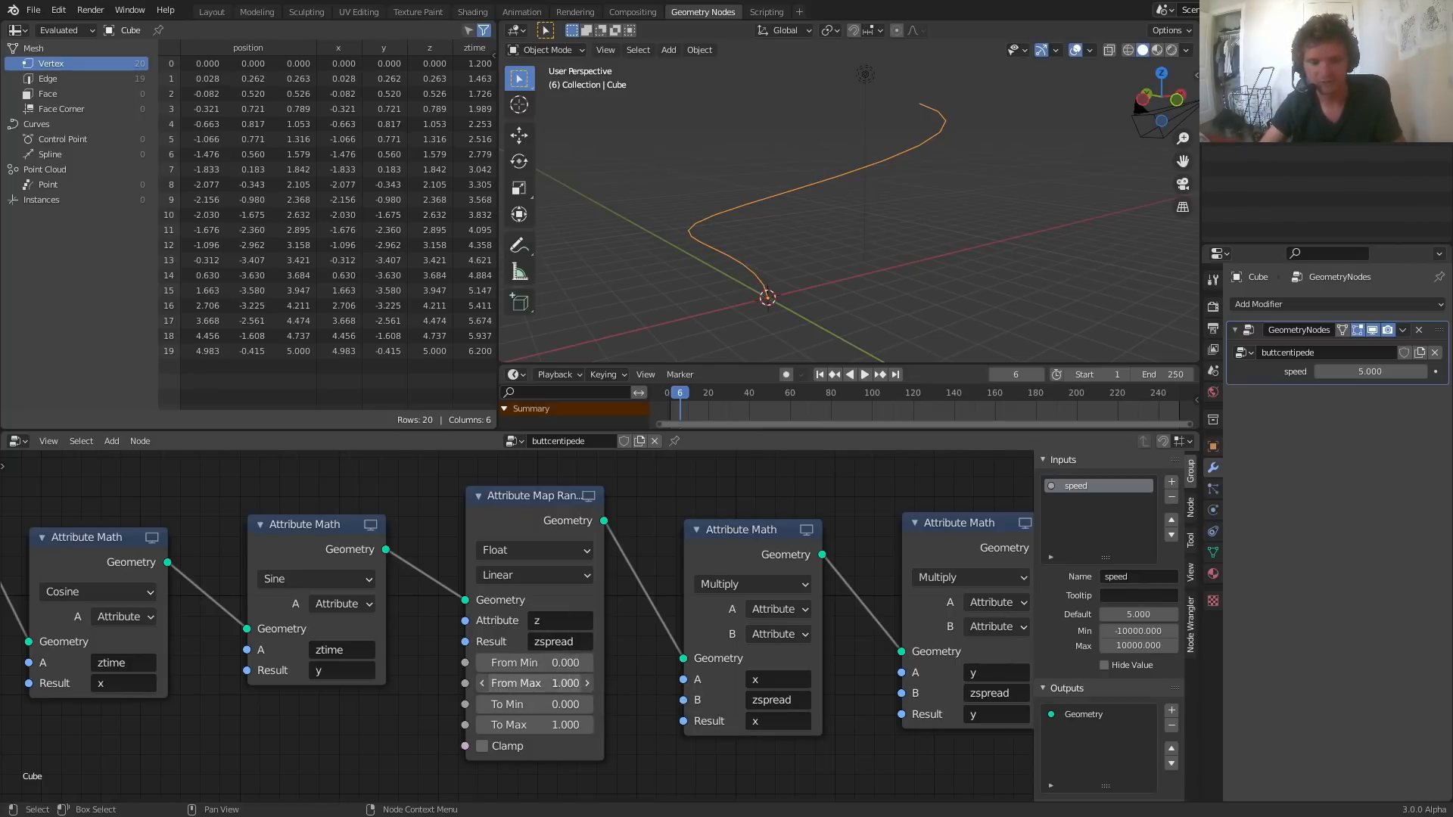
{"action": "key", "text": "Return"}
{"action": "left_click", "coordinate": [534, 725]}
{"action": "type", "text": "5"}
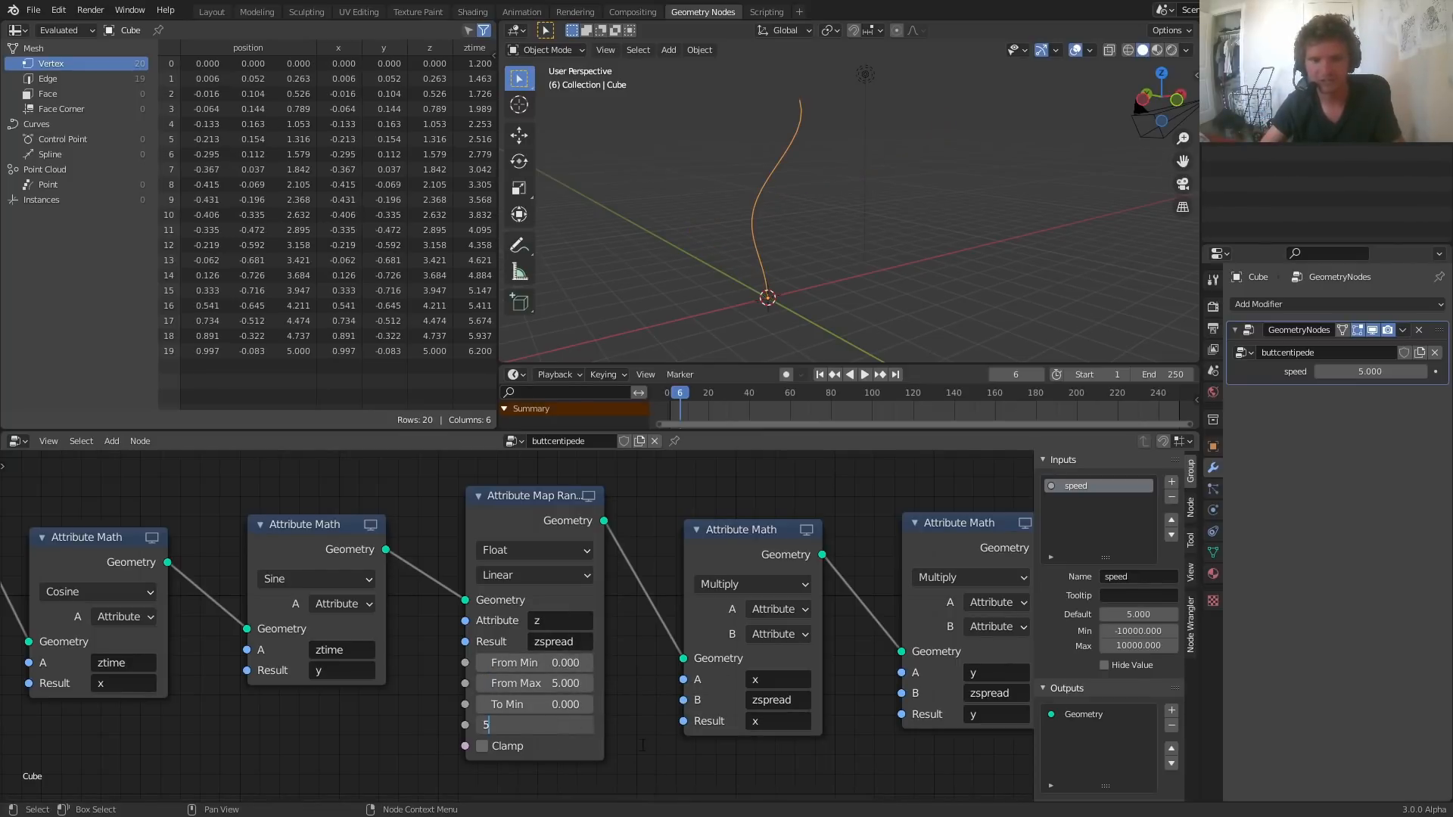
{"action": "key", "text": "Return"}
Step: Play the animation and try To Max values of 0.6 and 2.9 on the Attribute Map Range node, viewing from above
{"action": "key", "text": "space"}
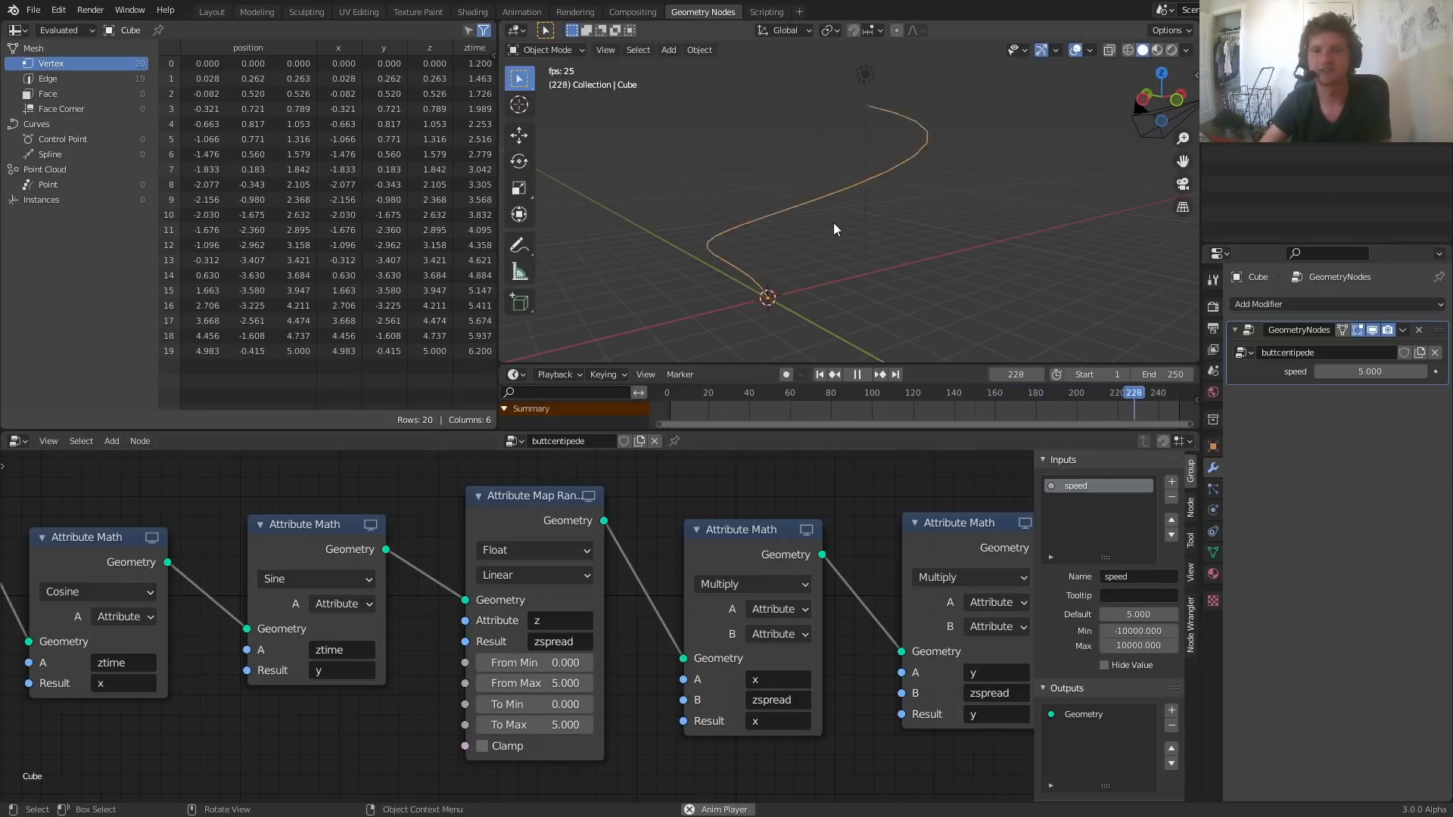
{"action": "scroll", "coordinate": [851, 181], "scroll_direction": "down", "scroll_amount": 1}
{"action": "scroll", "coordinate": [849, 176], "scroll_direction": "down", "scroll_amount": 1}
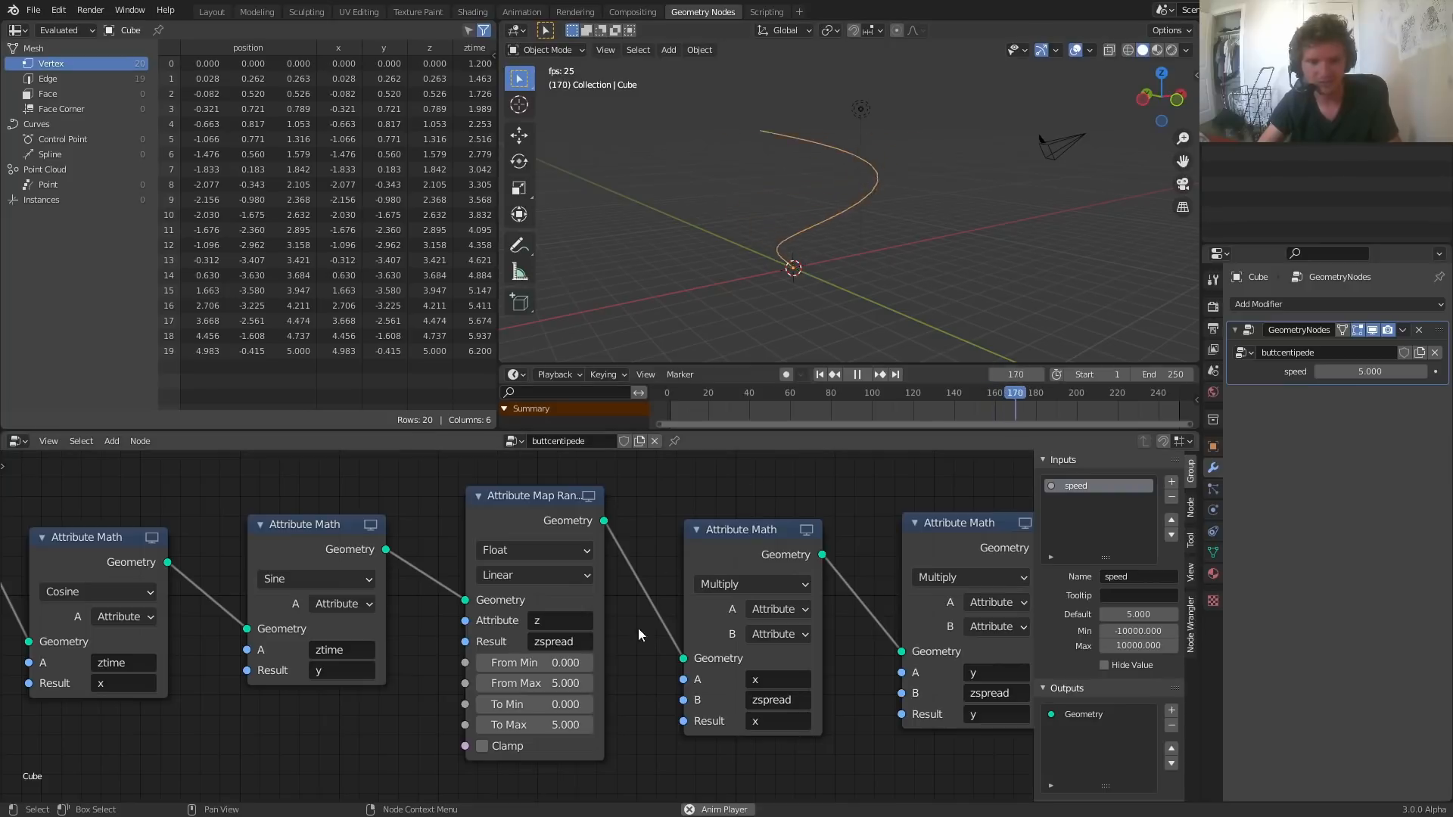
{"action": "left_click_drag", "start_coordinate": [552, 724], "coordinate": [254, 724]}
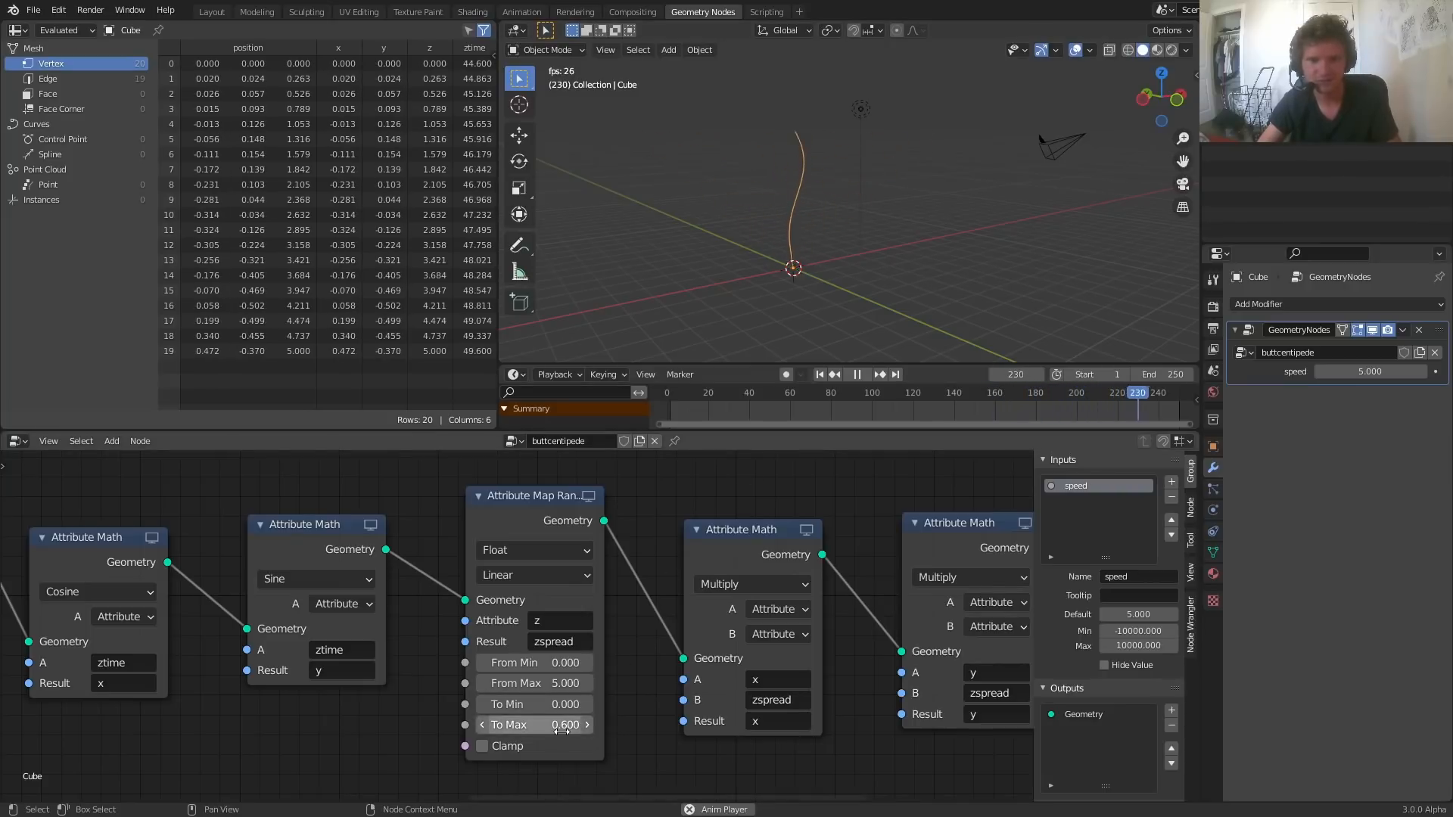
{"action": "left_click", "coordinate": [1162, 73]}
{"action": "left_click_drag", "start_coordinate": [548, 725], "coordinate": [704, 725]}
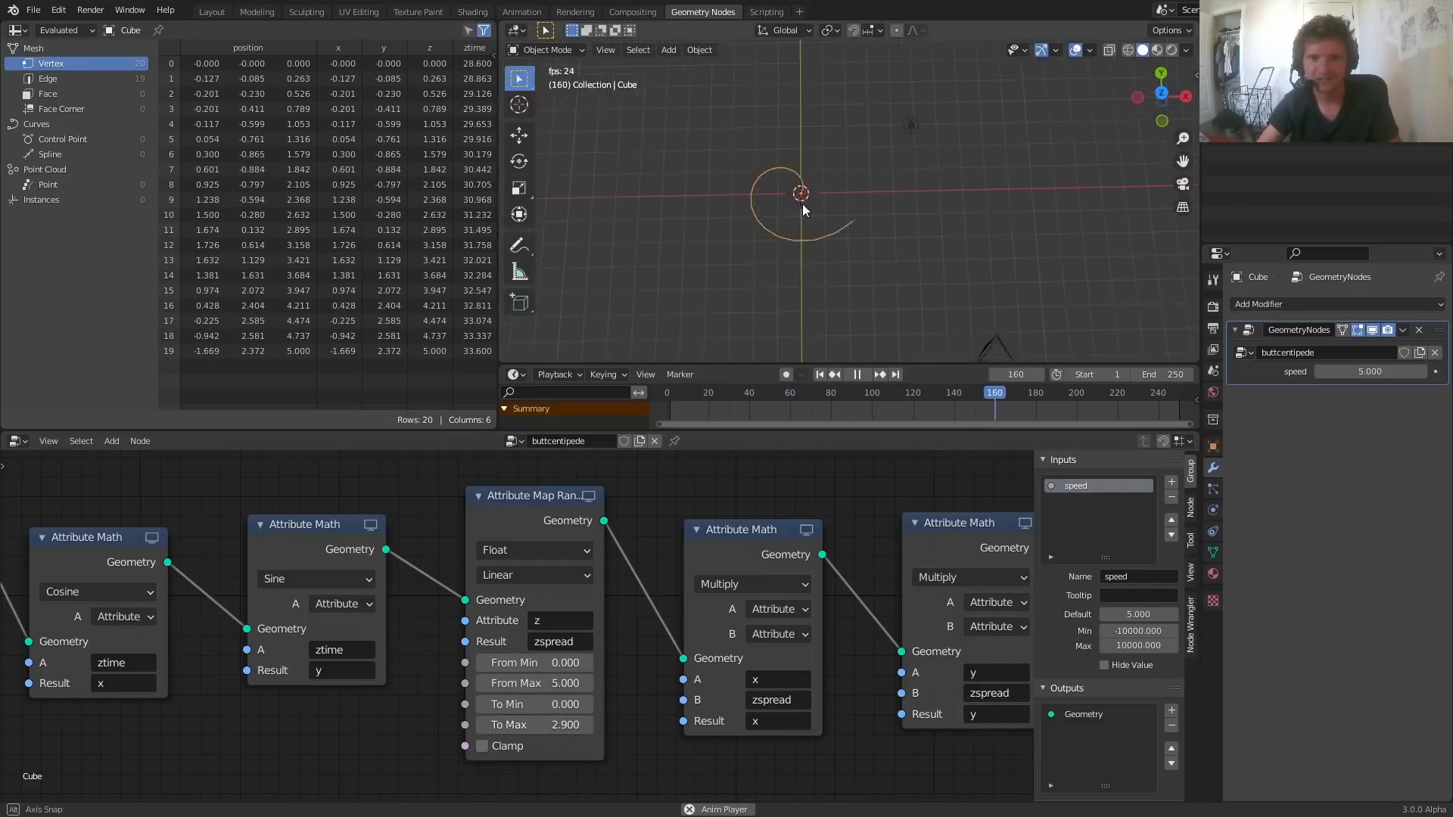
Step: Set the Attribute Map Range node's To Max to 1
{"action": "middle_click_drag", "start_coordinate": [802, 202], "coordinate": [829, 224]}
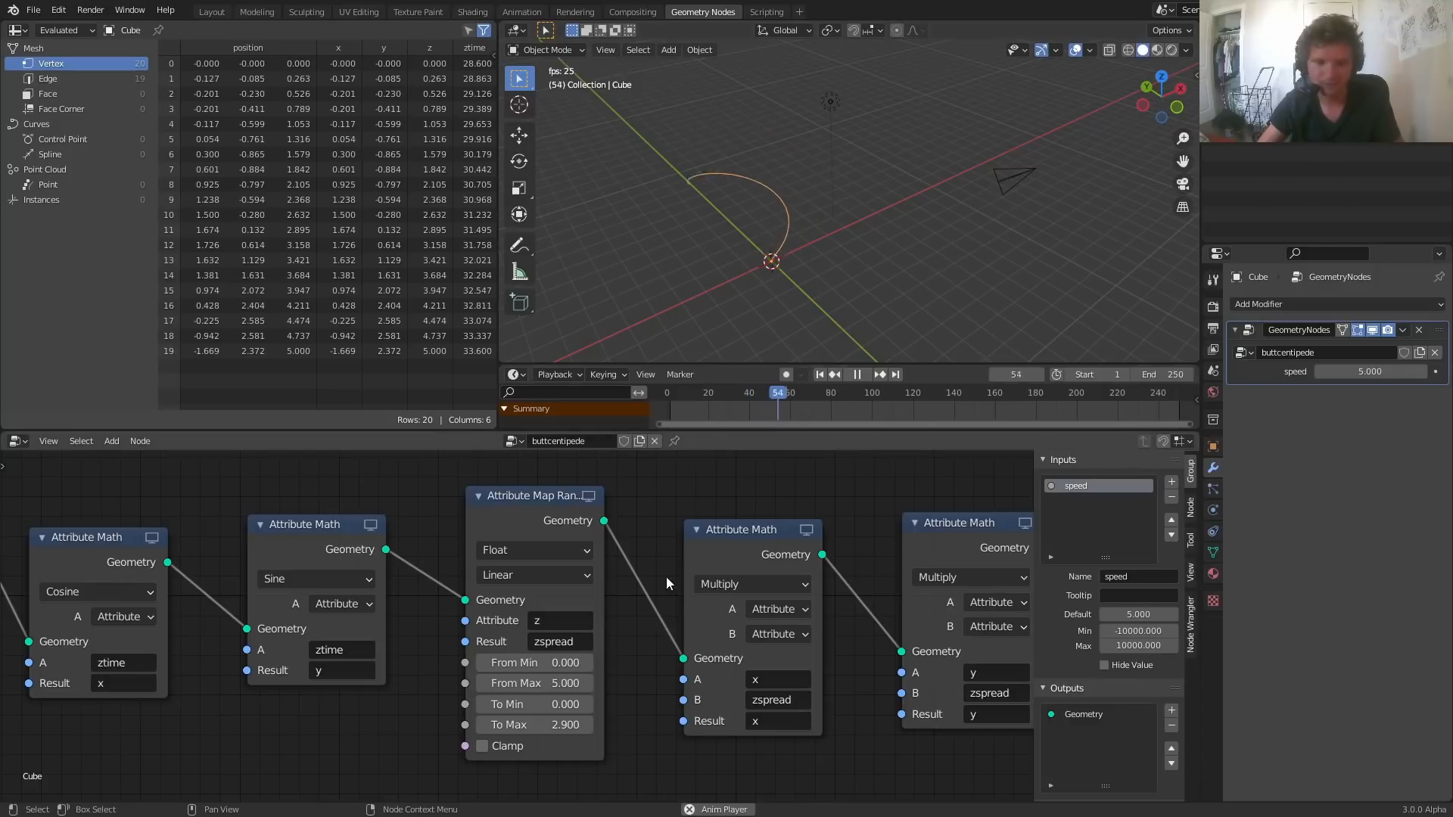
{"action": "left_click", "coordinate": [562, 723]}
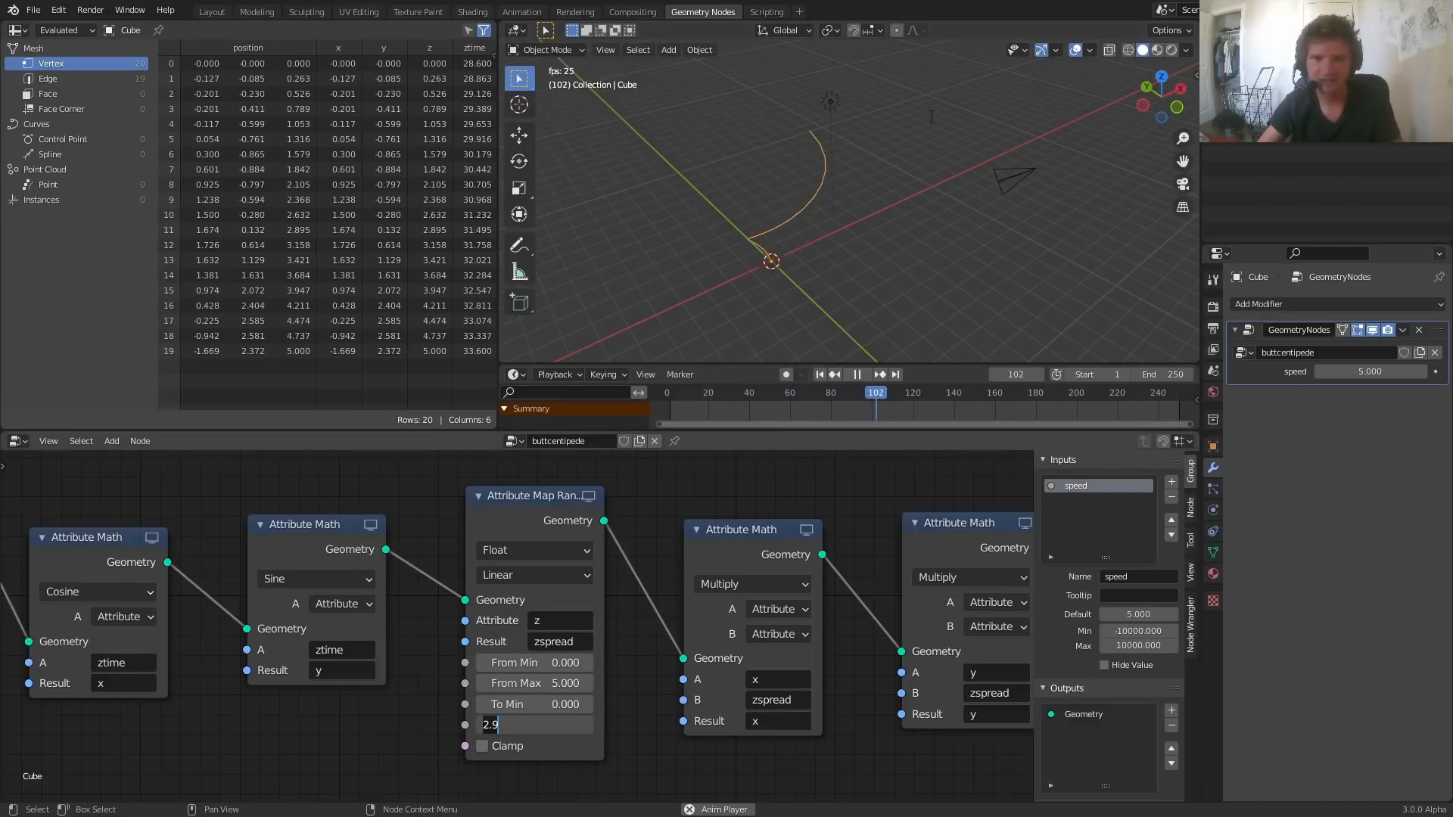
{"action": "type", "text": "8.6"}
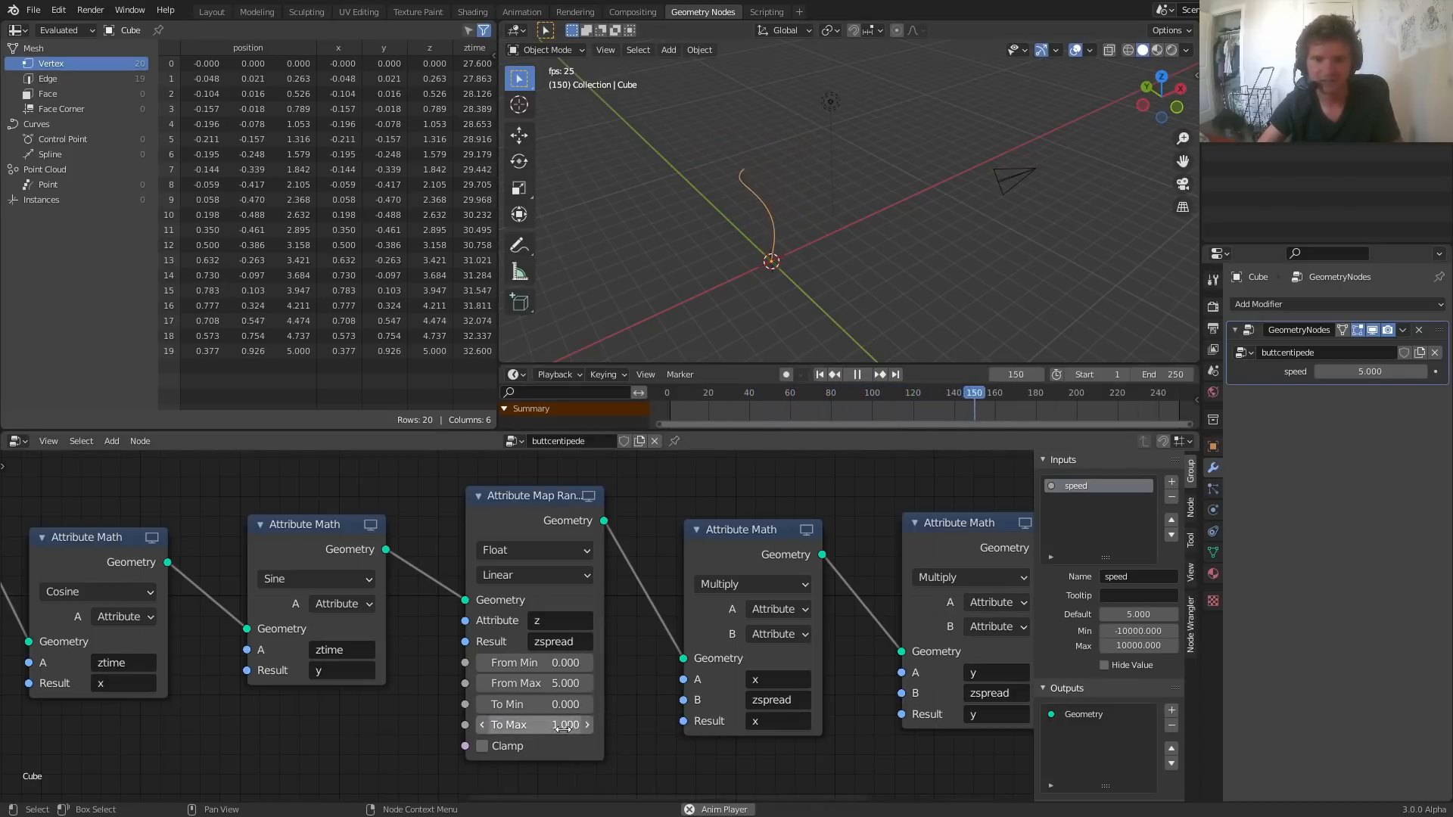
Step: Try a To Max of -0.1 on the Attribute Map Range node and return it to 1
{"action": "key", "text": "Return"}
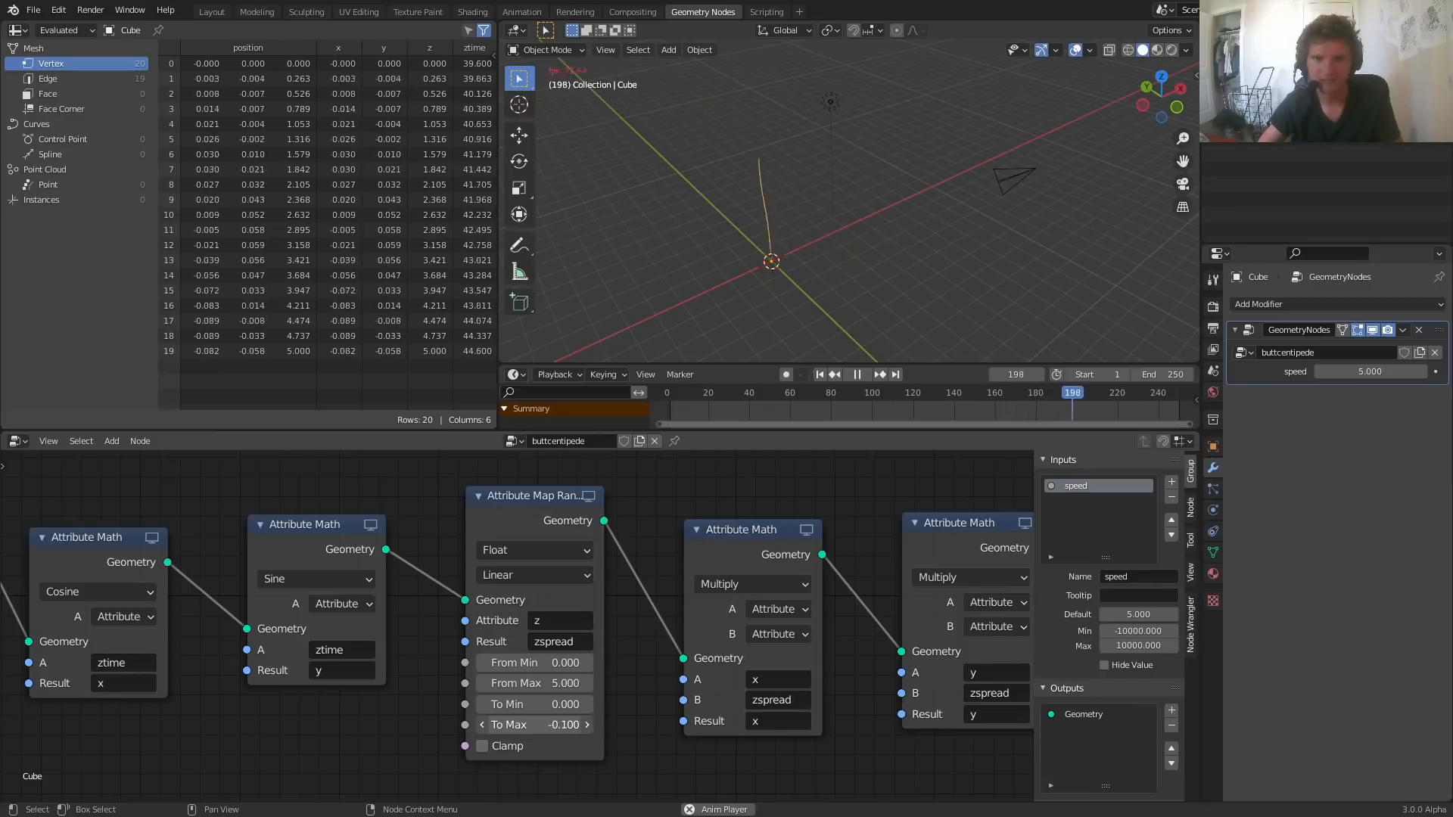
{"action": "left_click", "coordinate": [560, 725]}
{"action": "type", "text": "1"}
{"action": "key", "text": "Return"}
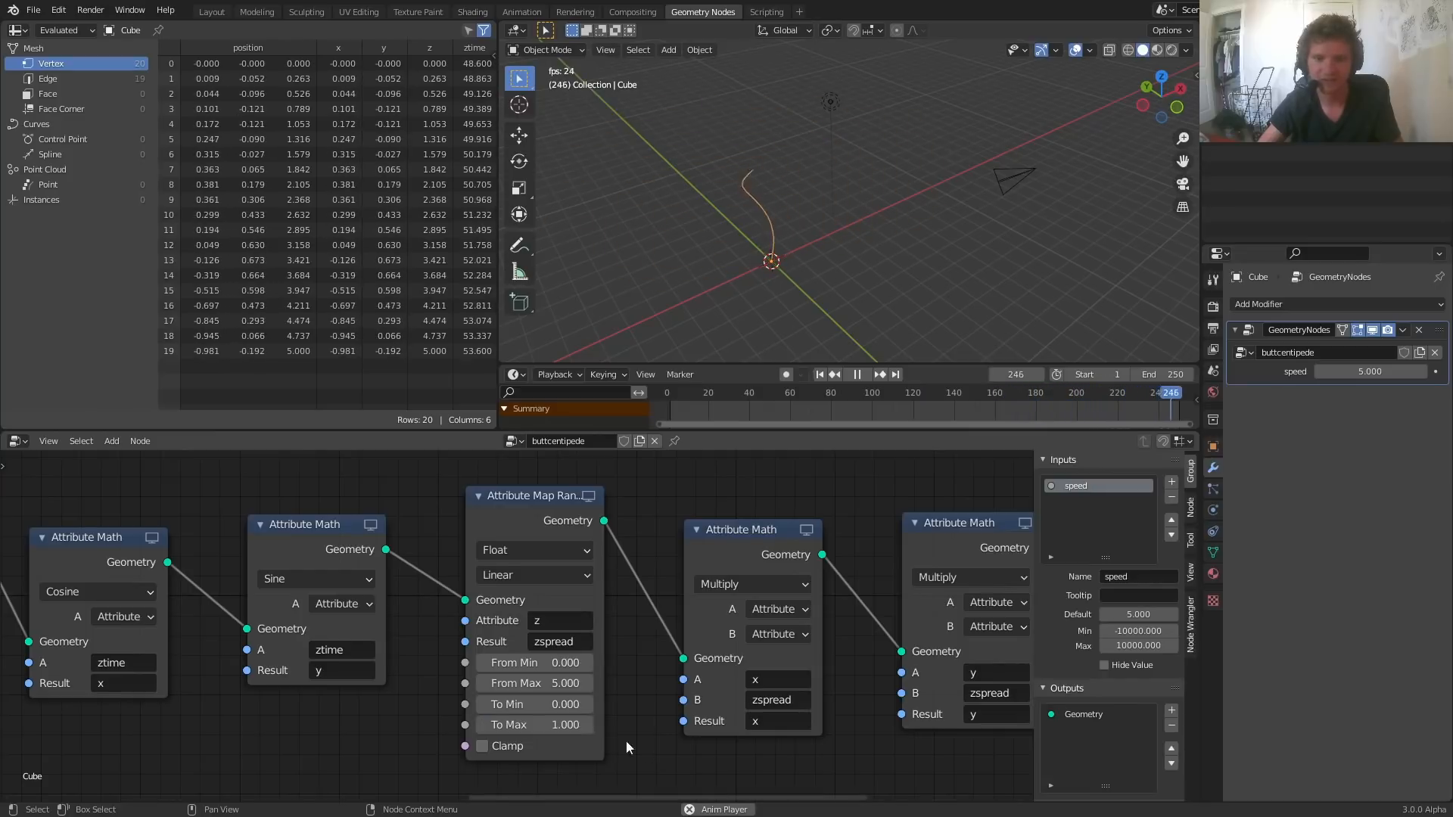
Step: Expose the Attribute Map Range node's To Max as a modifier input by linking it to a new Group Input socket
{"action": "middle_click_drag", "start_coordinate": [430, 582], "coordinate": [526, 560]}
{"action": "scroll", "coordinate": [470, 598], "scroll_direction": "down", "scroll_amount": 2}
{"action": "scroll", "coordinate": [470, 598], "scroll_direction": "down", "scroll_amount": 2}
{"action": "middle_click_drag", "start_coordinate": [246, 644], "coordinate": [532, 577]}
{"action": "scroll", "coordinate": [145, 659], "scroll_direction": "down", "scroll_amount": 1}
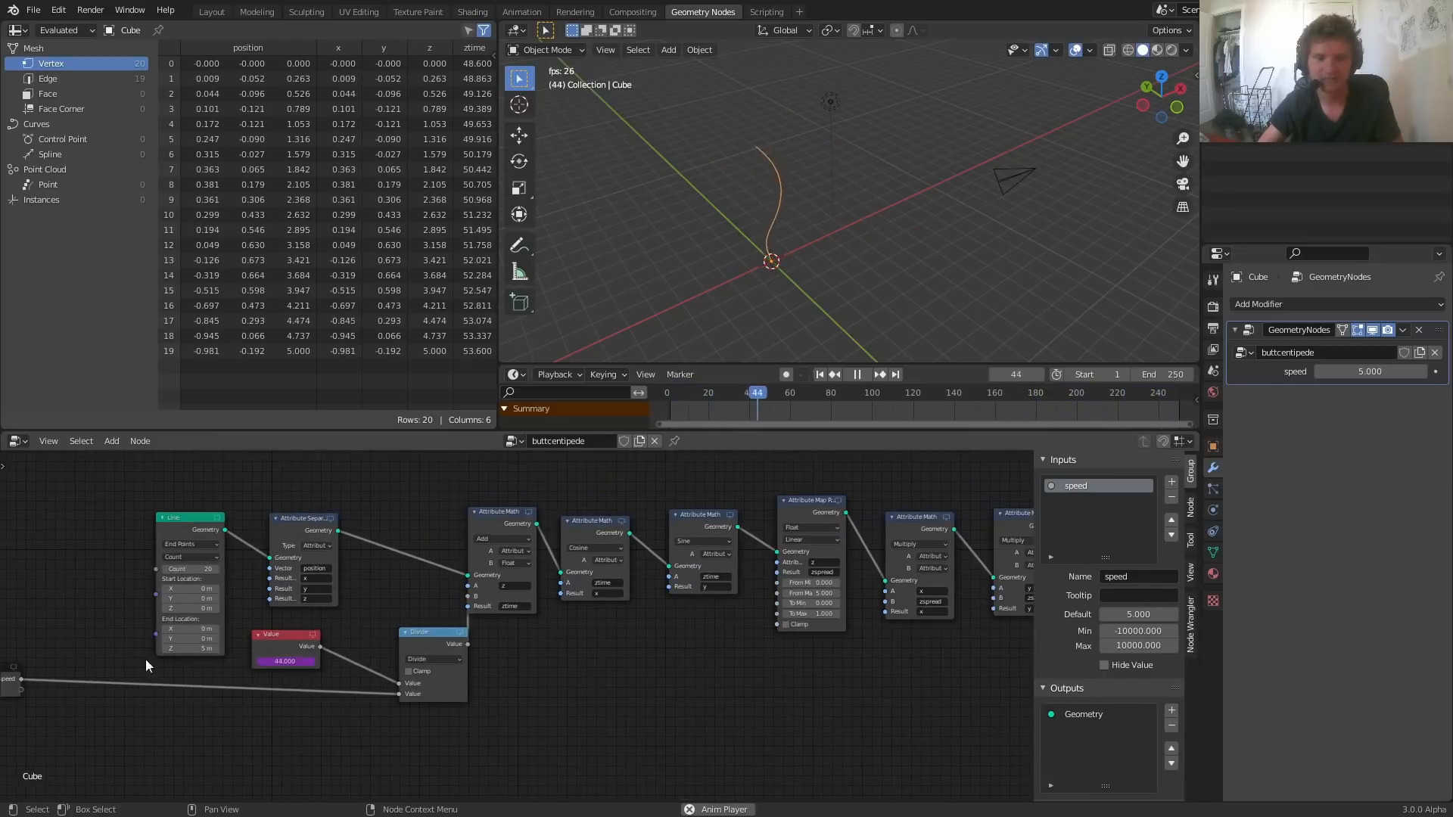
{"action": "middle_click_drag", "start_coordinate": [35, 681], "coordinate": [70, 675]}
{"action": "left_click_drag", "start_coordinate": [55, 679], "coordinate": [812, 603]}
{"action": "middle_click_drag", "start_coordinate": [845, 632], "coordinate": [742, 650]}
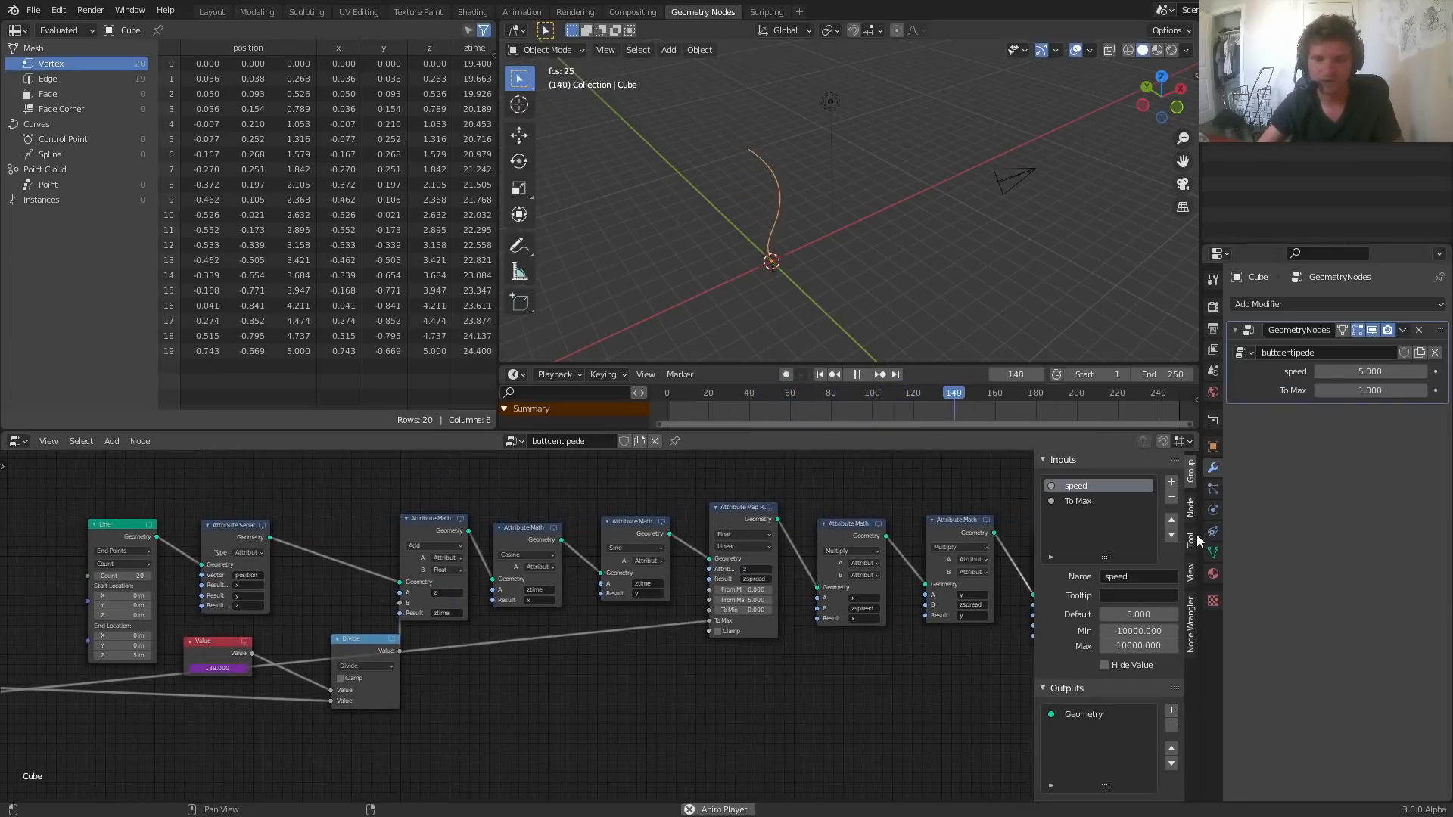
Step: Rename the To Max group input as "spread"
{"action": "left_click", "coordinate": [1096, 503]}
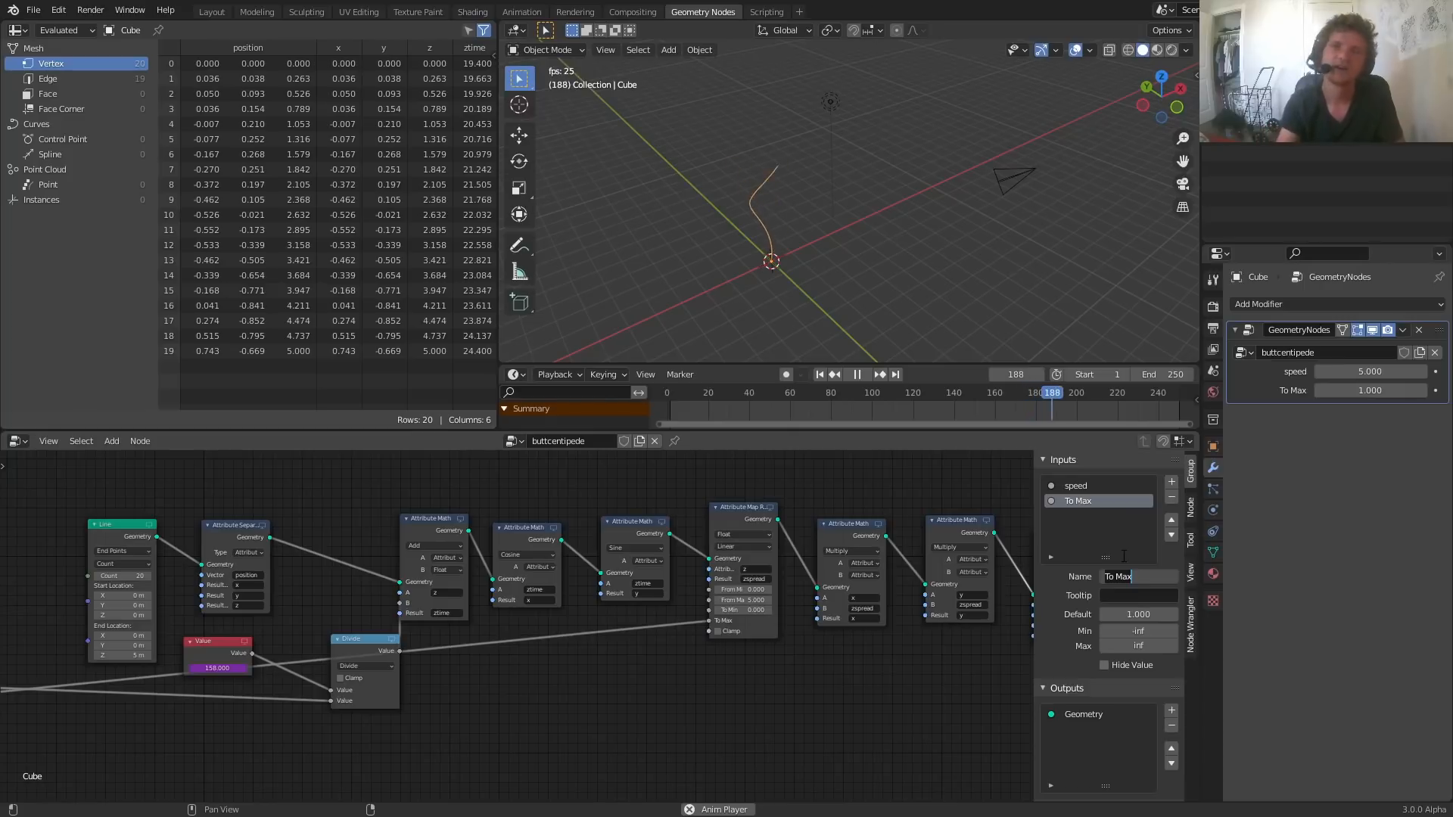
{"action": "type", "text": "spread"}
{"action": "key", "text": "Return"}
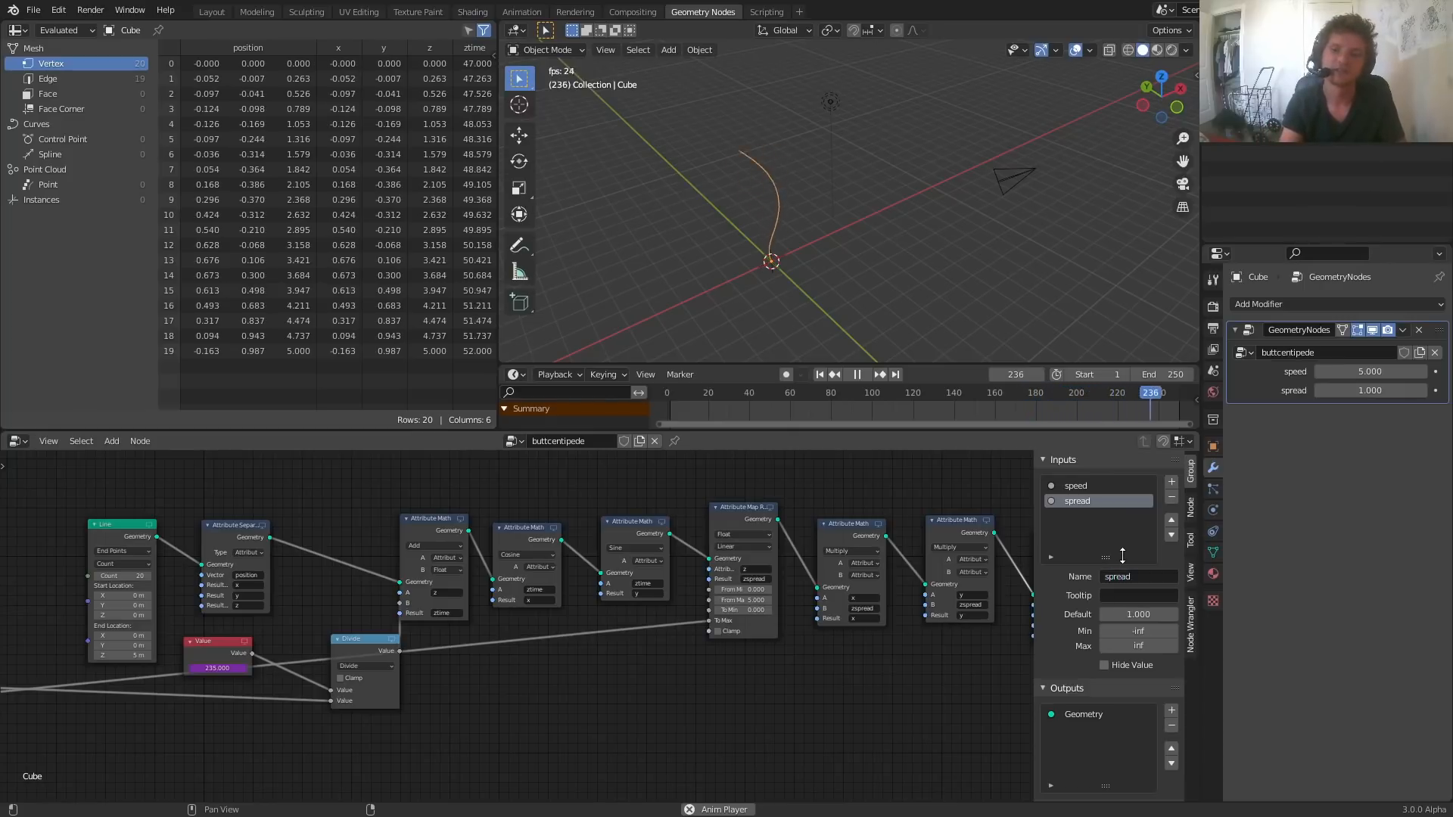
Step: Viewing from above, try modifier speeds of 7.8 and 2 and a different spread, and undo these changes
{"action": "left_click", "coordinate": [1163, 79]}
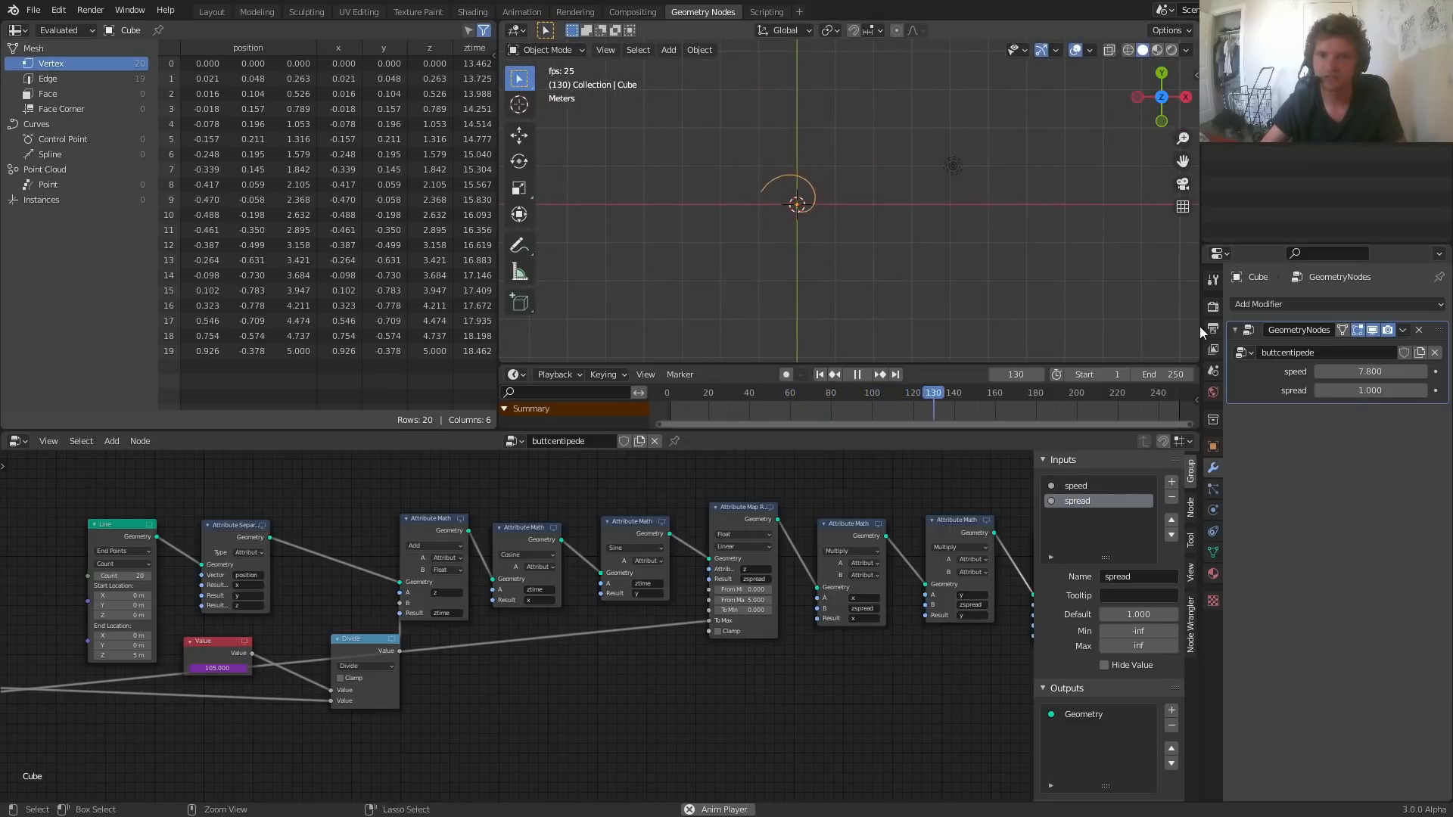
{"action": "left_click", "coordinate": [1342, 368]}
{"action": "type", "text": "2"}
{"action": "key", "text": "Return"}
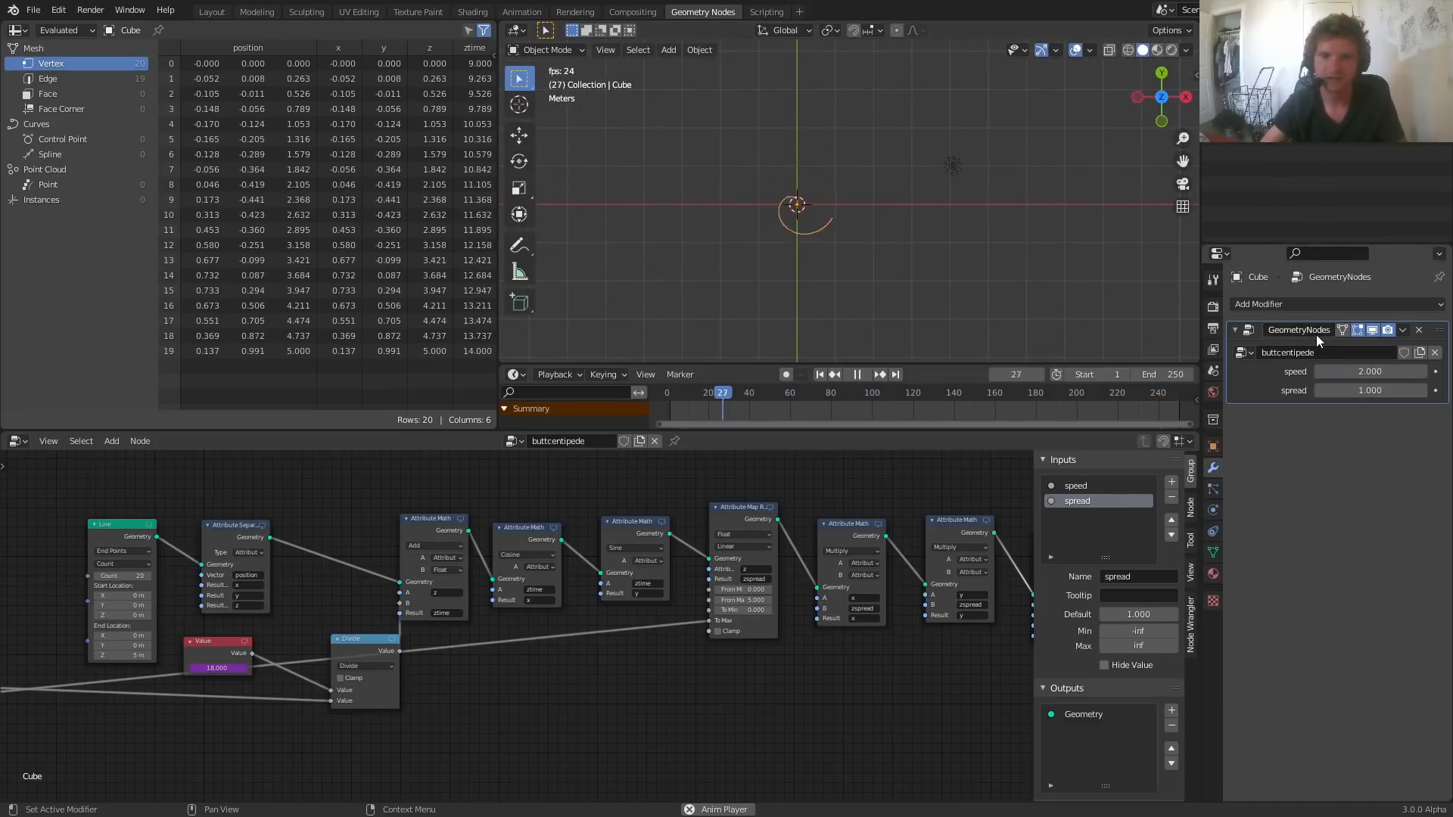
{"action": "key", "text": "ctrl+z"}
{"action": "scroll", "coordinate": [822, 192], "scroll_direction": "up", "scroll_amount": 5}
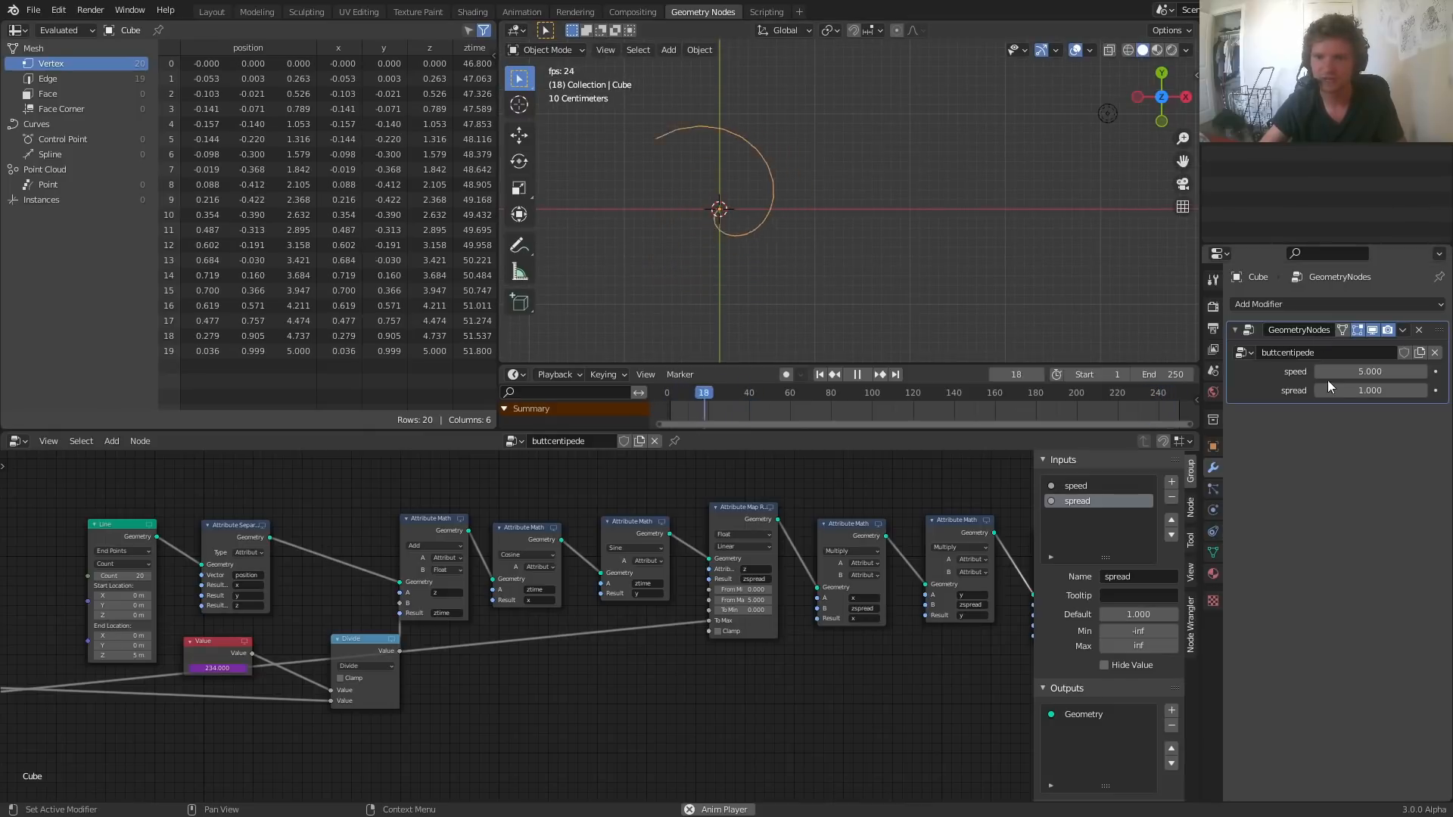
{"action": "left_click_drag", "start_coordinate": [1340, 388], "coordinate": [1384, 388]}
{"action": "scroll", "coordinate": [820, 275], "scroll_direction": "down", "scroll_amount": 4}
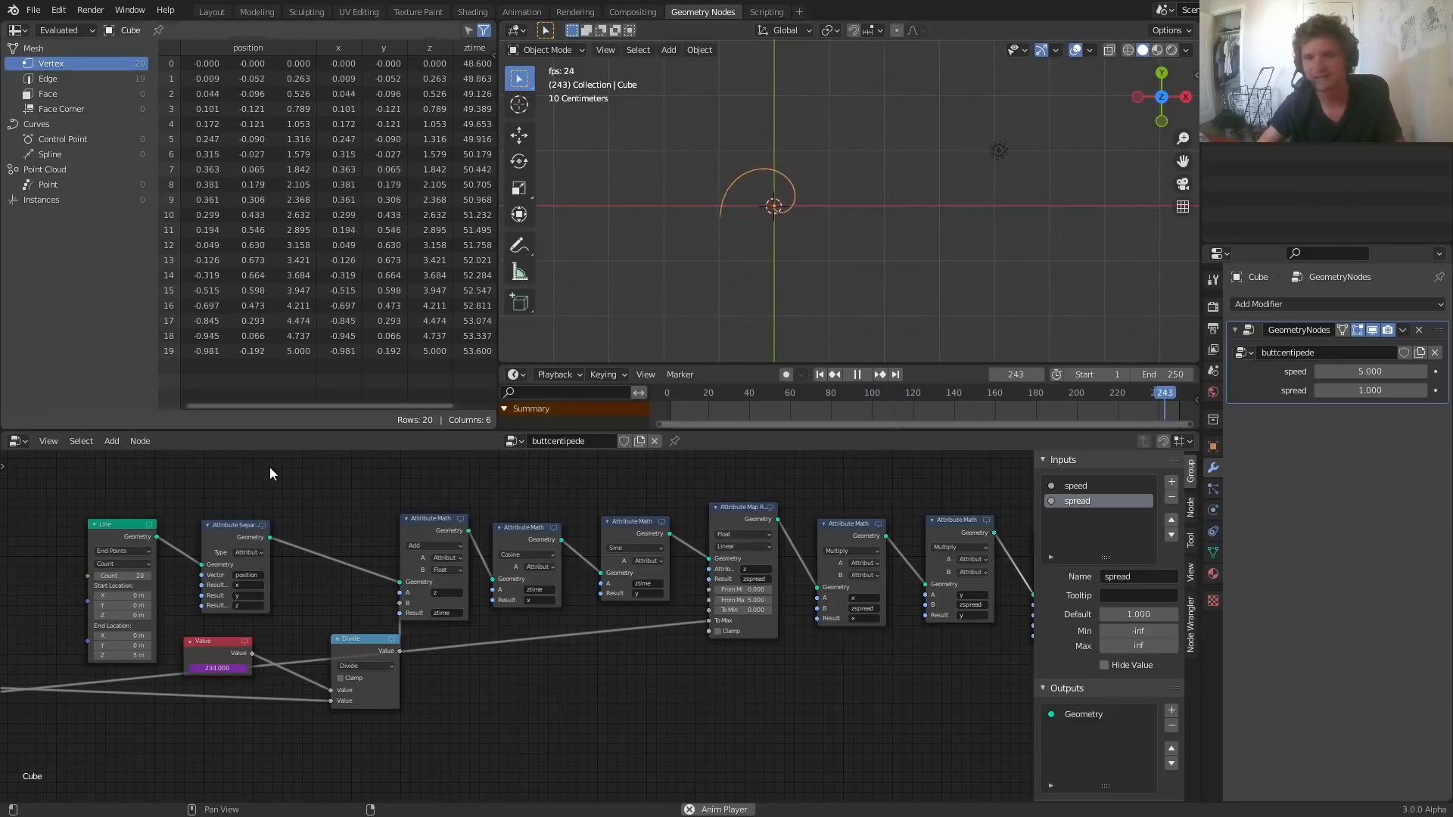
Step: Expose the Line node's Count as a modifier input by linking it to a new Group Input socket
{"action": "middle_click_drag", "start_coordinate": [188, 571], "coordinate": [603, 587]}
{"action": "scroll", "coordinate": [346, 723], "scroll_direction": "up", "scroll_amount": 3}
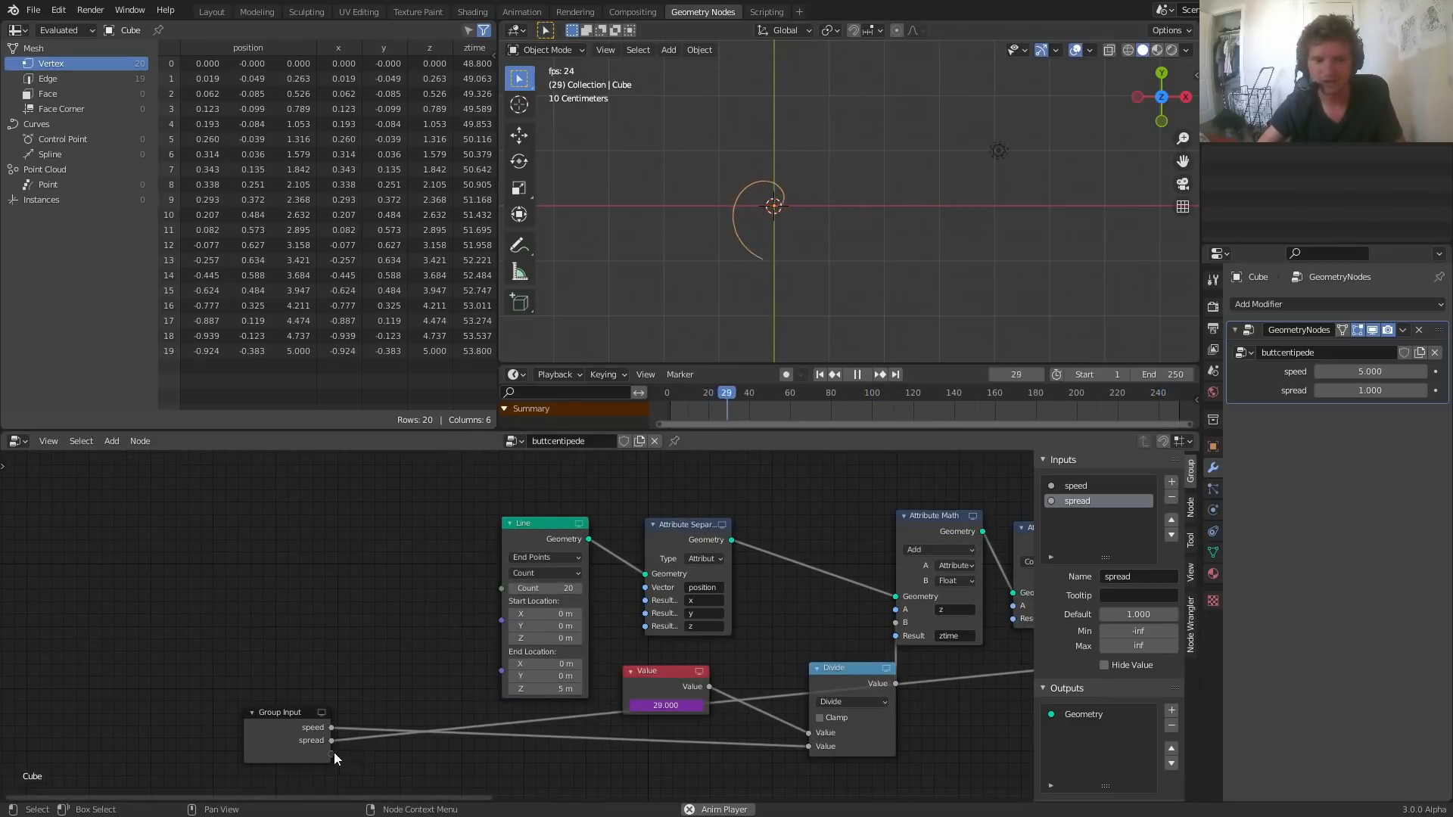
{"action": "left_click_drag", "start_coordinate": [331, 753], "coordinate": [501, 589]}
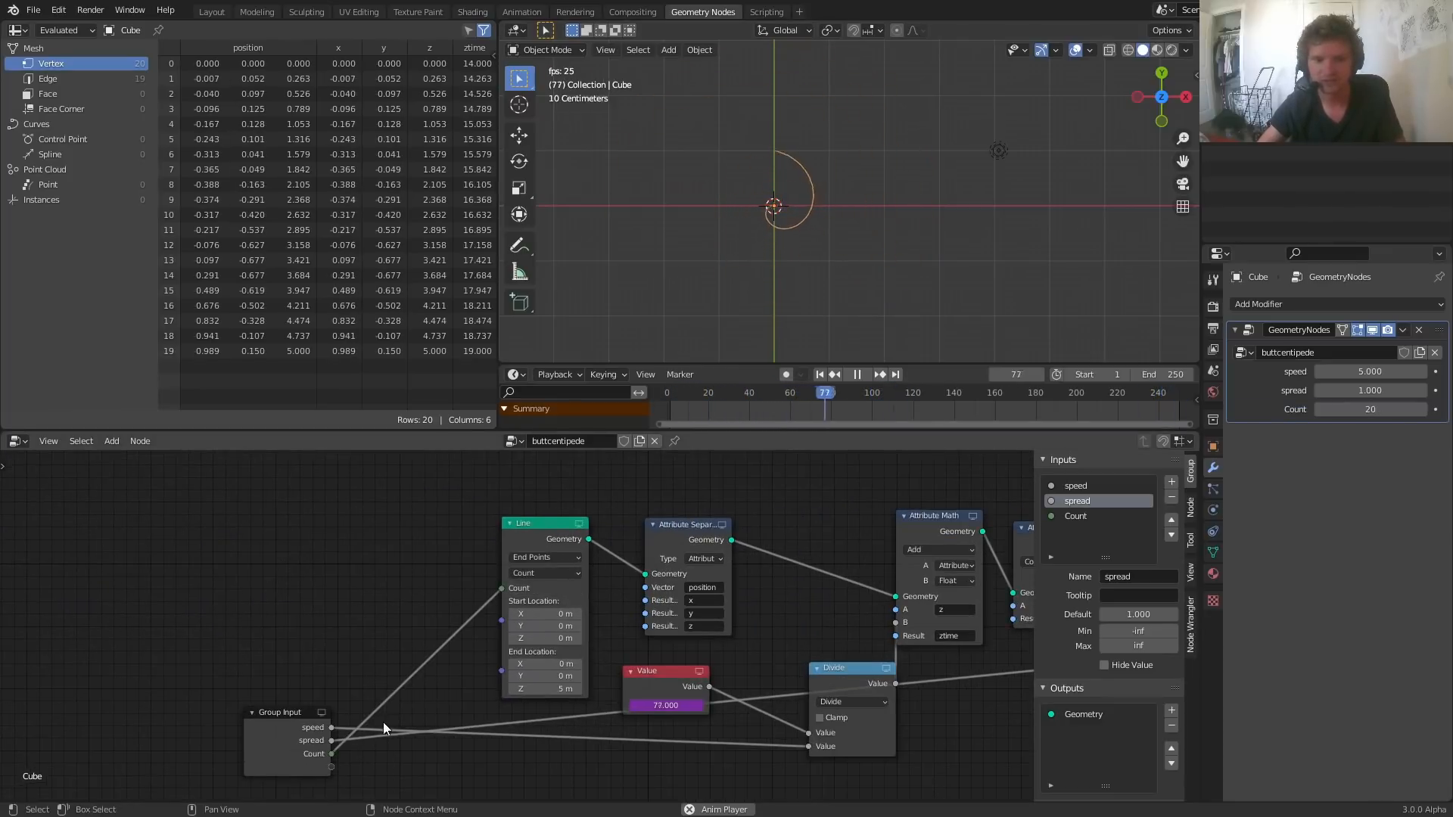
{"action": "left_click", "coordinate": [295, 736]}
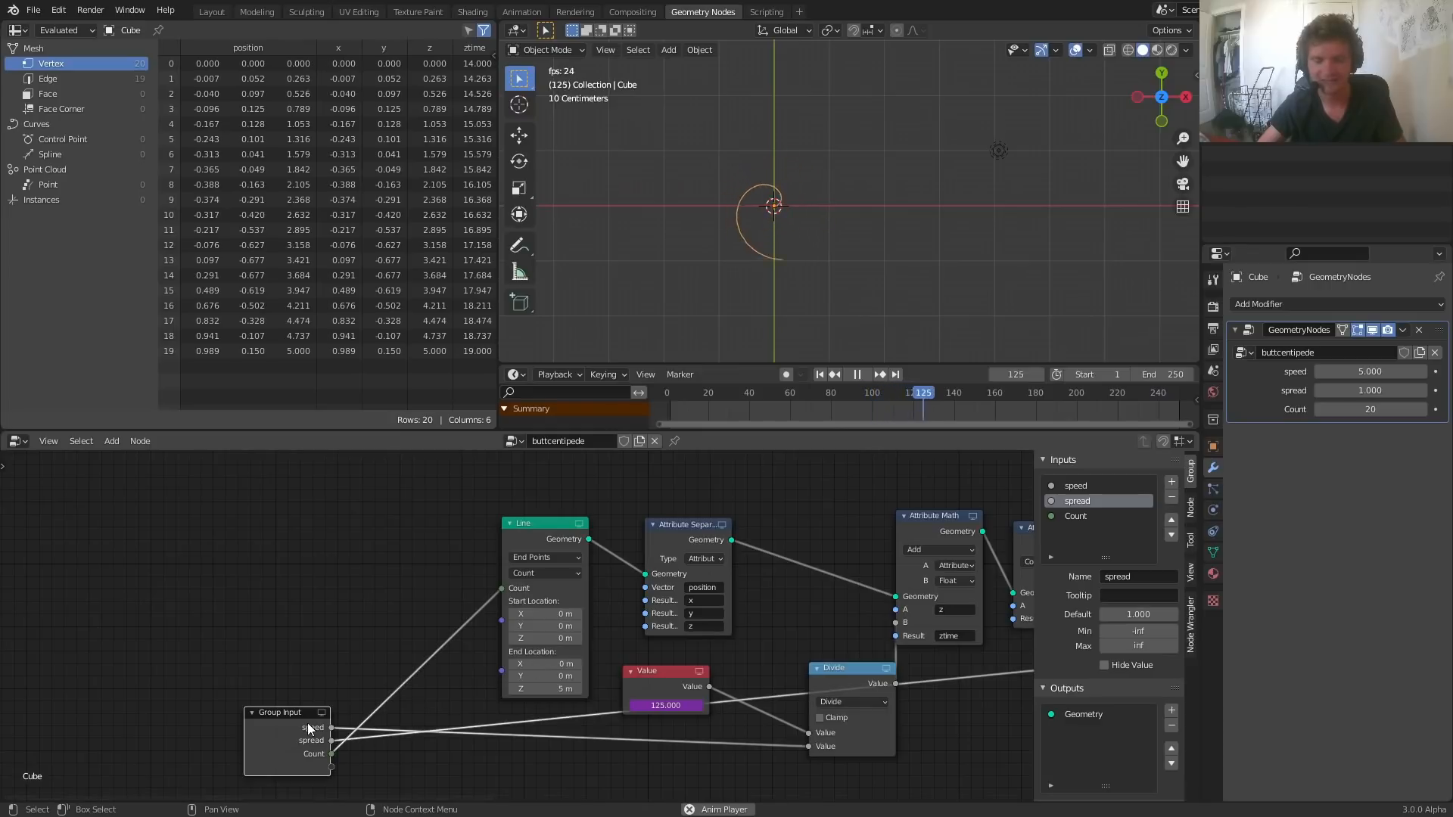
Step: Try modifier Count values of 11 and 101 on the animated curve, and set Count back to 20
{"action": "mouse_move", "coordinate": [1395, 407]}
{"action": "left_mouse_down"}
{"action": "mouse_move", "coordinate": [1340, 409]}
{"action": "mouse_move", "coordinate": [1366, 409]}
{"action": "left_mouse_up"}
{"action": "middle_click_drag", "start_coordinate": [900, 243], "coordinate": [954, 193]}
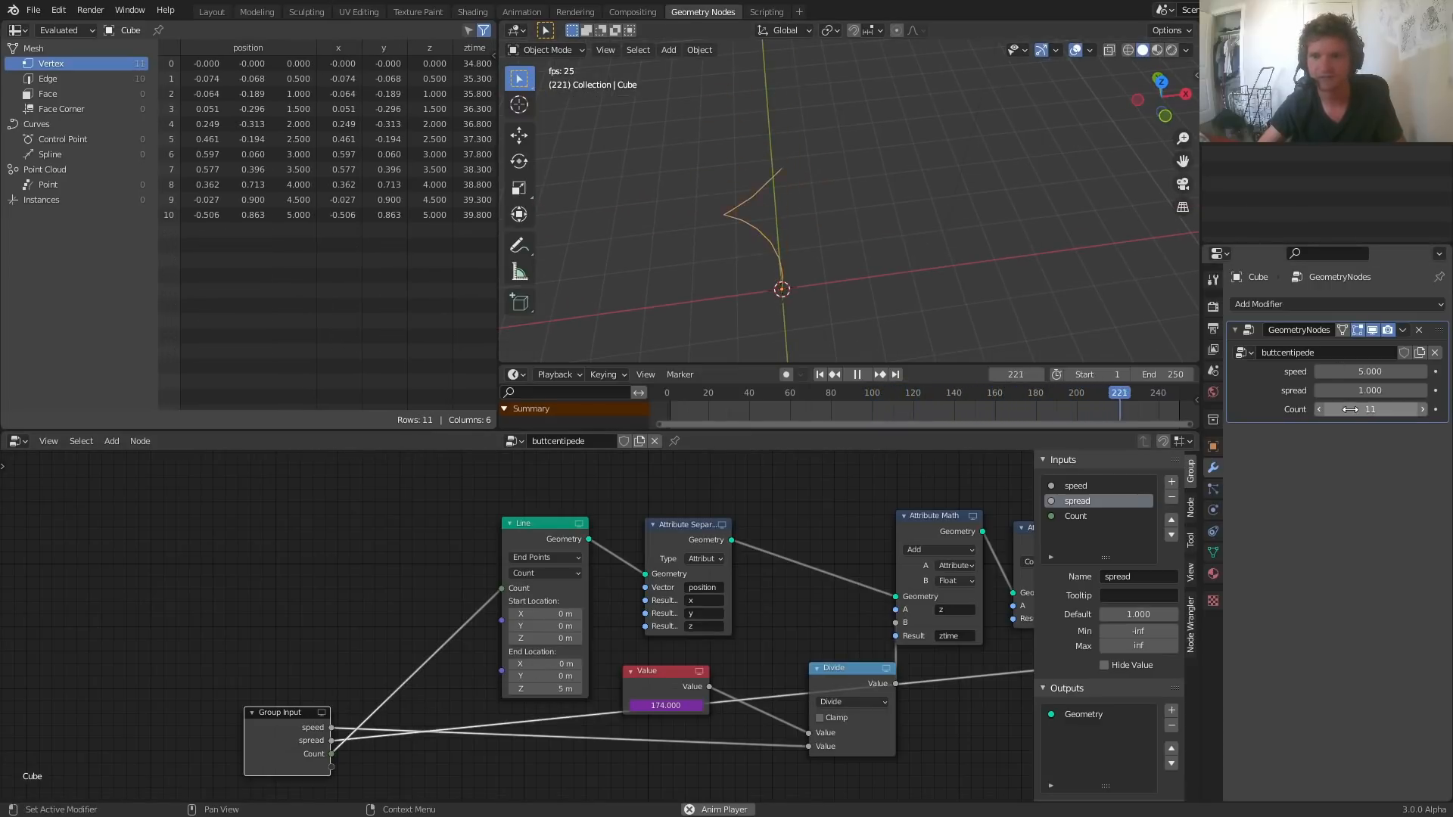
{"action": "left_click_drag", "start_coordinate": [1332, 409], "coordinate": [1400, 408]}
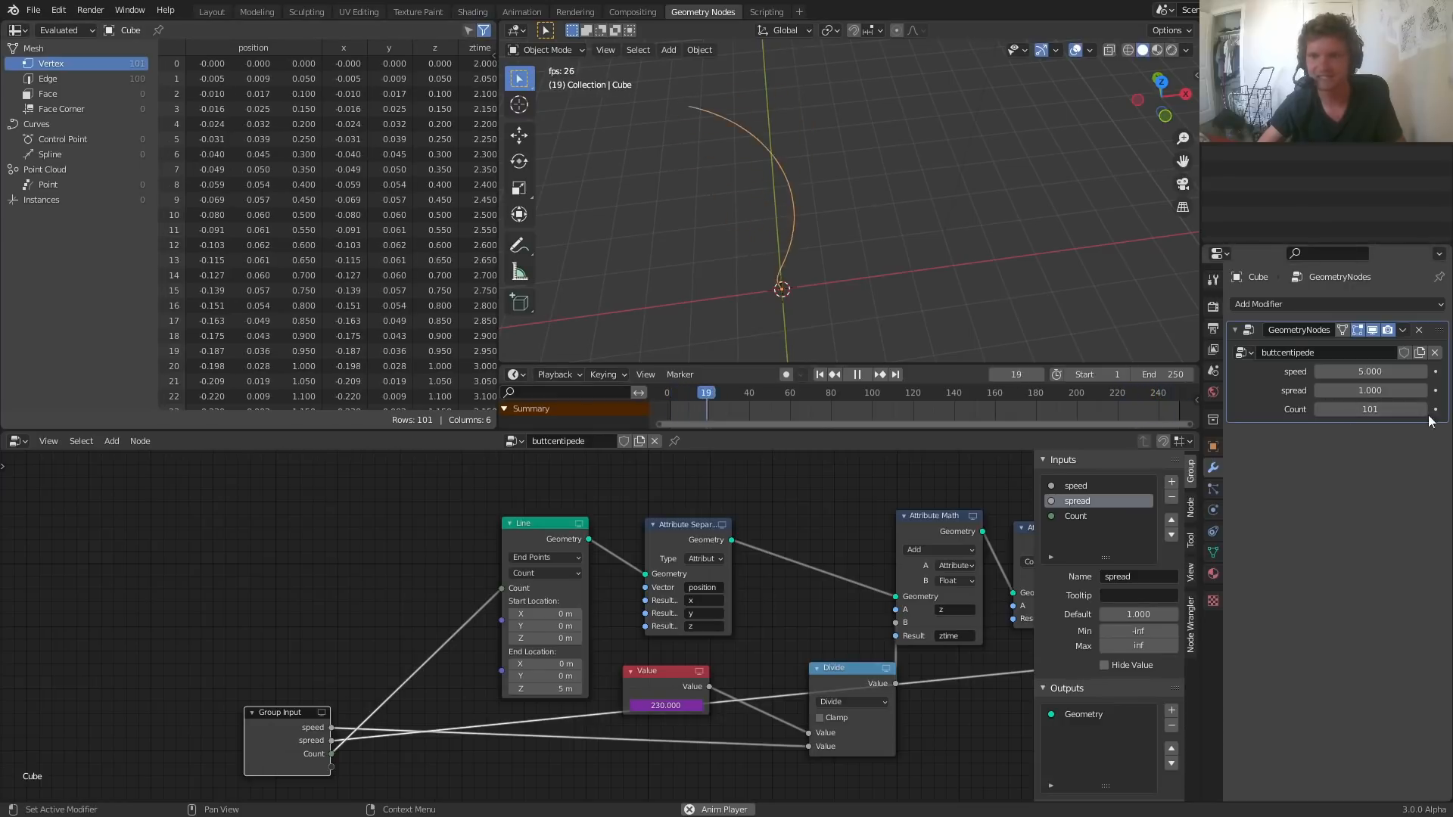
{"action": "left_click", "coordinate": [1370, 408]}
{"action": "type", "text": "2"}
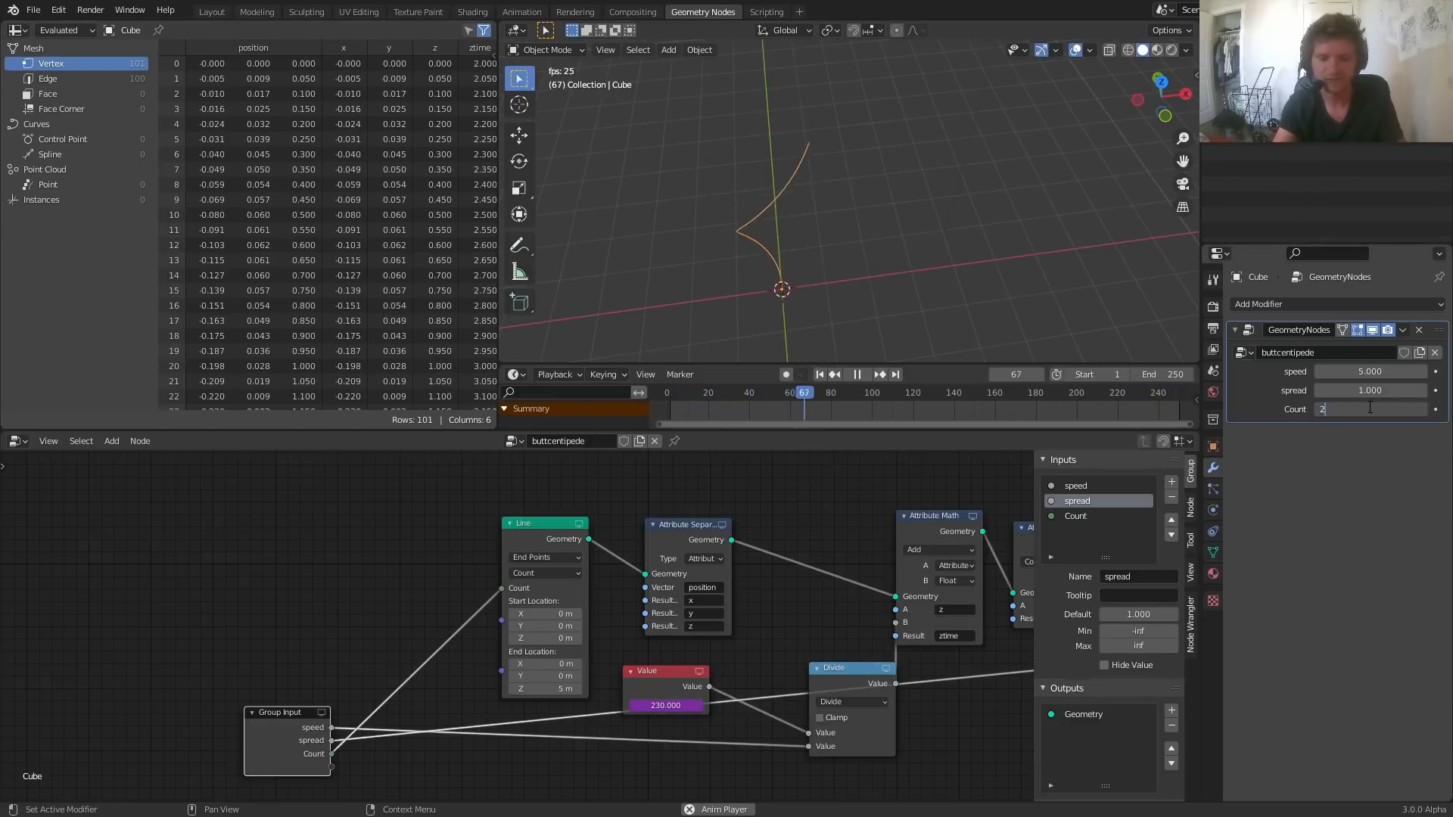
{"action": "type", "text": "0"}
{"action": "key", "text": "Return"}
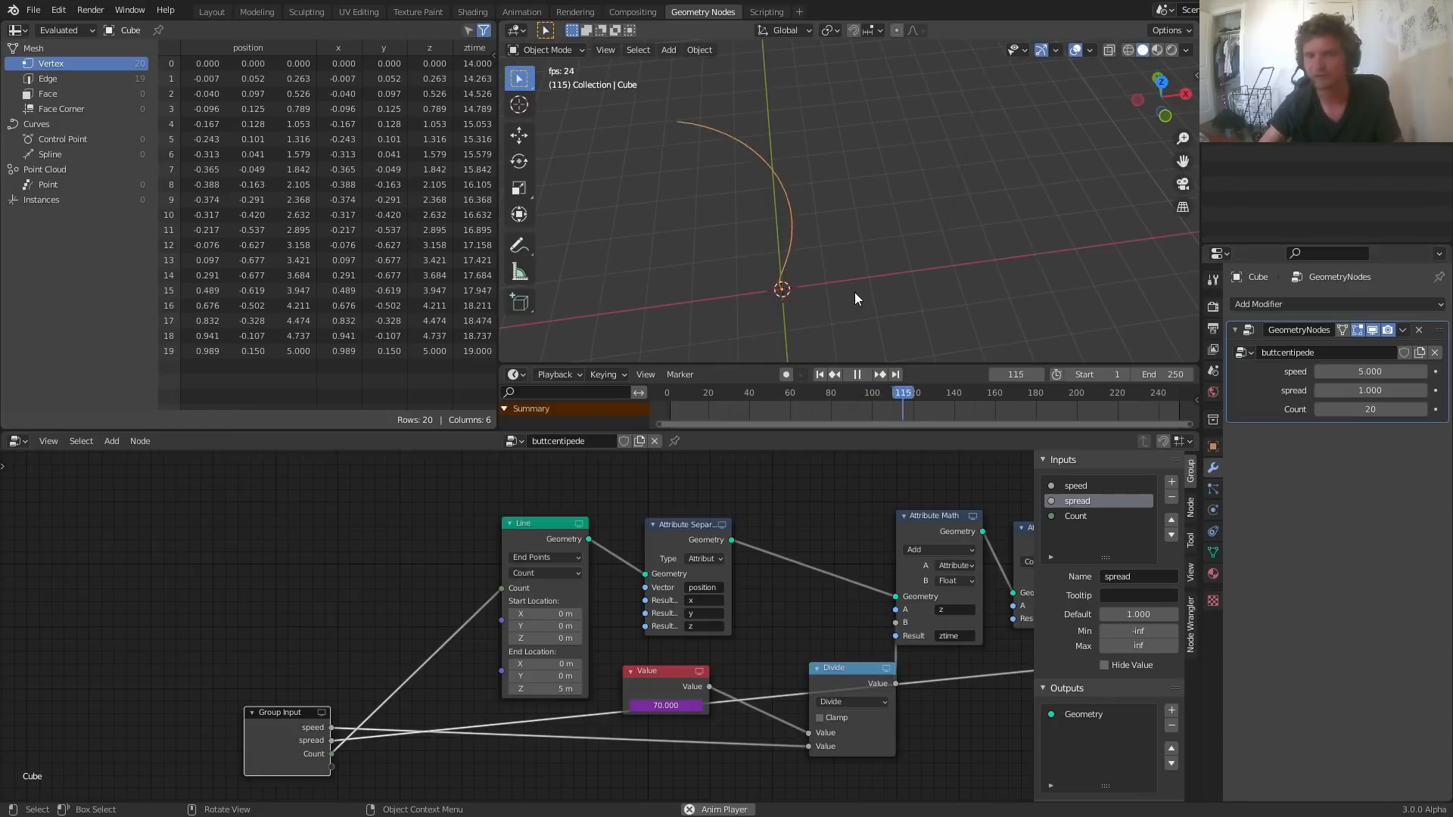
Step: Stop the animation playback and save the file
{"action": "scroll", "coordinate": [840, 252], "scroll_direction": "down", "scroll_amount": 1}
{"action": "key", "text": "space"}
{"action": "scroll", "coordinate": [887, 592], "scroll_direction": "down", "scroll_amount": 5}
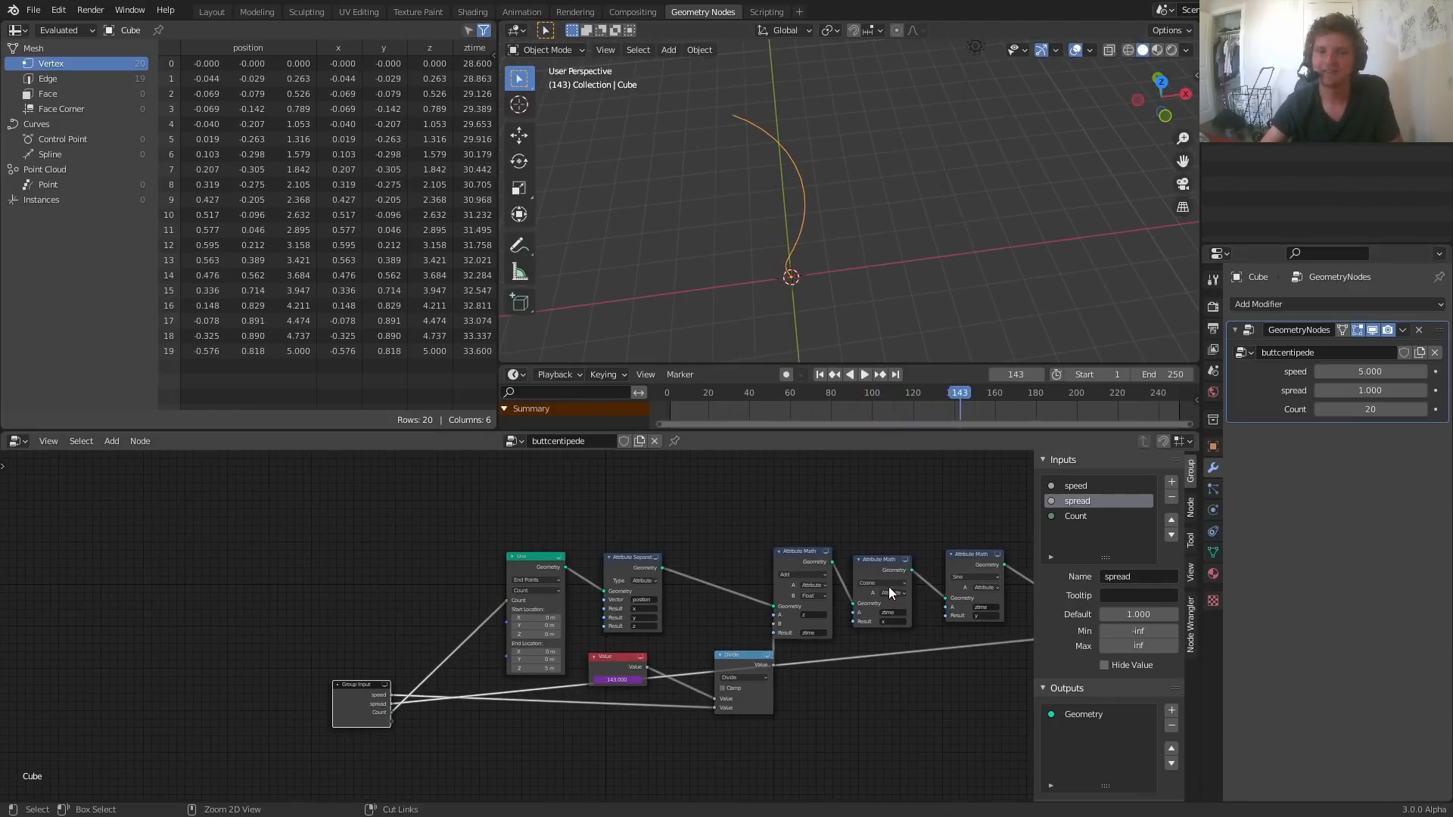
{"action": "key", "text": "ctrl+s"}
Step: Play the animation and review the curve's motion and the node chain from Group Input to Group Output
{"action": "middle_click_drag", "start_coordinate": [889, 588], "coordinate": [538, 547]}
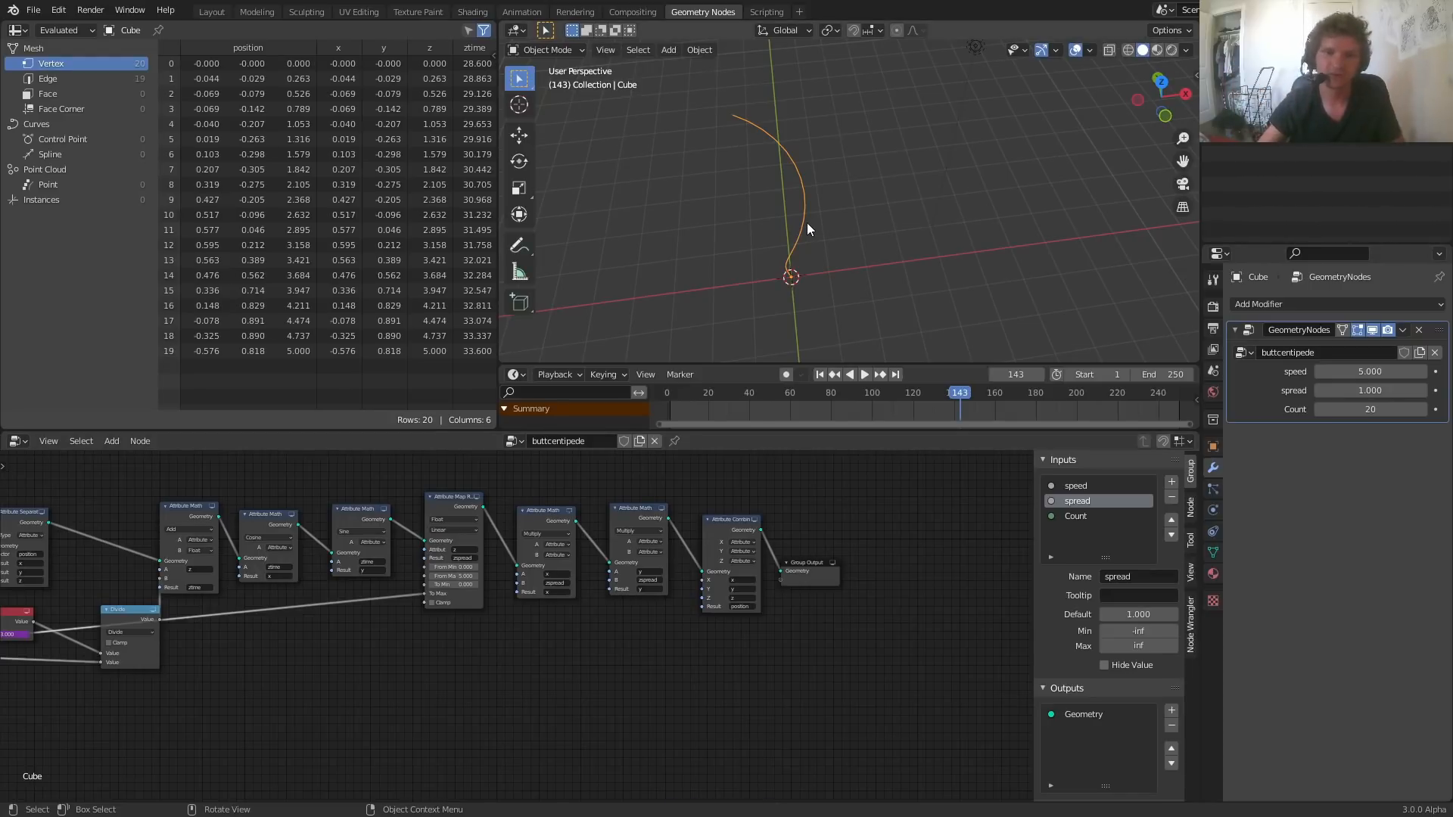
{"action": "key", "text": "space"}
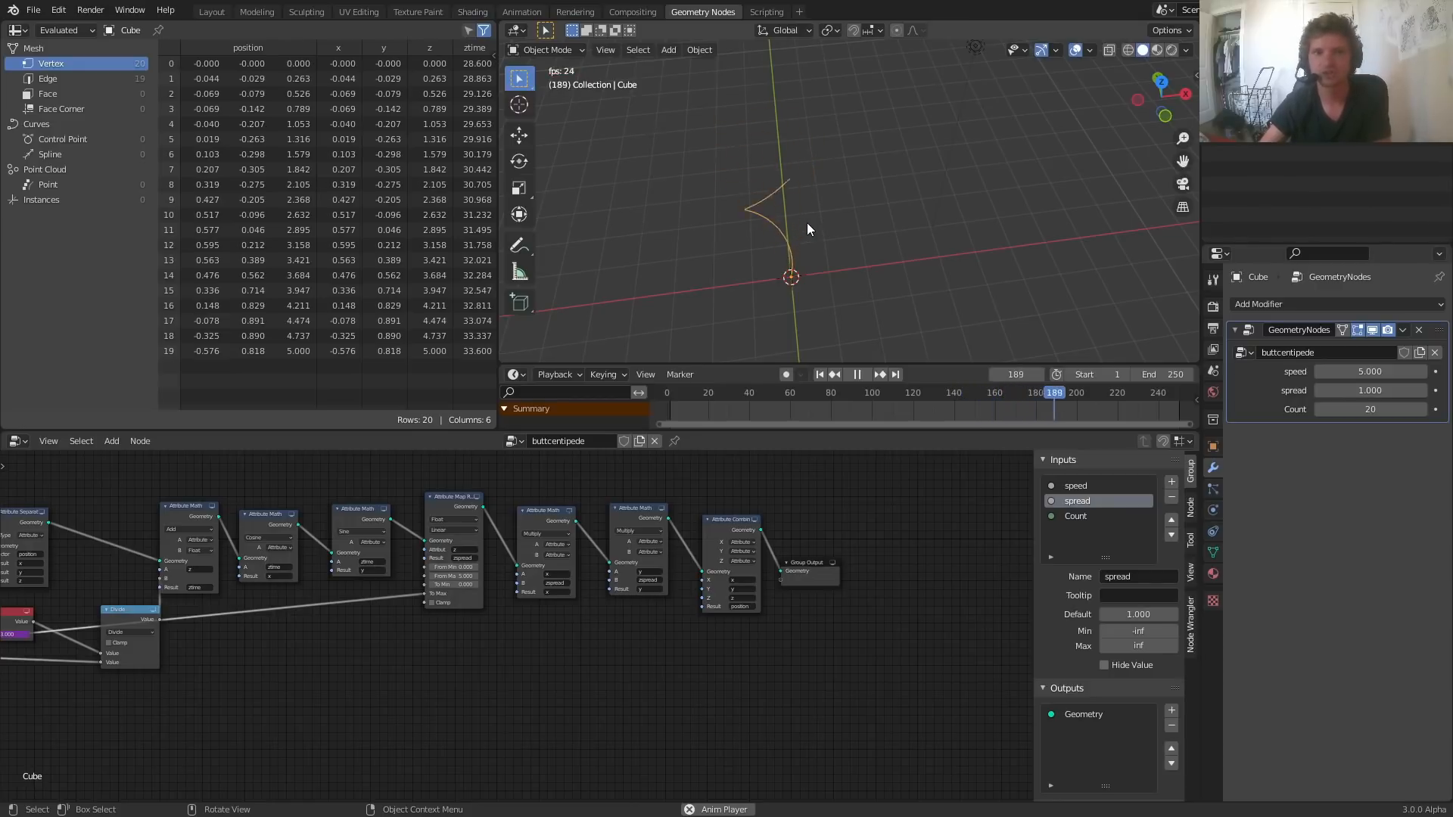
{"action": "scroll", "coordinate": [760, 247], "scroll_direction": "up", "scroll_amount": 2}
{"action": "middle_click_drag", "start_coordinate": [760, 247], "coordinate": [762, 192]}
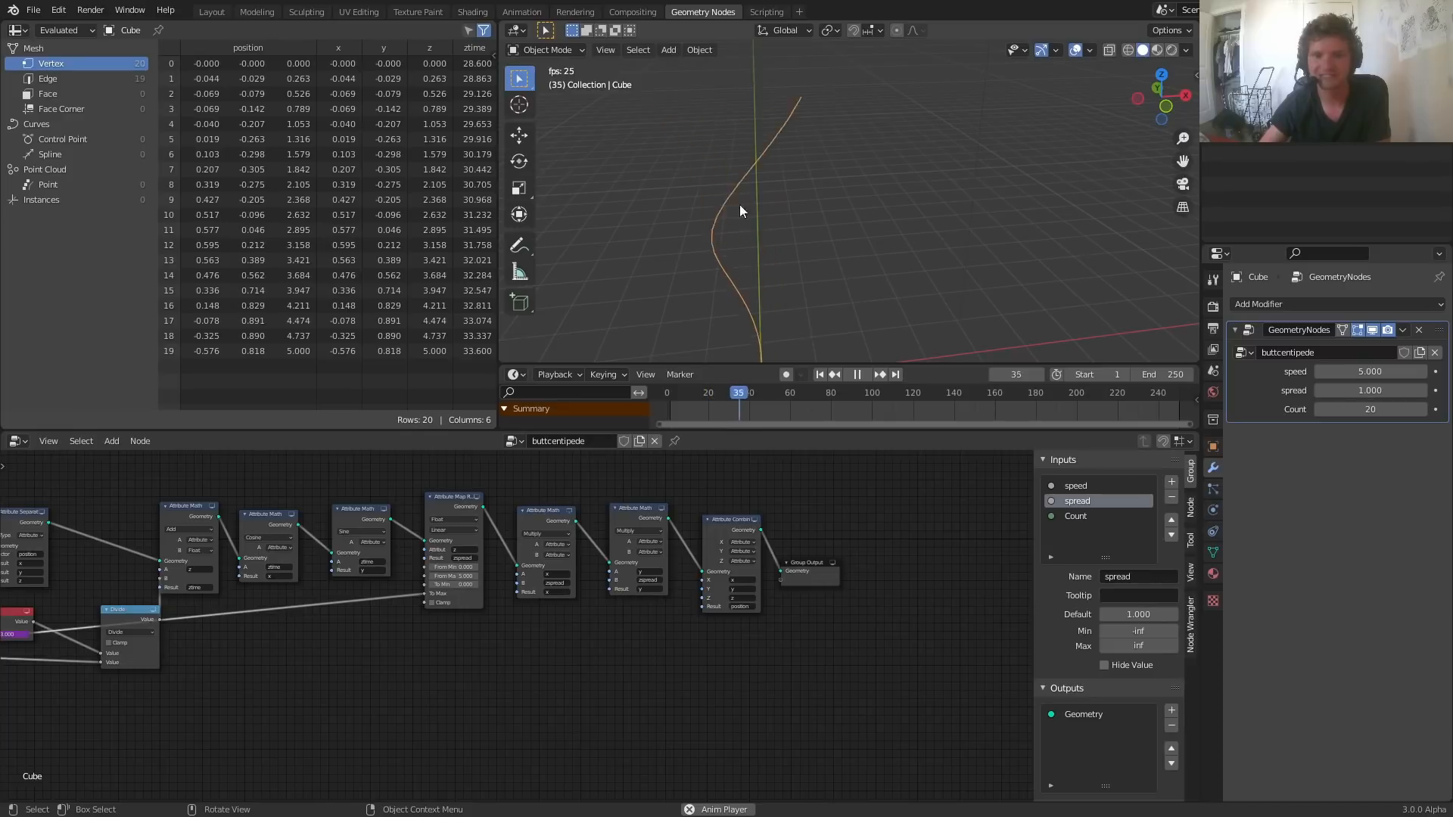
{"action": "middle_click_drag", "start_coordinate": [160, 628], "coordinate": [702, 570]}
{"action": "scroll", "coordinate": [702, 571], "scroll_direction": "up", "scroll_amount": 4}
{"action": "middle_click_drag", "start_coordinate": [233, 619], "coordinate": [270, 674]}
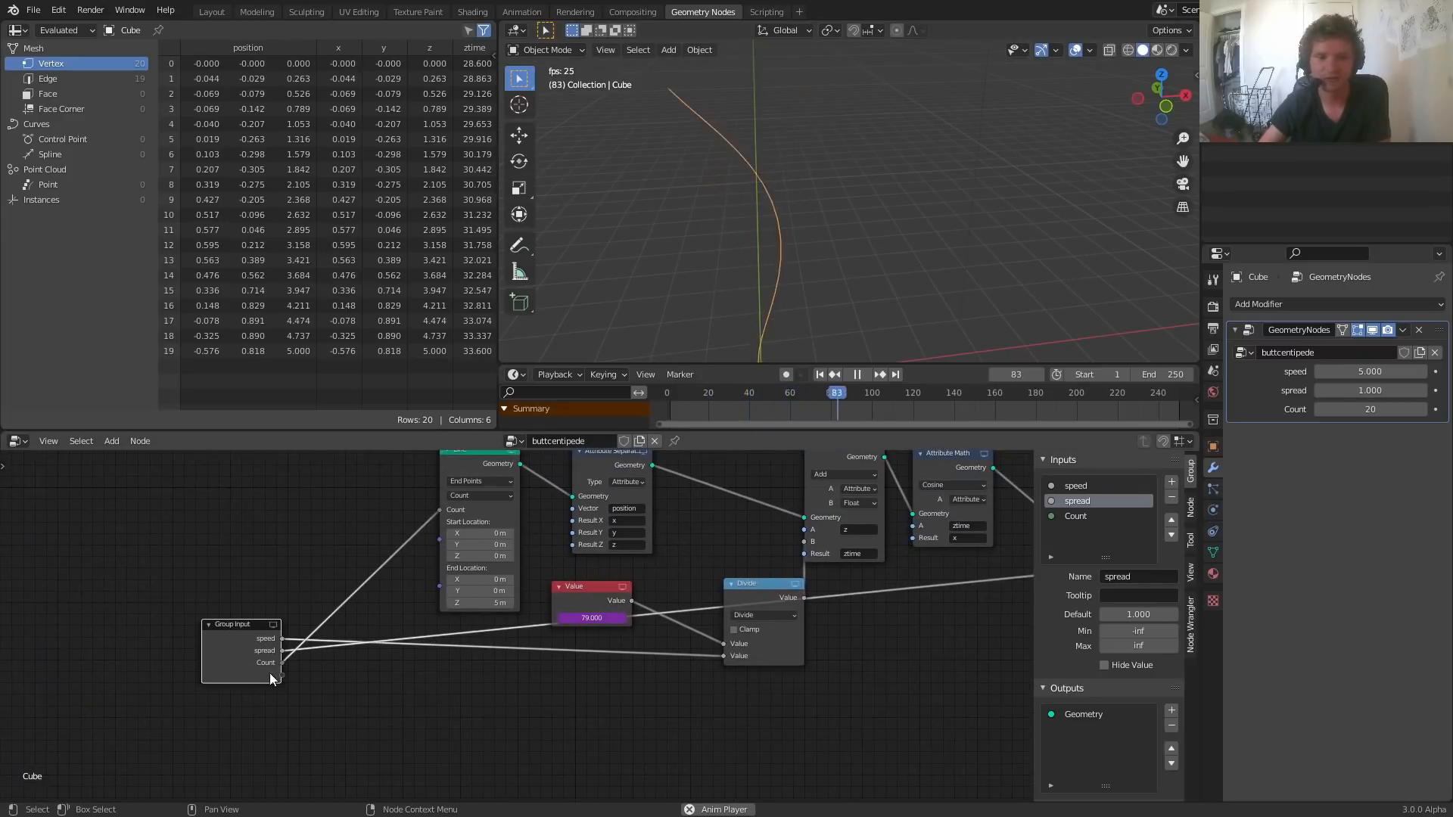
{"action": "middle_click_drag", "start_coordinate": [796, 630], "coordinate": [407, 642]}
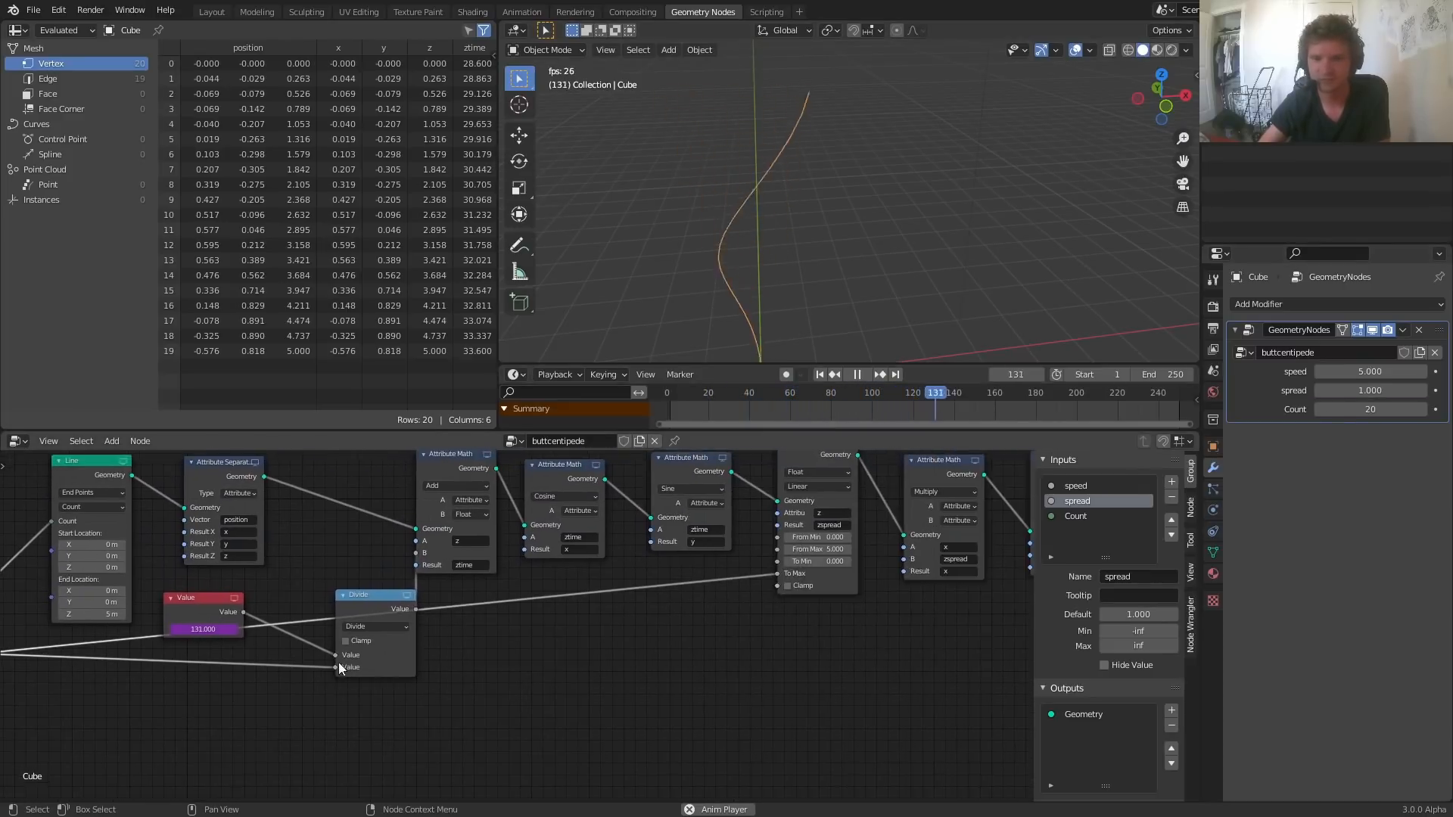
Step: Try a modifier Count of 5 and undo it
{"action": "left_click", "coordinate": [1354, 409]}
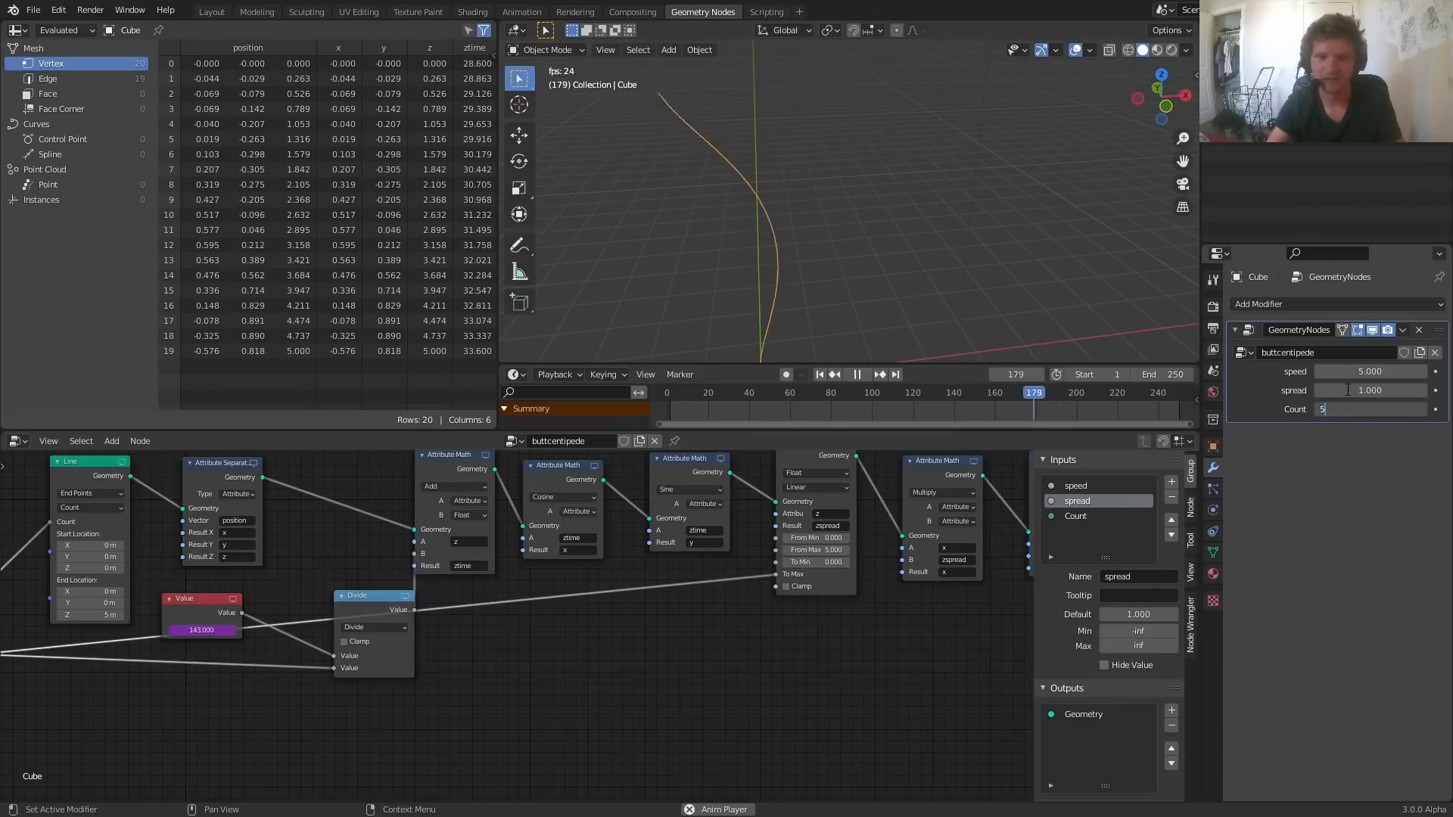
{"action": "type", "text": "5"}
{"action": "key", "text": "Return"}
{"action": "key", "text": "ctrl+z"}
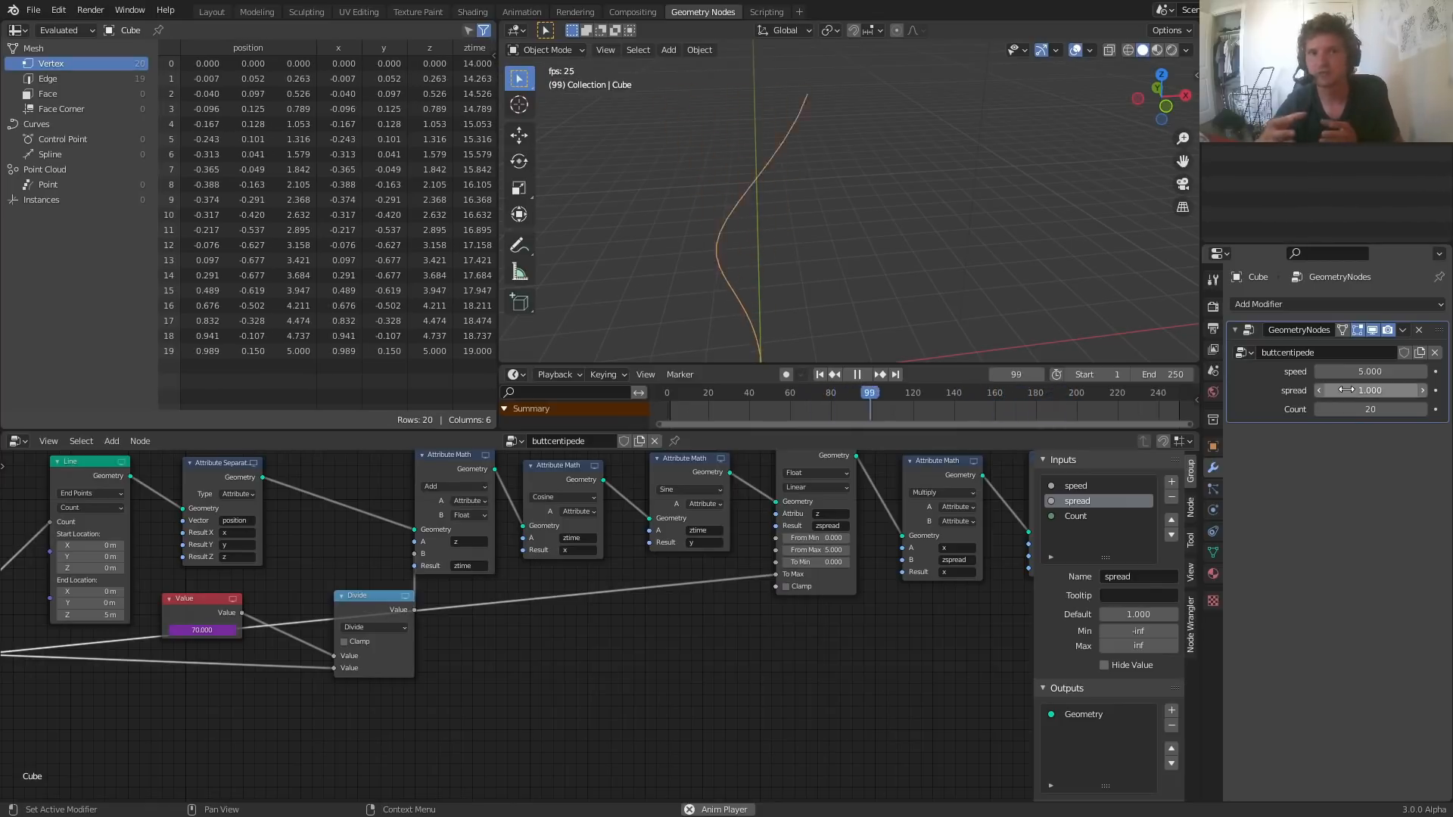
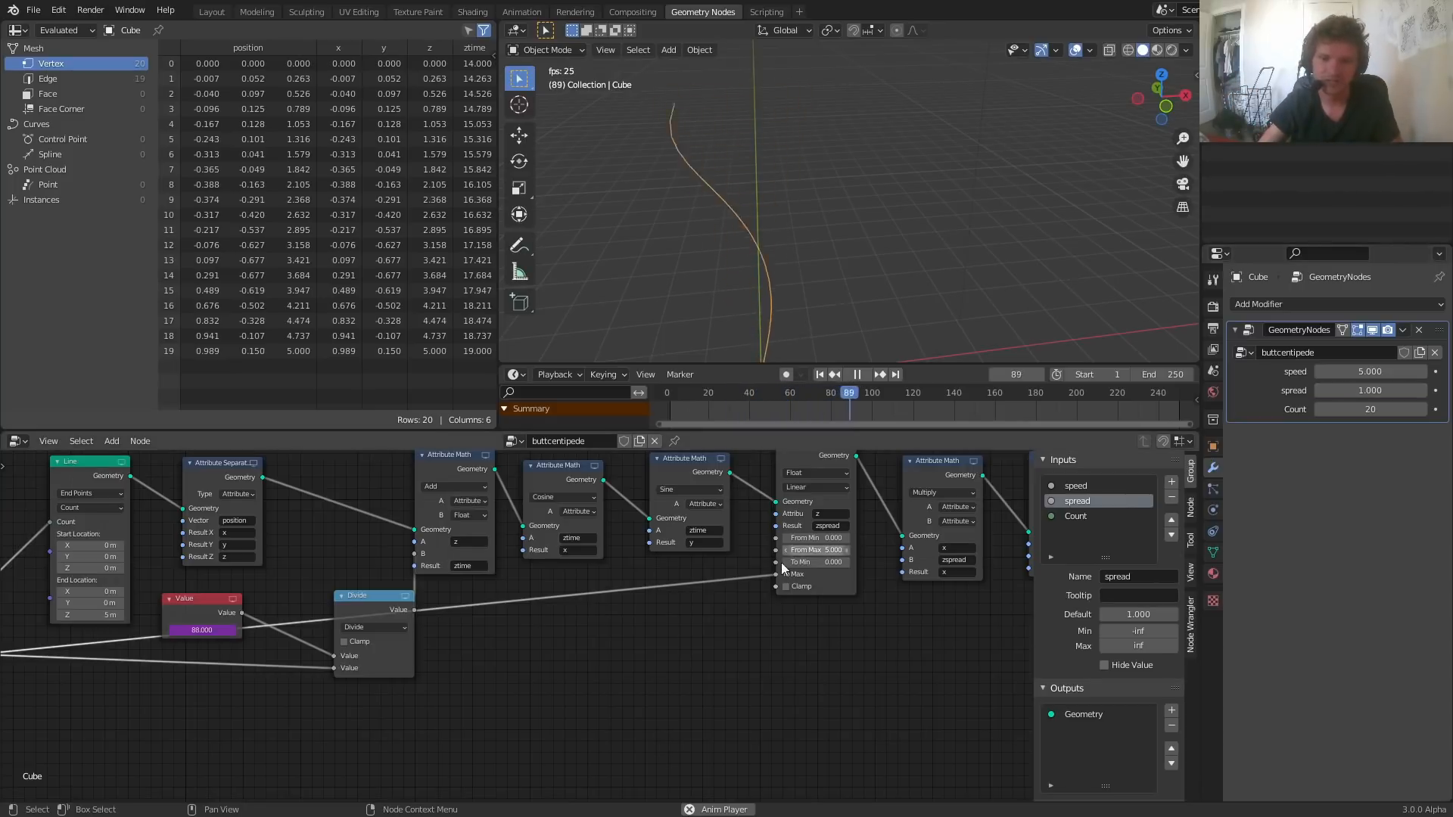
Step: Stop playback and insert a Point Instance node between the Attribute Combine XYZ and Group Output nodes
{"action": "middle_click_drag", "start_coordinate": [781, 562], "coordinate": [258, 587]}
{"action": "key", "text": "space"}
{"action": "middle_click_drag", "start_coordinate": [796, 638], "coordinate": [604, 647]}
{"action": "left_click_drag", "start_coordinate": [603, 647], "coordinate": [784, 593]}
{"action": "key", "text": "shift+a"}
{"action": "left_click", "coordinate": [672, 525]}
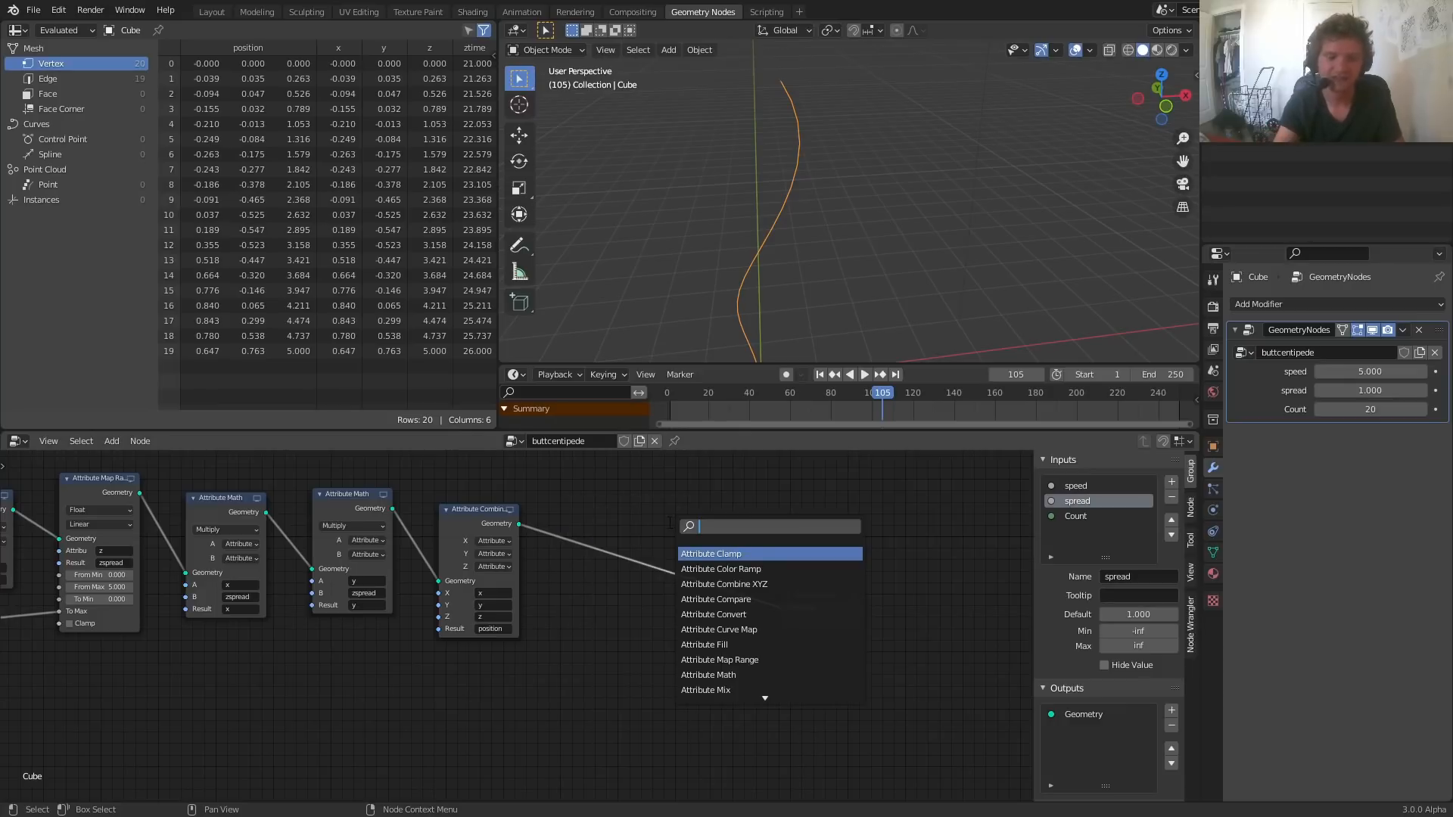
{"action": "type", "text": "point ins"}
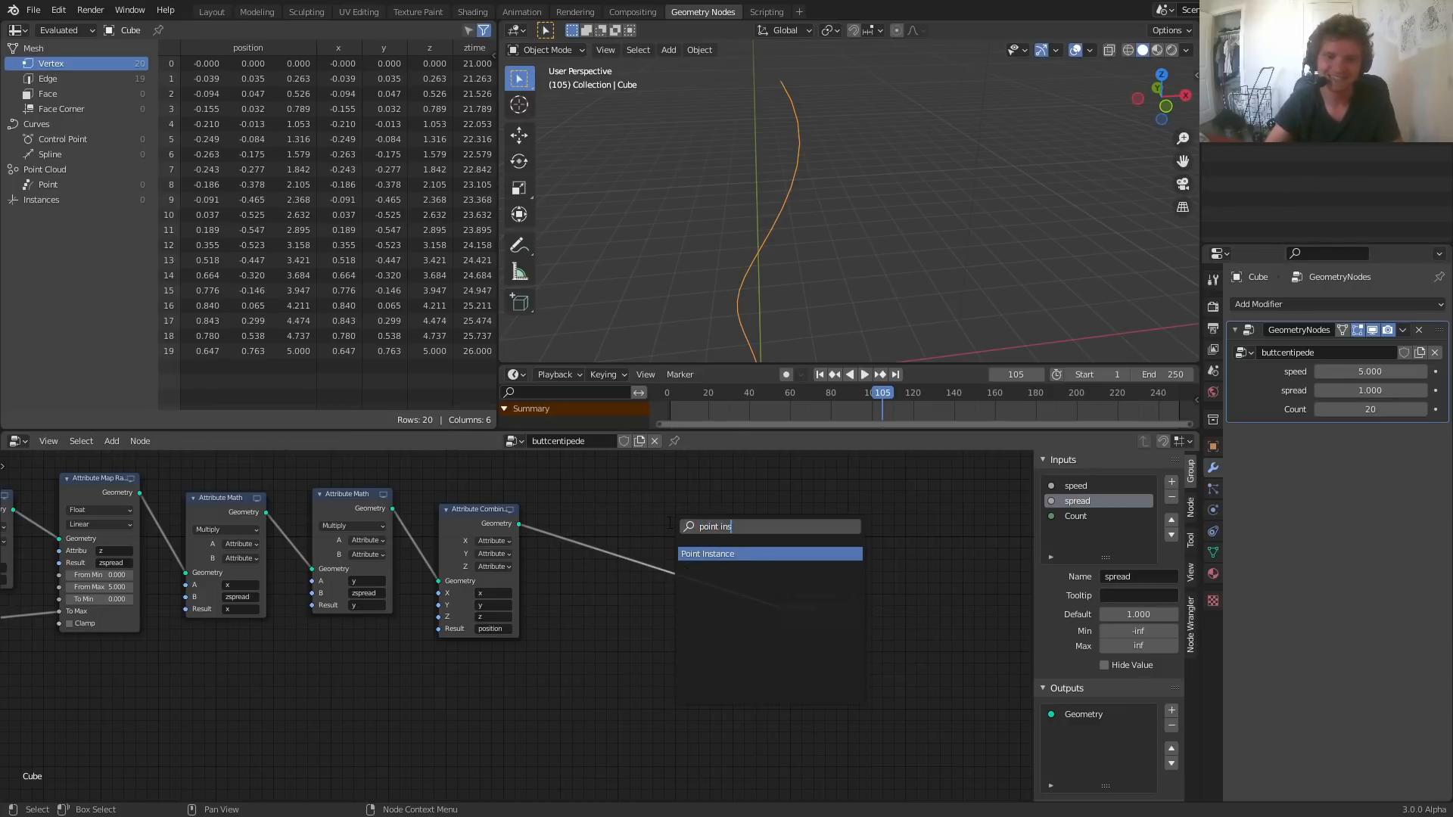
{"action": "key", "text": "Return"}
{"action": "left_click", "coordinate": [538, 513]}
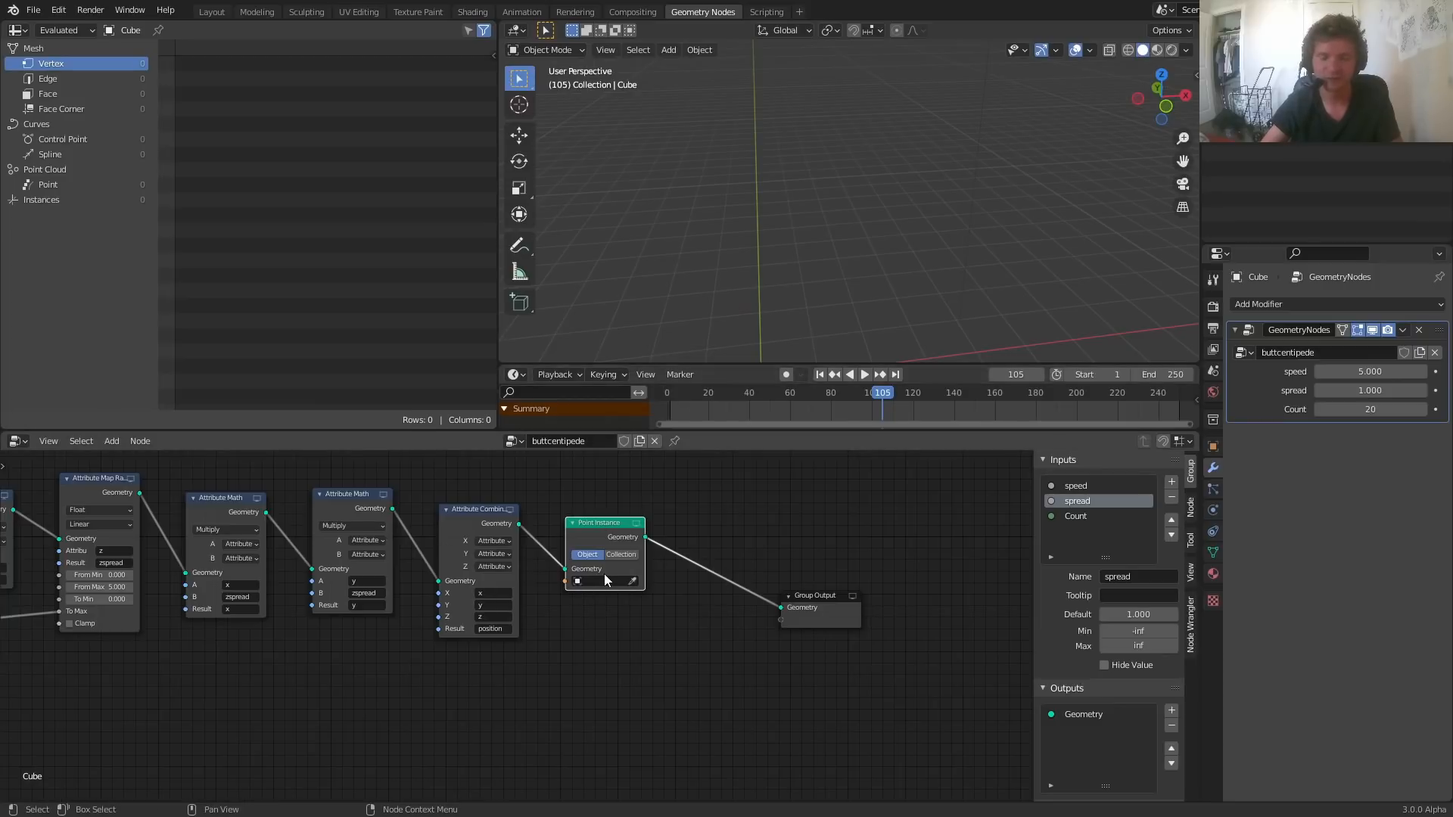
Step: Set the Point Instance node's object to Light
{"action": "scroll", "coordinate": [605, 573], "scroll_direction": "up", "scroll_amount": 5}
{"action": "middle_click_drag", "start_coordinate": [516, 457], "coordinate": [500, 547]}
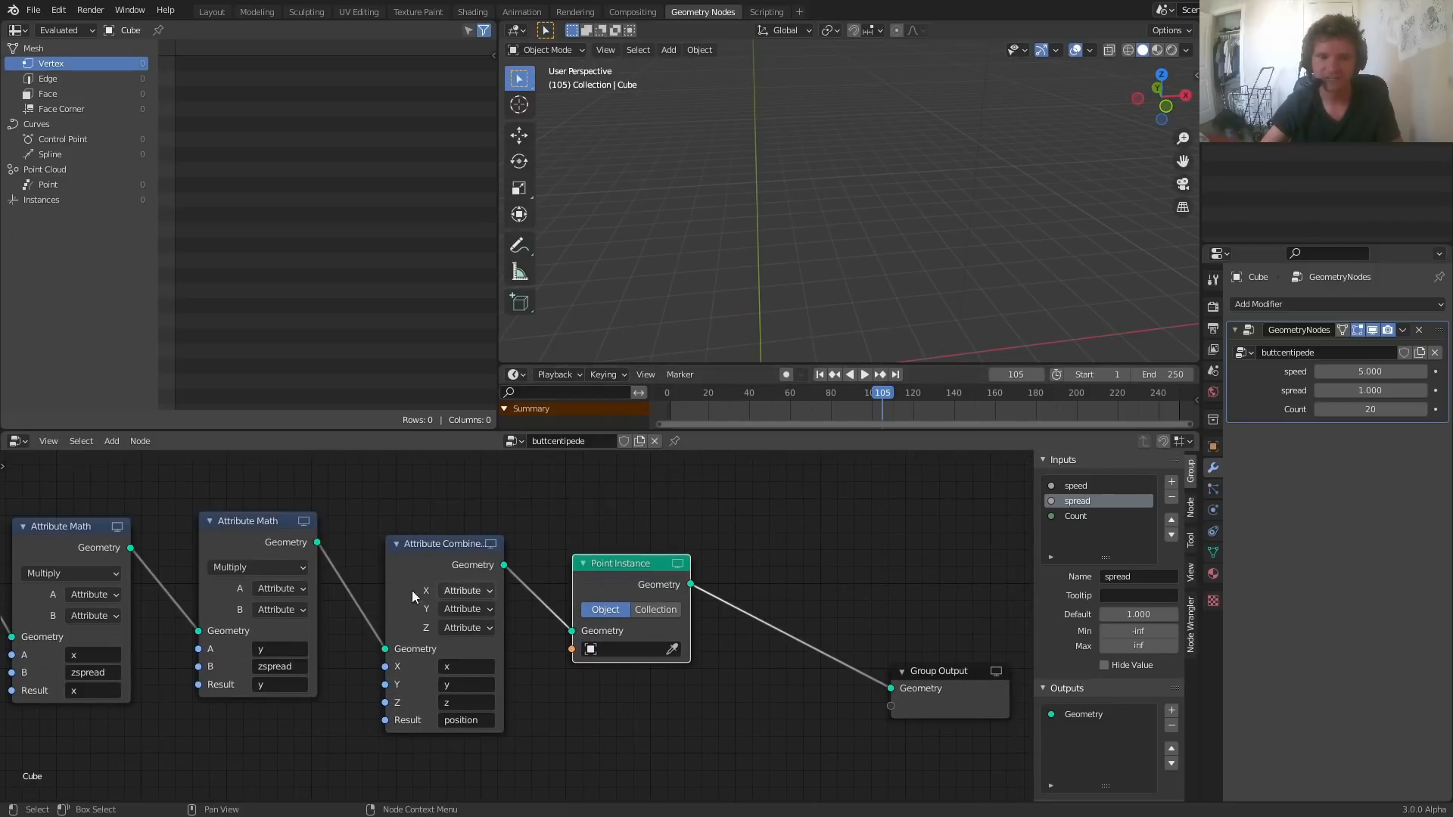
{"action": "left_click", "coordinate": [619, 647]}
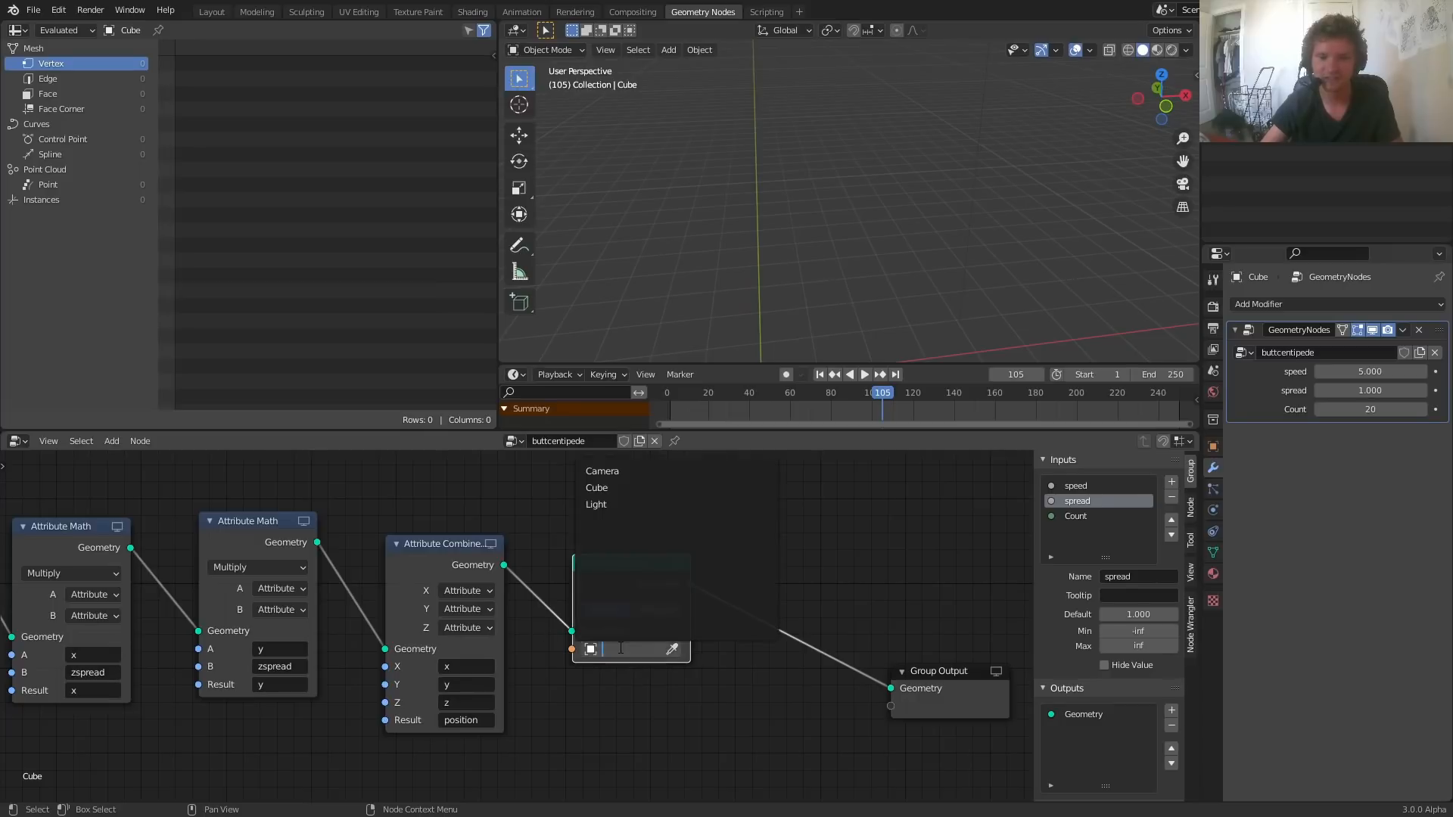
{"action": "left_click", "coordinate": [771, 715]}
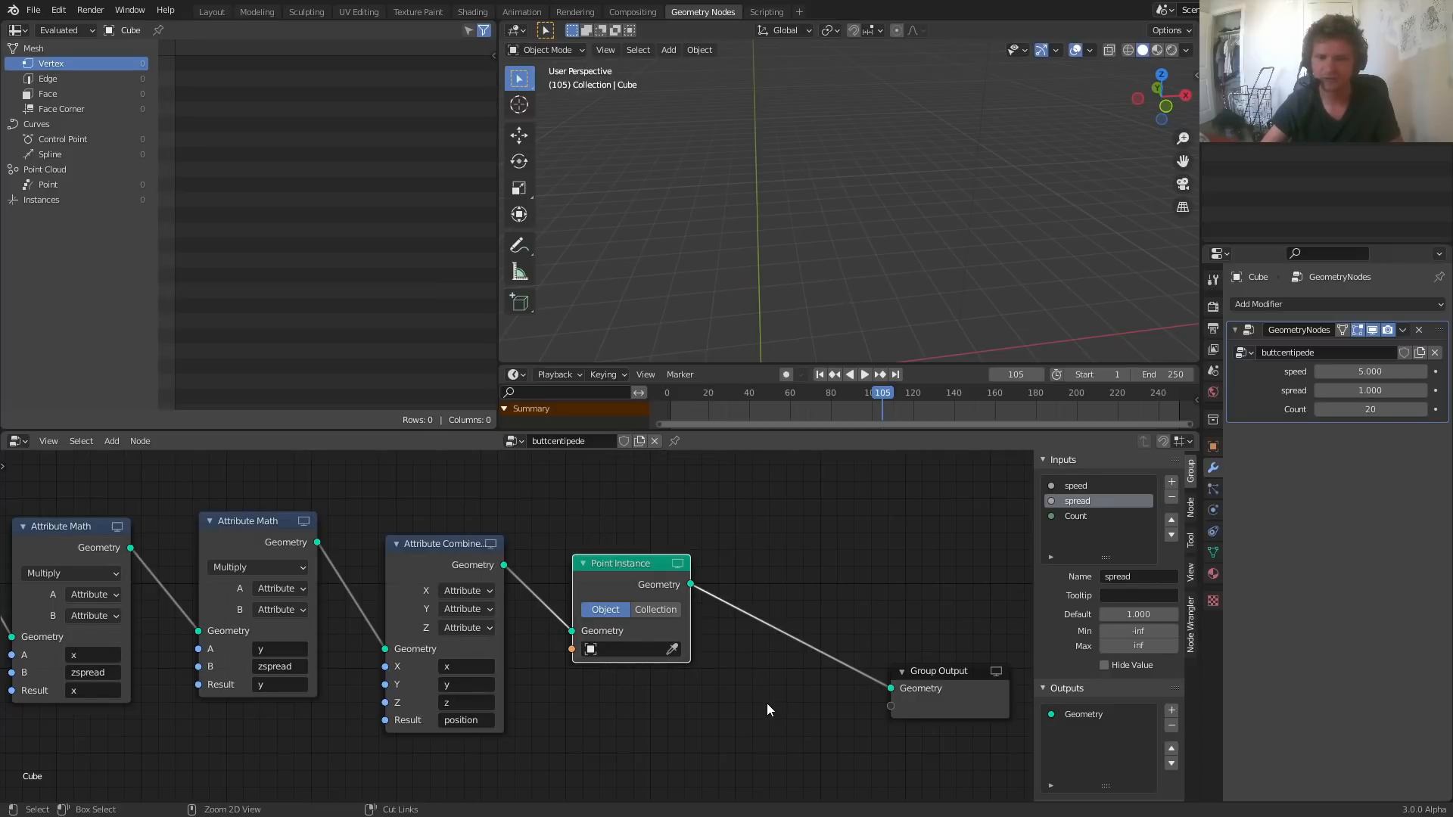
{"action": "left_click", "coordinate": [635, 655]}
{"action": "left_click", "coordinate": [628, 506]}
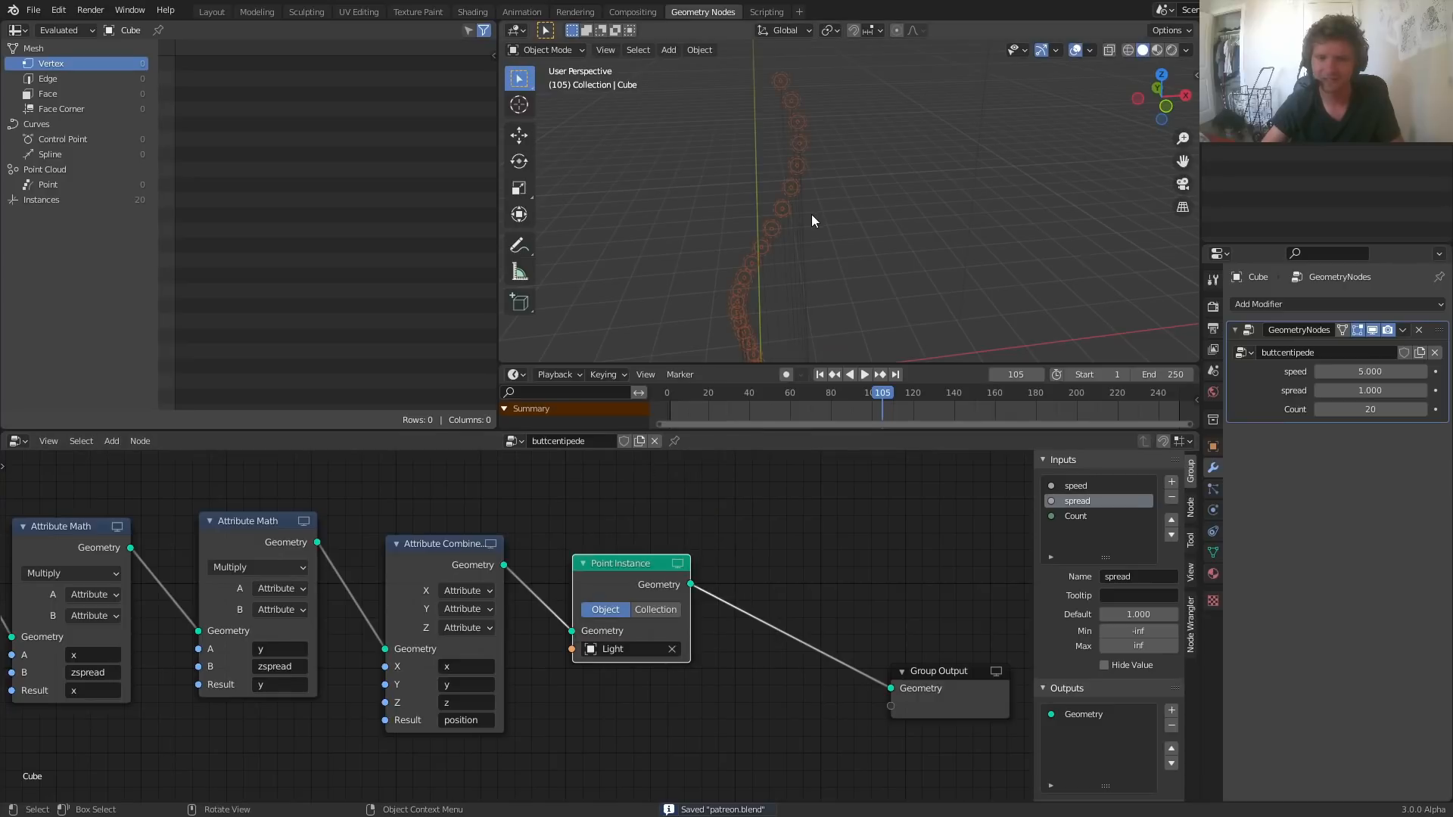
Step: Play the animation, try Camera as the Point Instance node's object, clear the object and stop playback
{"action": "key", "text": "space"}
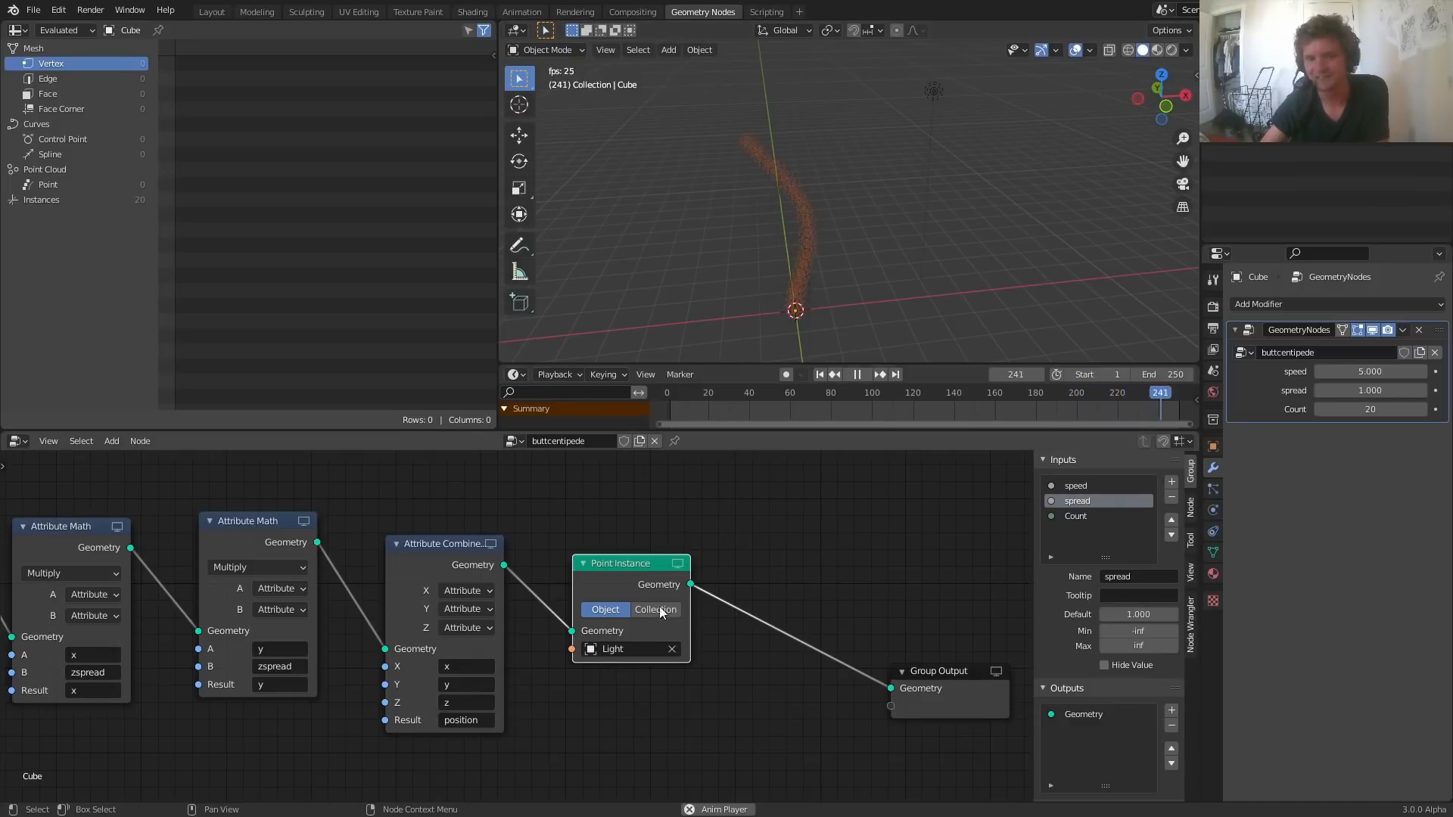
{"action": "left_click", "coordinate": [620, 648]}
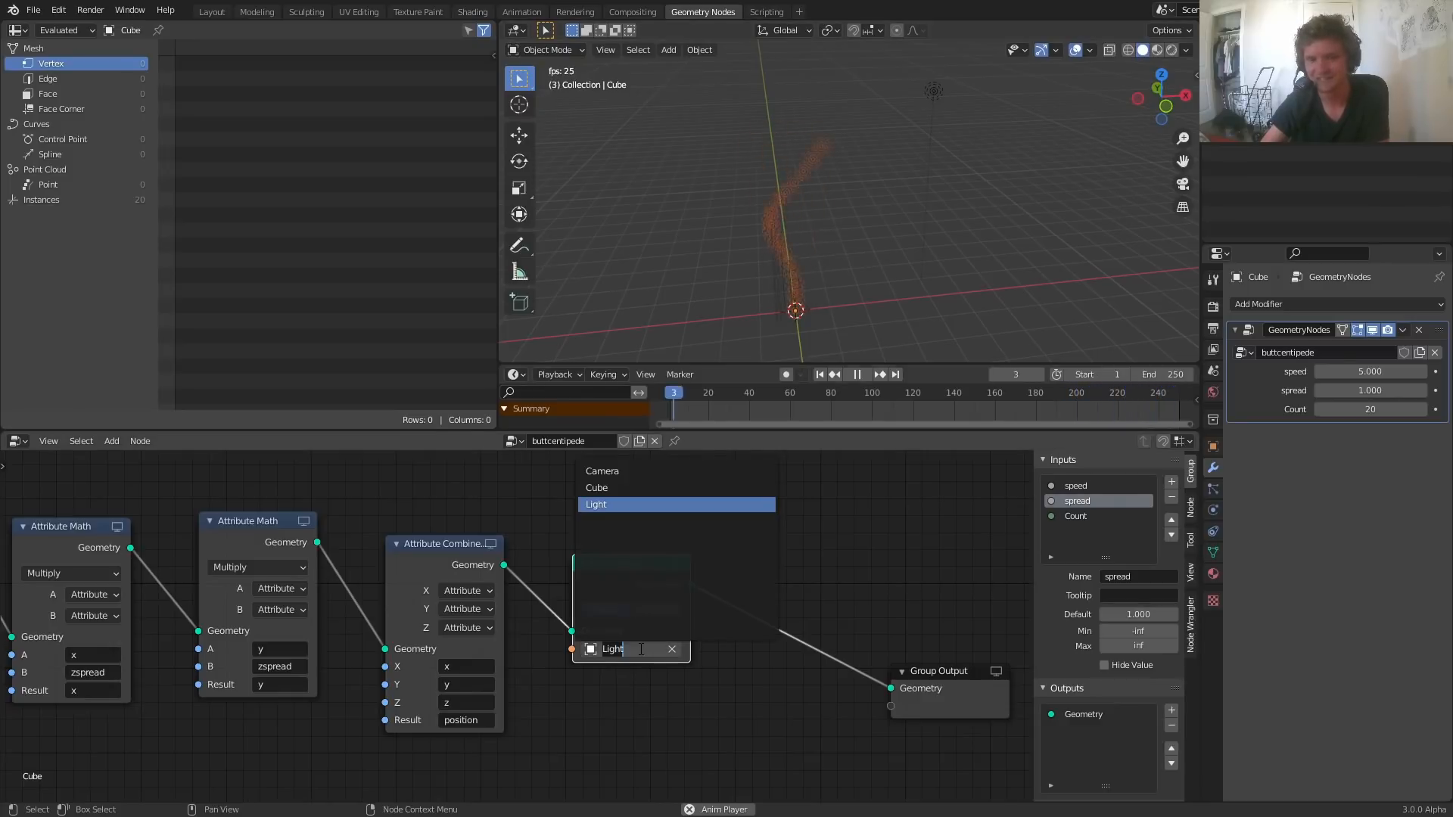
{"action": "left_click", "coordinate": [624, 471]}
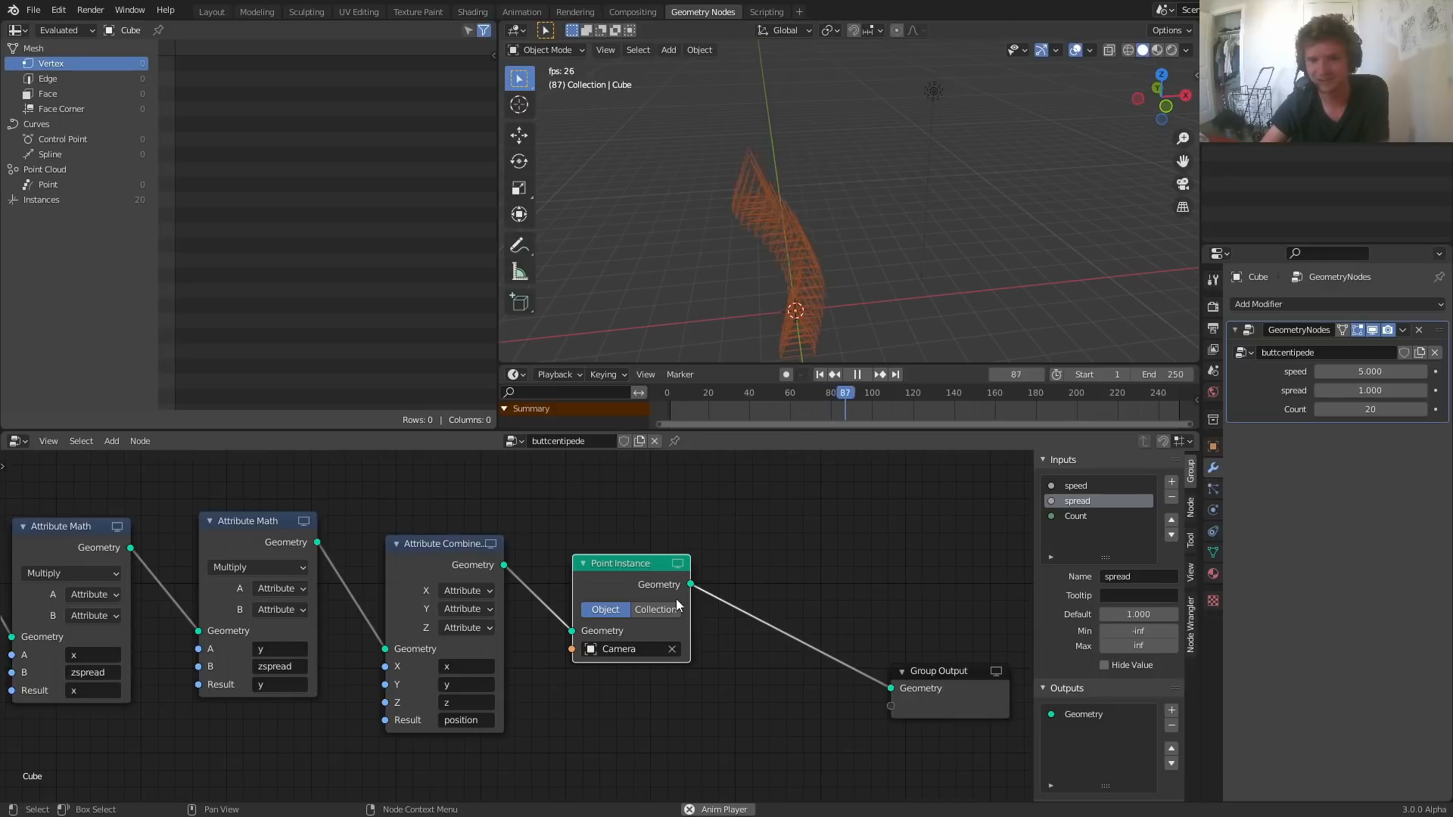
{"action": "left_click", "coordinate": [671, 649]}
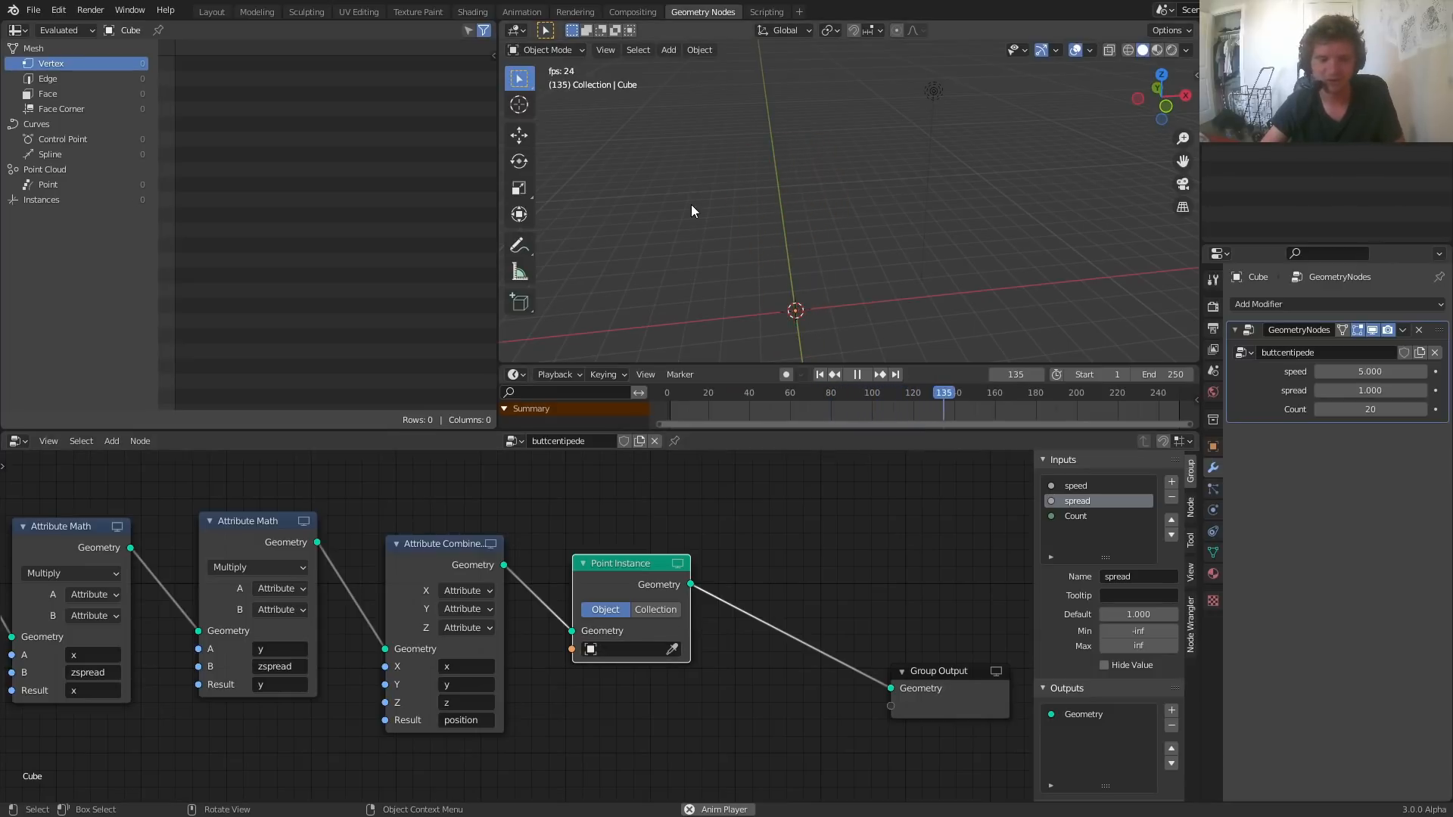
{"action": "key", "text": "space"}
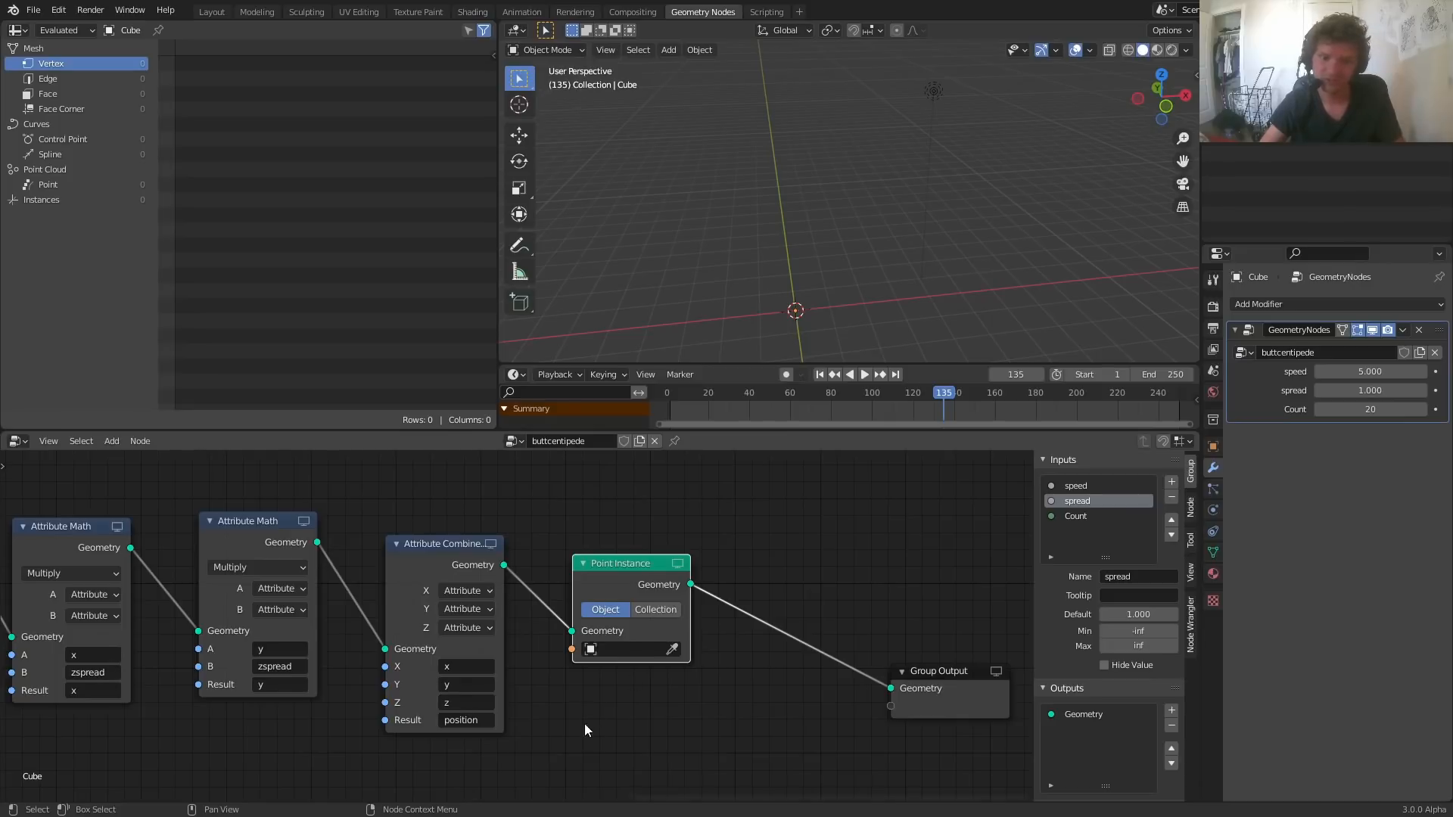
{"action": "middle_click_drag", "start_coordinate": [584, 723], "coordinate": [677, 596]}
{"action": "mouse_move", "coordinate": [376, 654]}
{"action": "left_mouse_down"}
{"action": "mouse_move", "coordinate": [534, 707]}
{"action": "mouse_move", "coordinate": [505, 739]}
{"action": "left_mouse_up"}
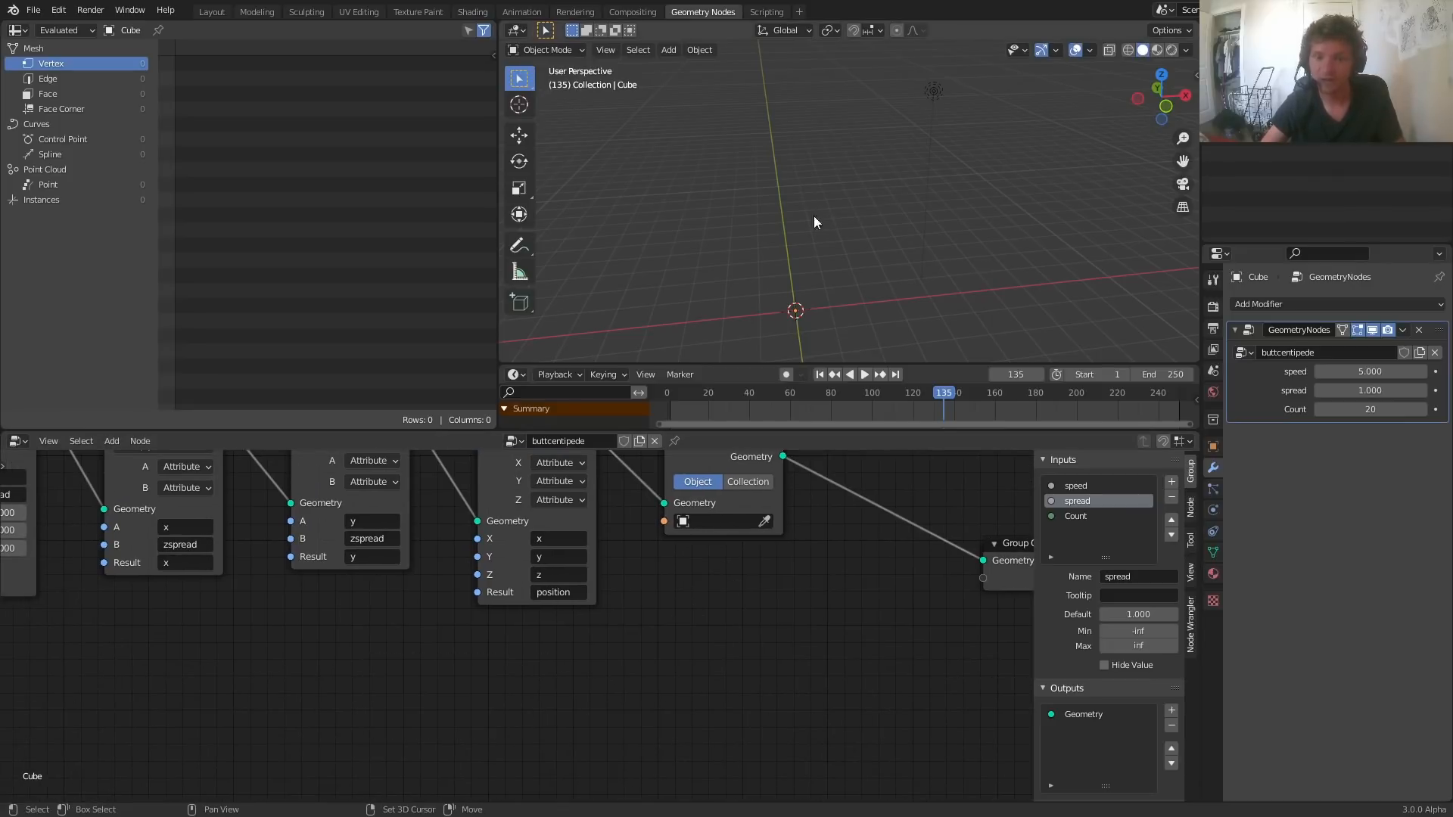
{"action": "key", "text": "shift+a"}
{"action": "left_click", "coordinate": [538, 572]}
{"action": "type", "text": "obje"}
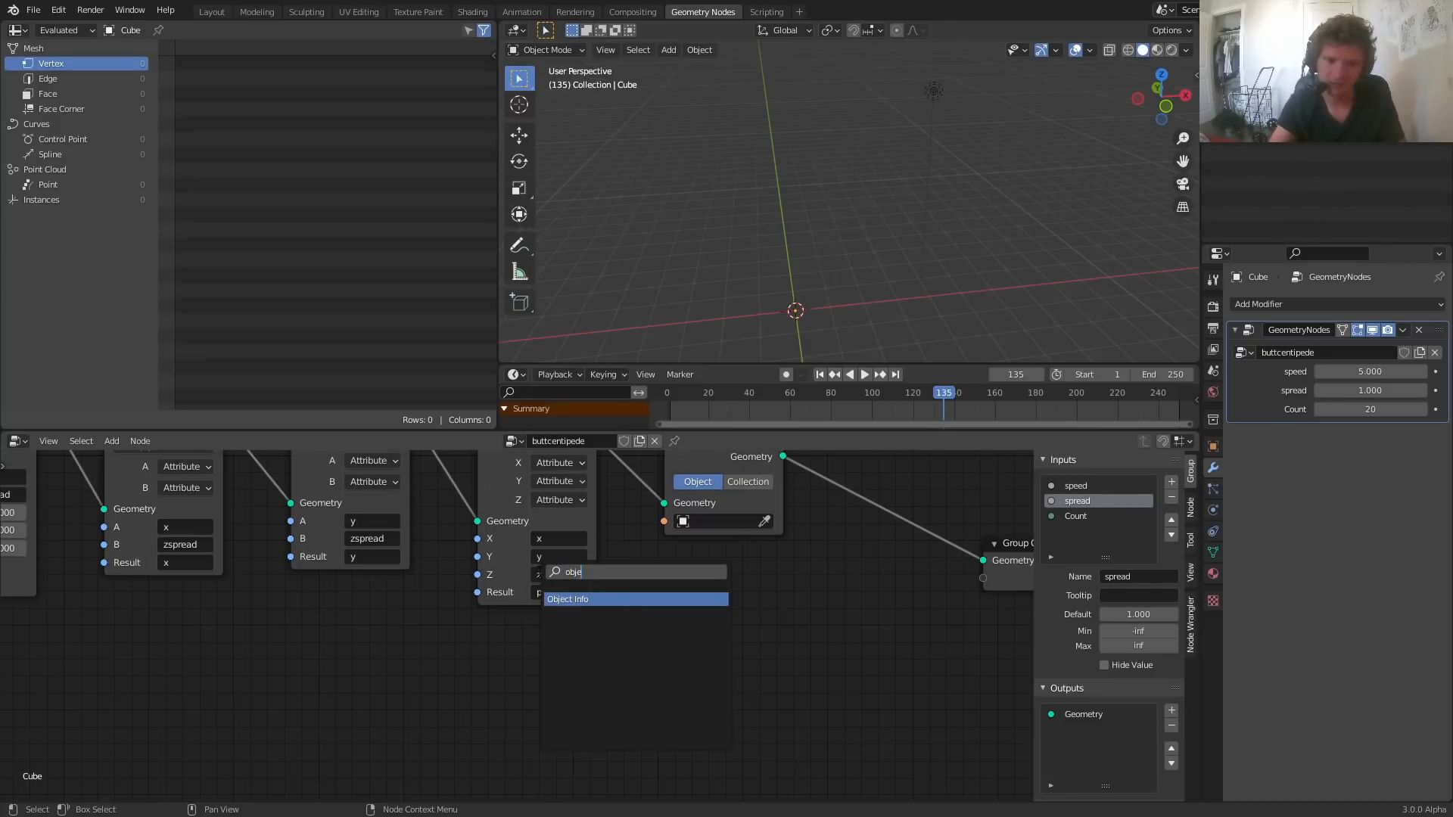
{"action": "key", "text": "Return"}
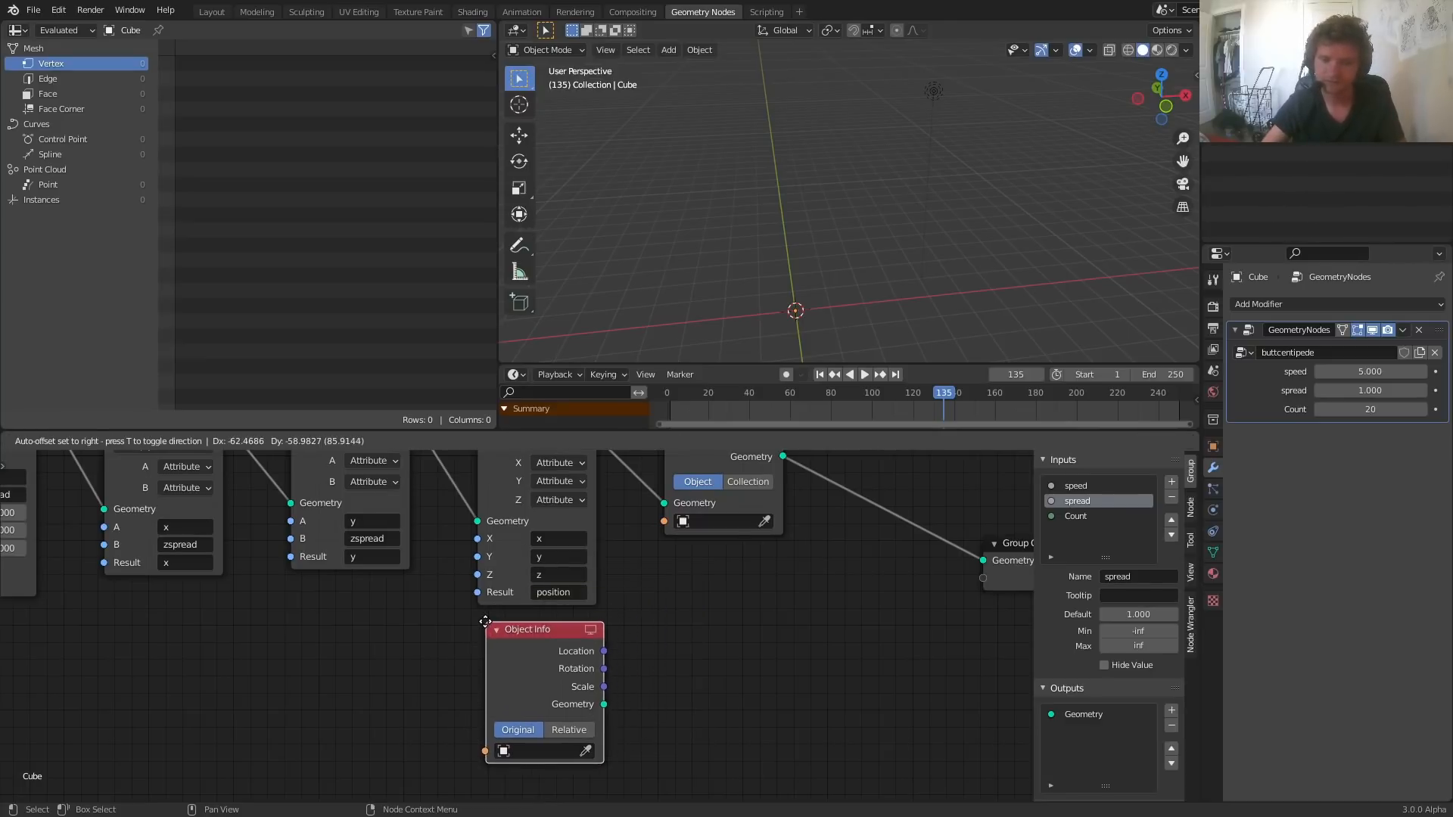
{"action": "left_click", "coordinate": [485, 622]}
{"action": "key", "text": "x"}
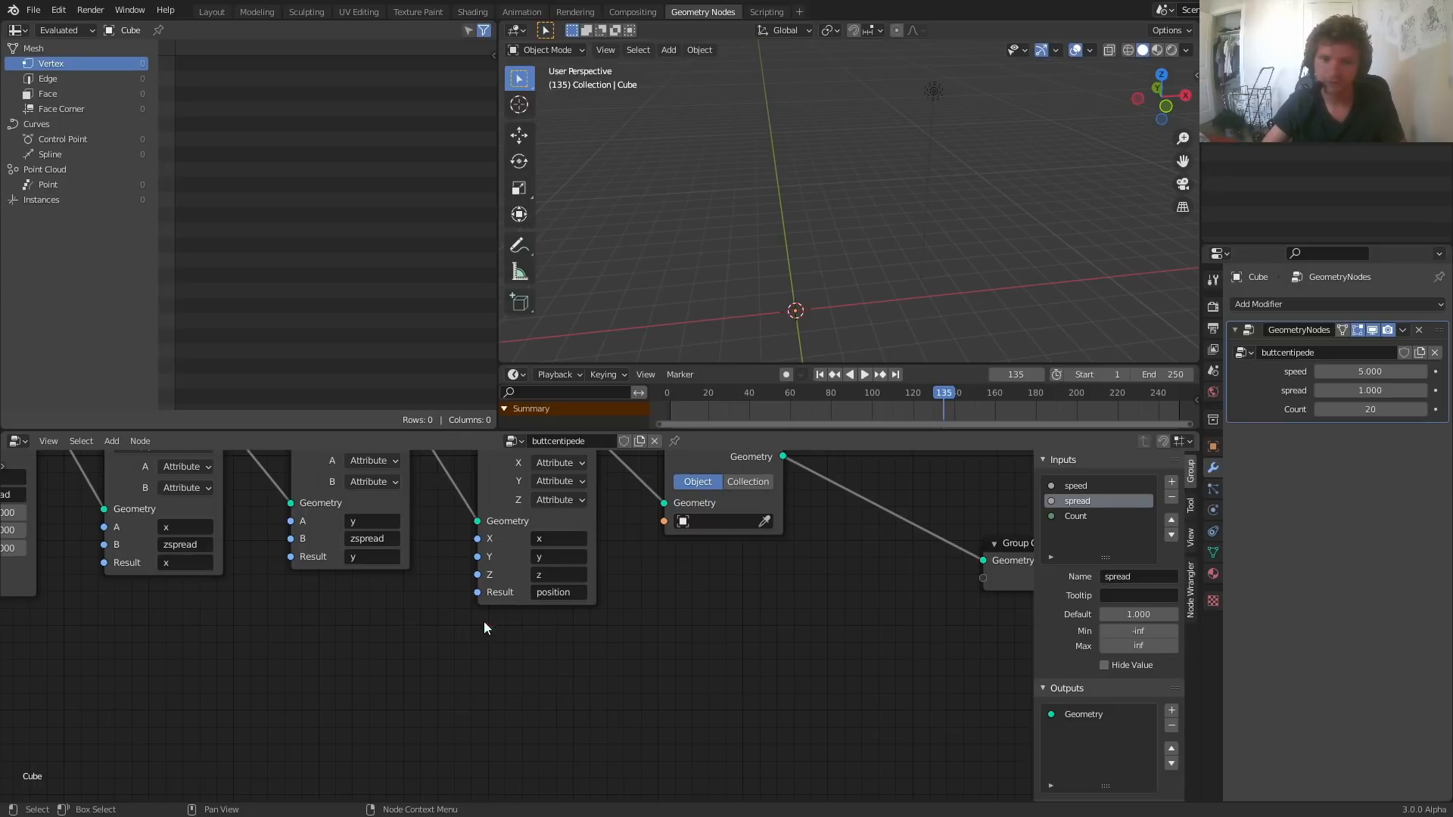
Step: Add a mesh circle at the world origin with 60 vertices and an N-Gon fill
{"action": "key", "text": "shift+a"}
{"action": "mouse_move", "coordinate": [698, 209]}
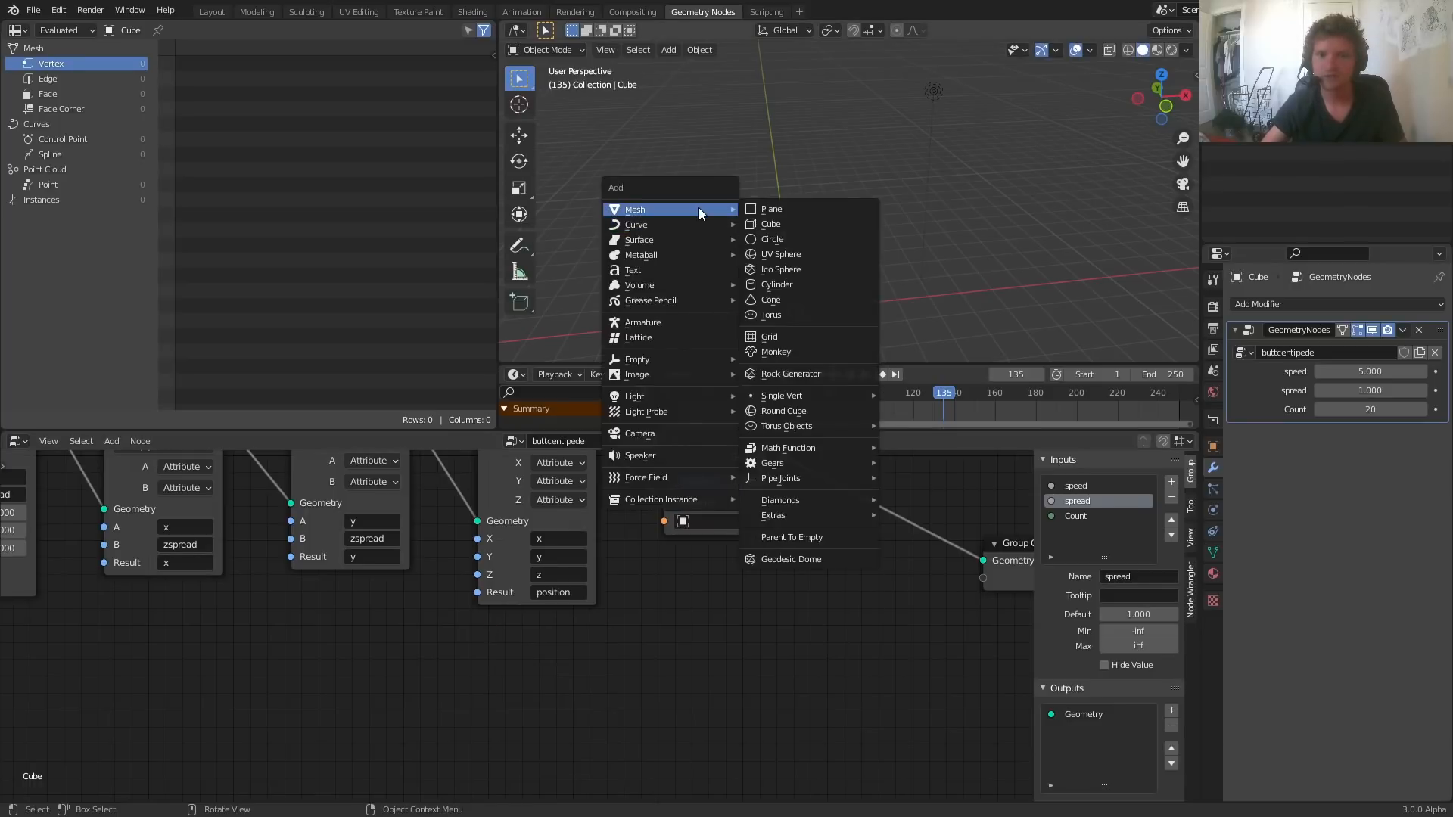
{"action": "left_click", "coordinate": [784, 238]}
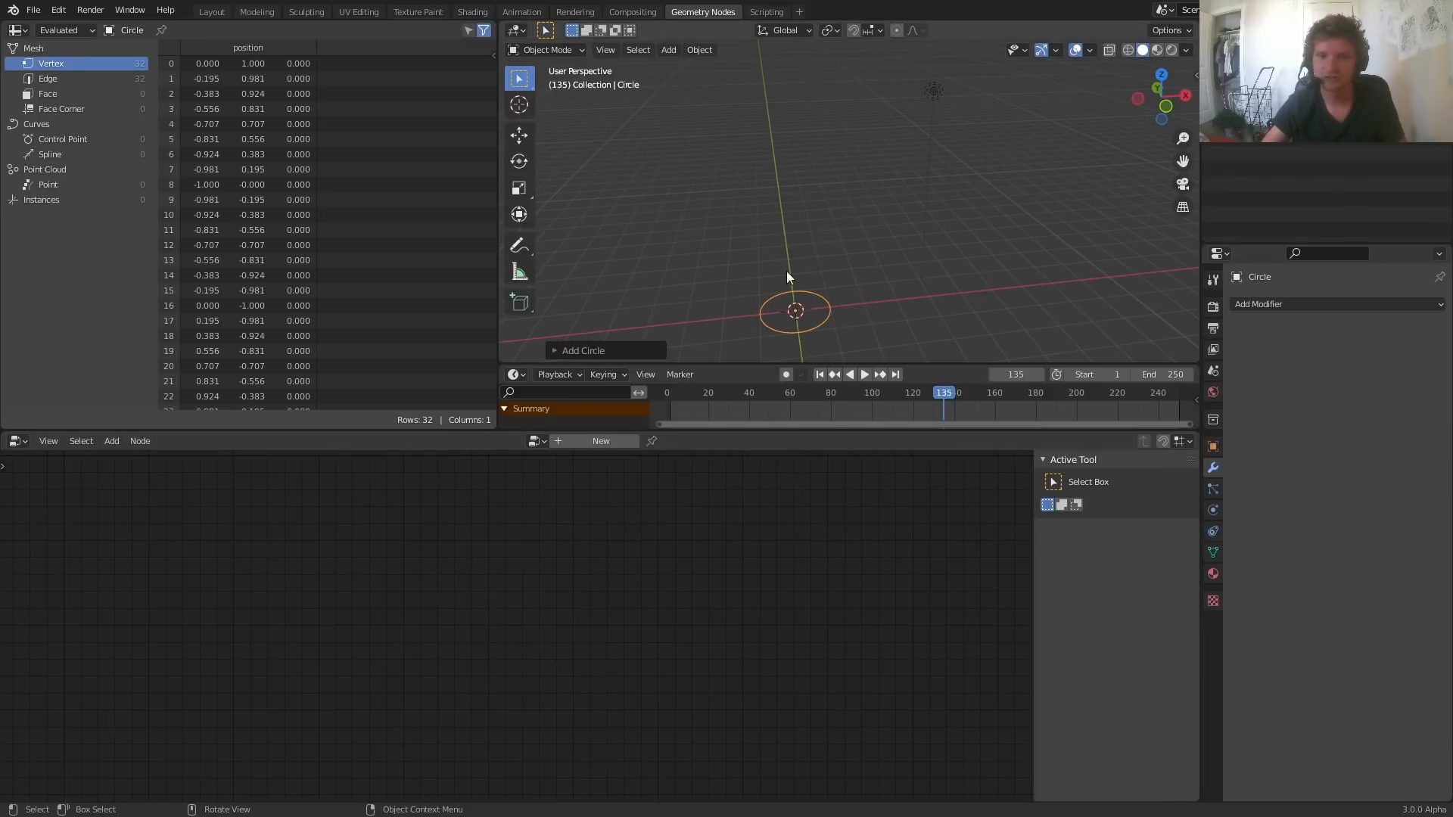
{"action": "left_click", "coordinate": [589, 355]}
{"action": "left_click", "coordinate": [683, 185]}
{"action": "type", "text": "60"}
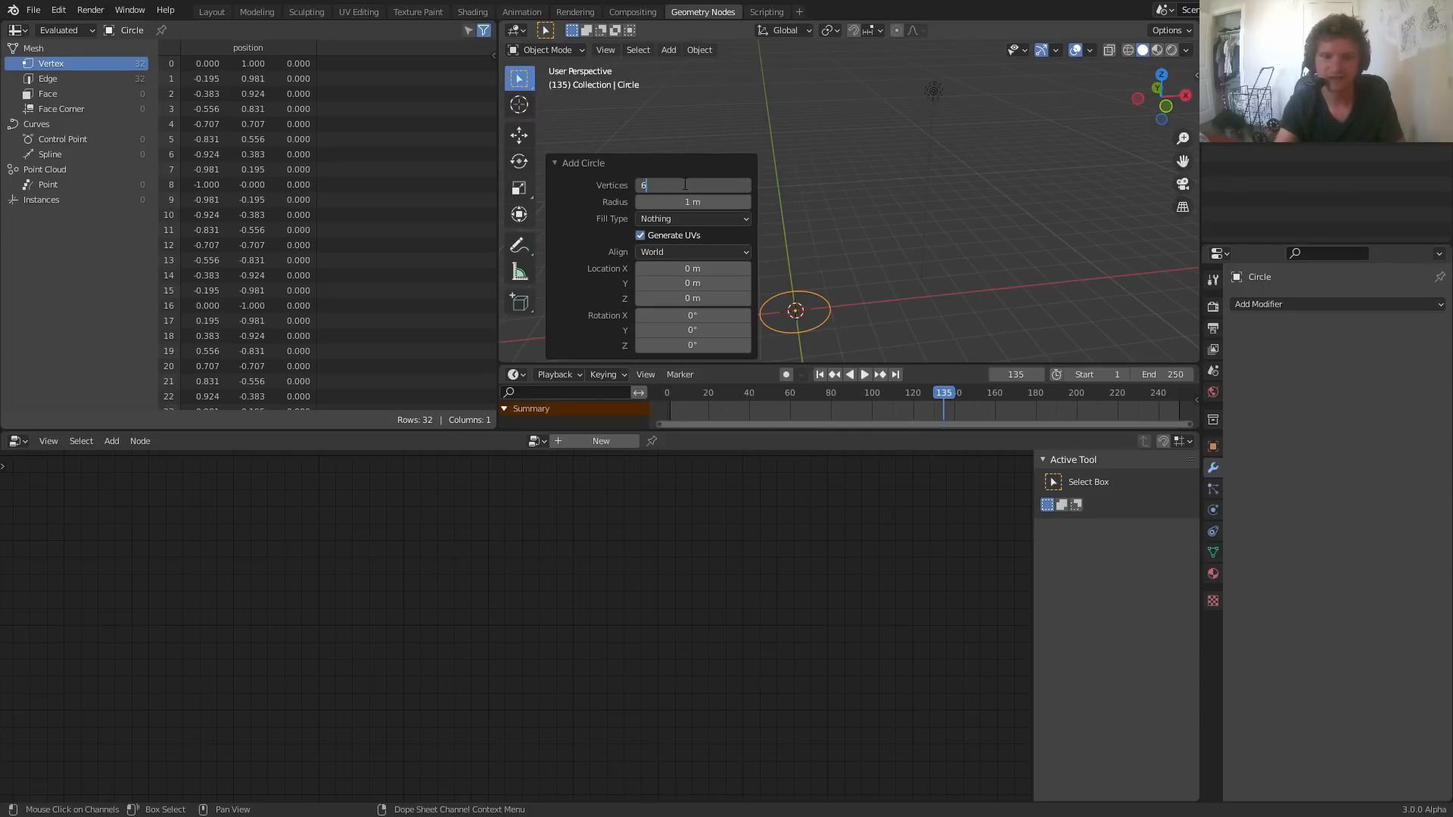
{"action": "key", "text": "Return"}
{"action": "left_click", "coordinate": [674, 223]}
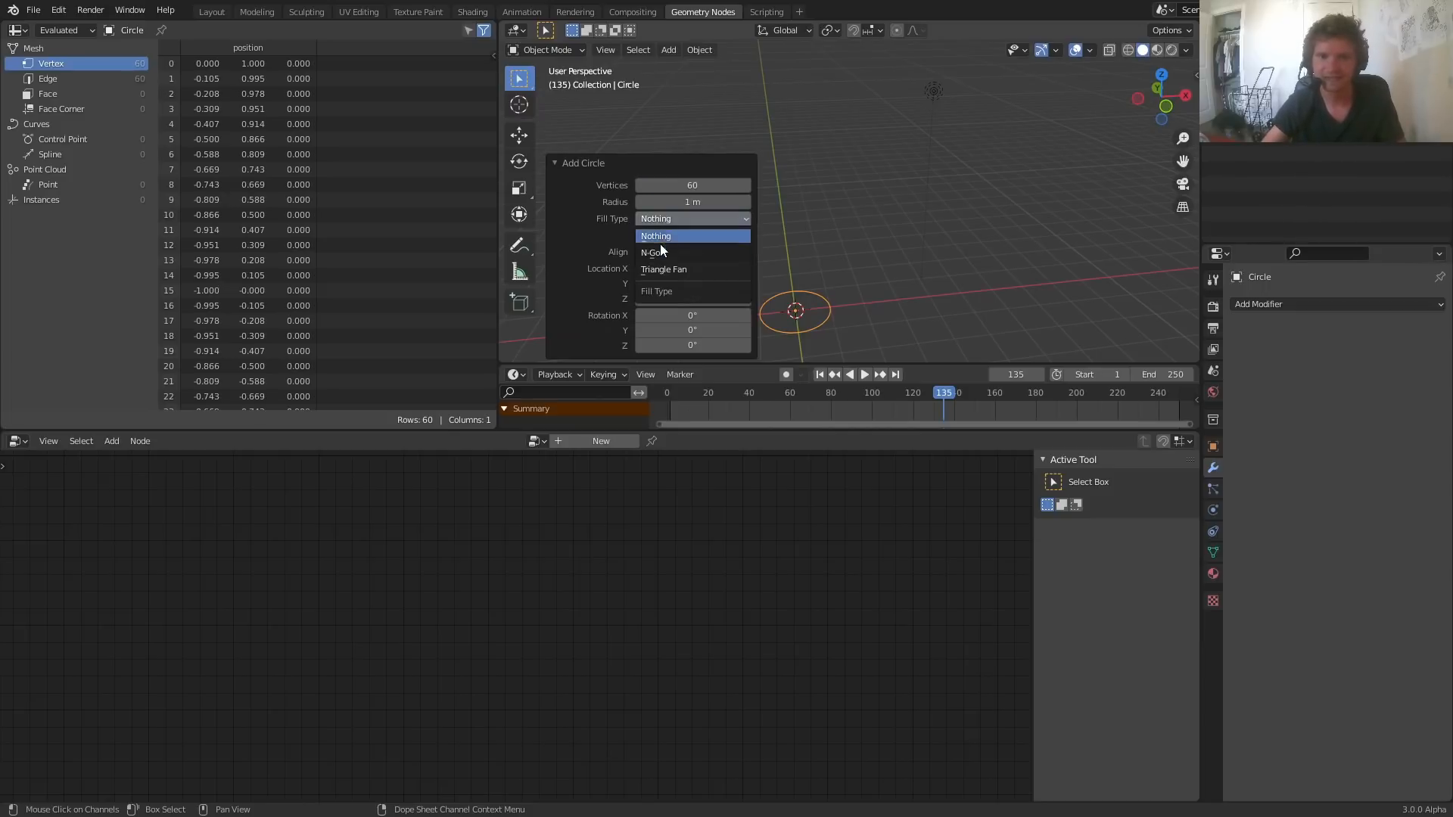
{"action": "left_click", "coordinate": [660, 244]}
{"action": "left_click", "coordinate": [886, 292]}
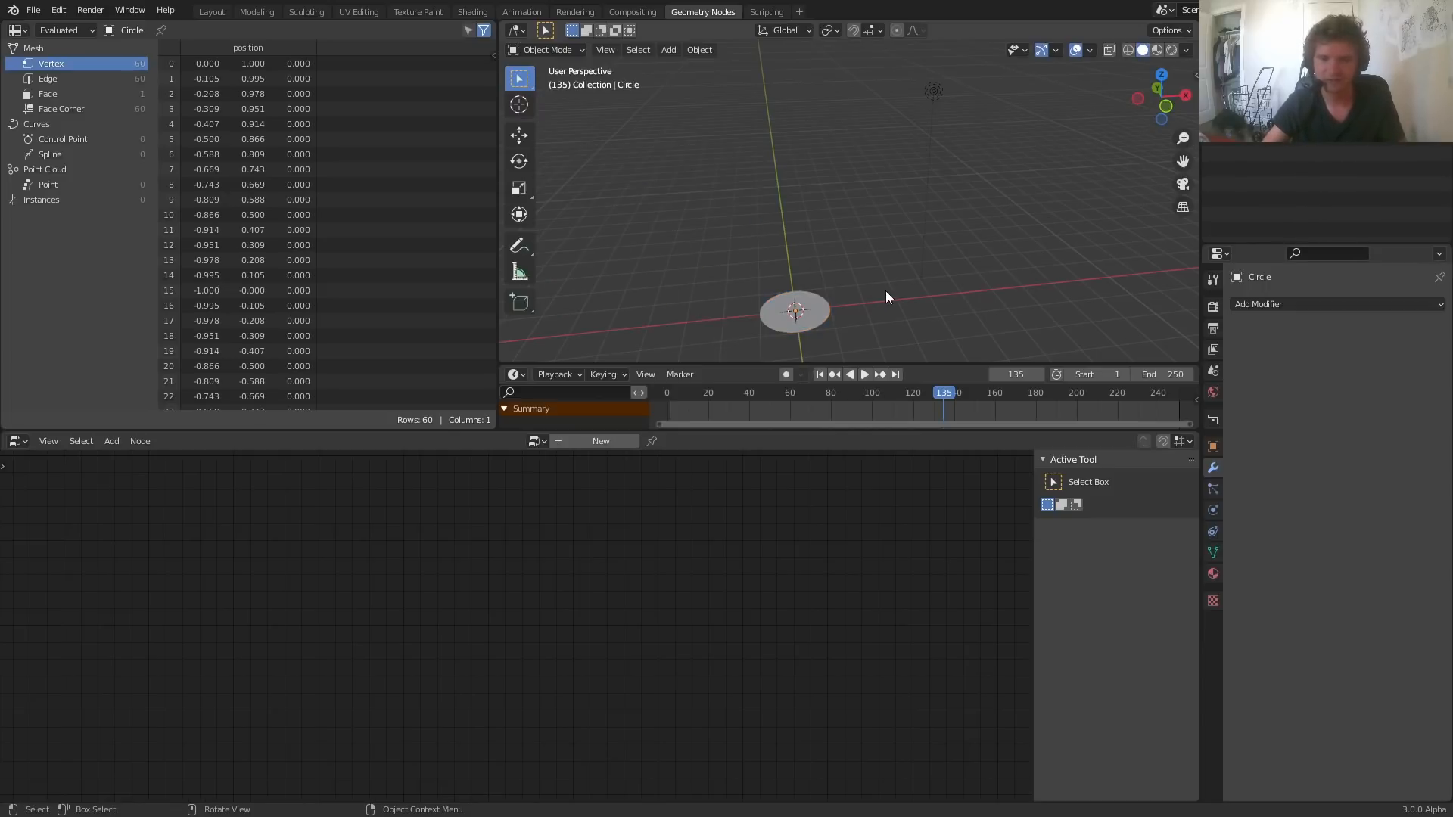
Step: Rename the Cube object to geonodes
{"action": "double_click", "coordinate": [1275, 108]}
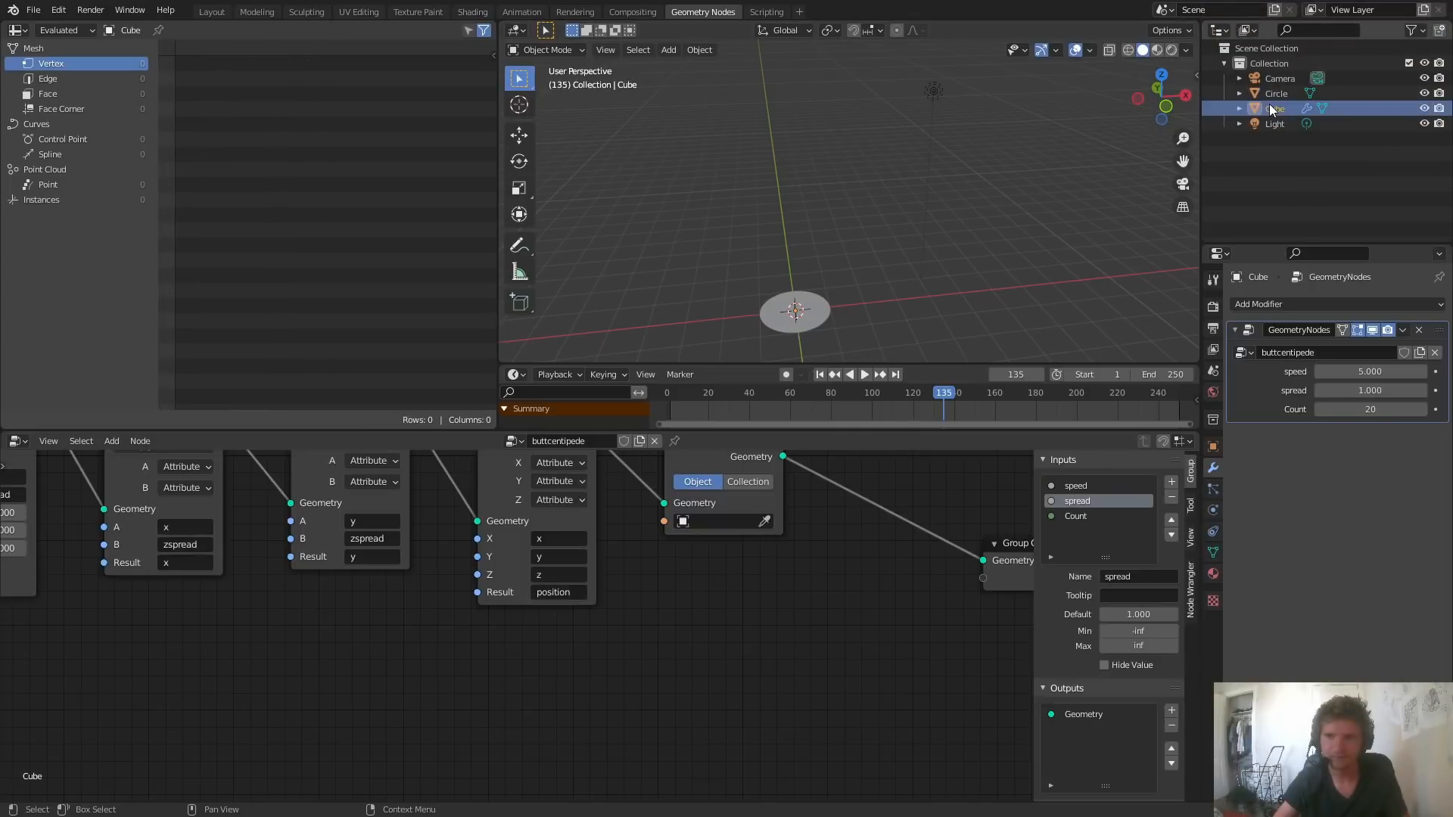
{"action": "type", "text": "geonod"}
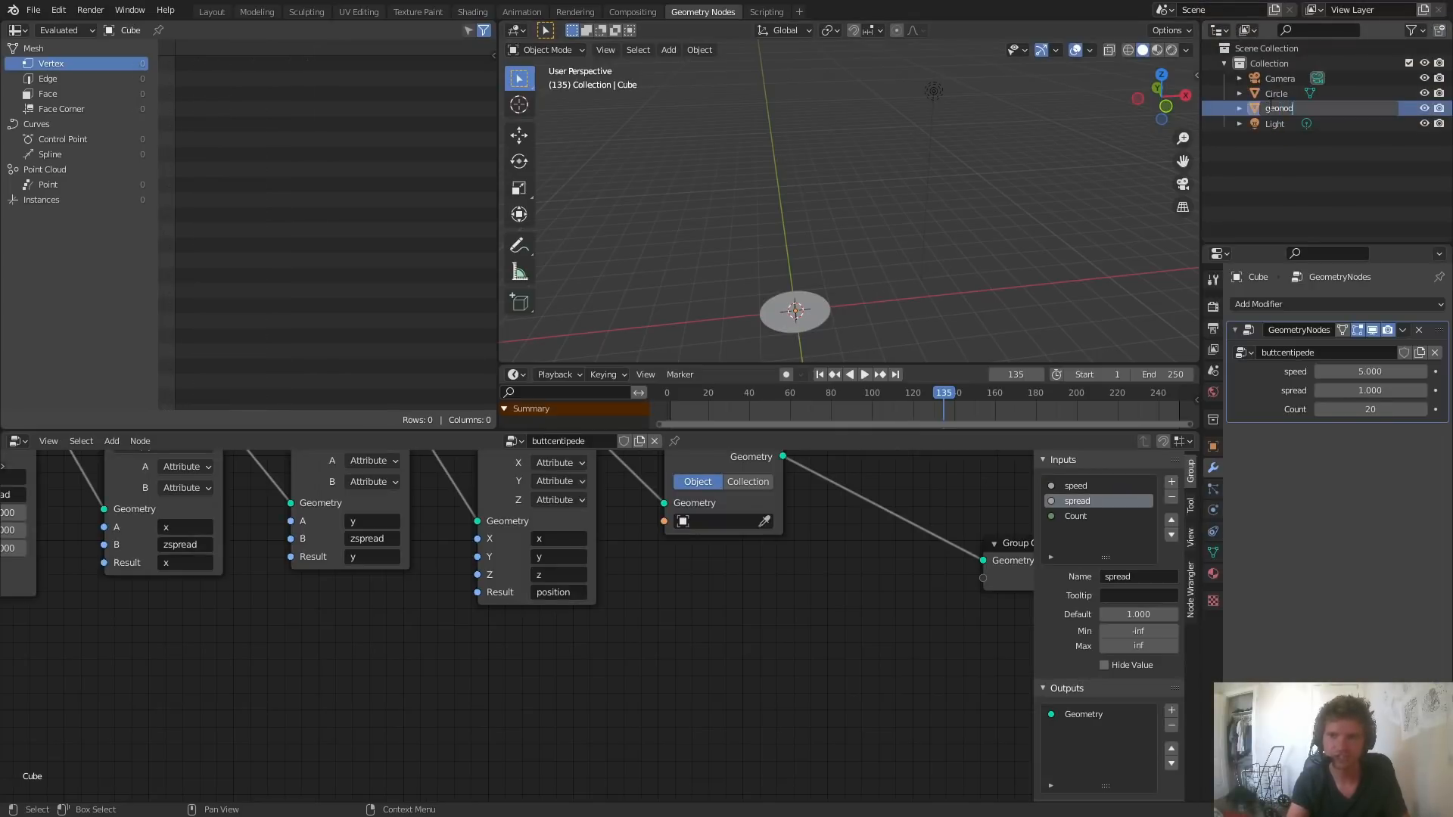
{"action": "type", "text": "es"}
{"action": "key", "text": "Return"}
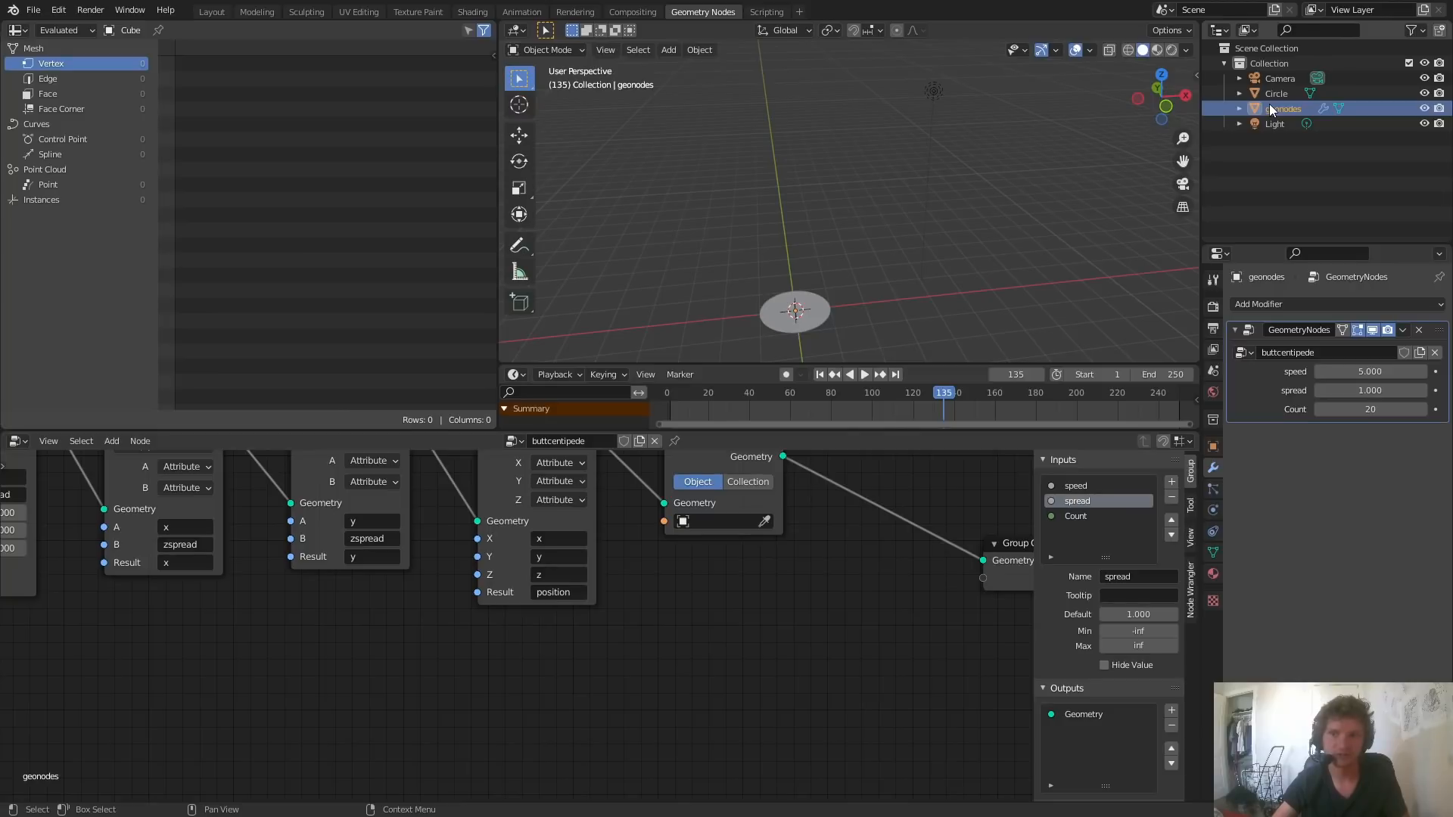
Step: Set the Point Instance node's object to Circle
{"action": "middle_click_drag", "start_coordinate": [813, 557], "coordinate": [812, 658]}
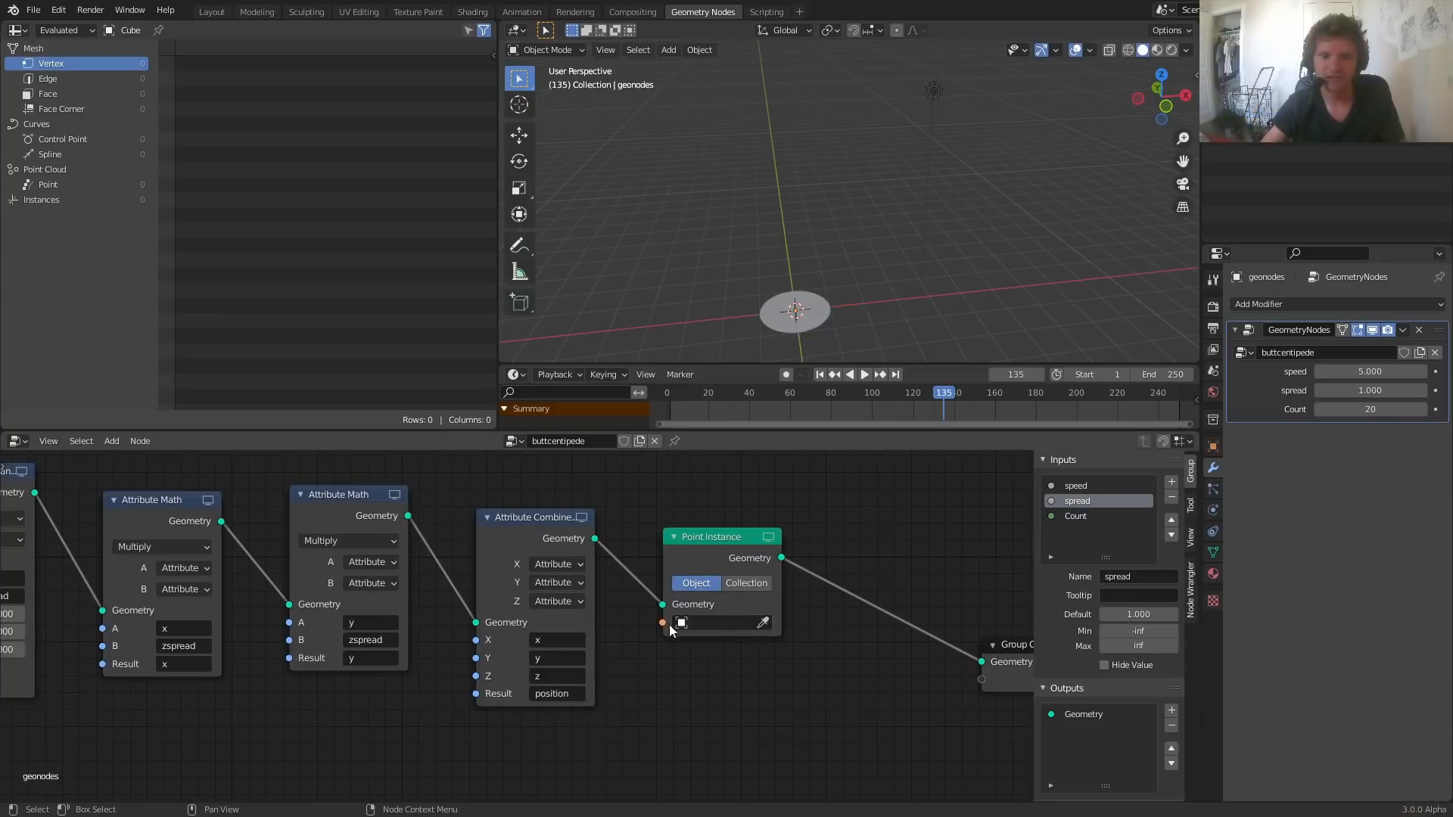
{"action": "left_click", "coordinate": [722, 623]}
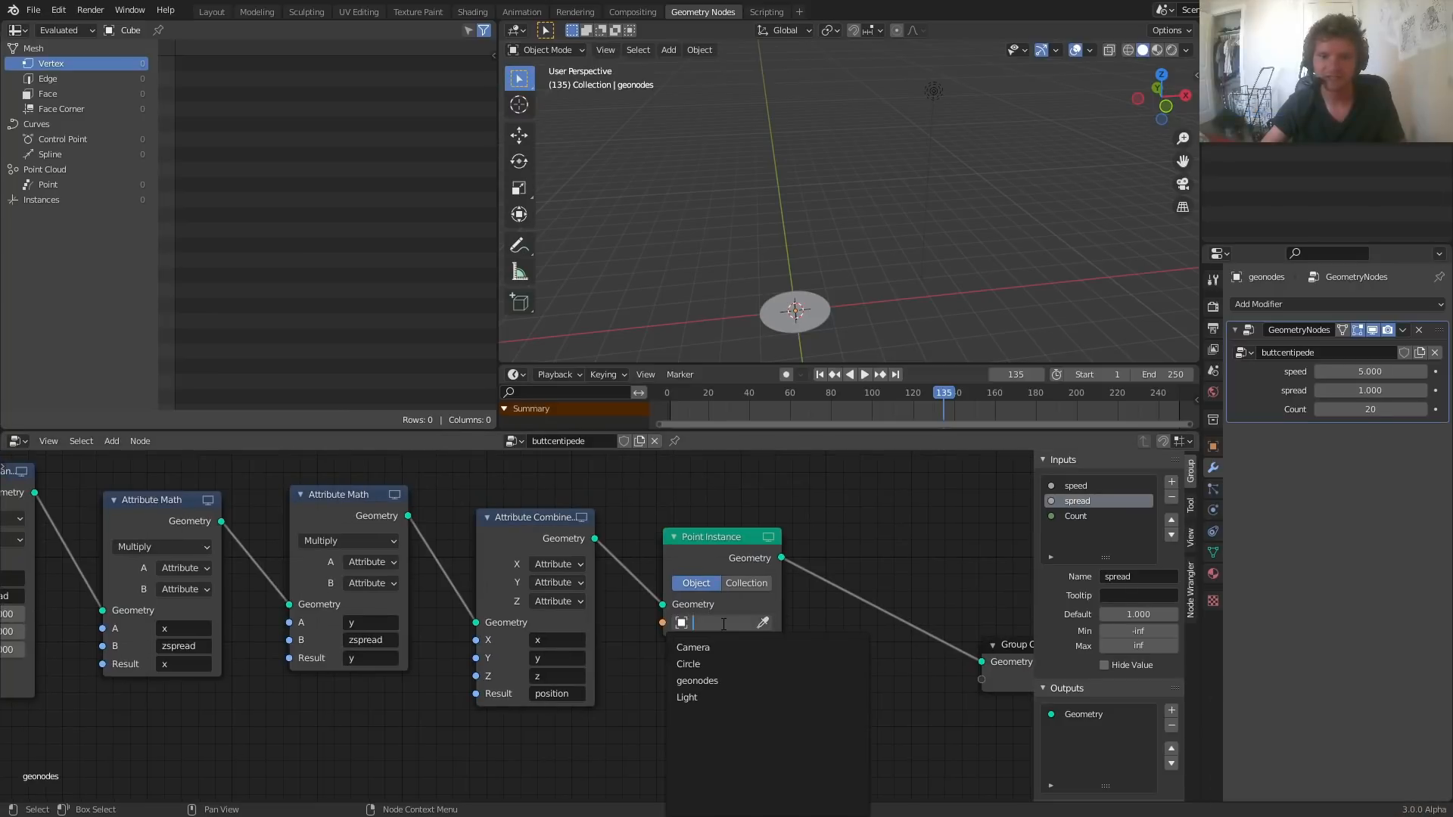
{"action": "left_click", "coordinate": [690, 663]}
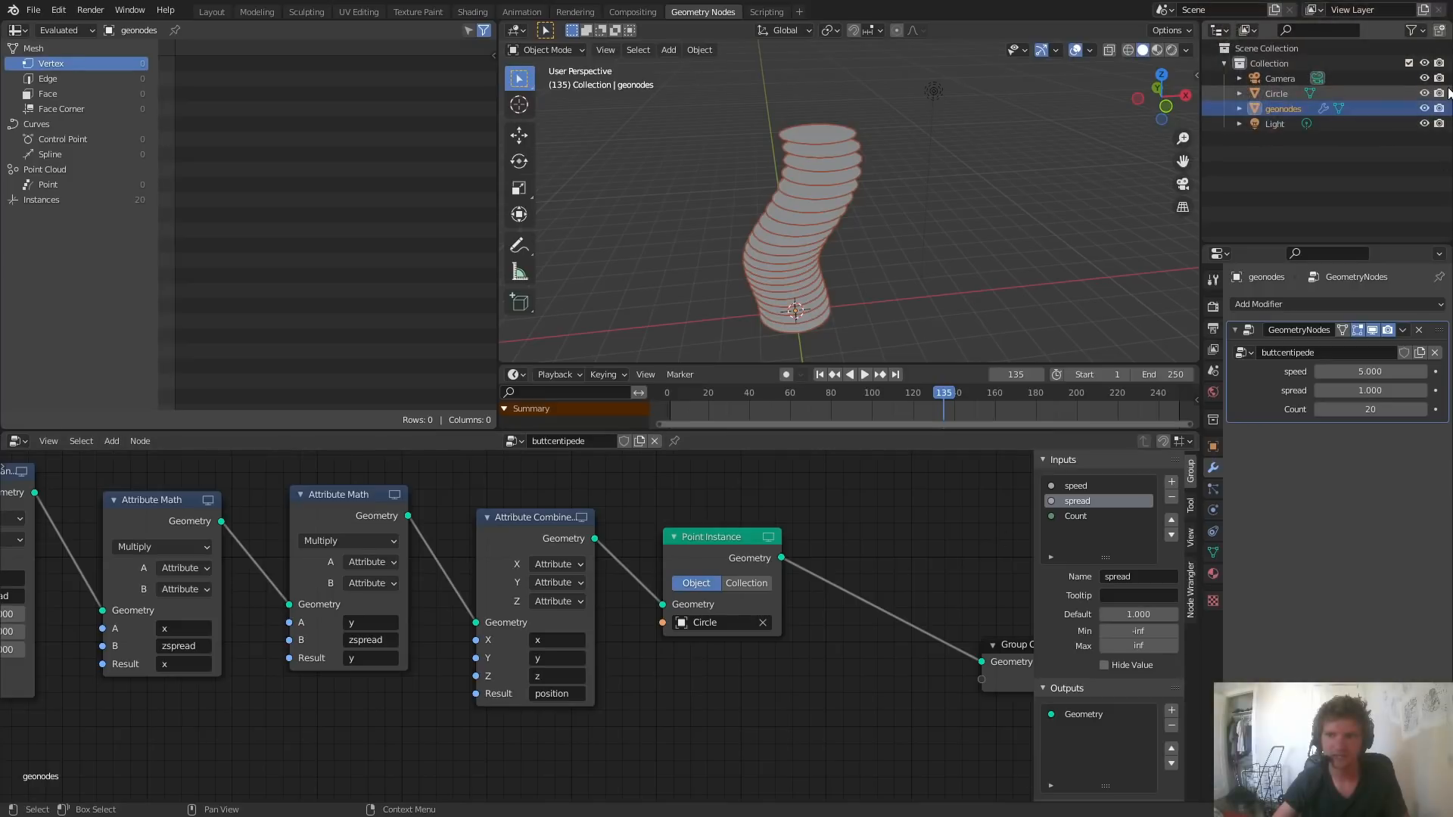
Step: Play the animation, try a modifier Count of 33 and undo it
{"action": "key", "text": "space"}
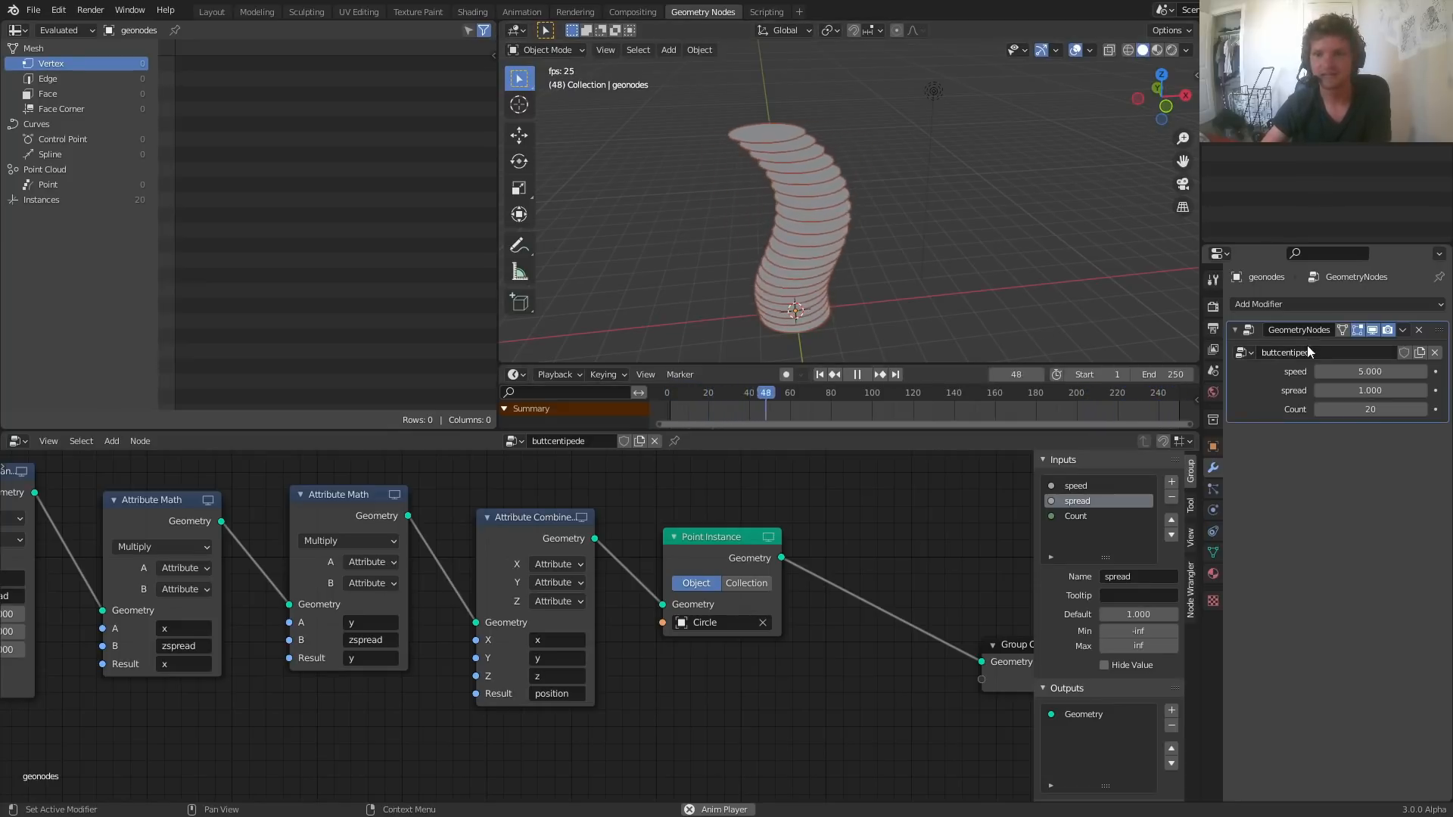
{"action": "mouse_move", "coordinate": [1370, 409]}
{"action": "left_mouse_down"}
{"action": "mouse_move", "coordinate": [1317, 409]}
{"action": "mouse_move", "coordinate": [1373, 397]}
{"action": "left_mouse_up"}
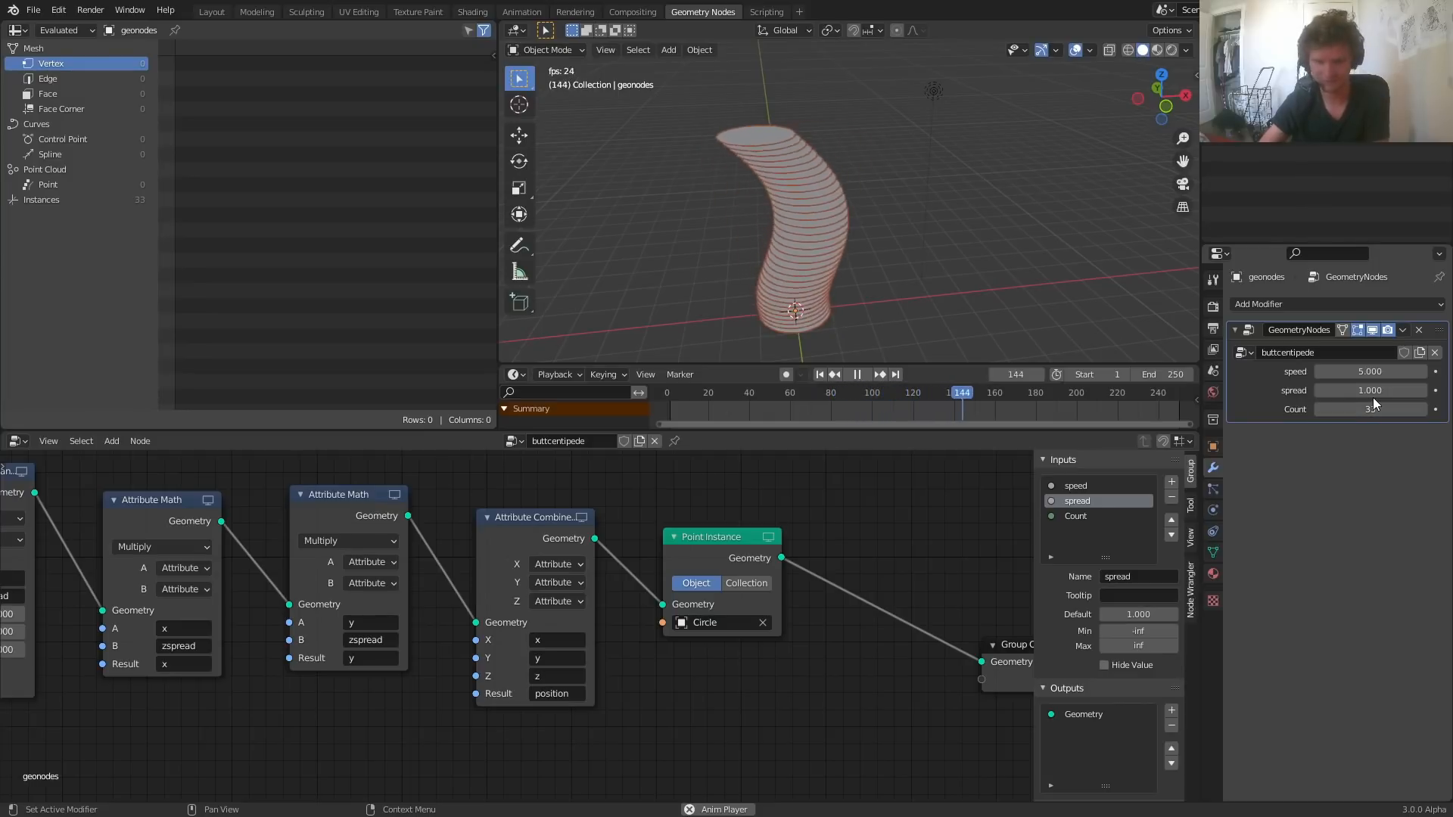
{"action": "key", "text": "ctrl+z"}
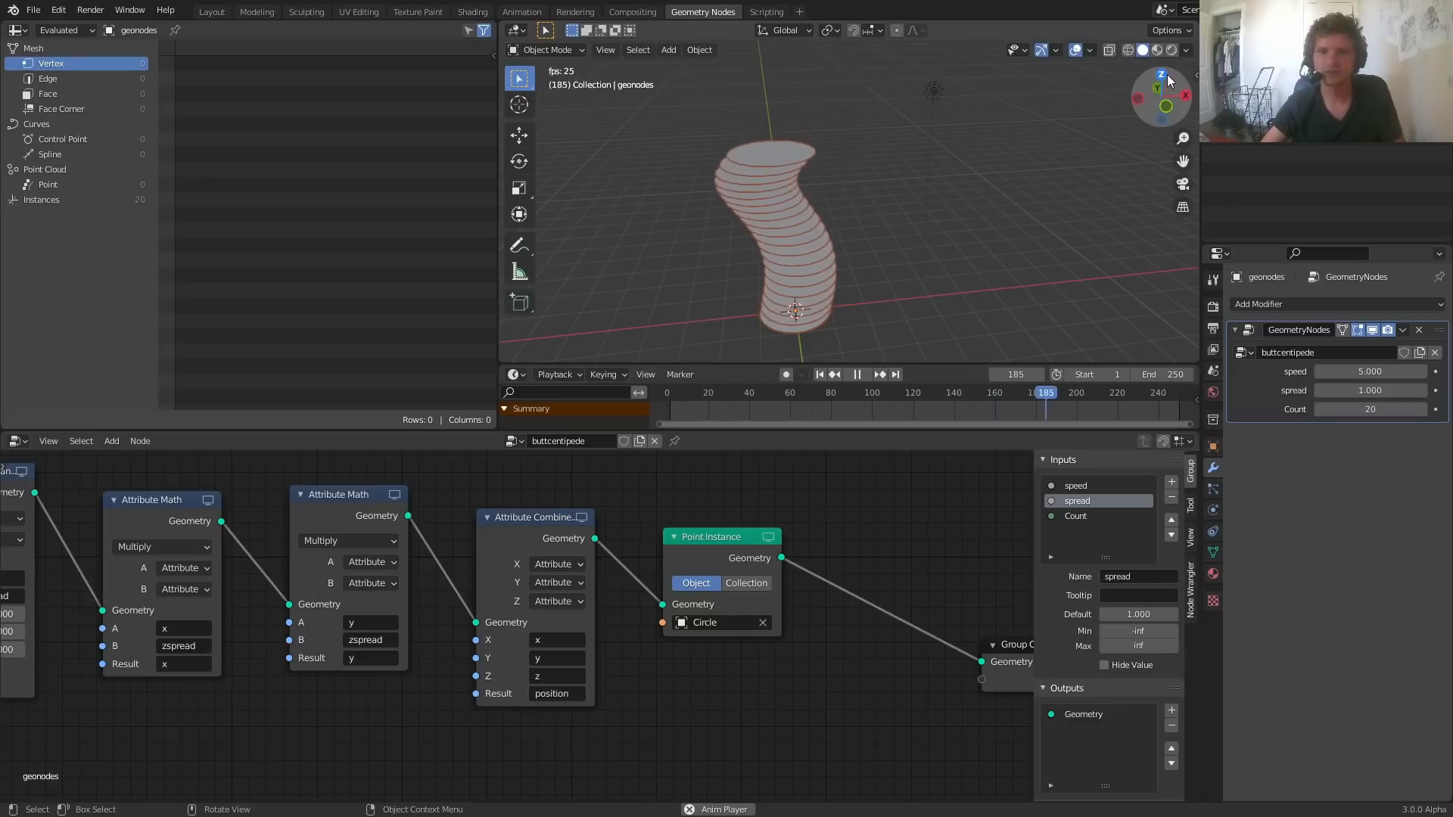
Step: Examine the animated stack of discs up close and from the top view, stop playback and save the file
{"action": "scroll", "coordinate": [763, 307], "scroll_direction": "up", "scroll_amount": 2}
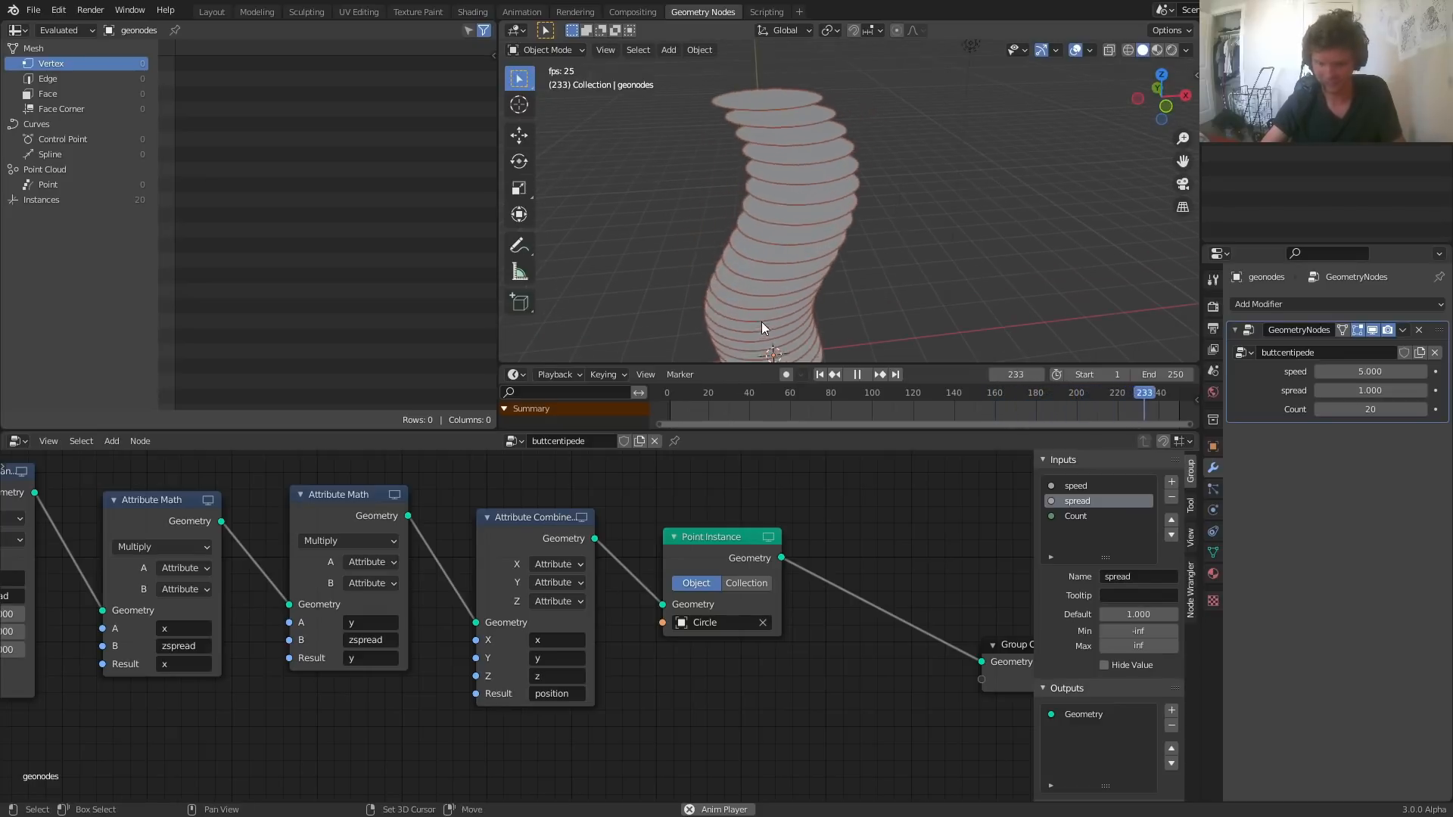
{"action": "middle_click_drag", "start_coordinate": [761, 321], "coordinate": [851, 215], "text": "shift"}
{"action": "middle_click_drag", "start_coordinate": [882, 103], "coordinate": [867, 215], "text": "shift"}
{"action": "left_click", "coordinate": [1166, 74]}
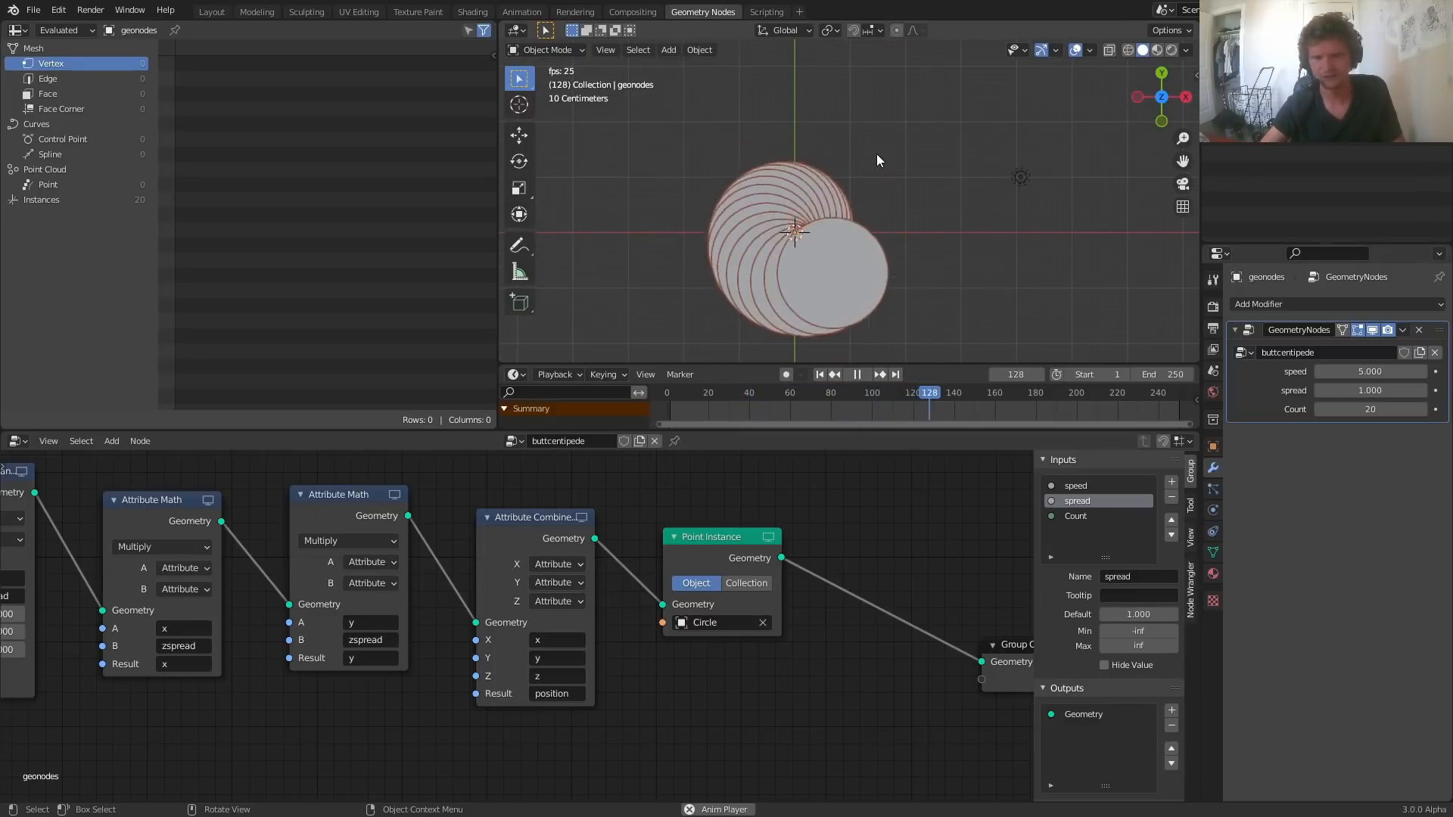
{"action": "key", "text": "space"}
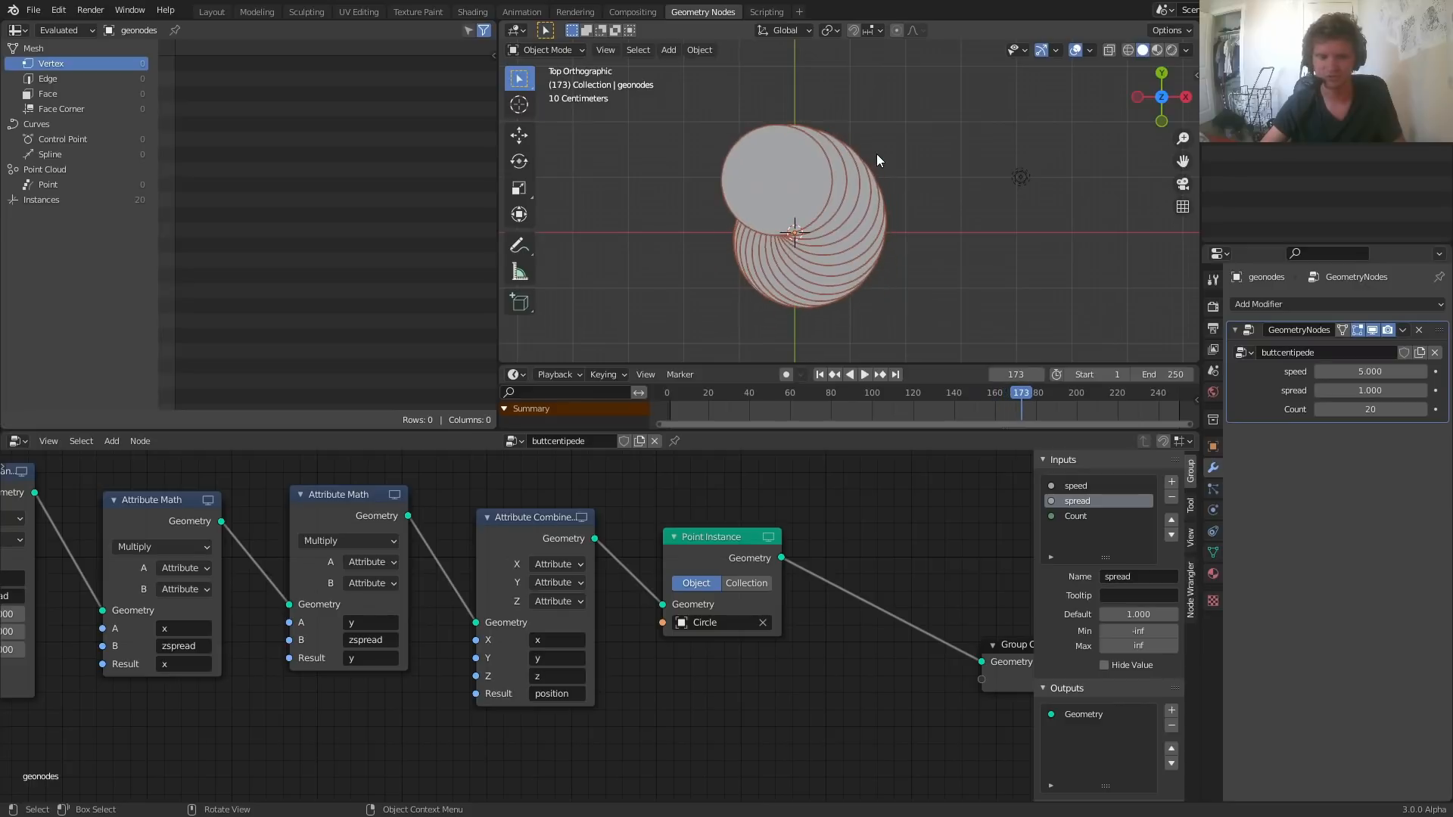
{"action": "key", "text": "ctrl+s"}
Step: Open the recent file untitled.blend, play its animation from above and in perspective for reference, and return to patreon.blend
{"action": "left_click", "coordinate": [34, 11]}
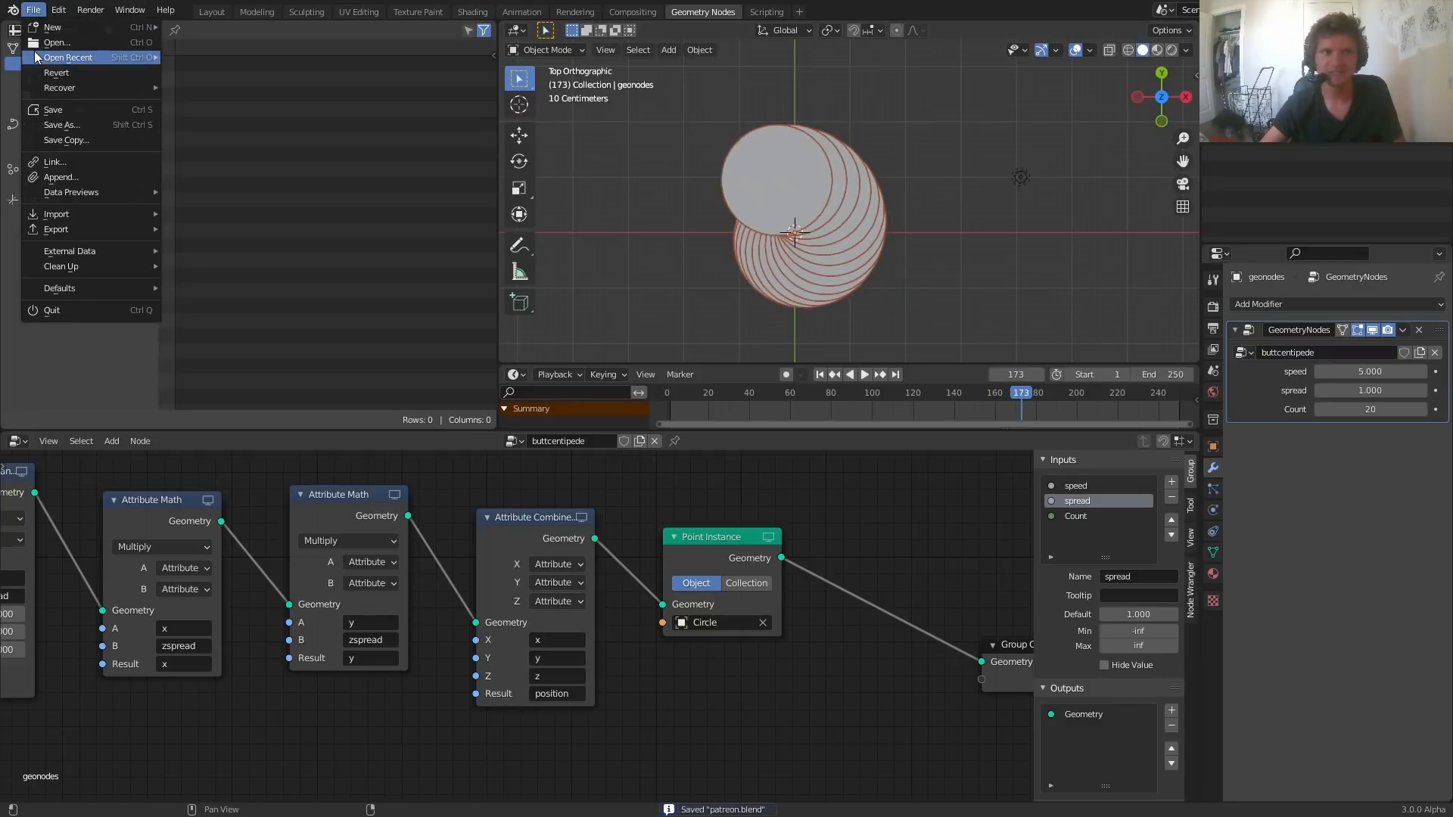
{"action": "mouse_move", "coordinate": [34, 51]}
{"action": "left_click", "coordinate": [212, 66]}
{"action": "key", "text": "space"}
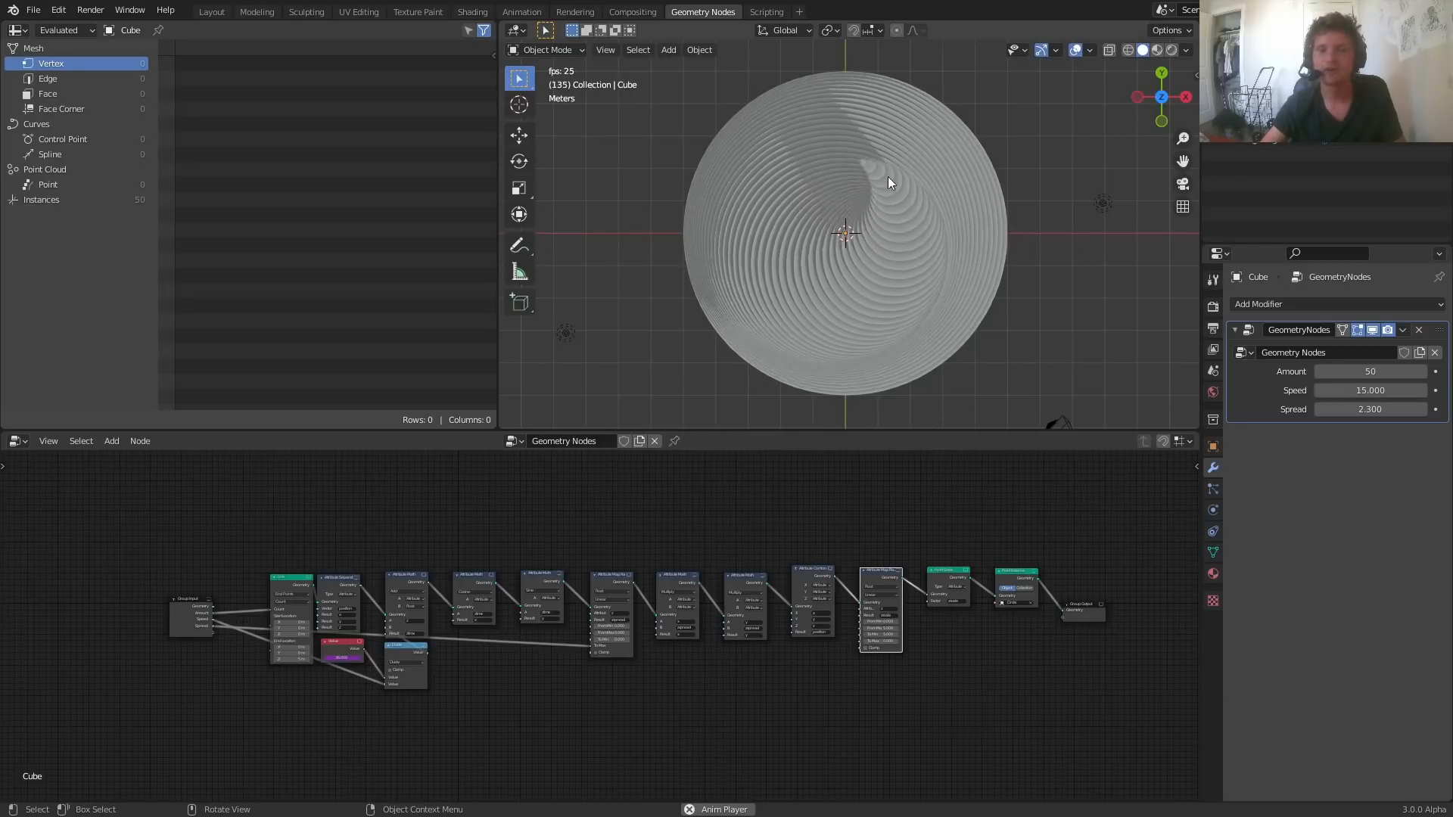
{"action": "middle_click_drag", "start_coordinate": [857, 242], "coordinate": [888, 116]}
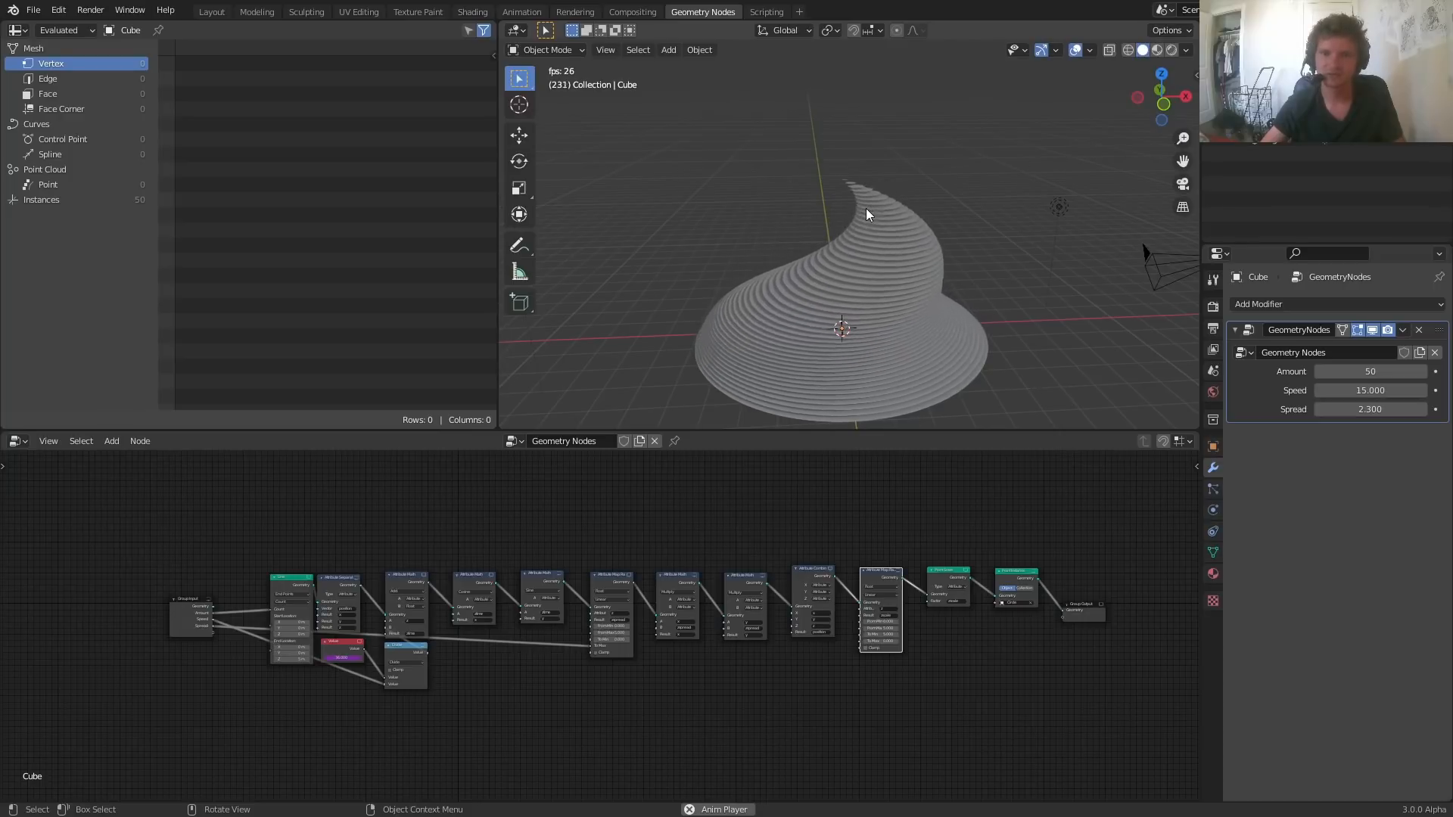
{"action": "left_click", "coordinate": [33, 10]}
{"action": "mouse_move", "coordinate": [68, 58]}
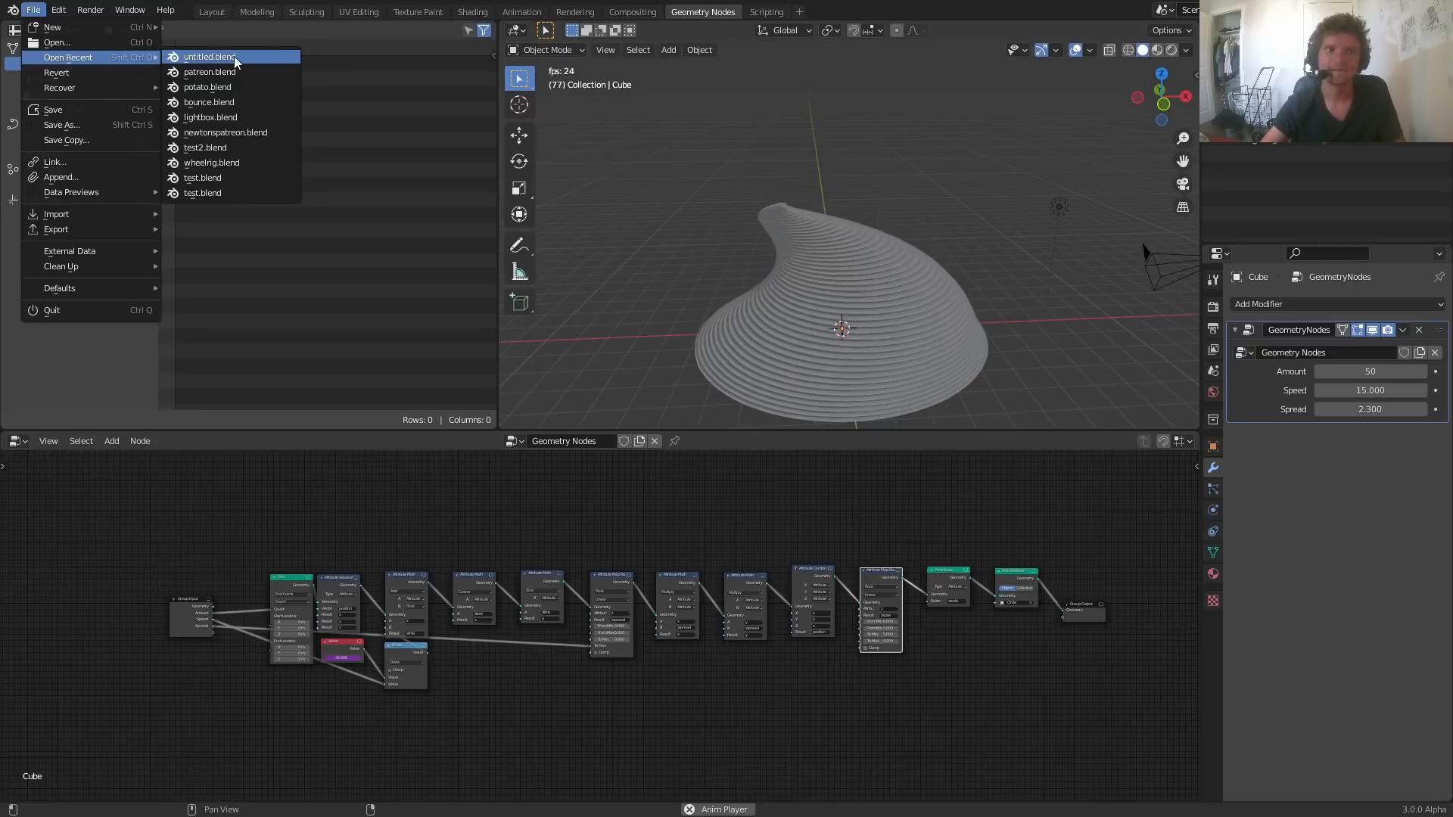
{"action": "left_click", "coordinate": [215, 70]}
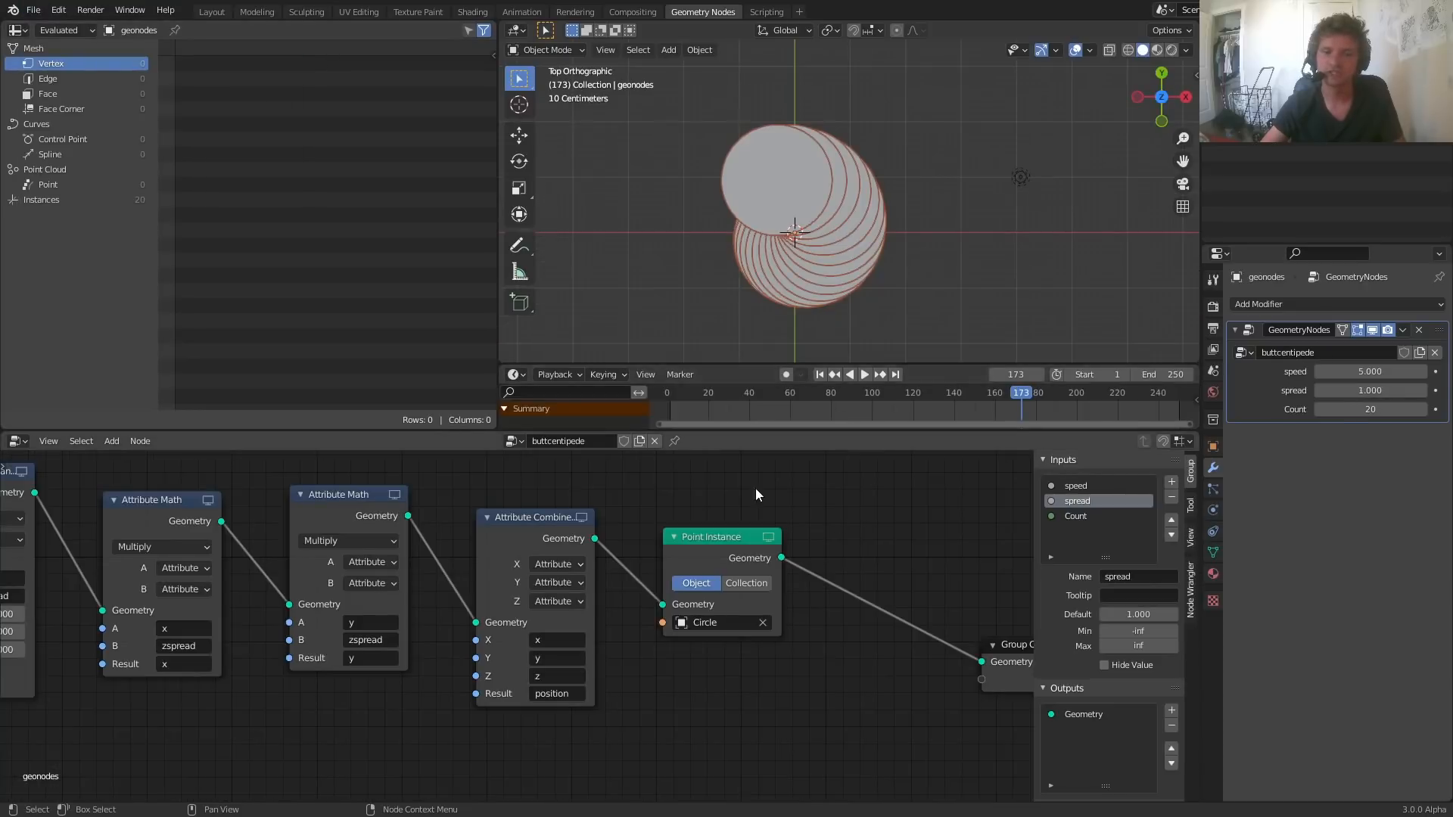
Step: Add a Point Scale node and place it unconnected below the Point Instance node
{"action": "left_click_drag", "start_coordinate": [728, 538], "coordinate": [725, 537]}
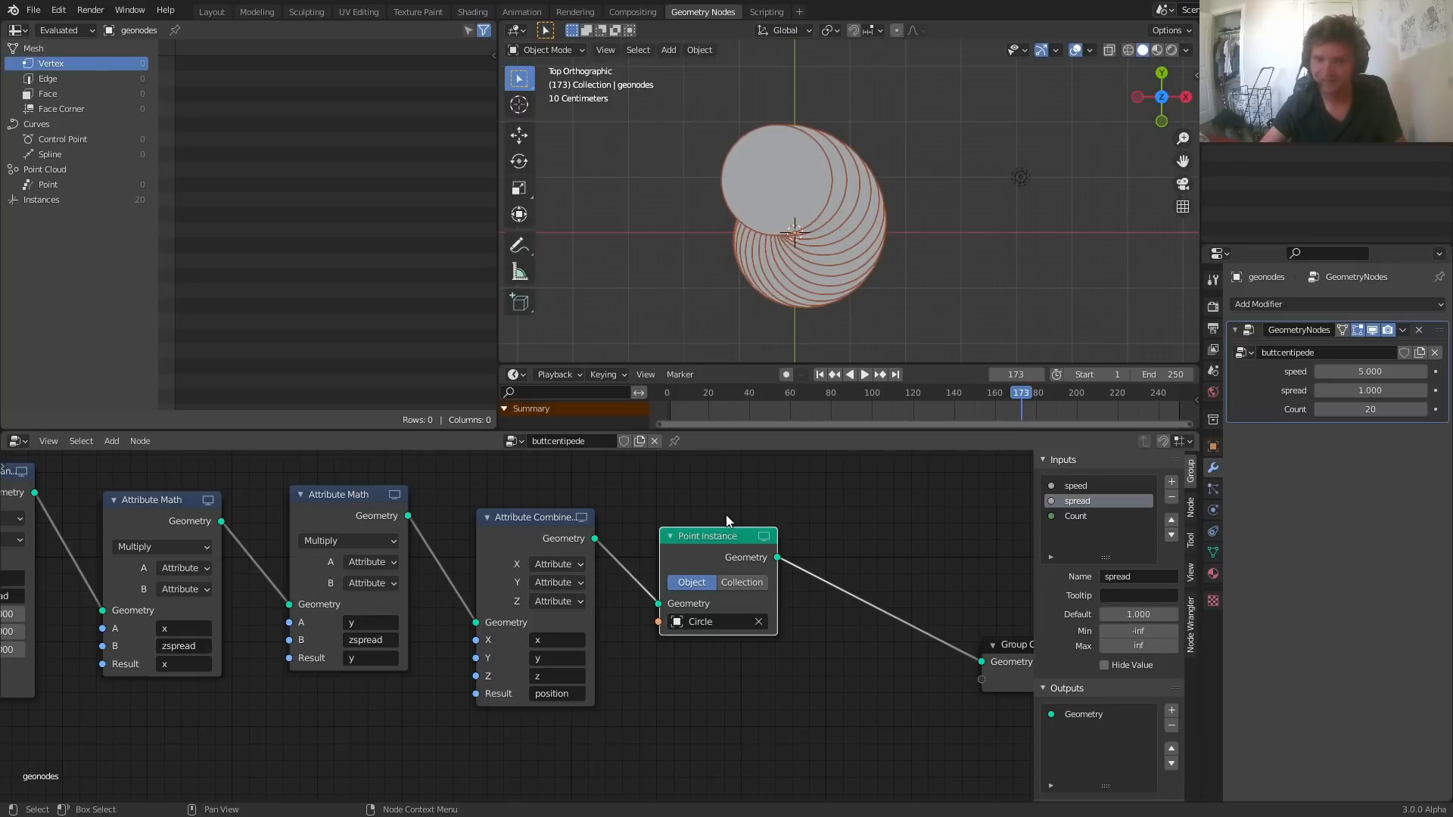
{"action": "key", "text": "shift+a"}
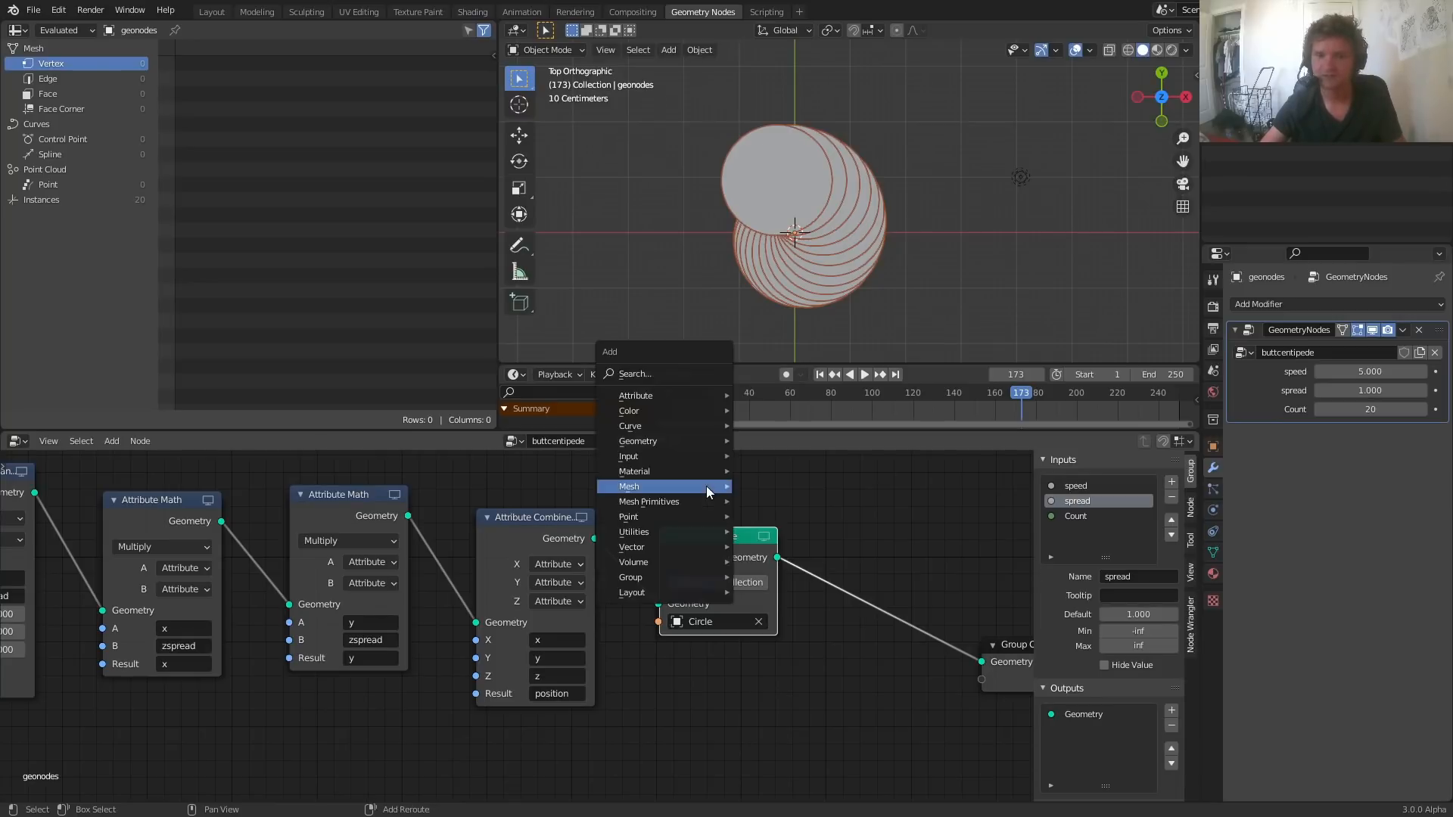
{"action": "left_click", "coordinate": [656, 374]}
{"action": "type", "text": "sca"}
{"action": "left_click", "coordinate": [679, 409]}
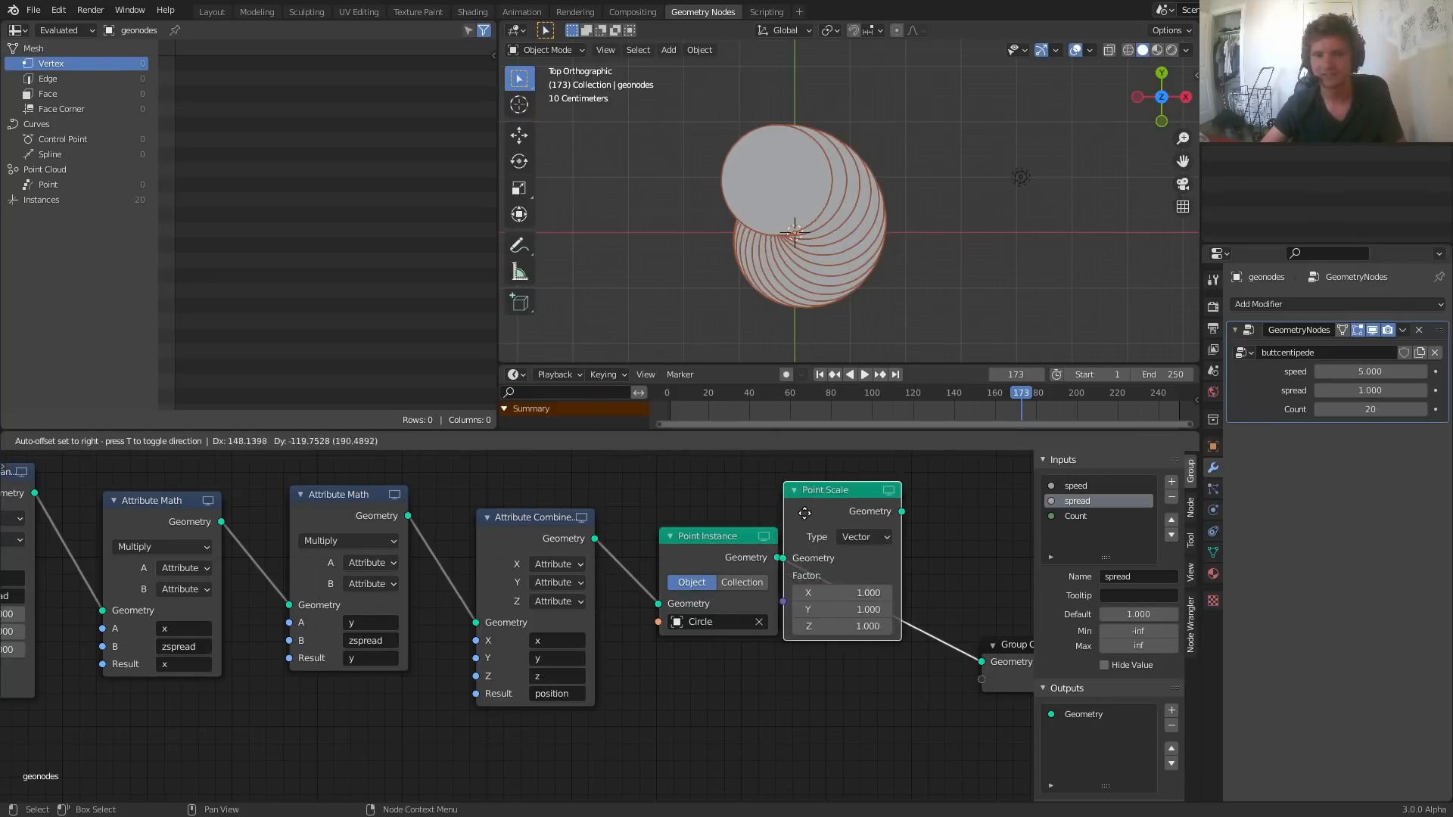
{"action": "left_click", "coordinate": [705, 684]}
Step: Insert the Point Scale node into the link between the Attribute Combine XYZ and Point Instance nodes
{"action": "key", "text": "shift+a"}
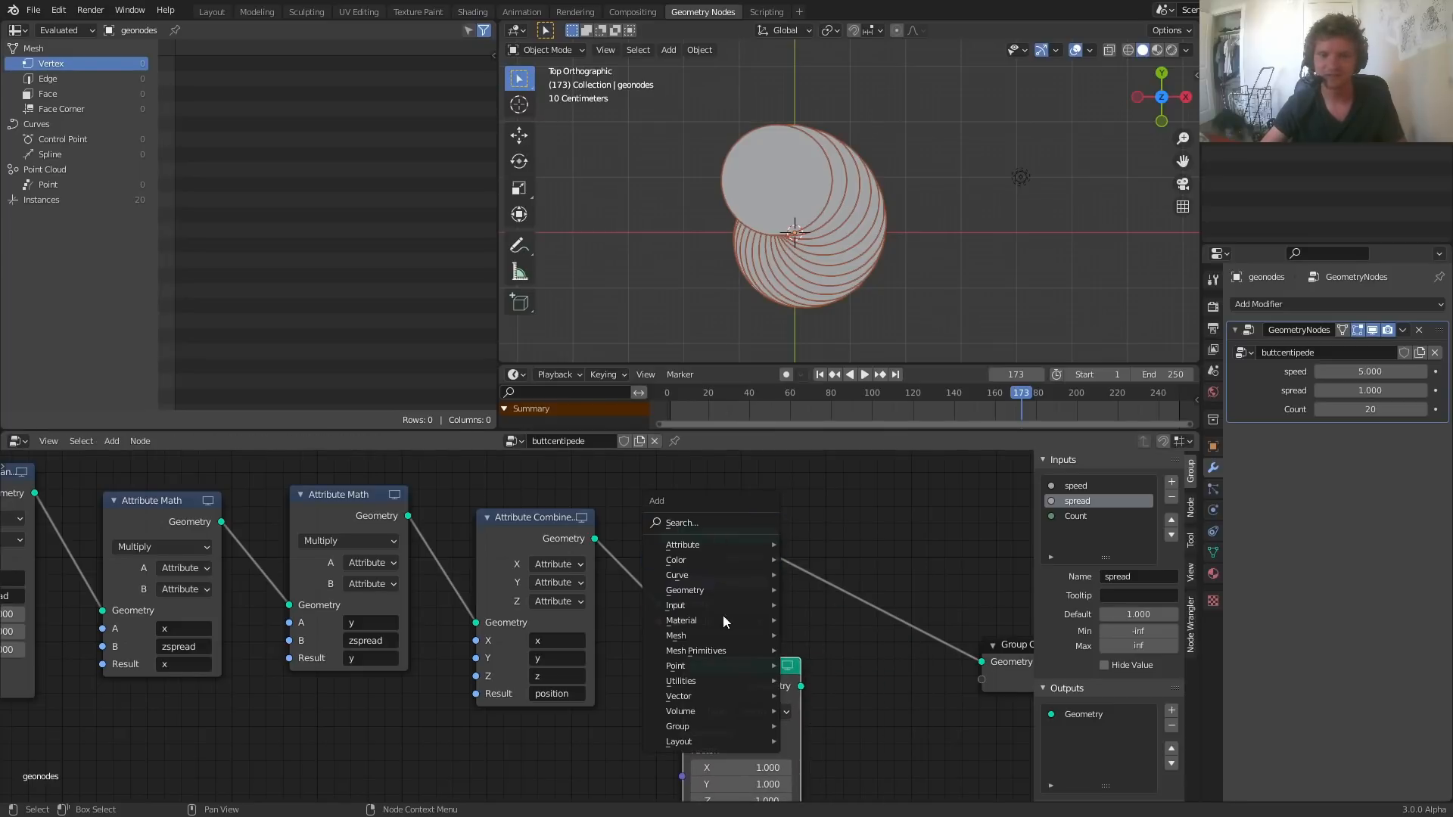
{"action": "key", "text": "Escape"}
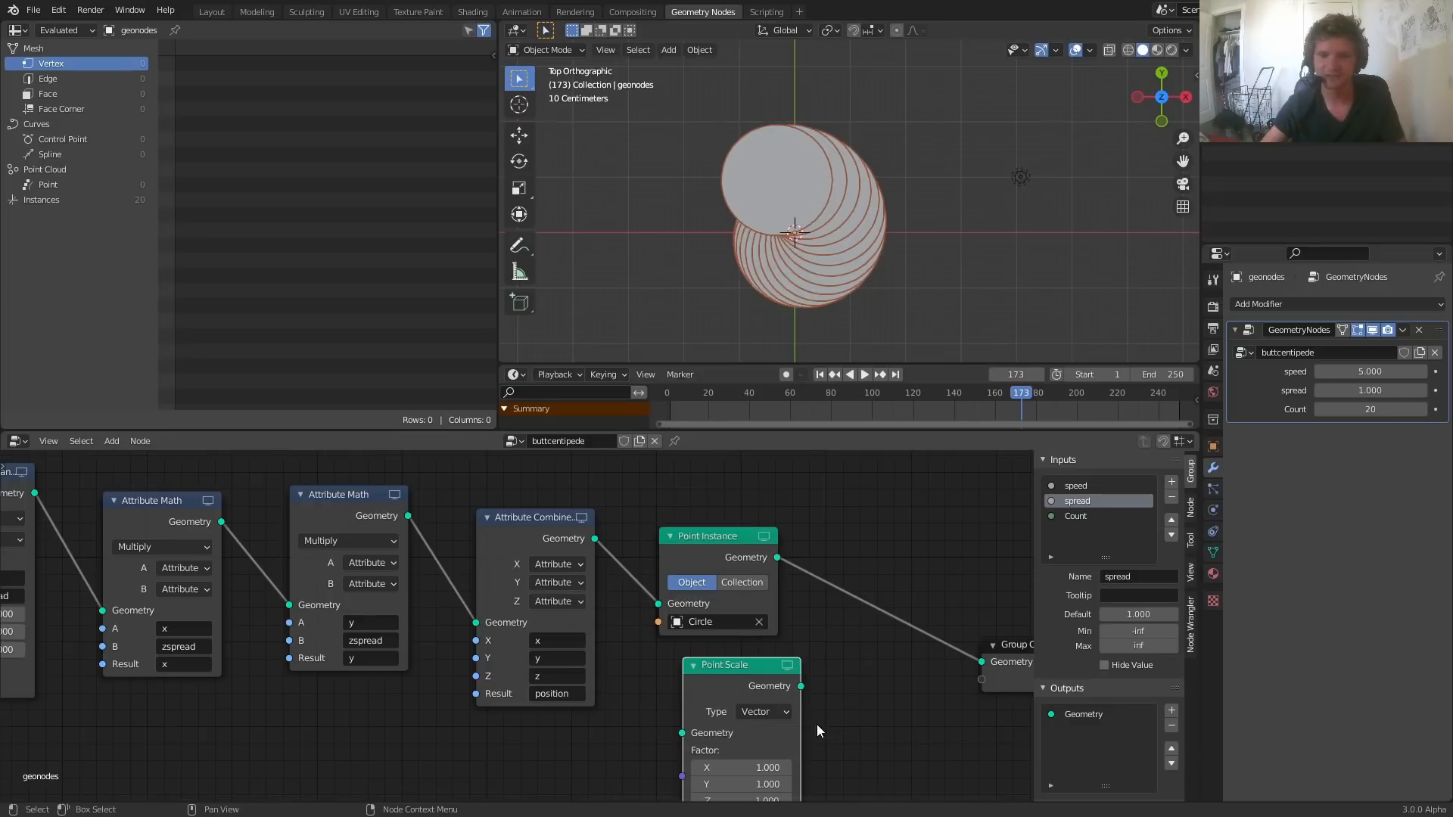
{"action": "middle_click_drag", "start_coordinate": [791, 690], "coordinate": [668, 679]}
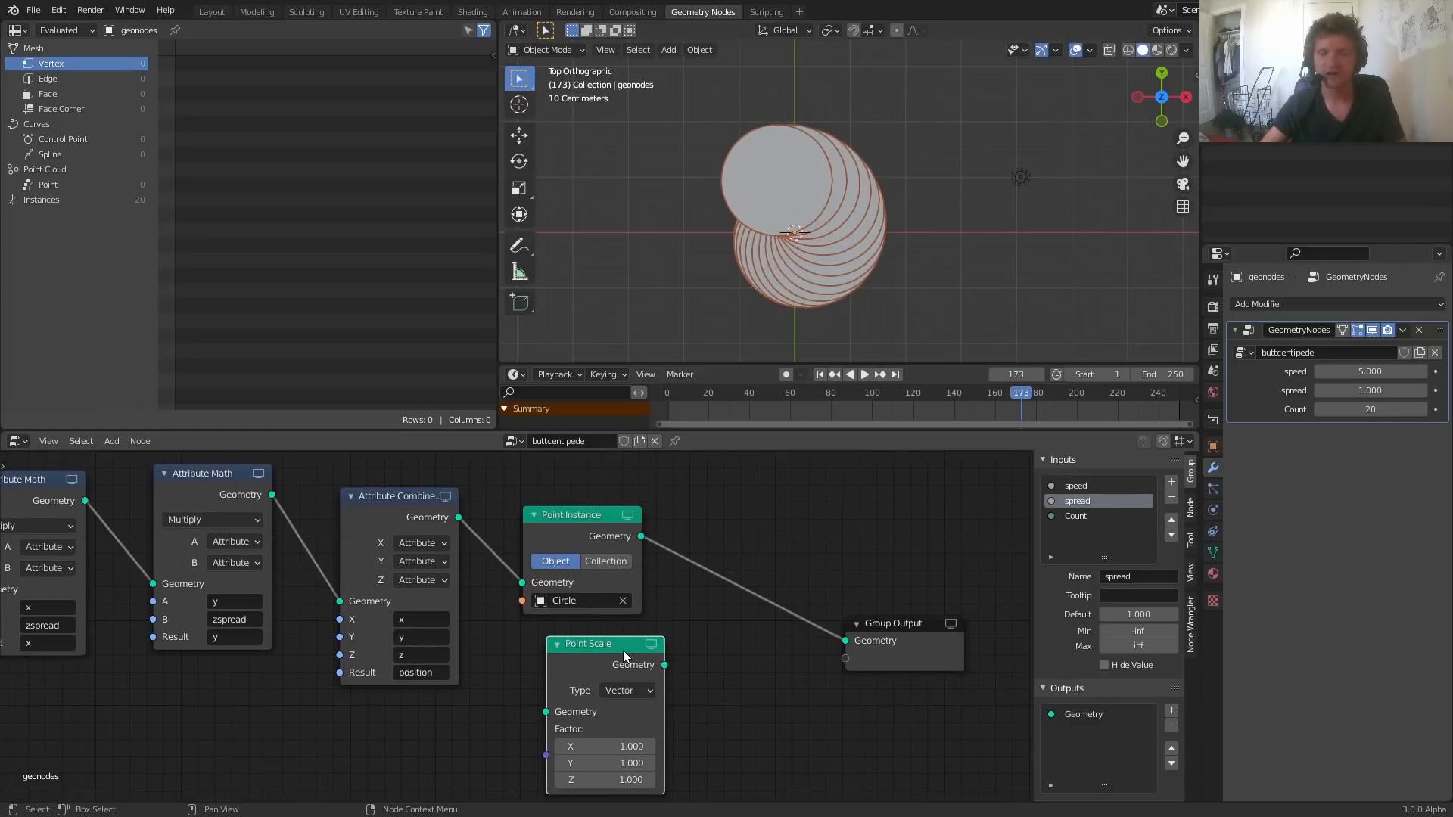
{"action": "left_click_drag", "start_coordinate": [616, 652], "coordinate": [600, 535]}
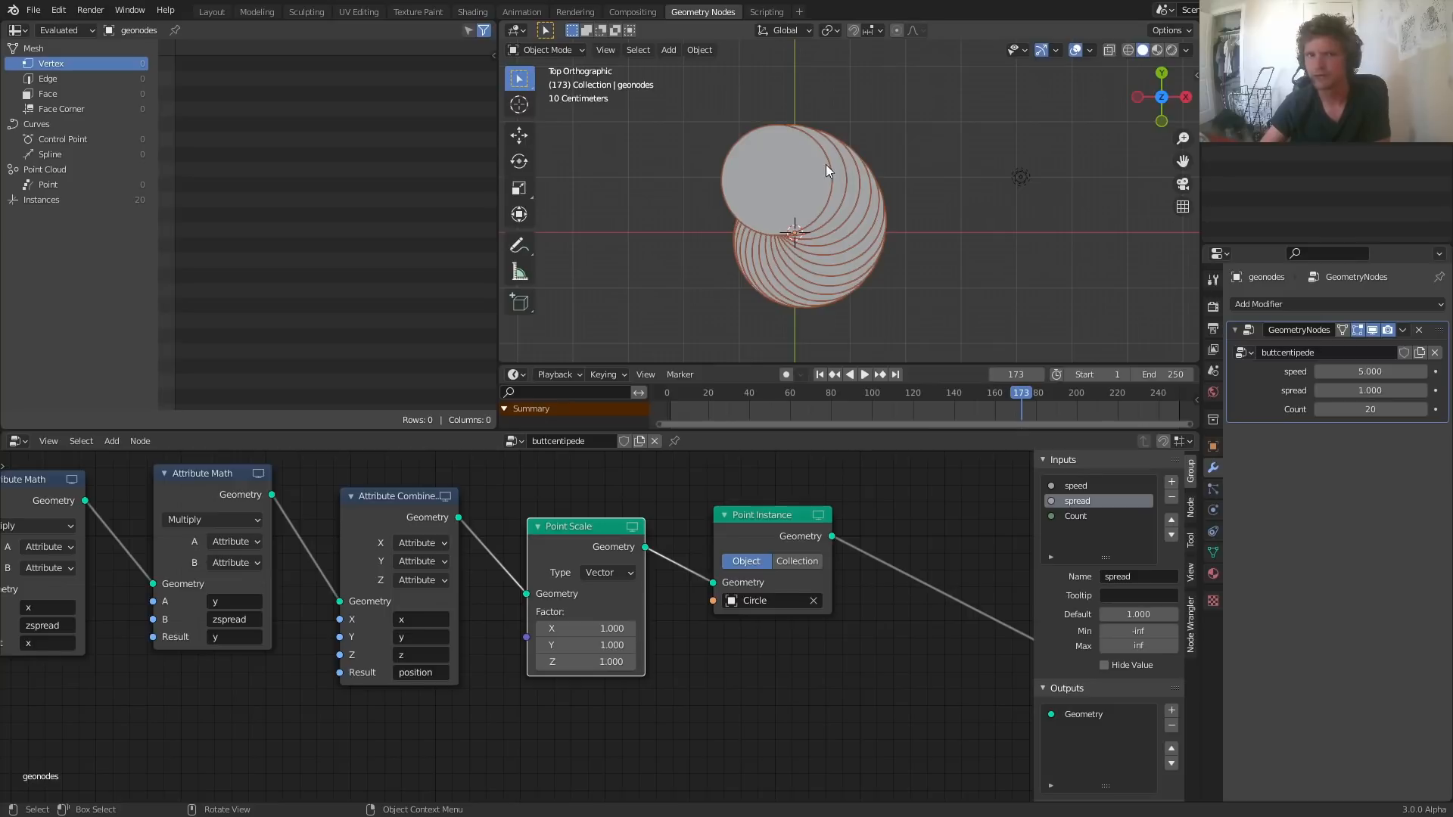
Step: Try the Float type with a factor of 0.700 on the Point Scale node, and switch it back to Vector
{"action": "middle_click_drag", "start_coordinate": [824, 165], "coordinate": [853, 91]}
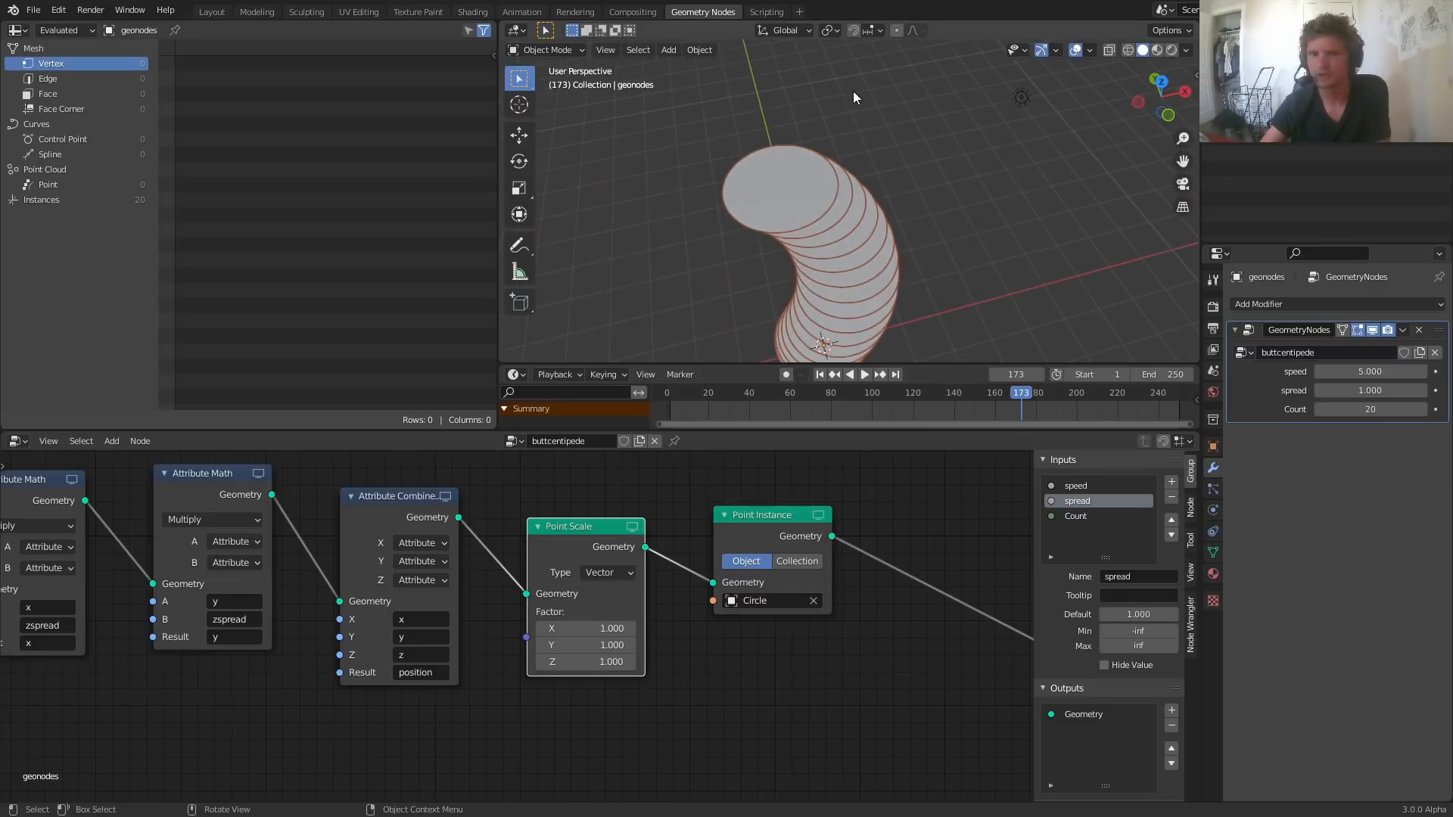
{"action": "left_click", "coordinate": [609, 578]}
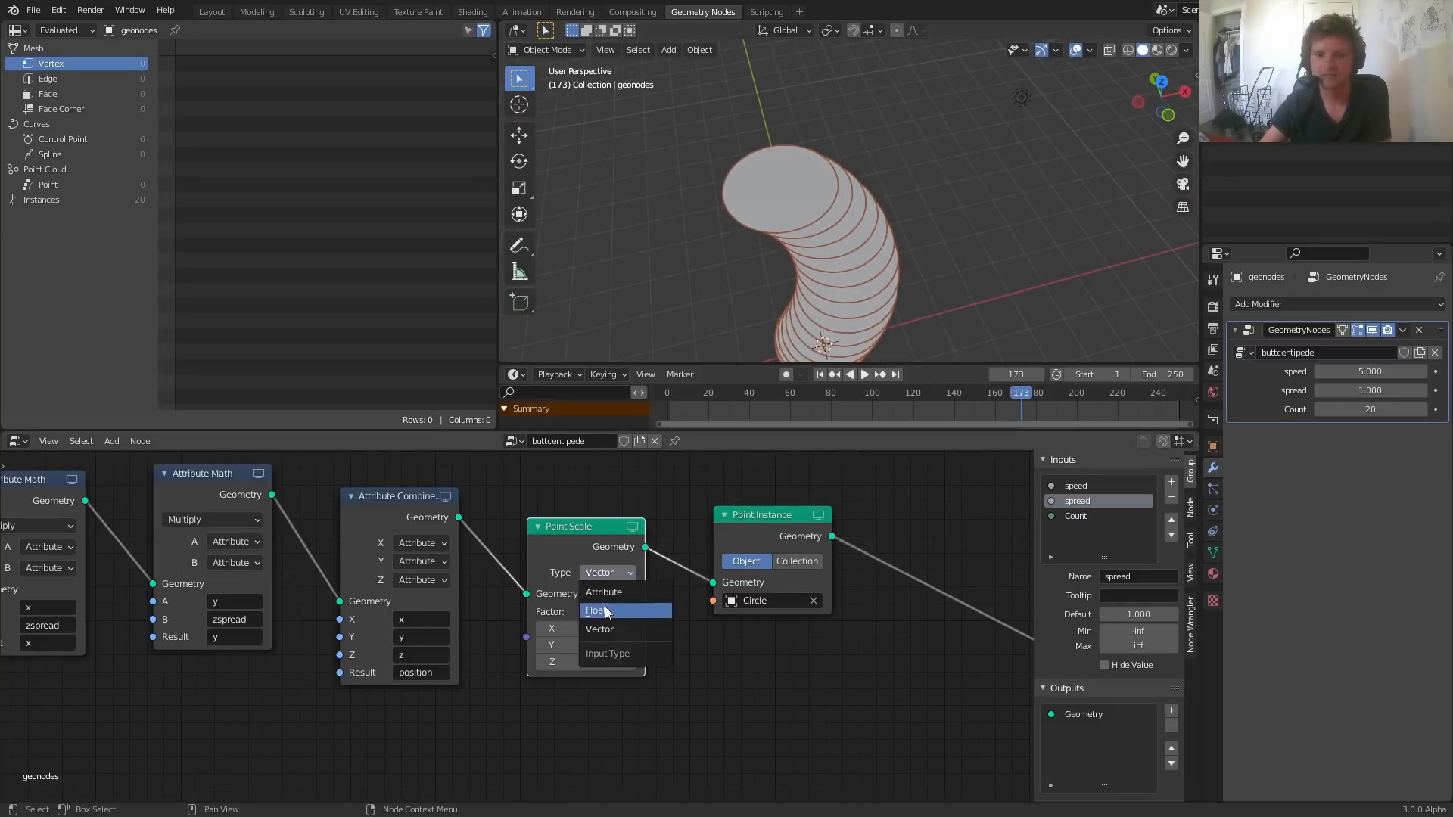
{"action": "left_click", "coordinate": [606, 606]}
{"action": "mouse_move", "coordinate": [585, 612]}
{"action": "left_mouse_down"}
{"action": "mouse_move", "coordinate": [522, 612]}
{"action": "mouse_move", "coordinate": [574, 611]}
{"action": "left_mouse_up"}
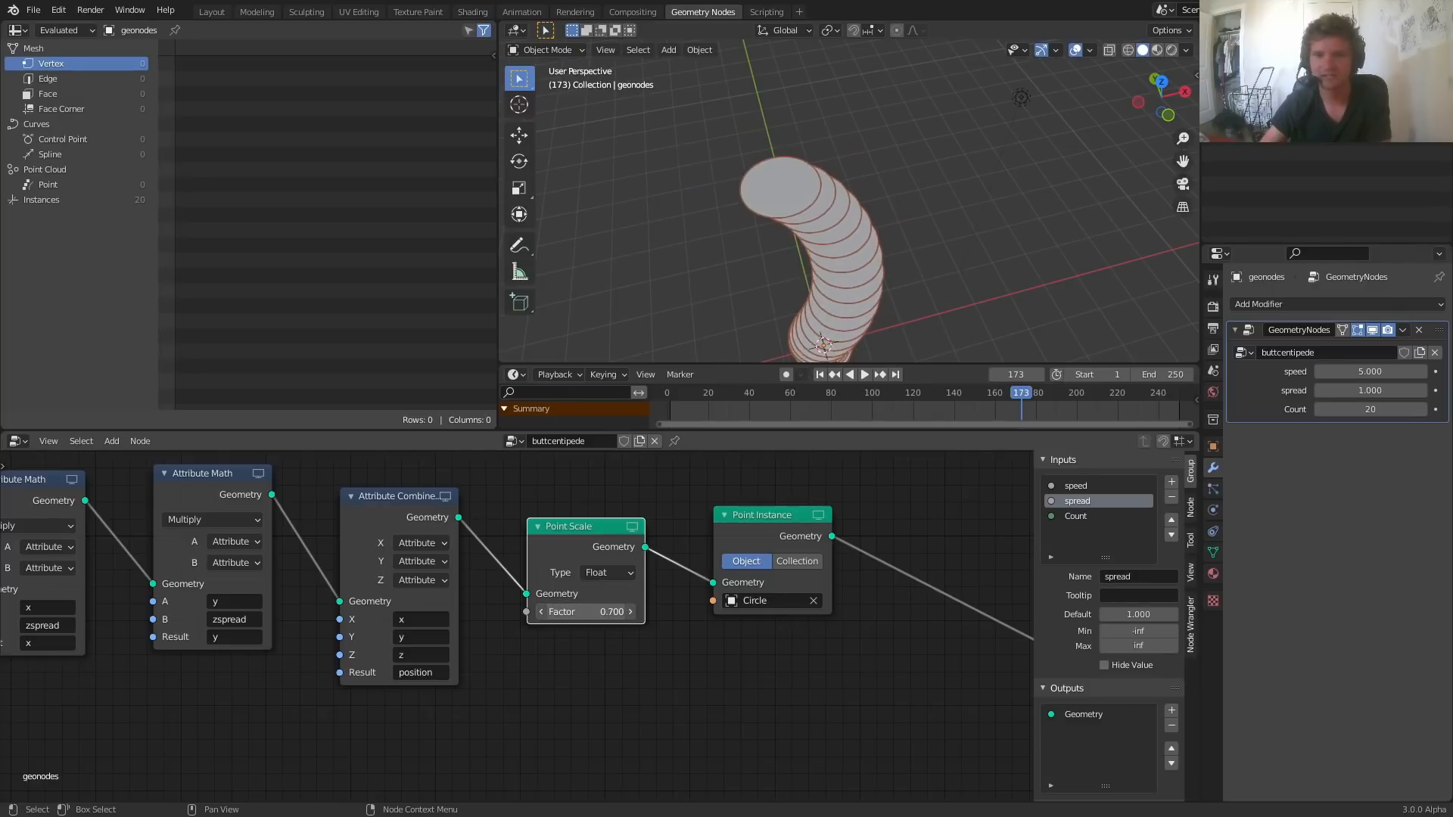
{"action": "left_click", "coordinate": [614, 572]}
{"action": "left_click", "coordinate": [606, 621]}
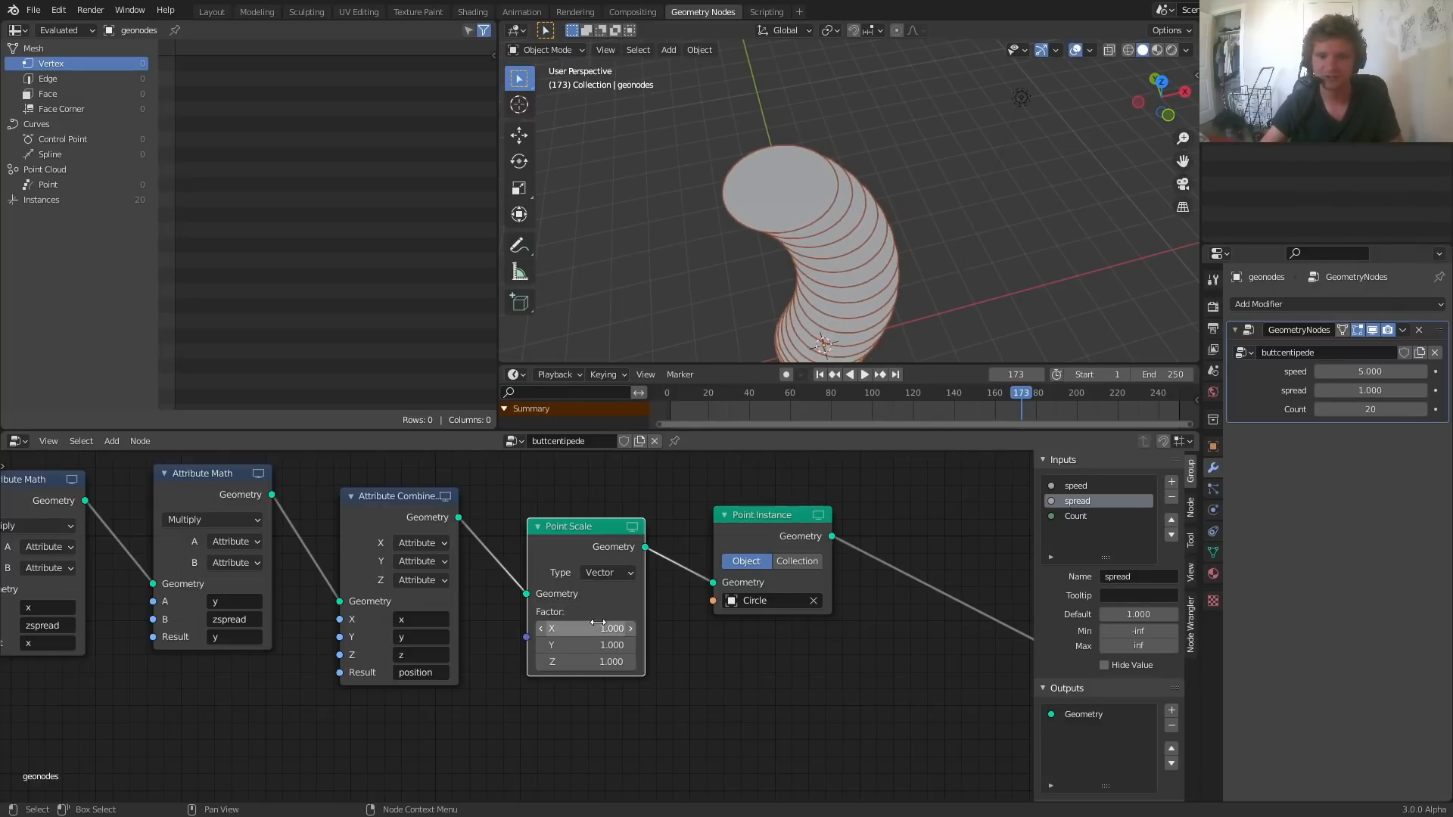
{"action": "mouse_move", "coordinate": [587, 628]}
{"action": "left_mouse_down"}
{"action": "mouse_move", "coordinate": [635, 629]}
{"action": "mouse_move", "coordinate": [606, 615]}
{"action": "left_mouse_up"}
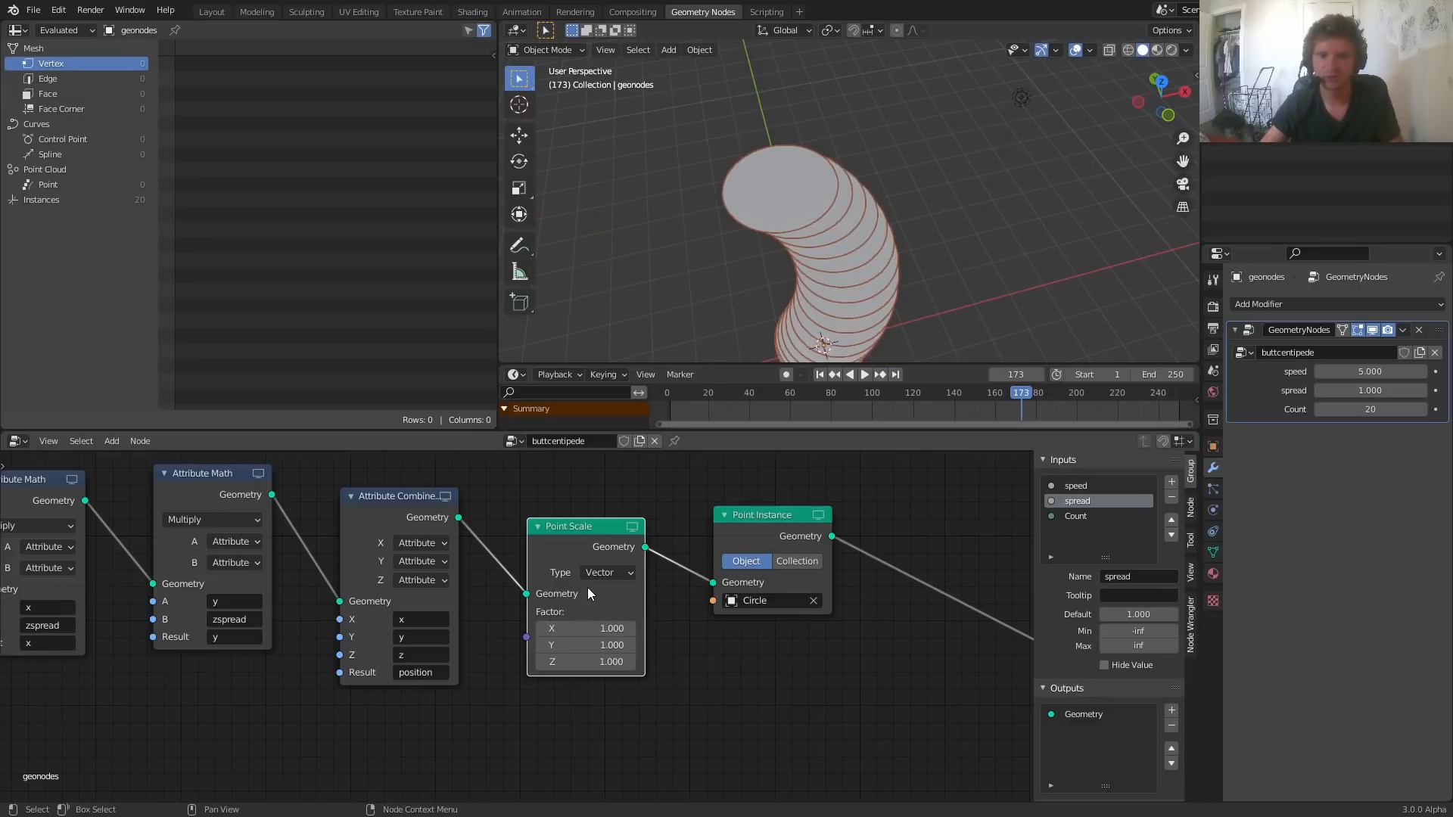
Step: Set the Point Scale type to Attribute with z as the factor, and check the disc scaling by playing the animation
{"action": "left_click", "coordinate": [592, 574]}
{"action": "left_click", "coordinate": [601, 593]}
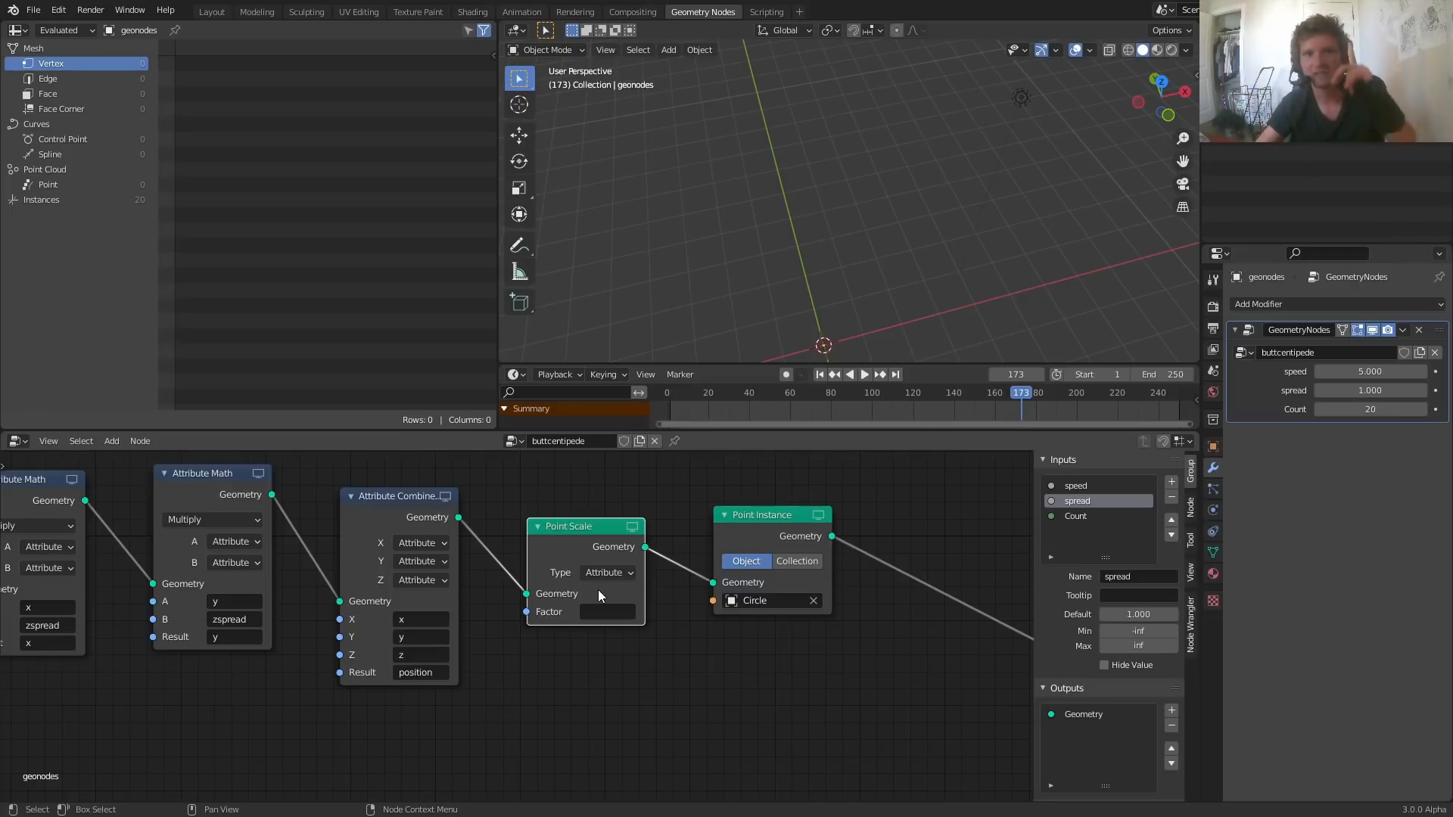
{"action": "left_click", "coordinate": [605, 614]}
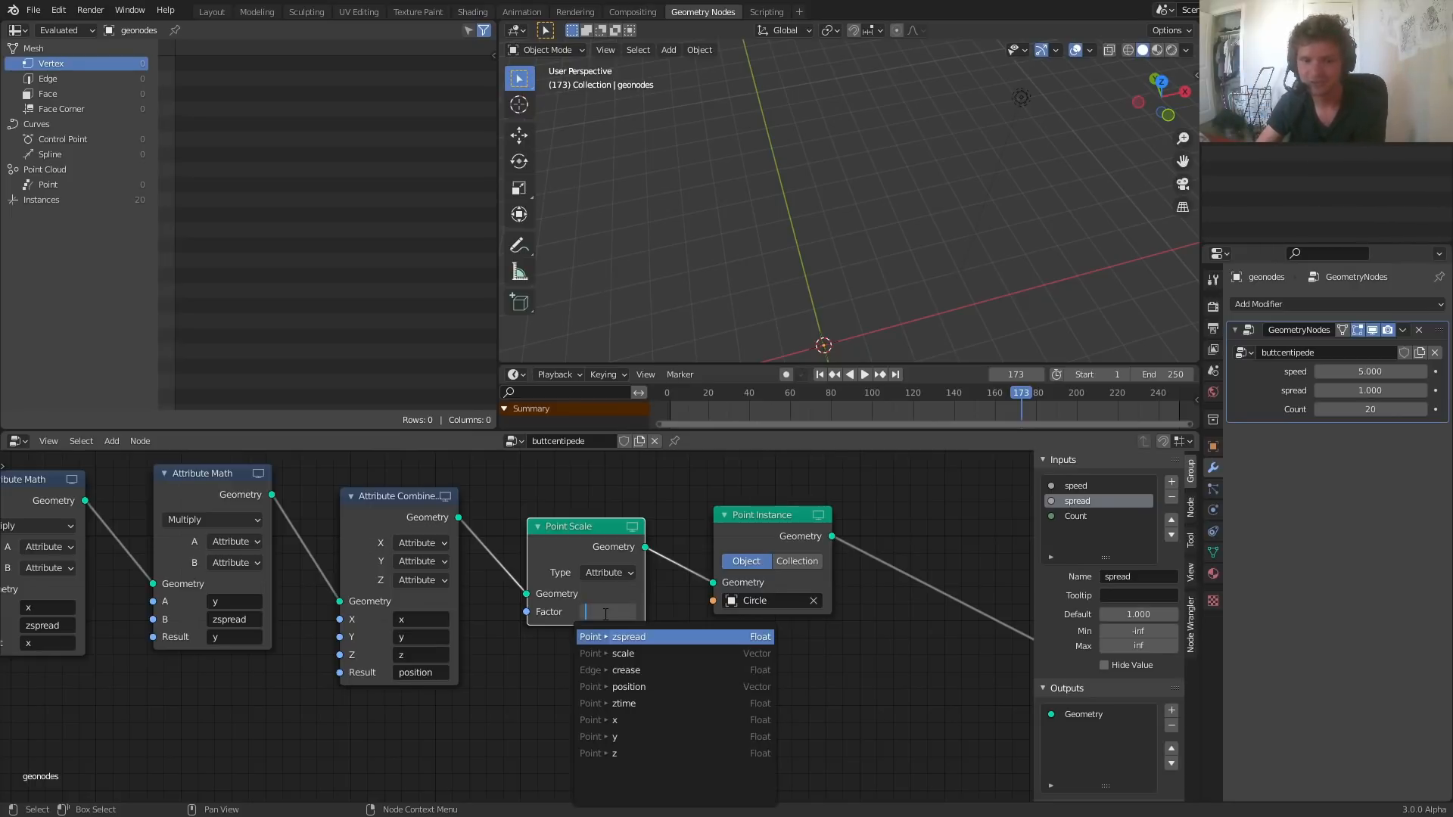
{"action": "left_click", "coordinate": [619, 757]}
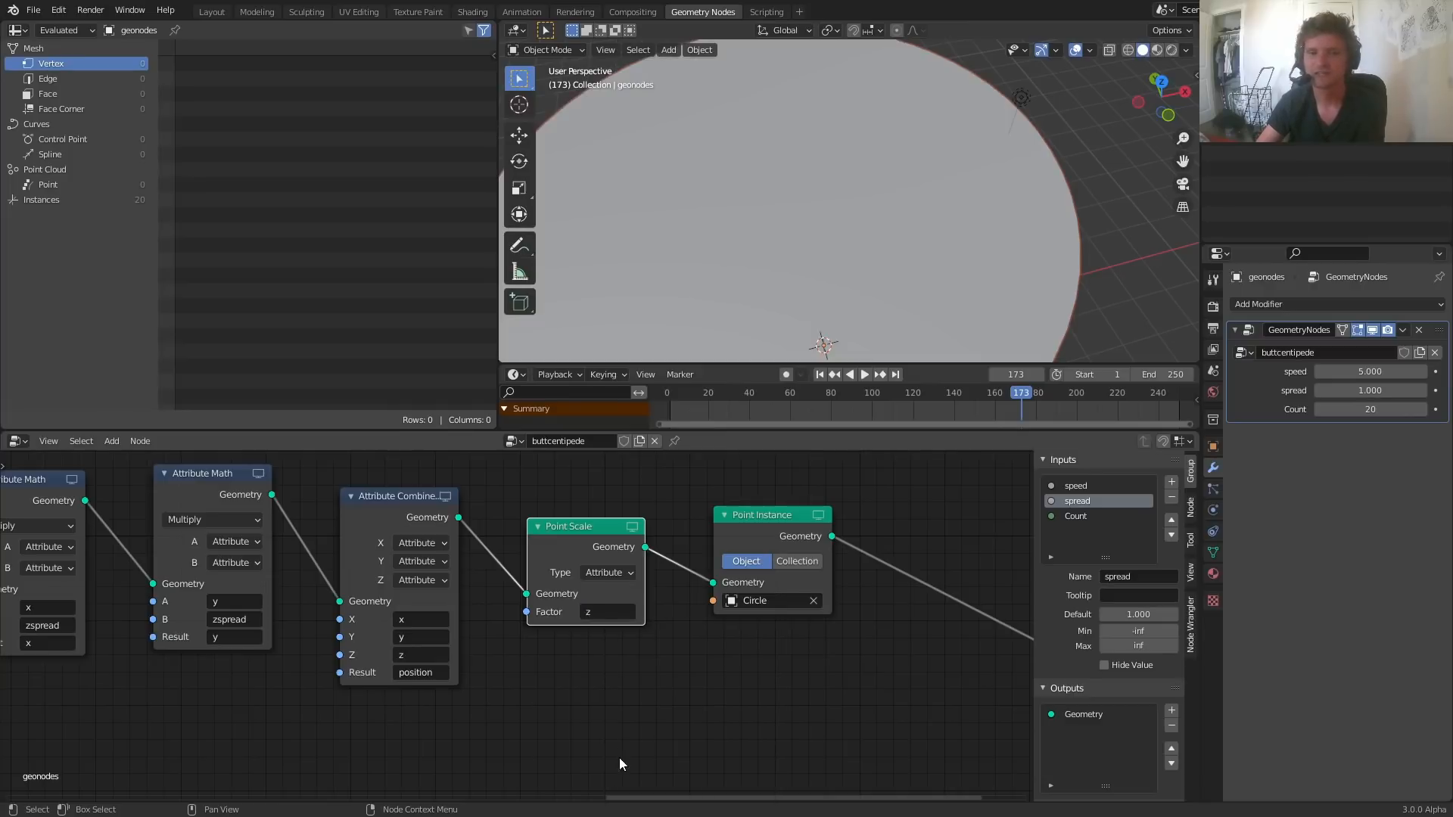
{"action": "key", "text": "space"}
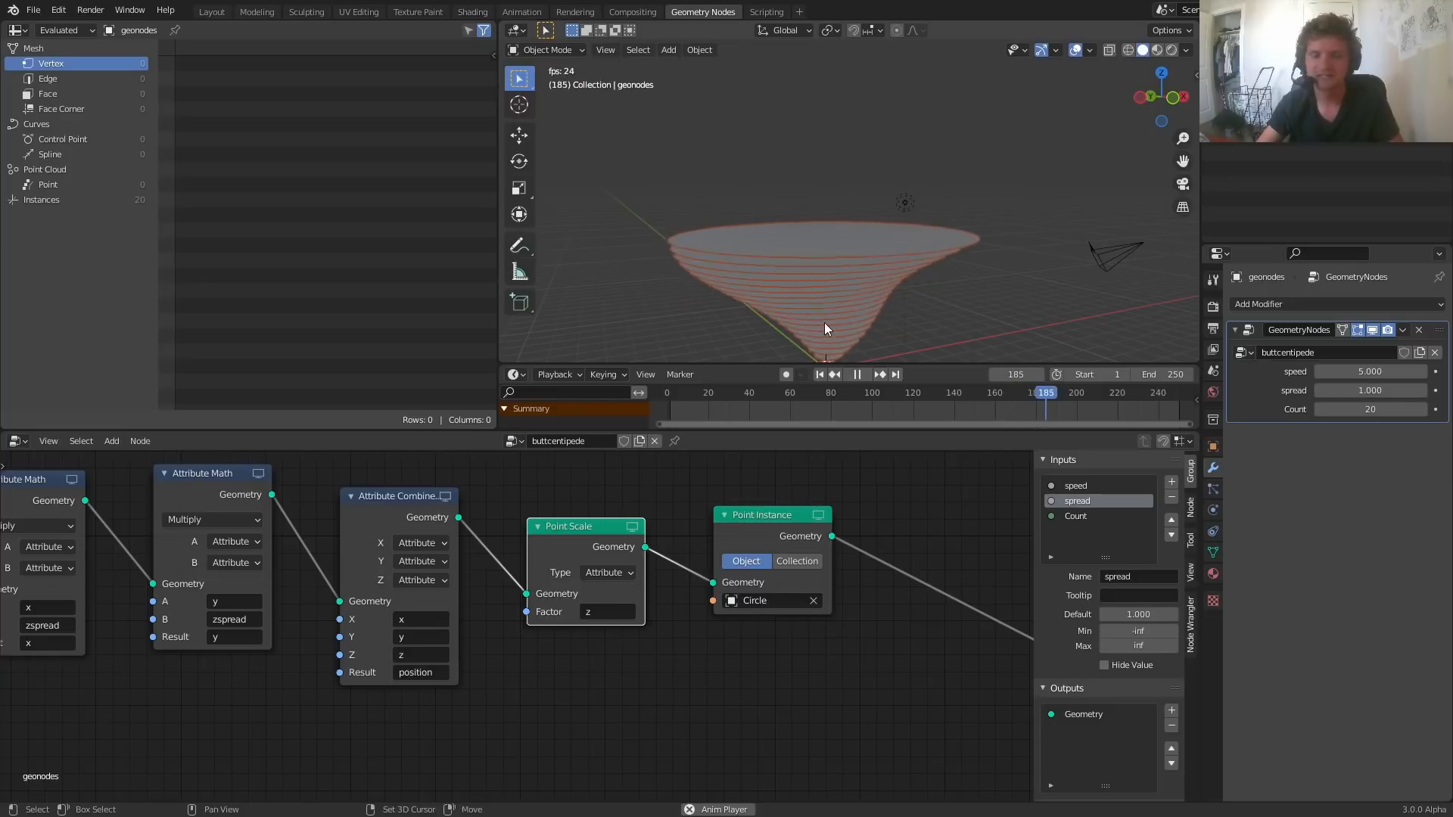
{"action": "middle_click_drag", "start_coordinate": [825, 322], "coordinate": [830, 206], "text": "shift"}
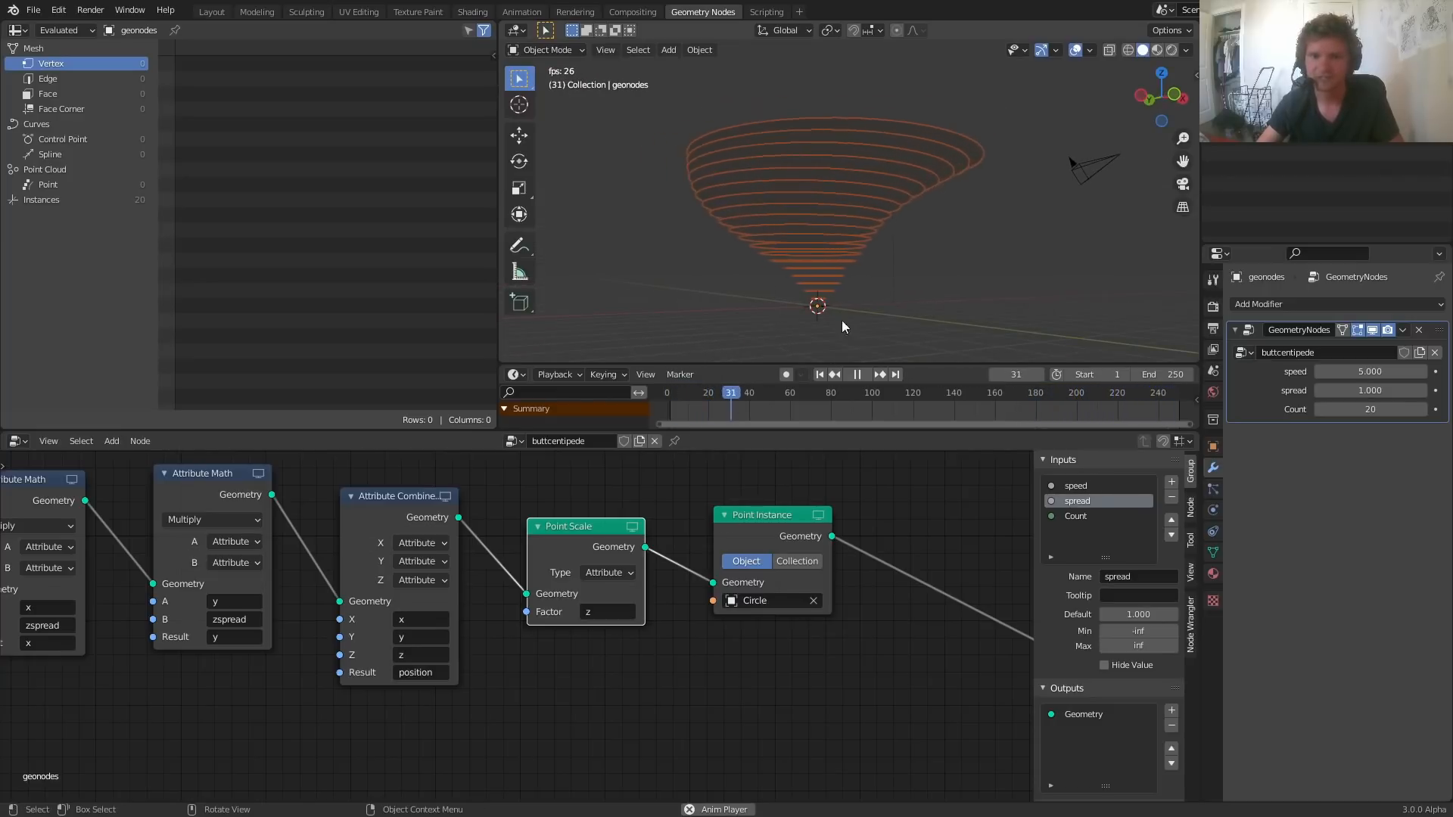
{"action": "middle_click_drag", "start_coordinate": [844, 133], "coordinate": [833, 152]}
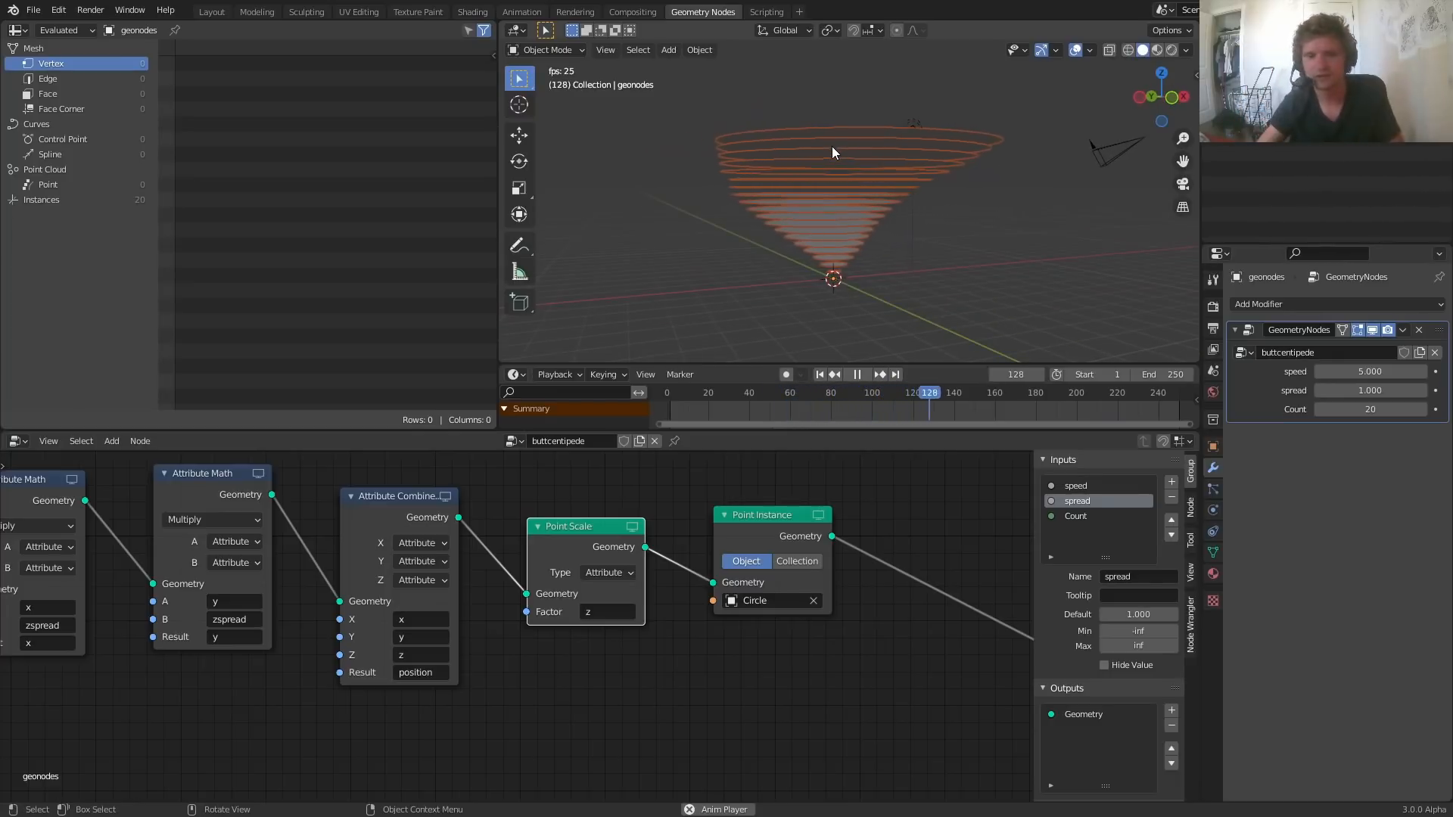
{"action": "key", "text": "space"}
Step: Try zspread and ztime as the Point Scale factor with the animation playing, and return the factor to z
{"action": "left_click", "coordinate": [606, 612]}
{"action": "type", "text": "z"}
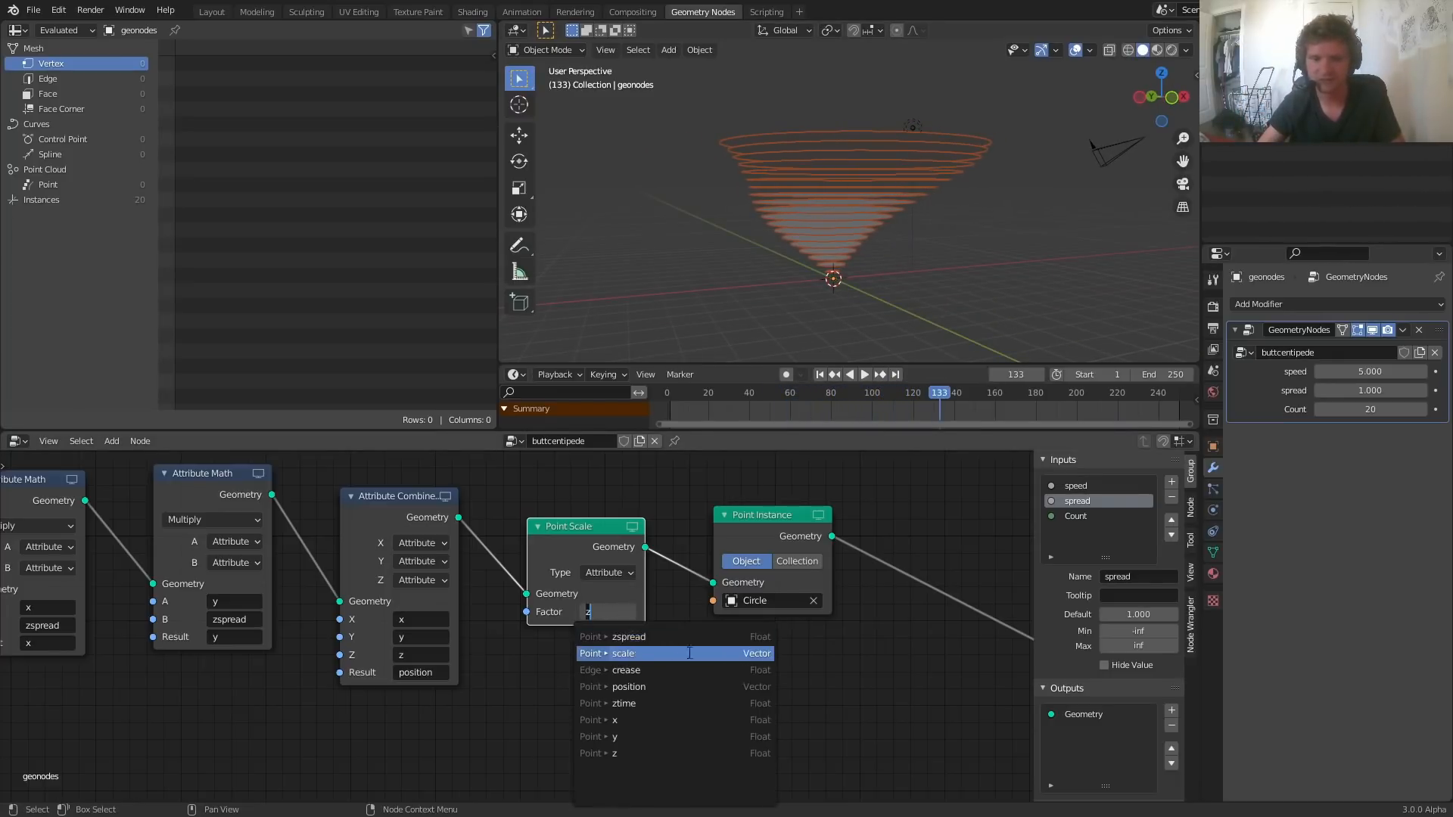
{"action": "left_click", "coordinate": [628, 638]}
{"action": "key", "text": "space"}
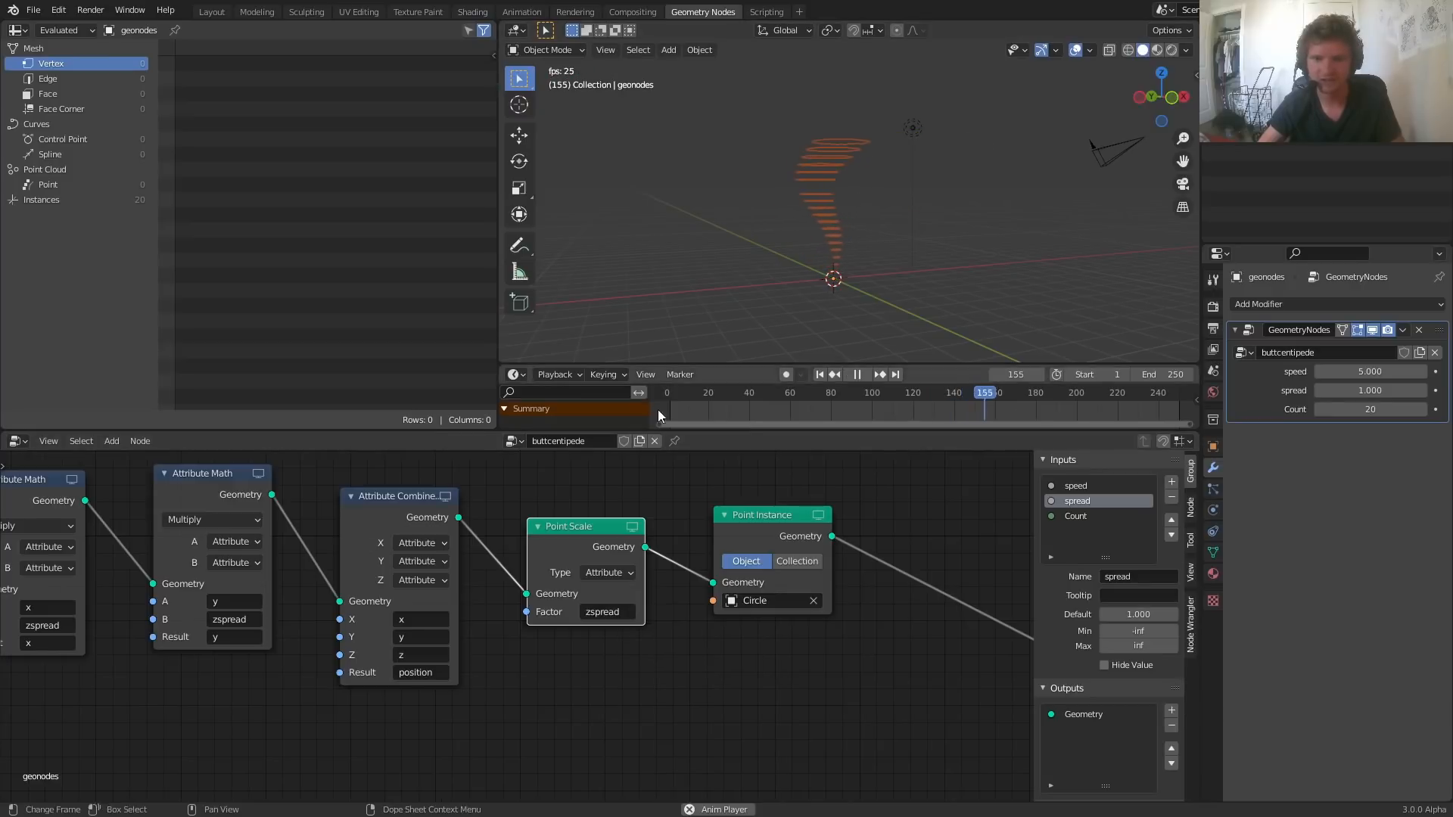
{"action": "key", "text": "space"}
{"action": "left_click", "coordinate": [606, 612]}
{"action": "left_click", "coordinate": [638, 703]}
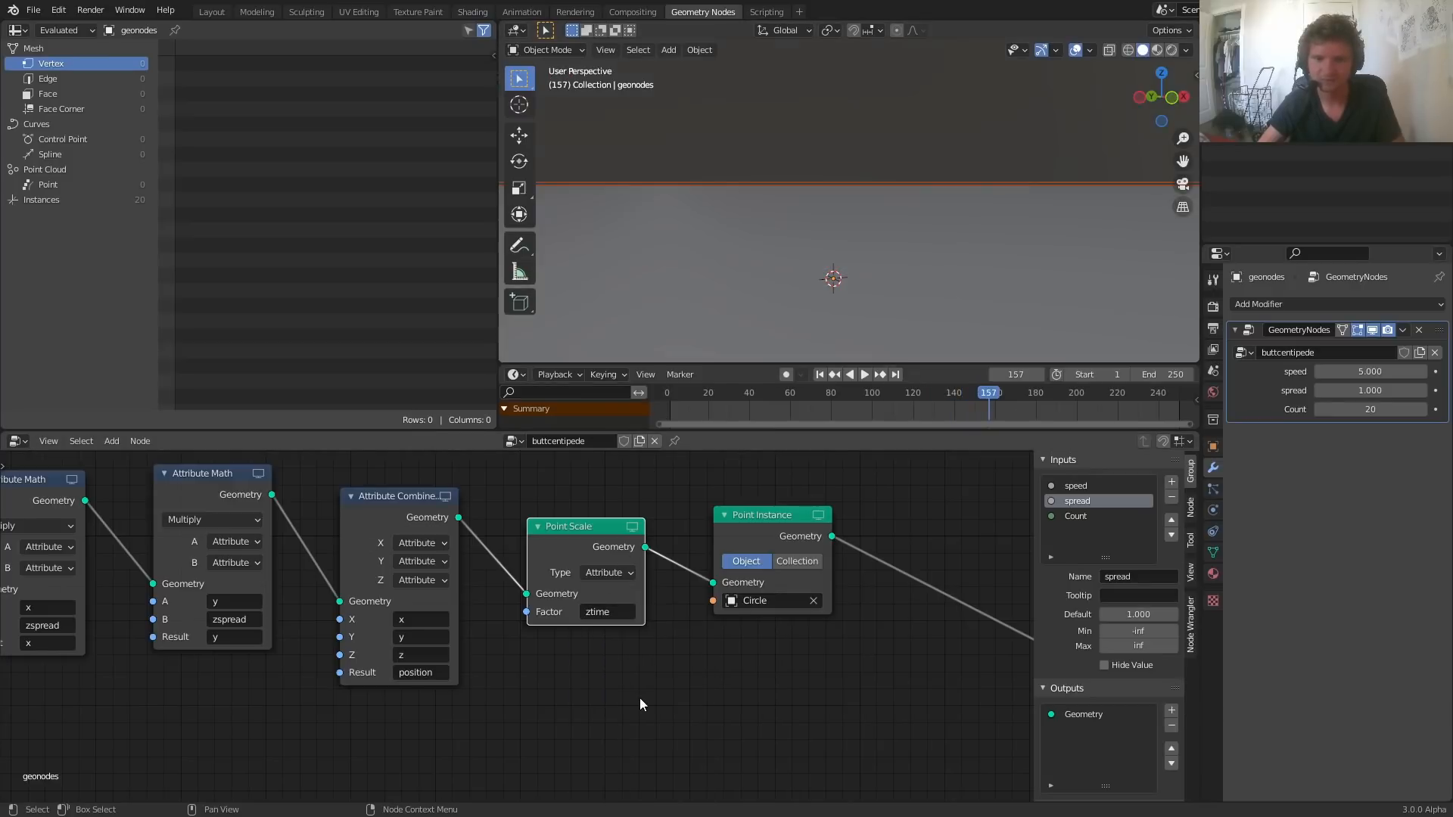
{"action": "key", "text": "space"}
{"action": "left_click", "coordinate": [598, 611]}
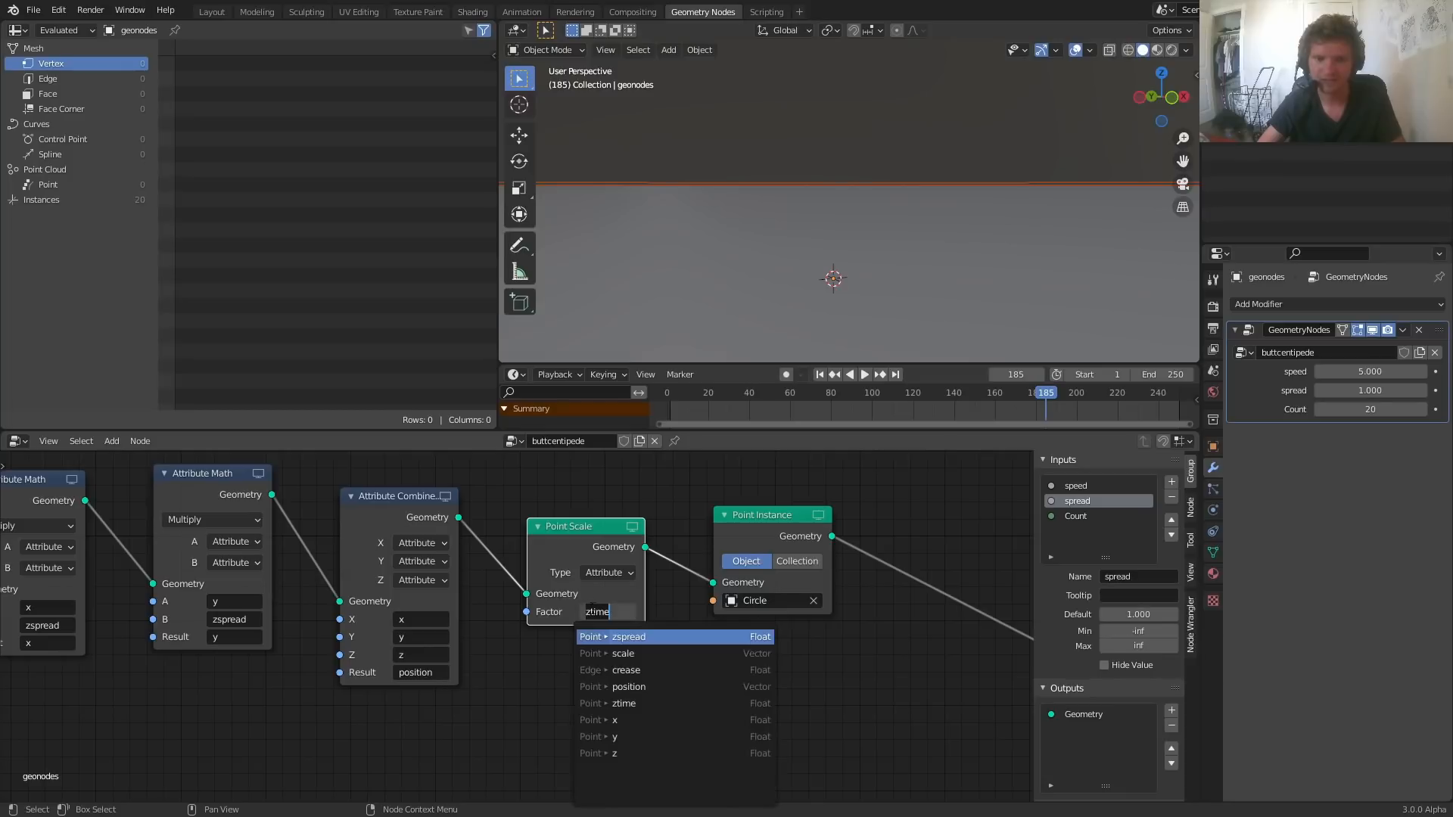
{"action": "left_click", "coordinate": [613, 749]}
Step: Duplicate the Attribute Map Range node and insert the copy between the Attribute Combine XYZ and Point Scale nodes
{"action": "left_click_drag", "start_coordinate": [612, 548], "coordinate": [628, 548]}
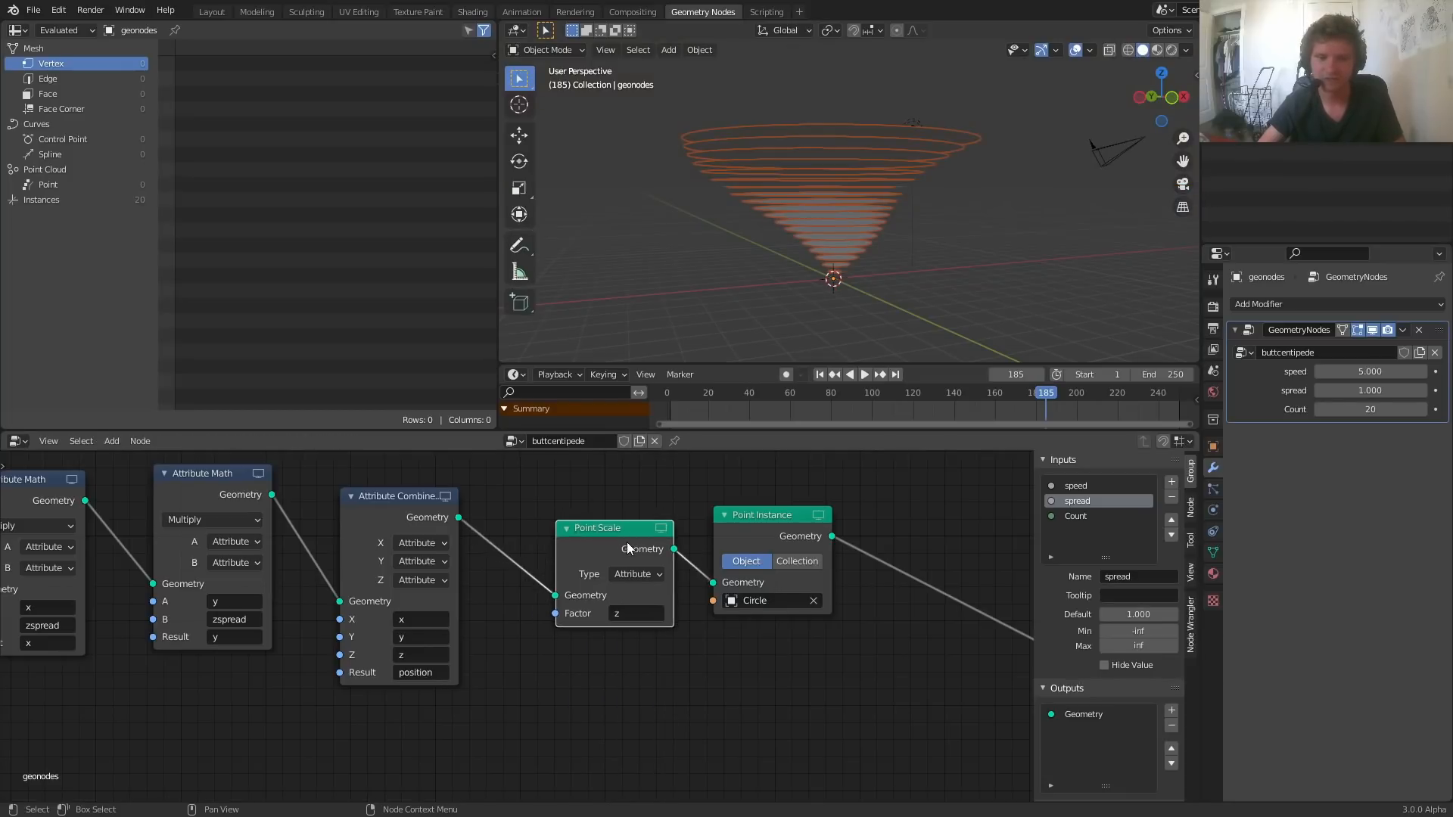
{"action": "middle_click_drag", "start_coordinate": [401, 506], "coordinate": [715, 530]}
{"action": "left_click", "coordinate": [148, 477]}
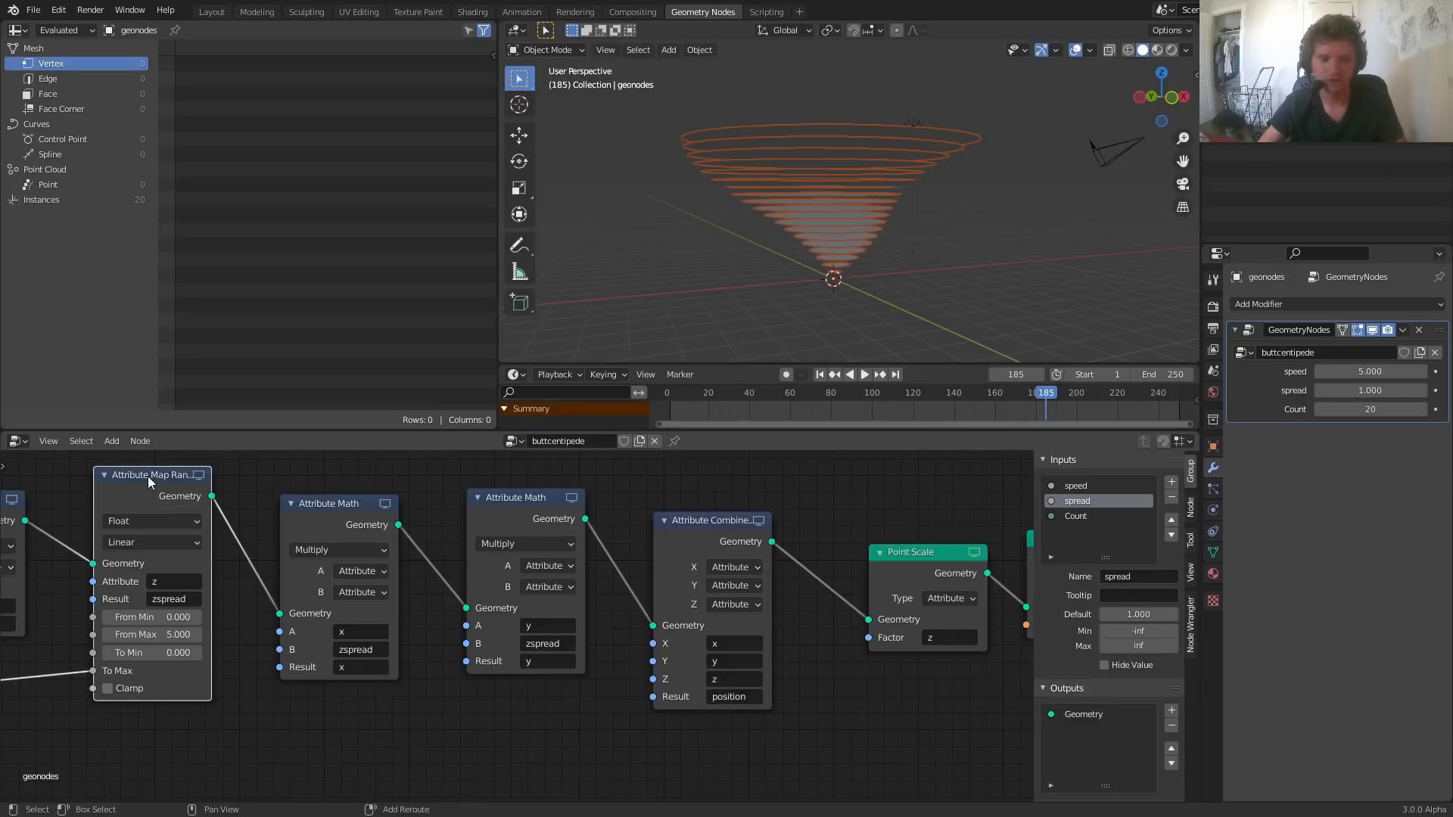
{"action": "key", "text": "shift+d"}
{"action": "middle_click_drag", "start_coordinate": [870, 539], "coordinate": [484, 544]}
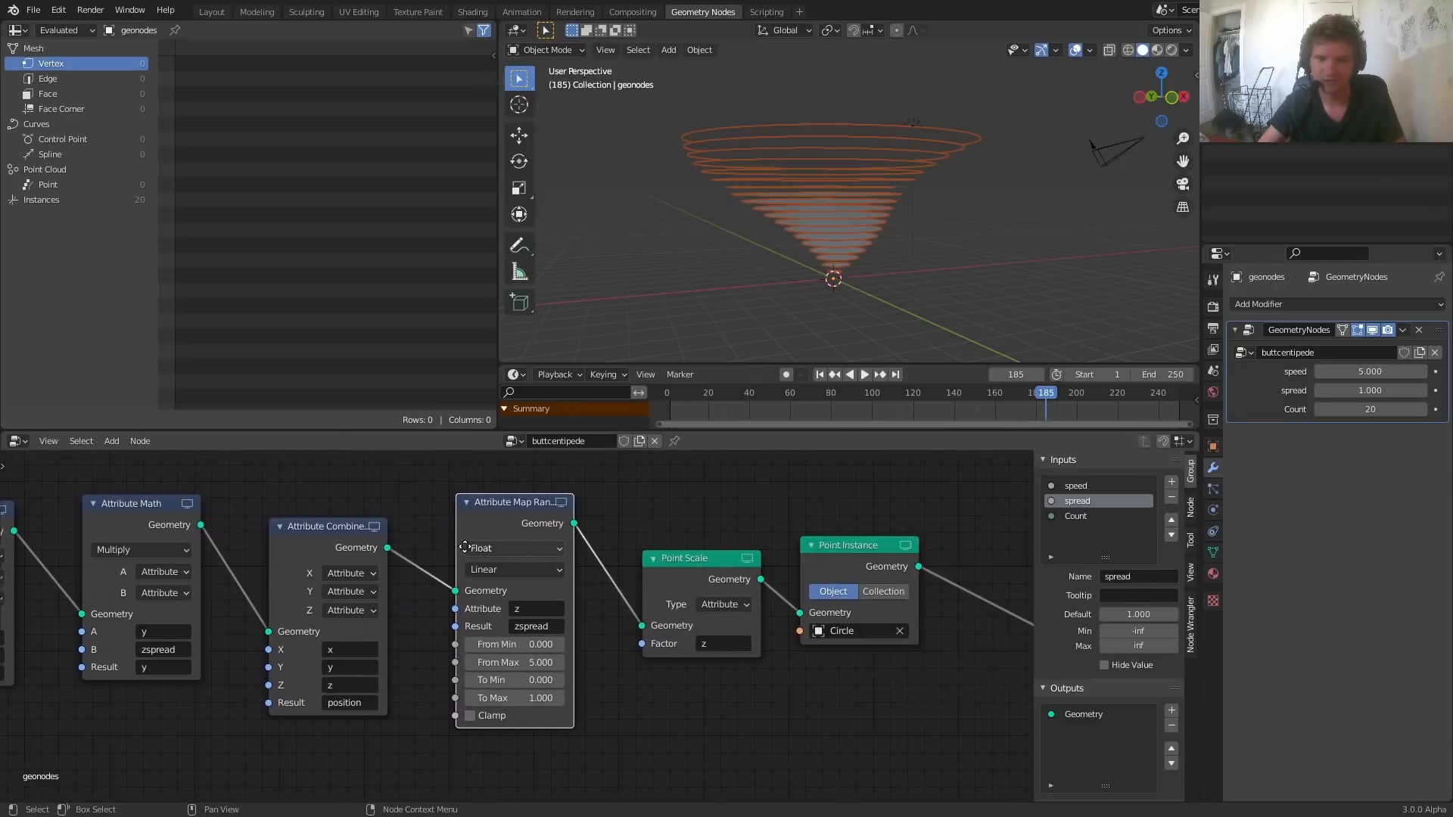
Step: Set the copied map range node's Result to zscale and To Max to 5, and use zscale as the Point Scale factor
{"action": "left_click", "coordinate": [520, 625]}
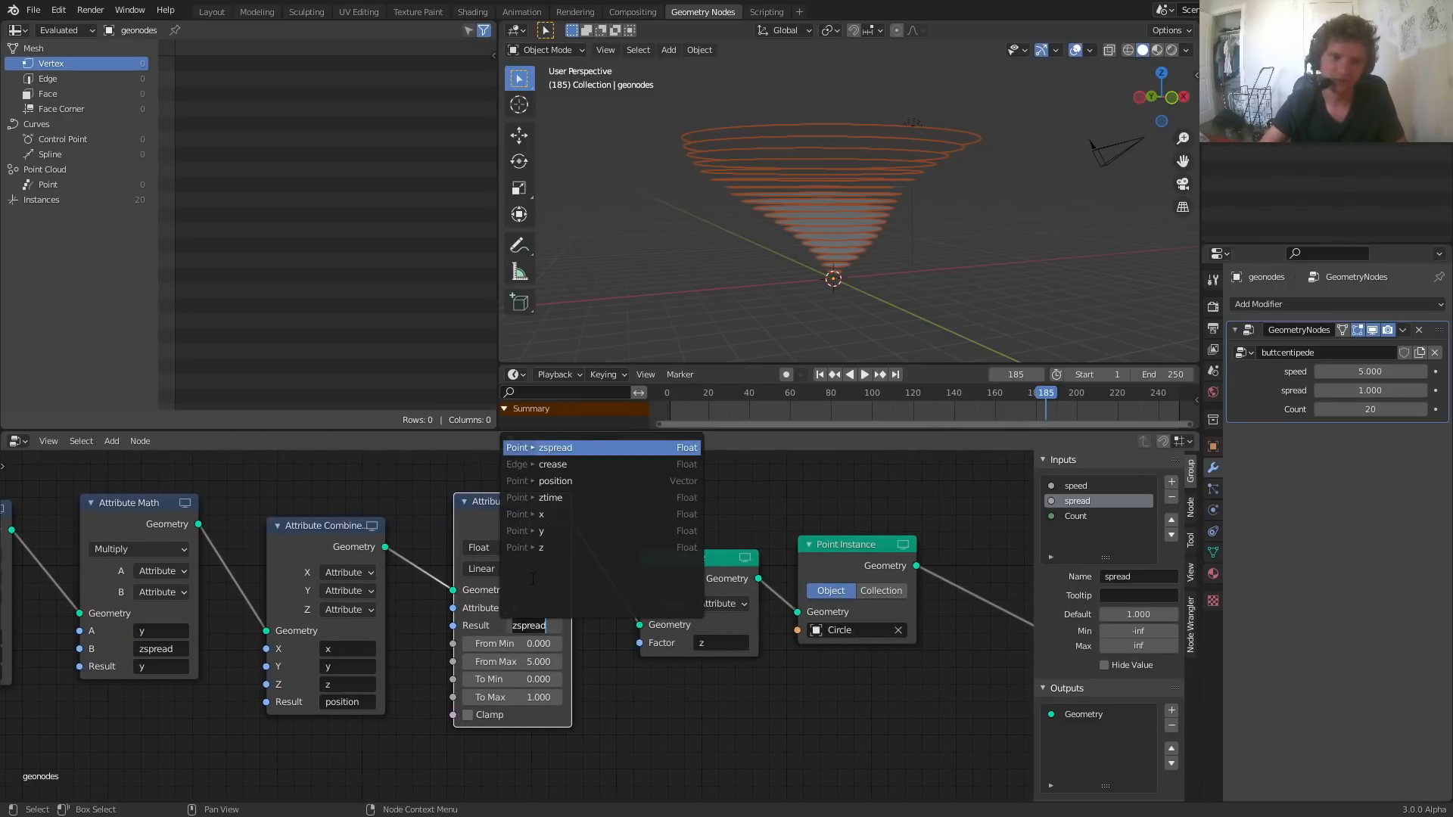
{"action": "type", "text": "zscale"}
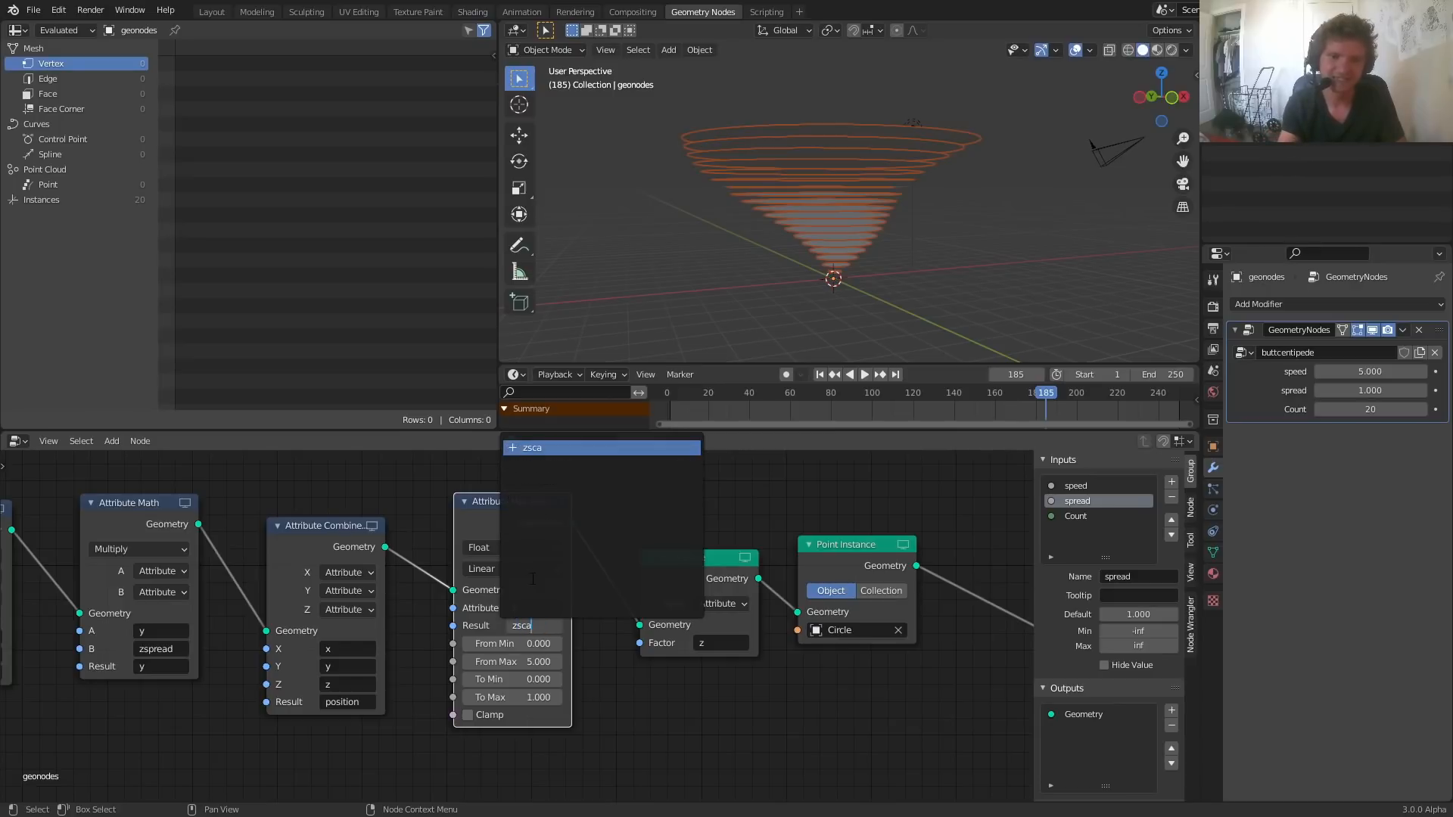
{"action": "left_click", "coordinate": [552, 447]}
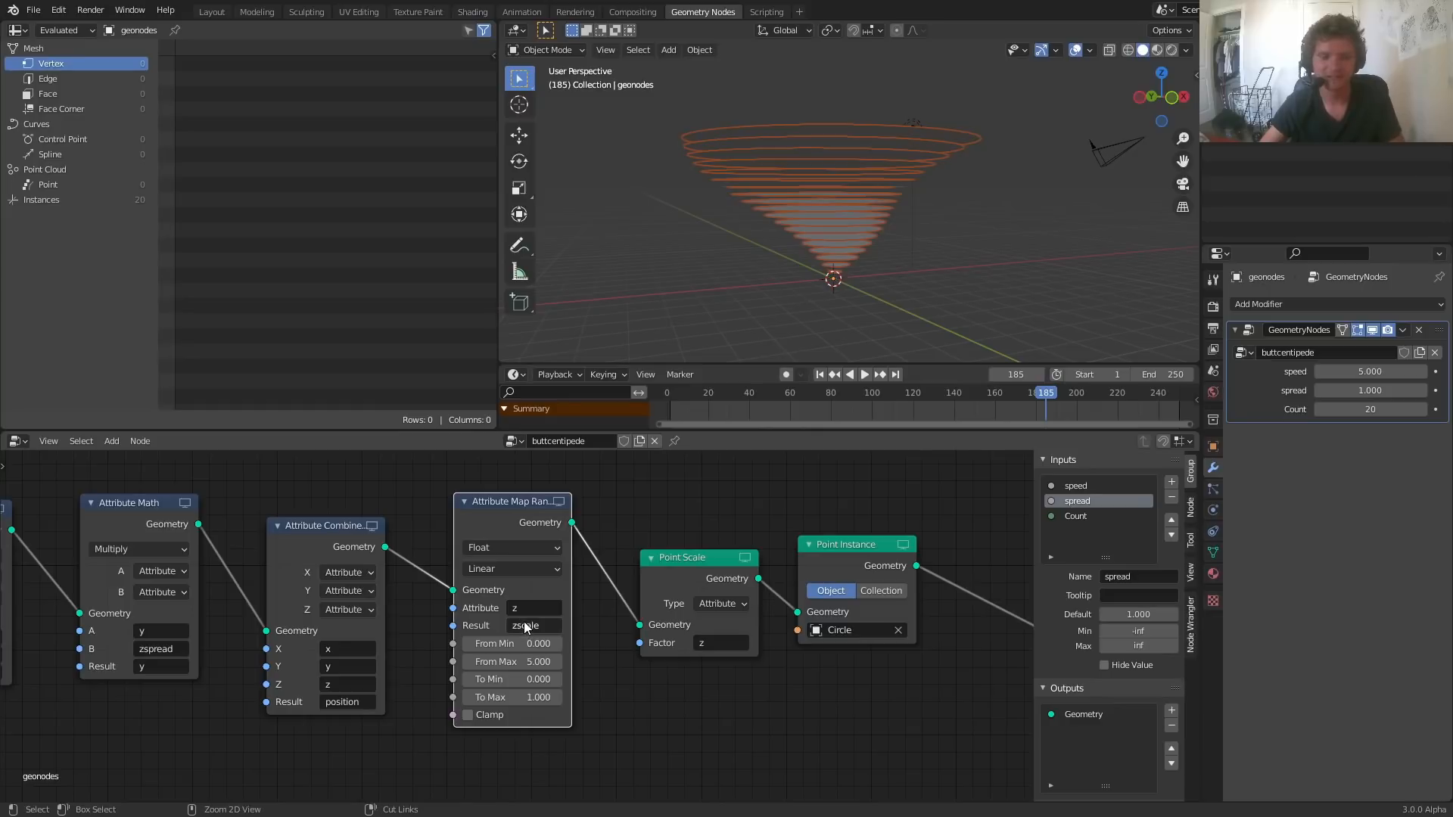
{"action": "key", "text": "ctrl+c"}
{"action": "key", "text": "ctrl+v"}
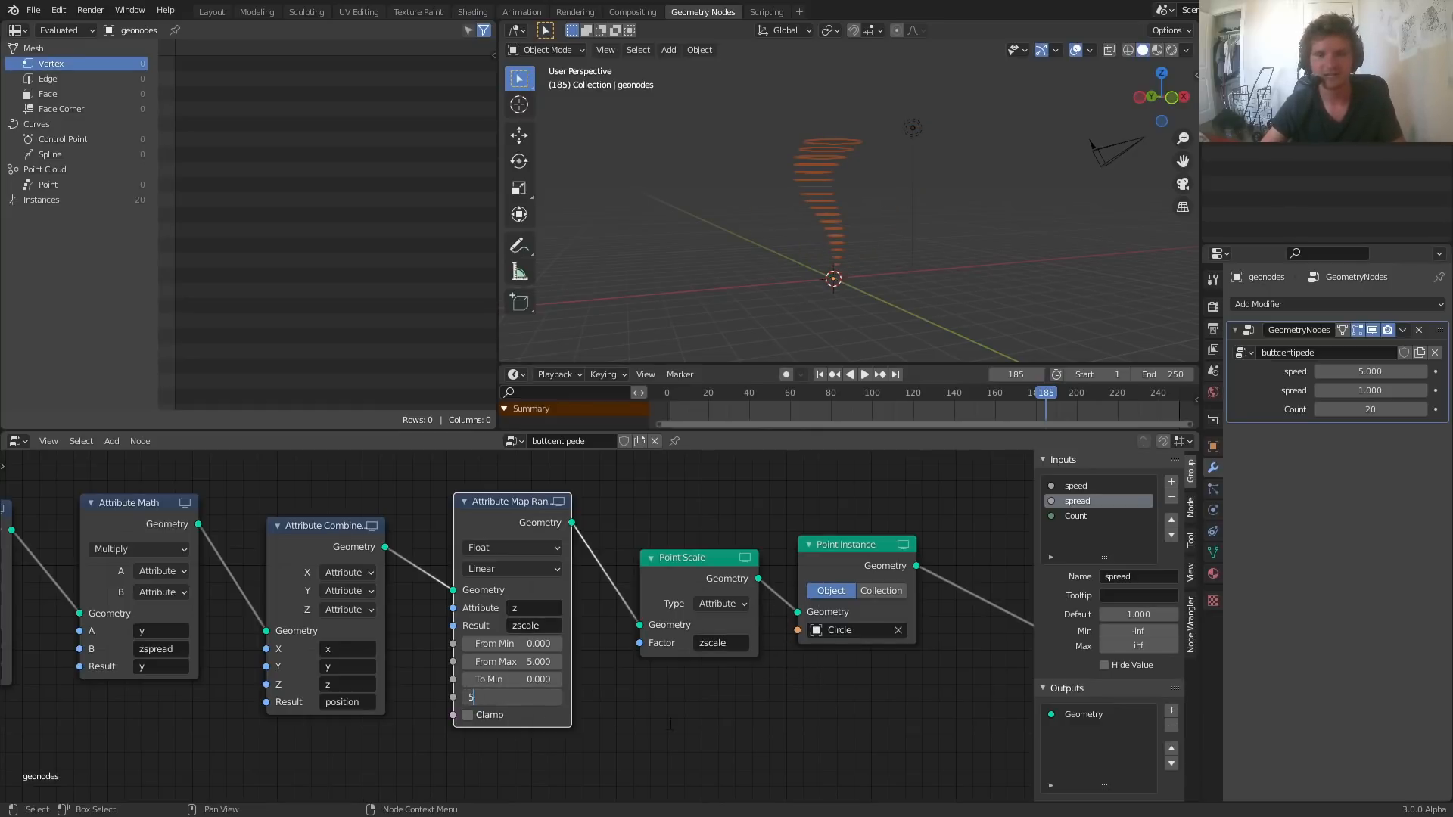
{"action": "key", "text": "Return"}
Step: Try an End Location Z of 6 m on the Line node and undo it
{"action": "scroll", "coordinate": [693, 660], "scroll_direction": "down", "scroll_amount": 5}
{"action": "middle_click_drag", "start_coordinate": [165, 622], "coordinate": [677, 619]}
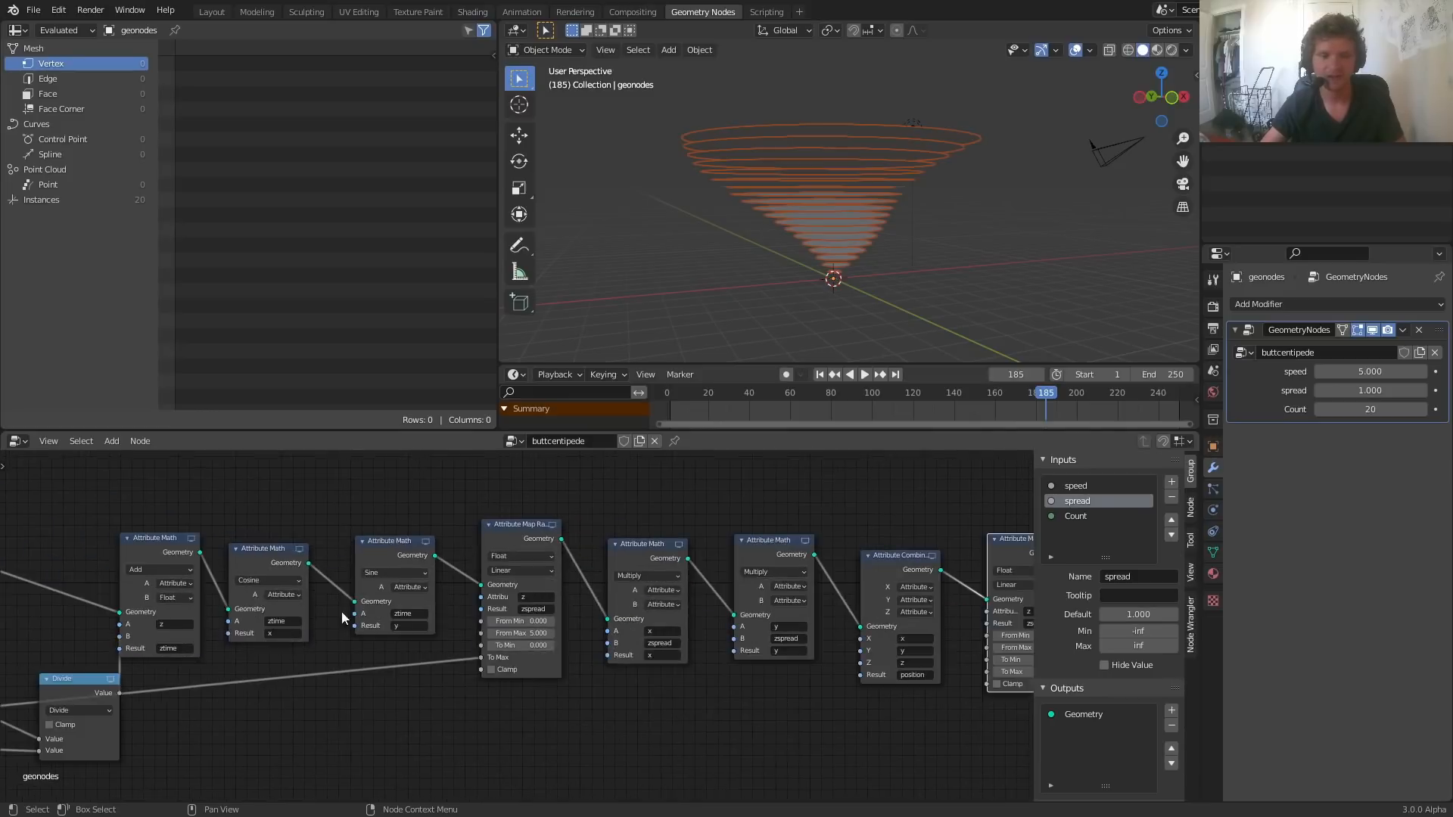
{"action": "middle_click_drag", "start_coordinate": [342, 611], "coordinate": [773, 643]}
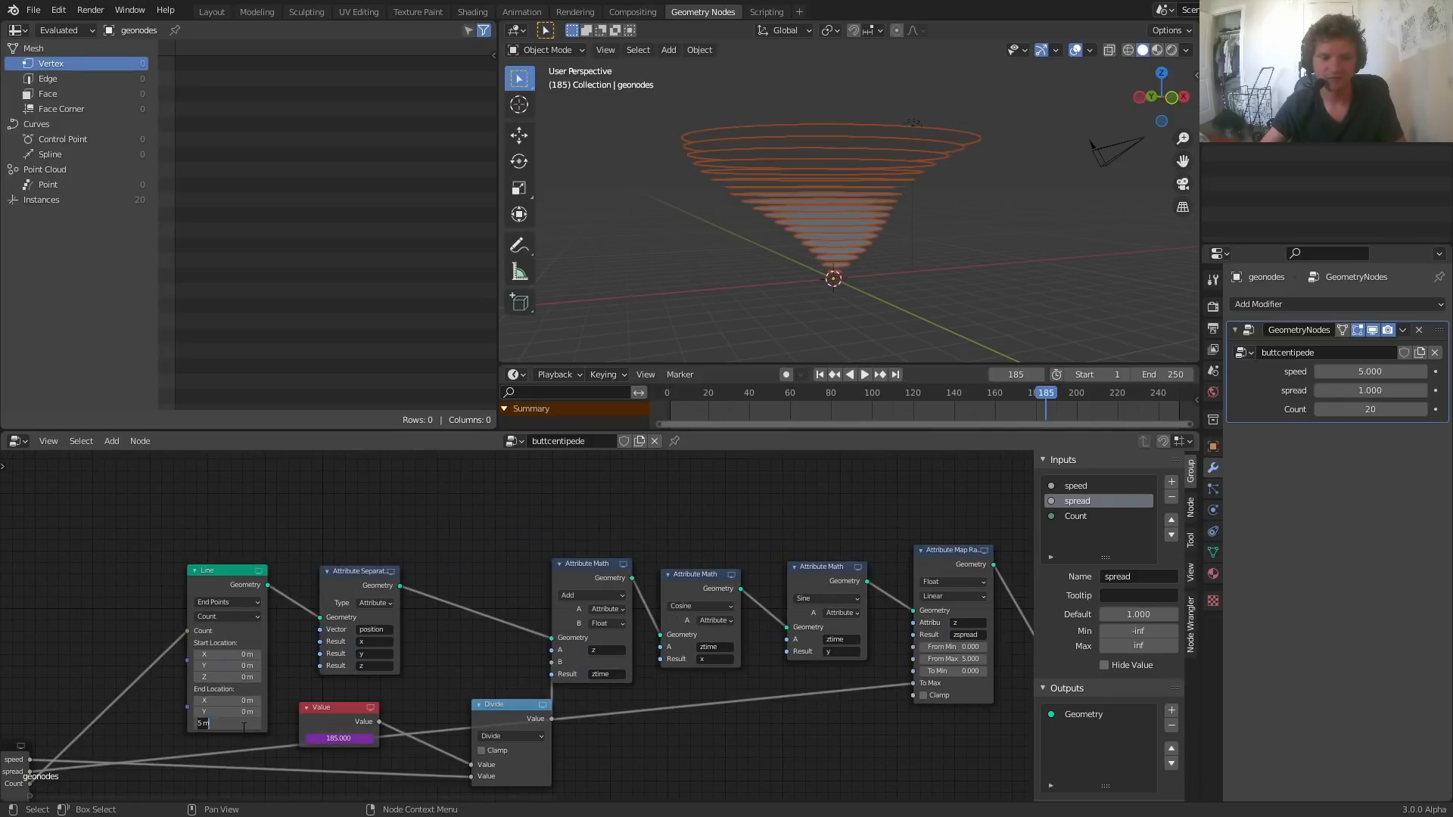
{"action": "type", "text": "6"}
{"action": "key", "text": "Return"}
{"action": "key", "text": "ctrl+z"}
{"action": "middle_click_drag", "start_coordinate": [738, 743], "coordinate": [209, 707]}
{"action": "scroll", "coordinate": [875, 202], "scroll_direction": "up", "scroll_amount": 3}
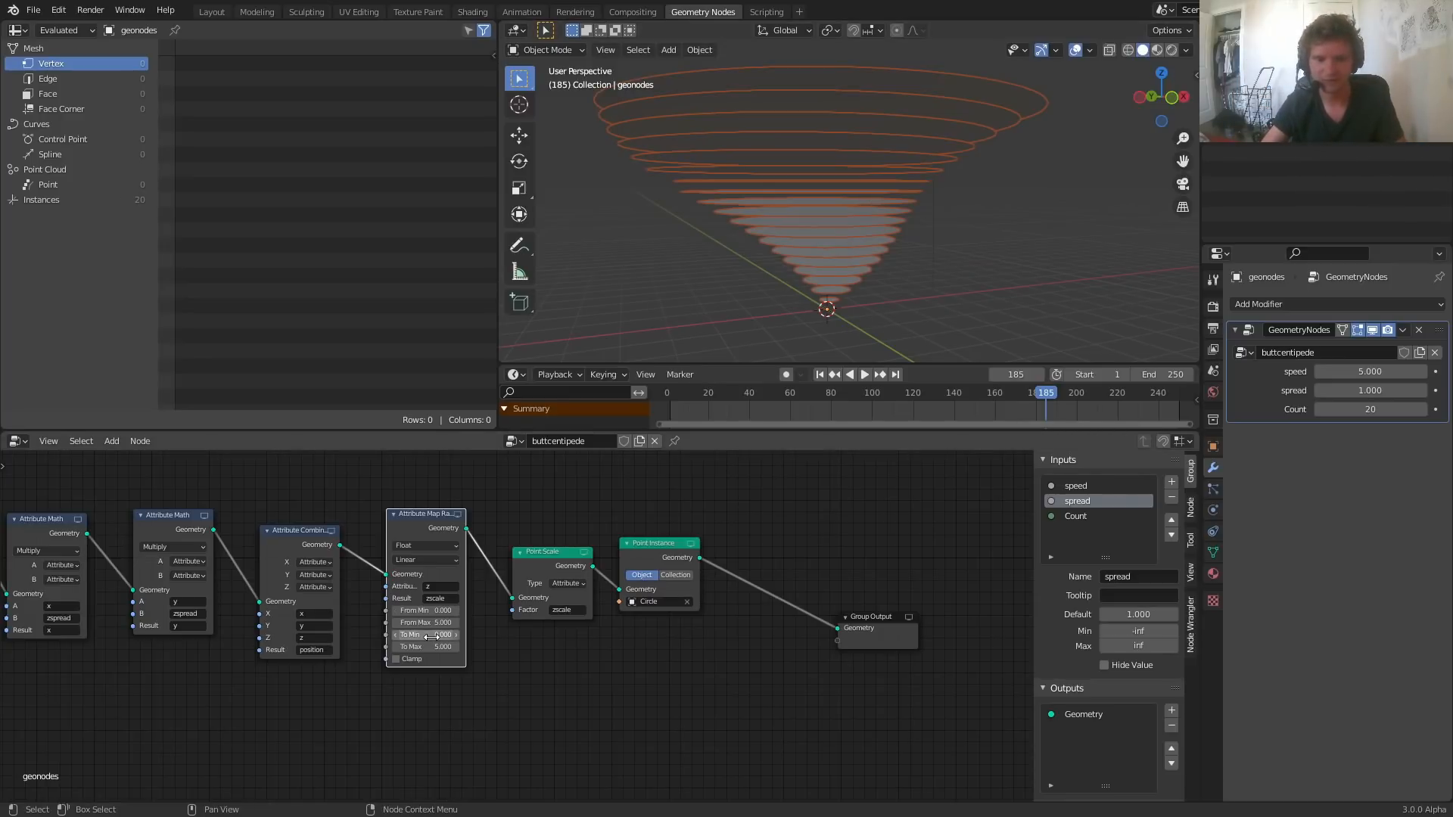
Step: Try a To Min of 5 on the zscale map range node and return it to 0
{"action": "type", "text": "5"}
{"action": "key", "text": "Return"}
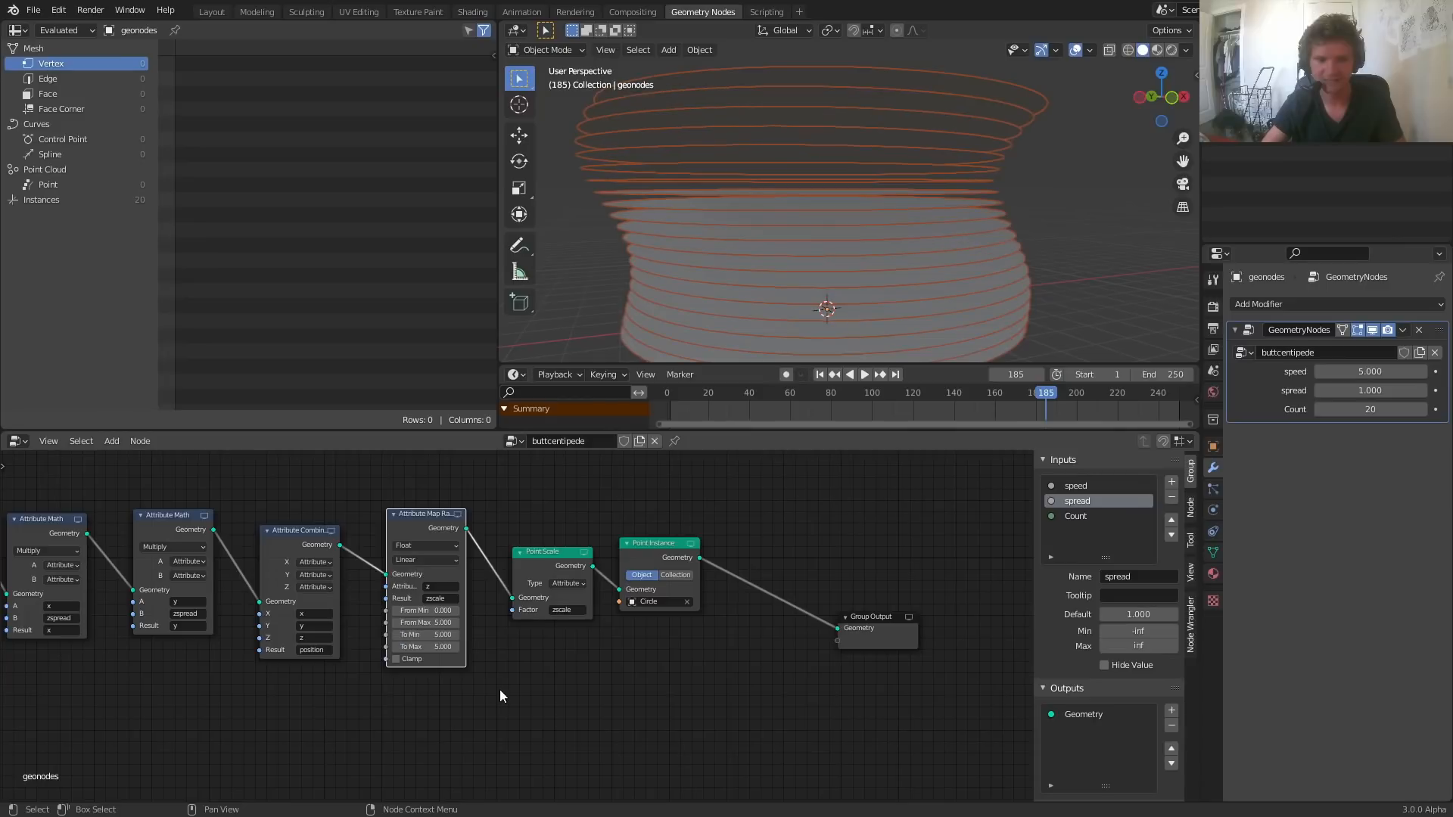
{"action": "left_click", "coordinate": [445, 636]}
{"action": "type", "text": "0"}
{"action": "key", "text": "Return"}
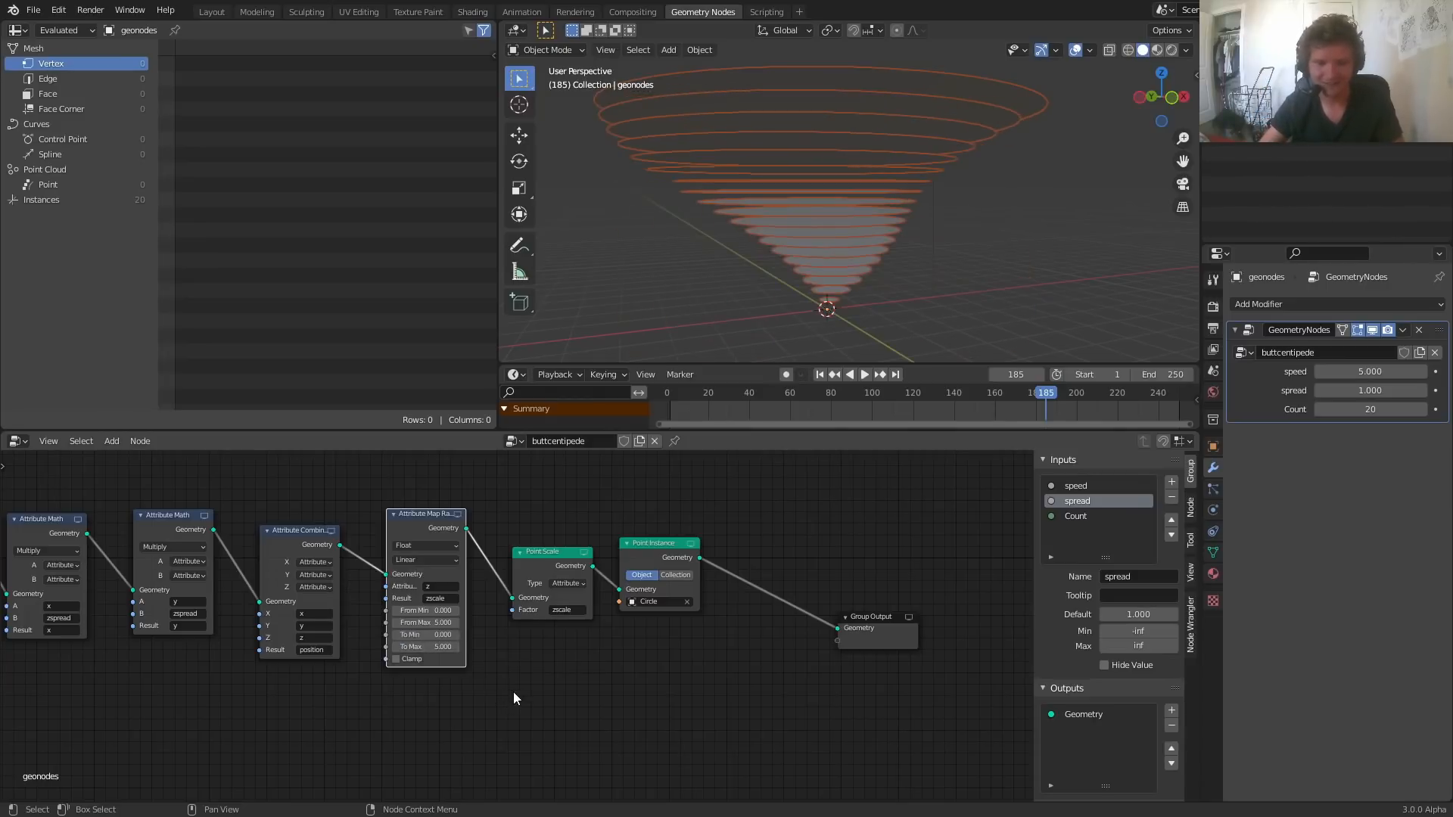
Step: Invert the zscale map range by setting To Min to 5 and To Max to 0
{"action": "type", "text": "5"}
{"action": "key", "text": "Return"}
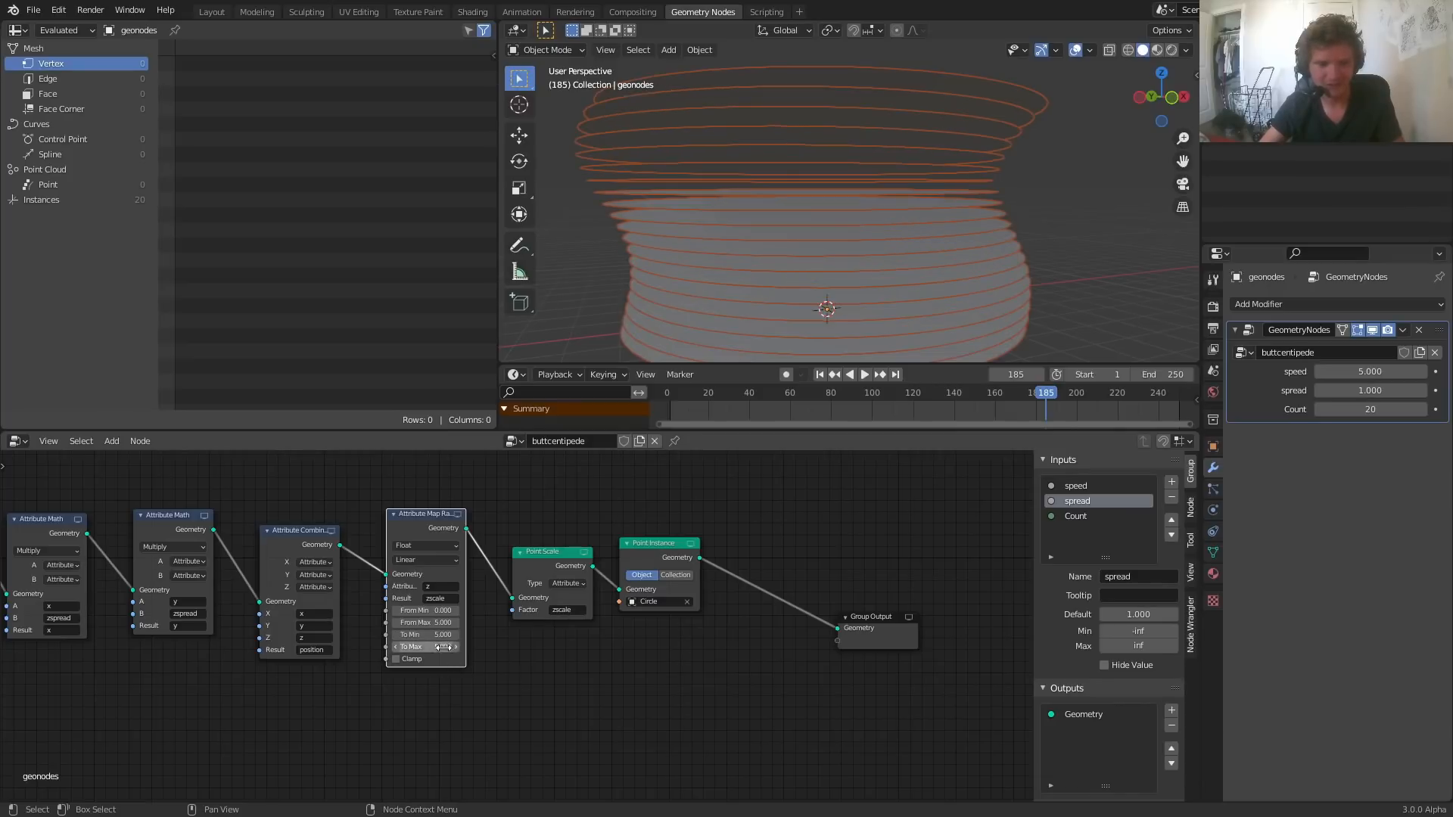
{"action": "type", "text": "0"}
{"action": "key", "text": "Return"}
Step: Play the animation and examine the scaled discs in perspective and from the top view
{"action": "middle_click_drag", "start_coordinate": [1046, 95], "coordinate": [802, 189]}
{"action": "scroll", "coordinate": [409, 610], "scroll_direction": "up", "scroll_amount": 3}
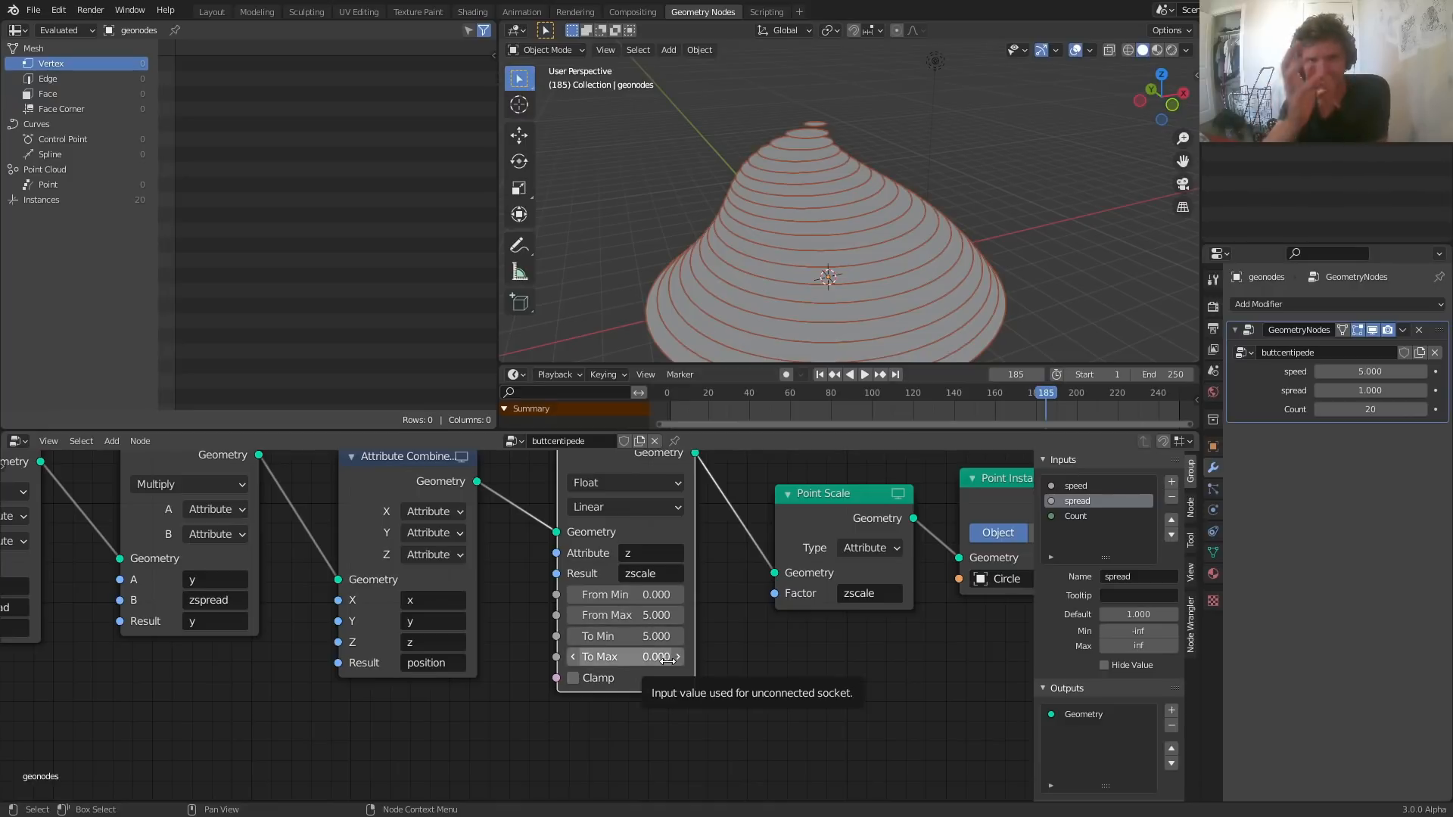
{"action": "key", "text": "space"}
{"action": "middle_click_drag", "start_coordinate": [840, 176], "coordinate": [819, 232]}
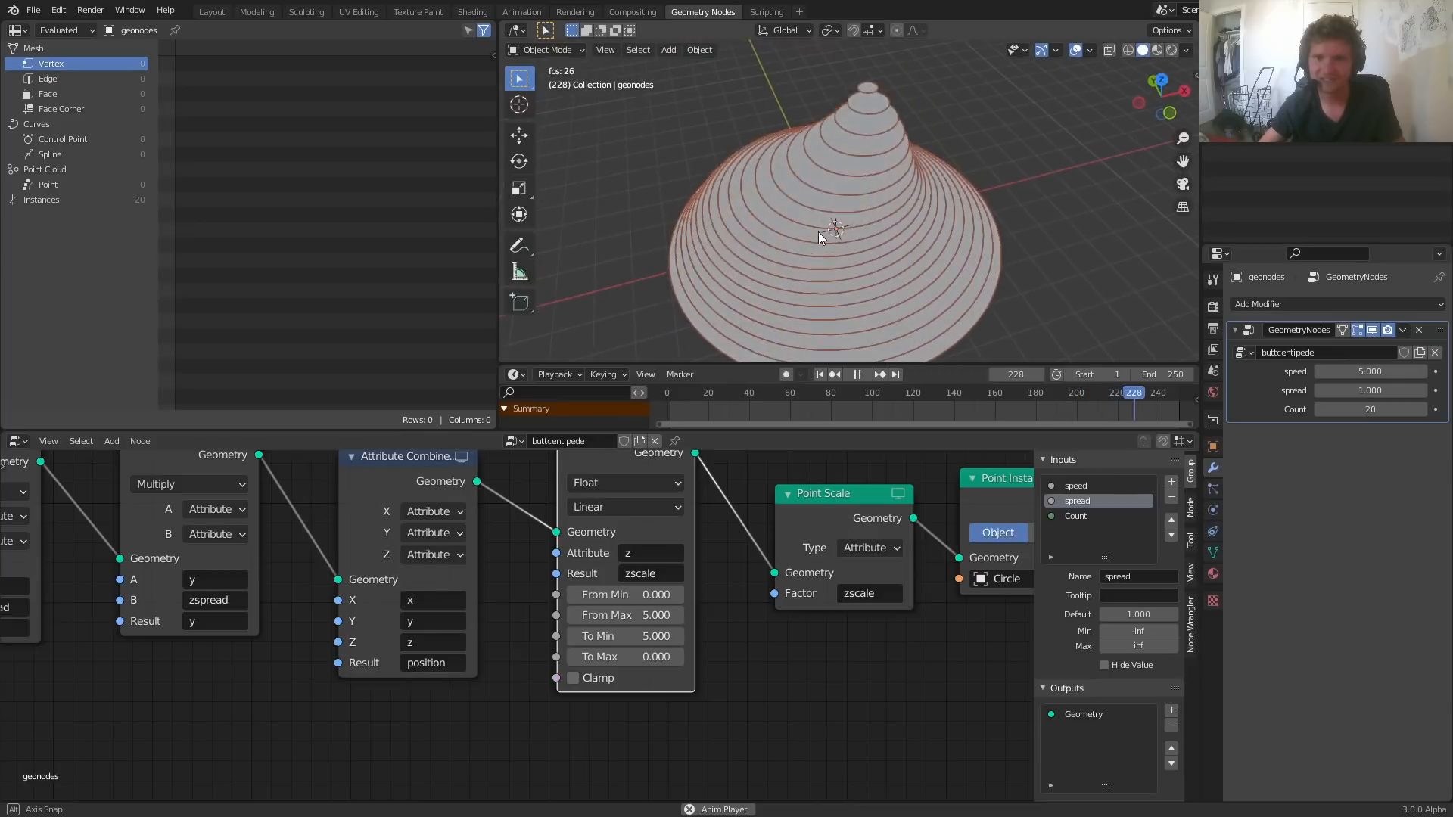
{"action": "left_click", "coordinate": [1158, 78]}
{"action": "scroll", "coordinate": [974, 171], "scroll_direction": "down", "scroll_amount": 3}
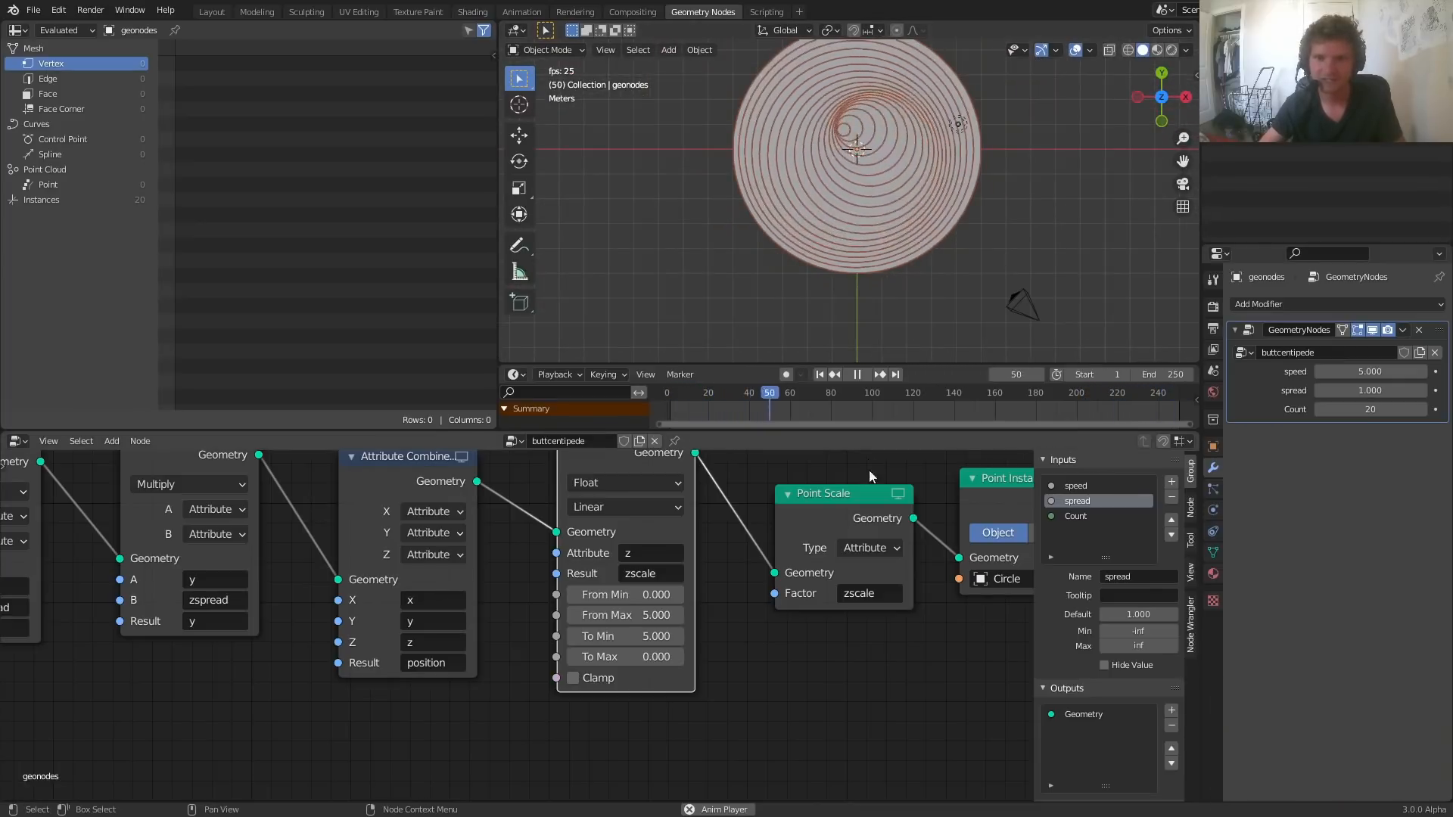
Step: Set the Count input of the geometry nodes modifier to 50
{"action": "middle_click_drag", "start_coordinate": [759, 664], "coordinate": [620, 735]}
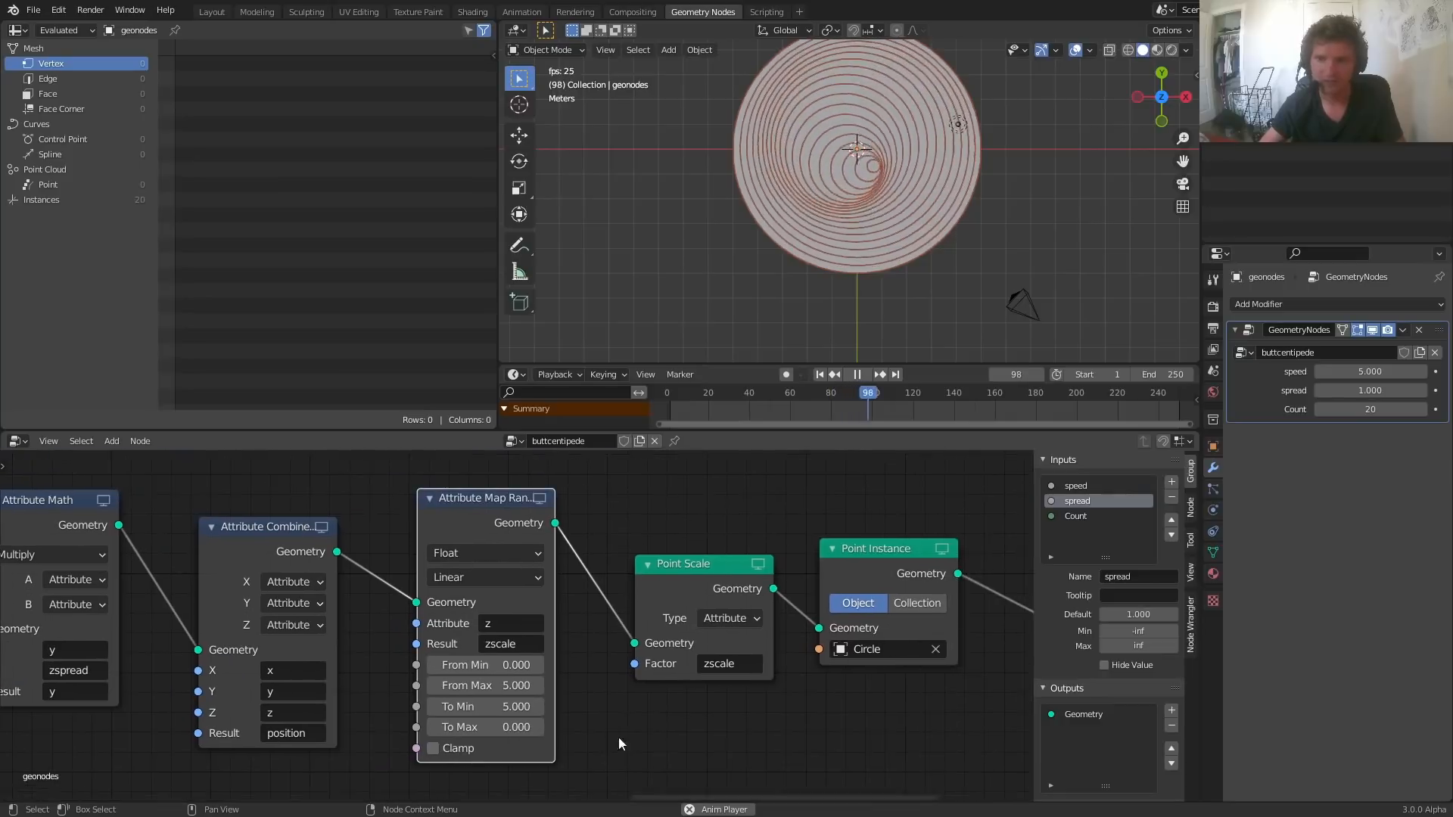
{"action": "middle_click_drag", "start_coordinate": [982, 233], "coordinate": [951, 273], "text": "shift"}
{"action": "left_click", "coordinate": [1377, 408]}
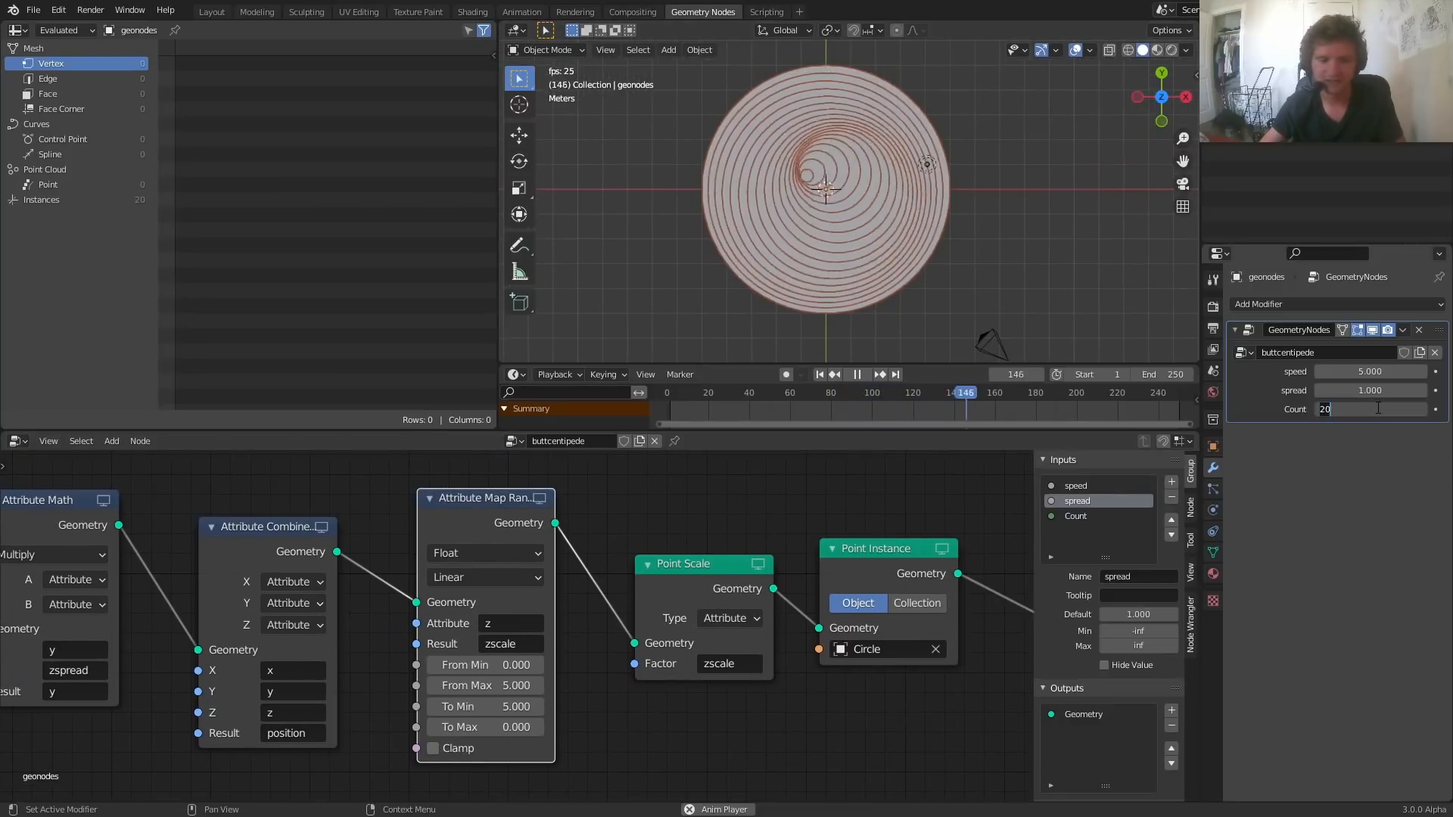
{"action": "type", "text": "50"}
{"action": "key", "text": "Return"}
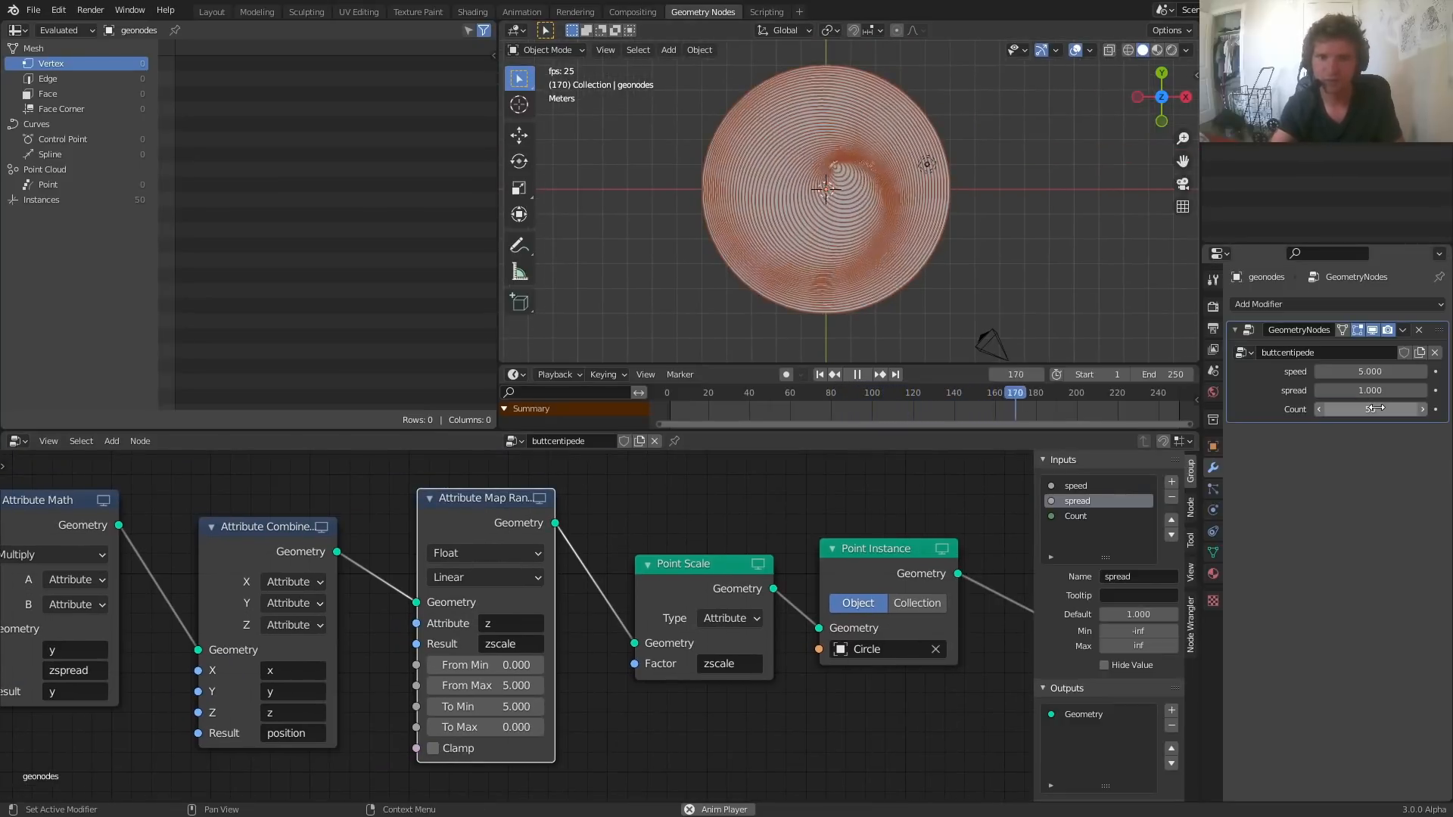
Step: Deselect the discs and enable Shadow and Cavity in the solid viewport shading, changing the cavity type
{"action": "left_click", "coordinate": [997, 243]}
{"action": "key", "text": "space"}
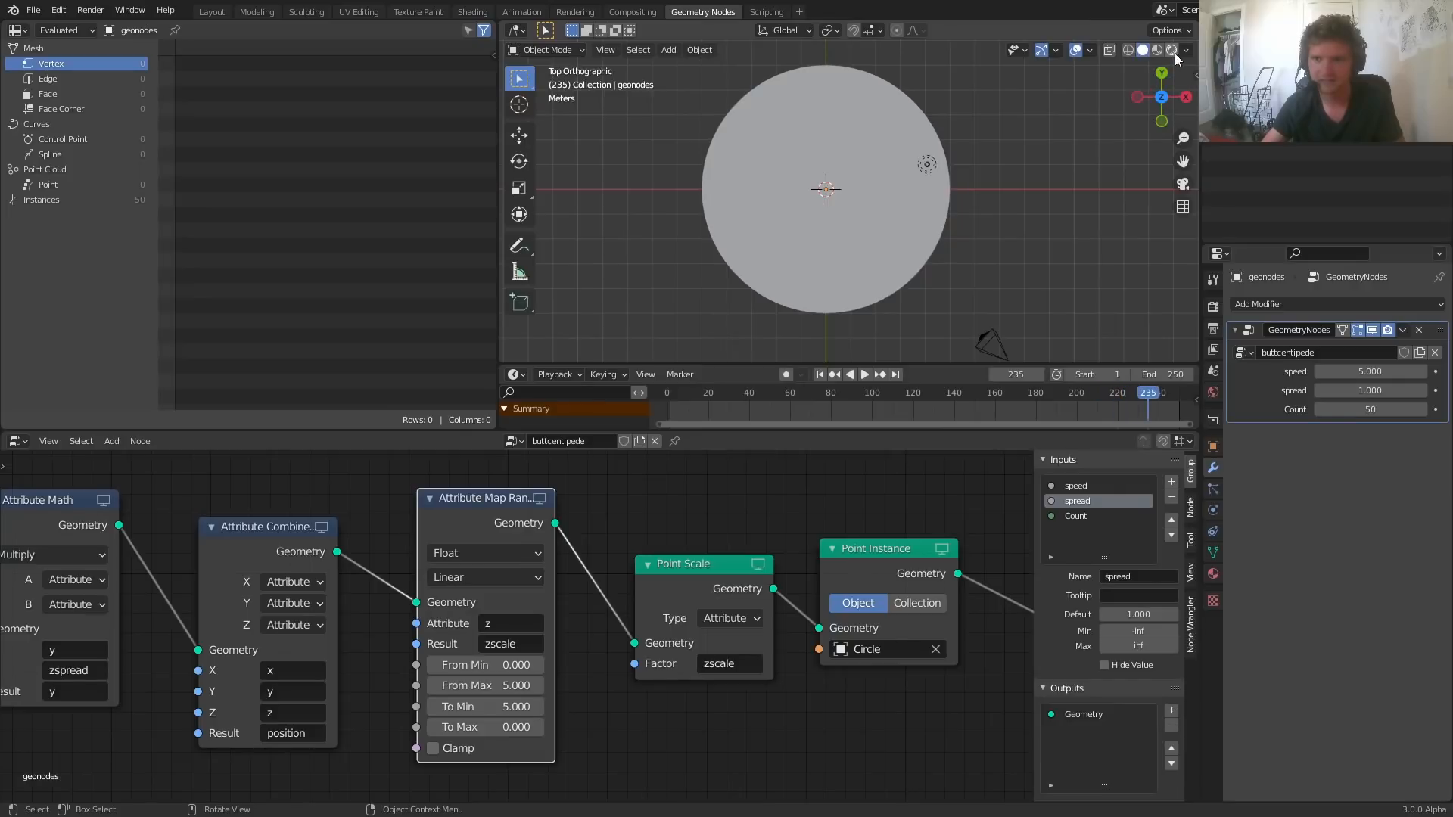
{"action": "left_click", "coordinate": [1186, 49]}
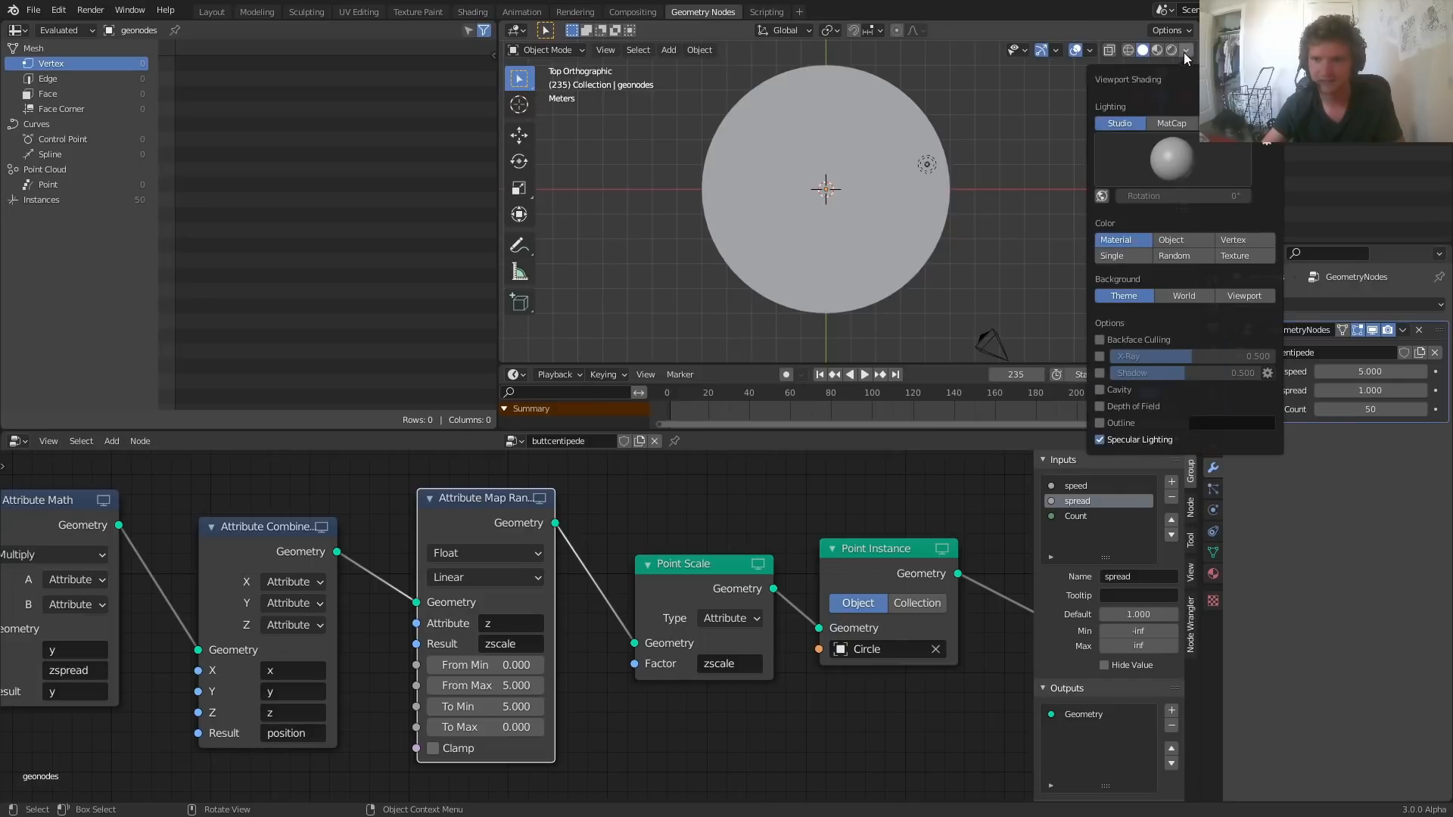
{"action": "left_click", "coordinate": [1101, 374]}
{"action": "left_click", "coordinate": [1098, 390]}
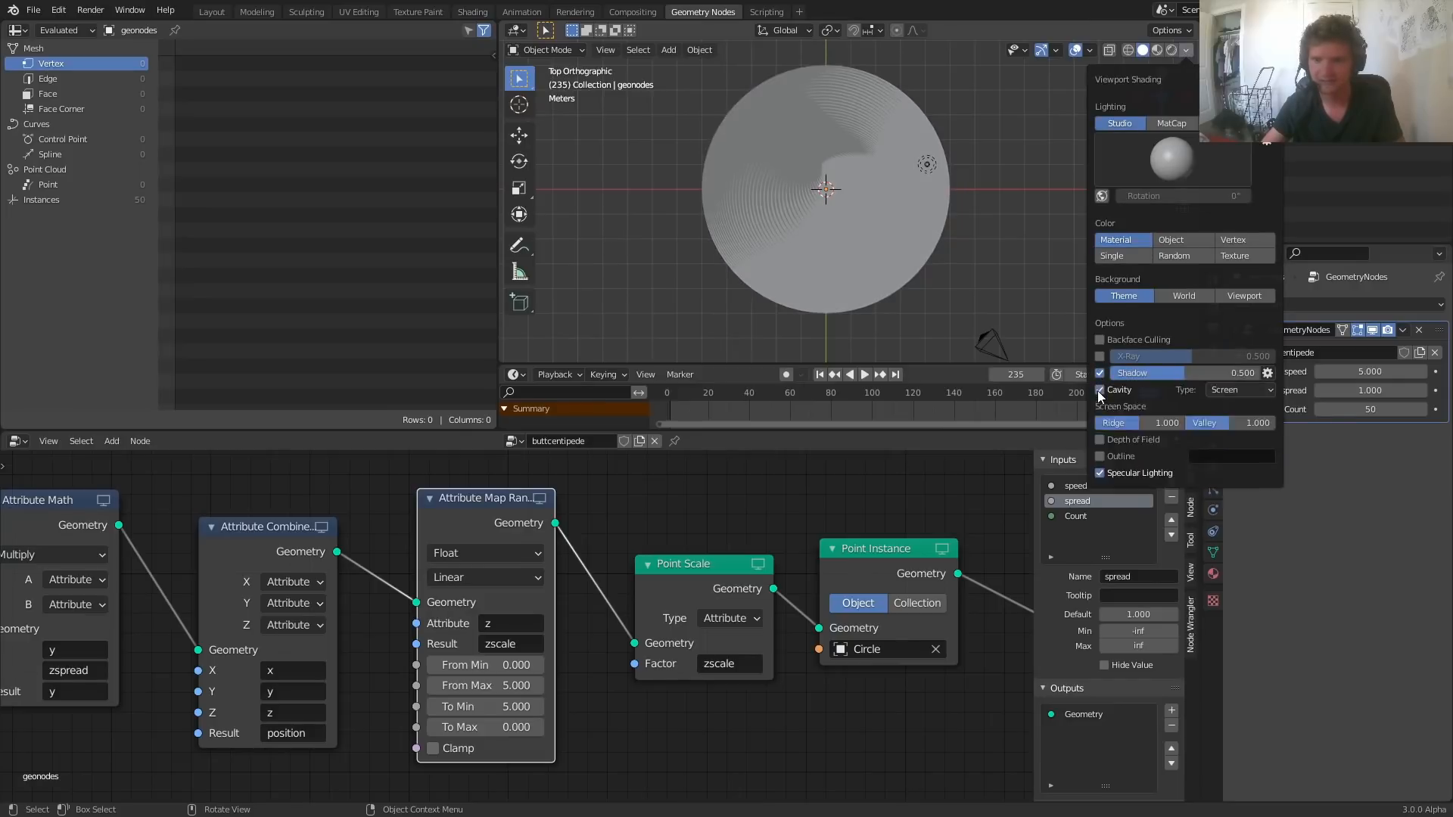
{"action": "left_click", "coordinate": [1243, 391]}
{"action": "left_click", "coordinate": [1237, 439]}
{"action": "key", "text": "space"}
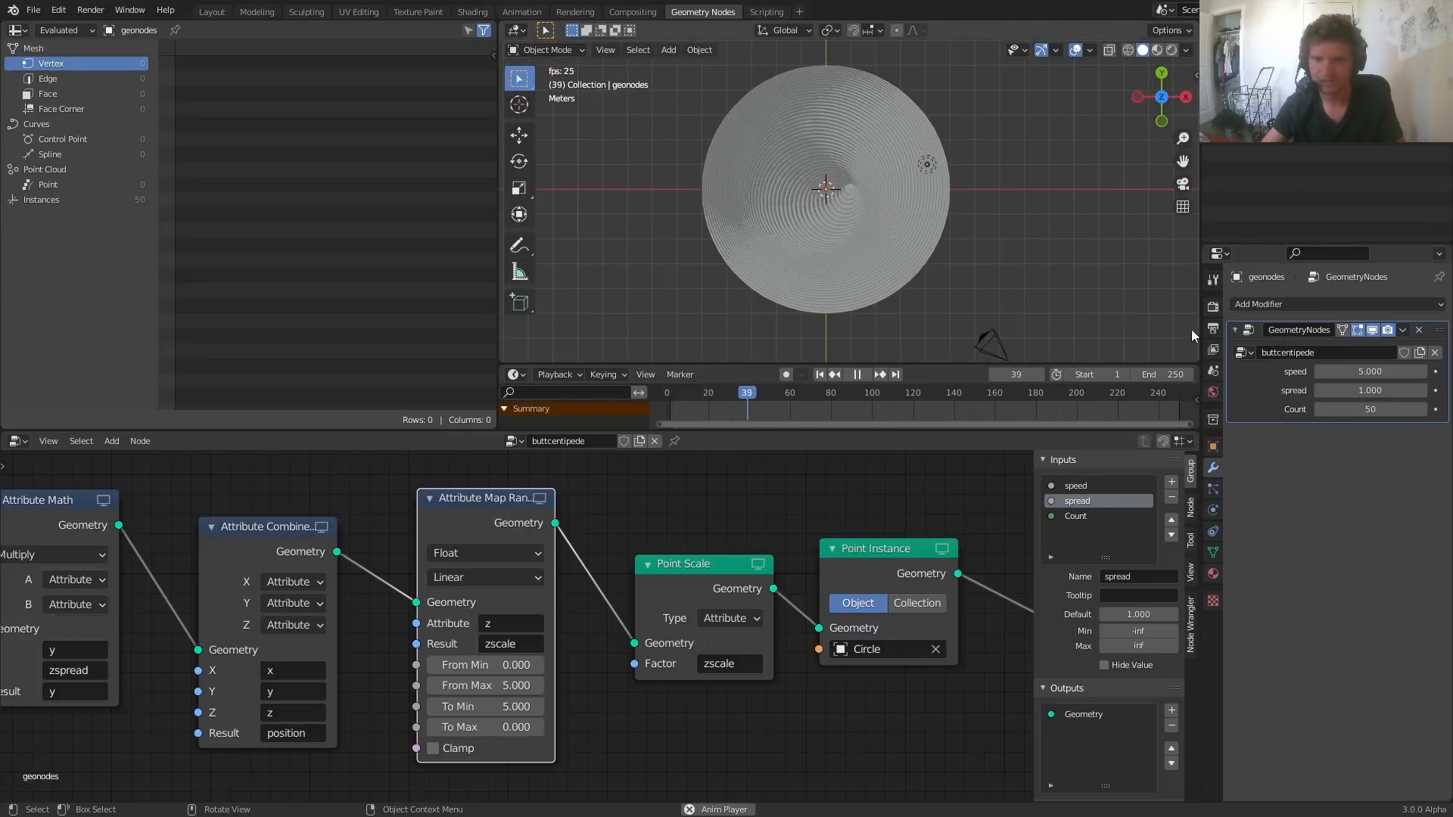
Step: Set the modifier's Count to 10 and its speed to 2 while the animation plays
{"action": "left_click", "coordinate": [1349, 410]}
{"action": "type", "text": "10"}
{"action": "key", "text": "Return"}
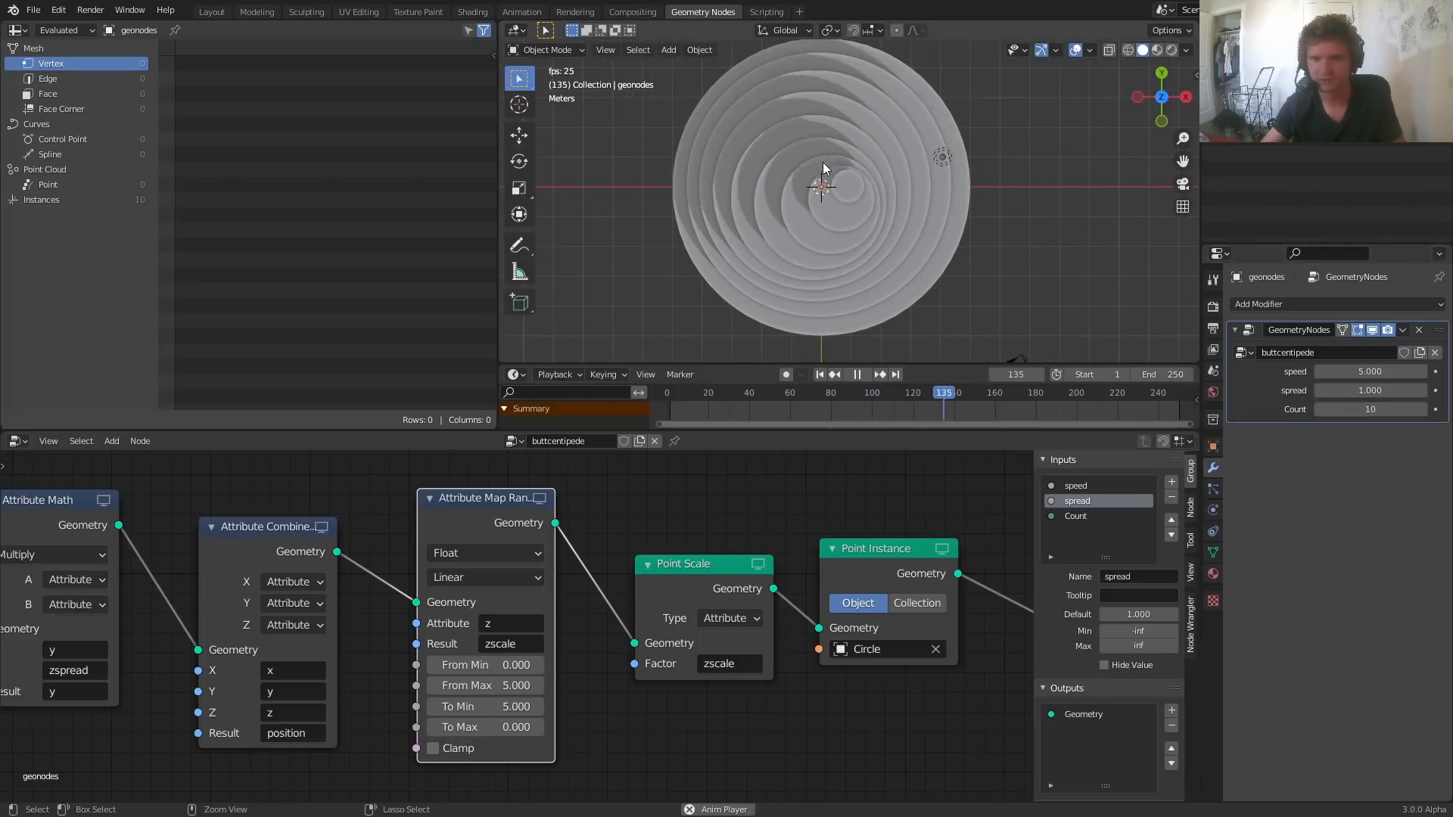
{"action": "left_click", "coordinate": [1348, 371]}
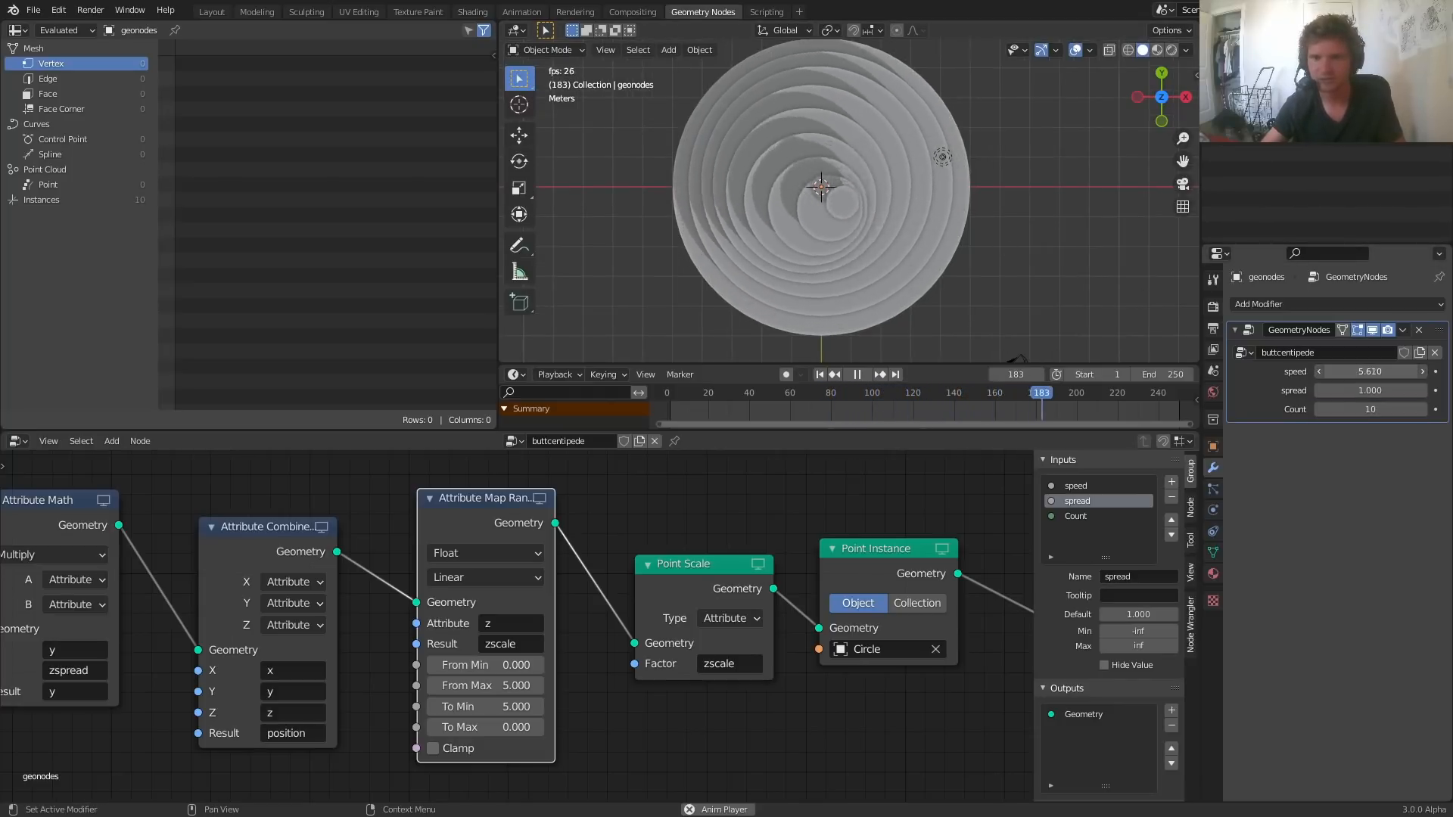
{"action": "type", "text": "5.962"}
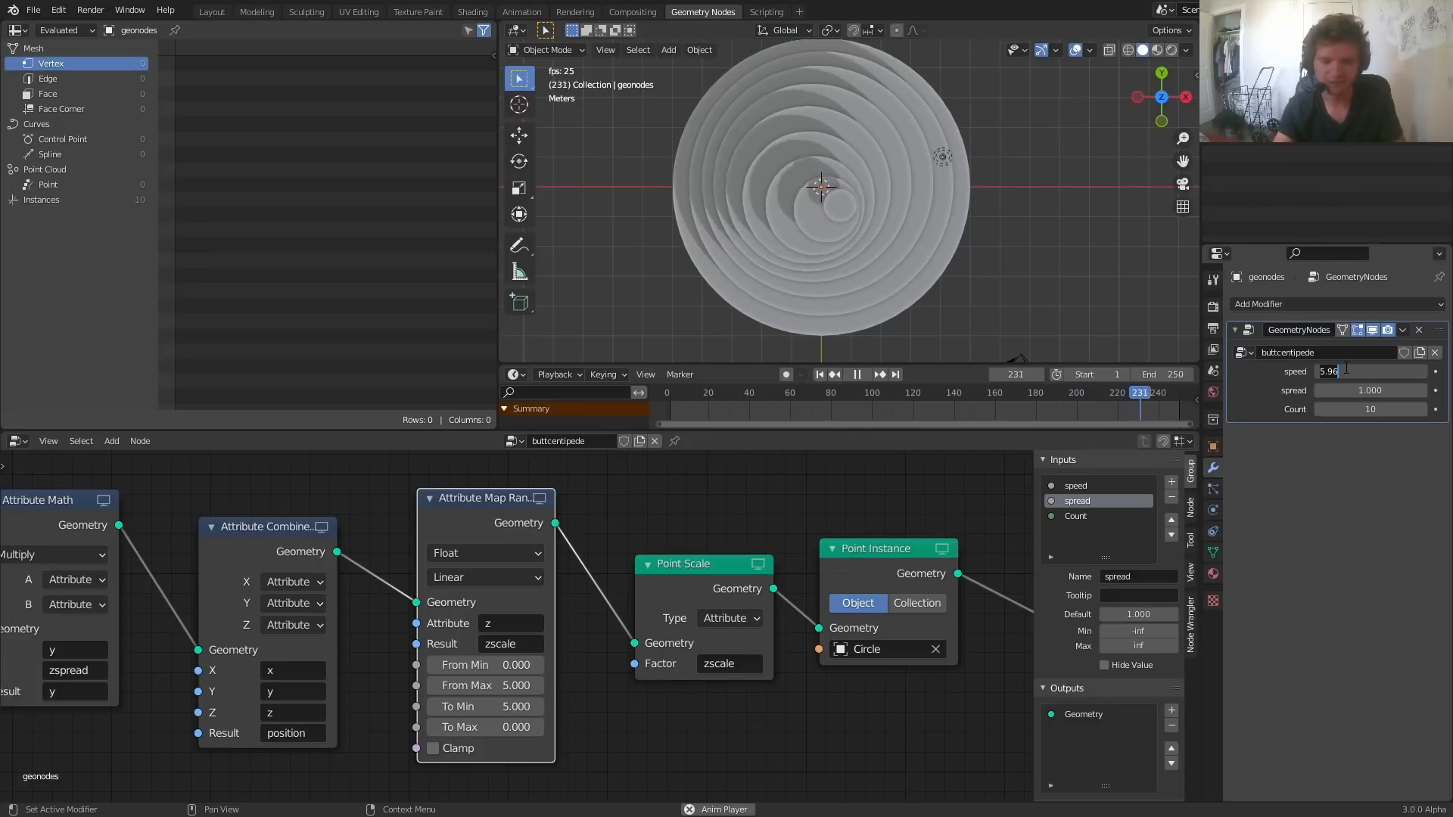
{"action": "key", "text": "Return"}
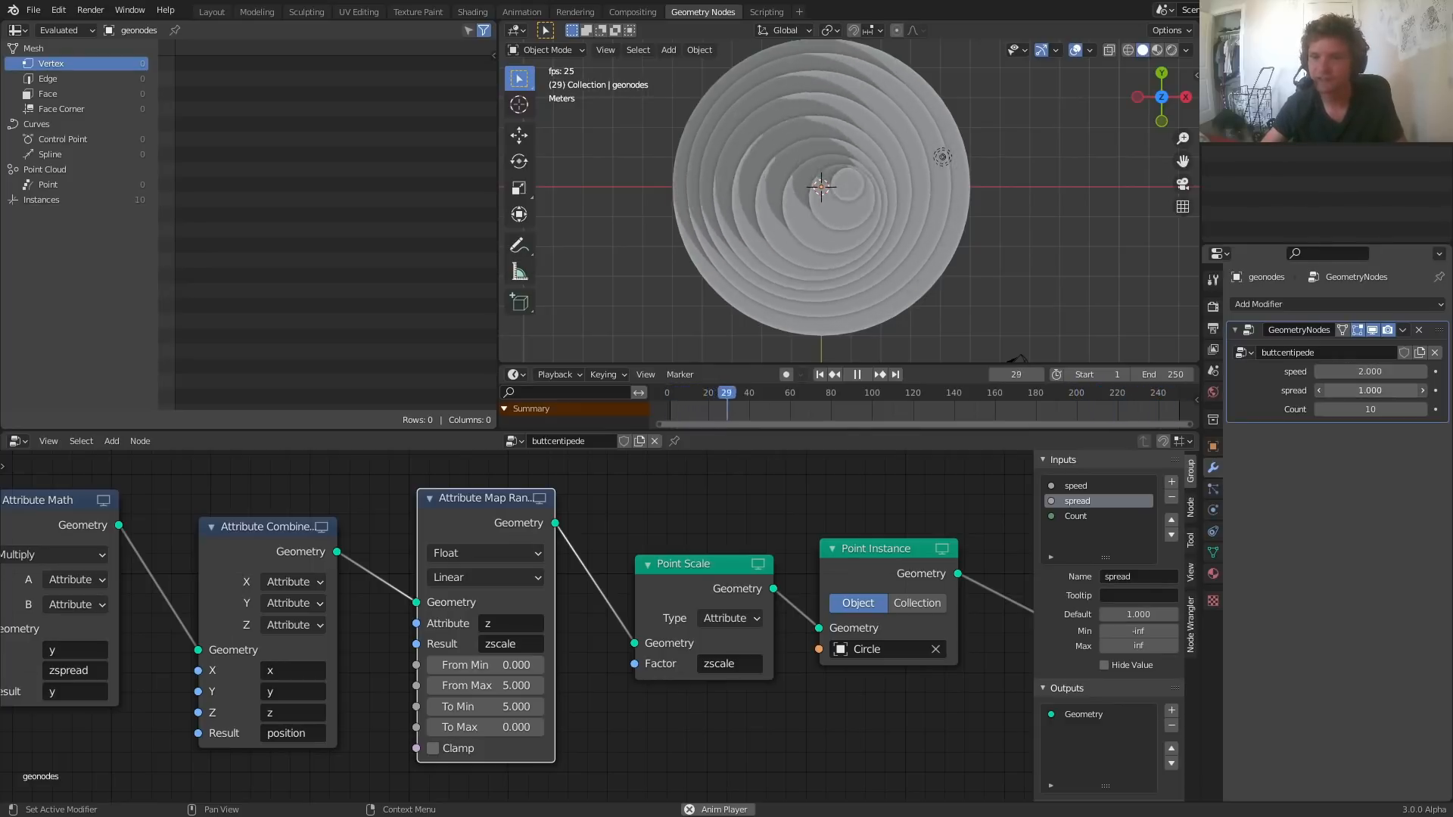
Step: Return the modifier's speed to 5 and raise its spread to about 4.83
{"action": "mouse_move", "coordinate": [1340, 393]}
{"action": "left_mouse_down"}
{"action": "mouse_move", "coordinate": [1452, 392]}
{"action": "mouse_move", "coordinate": [1339, 387]}
{"action": "left_mouse_up"}
{"action": "left_click", "coordinate": [1336, 372]}
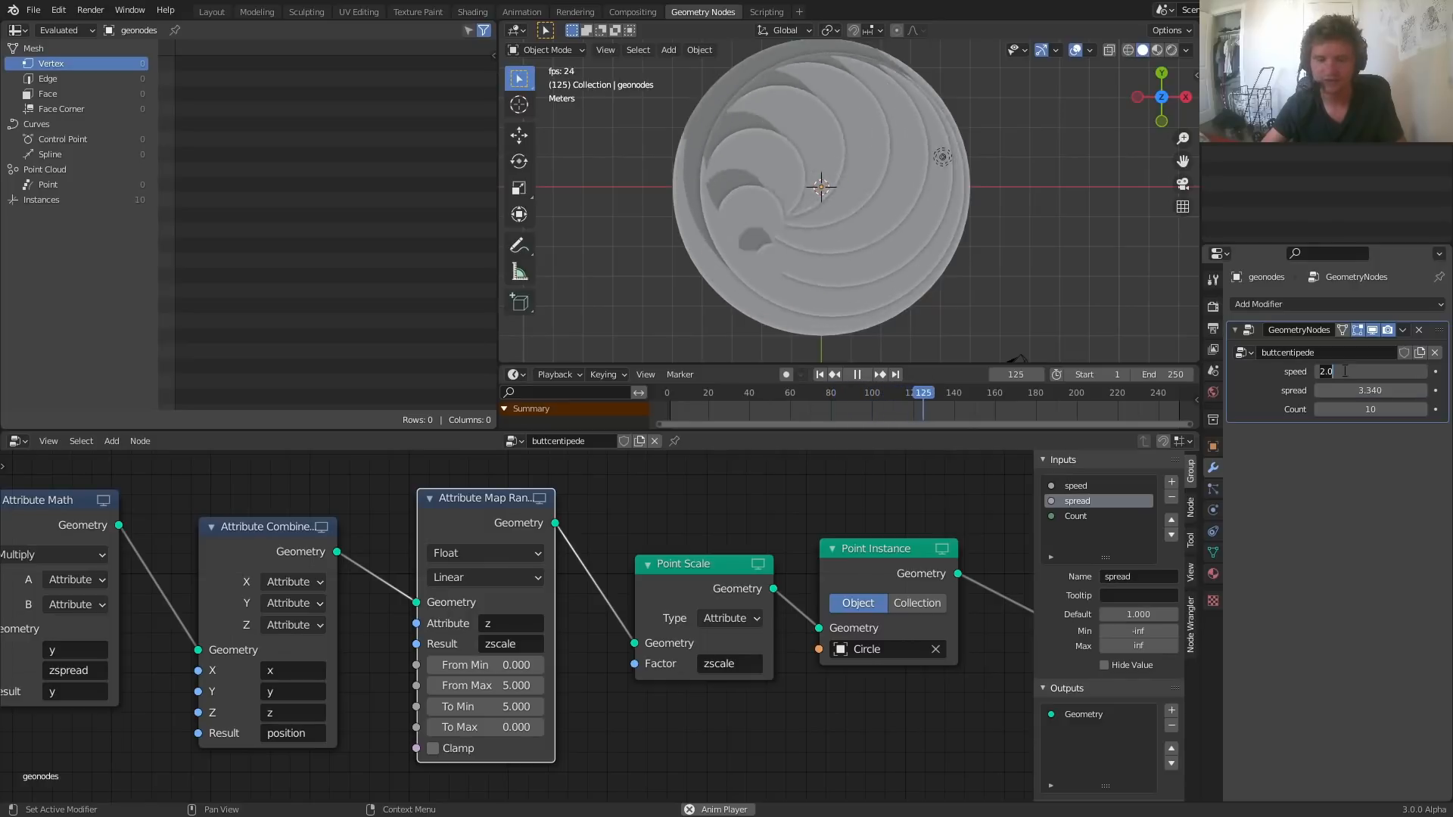
{"action": "type", "text": "5"}
{"action": "key", "text": "Return"}
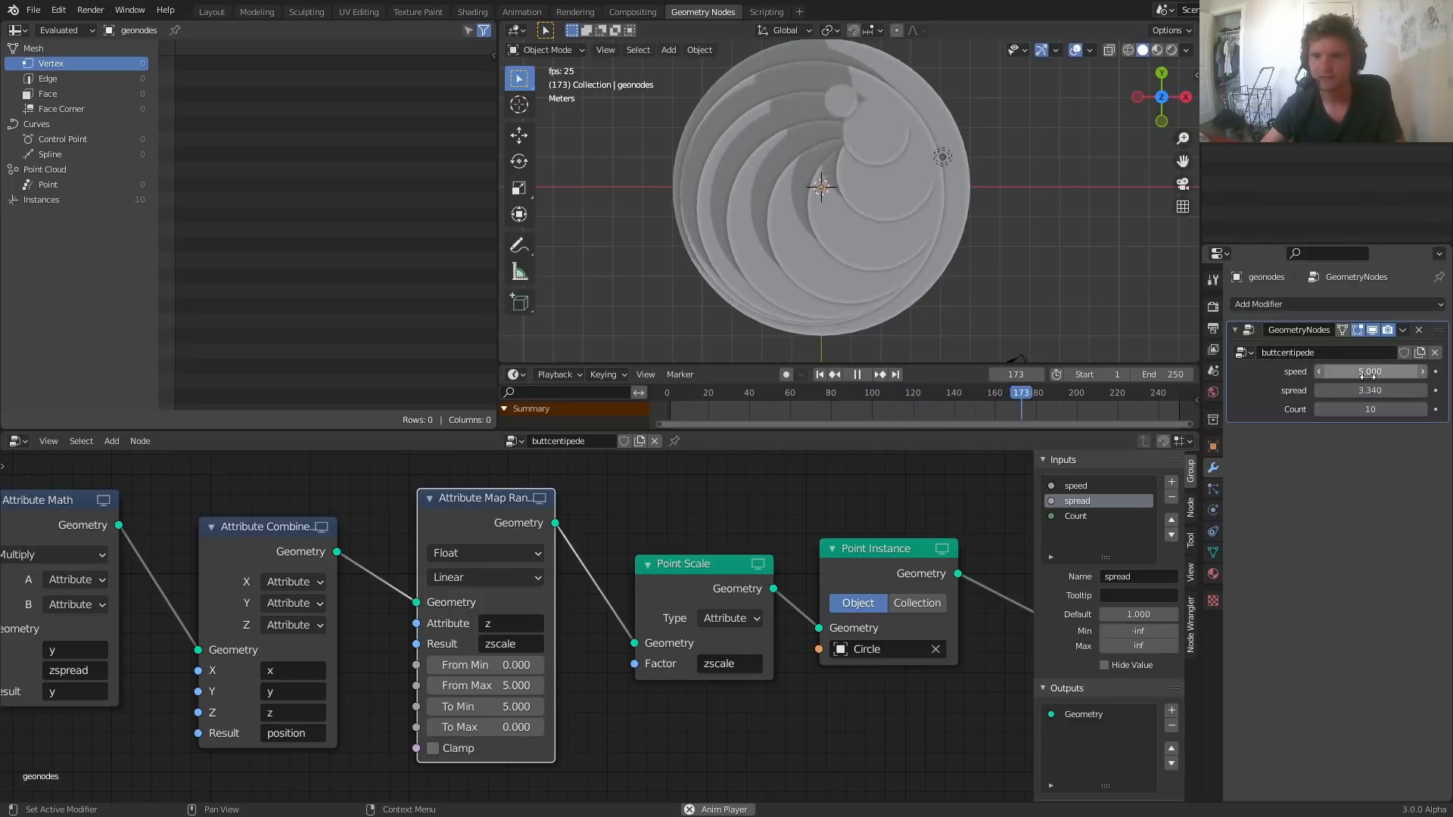
{"action": "mouse_move", "coordinate": [1355, 390]}
{"action": "left_mouse_down"}
{"action": "mouse_move", "coordinate": [1436, 390]}
{"action": "mouse_move", "coordinate": [1368, 391]}
{"action": "left_mouse_up"}
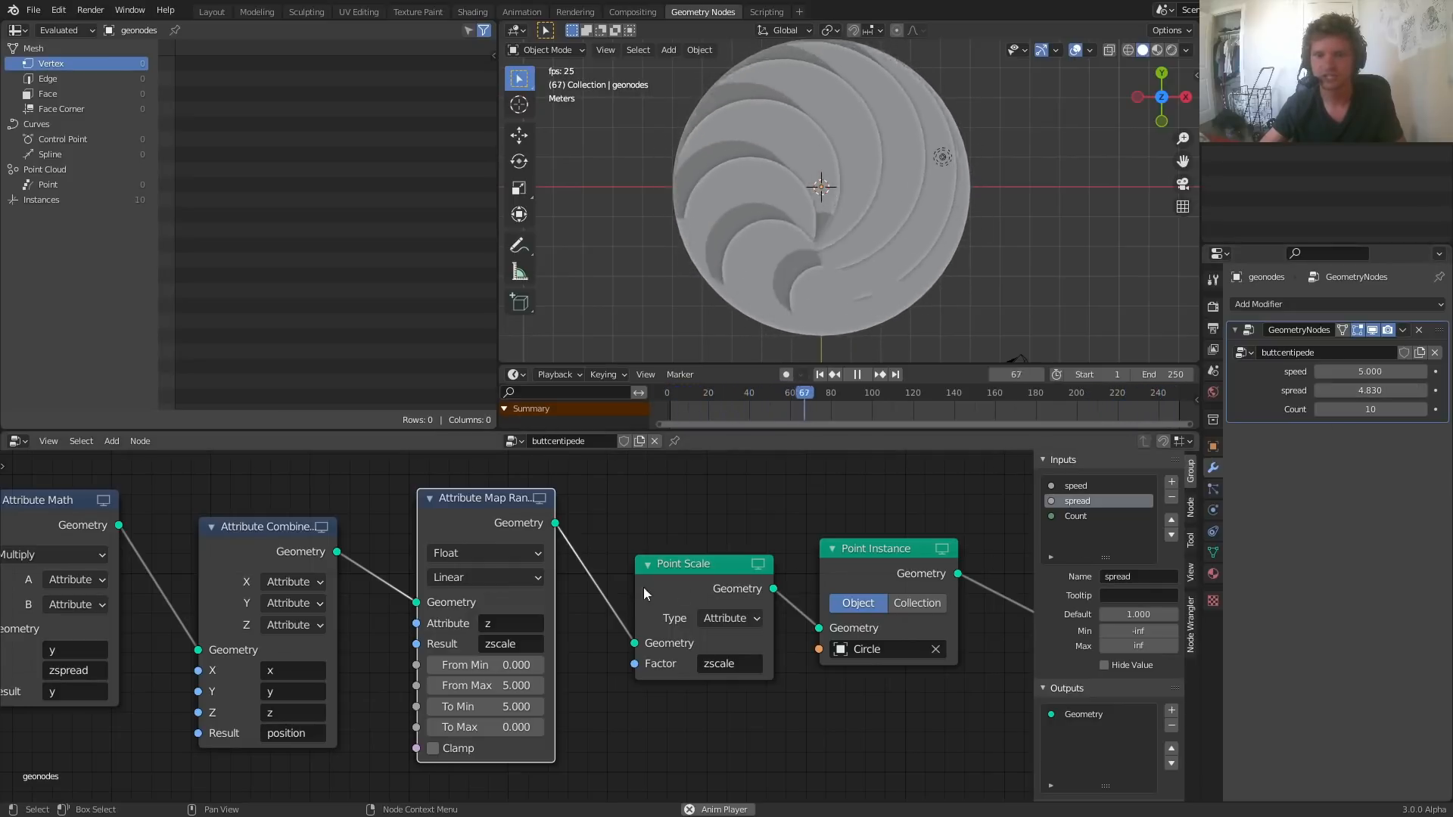
Step: Preview the output of the zscale Attribute Map Range node, then reconnect Point Instance to the Group Output
{"action": "scroll", "coordinate": [644, 588], "scroll_direction": "down", "scroll_amount": 5}
{"action": "middle_click_drag", "start_coordinate": [292, 579], "coordinate": [329, 566]}
{"action": "left_click", "coordinate": [546, 533], "text": "ctrl+shift"}
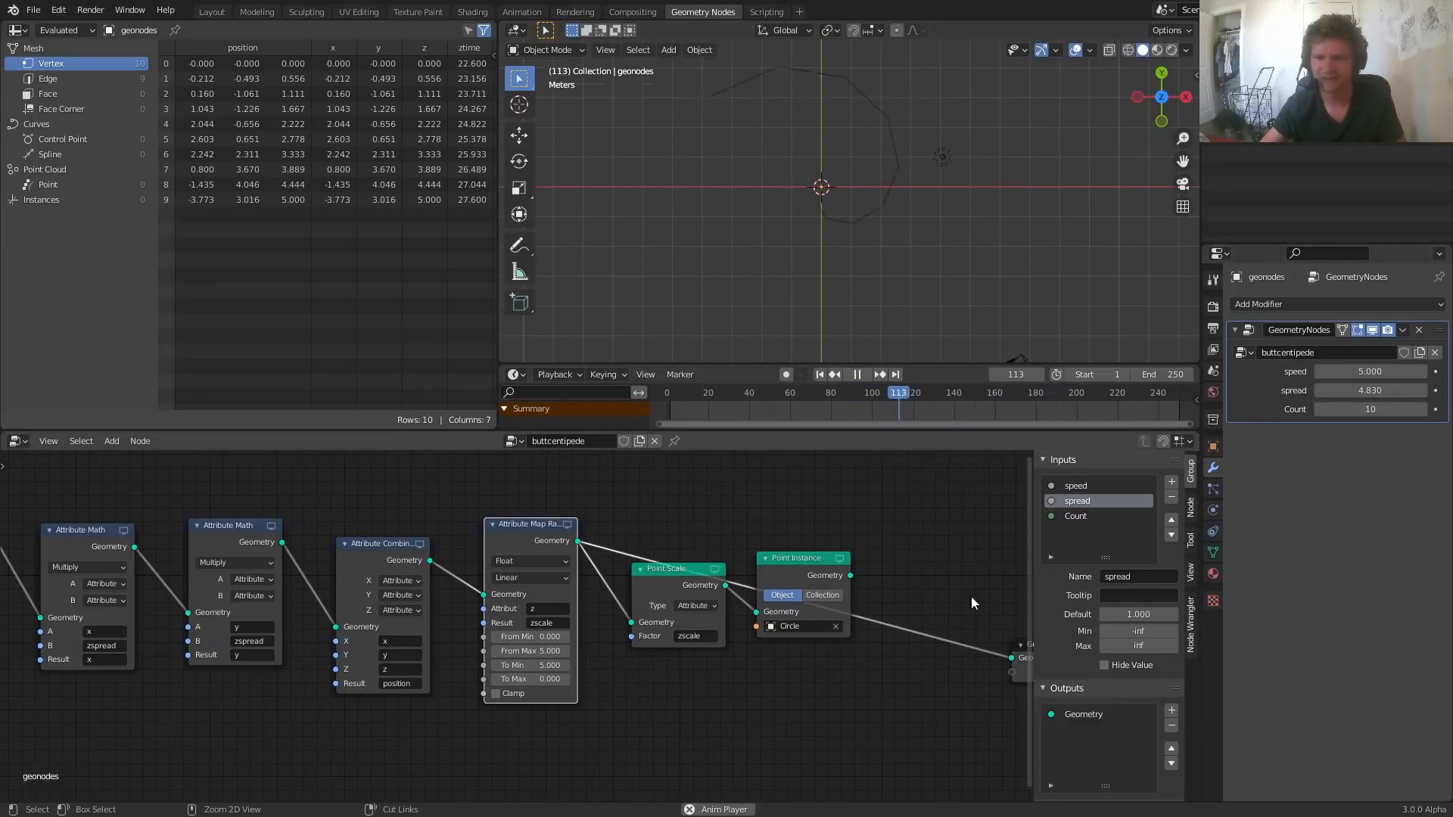
{"action": "left_click", "coordinate": [823, 572], "text": "ctrl+shift"}
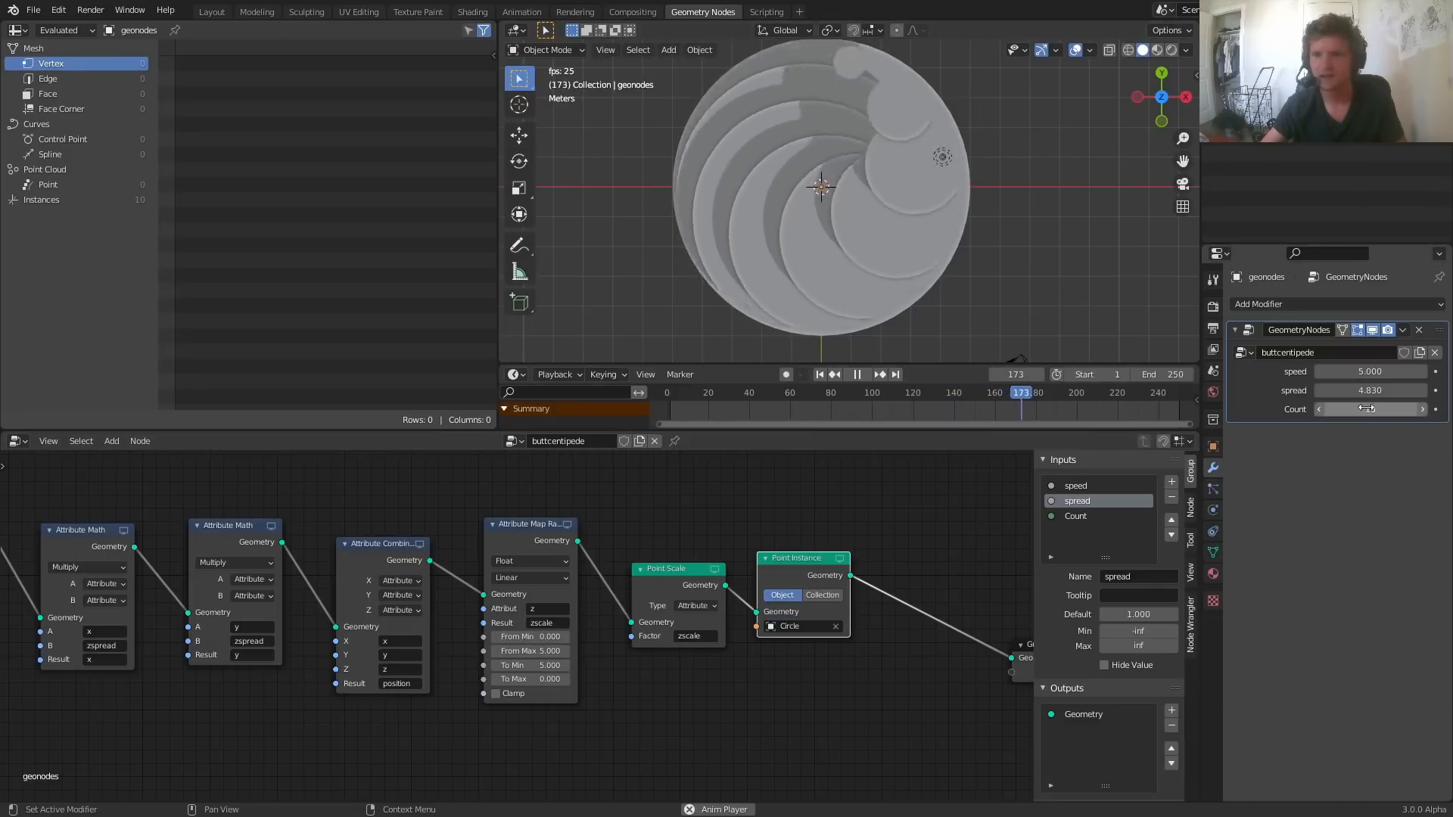
Step: Raise the Count to 47 and pause the animation to inspect the overlapping discs up close
{"action": "left_click_drag", "start_coordinate": [1370, 409], "coordinate": [1426, 409]}
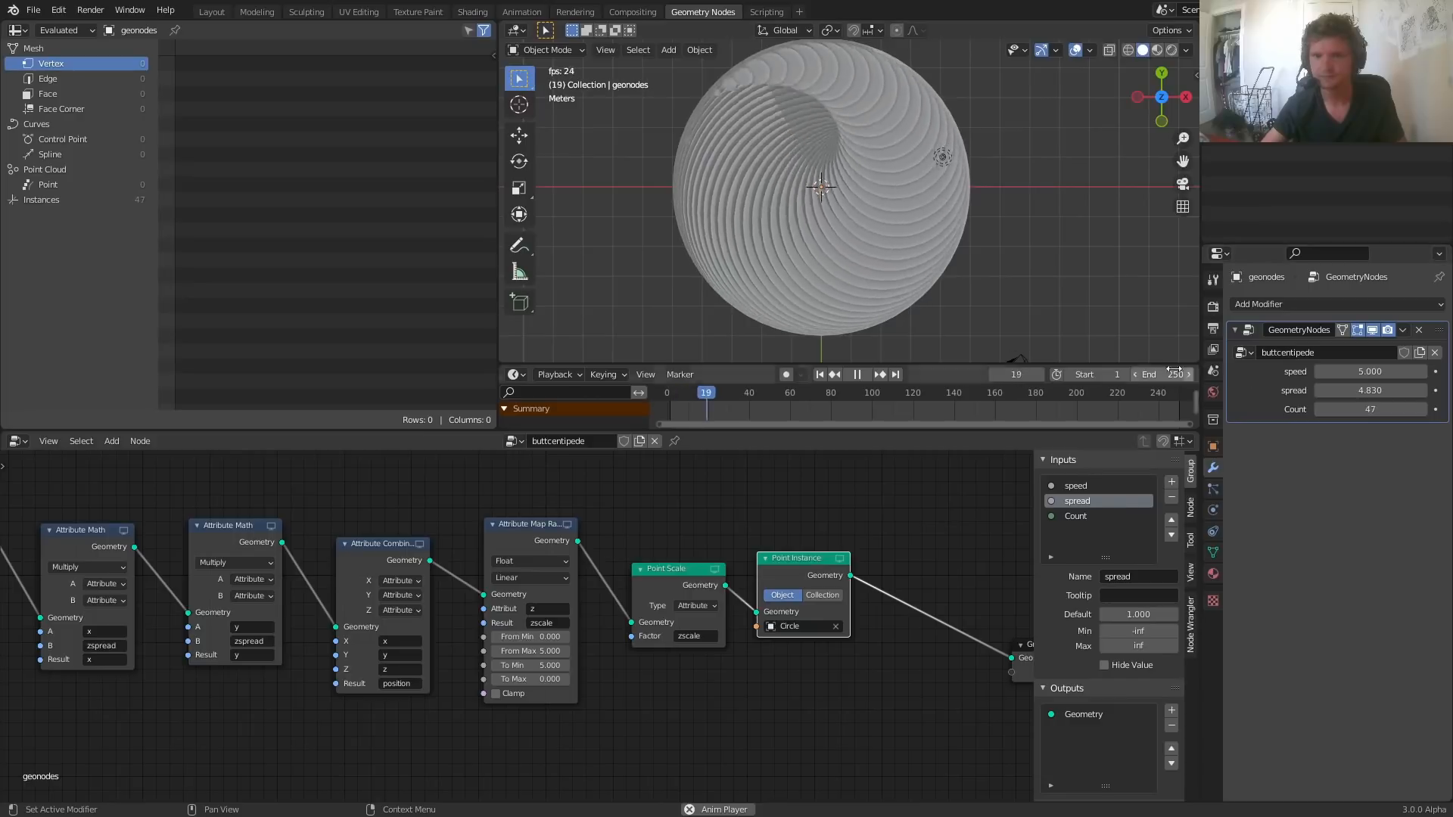
{"action": "key", "text": "space"}
{"action": "scroll", "coordinate": [989, 183], "scroll_direction": "up", "scroll_amount": 4}
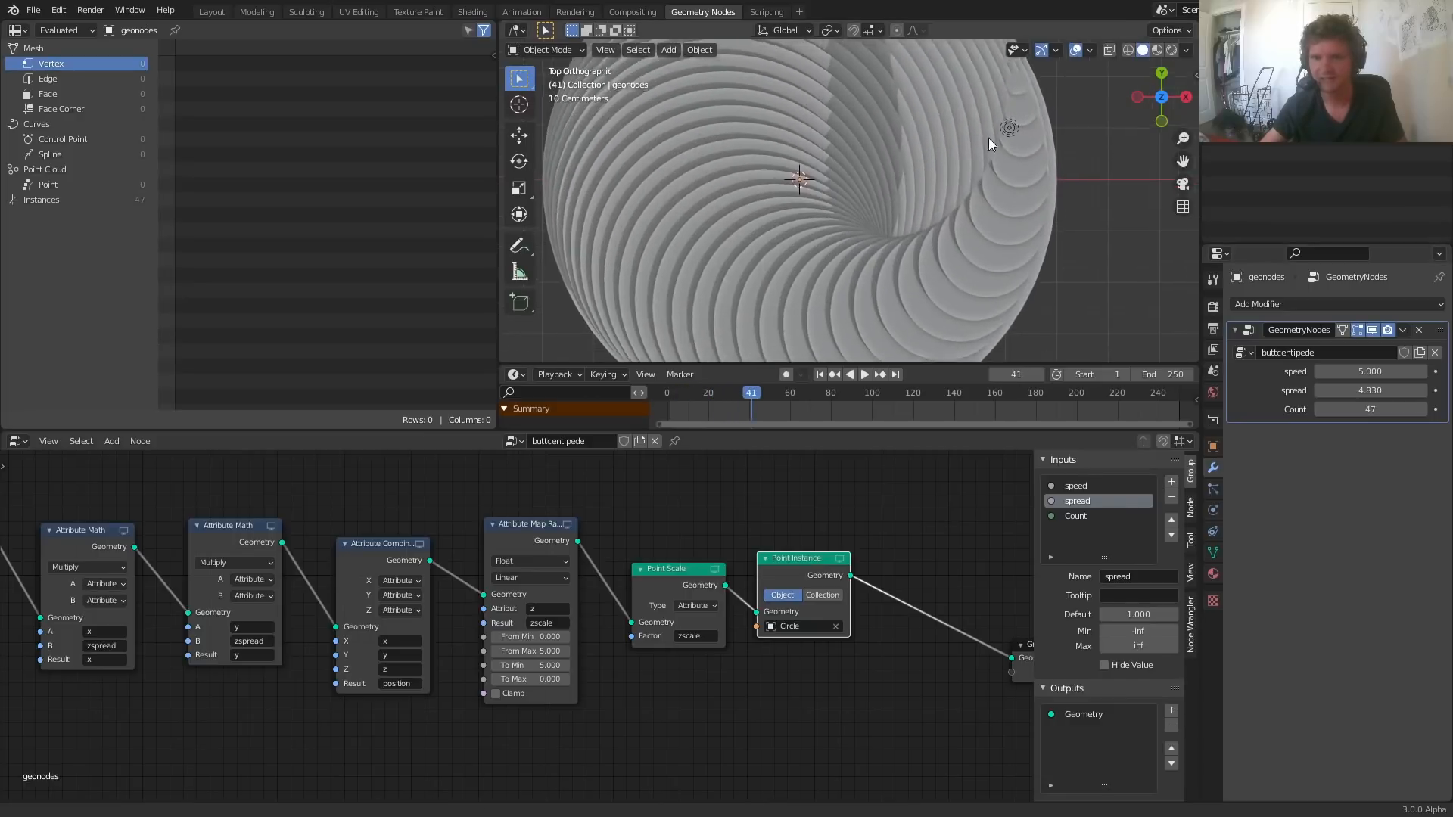
{"action": "scroll", "coordinate": [914, 143], "scroll_direction": "down", "scroll_amount": 1}
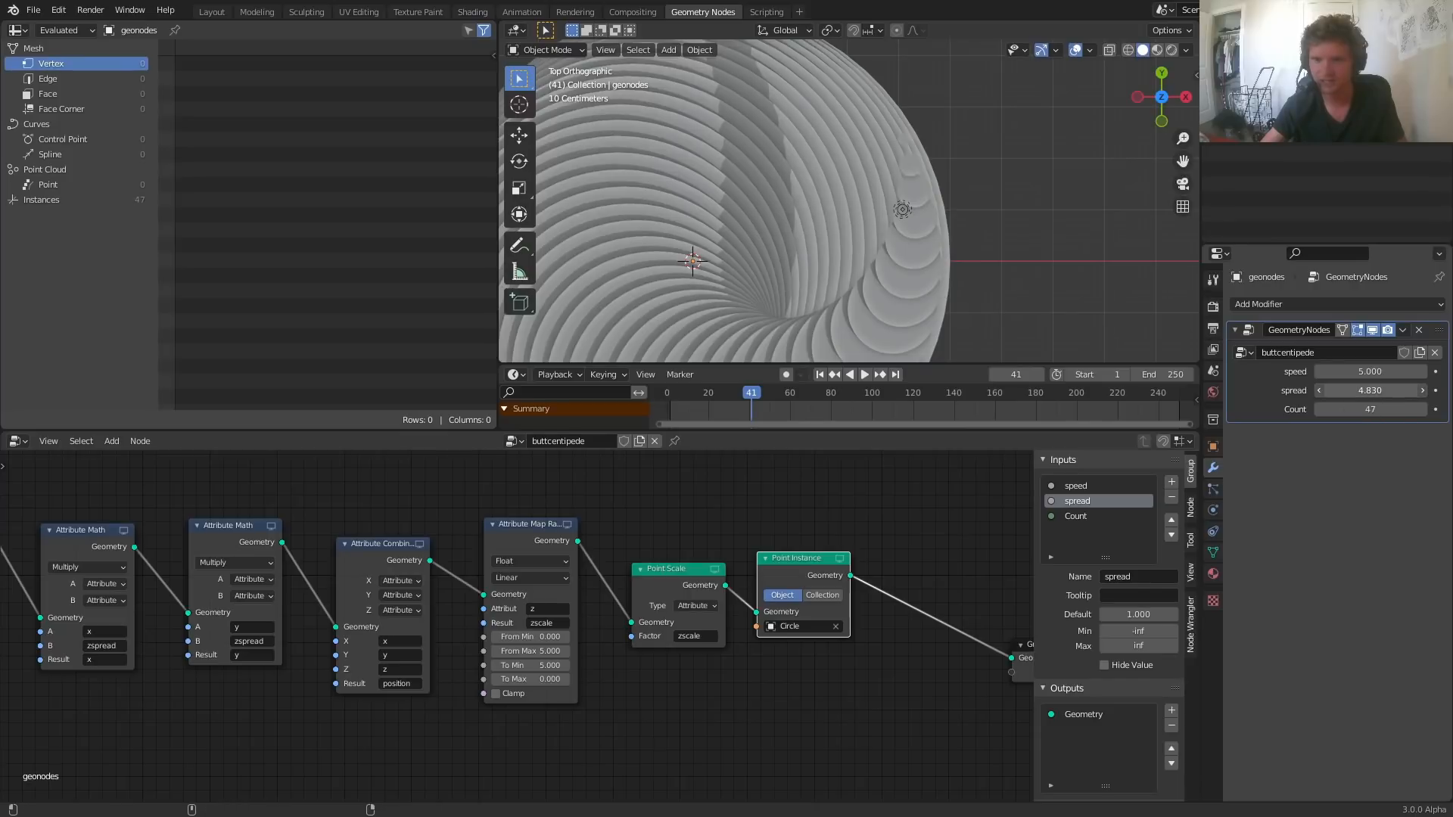
Step: Set the modifier's spread to 5 and resume the animation
{"action": "left_click_drag", "start_coordinate": [1369, 391], "coordinate": [1385, 391]}
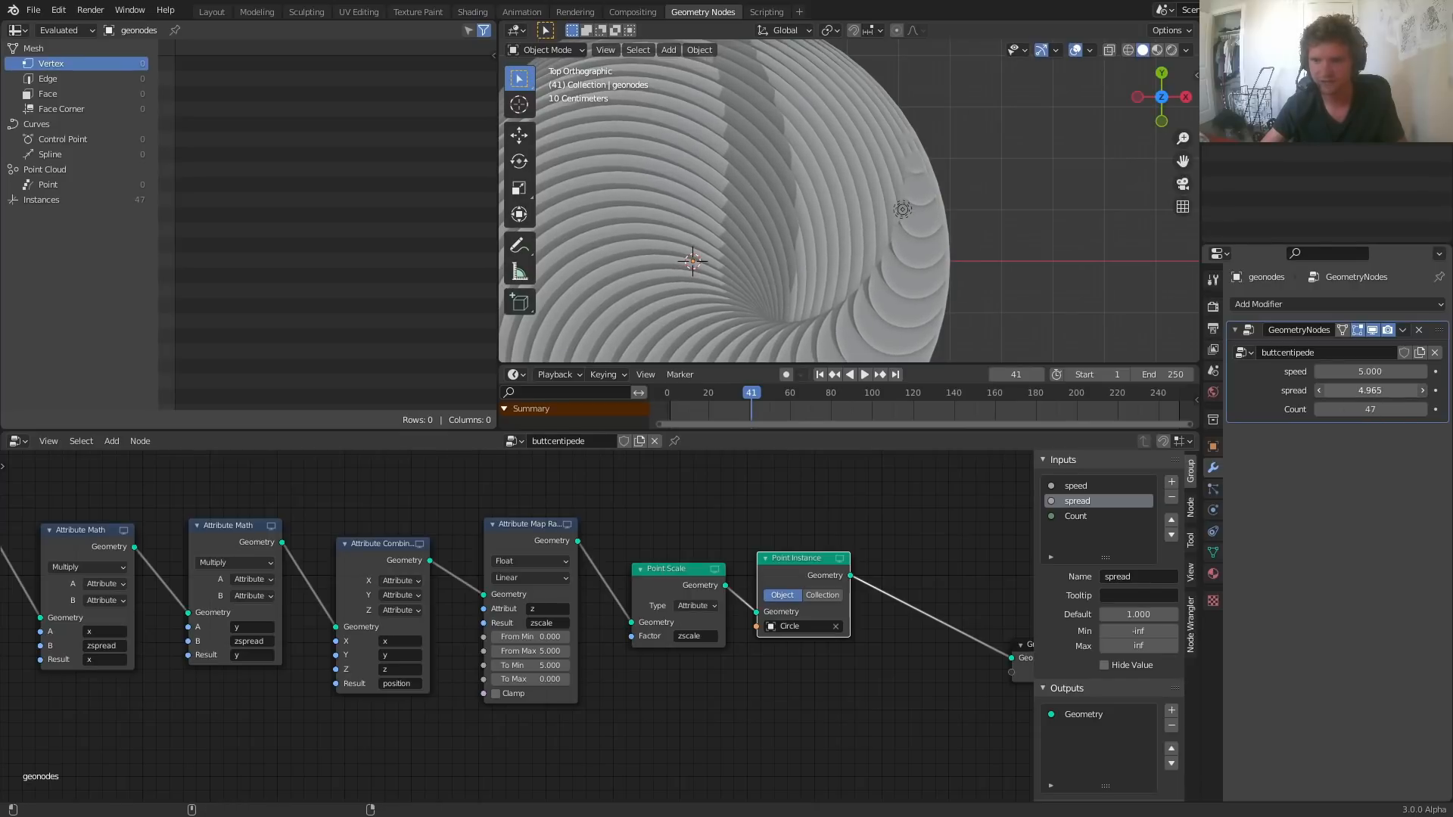
{"action": "left_click", "coordinate": [1366, 390]}
{"action": "type", "text": "5"}
{"action": "key", "text": "Return"}
{"action": "key", "text": "space"}
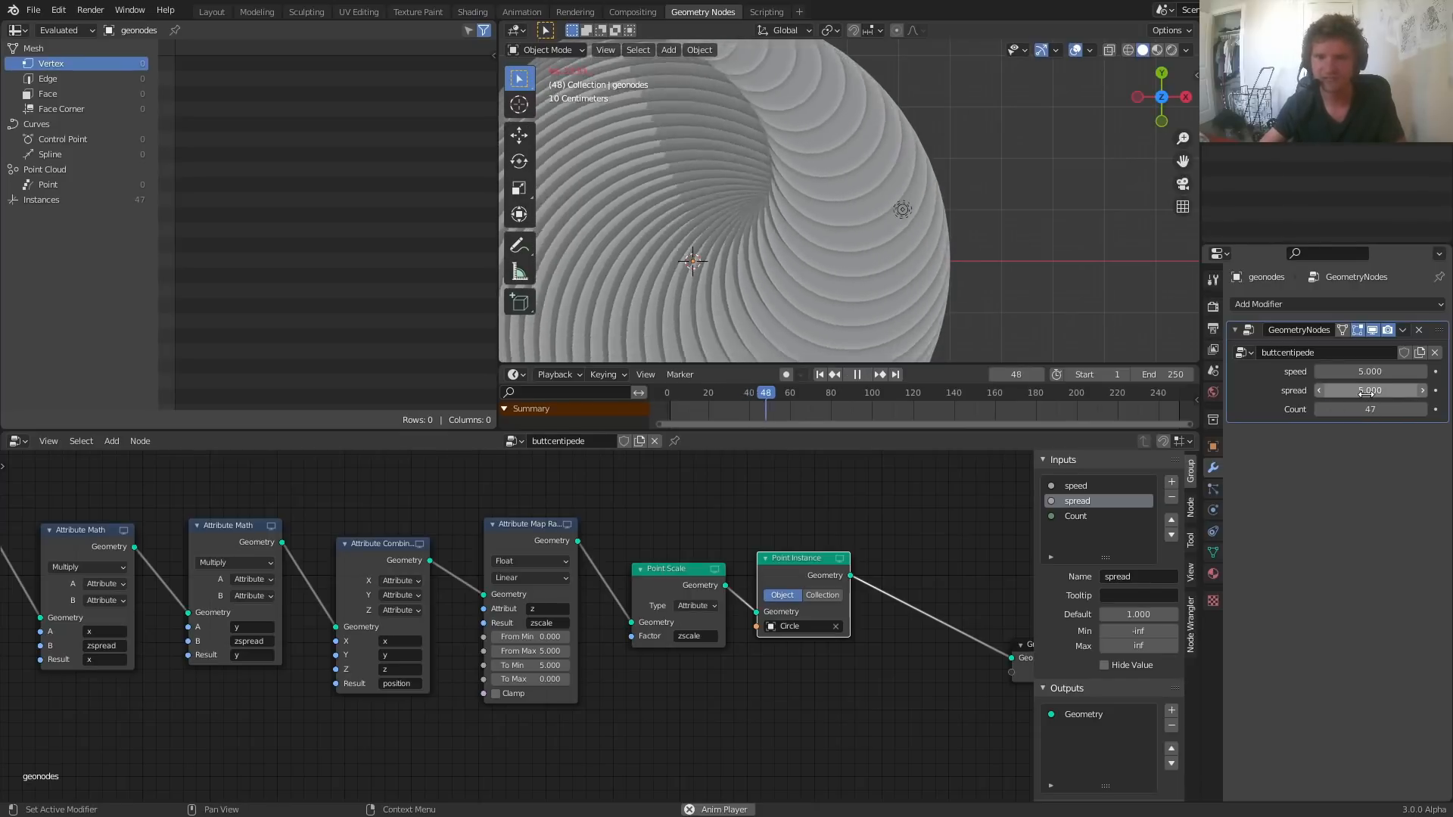
Step: Review the whole node chain from Group Input to Group Output while the spiral animates
{"action": "scroll", "coordinate": [859, 197], "scroll_direction": "down", "scroll_amount": 5}
{"action": "scroll", "coordinate": [586, 639], "scroll_direction": "down", "scroll_amount": 4}
{"action": "middle_click_drag", "start_coordinate": [462, 651], "coordinate": [973, 600]}
{"action": "middle_click_drag", "start_coordinate": [526, 590], "coordinate": [859, 583]}
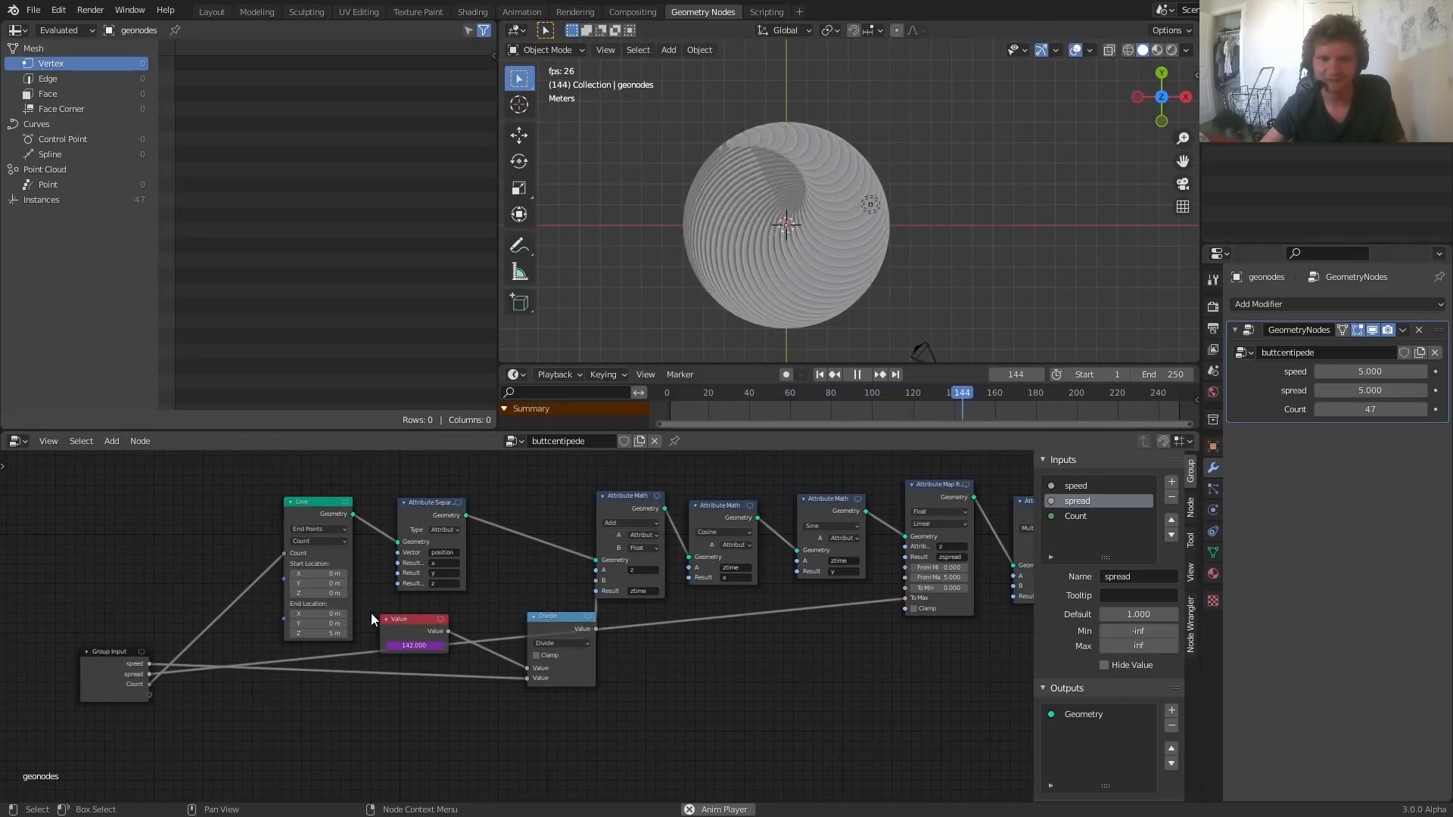
{"action": "middle_click_drag", "start_coordinate": [768, 599], "coordinate": [239, 530]}
{"action": "middle_click_drag", "start_coordinate": [578, 543], "coordinate": [303, 554]}
{"action": "scroll", "coordinate": [774, 243], "scroll_direction": "up", "scroll_amount": 2}
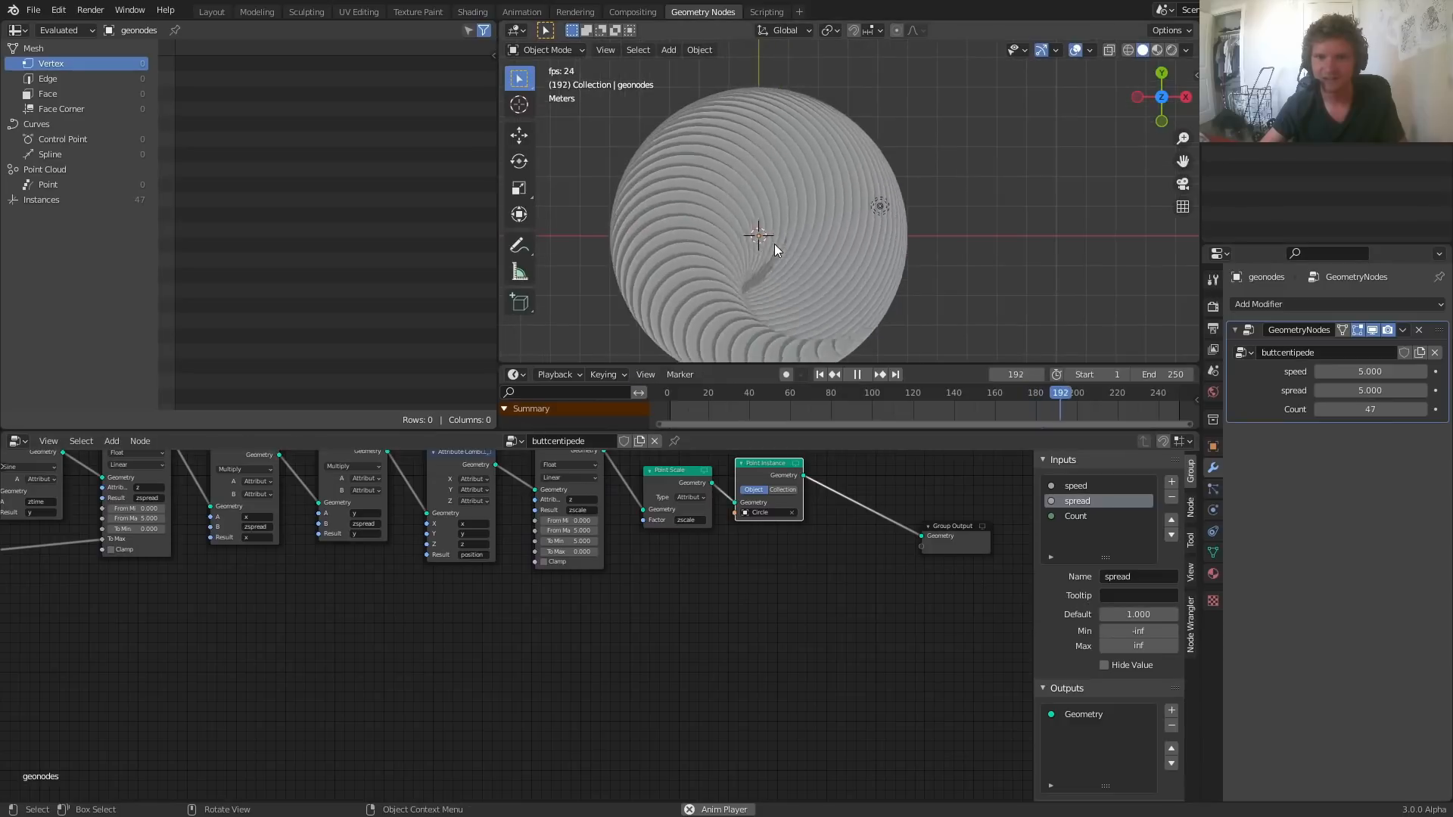
Step: Raise the modifier's Count to 100, save the file and stop the animation
{"action": "left_click_drag", "start_coordinate": [1350, 406], "coordinate": [1416, 407]}
{"action": "key", "text": "ctrl+s"}
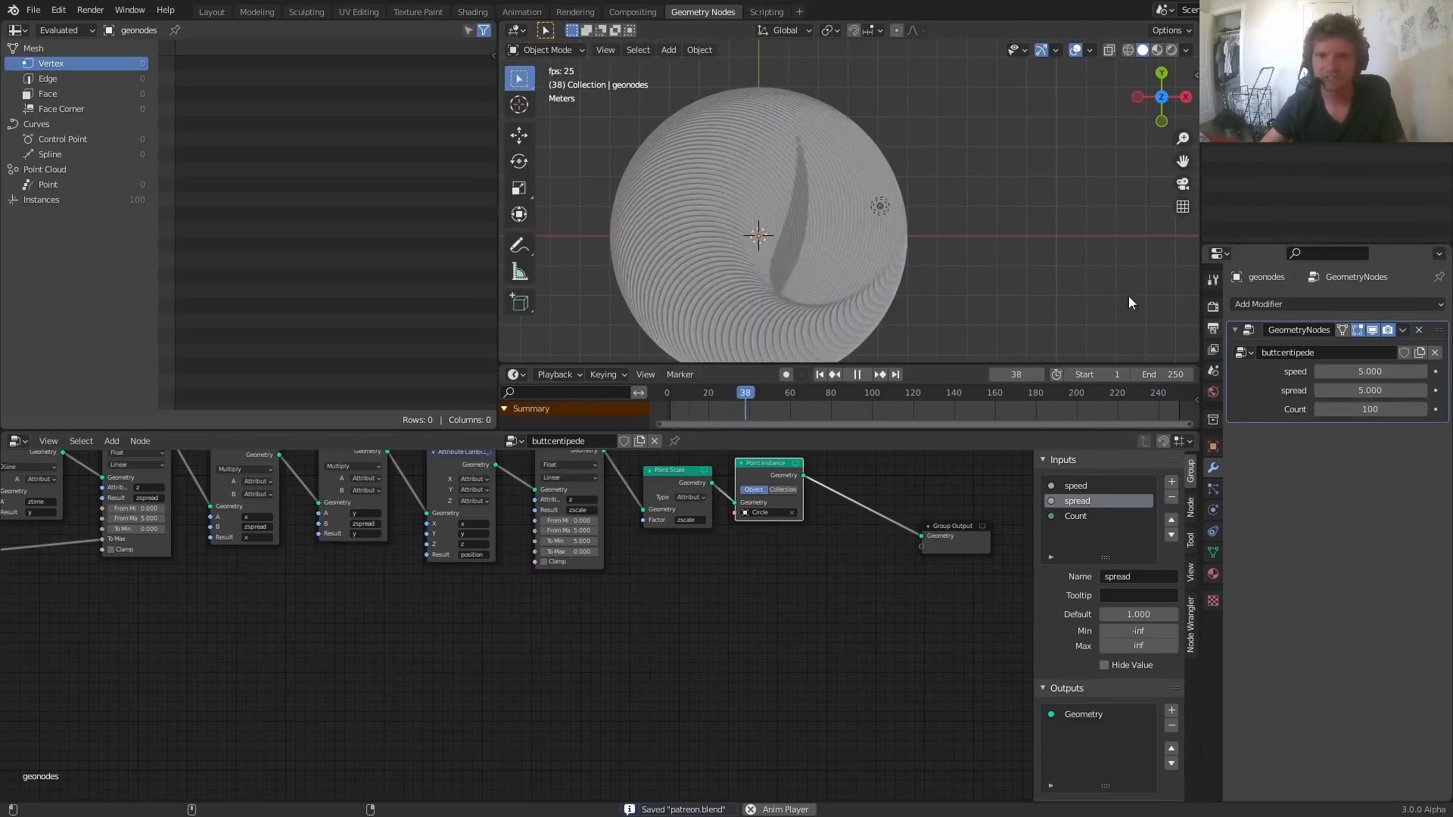
{"action": "middle_click_drag", "start_coordinate": [839, 264], "coordinate": [1189, 106], "text": "shift"}
{"action": "left_click", "coordinate": [1160, 75]}
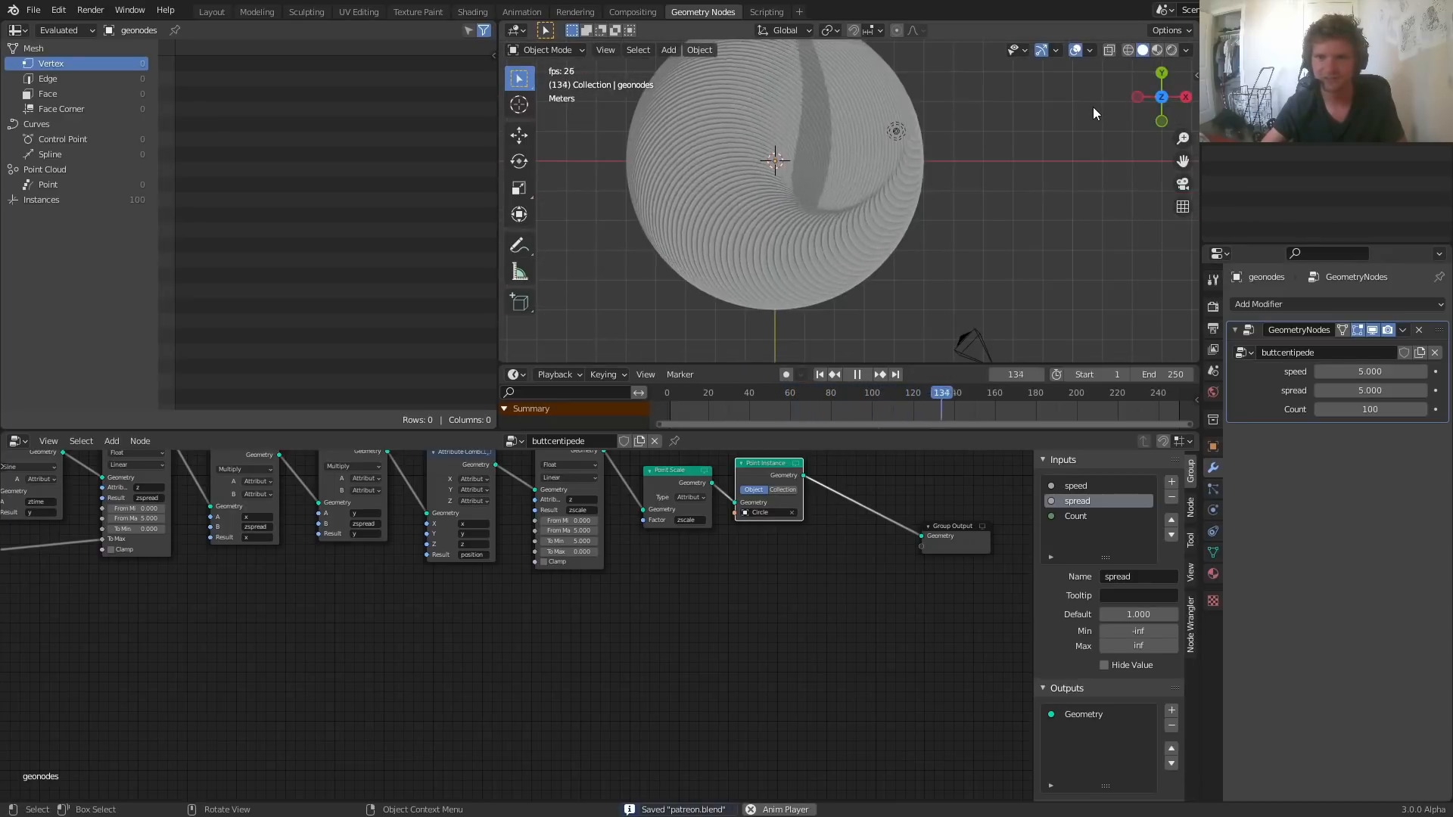
{"action": "key", "text": "space"}
Step: Switch the viewport to rendered shading, preview the spiral's animation and save the file
{"action": "middle_click_drag", "start_coordinate": [642, 557], "coordinate": [740, 592]}
{"action": "scroll", "coordinate": [740, 592], "scroll_direction": "down", "scroll_amount": 2}
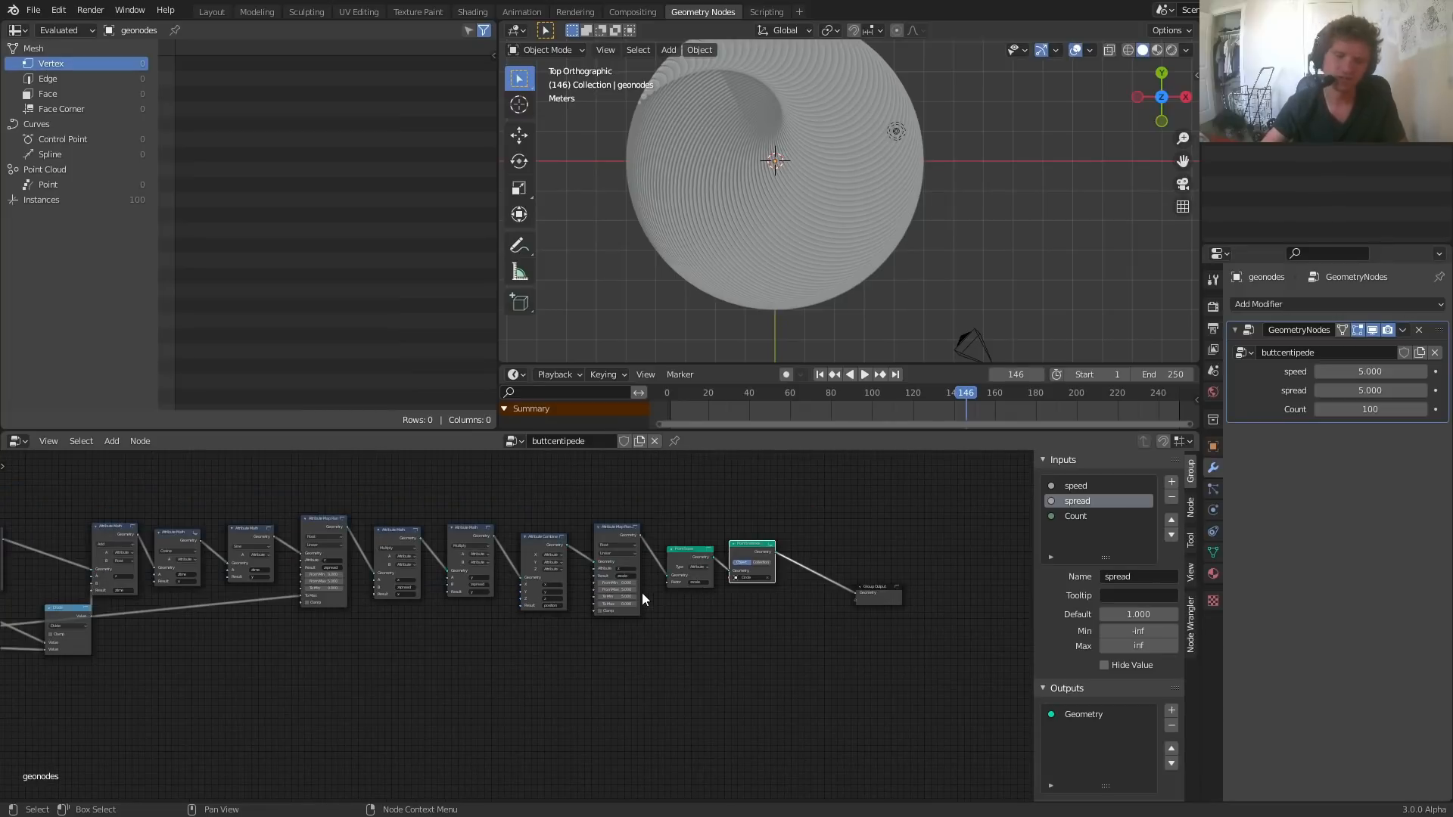
{"action": "left_click", "coordinate": [1170, 50]}
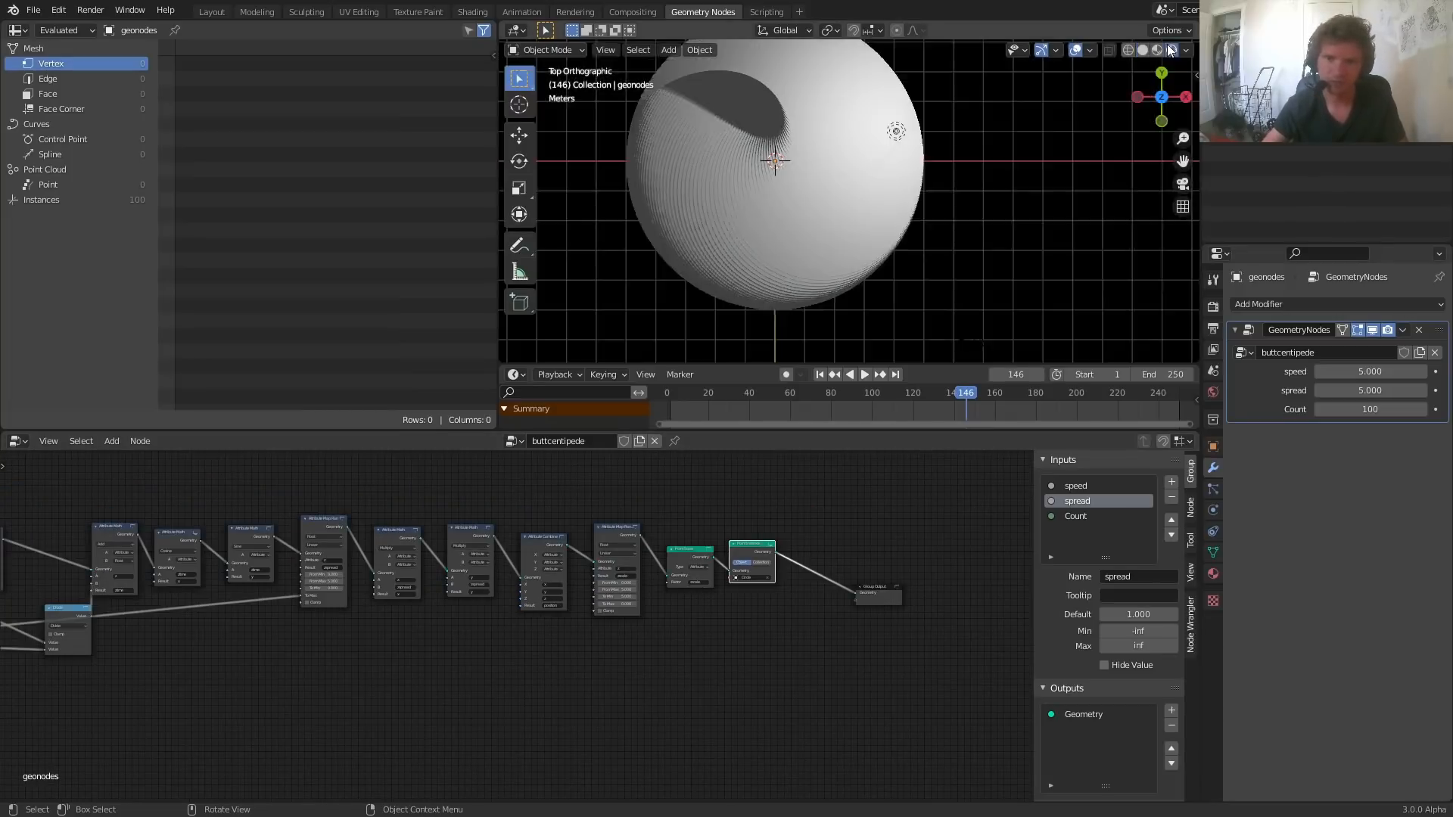
{"action": "key", "text": "space"}
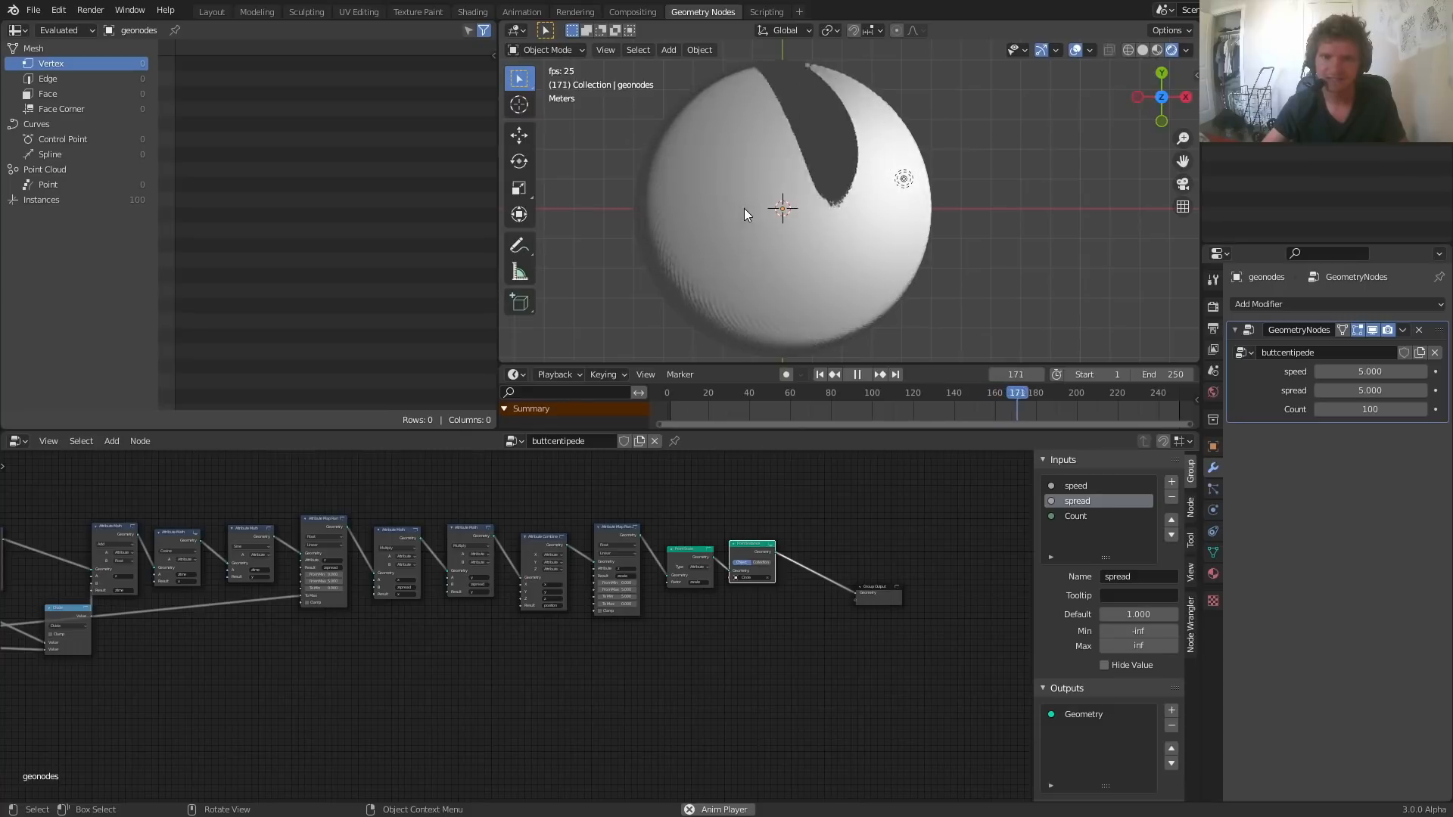
{"action": "key", "text": "space"}
{"action": "middle_click_drag", "start_coordinate": [806, 236], "coordinate": [833, 141]}
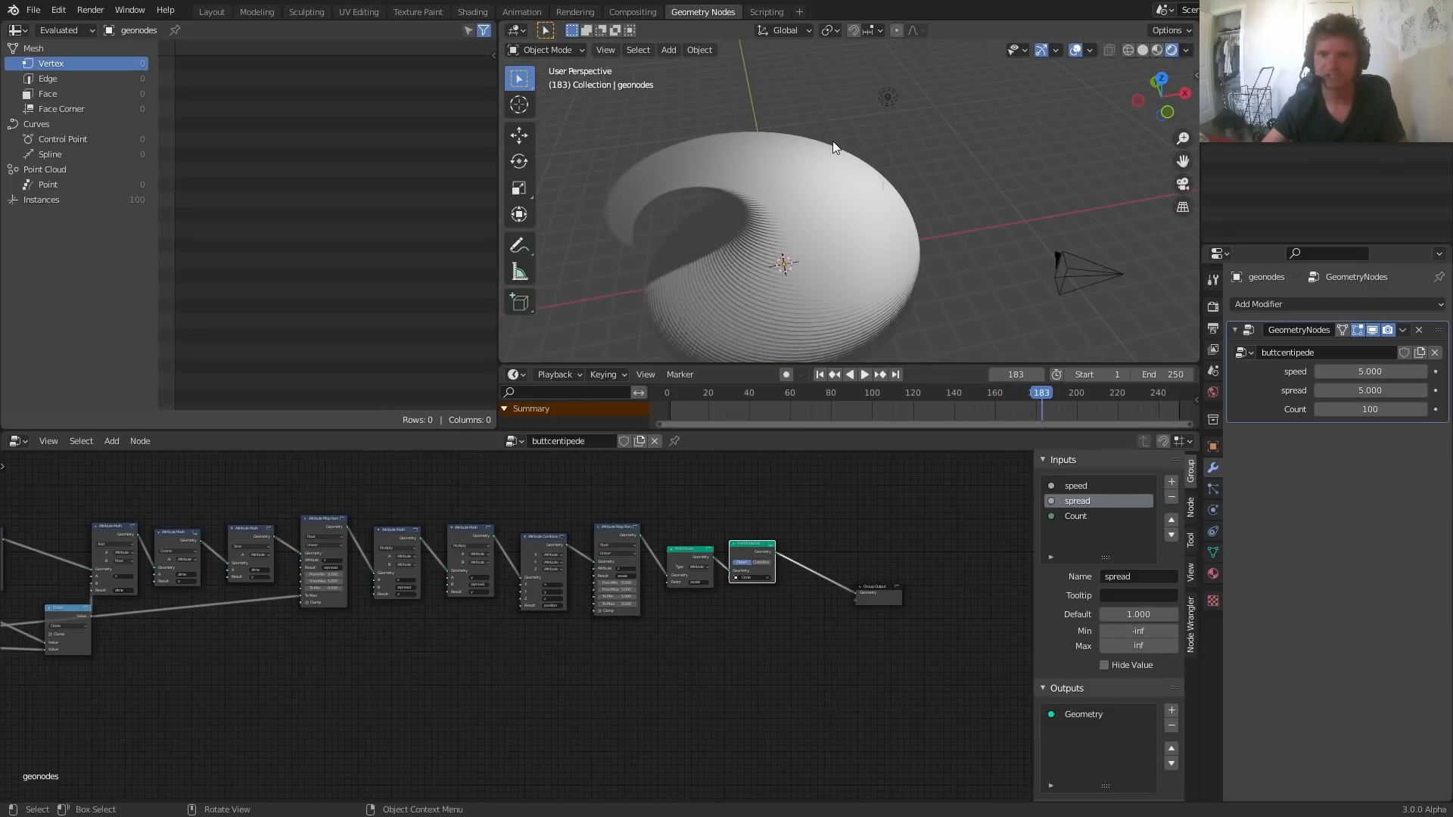
{"action": "scroll", "coordinate": [816, 574], "scroll_direction": "up", "scroll_amount": 5}
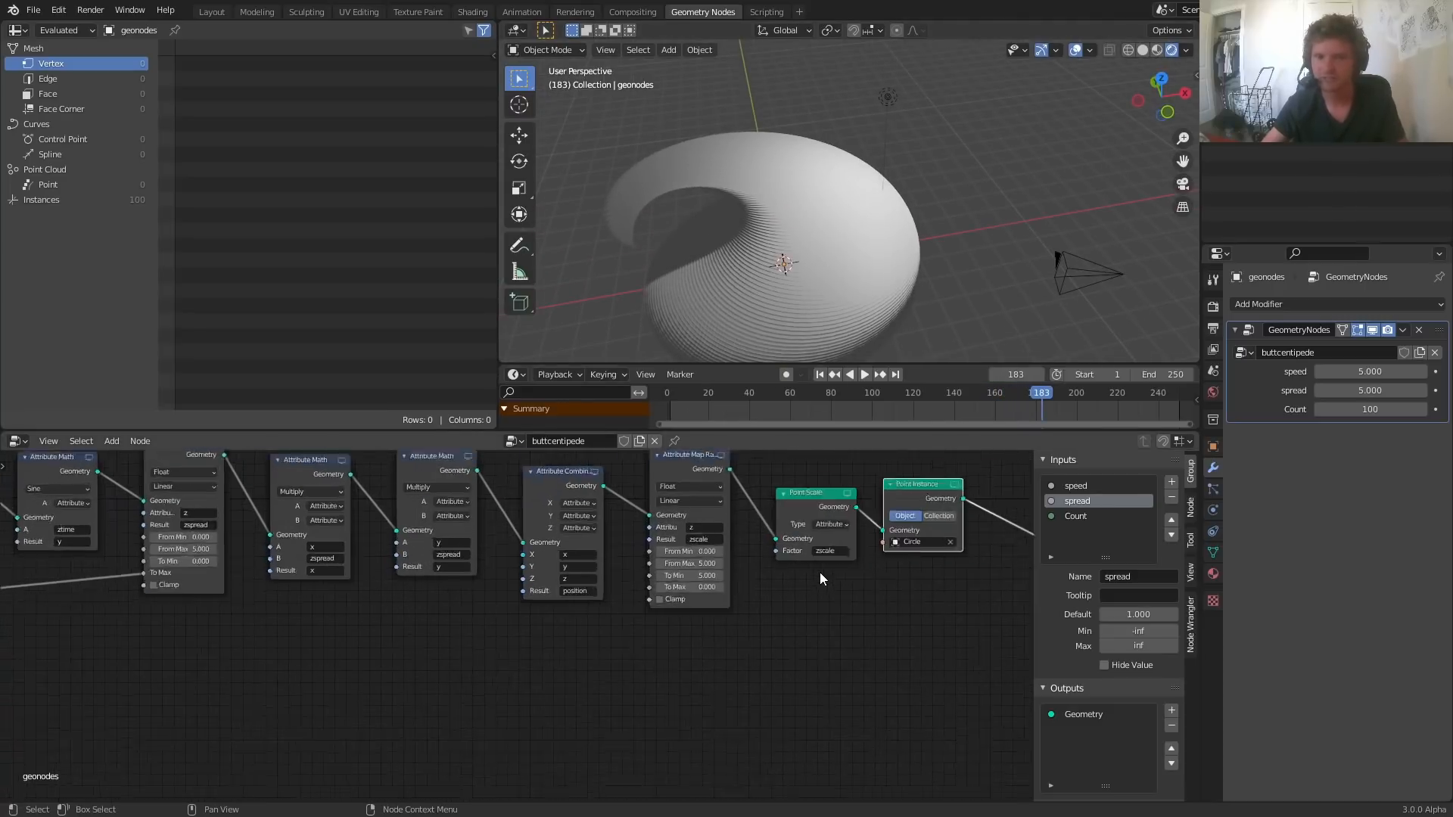
{"action": "key", "text": "ctrl+s"}
Step: Try adding a Material Assign node near the Group Output and delete it again
{"action": "middle_click_drag", "start_coordinate": [579, 543], "coordinate": [496, 606]}
{"action": "key", "text": "shift+a"}
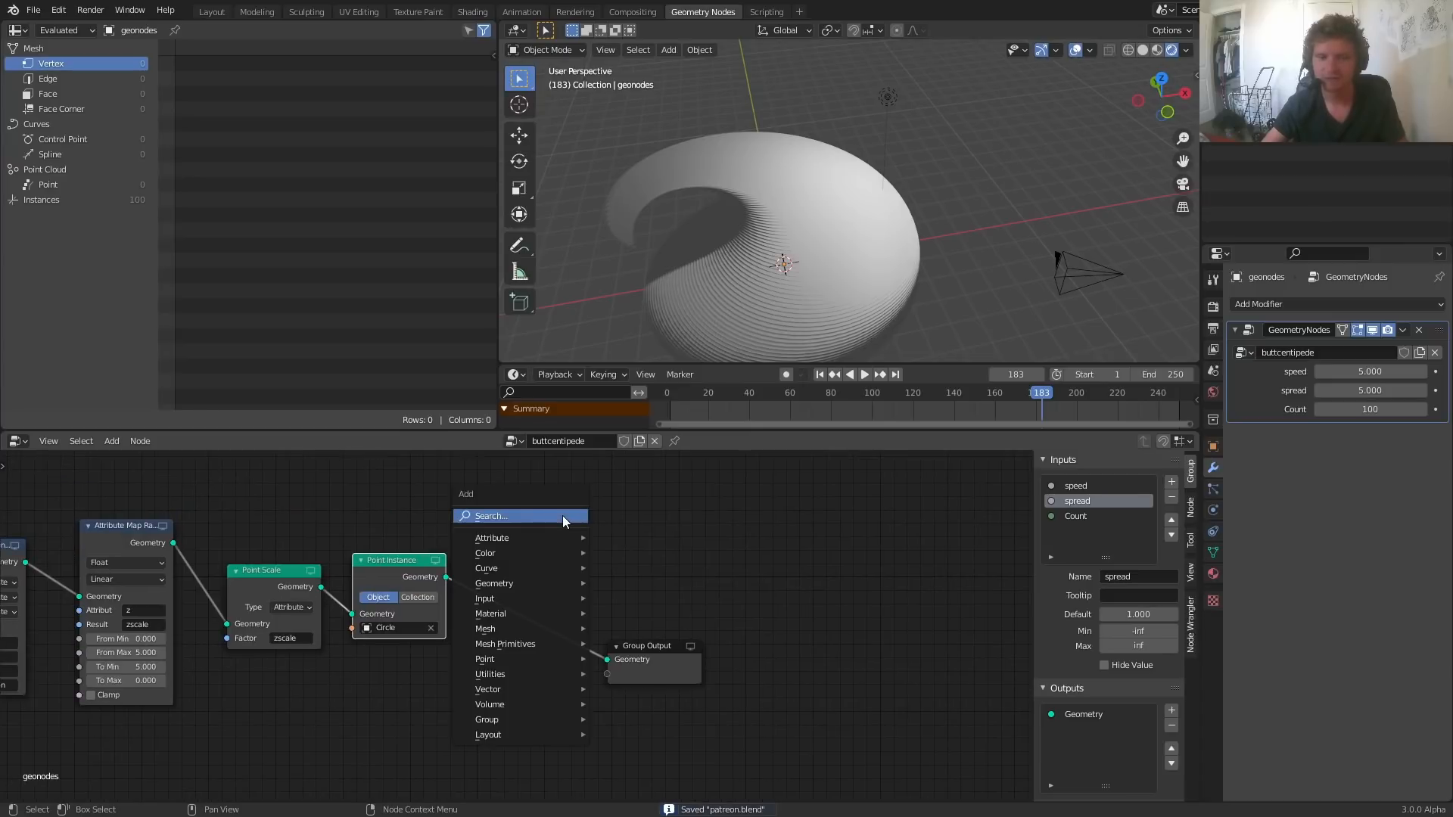
{"action": "left_click", "coordinate": [562, 516]}
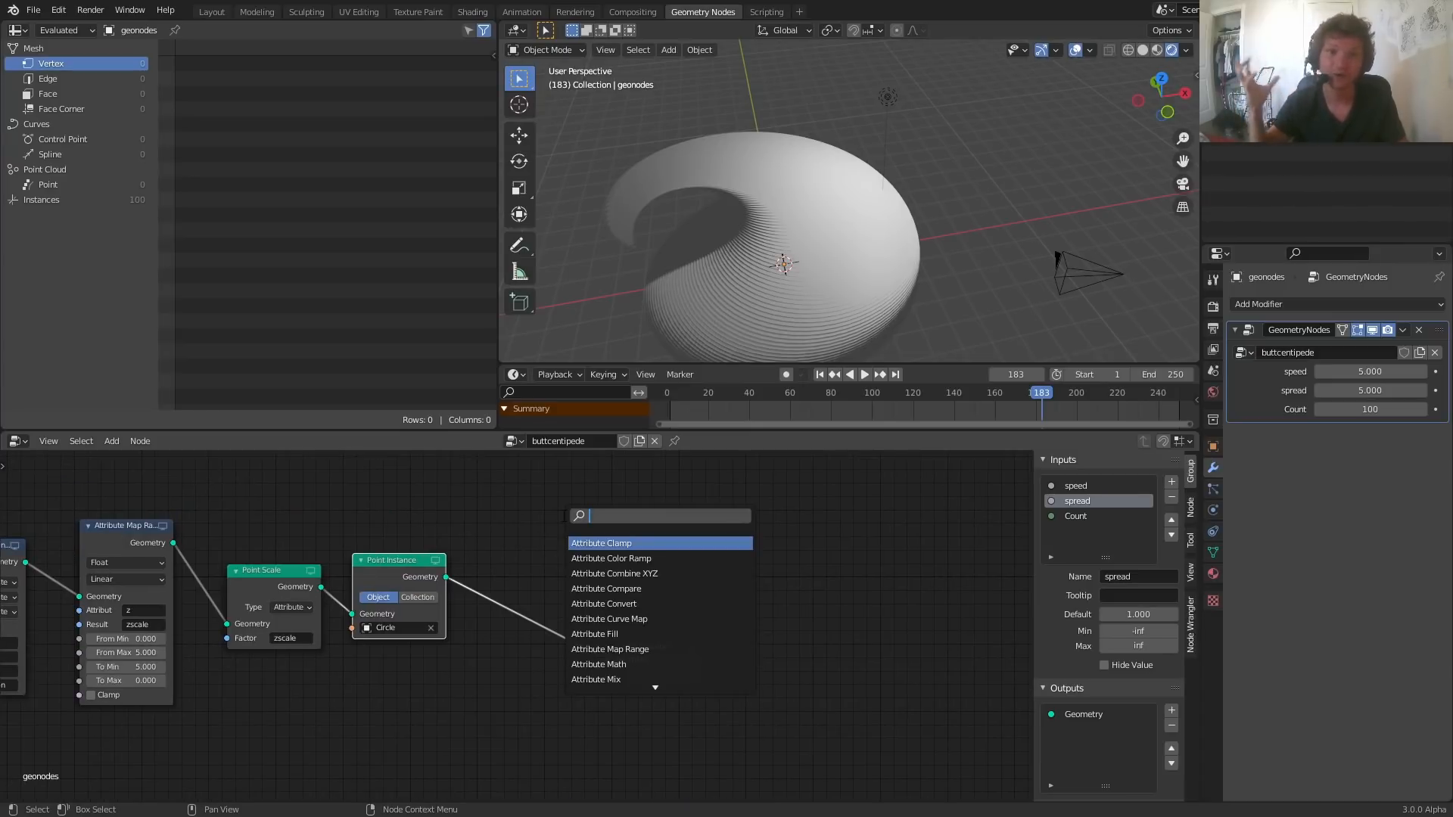
{"action": "type", "text": "material"}
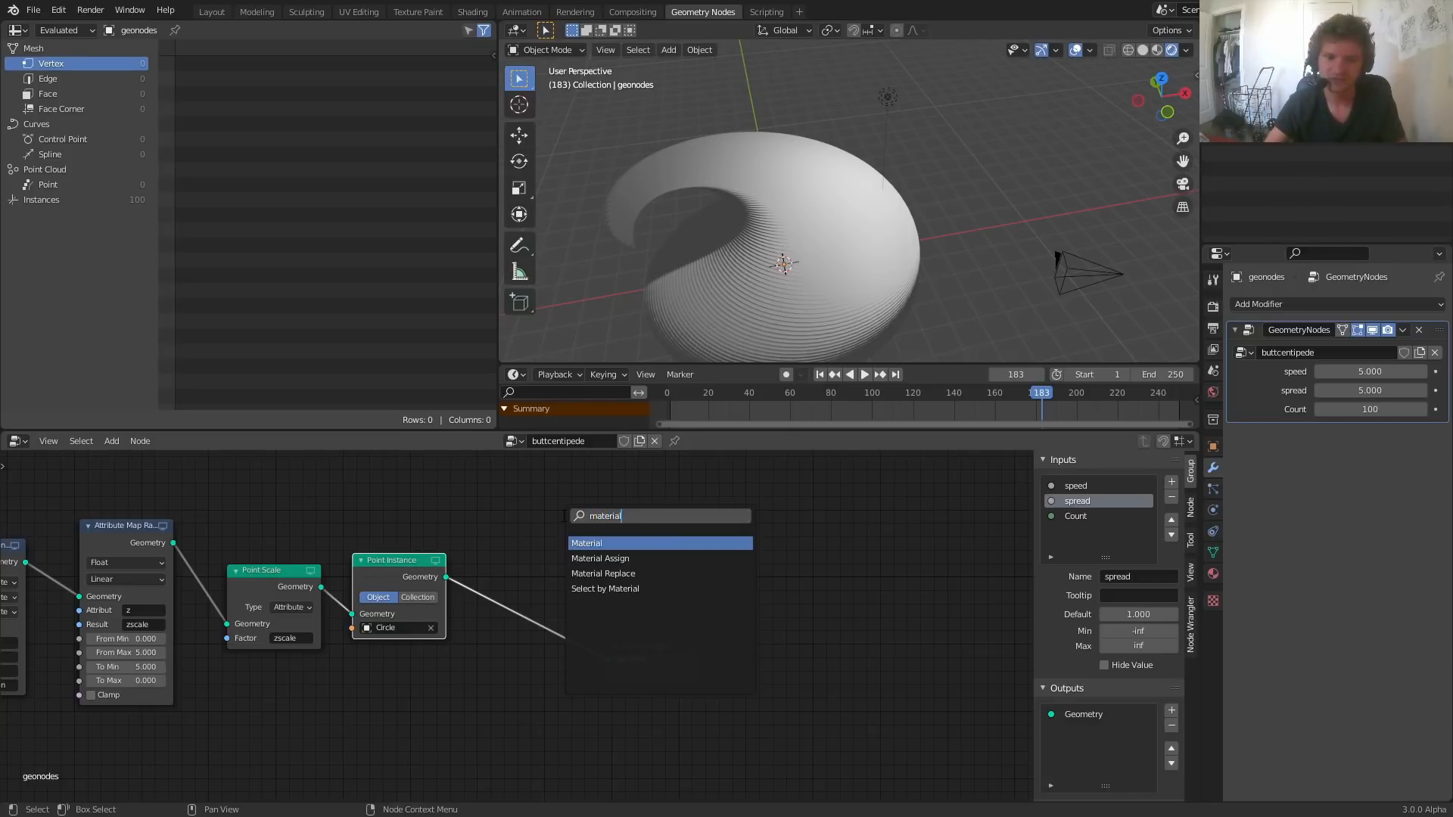
{"action": "key", "text": "Down"}
{"action": "key", "text": "Return"}
{"action": "left_click", "coordinate": [563, 516]}
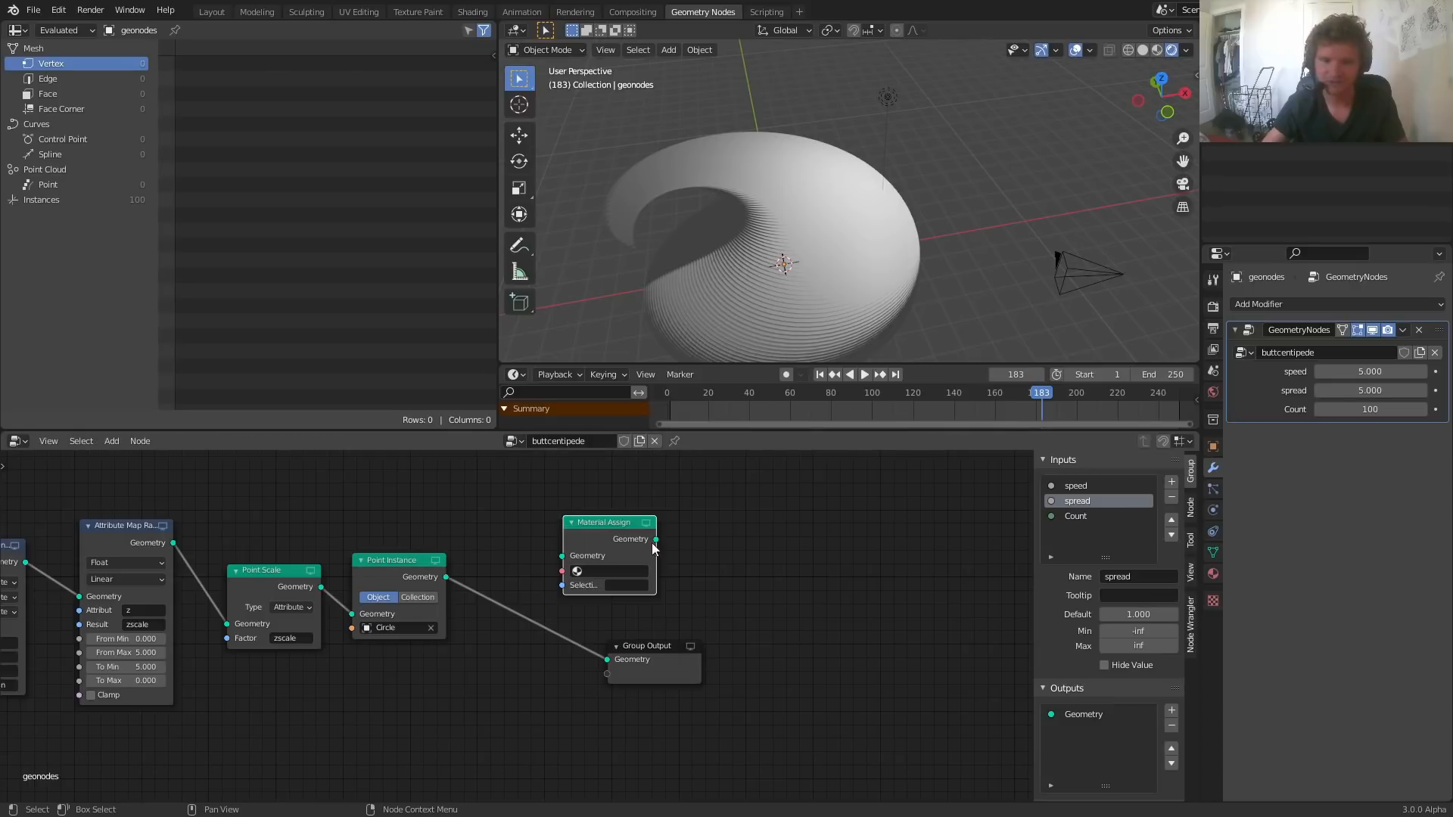
{"action": "key", "text": "x"}
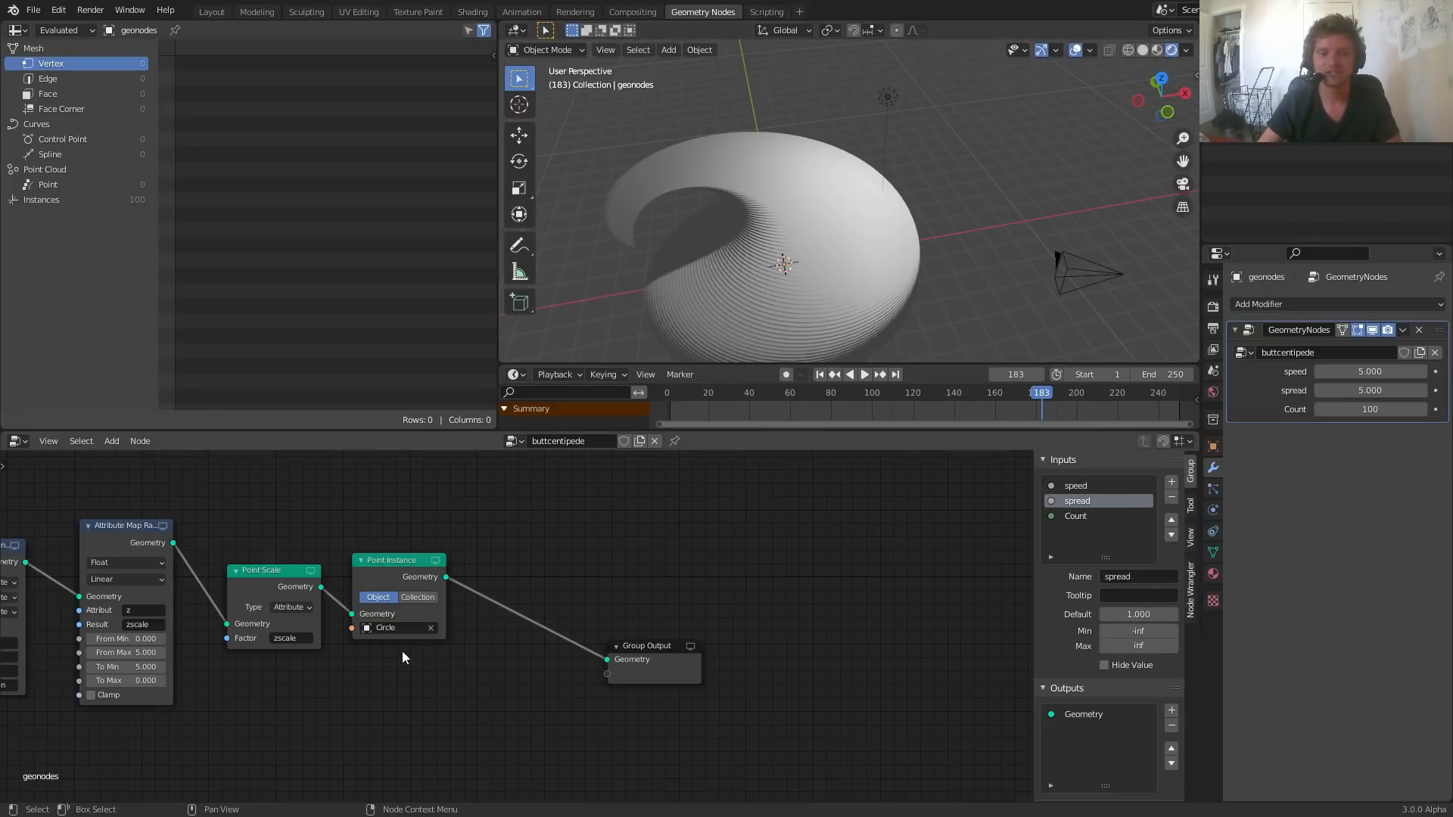
Step: Set the geonodes modifier's Count to 50 and save the file
{"action": "left_click", "coordinate": [543, 554]}
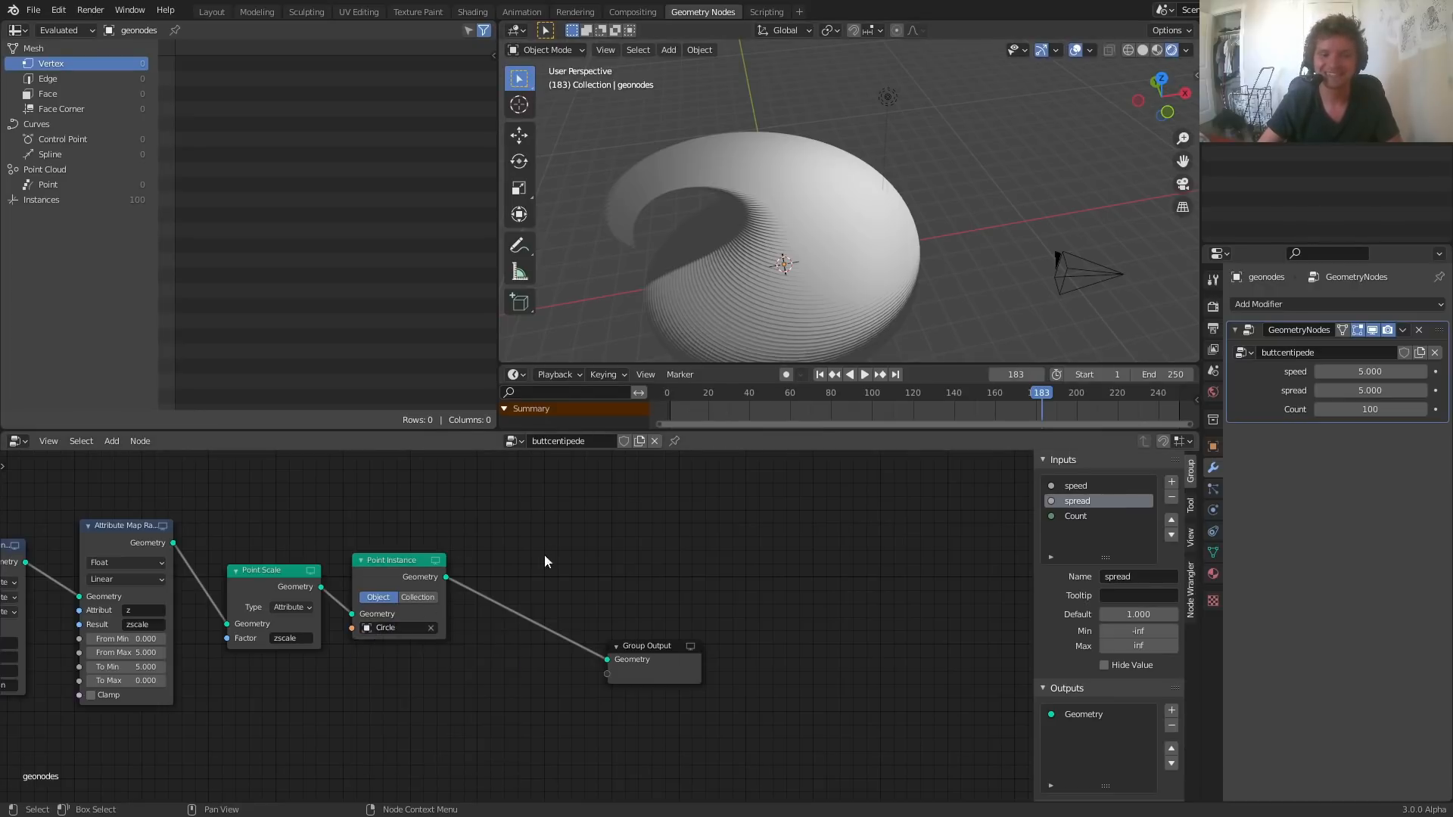
{"action": "middle_click_drag", "start_coordinate": [368, 631], "coordinate": [674, 534]}
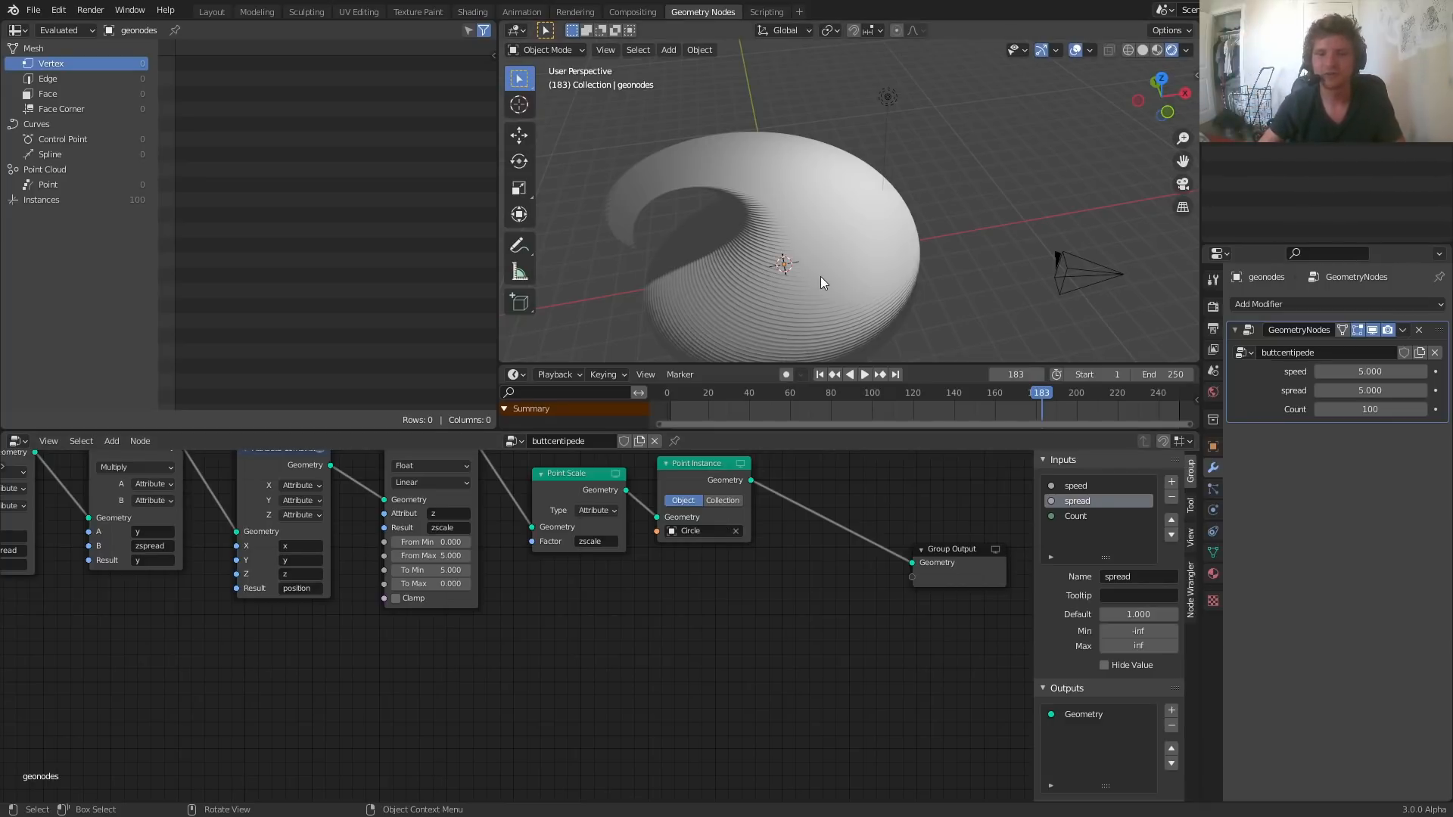
{"action": "left_click", "coordinate": [1350, 409]}
{"action": "type", "text": "50"}
{"action": "key", "text": "Return"}
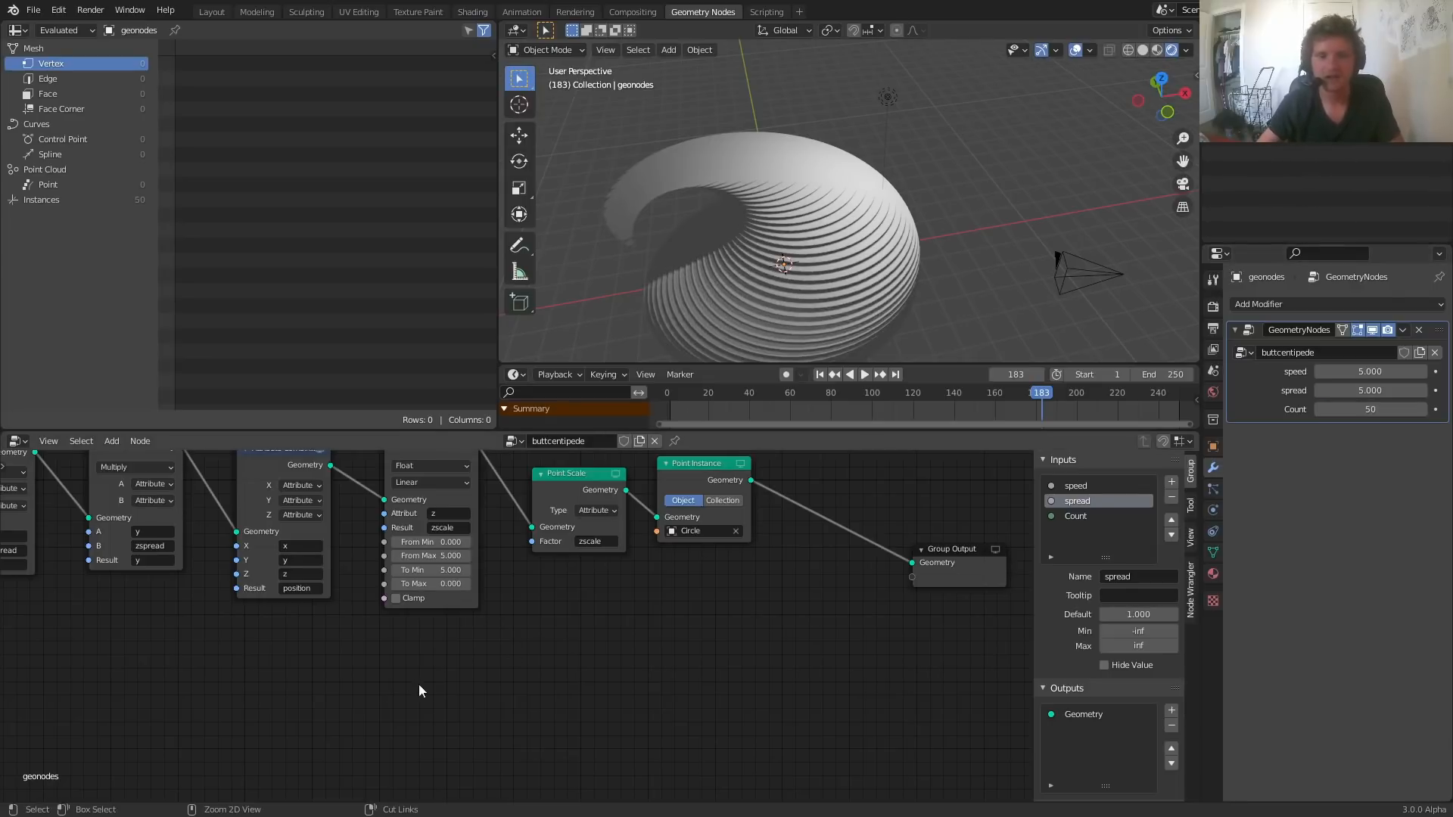
Step: Switch the node area to the Shader Editor and give the Circle object a new material
{"action": "left_click", "coordinate": [8, 445]}
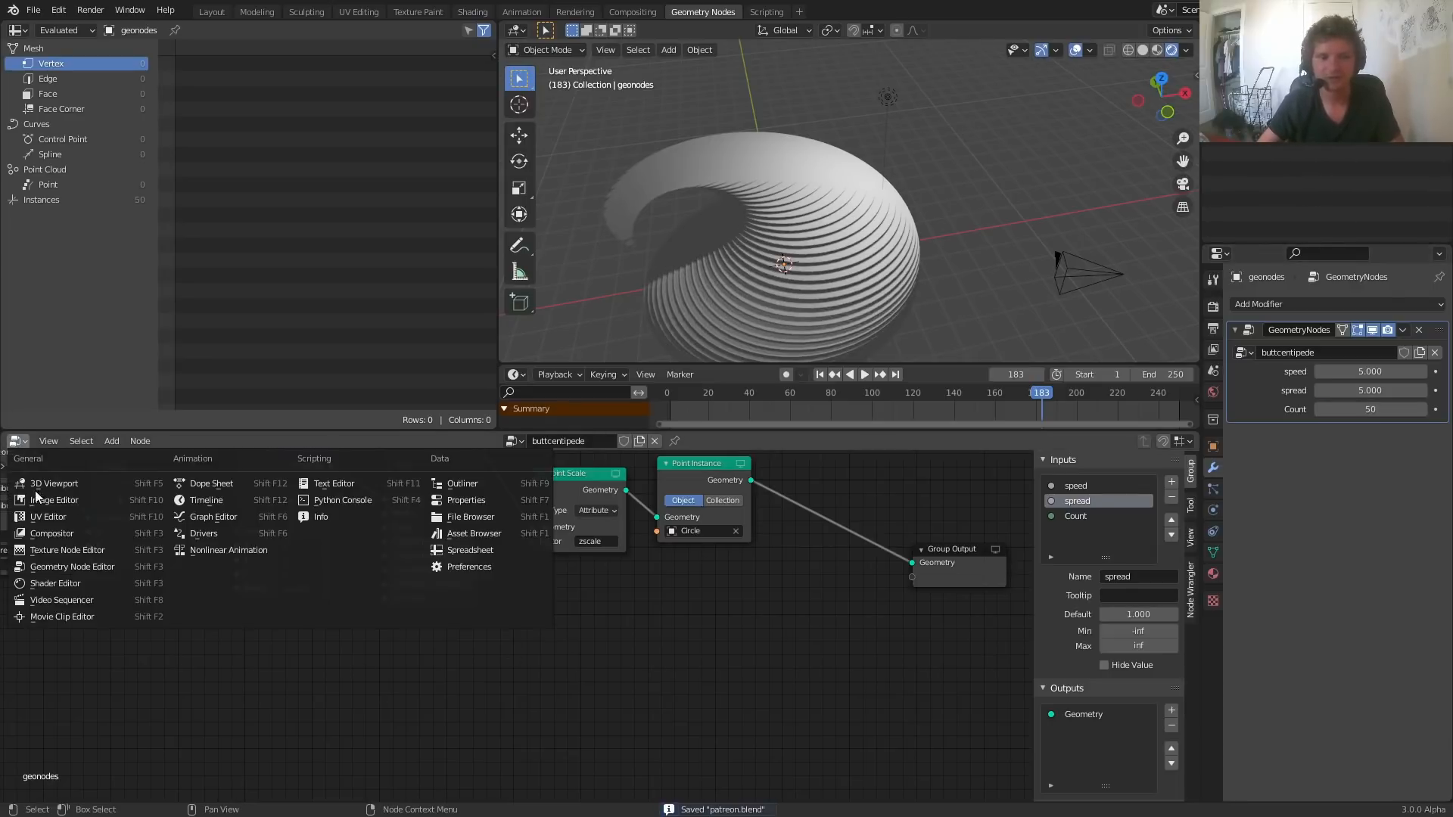
{"action": "left_click", "coordinate": [51, 587]}
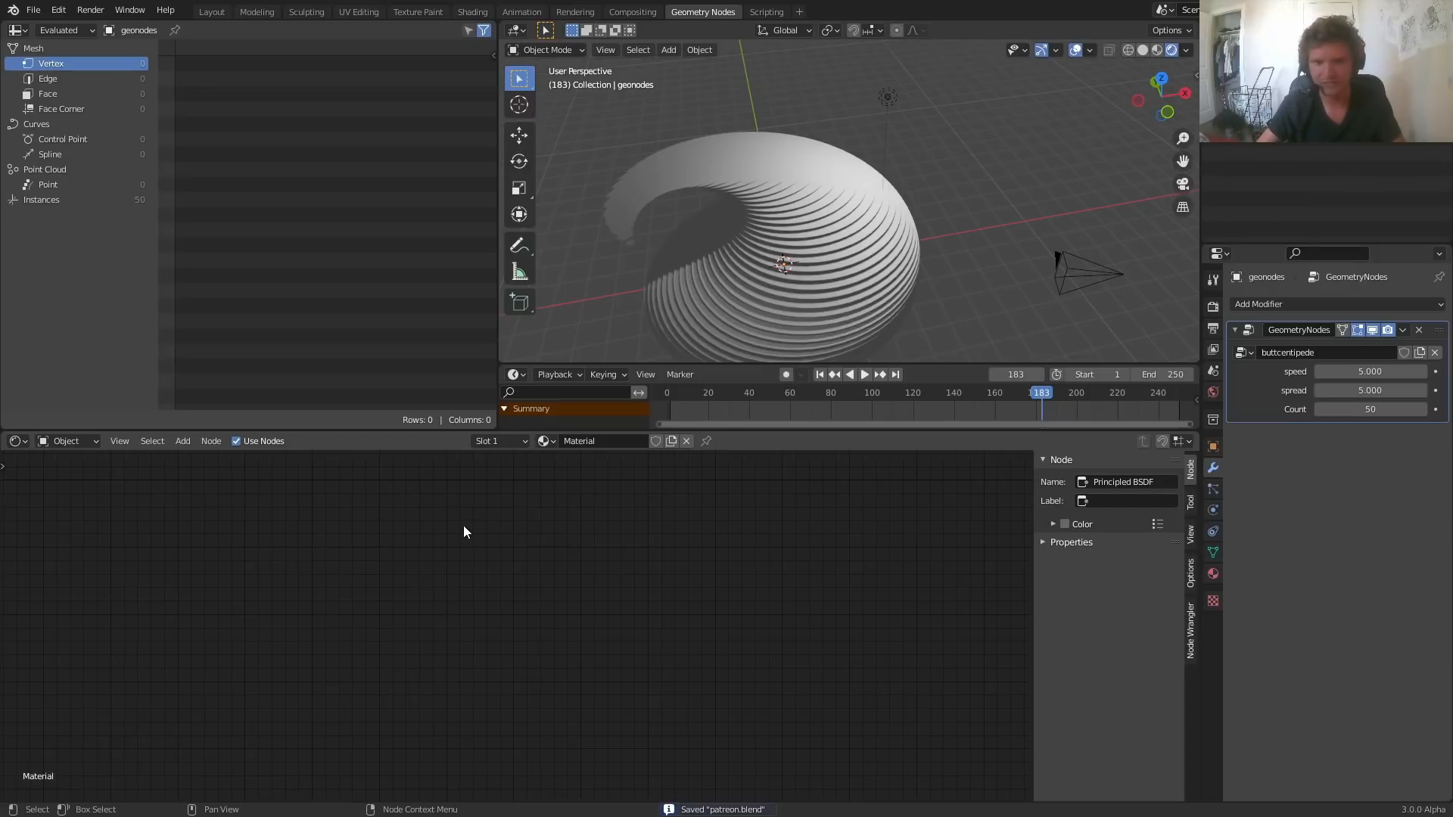
{"action": "key", "text": "Home"}
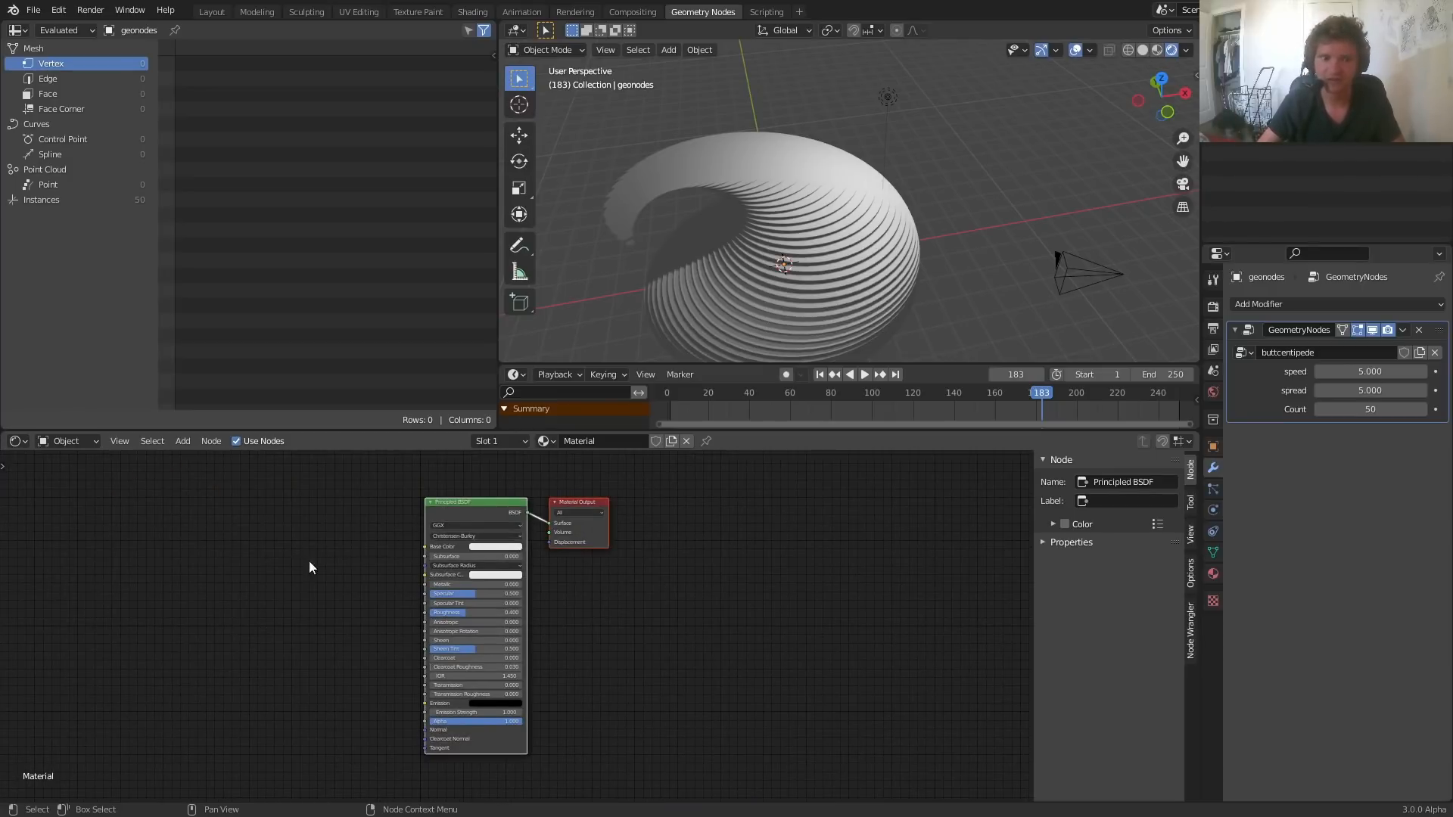
{"action": "scroll", "coordinate": [309, 561], "scroll_direction": "up", "scroll_amount": 4}
{"action": "left_click_drag", "start_coordinate": [264, 555], "coordinate": [447, 492]}
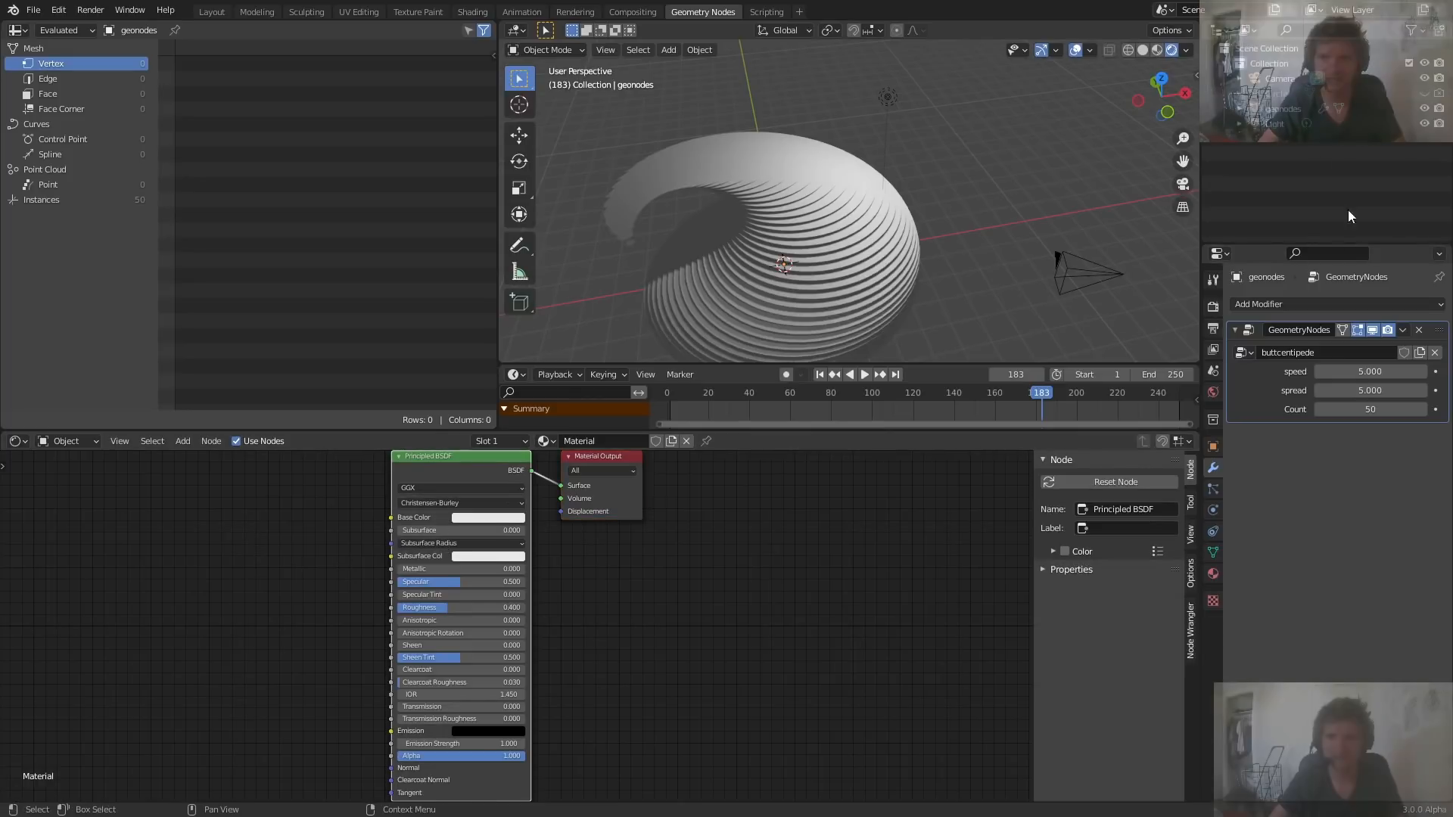
{"action": "left_click", "coordinate": [1260, 89]}
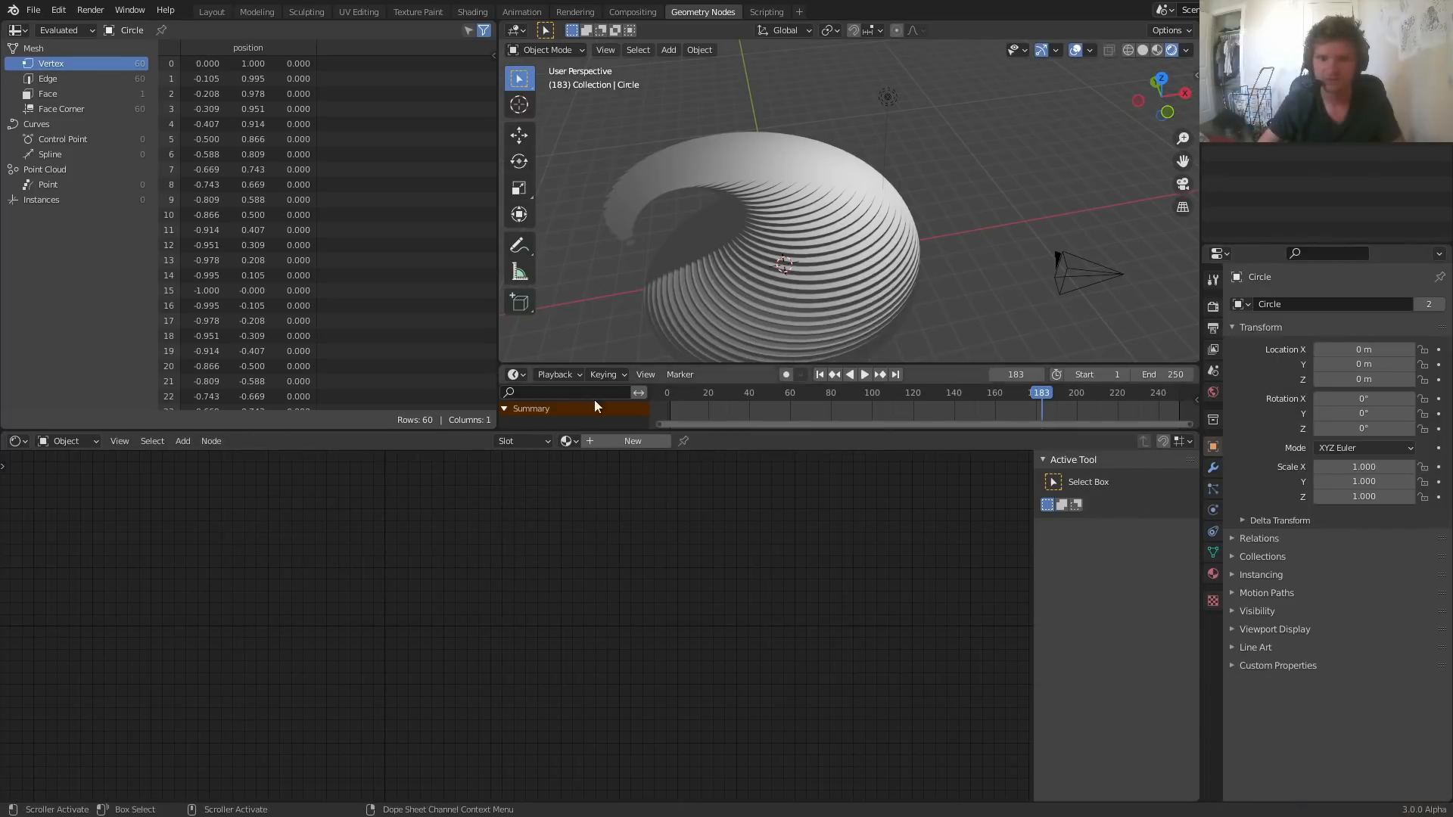
{"action": "left_click", "coordinate": [595, 443]}
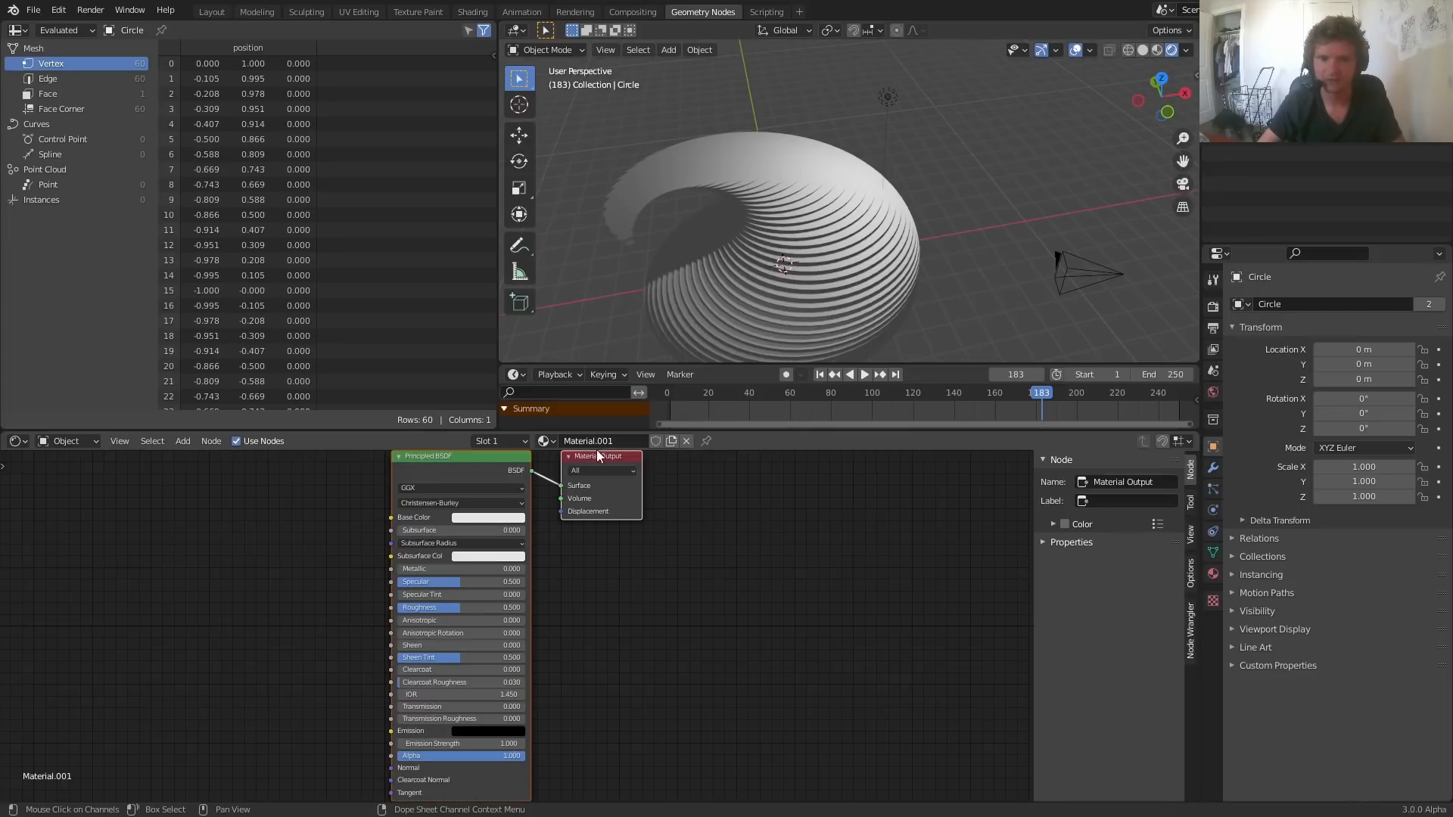
Step: Try a cyan base color on the Circle's Principled BSDF and undo it
{"action": "left_click", "coordinate": [469, 519]}
{"action": "left_click", "coordinate": [522, 411]}
{"action": "left_click_drag", "start_coordinate": [522, 411], "coordinate": [474, 401]}
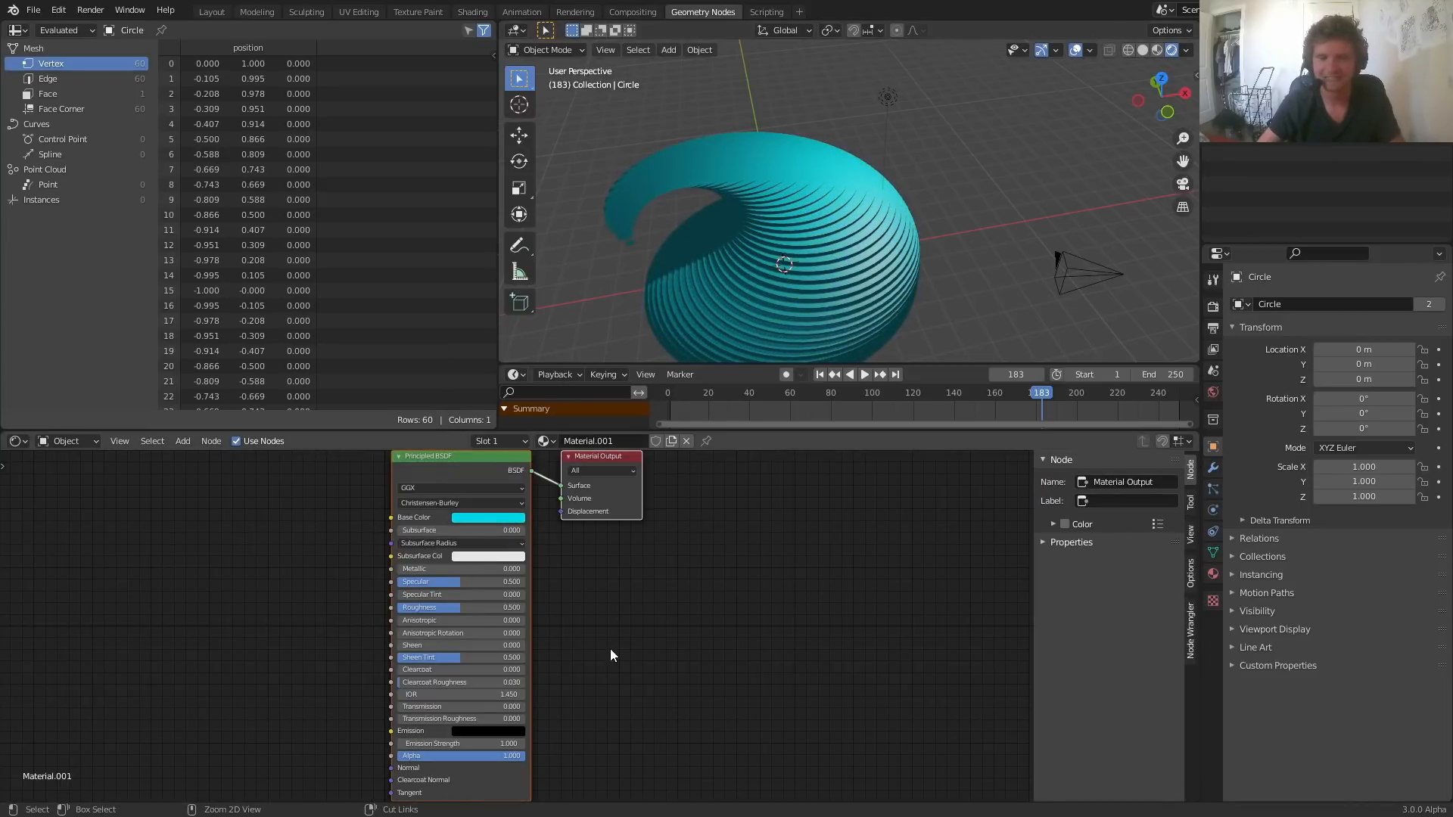
{"action": "key", "text": "ctrl+z"}
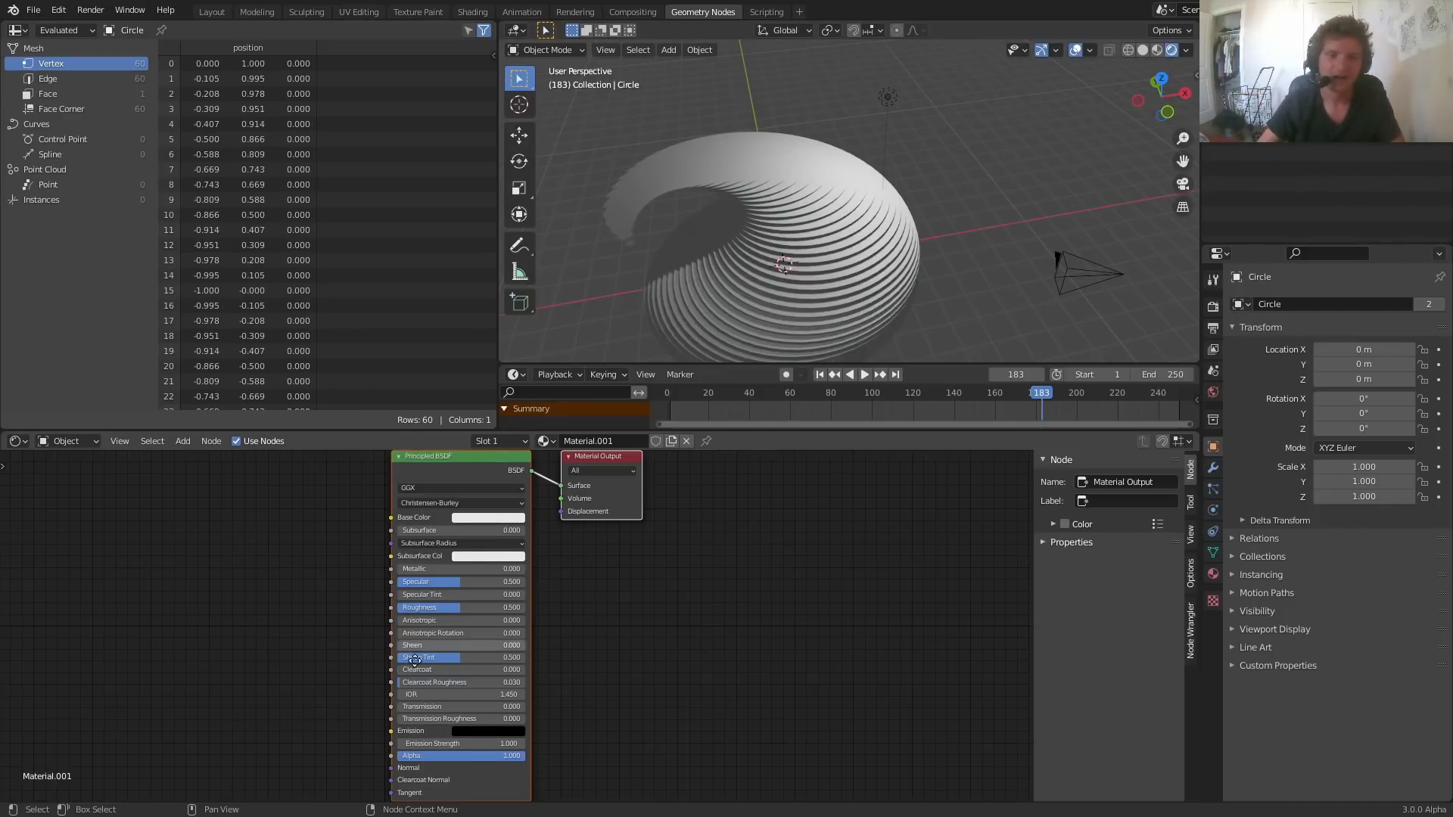
Step: Rename the Circle's material bw and delete its Principled BSDF node
{"action": "middle_click_drag", "start_coordinate": [371, 564], "coordinate": [452, 657]}
{"action": "left_click", "coordinate": [579, 445]}
{"action": "type", "text": "bw"}
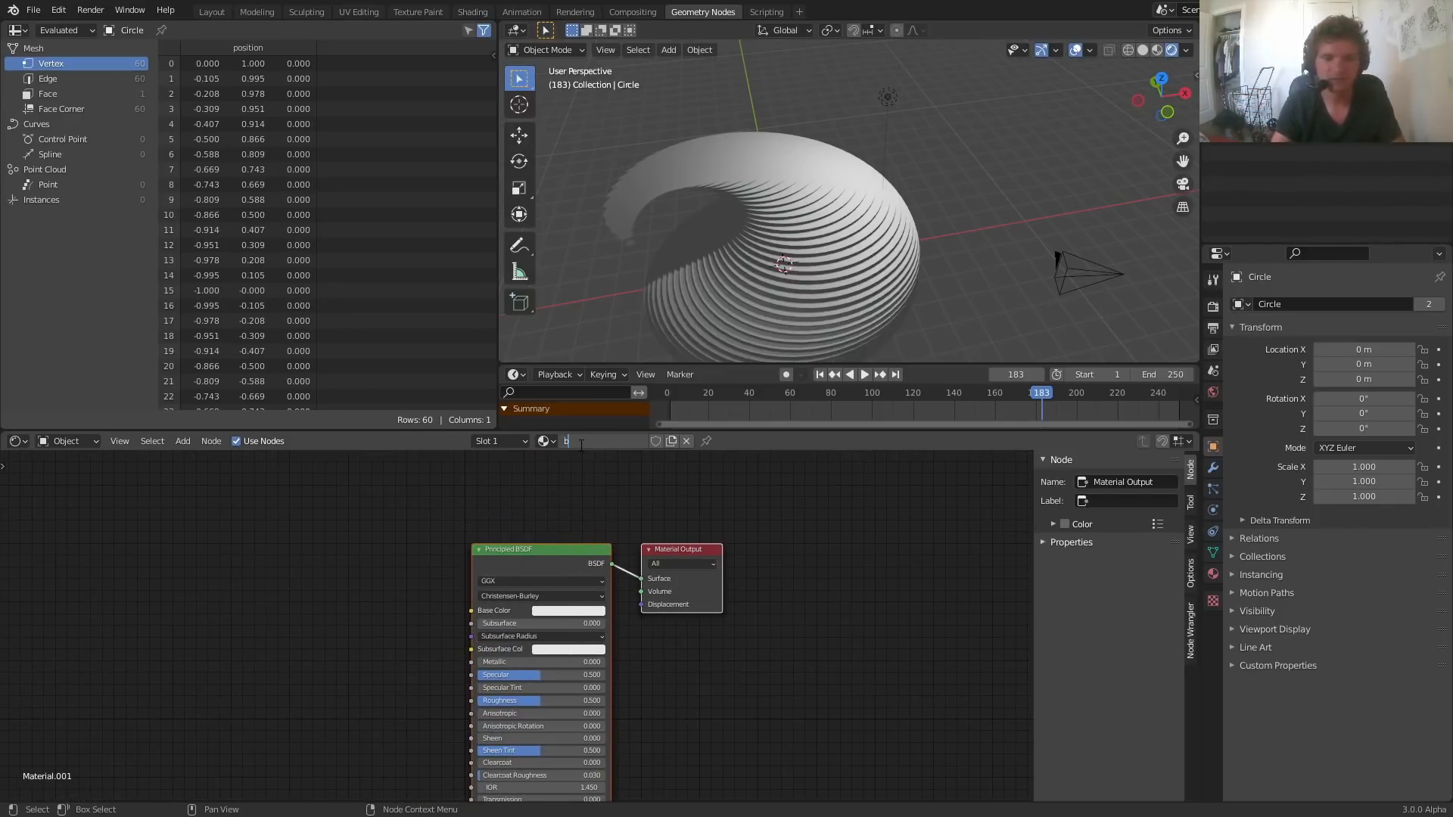
{"action": "key", "text": "Return"}
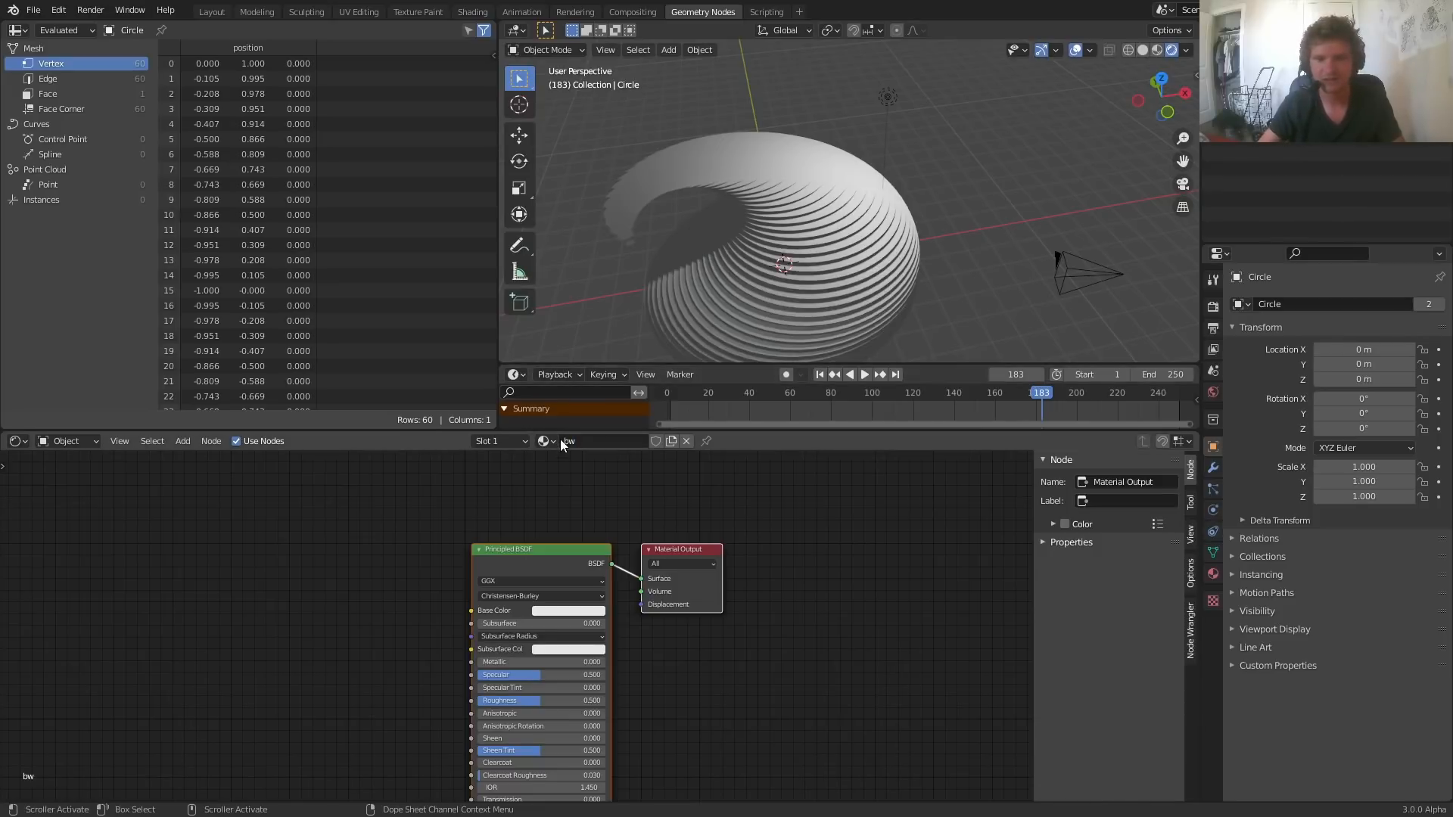
{"action": "left_click_drag", "start_coordinate": [425, 573], "coordinate": [519, 517]}
{"action": "key", "text": "x"}
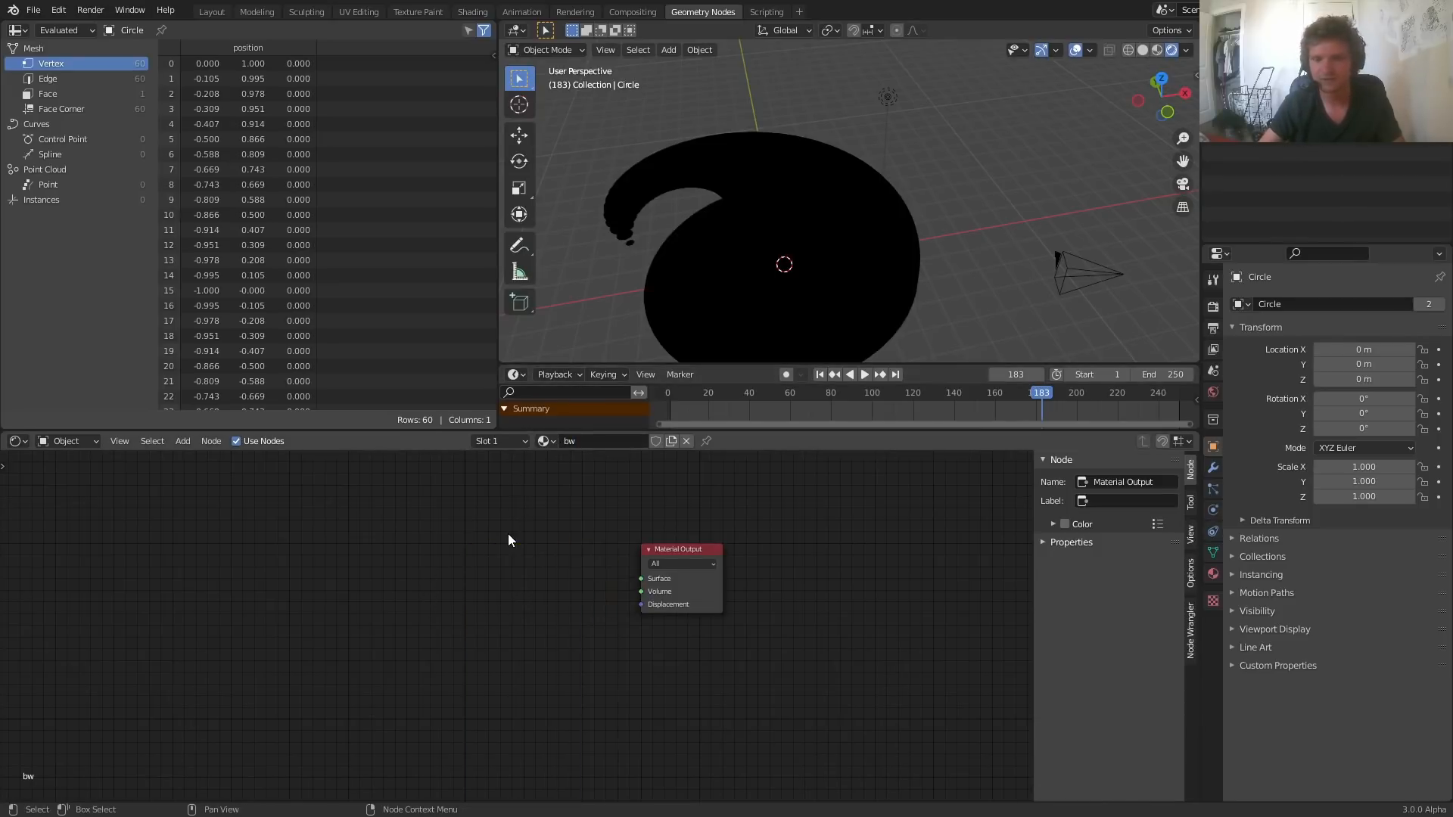
Step: Add a Geometry node to the bw material and preview its Position output on the animated spiral
{"action": "scroll", "coordinate": [507, 533], "scroll_direction": "up", "scroll_amount": 4}
{"action": "middle_click_drag", "start_coordinate": [502, 542], "coordinate": [605, 596]}
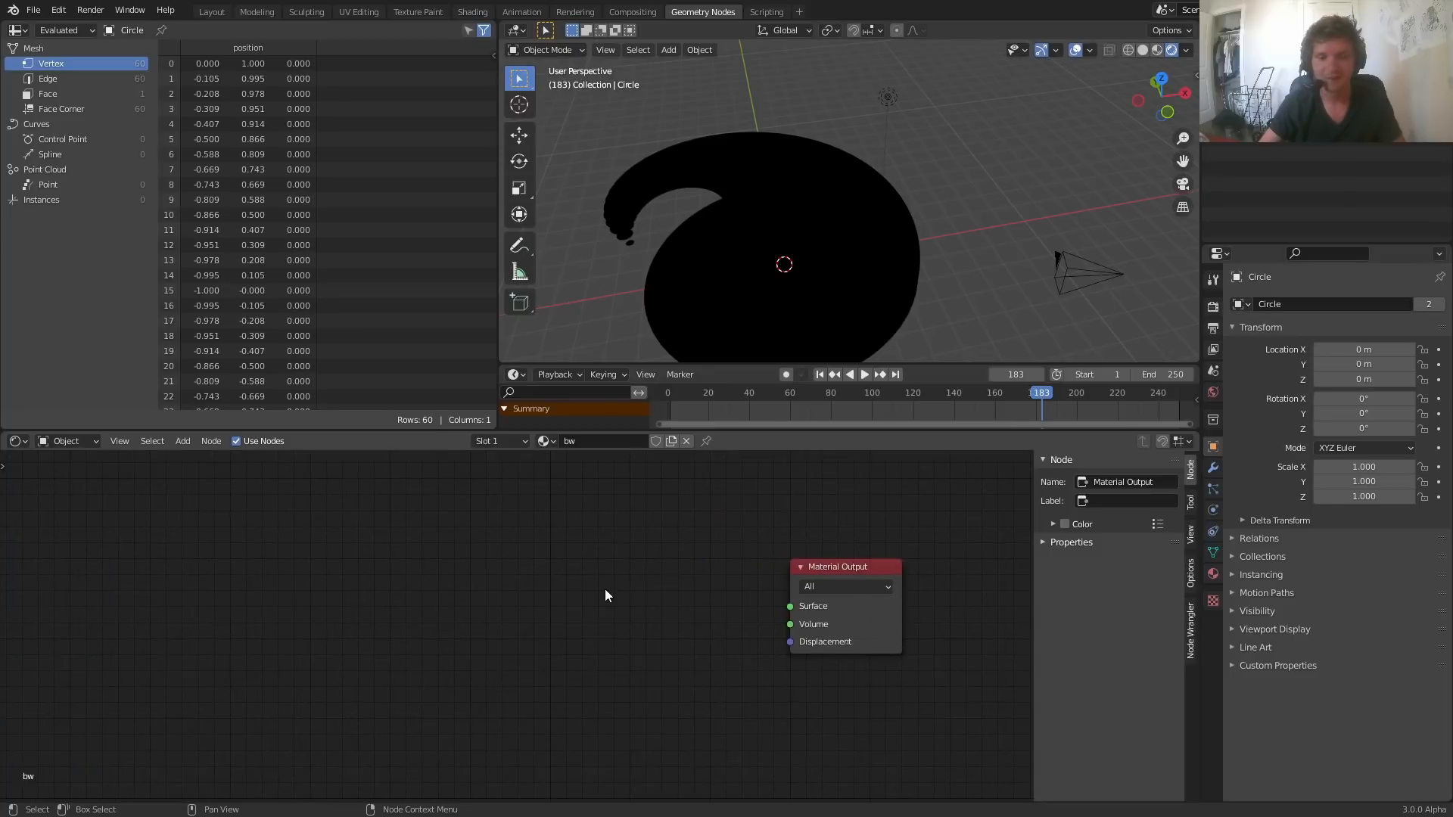
{"action": "key", "text": "shift+a"}
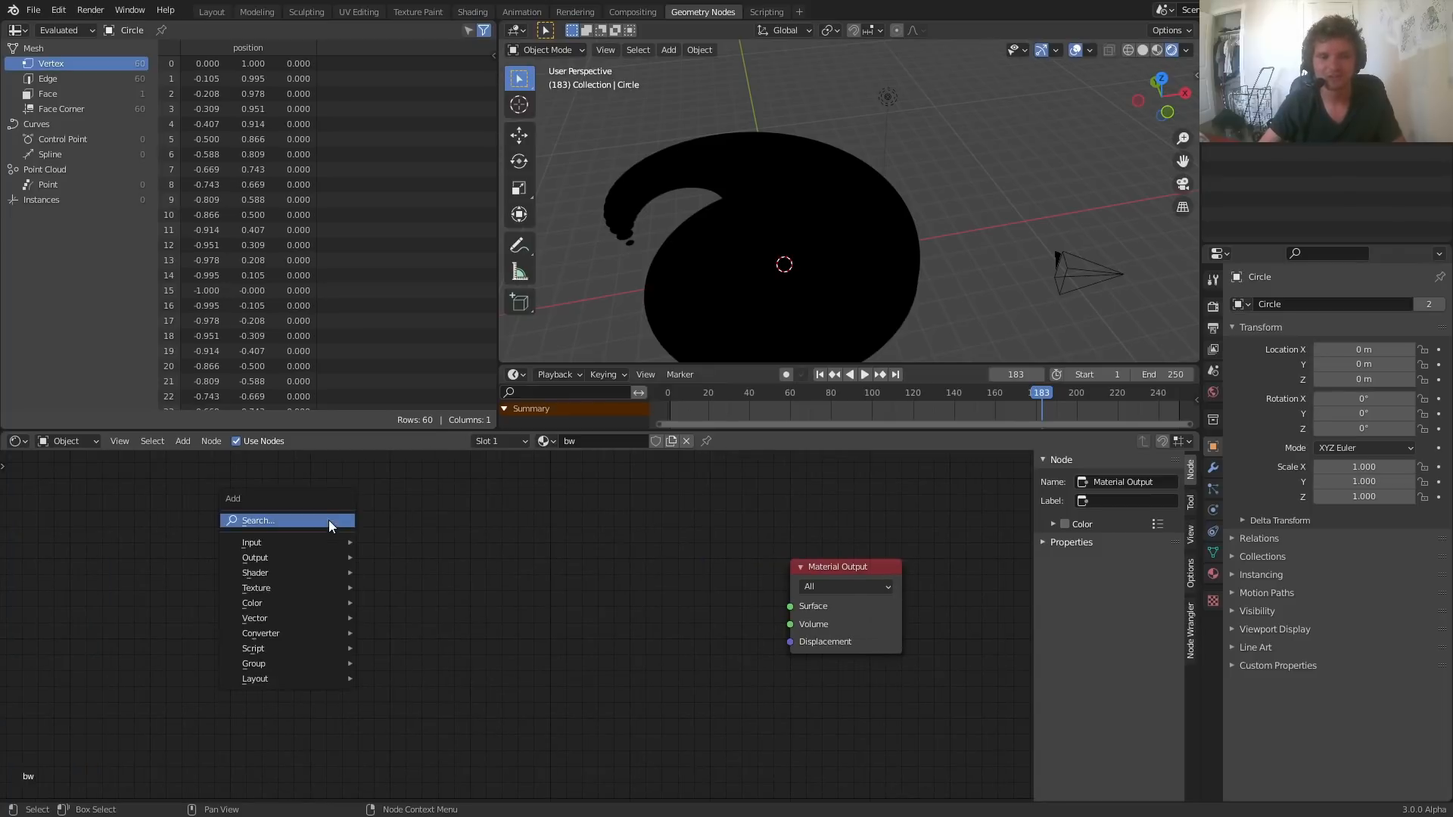
{"action": "left_click", "coordinate": [328, 520]}
{"action": "type", "text": "ge"}
{"action": "left_click", "coordinate": [353, 542]}
{"action": "left_click", "coordinate": [235, 546]}
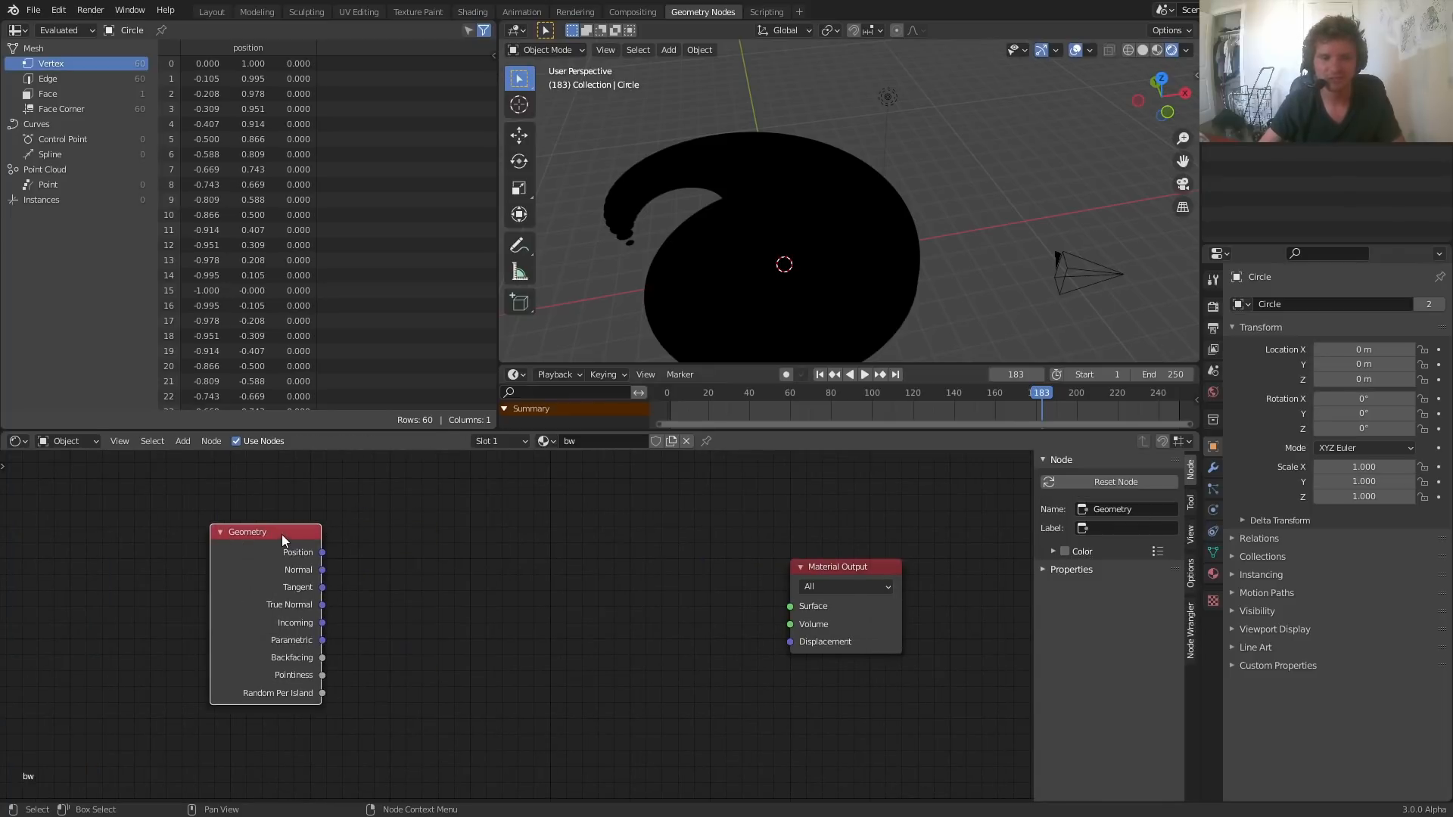
{"action": "left_click", "coordinate": [281, 534], "text": "ctrl+shift"}
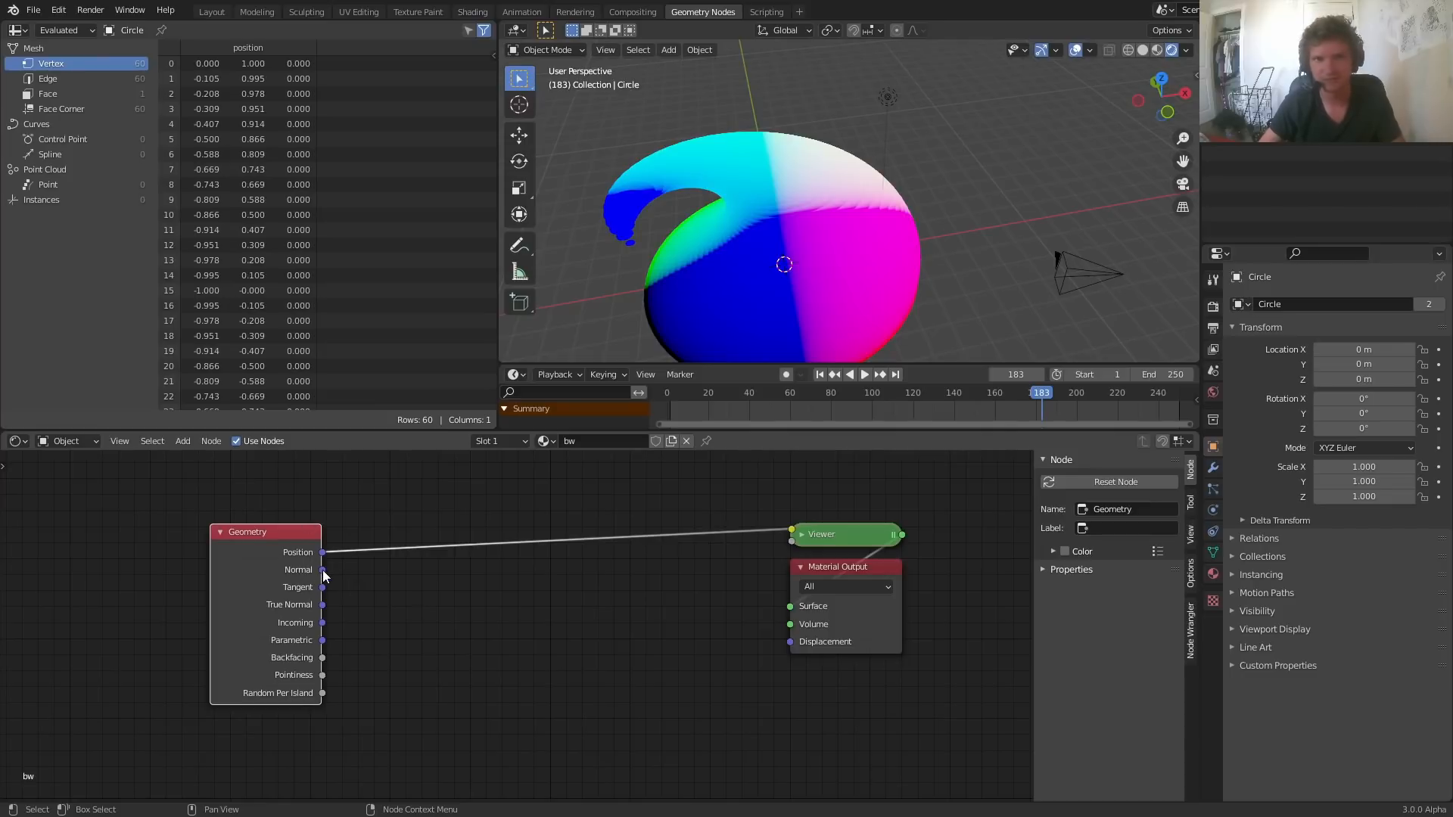
{"action": "scroll", "coordinate": [701, 271], "scroll_direction": "up", "scroll_amount": 2}
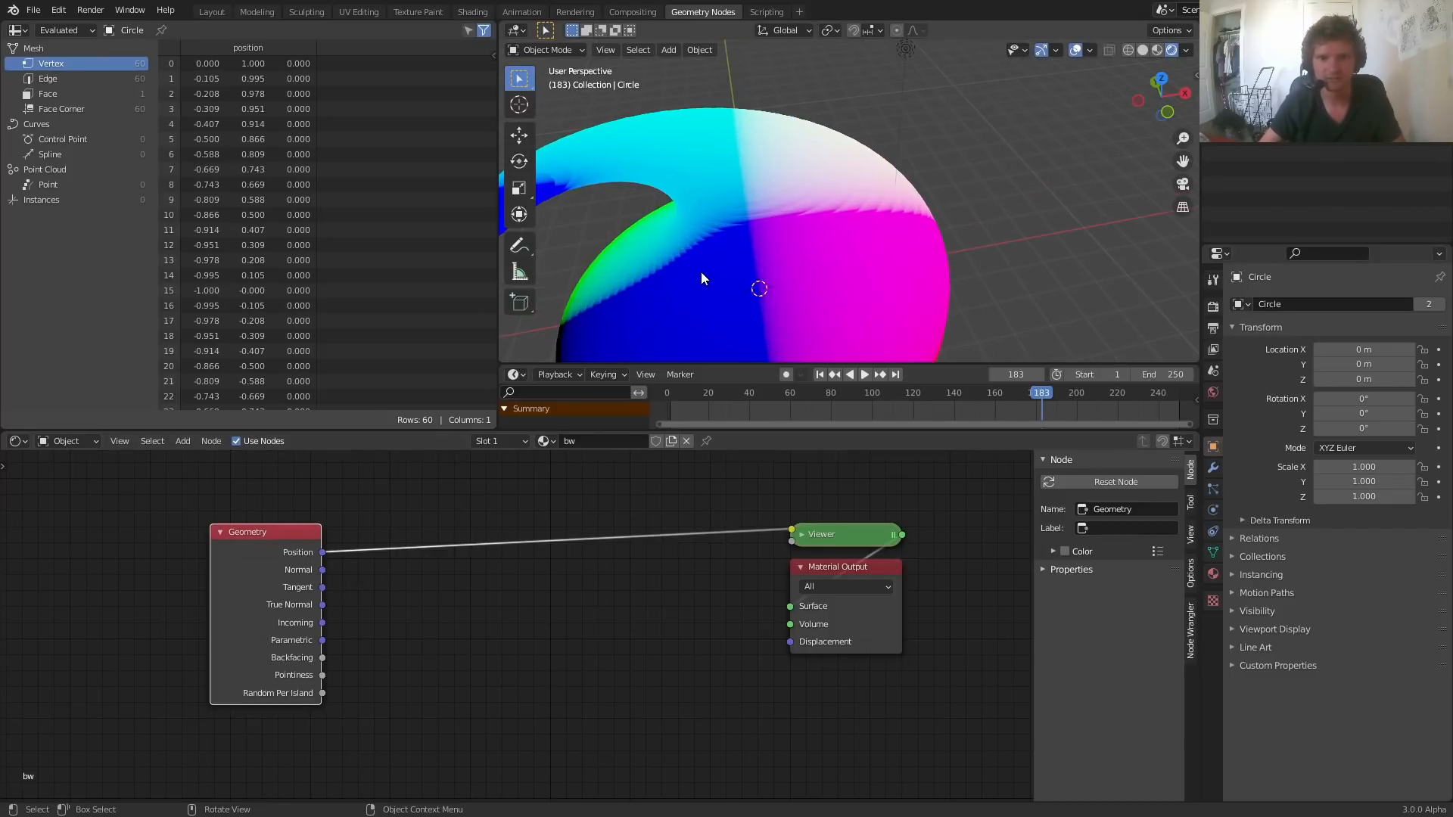
{"action": "middle_click_drag", "start_coordinate": [701, 271], "coordinate": [798, 199], "text": "shift"}
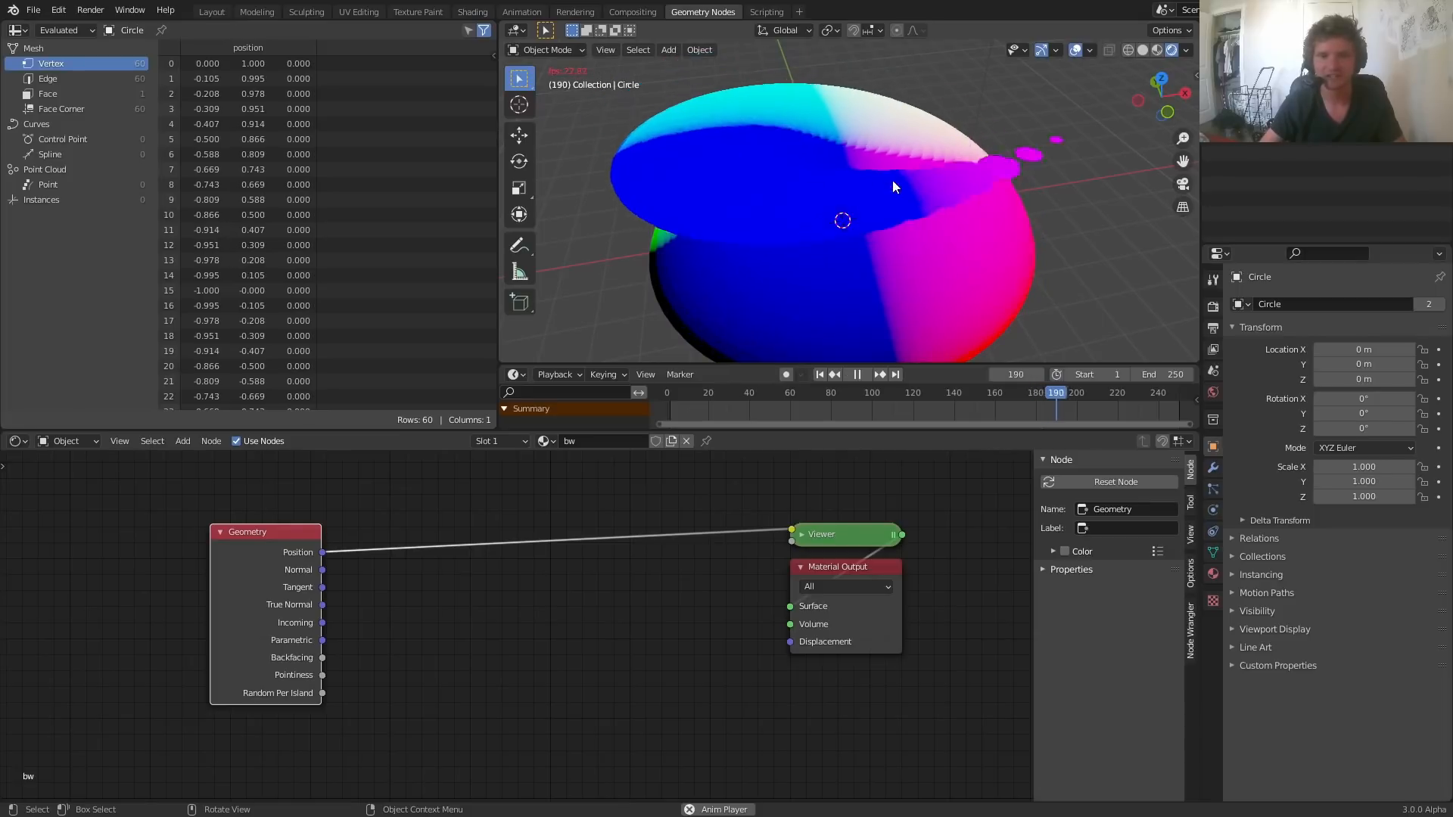
Step: Insert a Separate XYZ node after the Geometry node's Position output and preview its Z output on the spiral
{"action": "key", "text": "shift+a"}
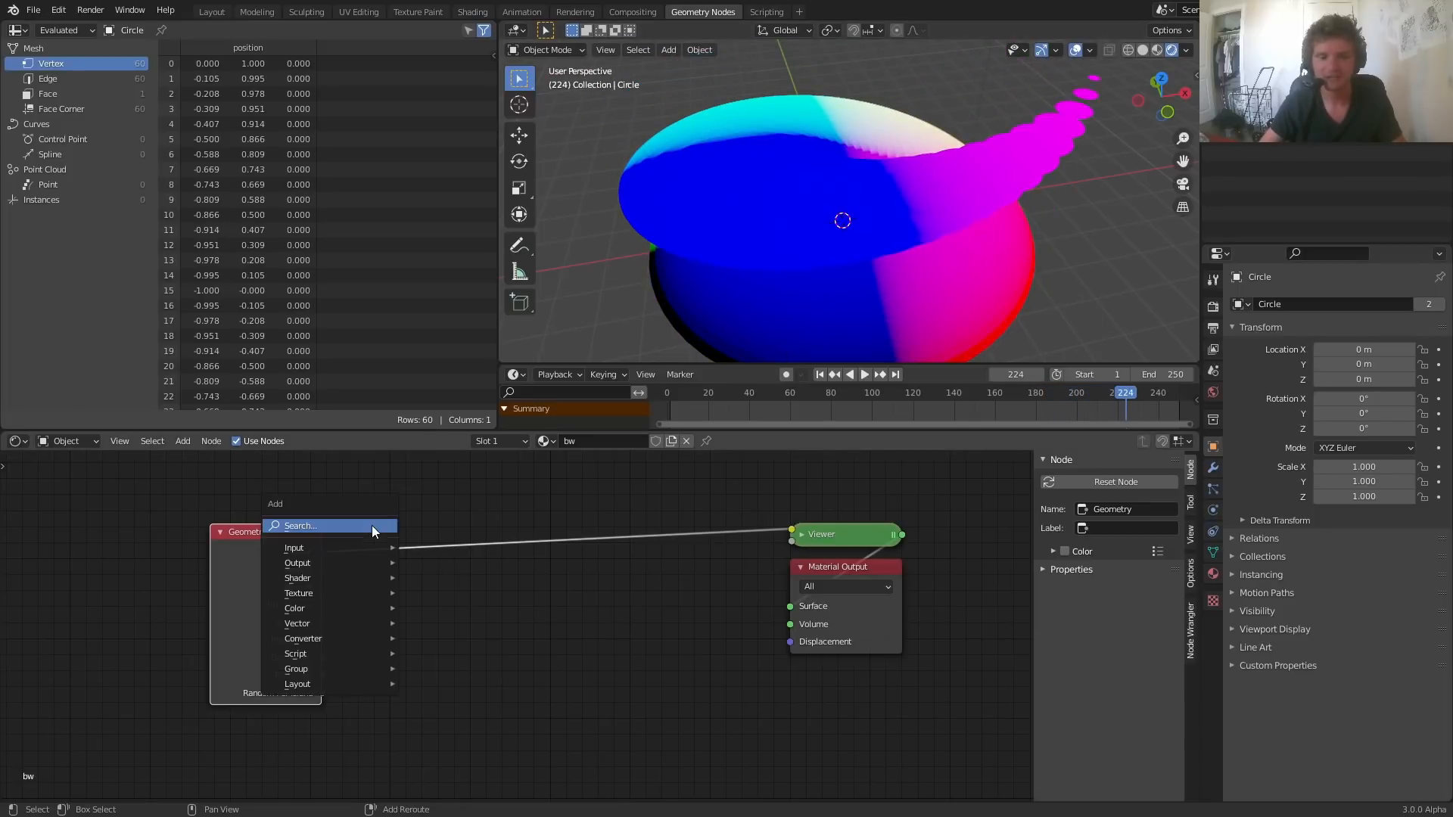
{"action": "type", "text": "se"}
{"action": "left_click", "coordinate": [398, 577]}
{"action": "left_click", "coordinate": [401, 470]}
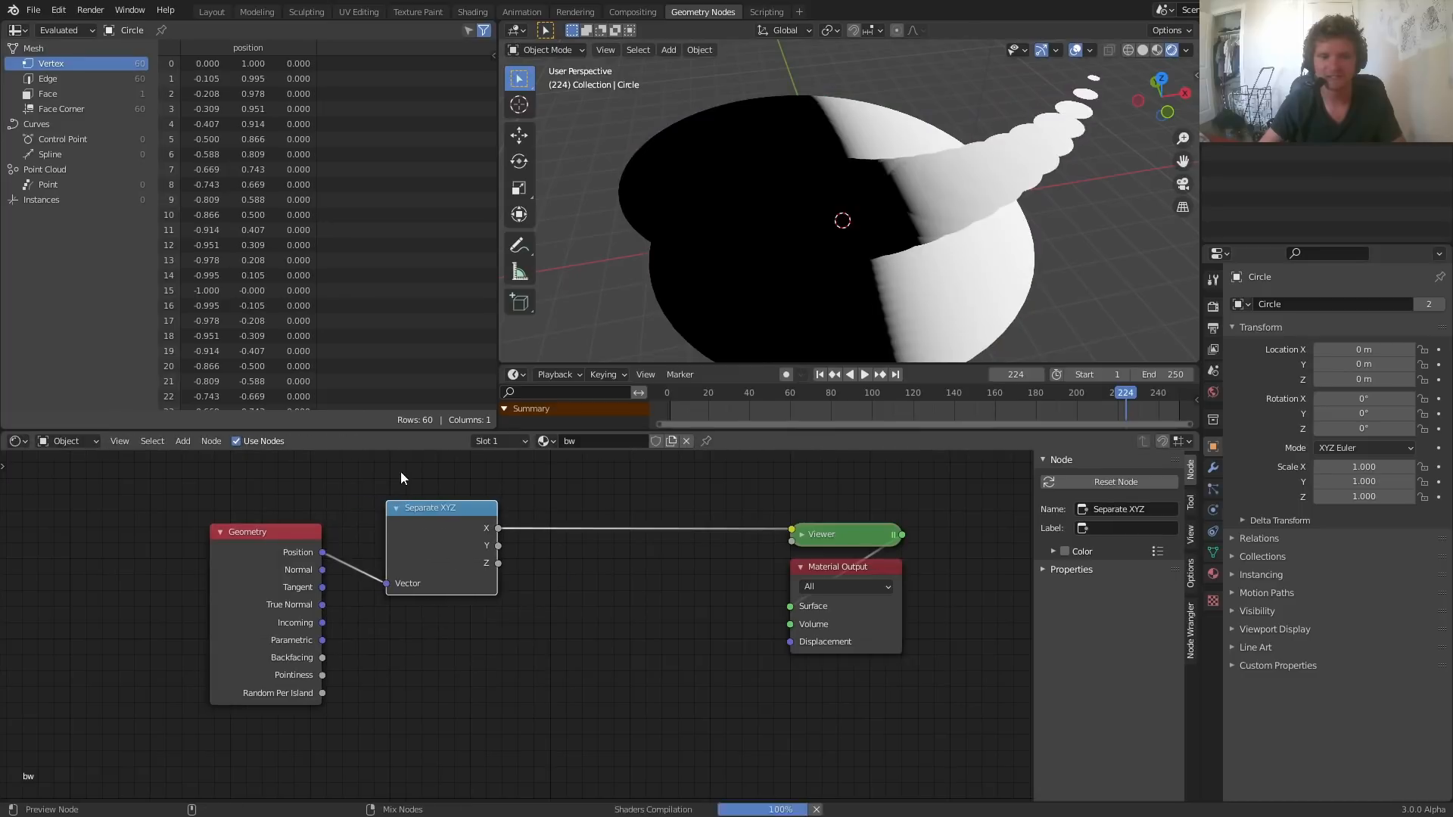
{"action": "left_click", "coordinate": [457, 528], "text": "ctrl+shift"}
{"action": "left_click", "coordinate": [457, 528], "text": "ctrl+shift"}
{"action": "middle_click_drag", "start_coordinate": [926, 215], "coordinate": [896, 179]}
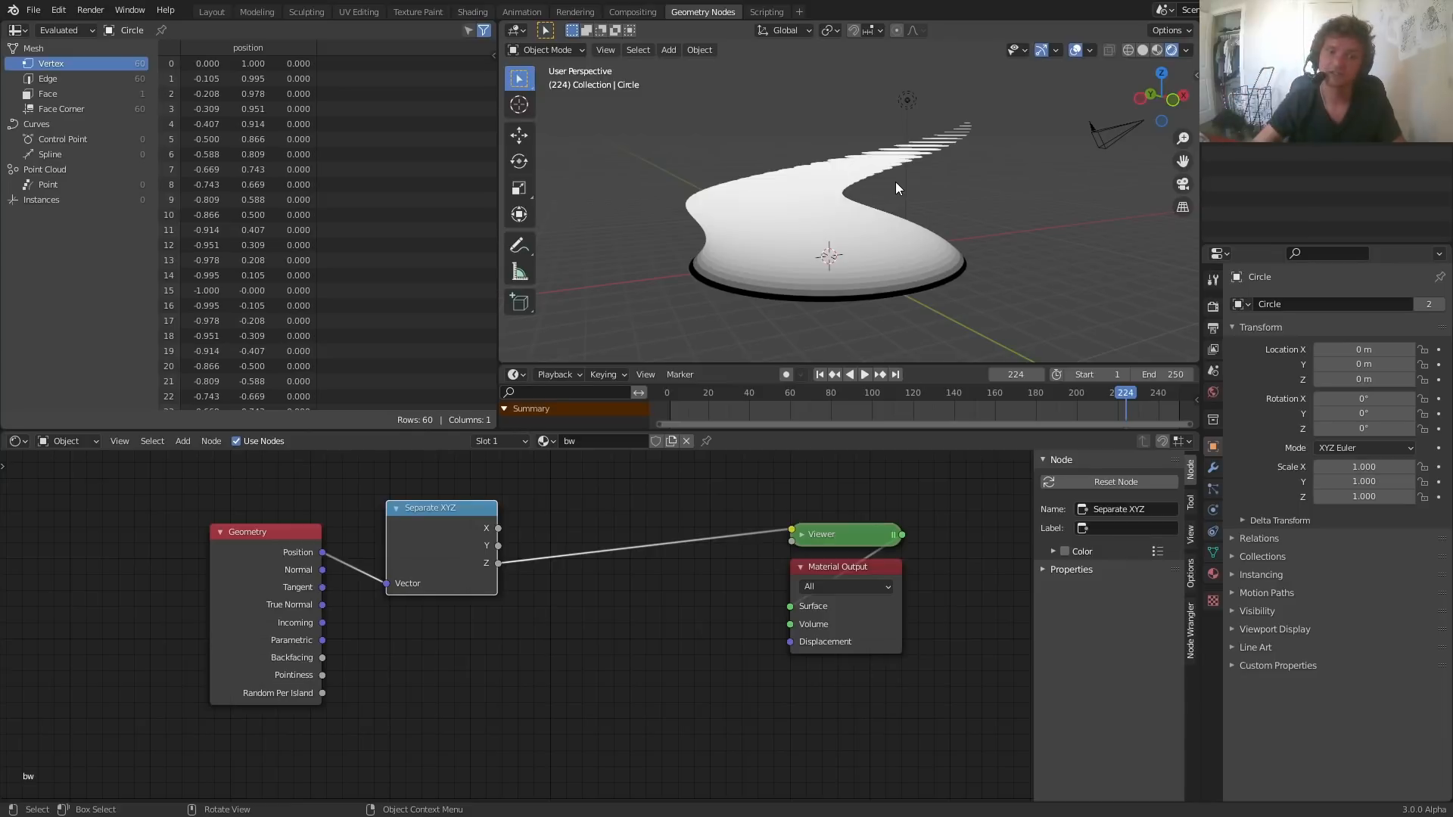
{"action": "left_click_drag", "start_coordinate": [477, 585], "coordinate": [454, 603]}
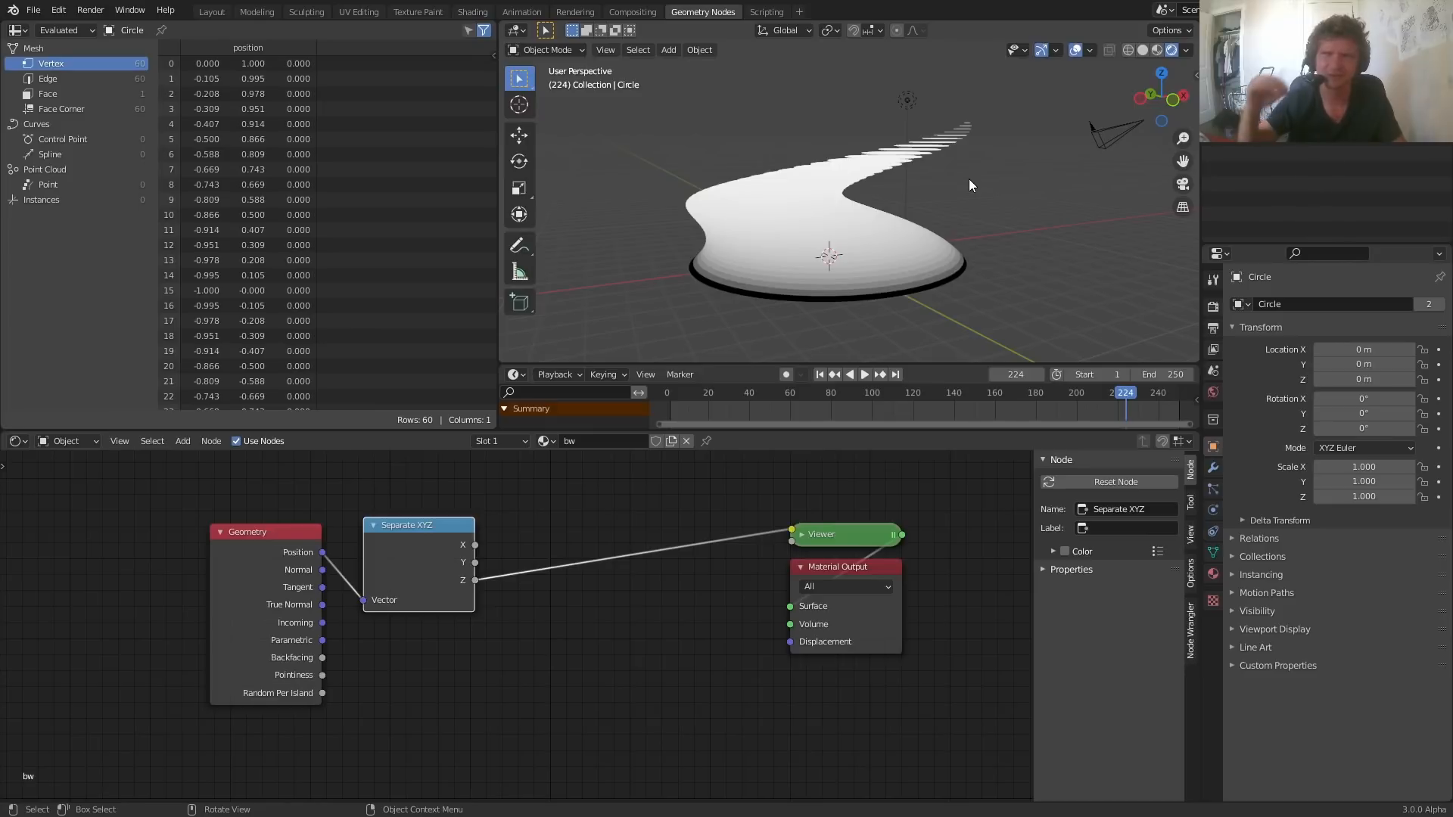
Step: Try changing the Count on the geonodes object's modifier, undo it and reselect the Circle object
{"action": "left_click", "coordinate": [909, 218]}
{"action": "left_click", "coordinate": [1212, 468]}
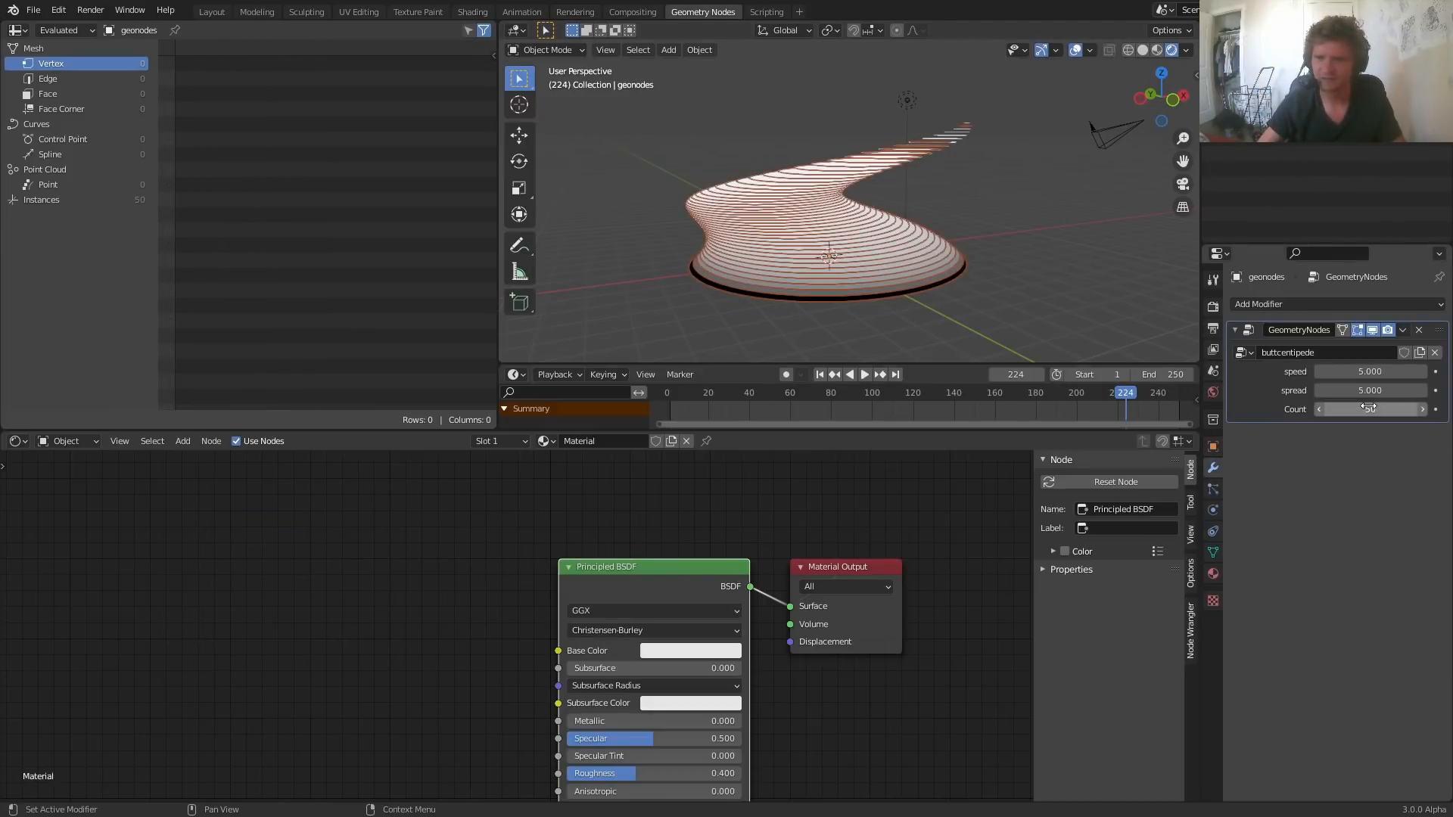
{"action": "left_click_drag", "start_coordinate": [1370, 410], "coordinate": [1423, 409]}
{"action": "key", "text": "ctrl+z"}
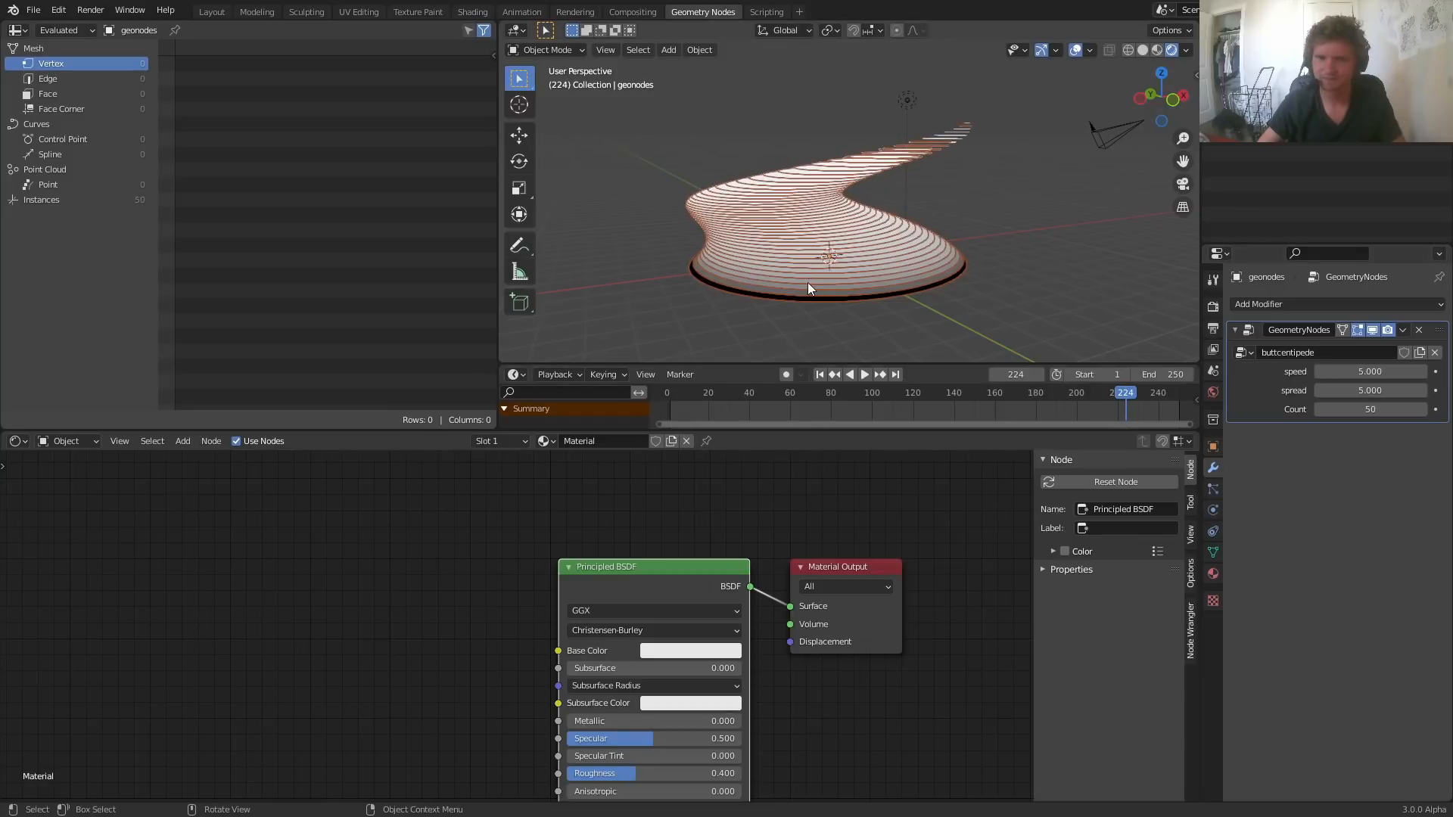
{"action": "left_click", "coordinate": [1275, 99]}
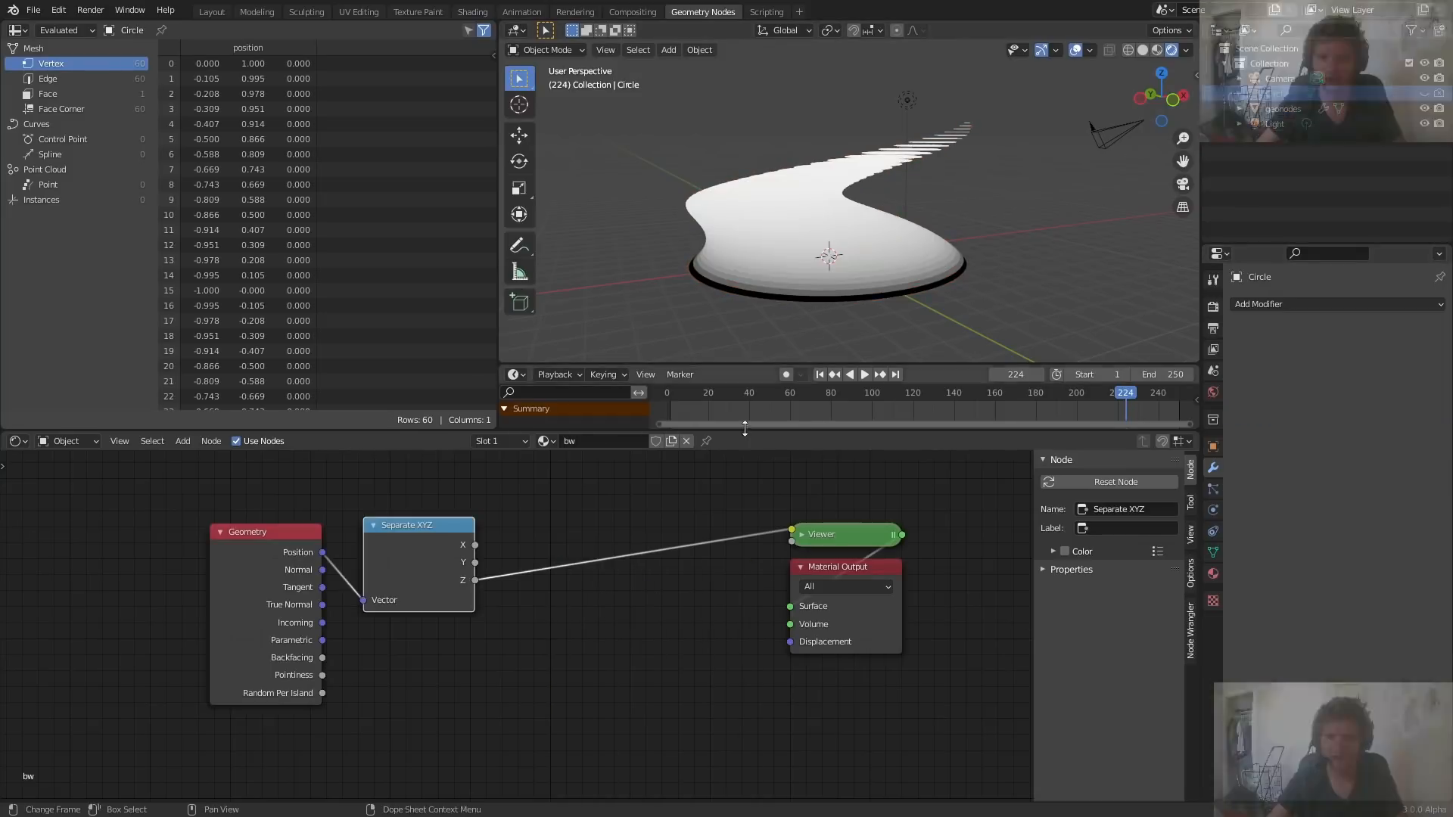
Step: Insert a Math node between the Separate XYZ node's Z output and the Viewer
{"action": "scroll", "coordinate": [839, 296], "scroll_direction": "up", "scroll_amount": 1}
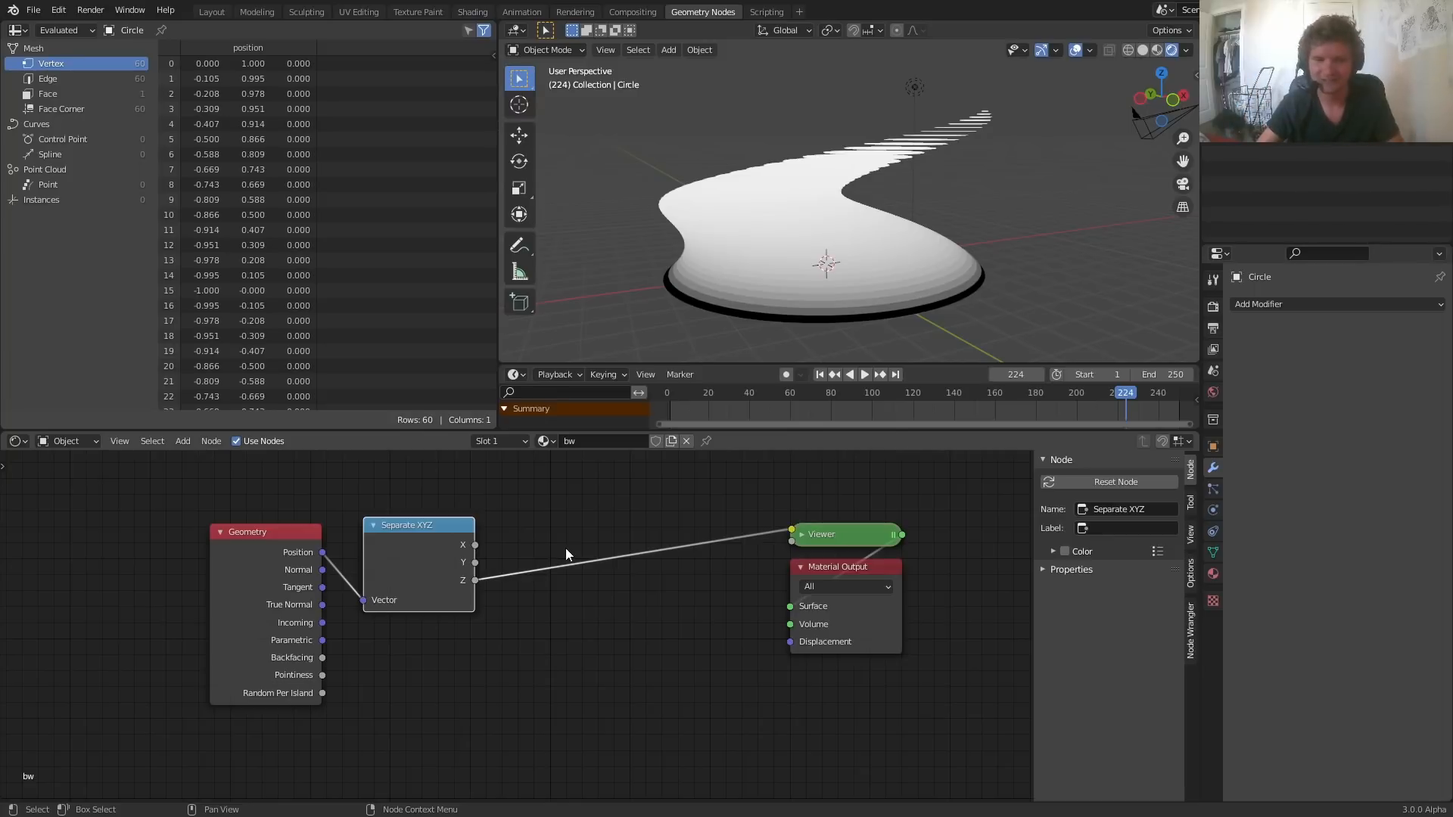
{"action": "key", "text": "shift+a"}
{"action": "left_click", "coordinate": [569, 528]}
{"action": "type", "text": "math"}
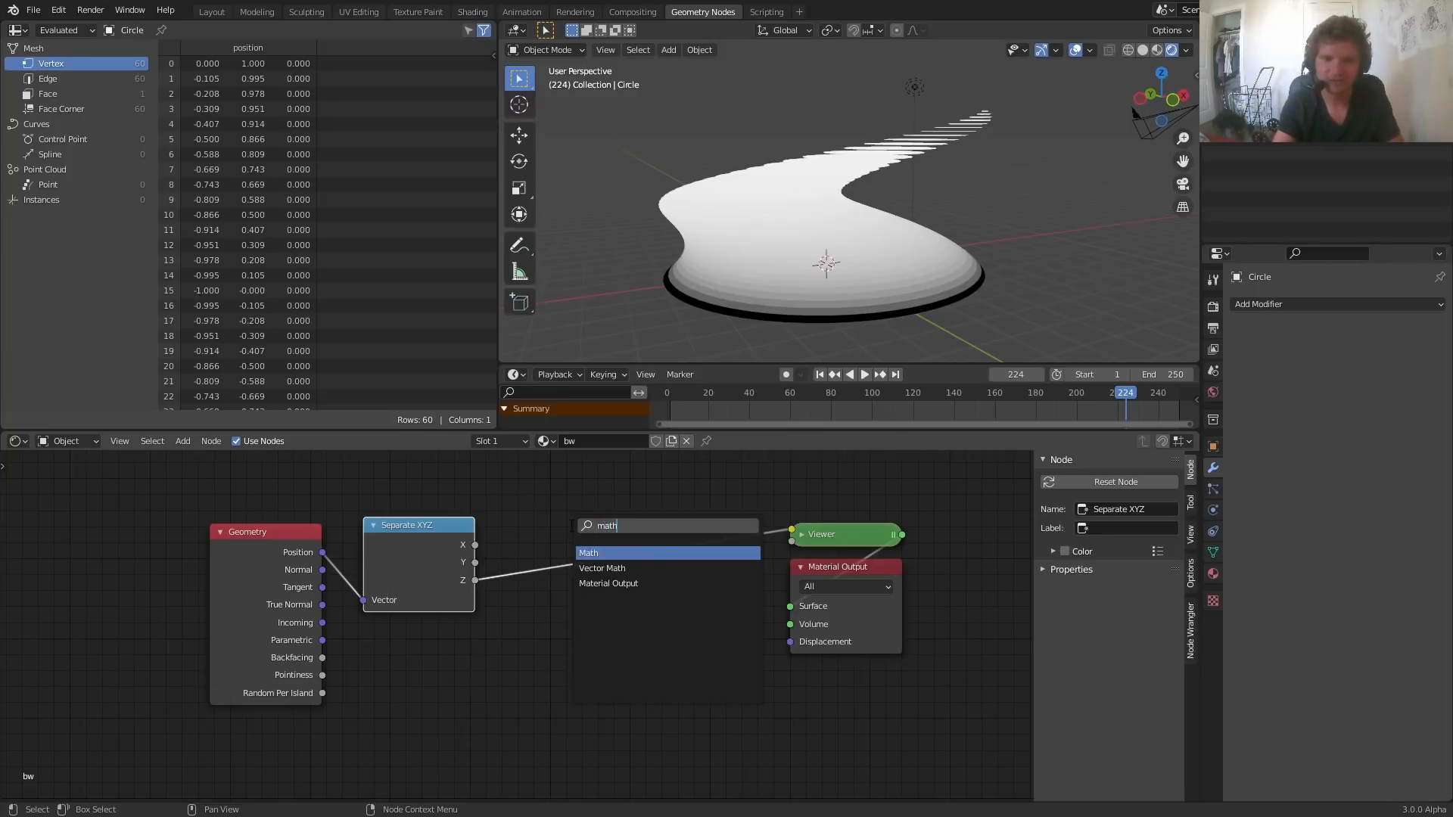
{"action": "key", "text": "Return"}
{"action": "left_click", "coordinate": [507, 561]}
{"action": "left_click_drag", "start_coordinate": [507, 561], "coordinate": [537, 561]}
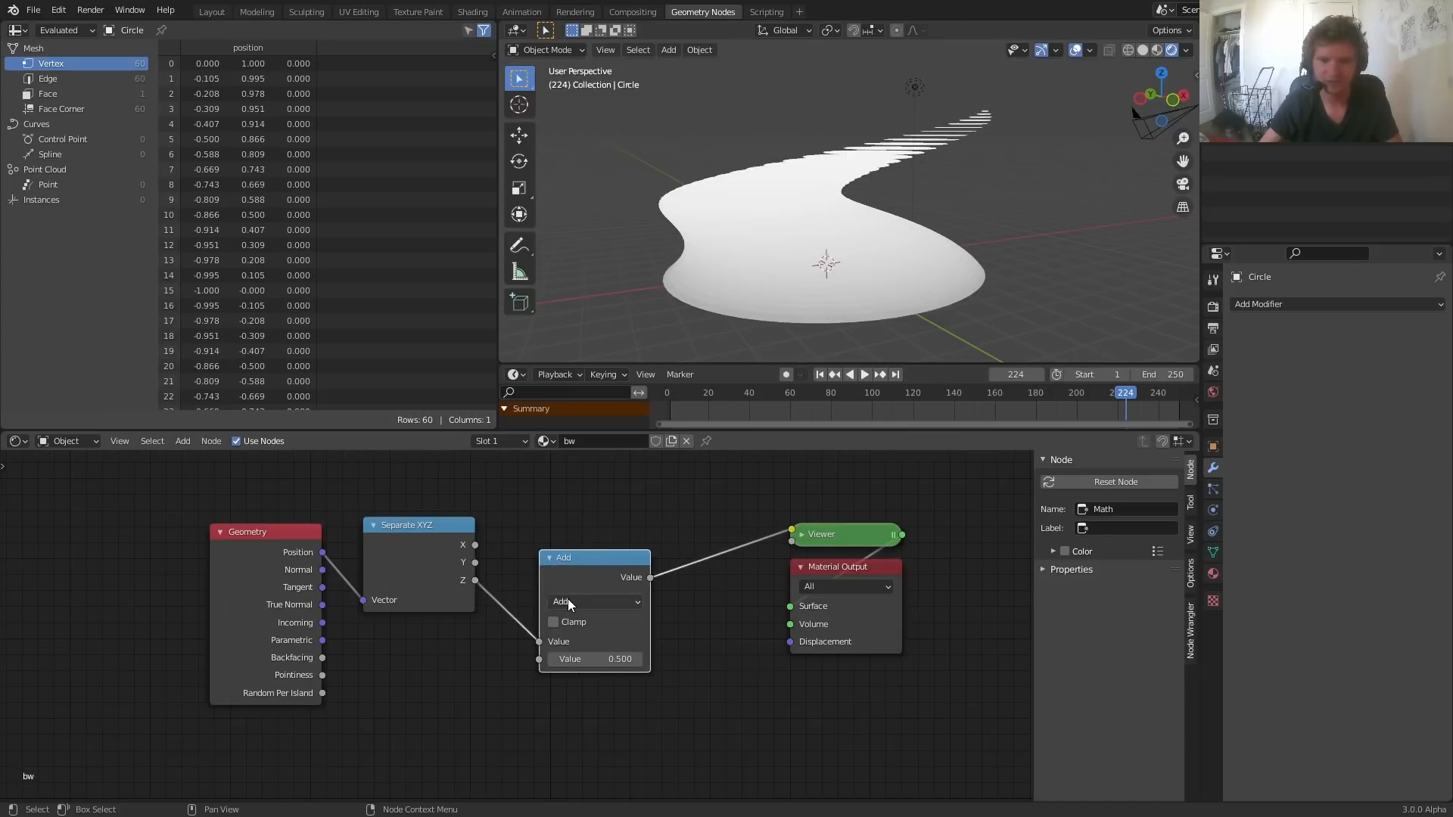
Step: Set the Math node to Multiply with a value of 10 and reposition it beside the Separate XYZ node
{"action": "left_click", "coordinate": [568, 598]}
{"action": "left_click", "coordinate": [576, 425]}
{"action": "left_click", "coordinate": [593, 660]}
{"action": "type", "text": "1"}
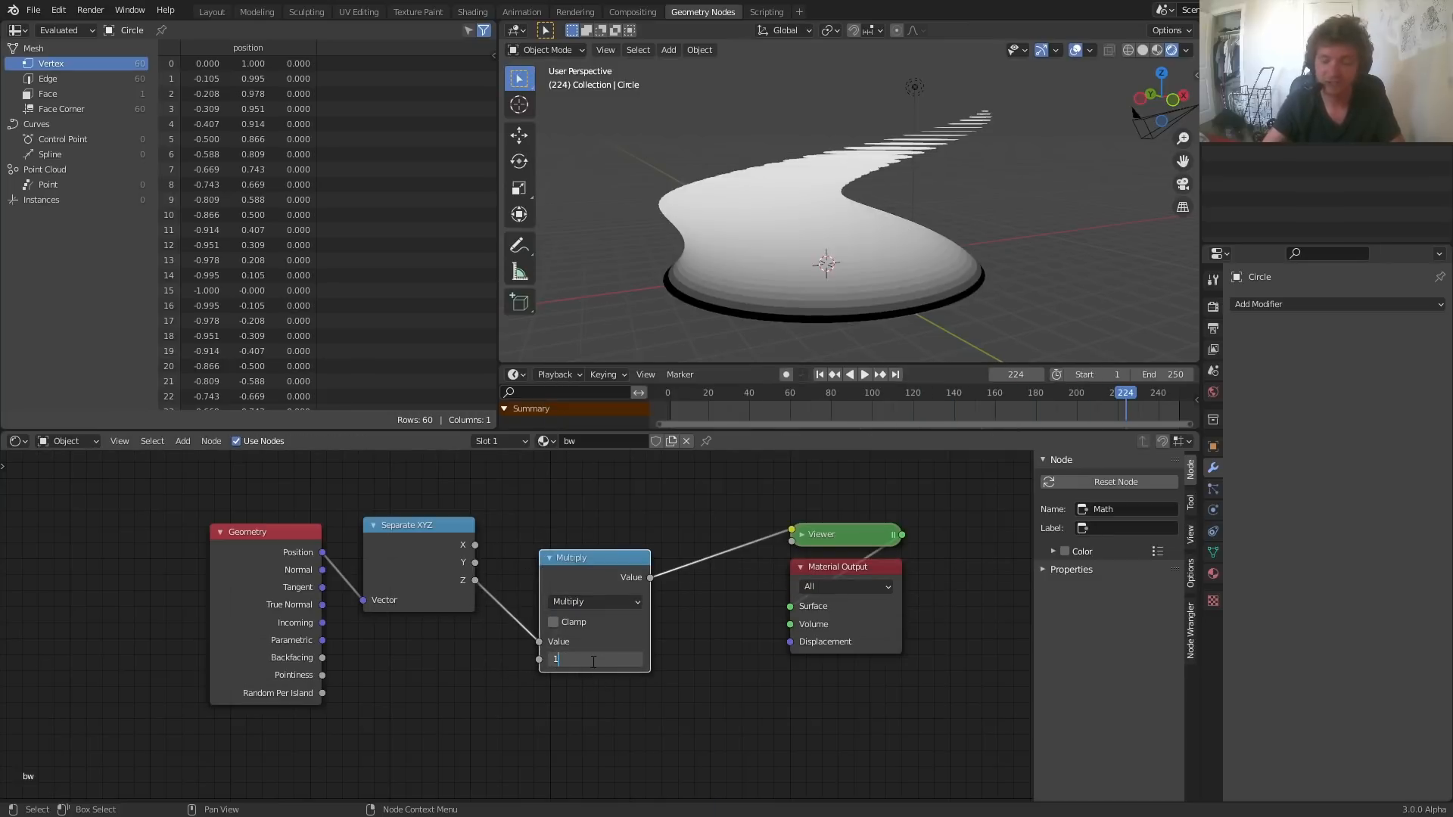
{"action": "type", "text": "0"}
{"action": "key", "text": "Return"}
{"action": "left_click_drag", "start_coordinate": [588, 592], "coordinate": [568, 562]}
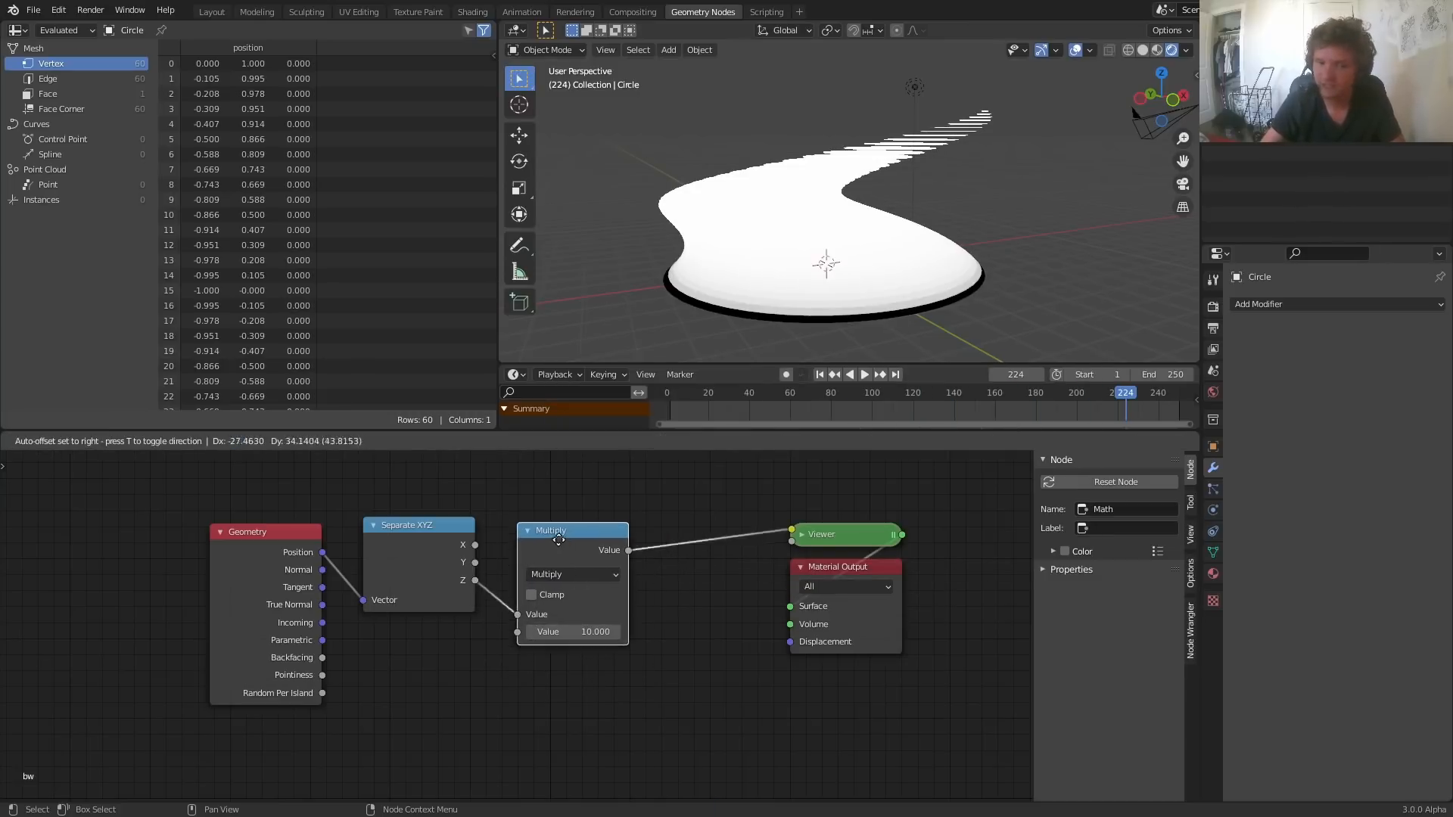
Step: Duplicate the Multiply node before the Viewer and change the copy to Modulo with a value of 2
{"action": "middle_click_drag", "start_coordinate": [530, 552], "coordinate": [363, 582]}
{"action": "key", "text": "shift+d"}
{"action": "left_click", "coordinate": [584, 574]}
{"action": "left_click", "coordinate": [583, 566]}
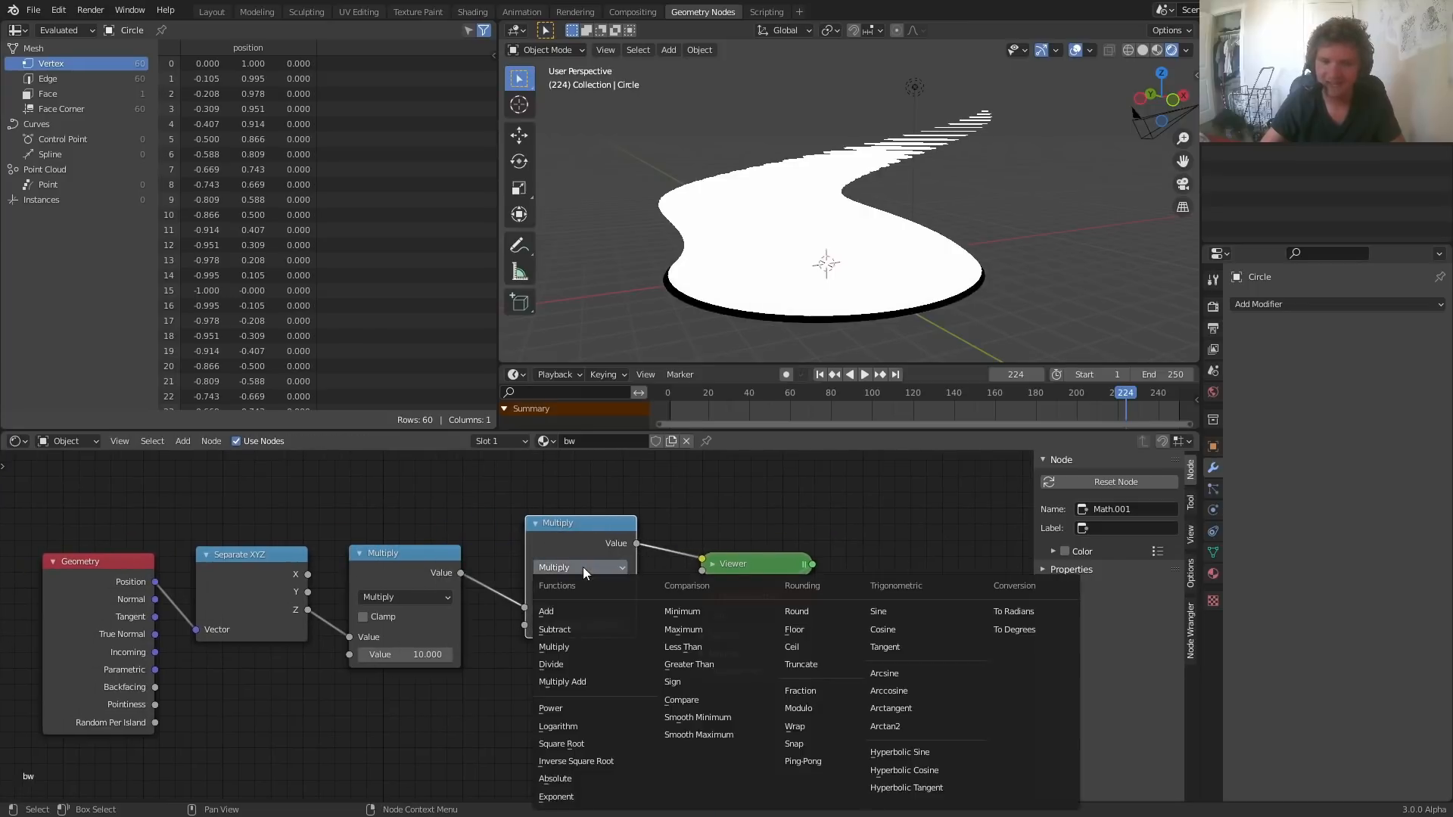
{"action": "left_click", "coordinate": [832, 713]}
{"action": "left_click", "coordinate": [590, 626]}
{"action": "type", "text": "2"}
{"action": "key", "text": "Return"}
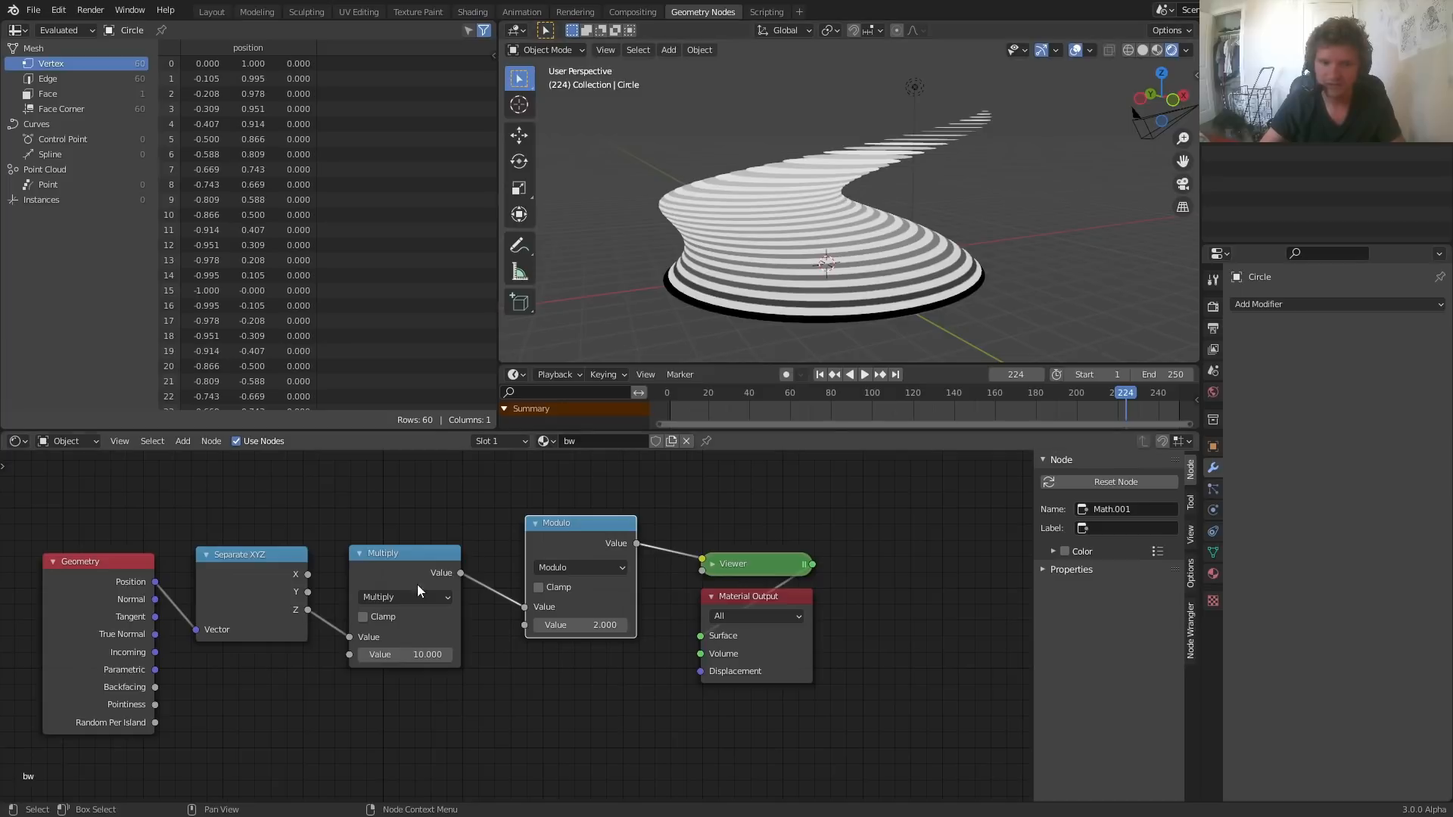
Step: Duplicate the Multiply node between Multiply and Modulo, set the copy to Ceil, and preview the striped animation in the viewport
{"action": "left_click", "coordinate": [414, 566]}
{"action": "key", "text": "shift+d"}
{"action": "left_click", "coordinate": [566, 579]}
{"action": "left_click", "coordinate": [568, 585]}
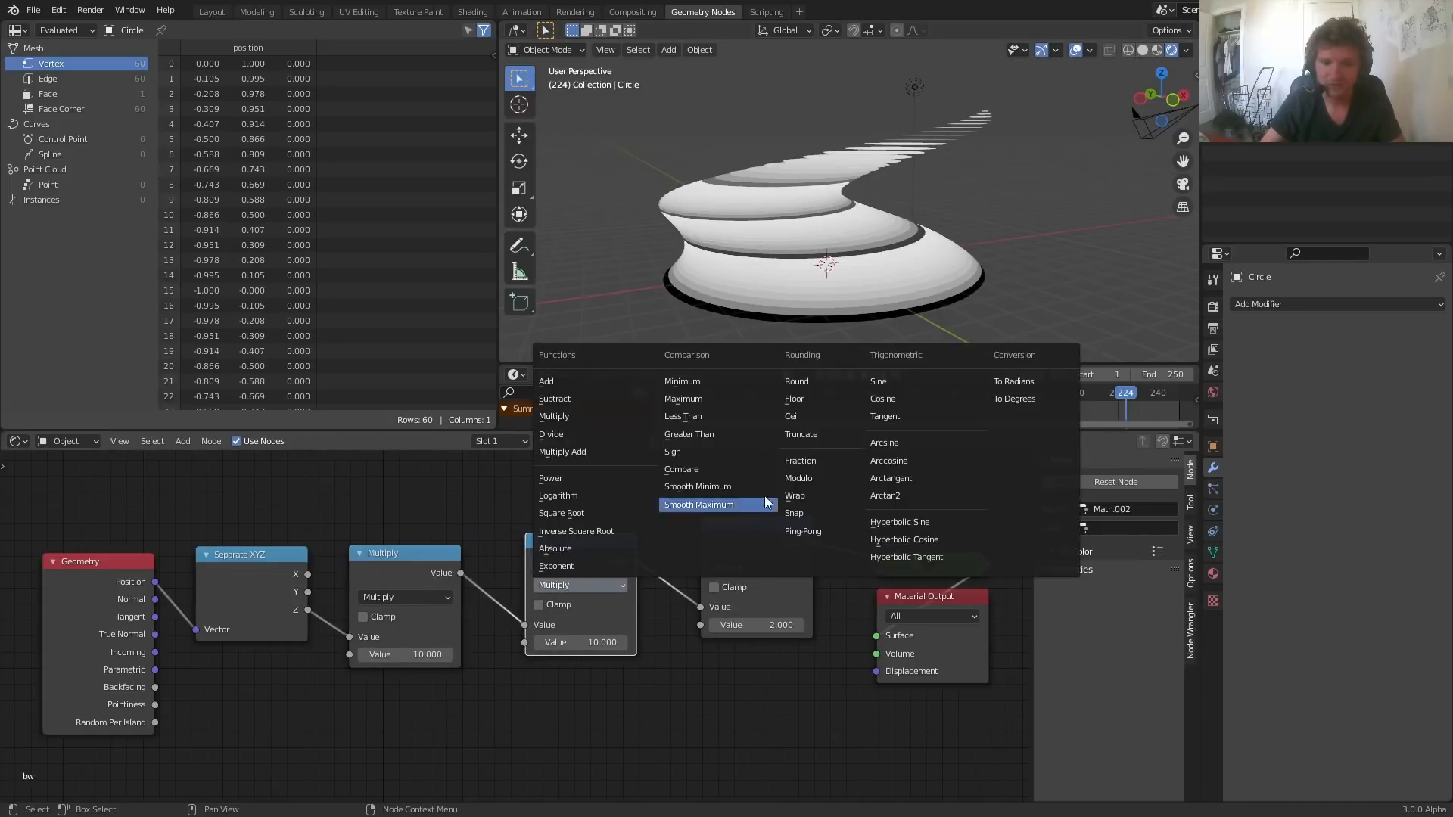
{"action": "left_click", "coordinate": [806, 416]}
{"action": "scroll", "coordinate": [846, 239], "scroll_direction": "up", "scroll_amount": 6}
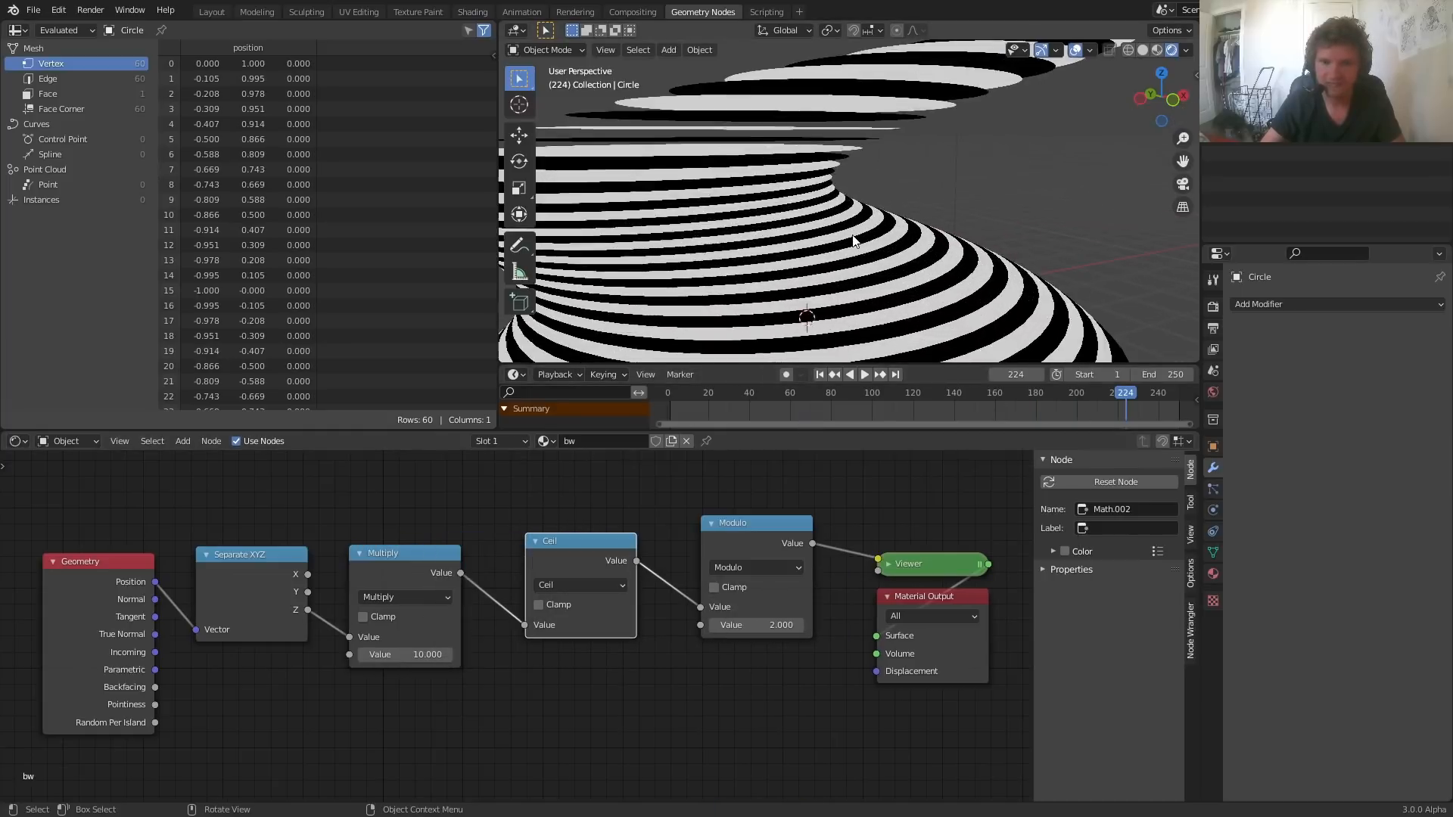
{"action": "middle_click_drag", "start_coordinate": [847, 239], "coordinate": [852, 218]}
{"action": "scroll", "coordinate": [853, 222], "scroll_direction": "down", "scroll_amount": 8}
{"action": "key", "text": "space"}
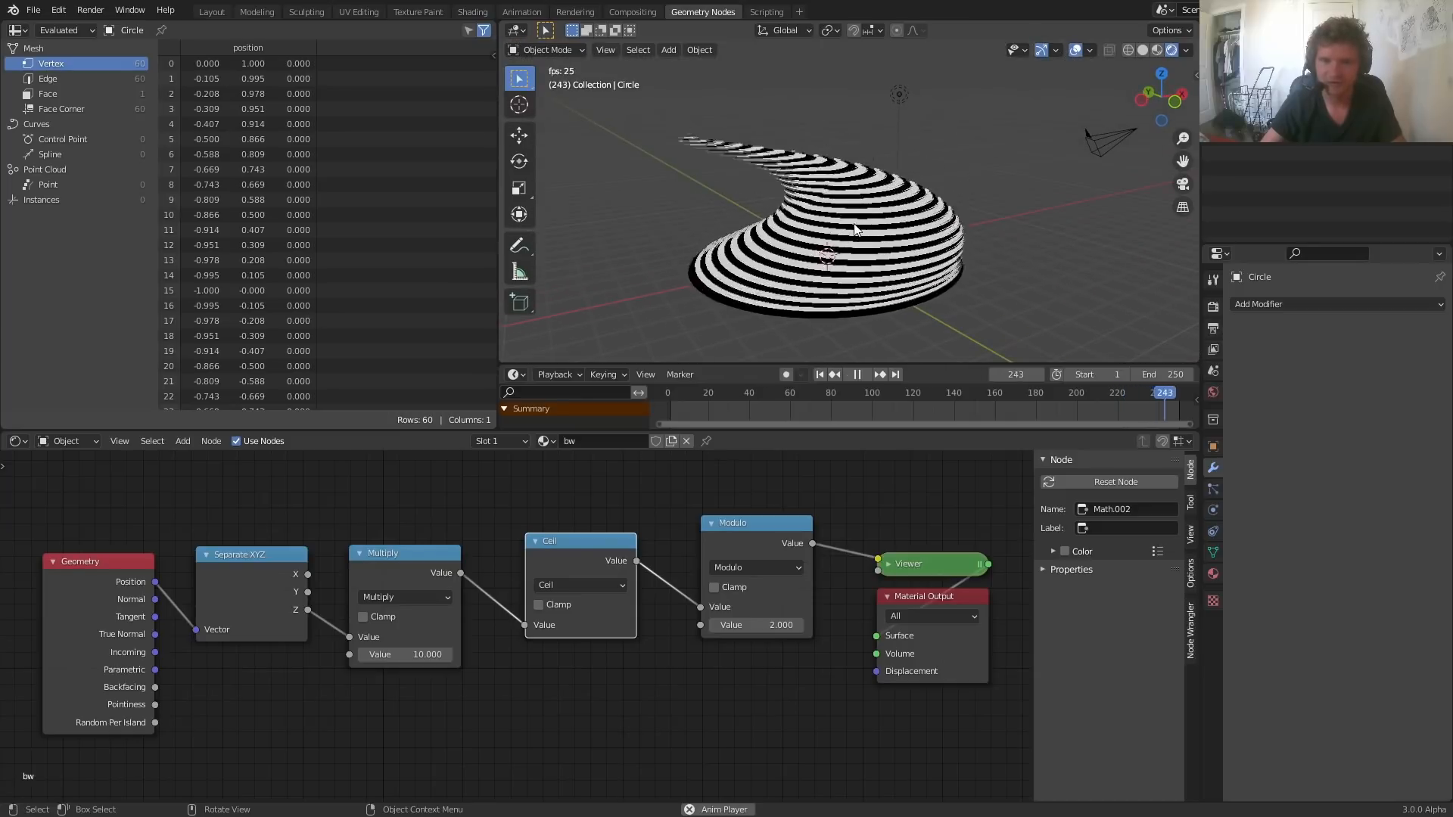
{"action": "key", "text": "space"}
Step: Move the Ceil node closer to Multiply and the Modulo node closer to Ceil
{"action": "middle_click_drag", "start_coordinate": [233, 638], "coordinate": [459, 632]}
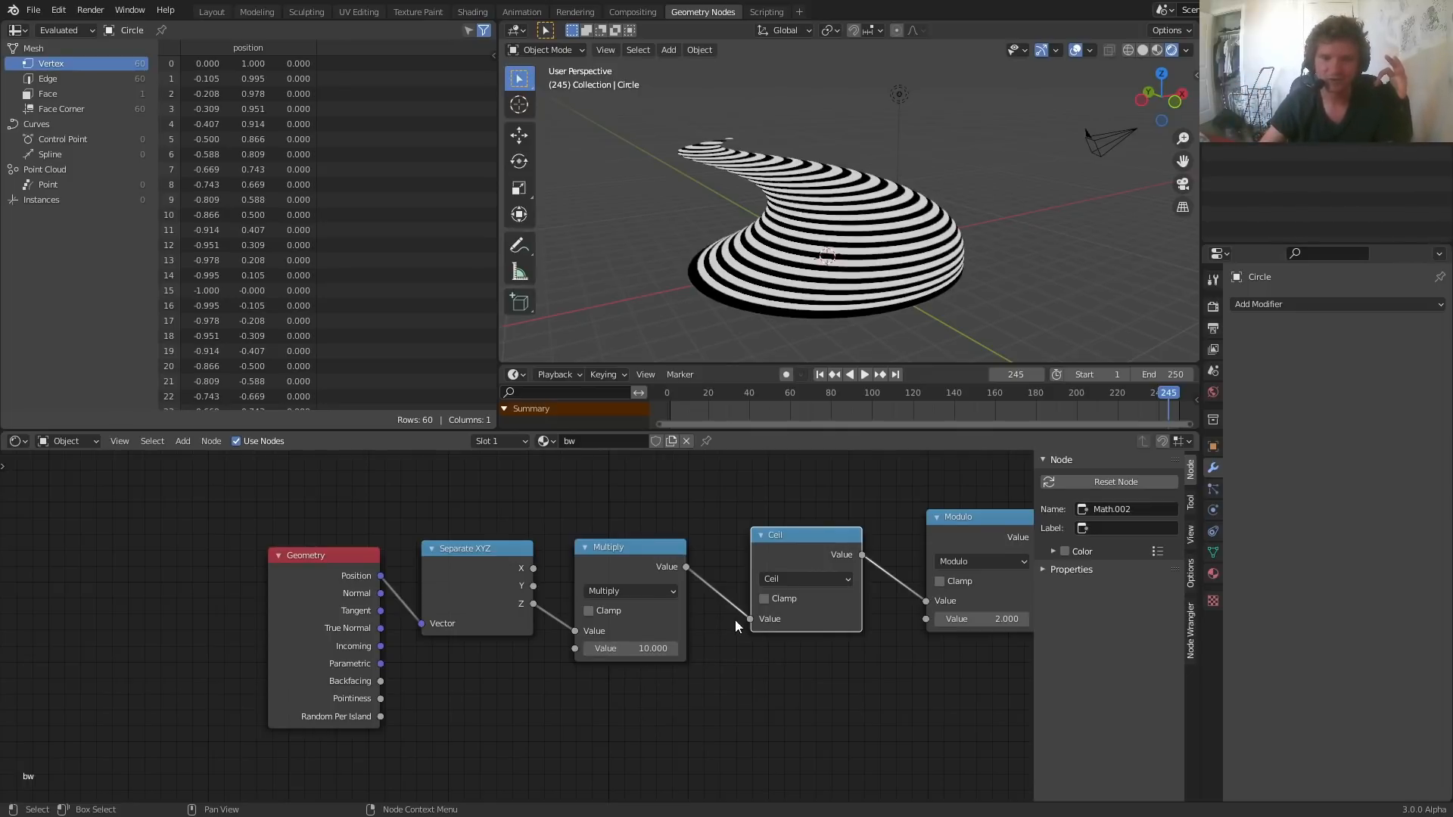
{"action": "left_click_drag", "start_coordinate": [796, 537], "coordinate": [771, 543]}
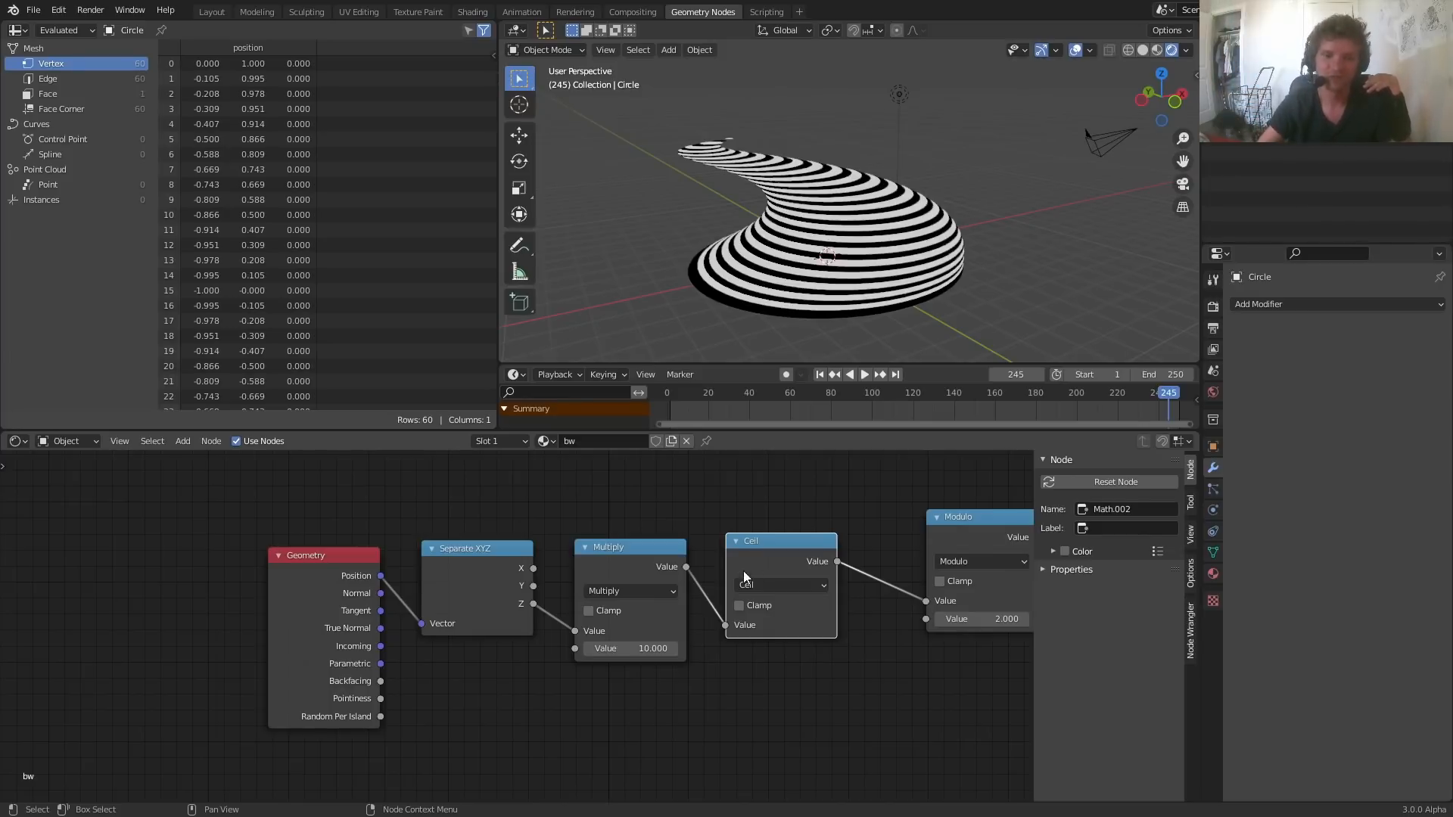
{"action": "middle_click_drag", "start_coordinate": [868, 559], "coordinate": [585, 559]}
{"action": "left_click_drag", "start_coordinate": [693, 542], "coordinate": [651, 539]}
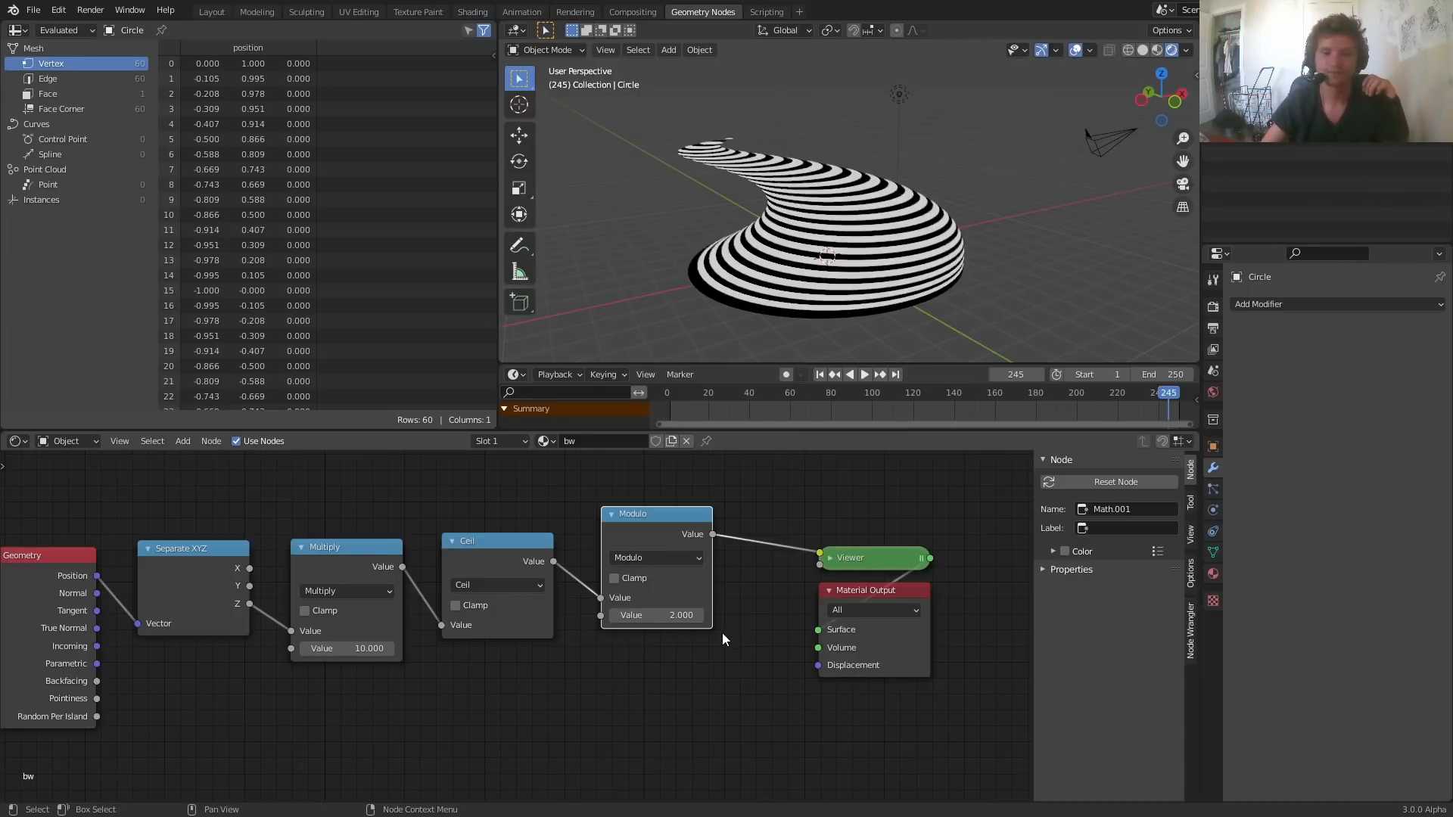
{"action": "scroll", "coordinate": [722, 633], "scroll_direction": "up", "scroll_amount": 4}
{"action": "scroll", "coordinate": [695, 616], "scroll_direction": "down", "scroll_amount": 6}
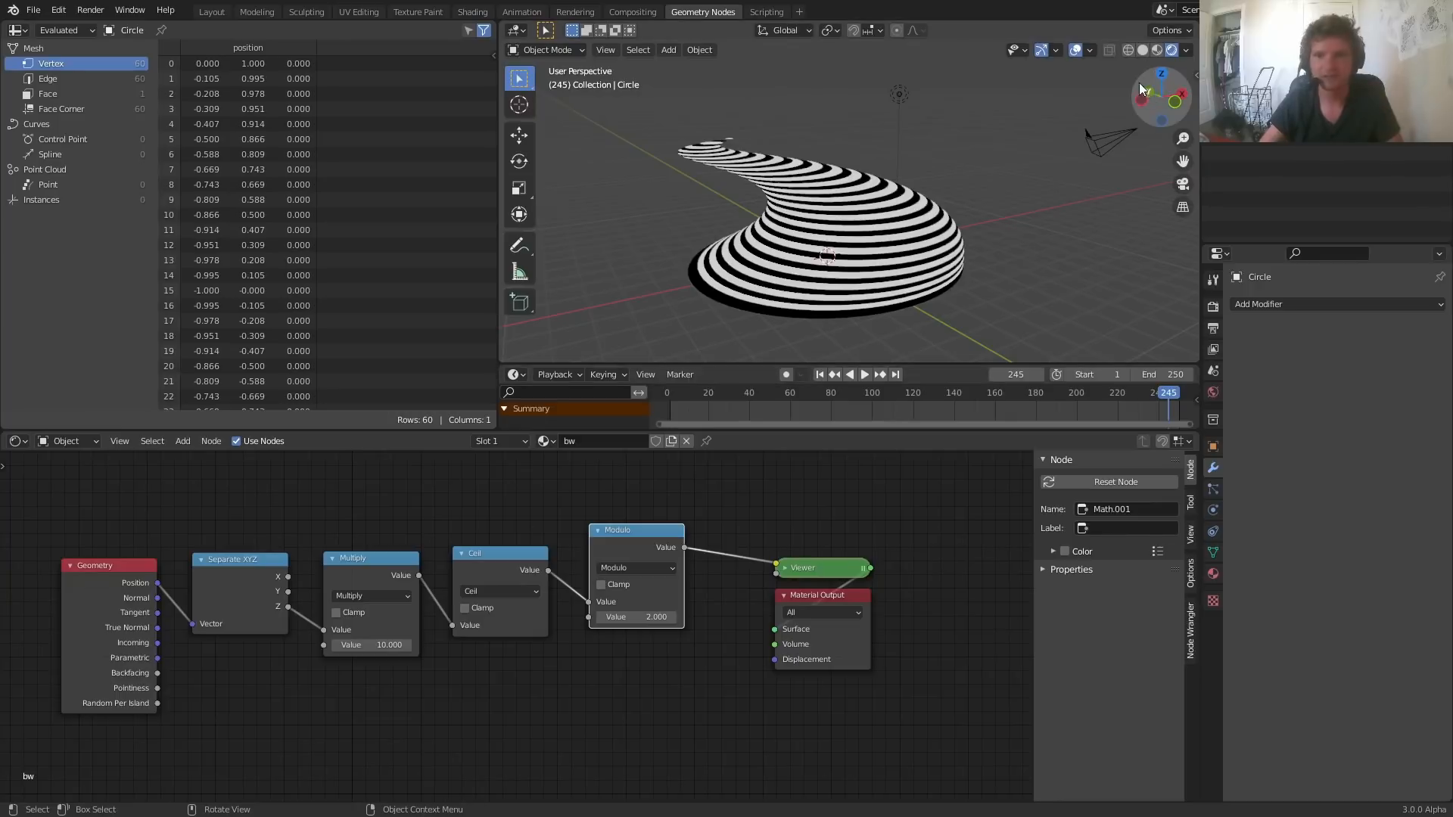
Step: Switch the viewport to the top view, select the geonodes object, and play the animation in a maximized viewport
{"action": "left_click", "coordinate": [1163, 72]}
{"action": "key", "text": "space"}
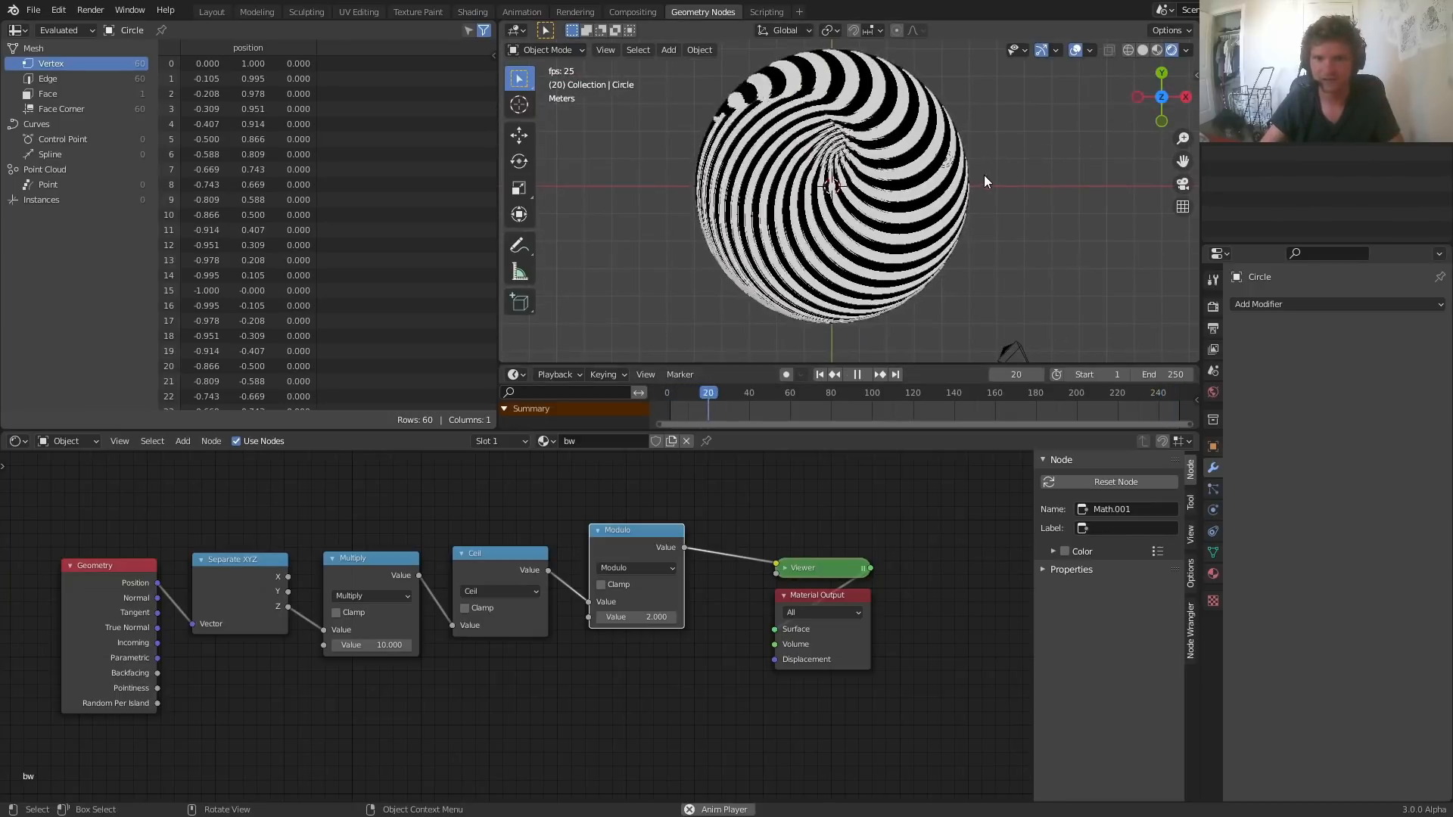
{"action": "left_click", "coordinate": [853, 204]}
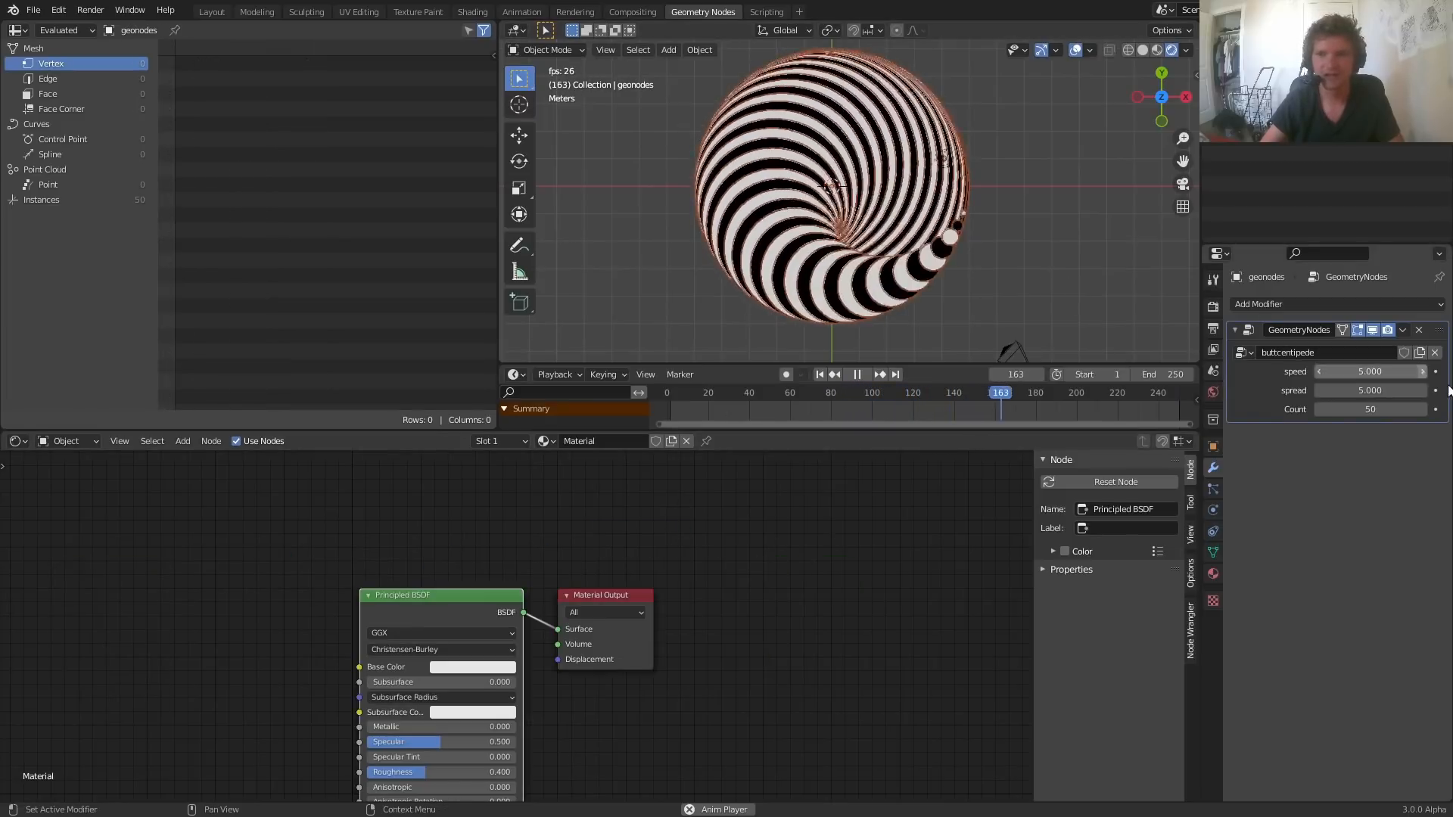
{"action": "key", "text": "space"}
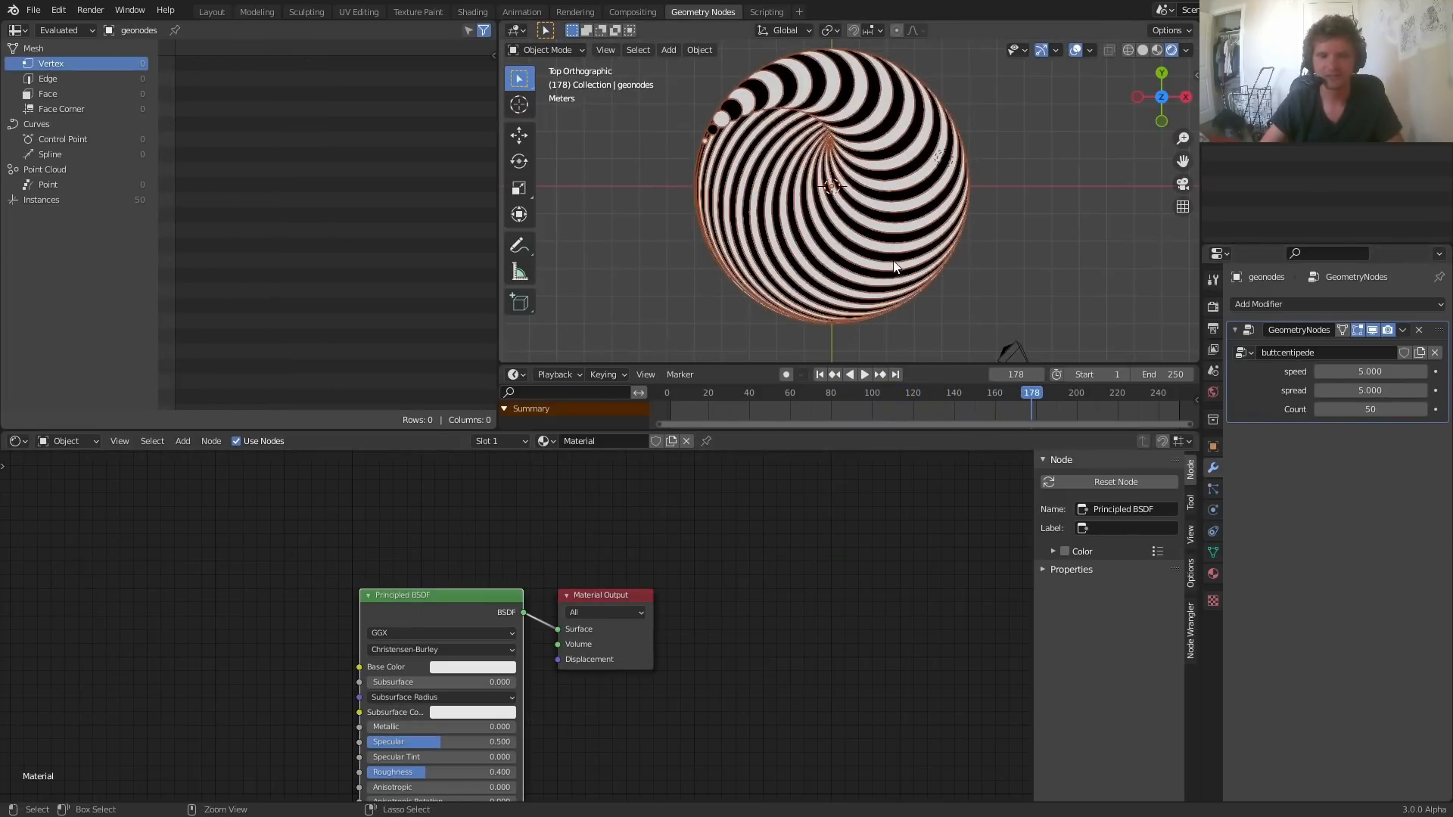
{"action": "key", "text": "ctrl+space"}
{"action": "key", "text": "space"}
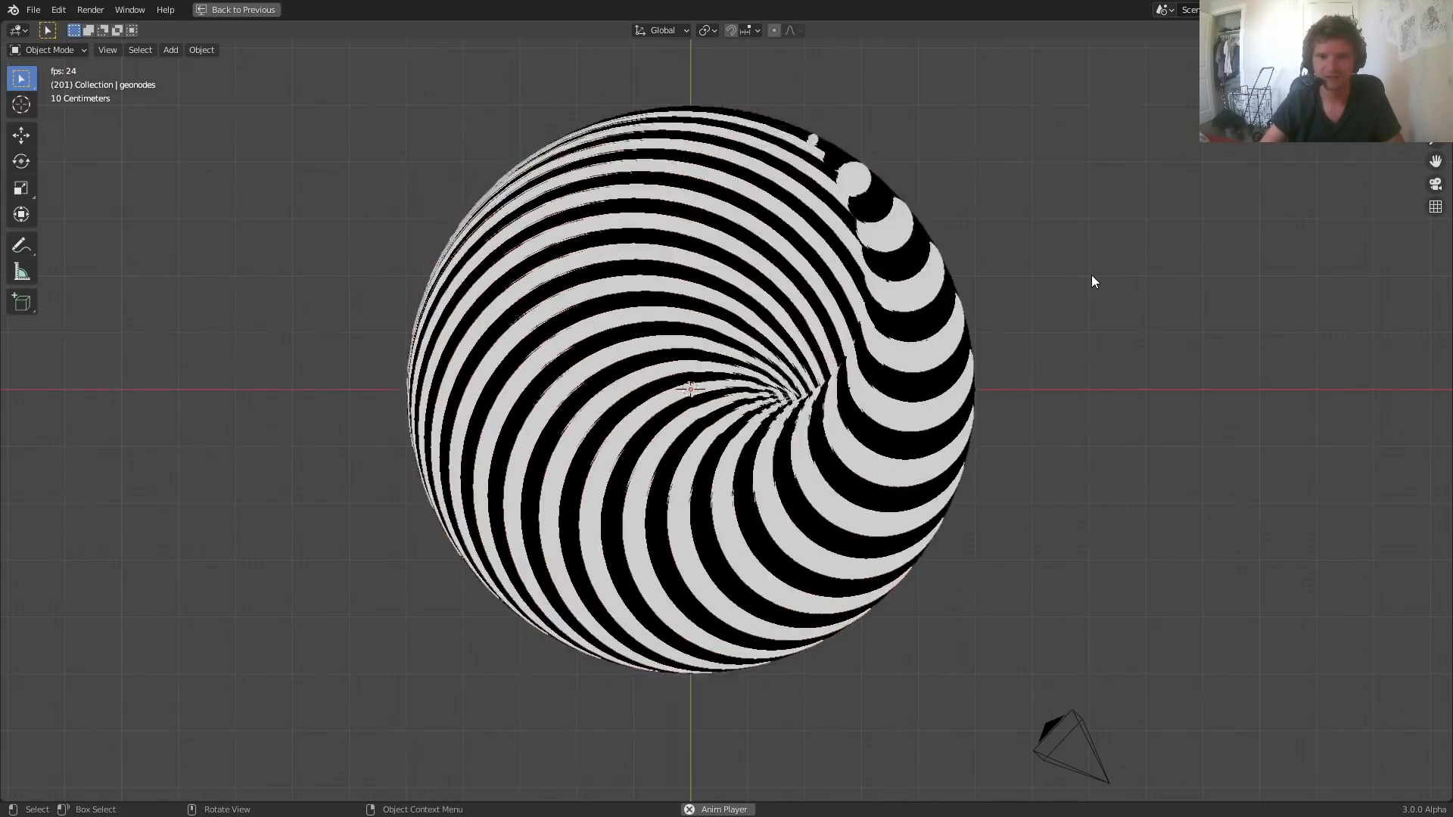
{"action": "key", "text": "ctrl+space"}
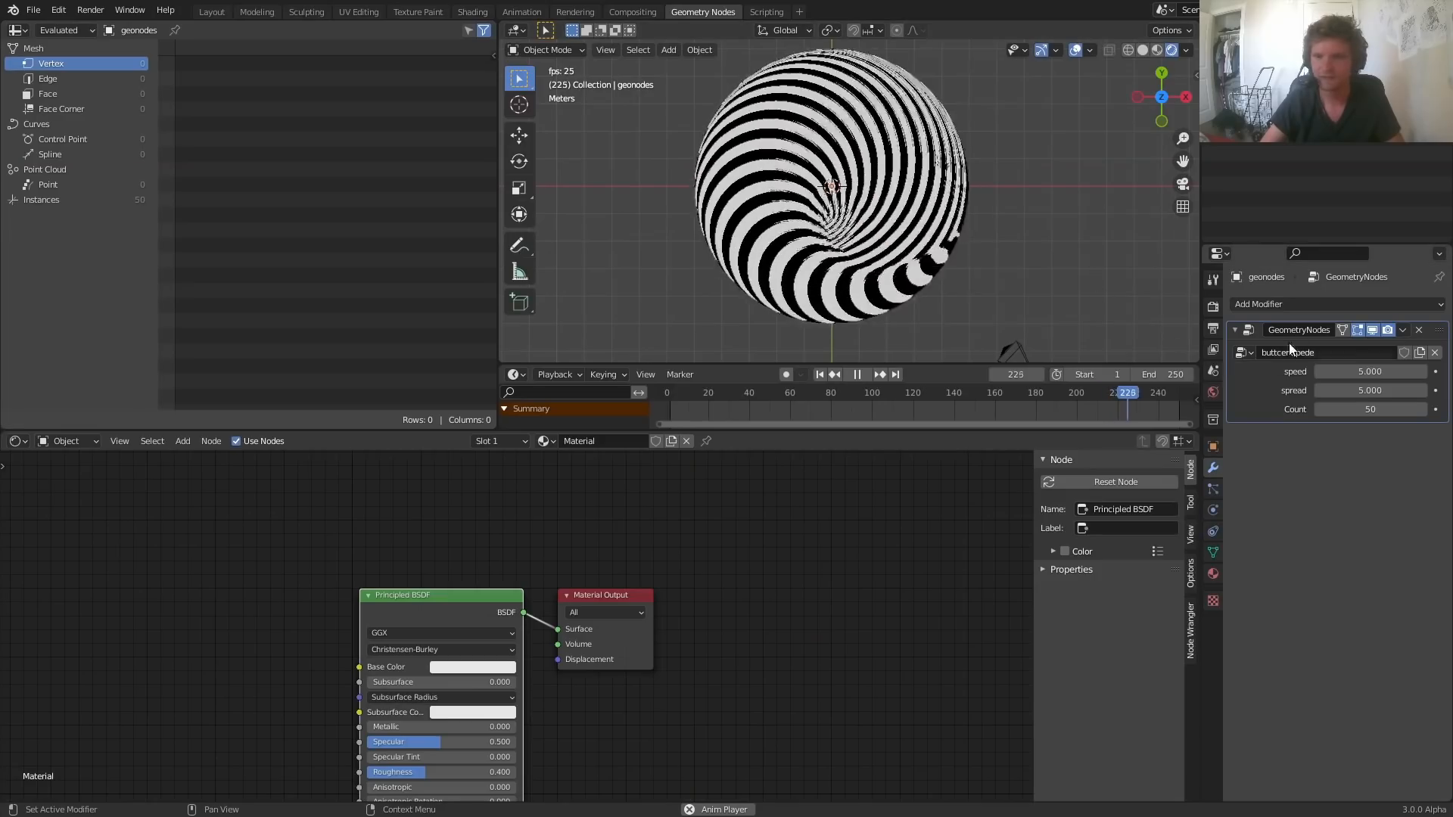
Step: Try speed values of 3 and 10 on the geonodes object's modifier while the animation plays
{"action": "left_click", "coordinate": [1372, 371]}
{"action": "type", "text": "3"}
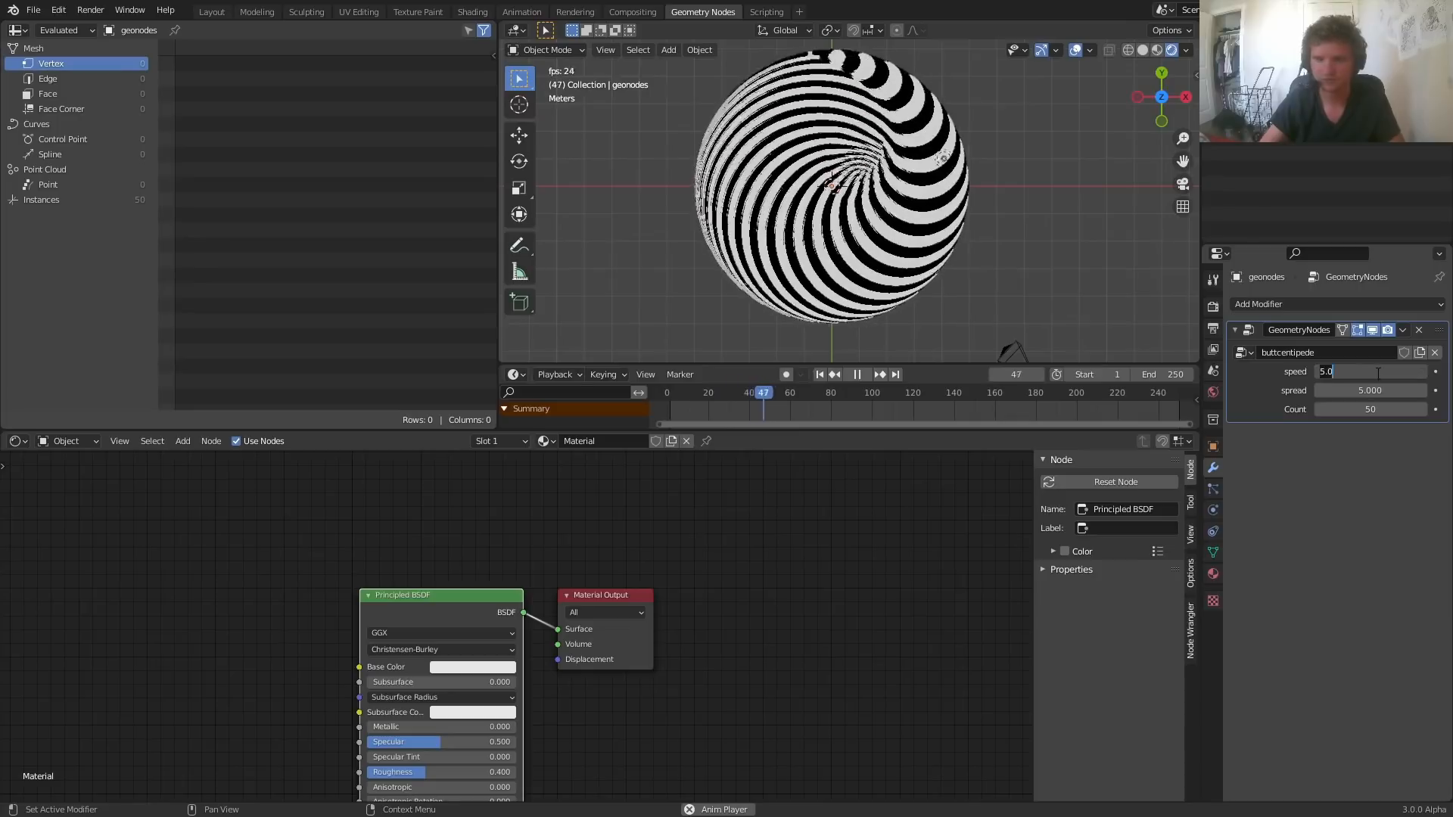
{"action": "key", "text": "Return"}
{"action": "left_click", "coordinate": [1371, 371]}
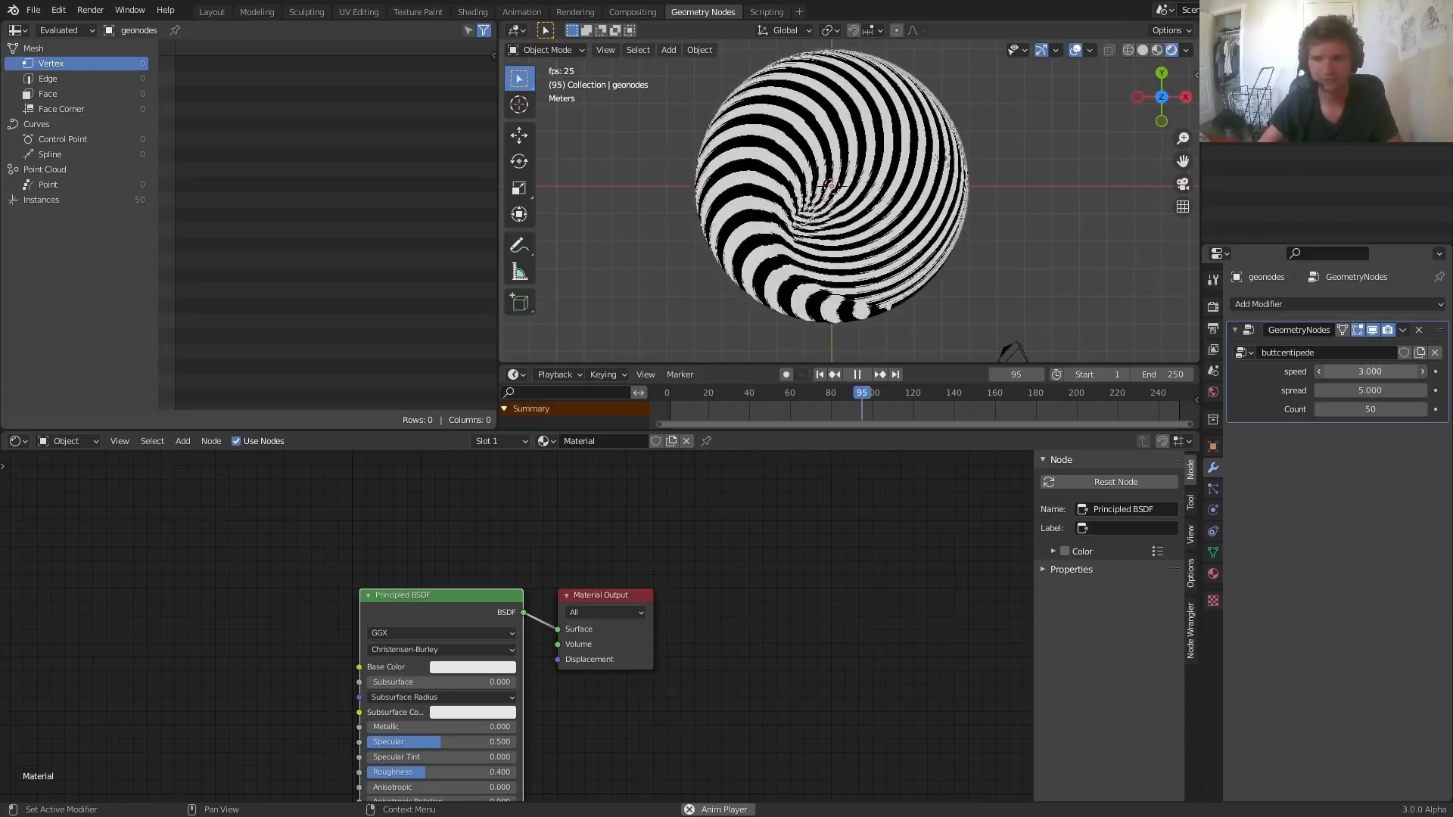
{"action": "type", "text": "10"}
{"action": "key", "text": "Return"}
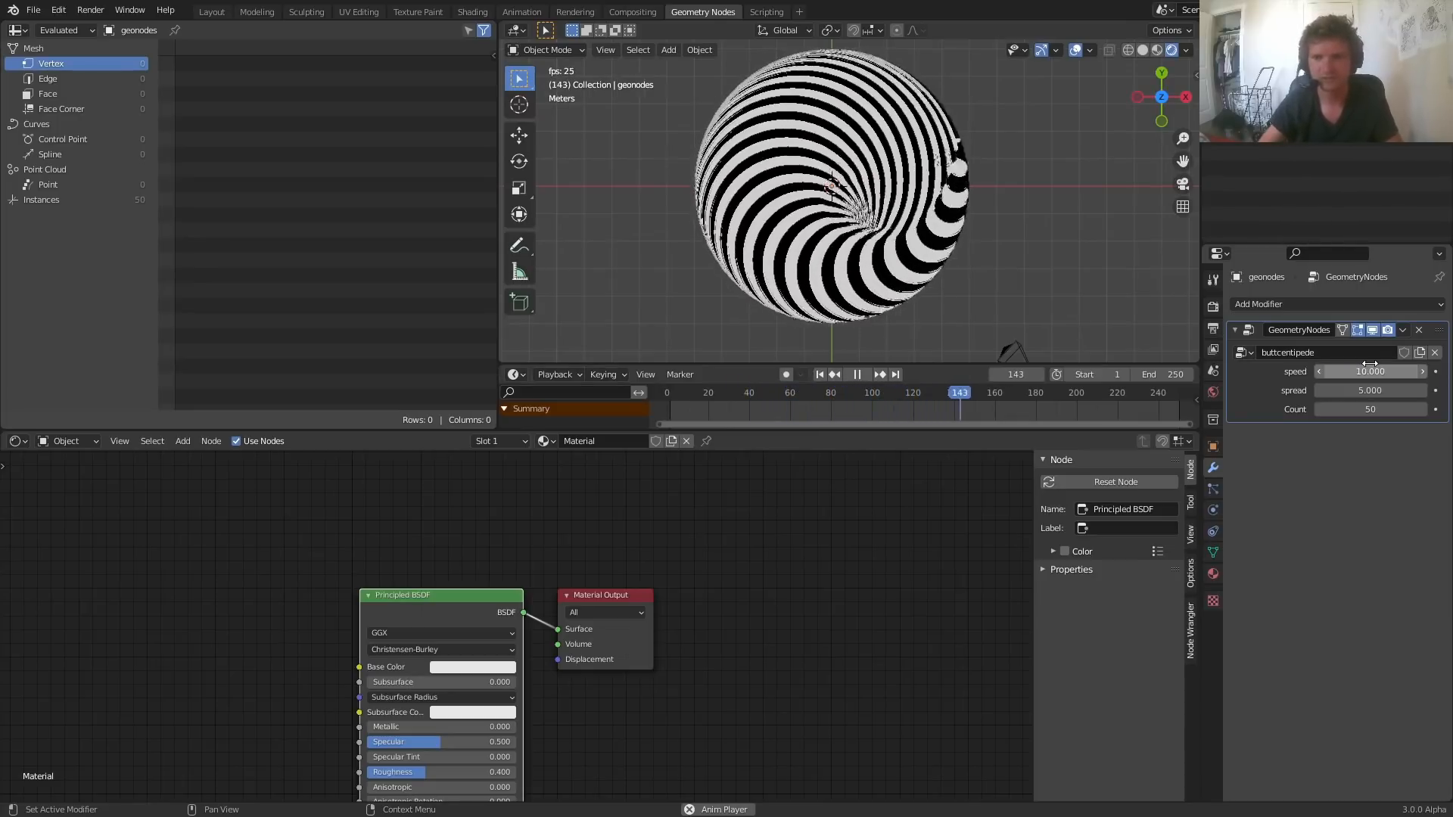
Step: Set the modifier's speed to 20 and preview the running animation in a maximized viewport
{"action": "left_click", "coordinate": [1371, 372]}
{"action": "type", "text": "20"}
{"action": "key", "text": "Return"}
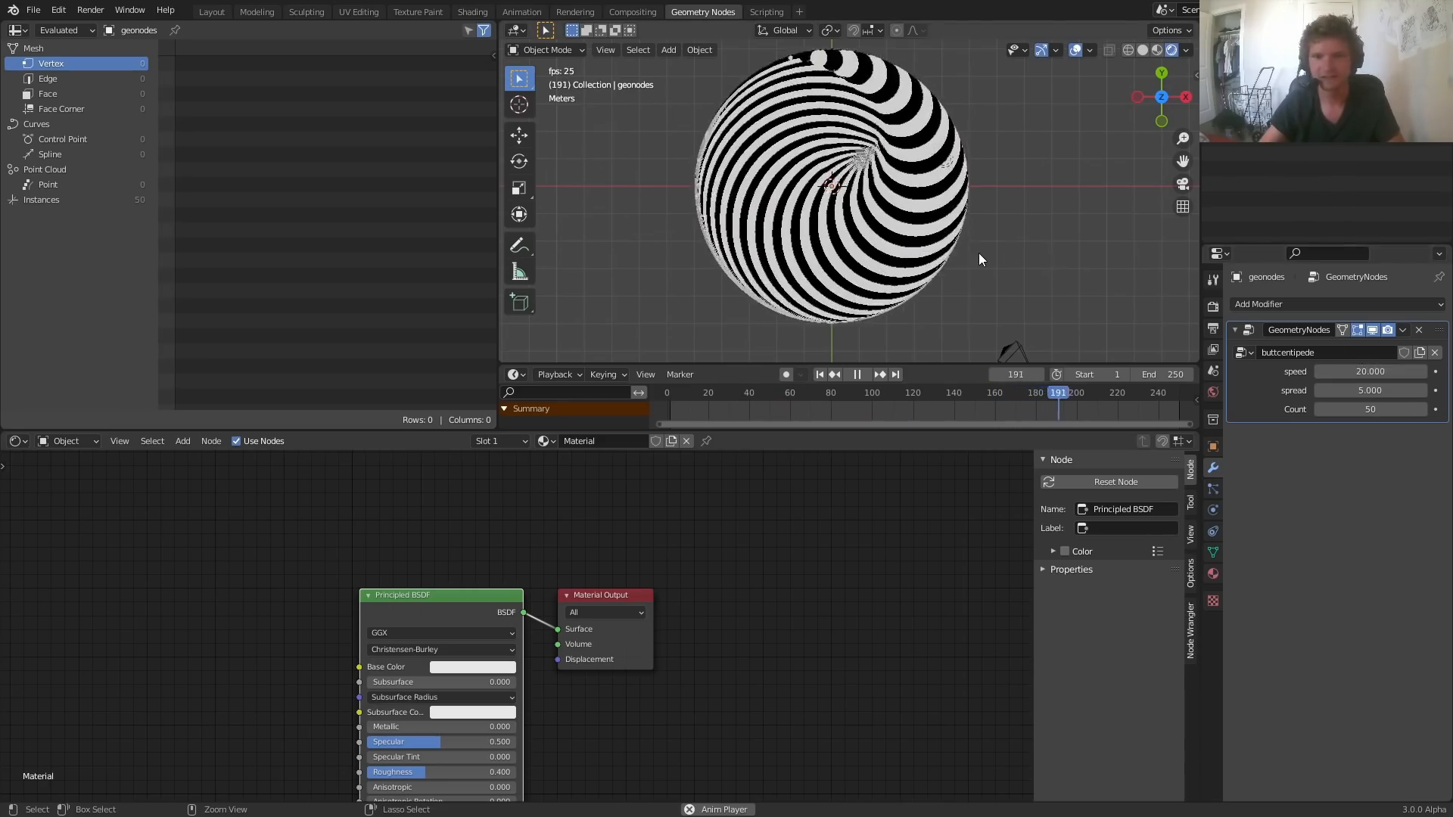
{"action": "key", "text": "ctrl+space"}
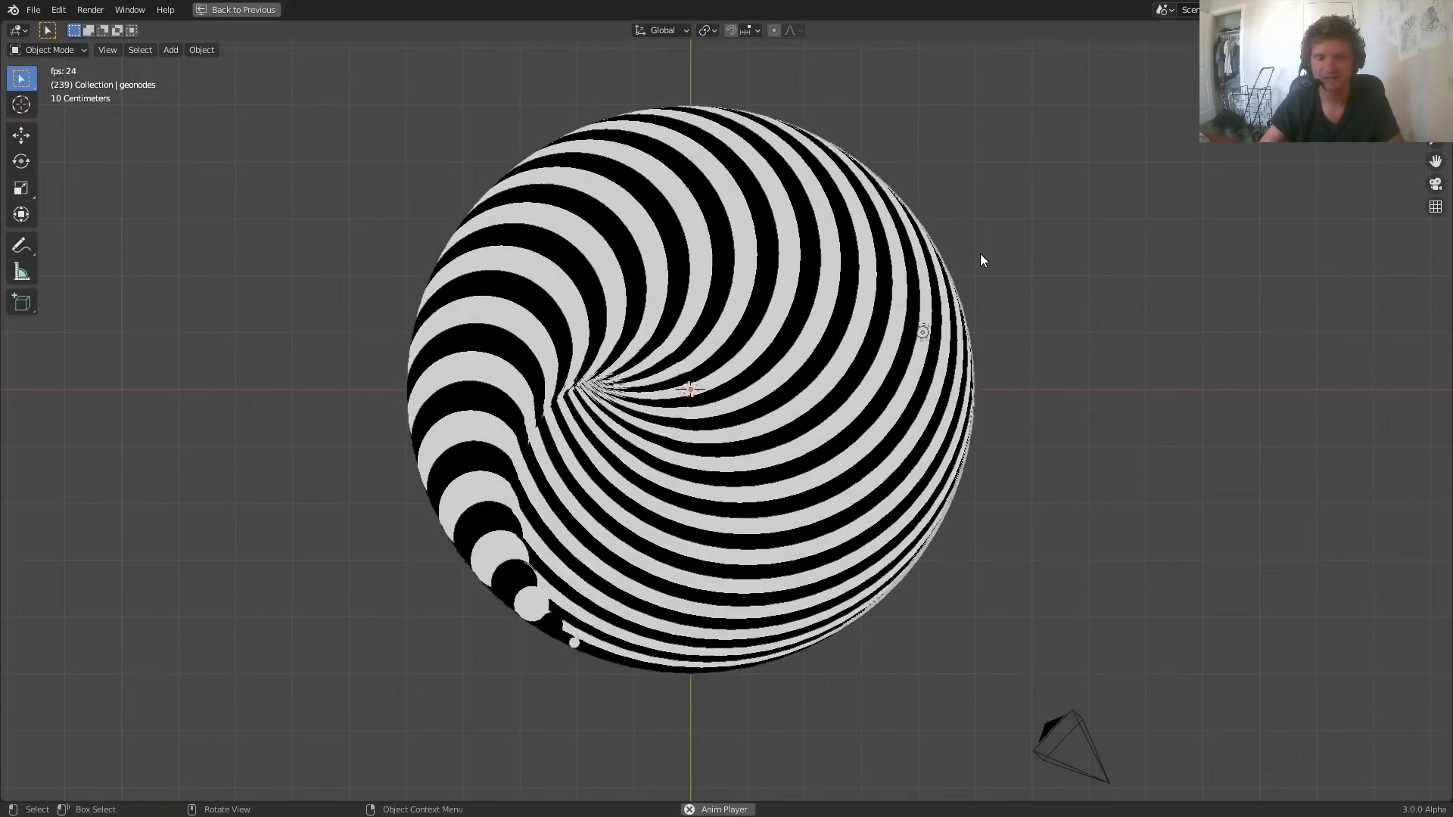
{"action": "key", "text": "ctrl+space"}
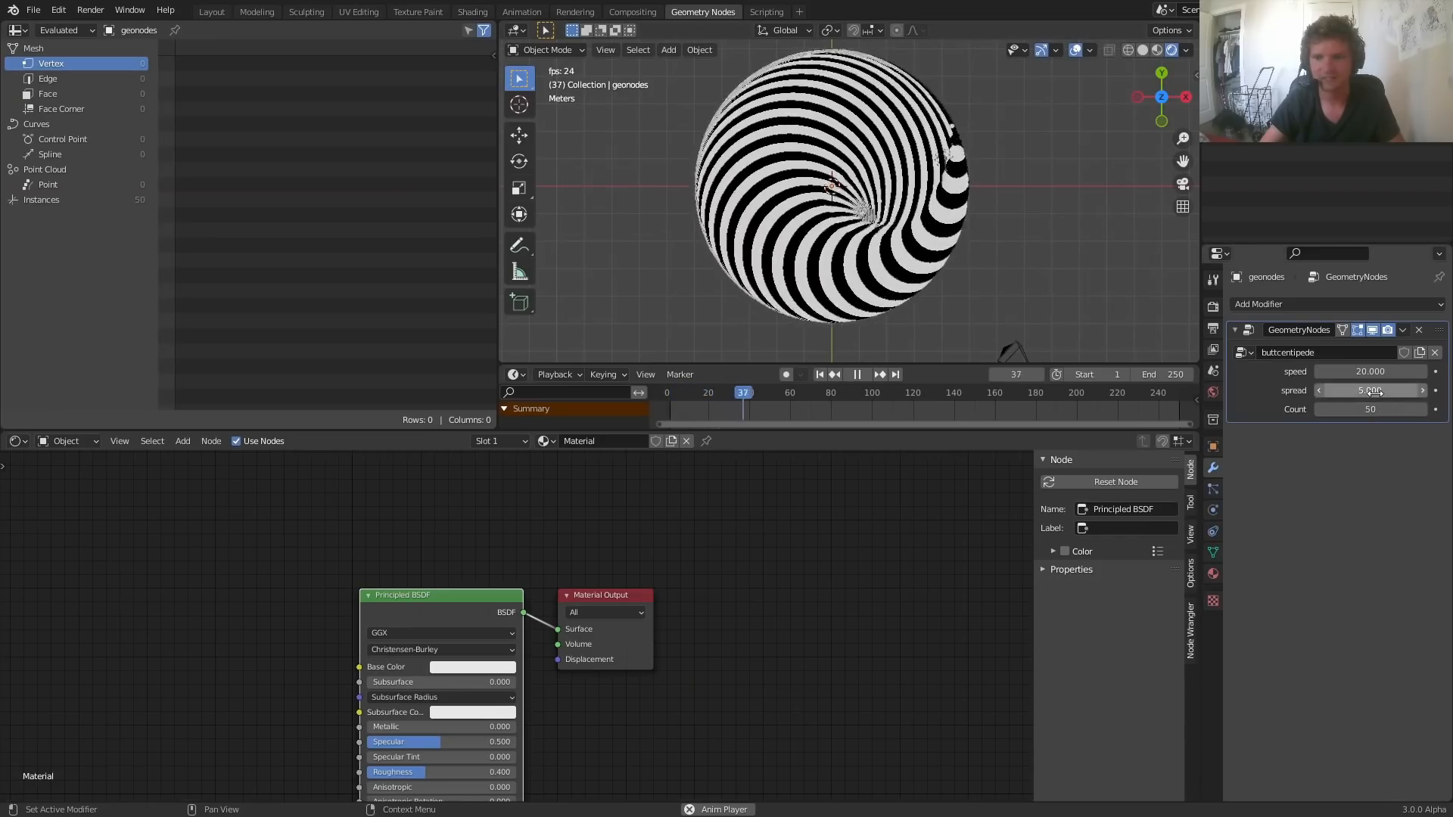
Step: Lower the modifier's spread to 0.680 and preview the disc animation in a maximized viewport
{"action": "left_click_drag", "start_coordinate": [1379, 391], "coordinate": [1193, 391]}
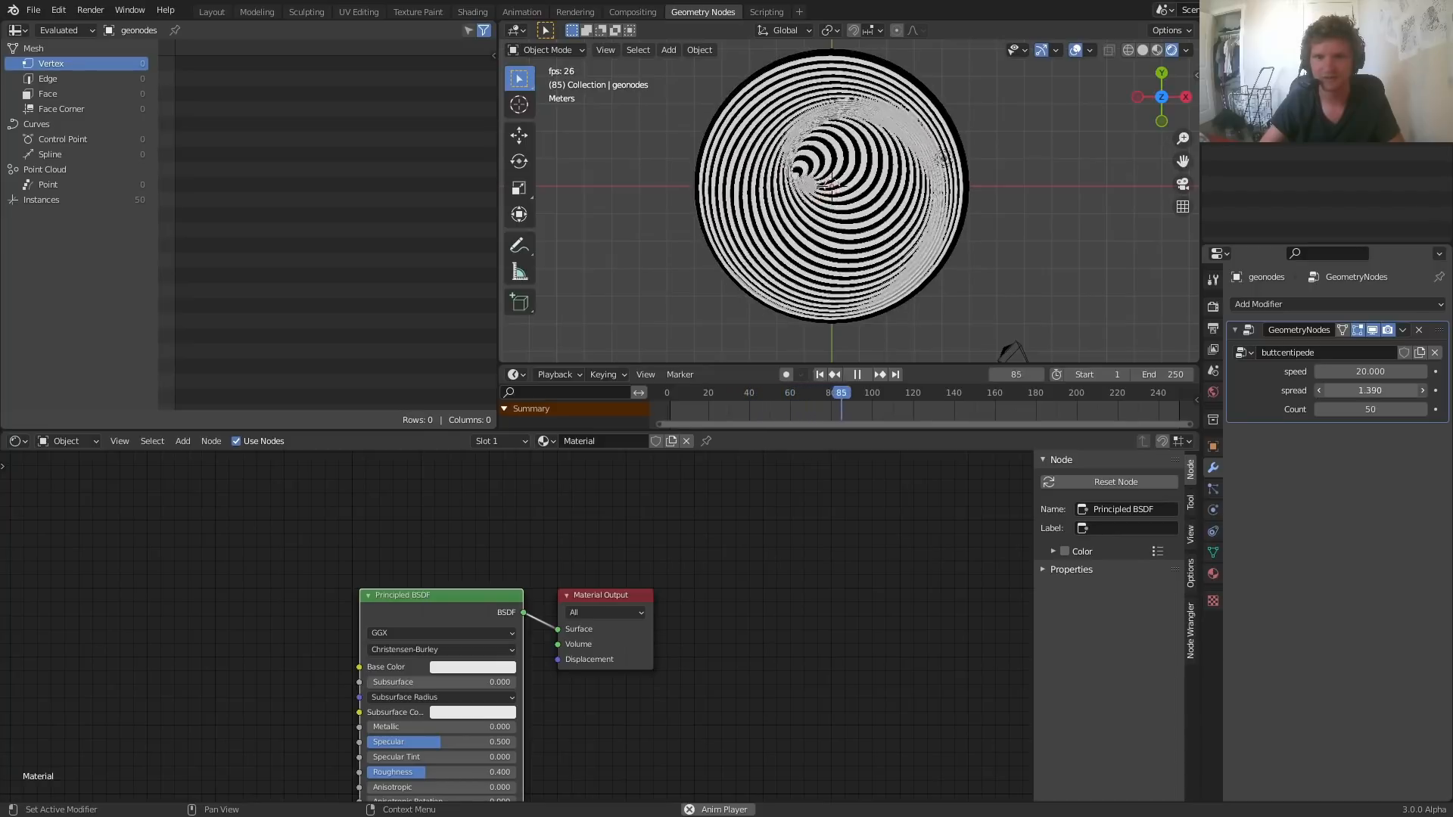
{"action": "key", "text": "ctrl+space"}
{"action": "scroll", "coordinate": [937, 251], "scroll_direction": "up", "scroll_amount": 2}
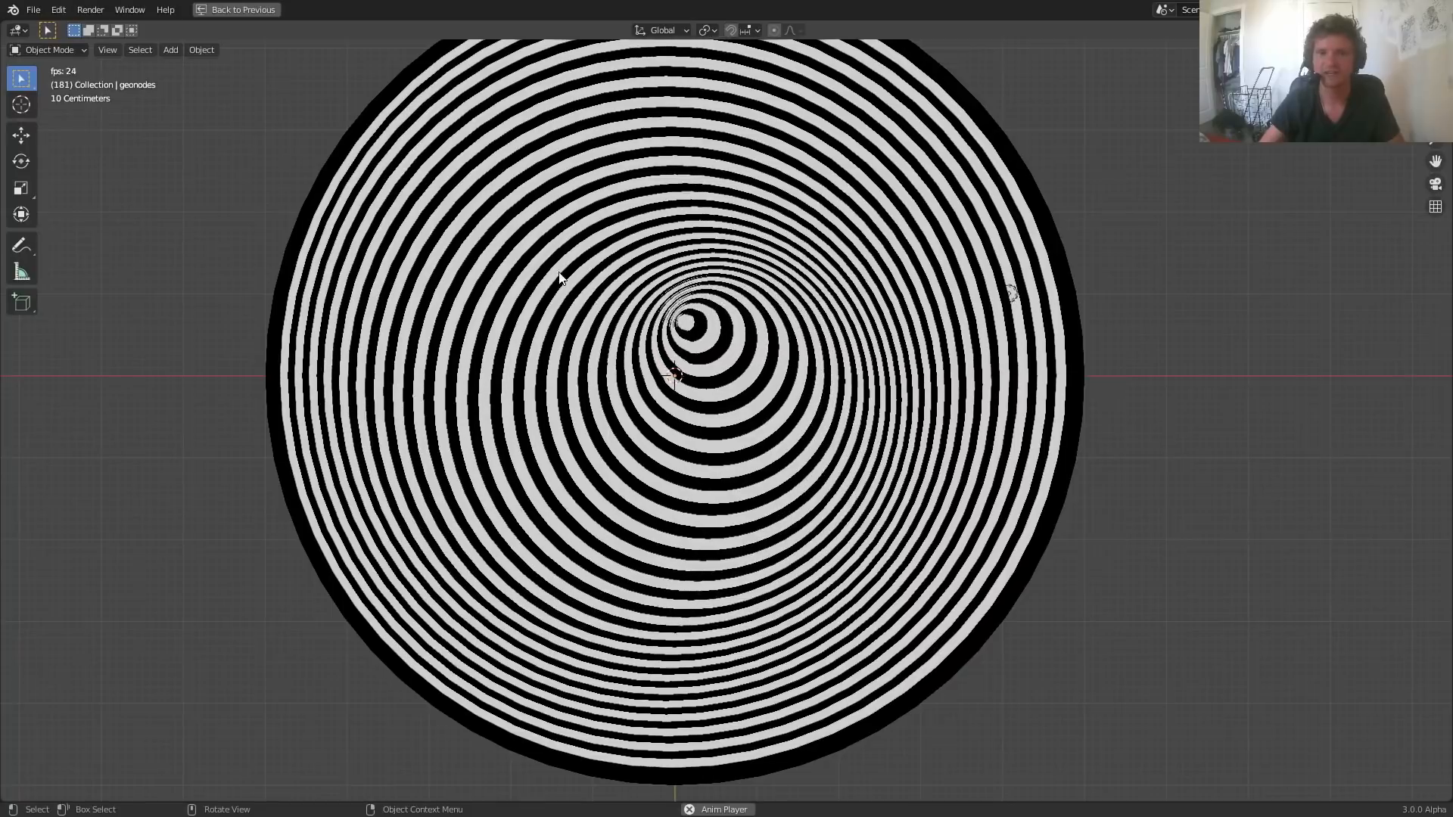
{"action": "key", "text": "ctrl+space"}
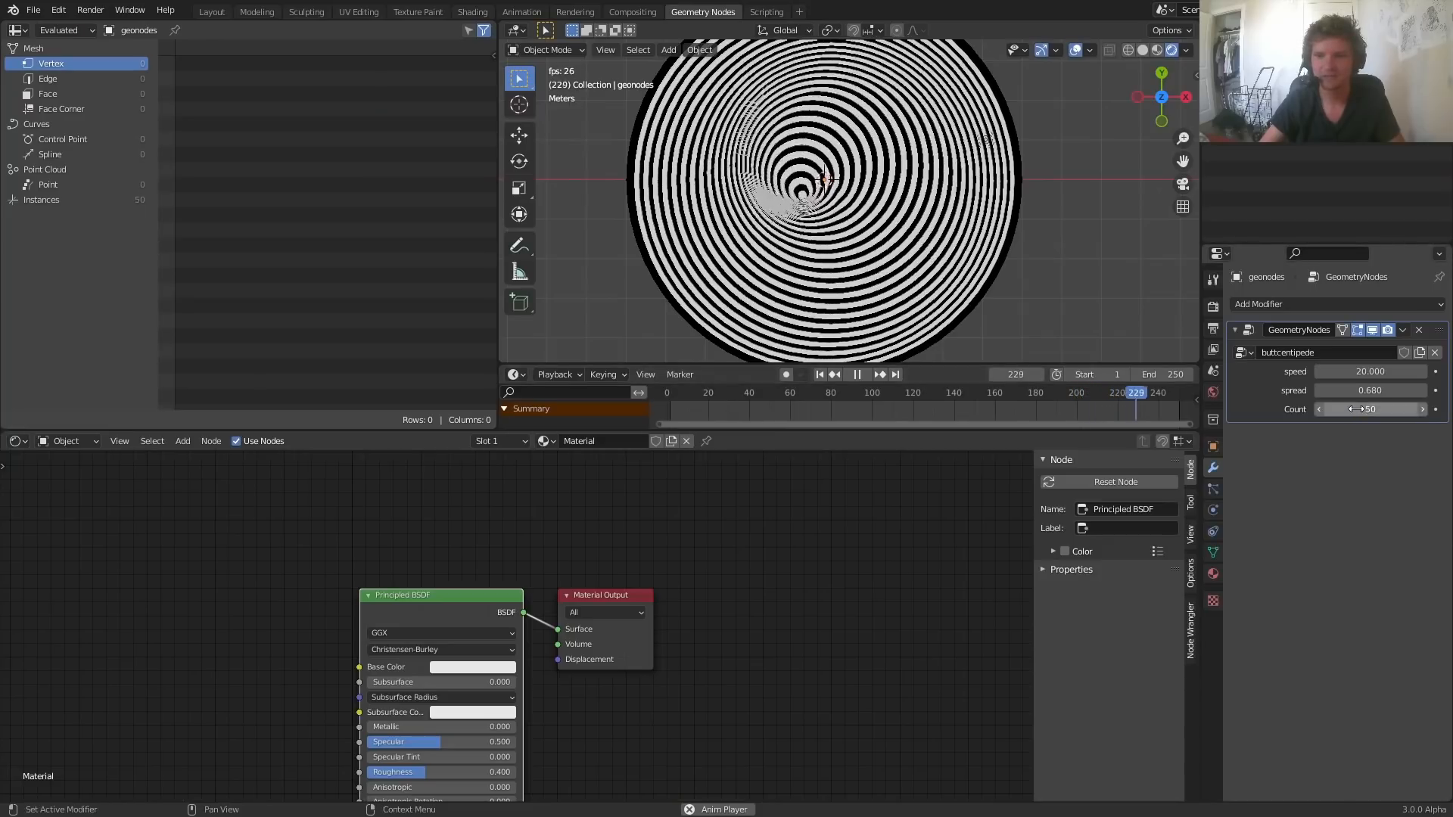
Step: Reduce the modifier's Count to 32, preview the result in a maximized viewport, and stop playback
{"action": "left_click_drag", "start_coordinate": [1370, 409], "coordinate": [1328, 409]}
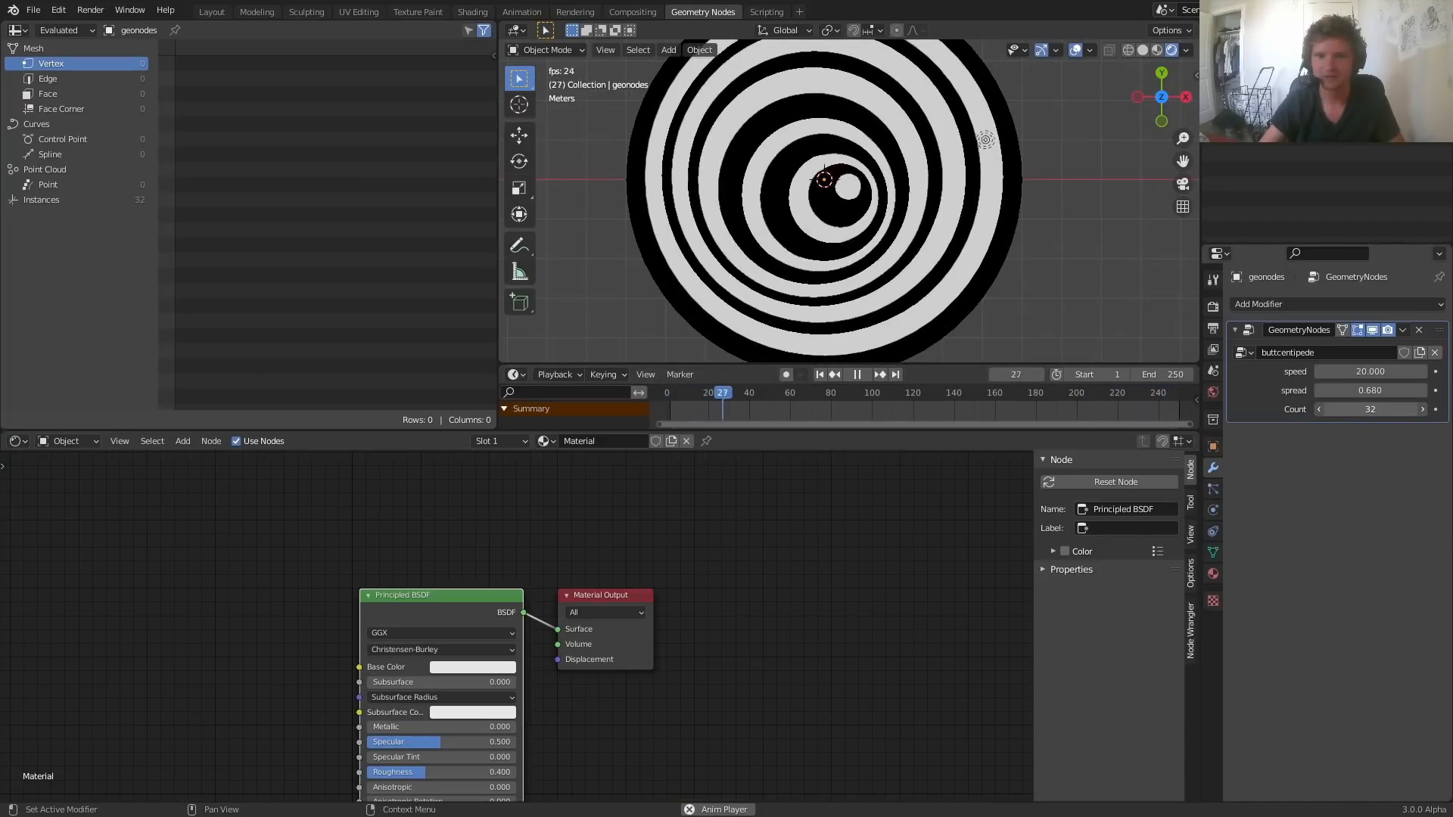
{"action": "key", "text": "ctrl+space"}
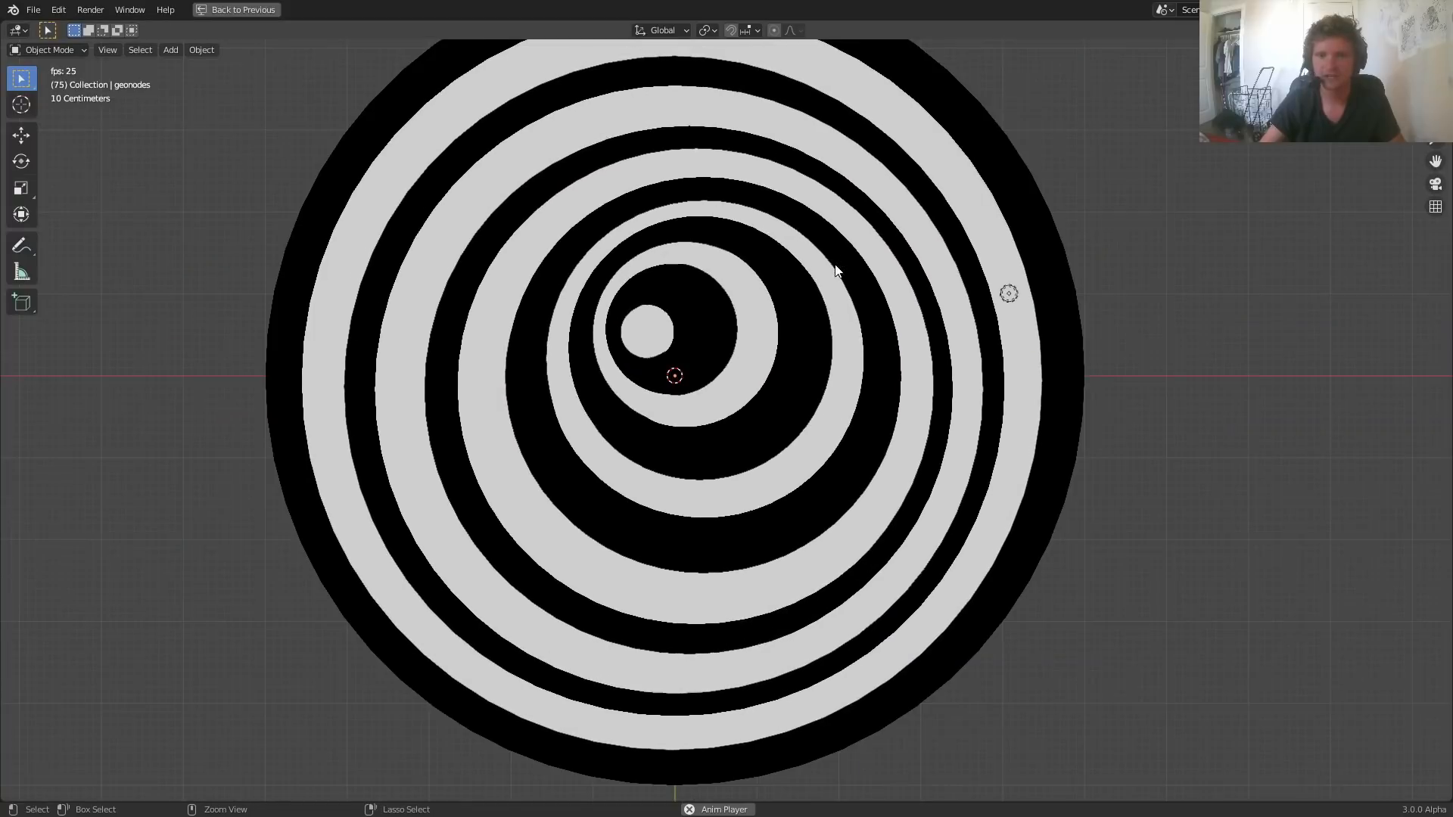
{"action": "key", "text": "ctrl+space"}
{"action": "key", "text": "space"}
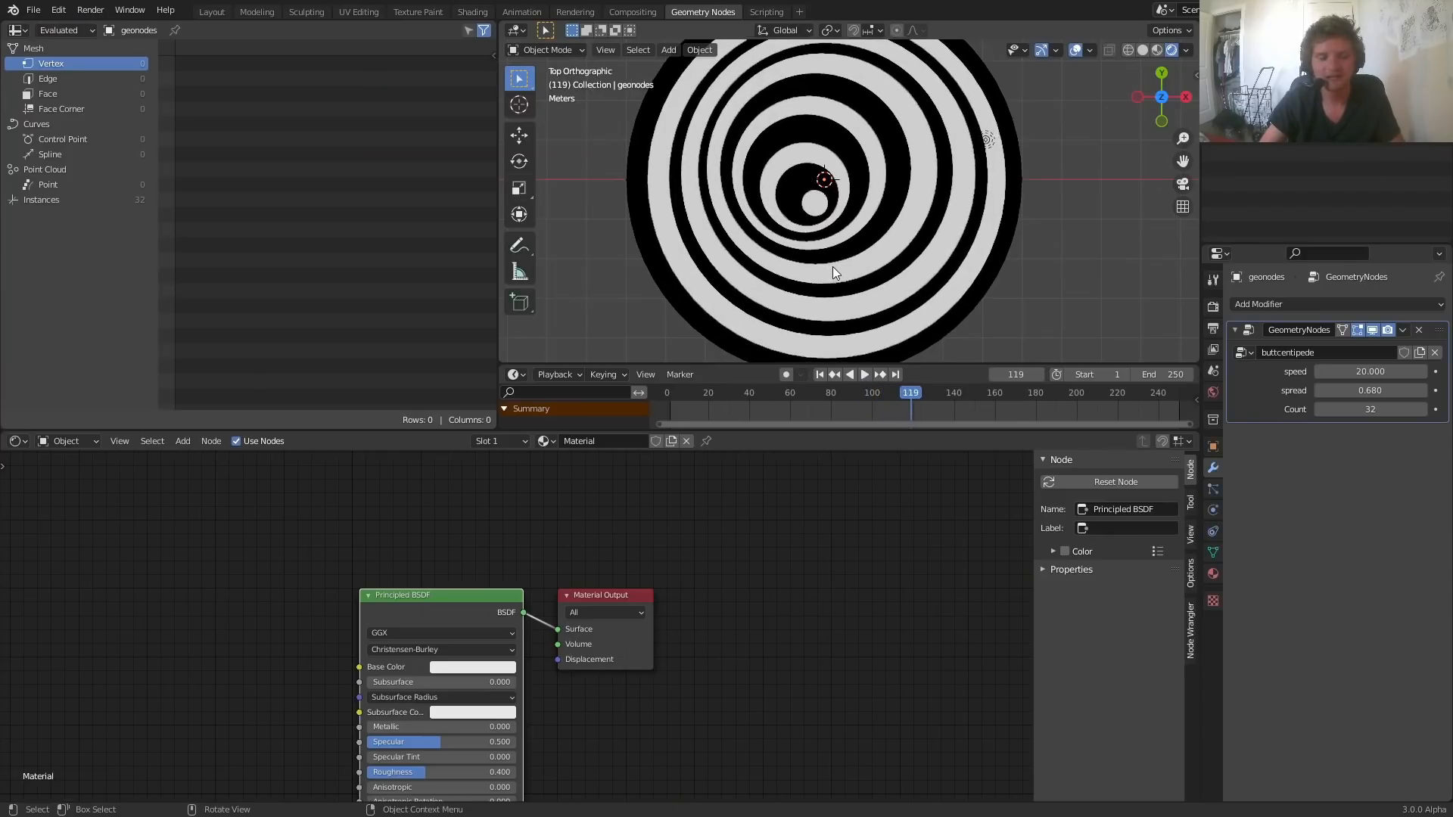
Step: Leave the full-screen window mode and switch to OBS to activate Scene 2
{"action": "key", "text": "q"}
{"action": "left_click", "coordinate": [833, 267]}
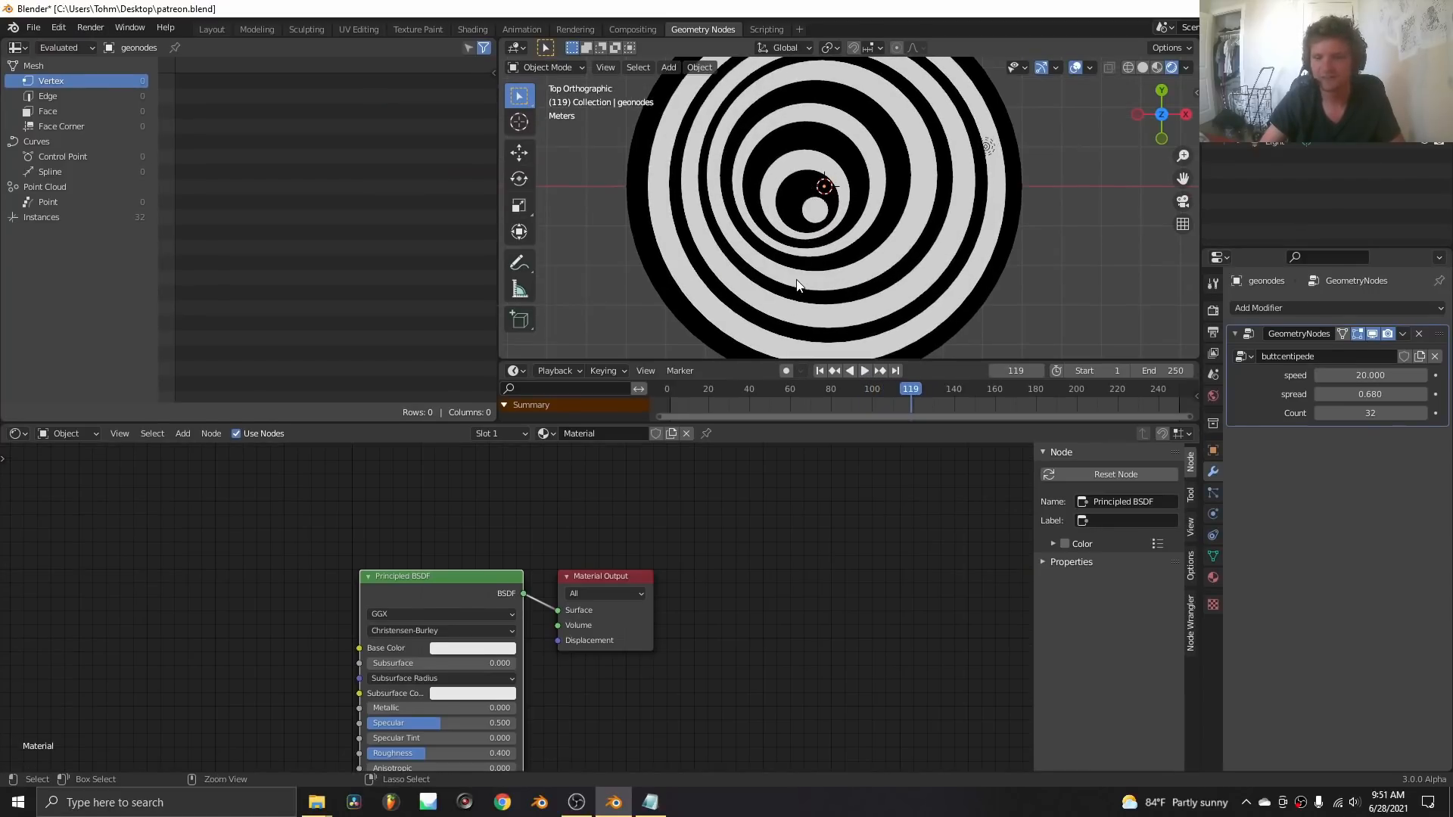
{"action": "left_click", "coordinate": [577, 803]}
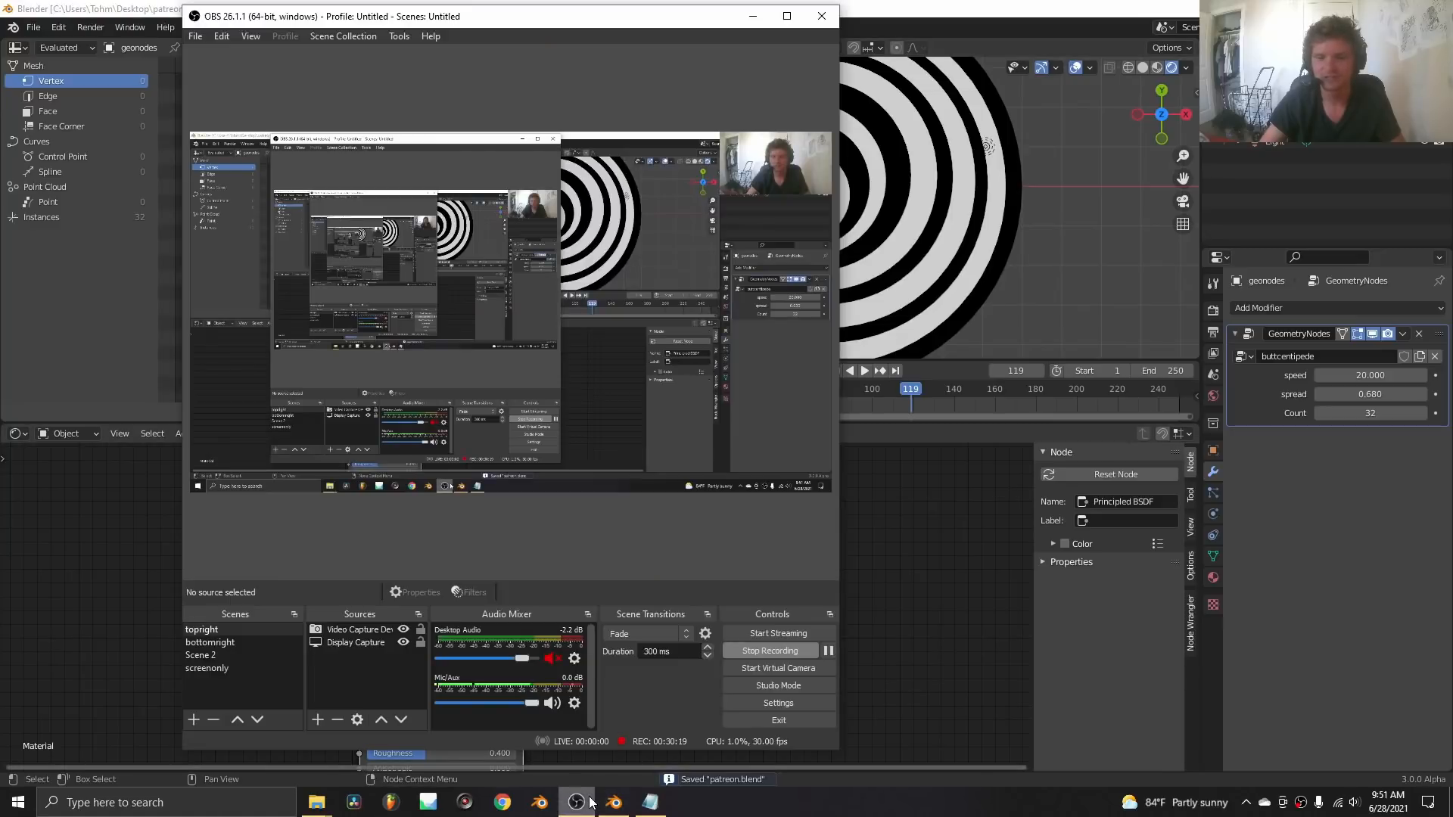
{"action": "left_click", "coordinate": [239, 656]}
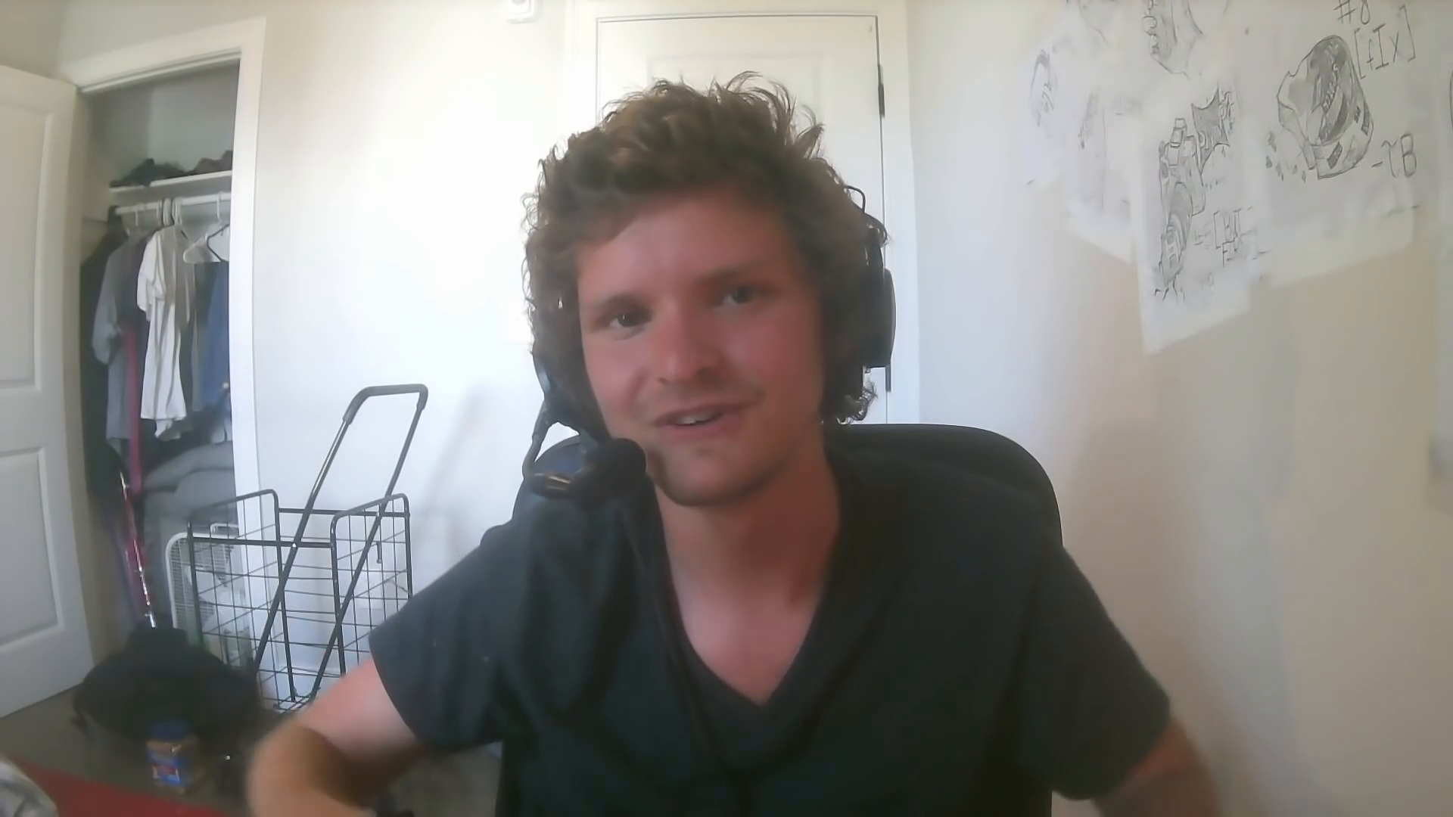